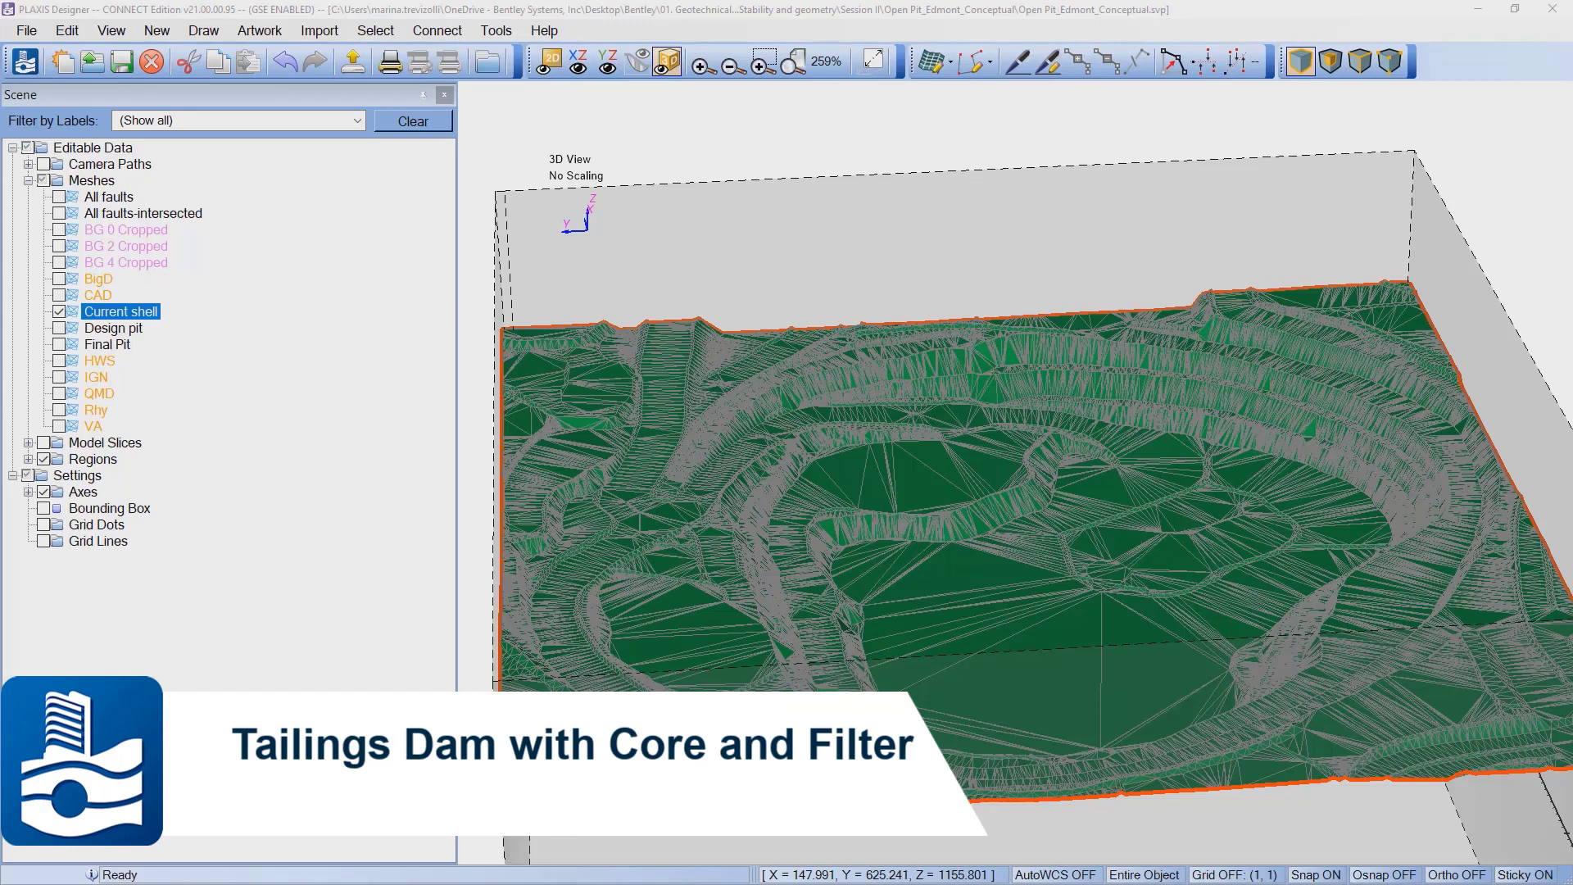
pyautogui.scroll(-3, 927, 709)
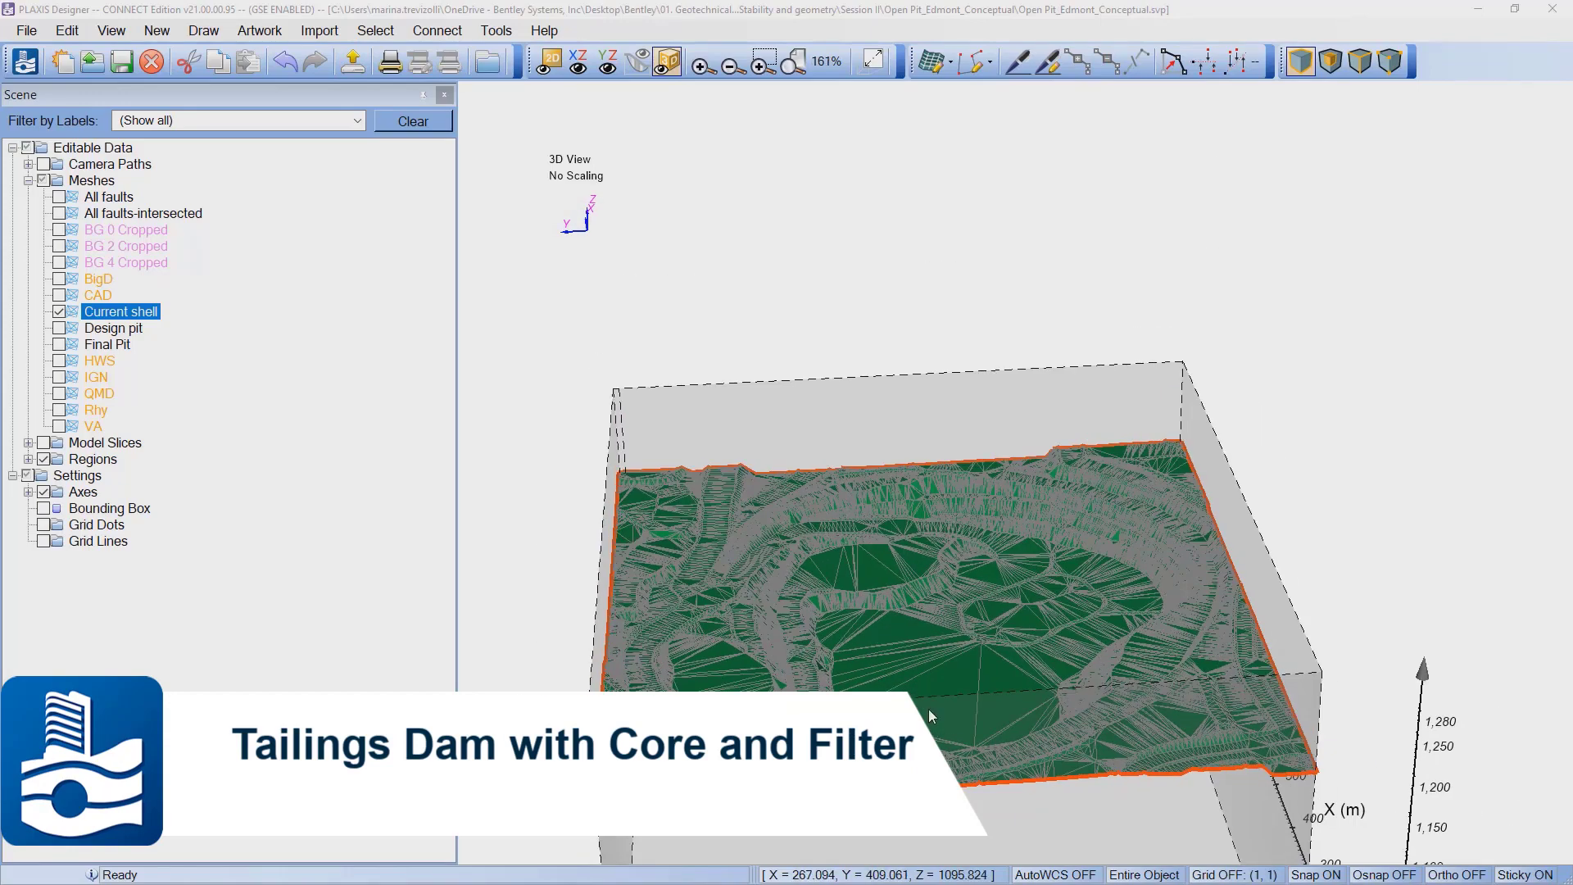
pyautogui.scroll(2, 927, 710)
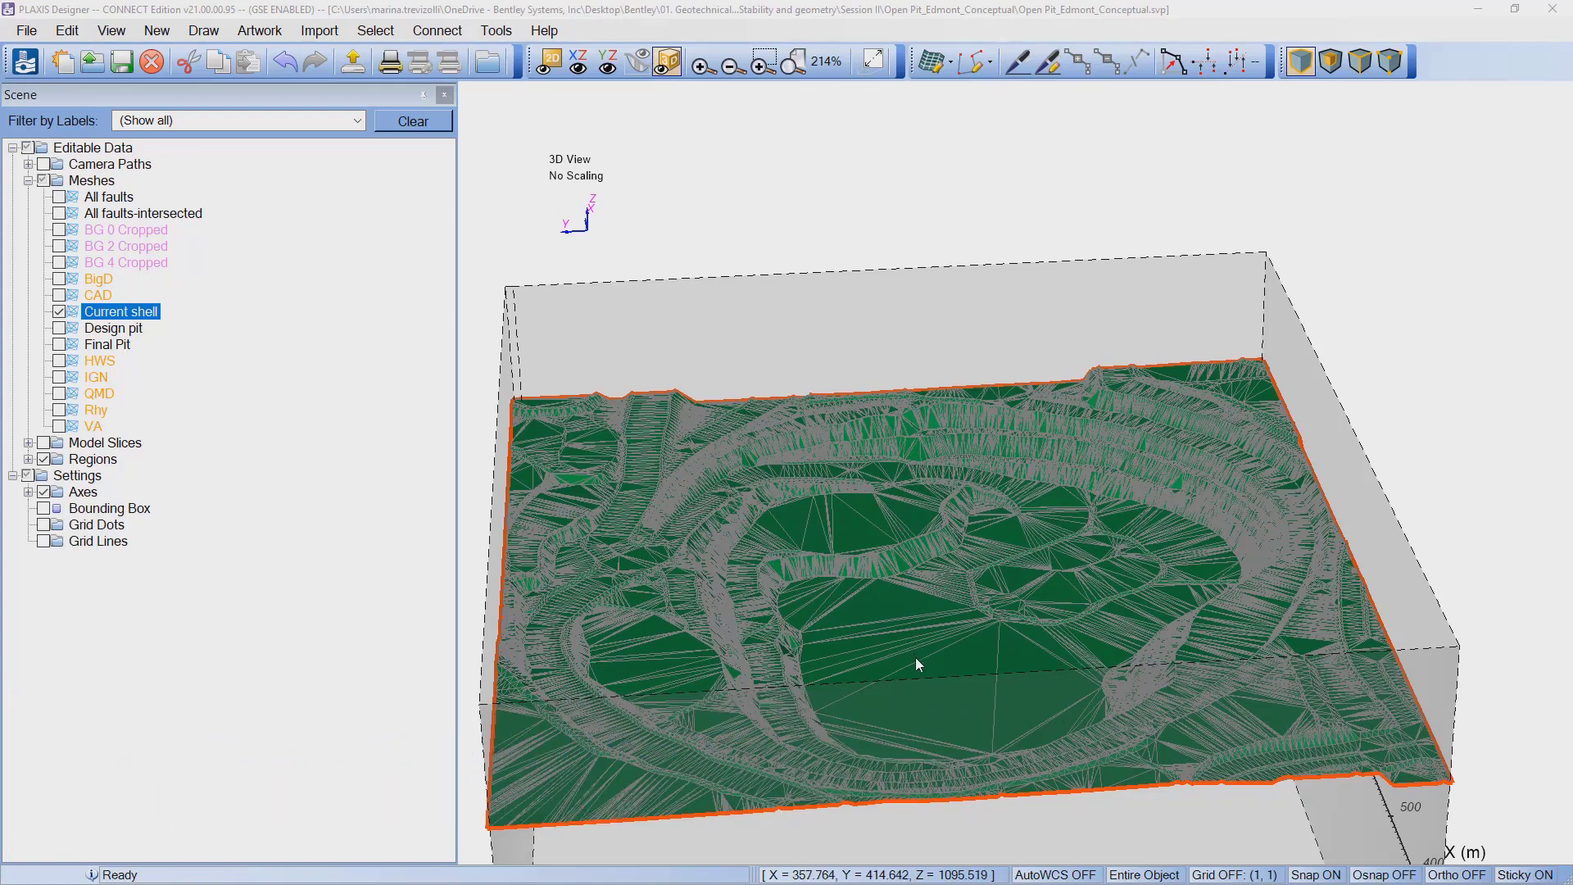
pyautogui.click(317, 33)
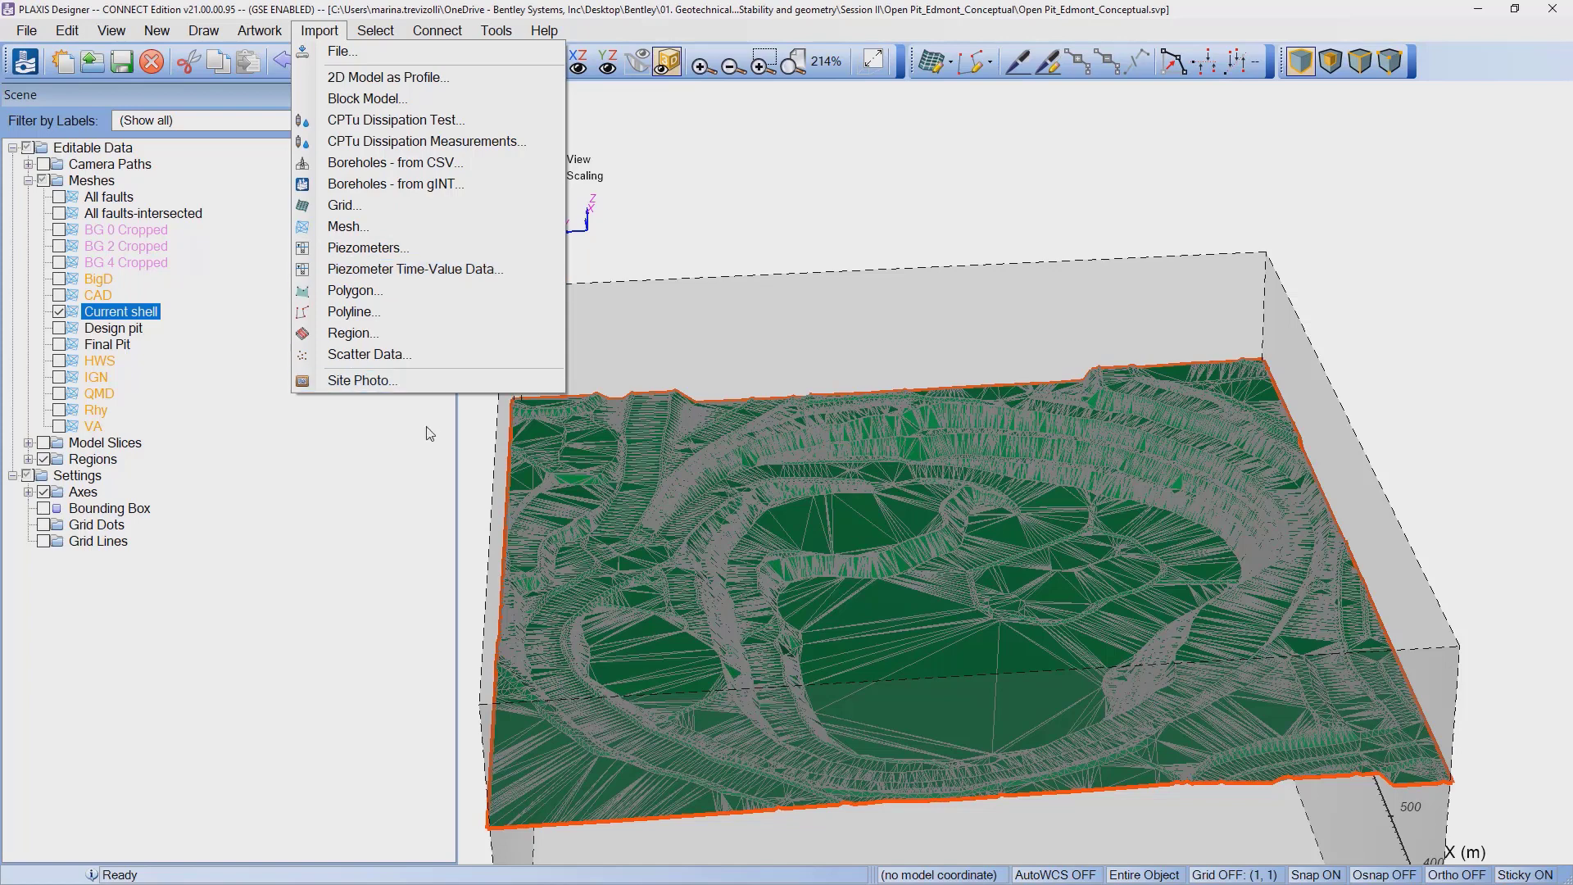
pyautogui.click(221, 397)
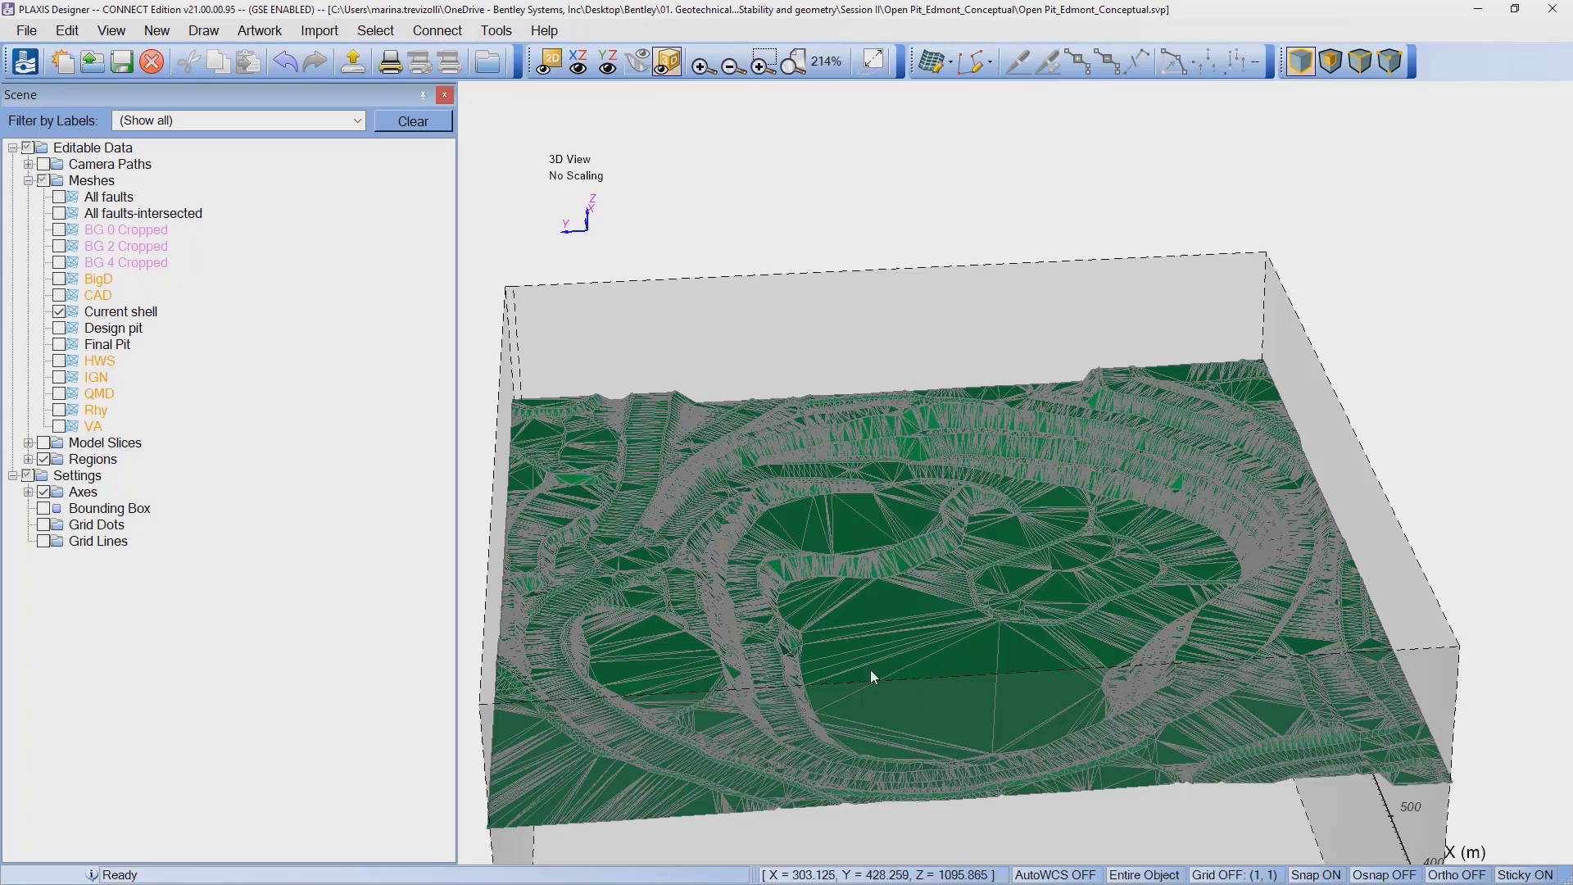
# Step: Show the Design pit mesh together with the Current shell and examine how the two surfaces intersect
pyautogui.moveTo(904, 636); pyautogui.dragTo(947, 559, button='middle')
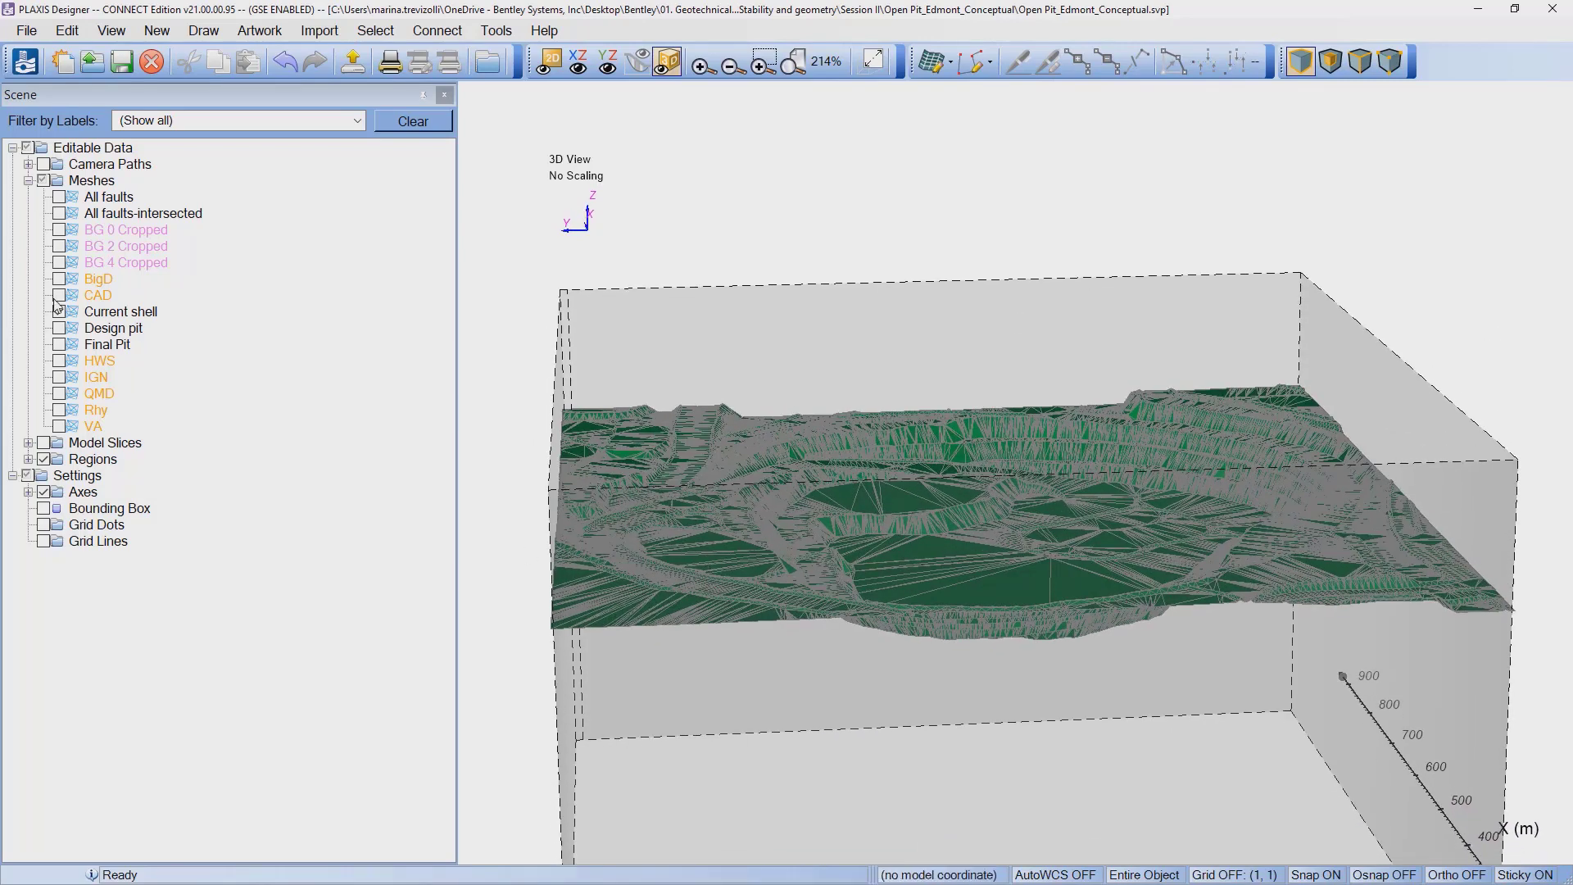
pyautogui.click(60, 328)
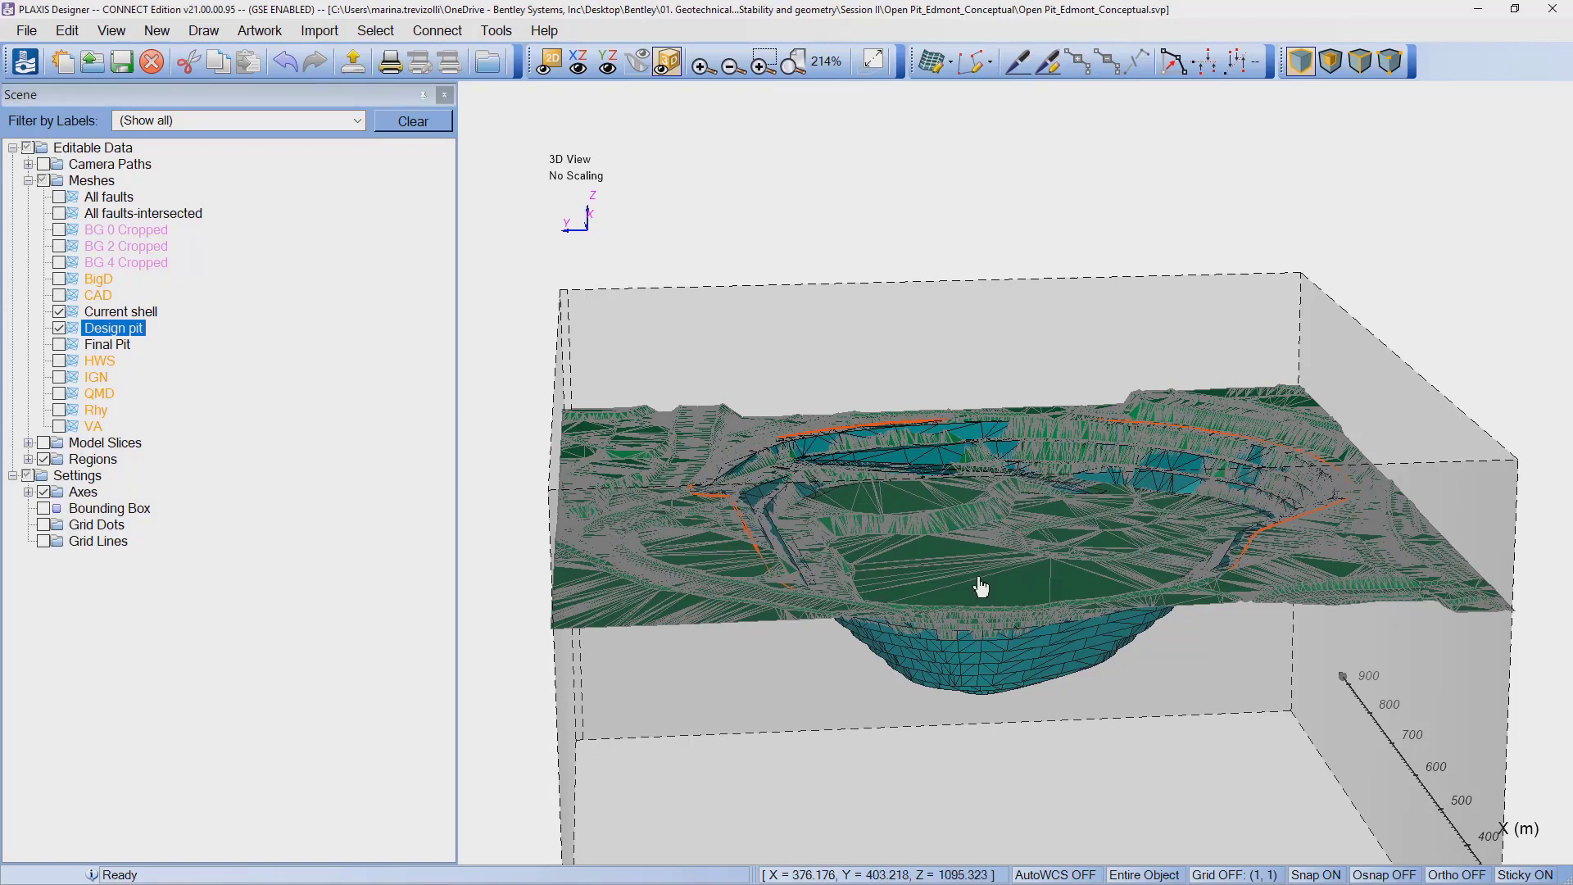
pyautogui.moveTo(983, 586); pyautogui.dragTo(966, 744, button='middle')
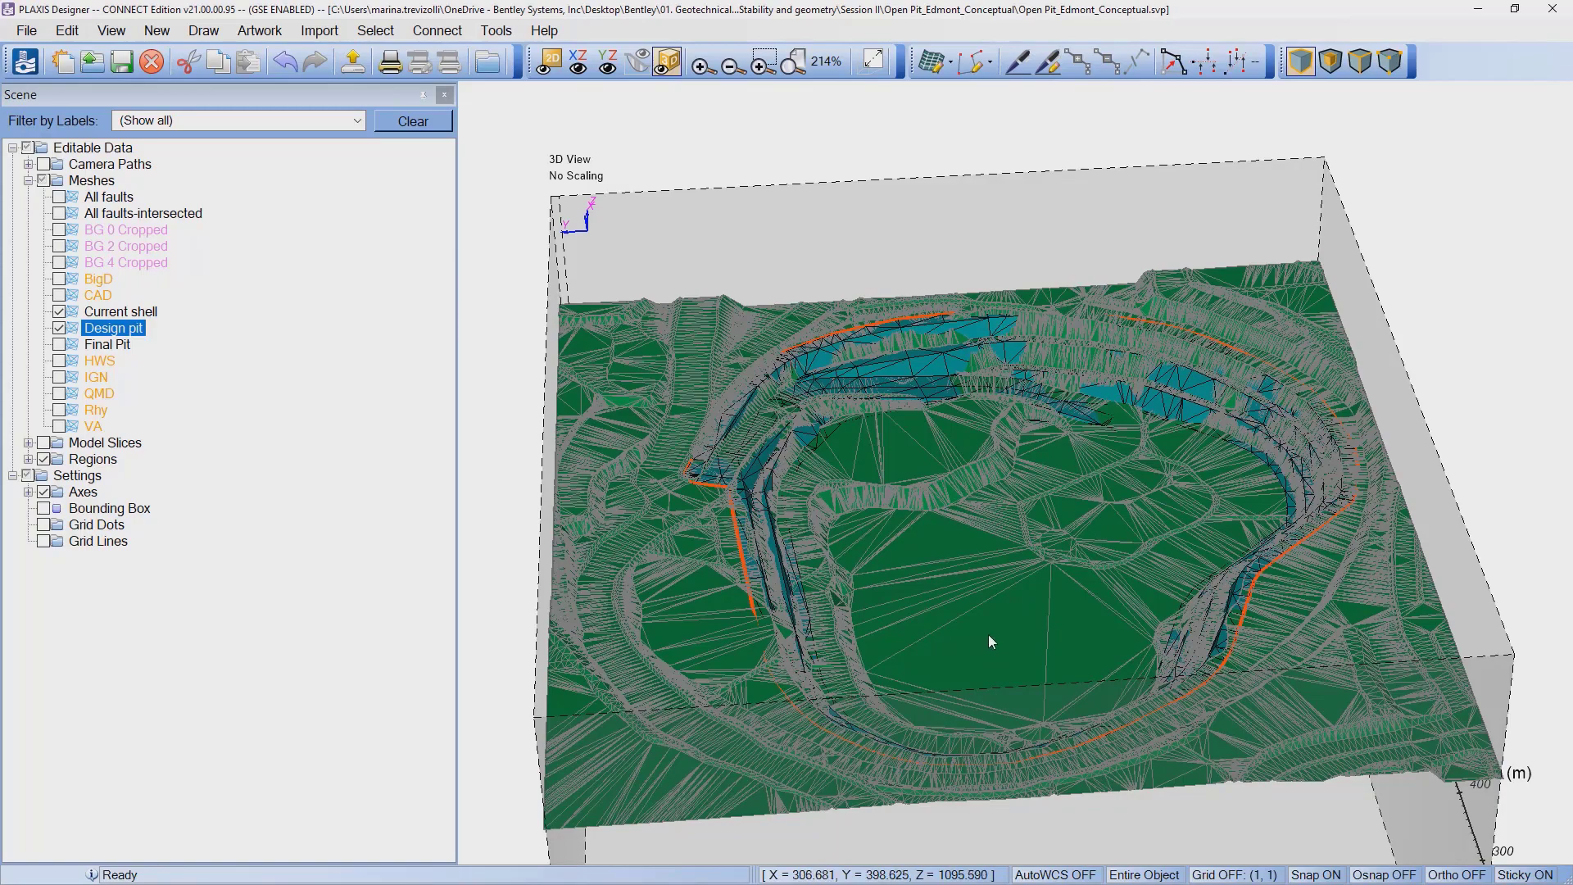
pyautogui.moveTo(988, 636); pyautogui.dragTo(973, 496, button='middle')
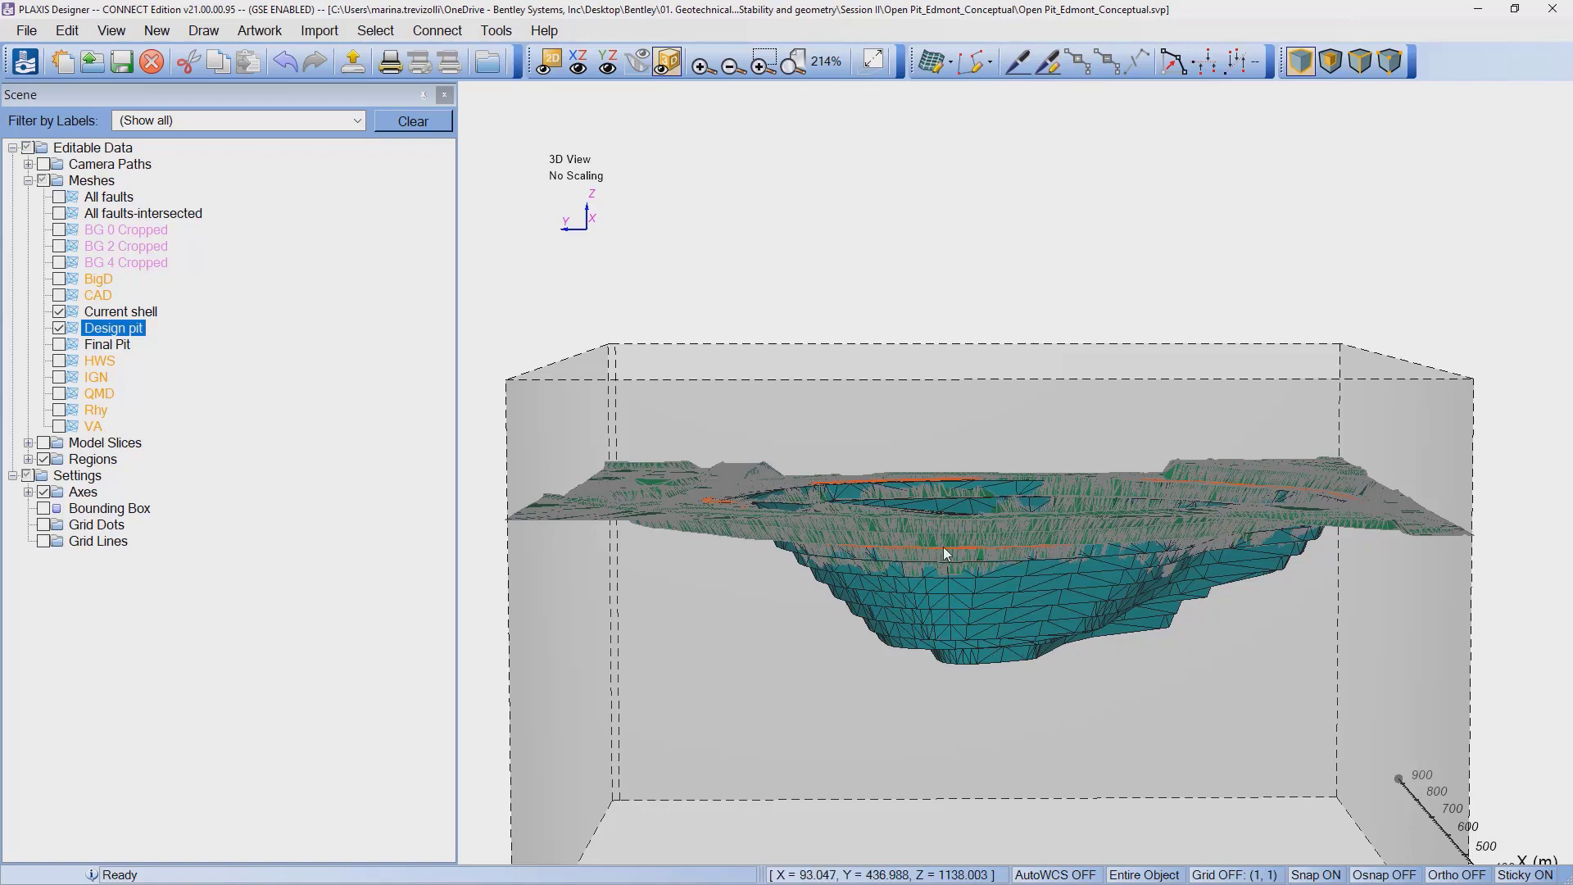
pyautogui.moveTo(1000, 659); pyautogui.dragTo(1010, 834)
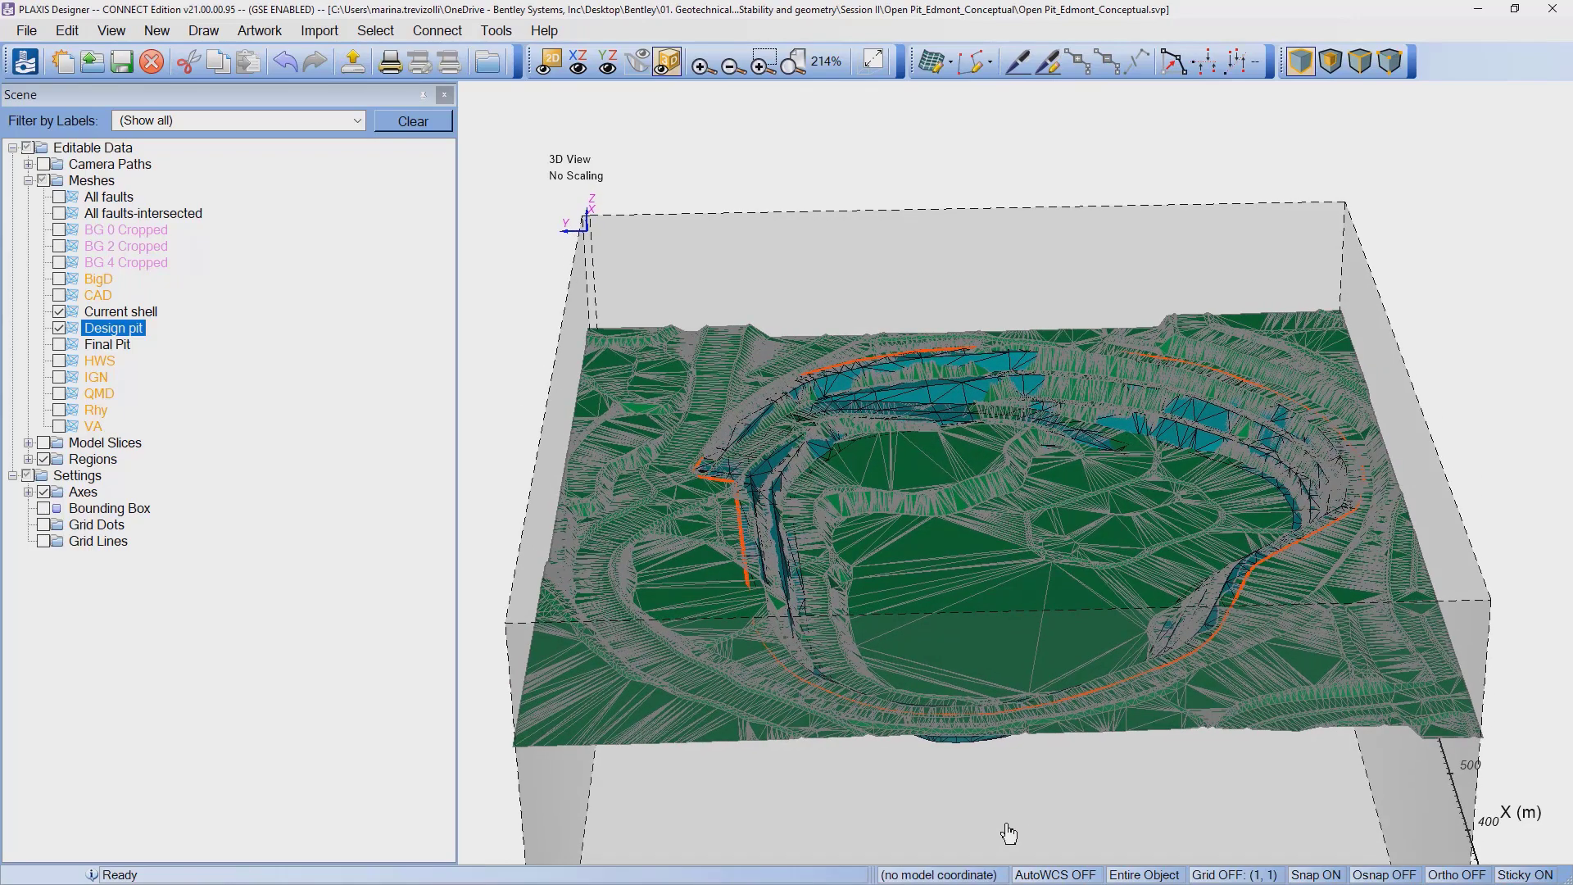
# Step: Start the Build Up or Down surface intersection on the Current shell and Design pit meshes
pyautogui.click(107, 318)
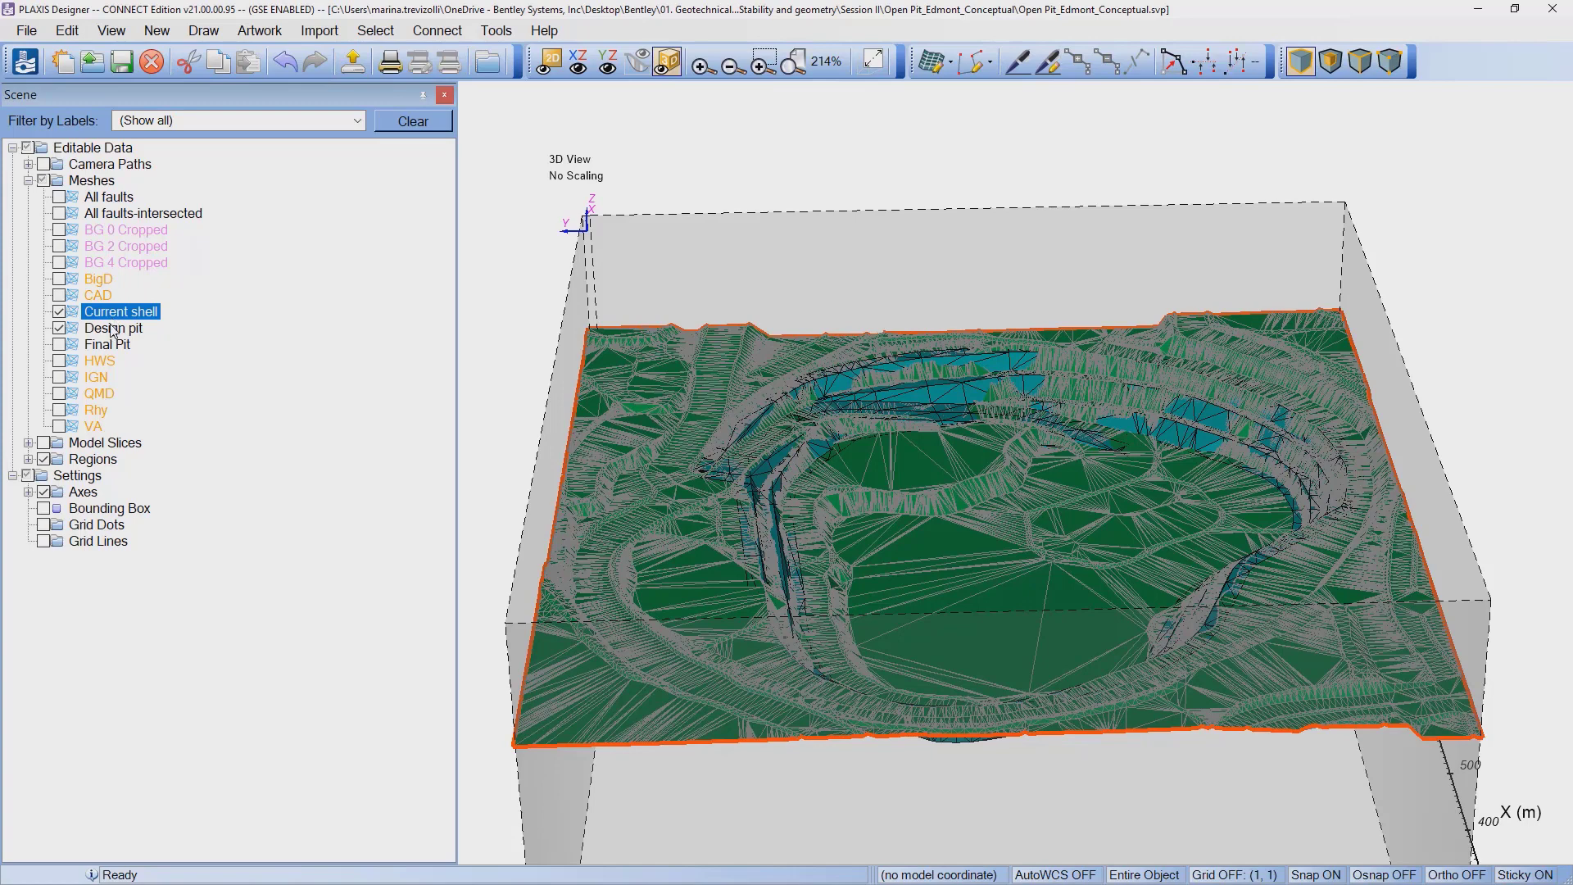
pyautogui.keyDown('ctrl'); pyautogui.click(113, 330); pyautogui.keyUp('ctrl')
pyautogui.rightClick(113, 330)
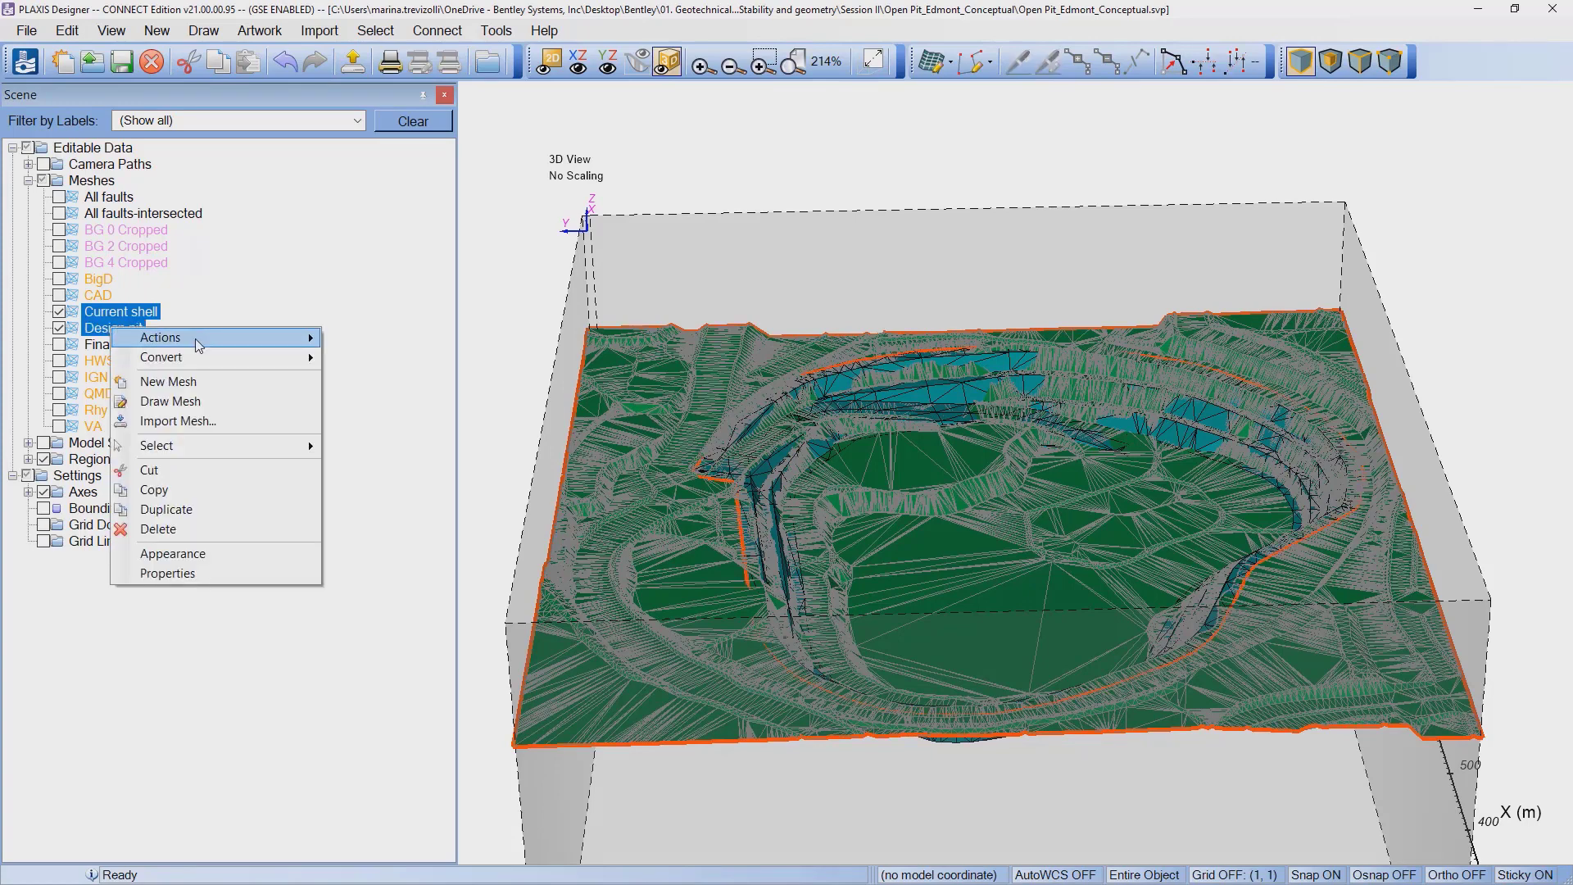
pyautogui.moveTo(199, 345)
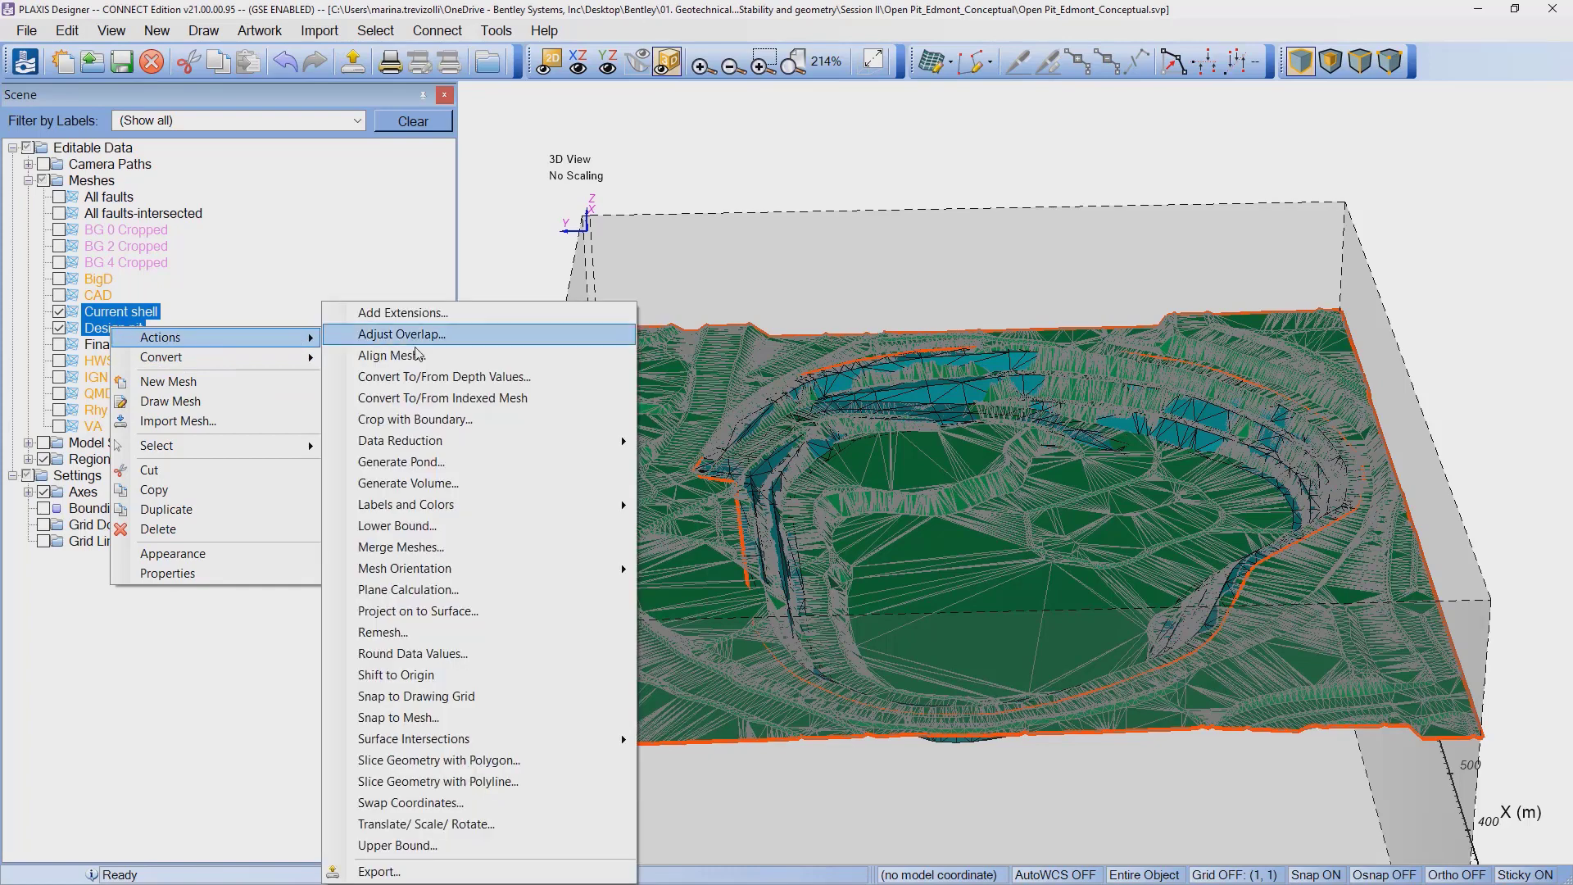
pyautogui.moveTo(580, 747)
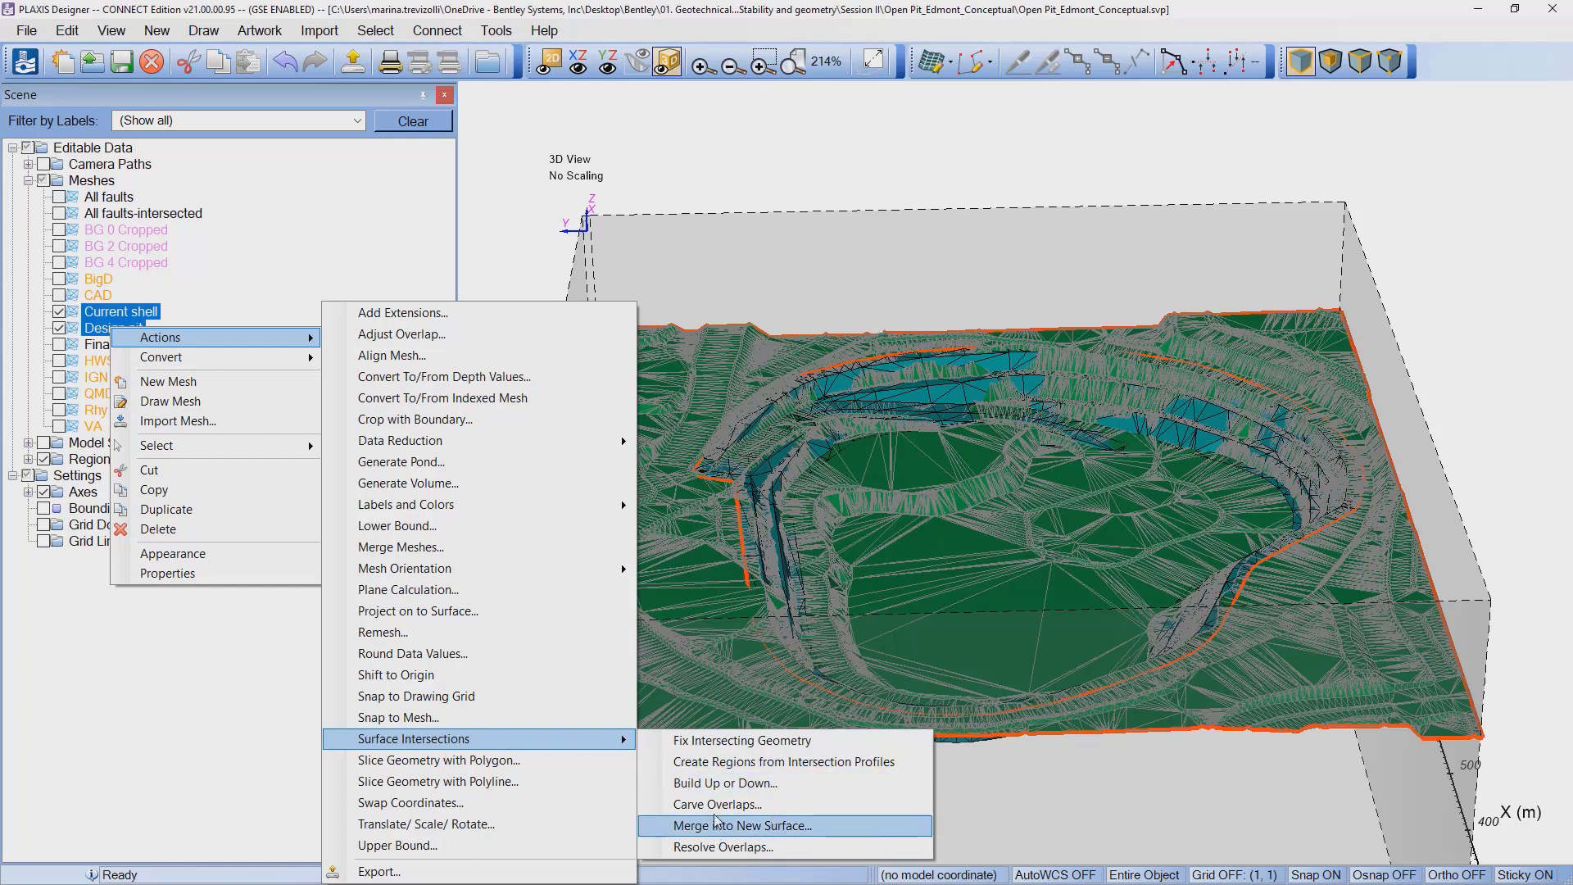
pyautogui.click(814, 788)
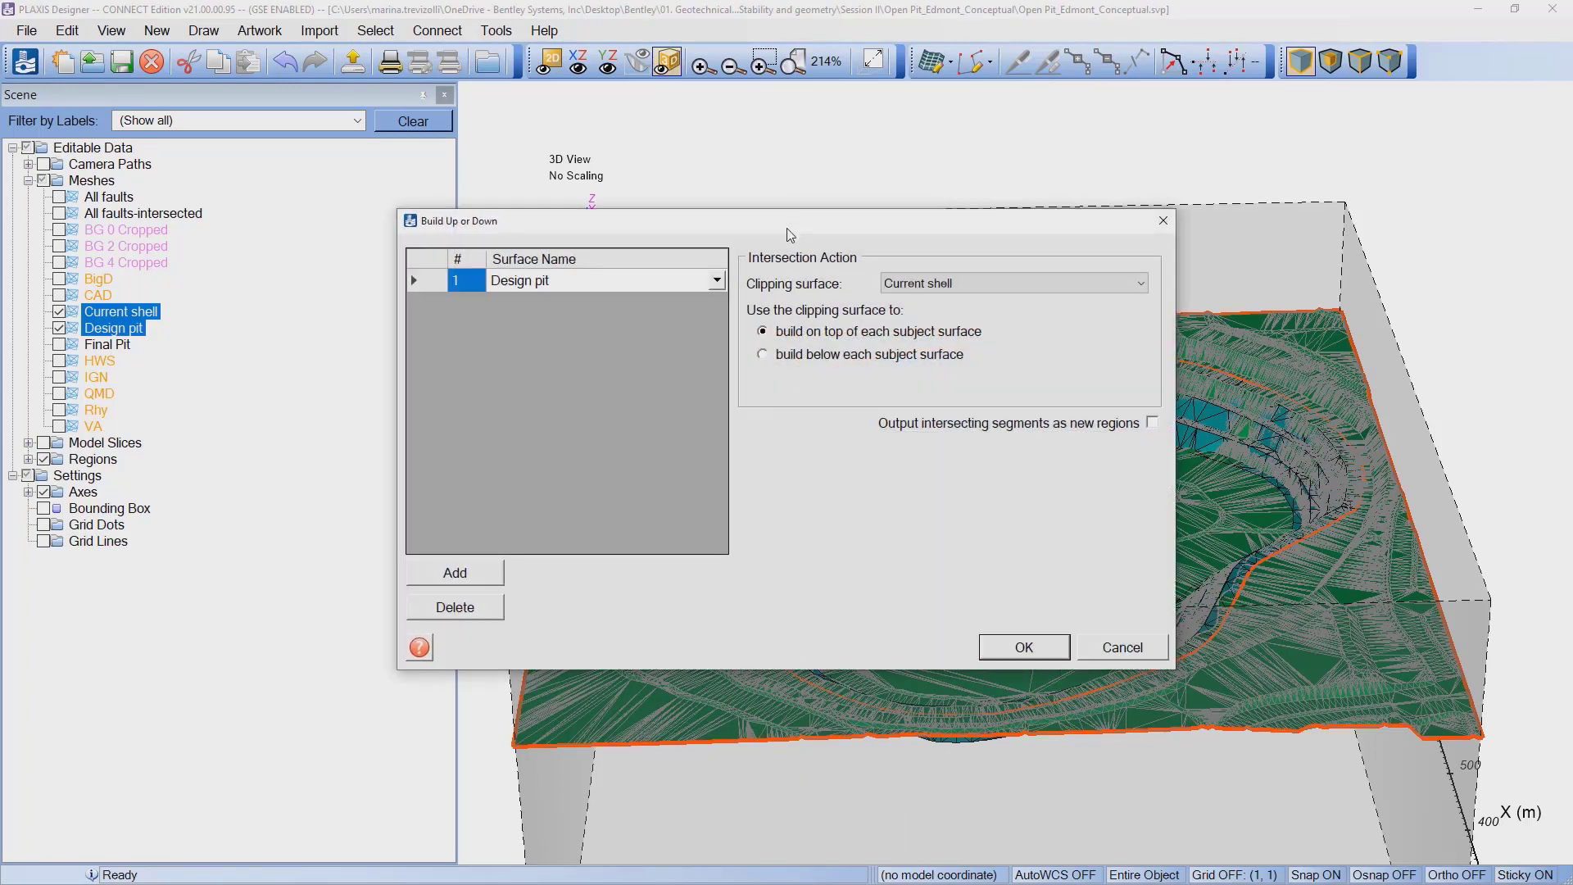
# Step: Run the intersection with Current shell as the subject surface and Design pit as the clipping surface, building below each subject surface
pyautogui.moveTo(788, 225); pyautogui.dragTo(656, 394)
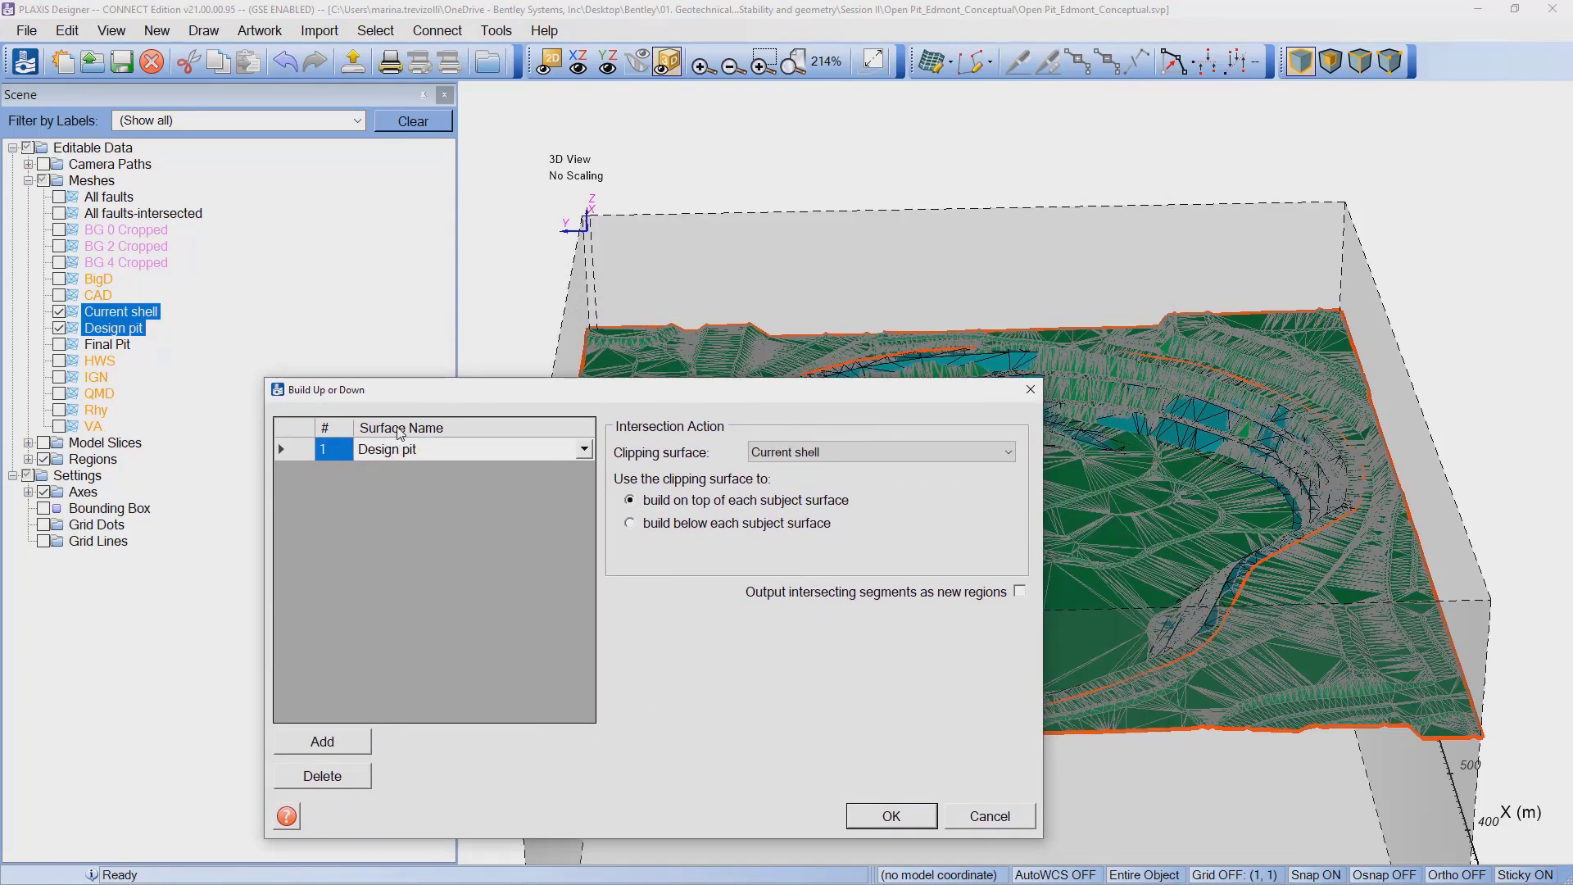
pyautogui.click(407, 457)
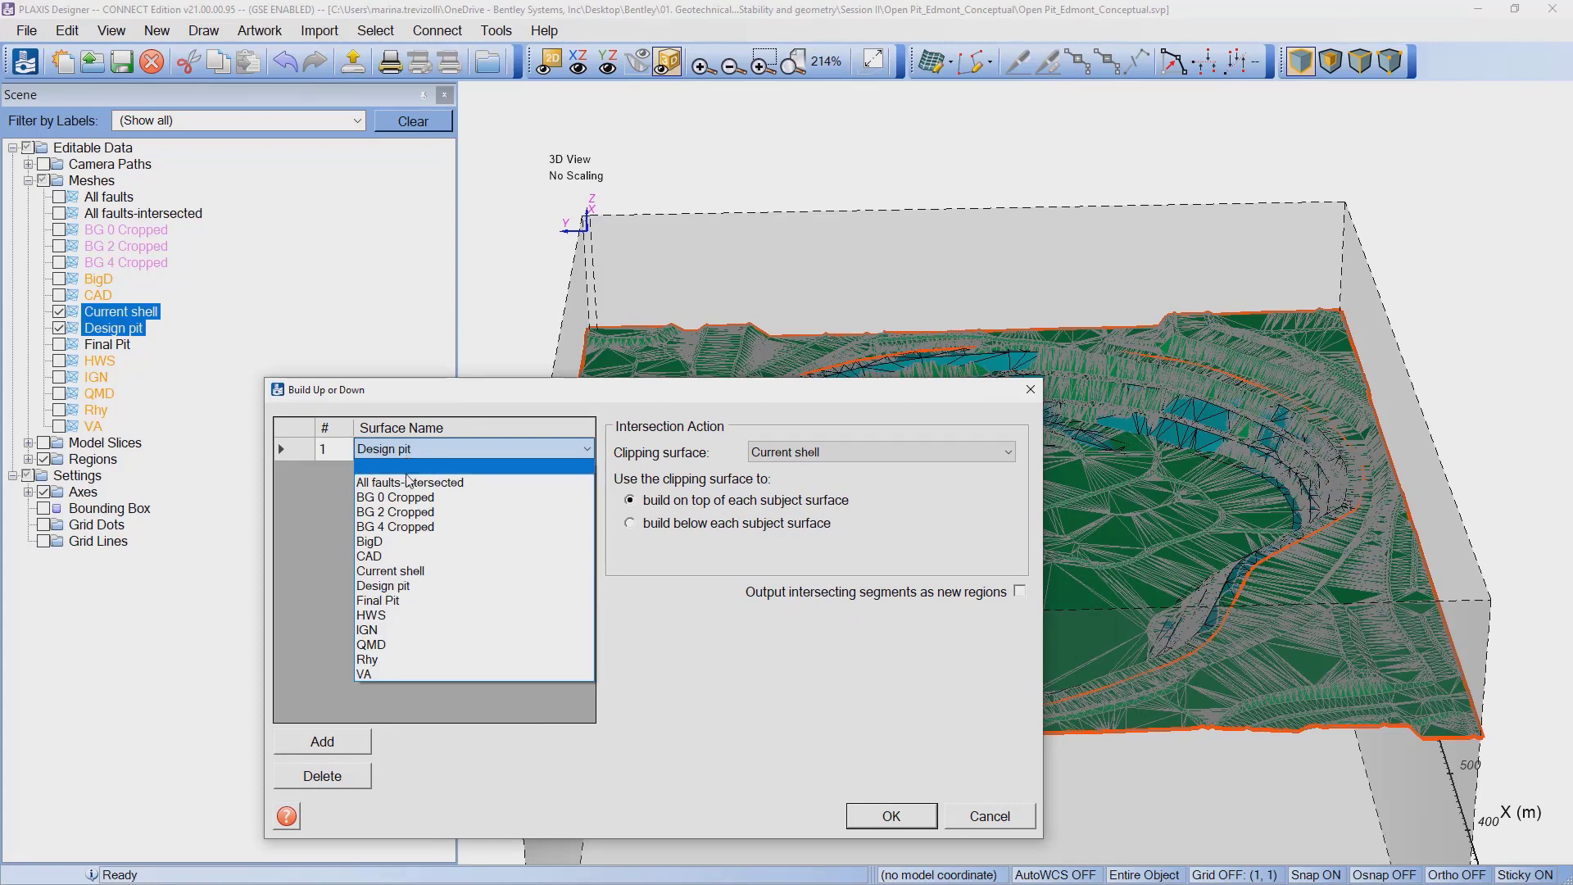
pyautogui.click(402, 570)
pyautogui.click(785, 454)
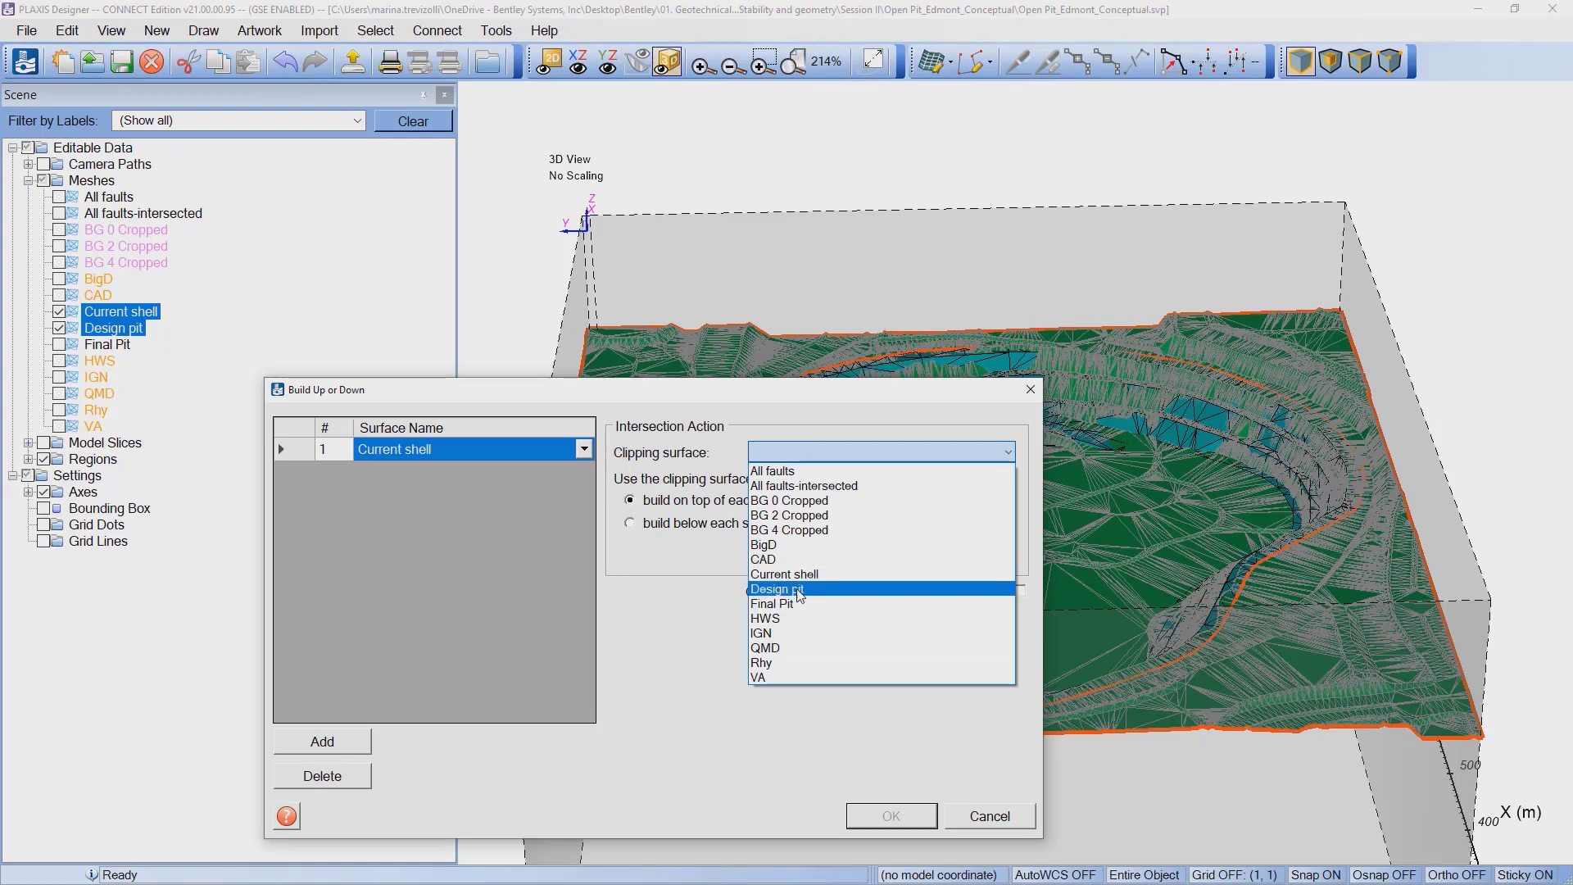
pyautogui.click(793, 589)
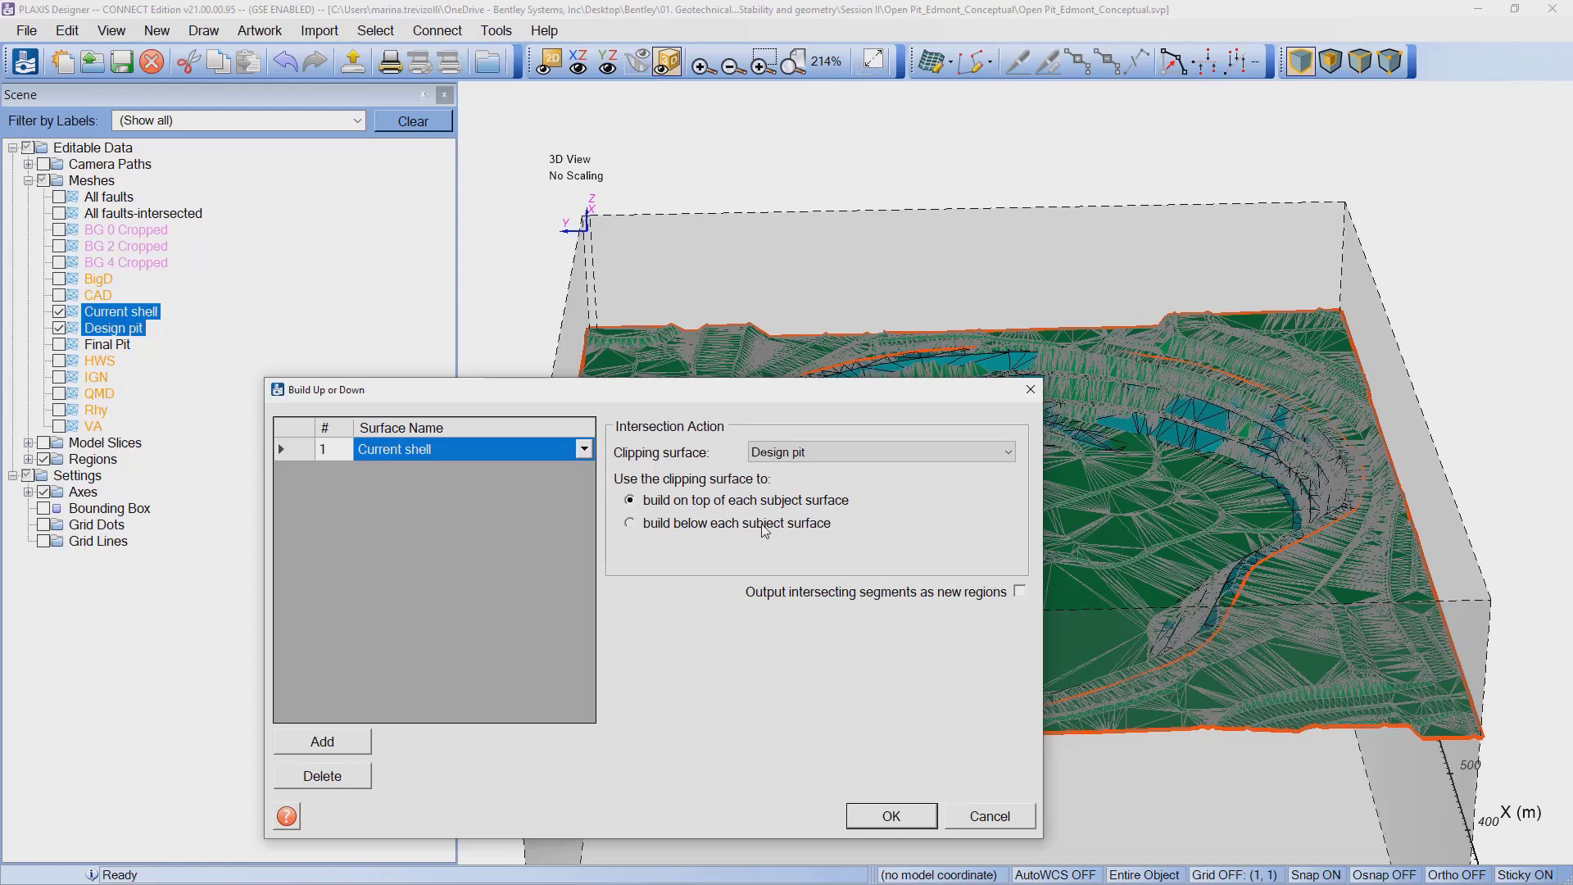
pyautogui.click(655, 528)
pyautogui.click(892, 816)
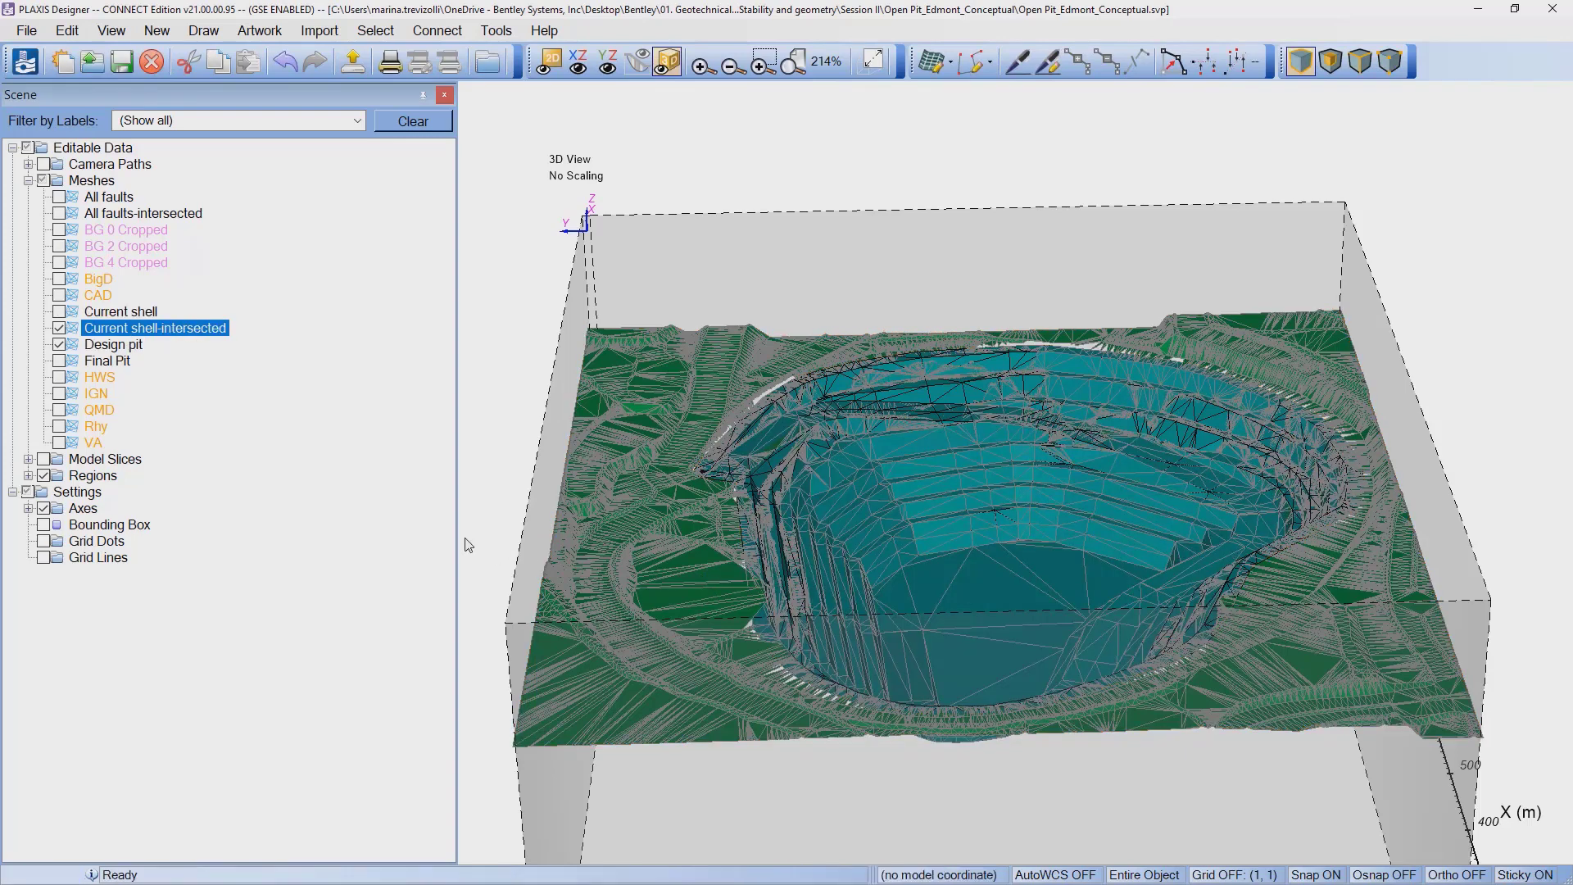
# Step: Hide the Design pit mesh, select Current shell-intersected and examine its geometry around the pit rim
pyautogui.click(59, 345)
pyautogui.moveTo(625, 545); pyautogui.dragTo(708, 500)
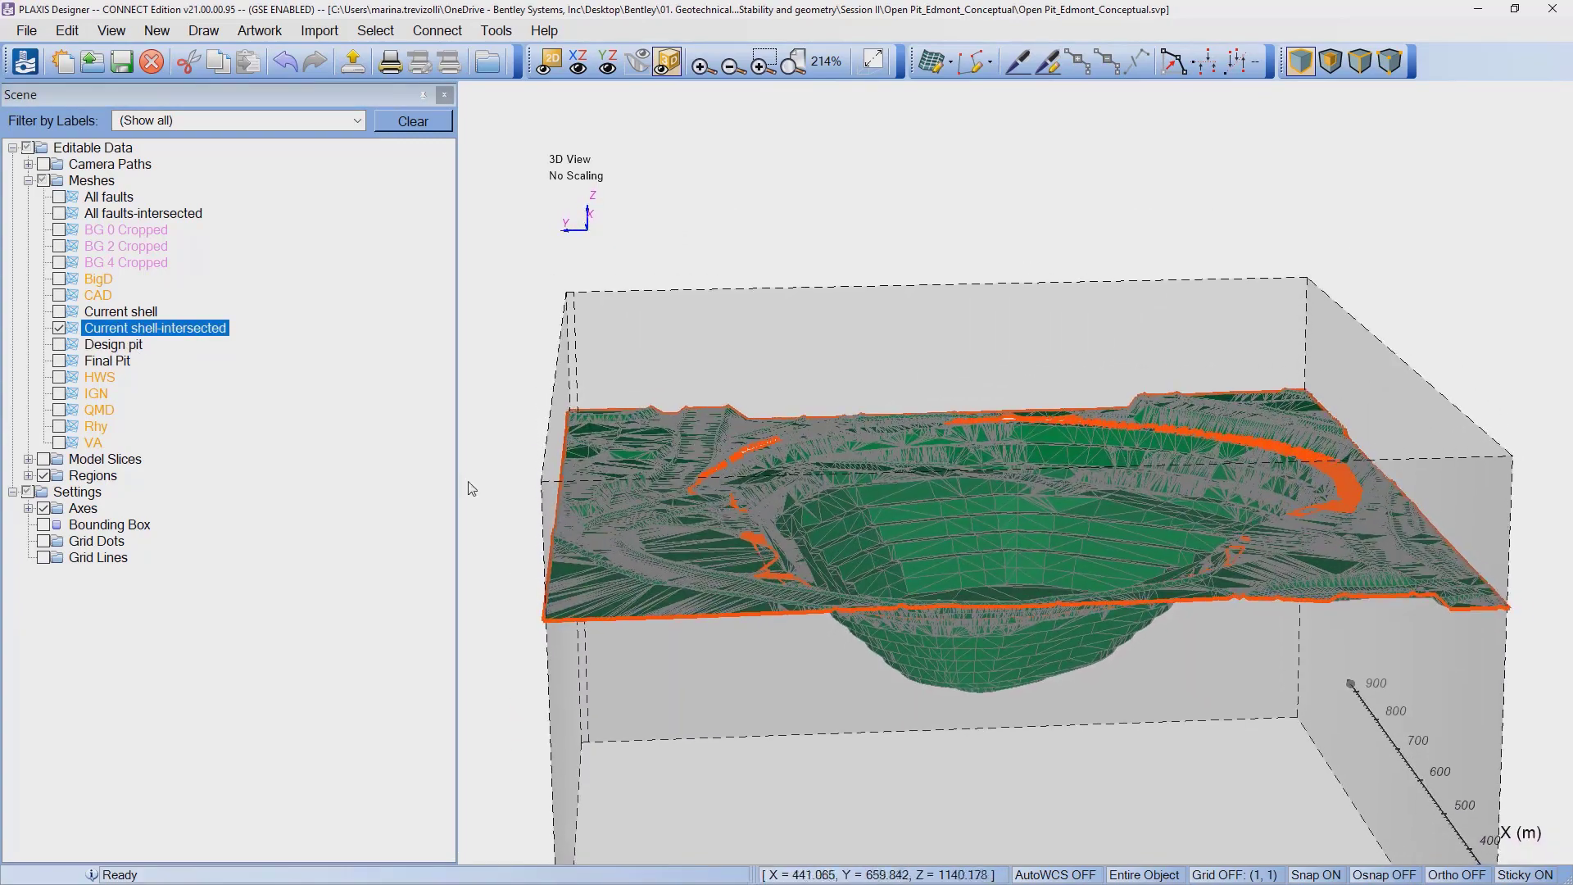
pyautogui.click(59, 345)
pyautogui.click(60, 345)
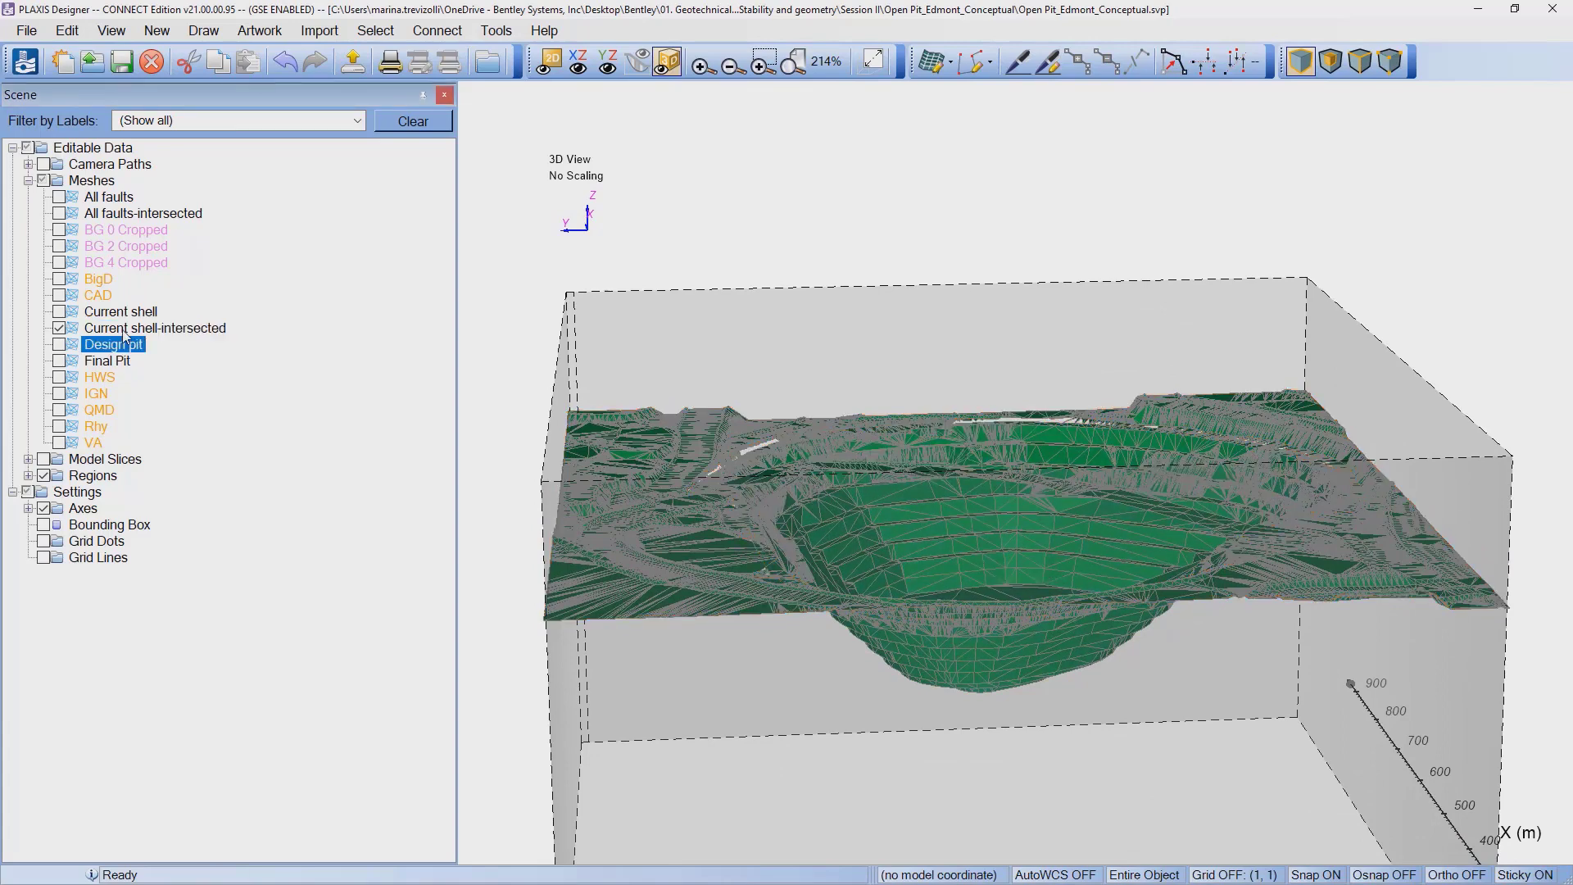
pyautogui.click(127, 329)
pyautogui.moveTo(799, 567); pyautogui.dragTo(793, 583)
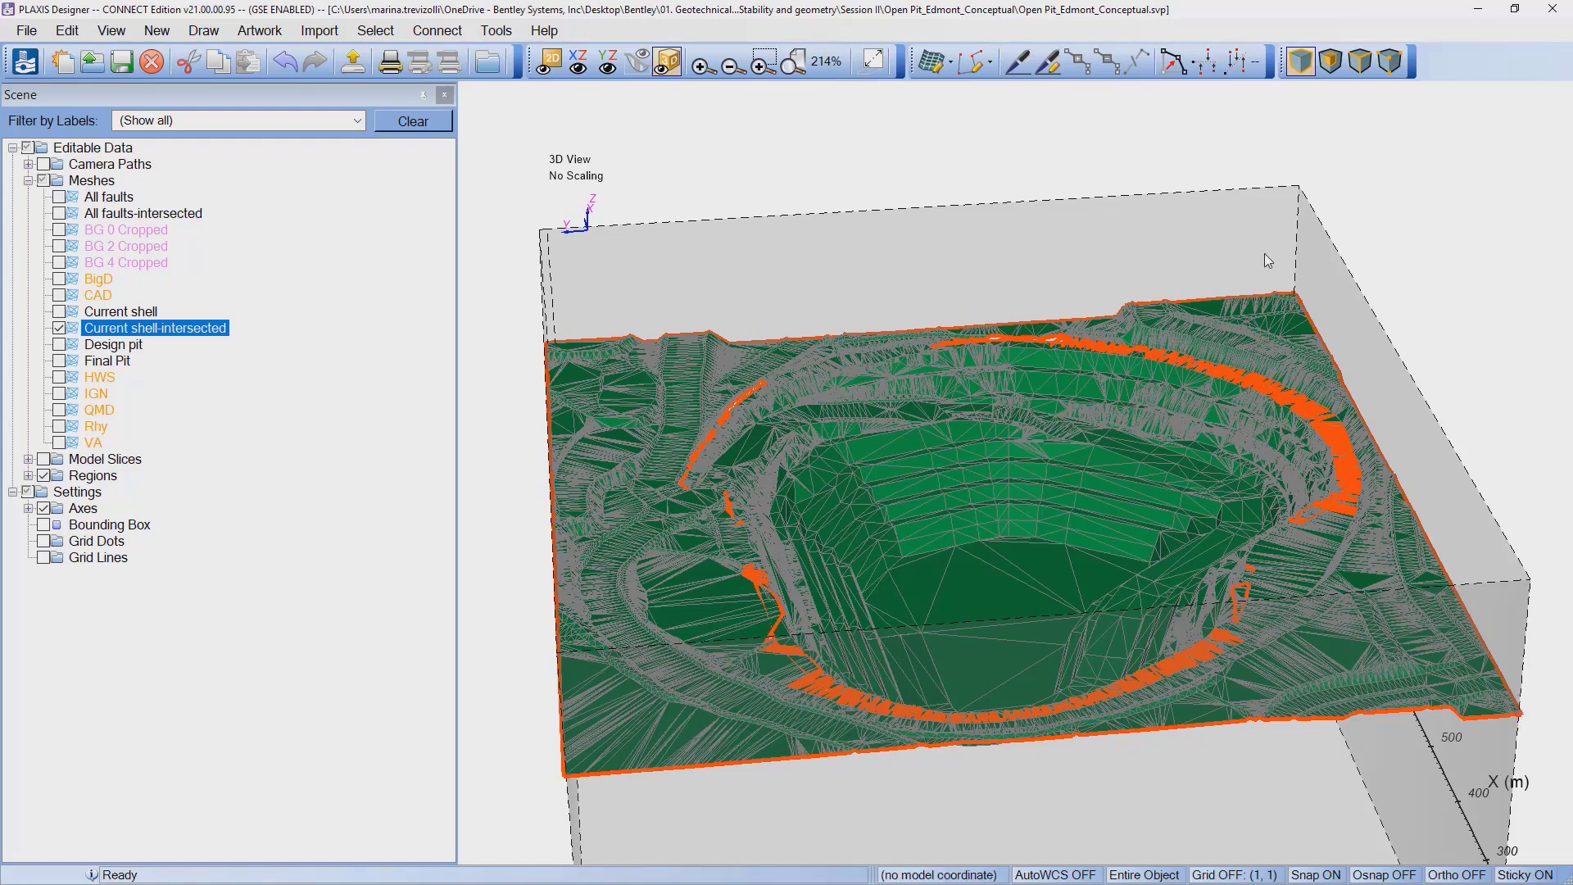
pyautogui.moveTo(590, 409); pyautogui.dragTo(737, 677)
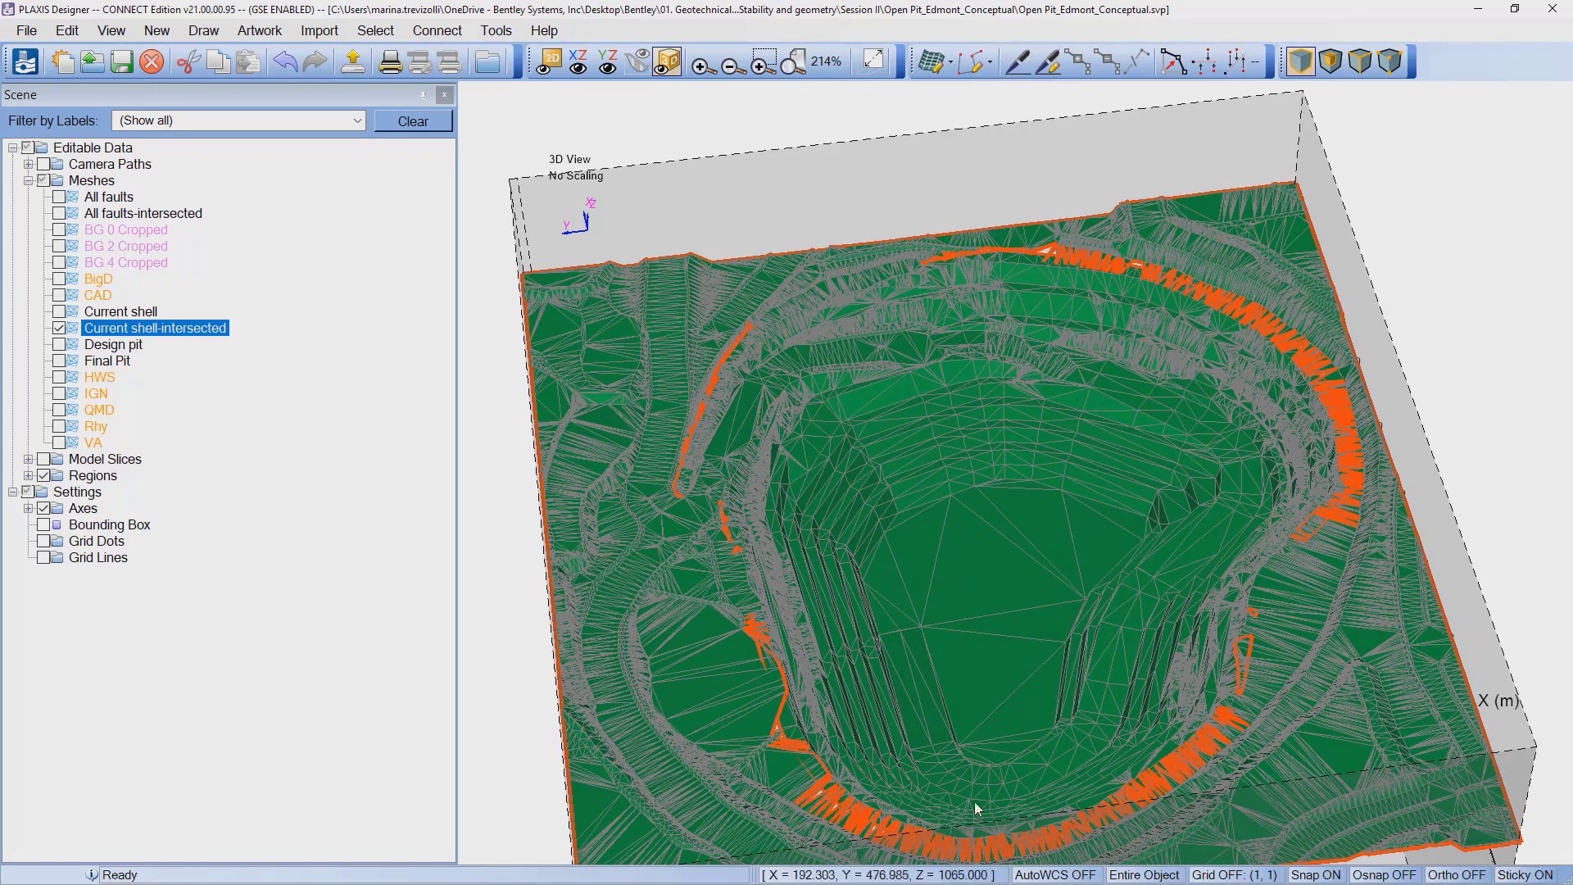
pyautogui.moveTo(809, 790); pyautogui.dragTo(662, 424)
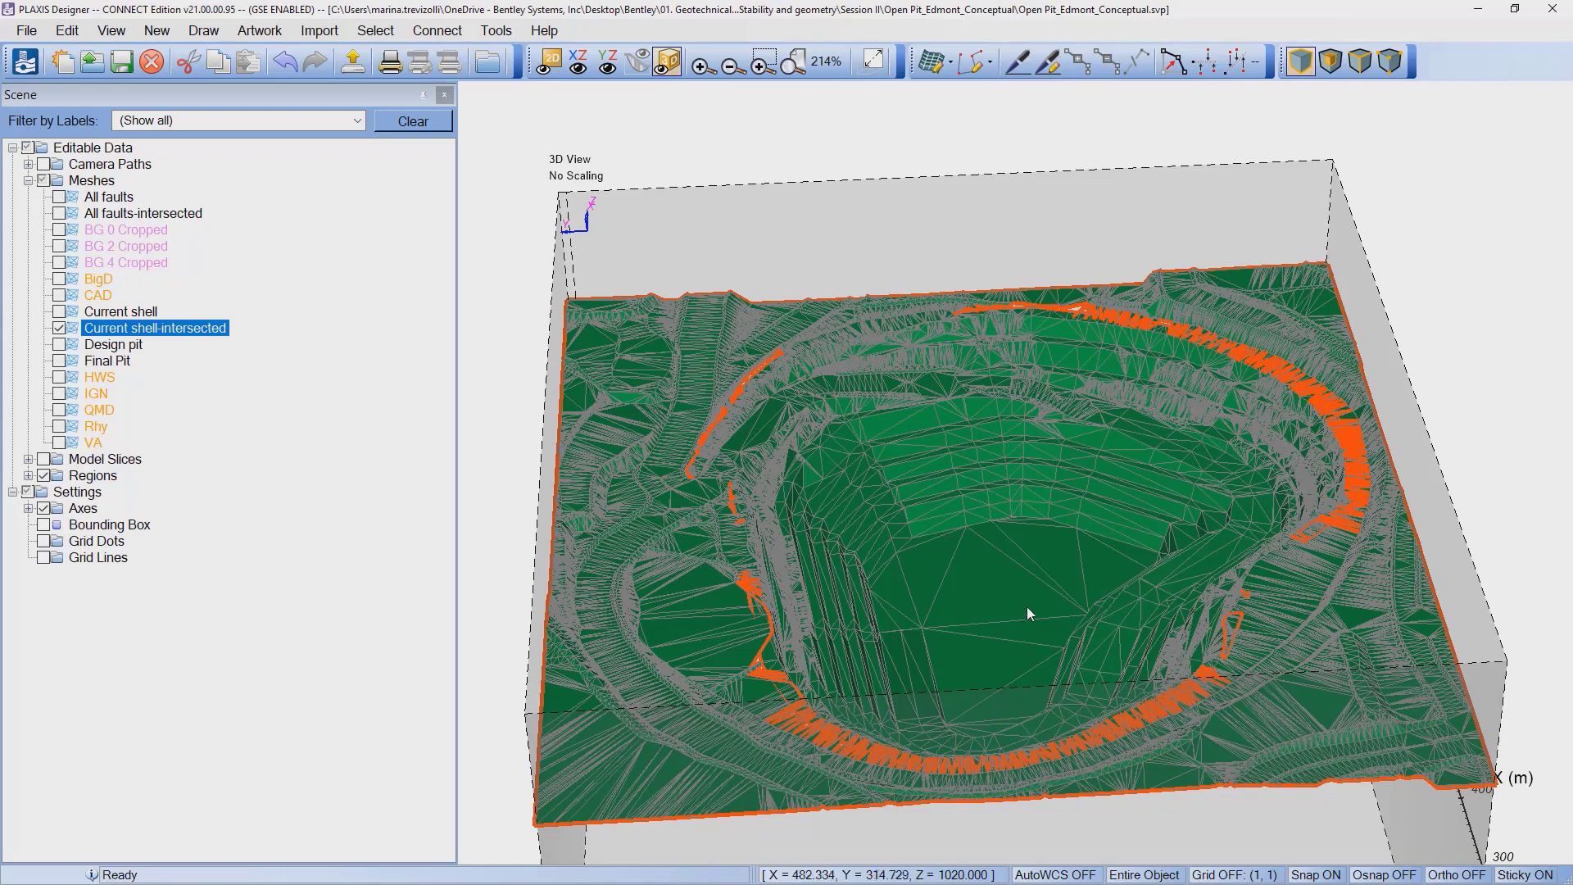
pyautogui.moveTo(1016, 593)
pyautogui.mouseDown()
pyautogui.moveTo(990, 562)
pyautogui.moveTo(993, 487)
pyautogui.moveTo(1006, 566)
pyautogui.mouseUp()
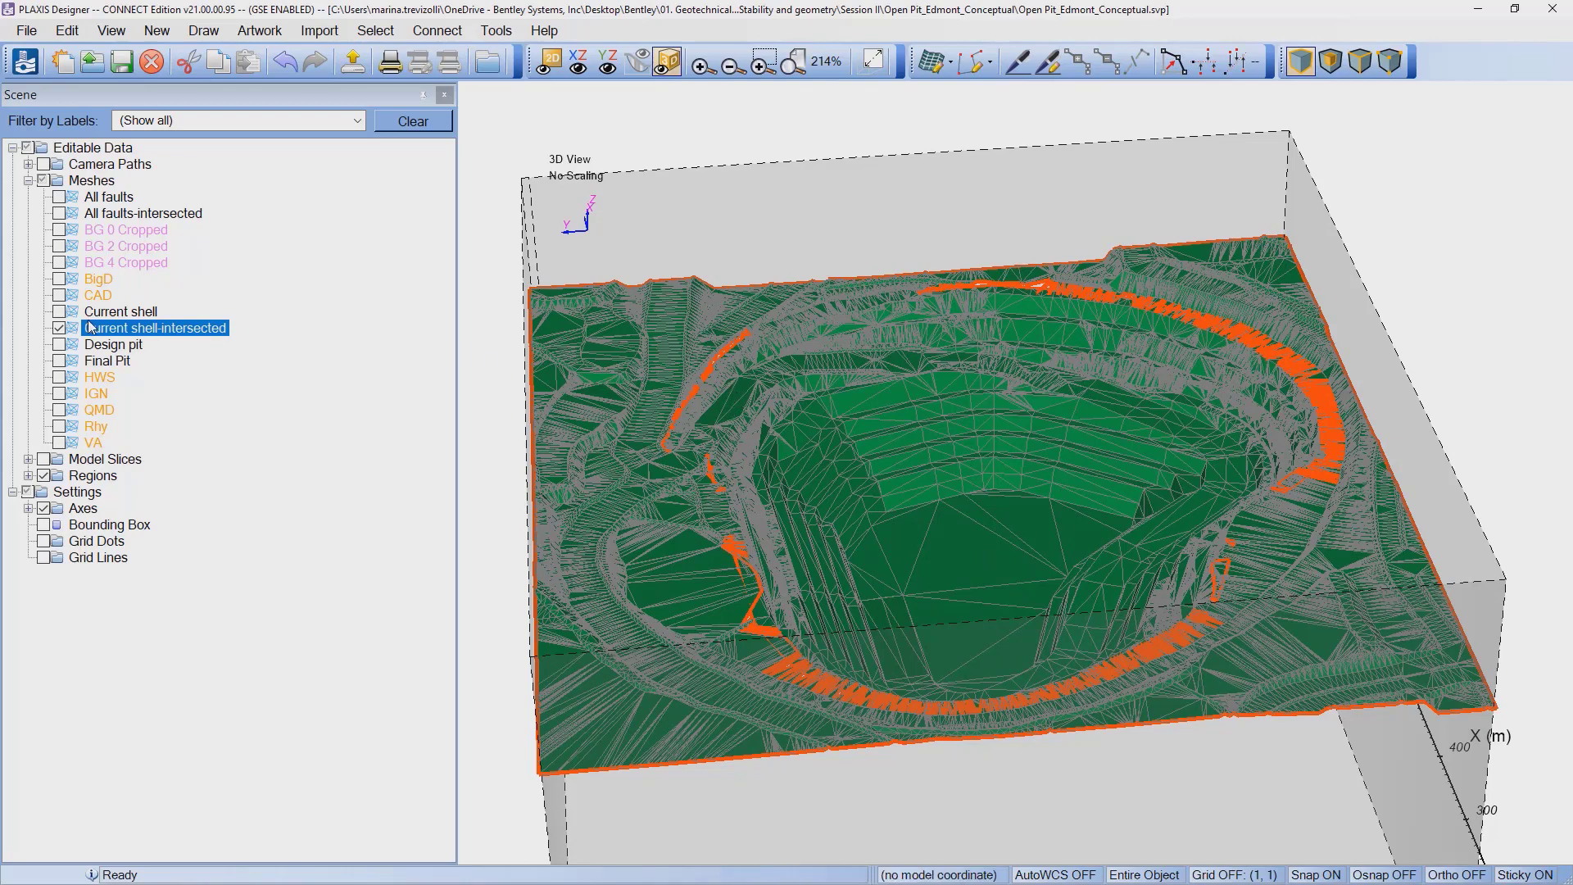
# Step: Apply a merge distance data reduction to the Current shell-intersected mesh
pyautogui.rightClick(169, 331)
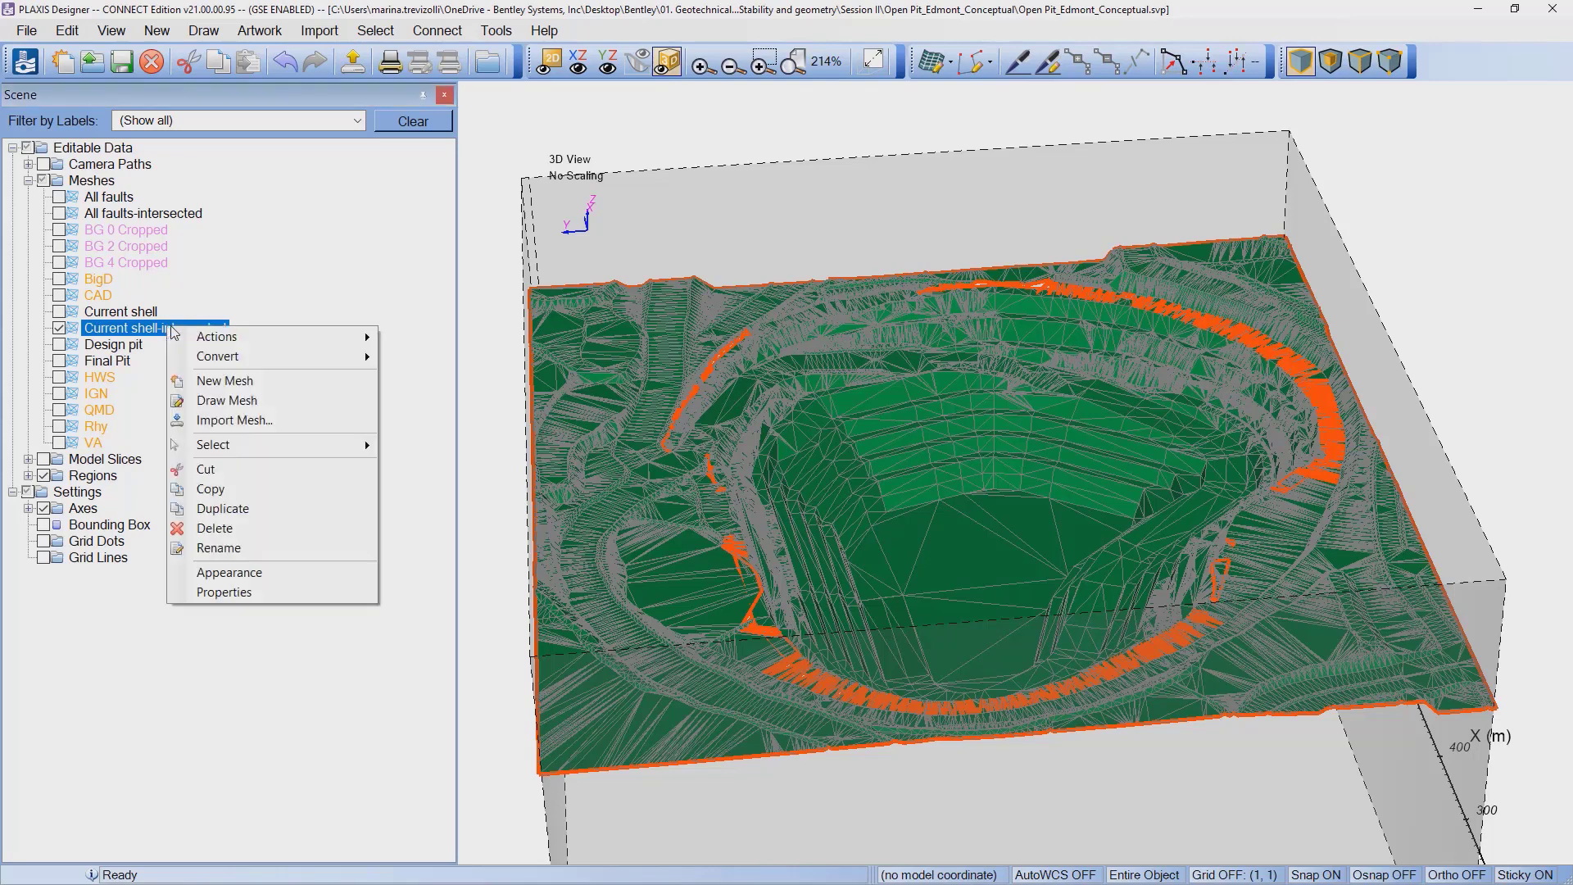
pyautogui.moveTo(252, 344)
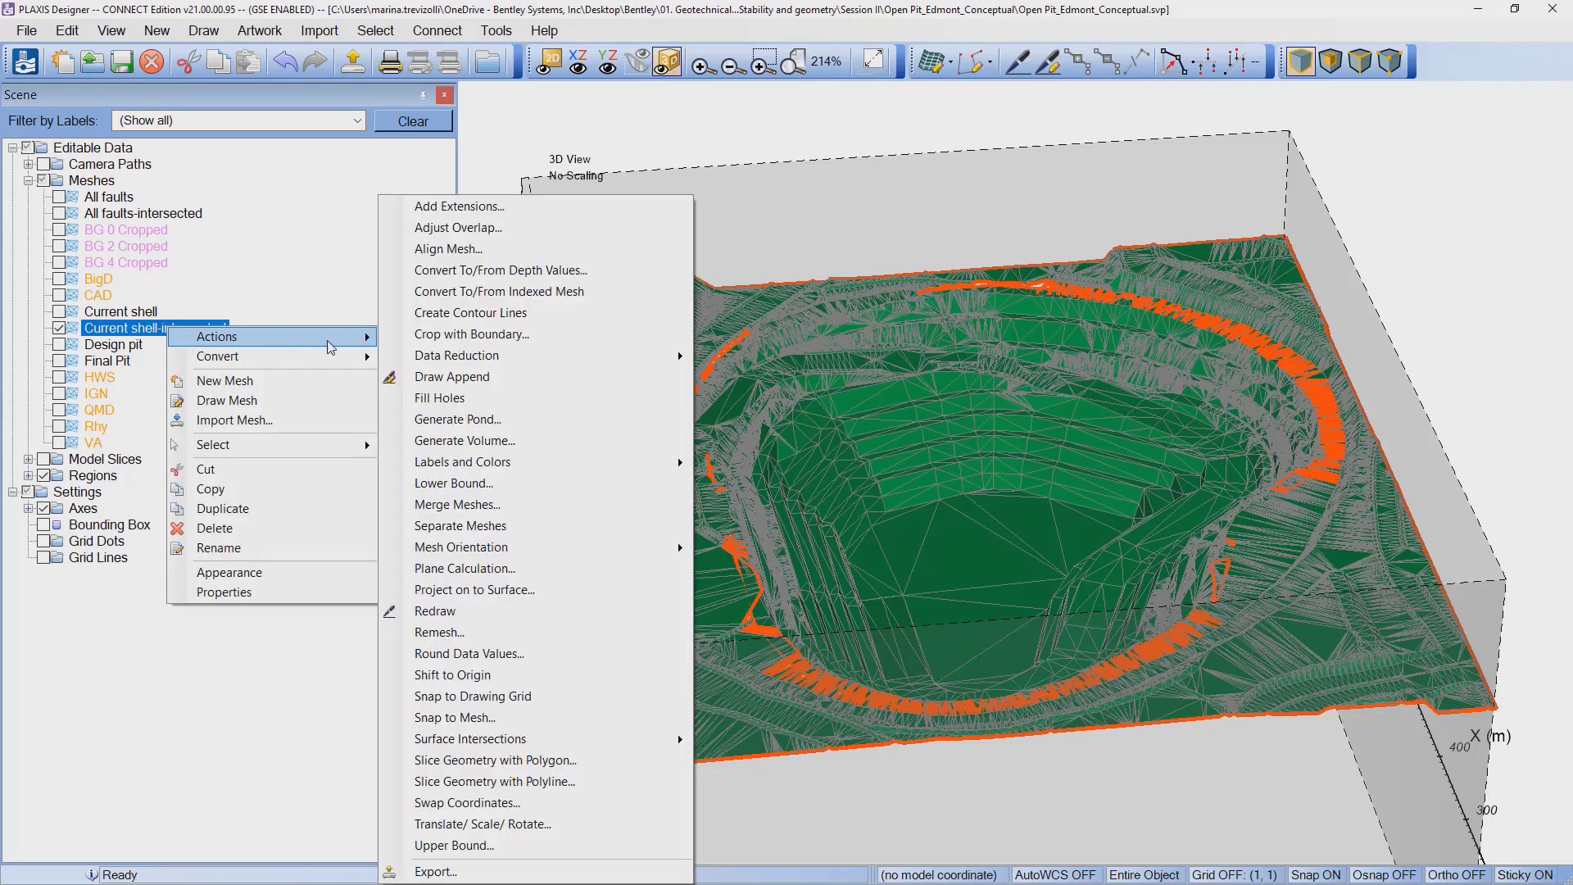
pyautogui.moveTo(428, 363)
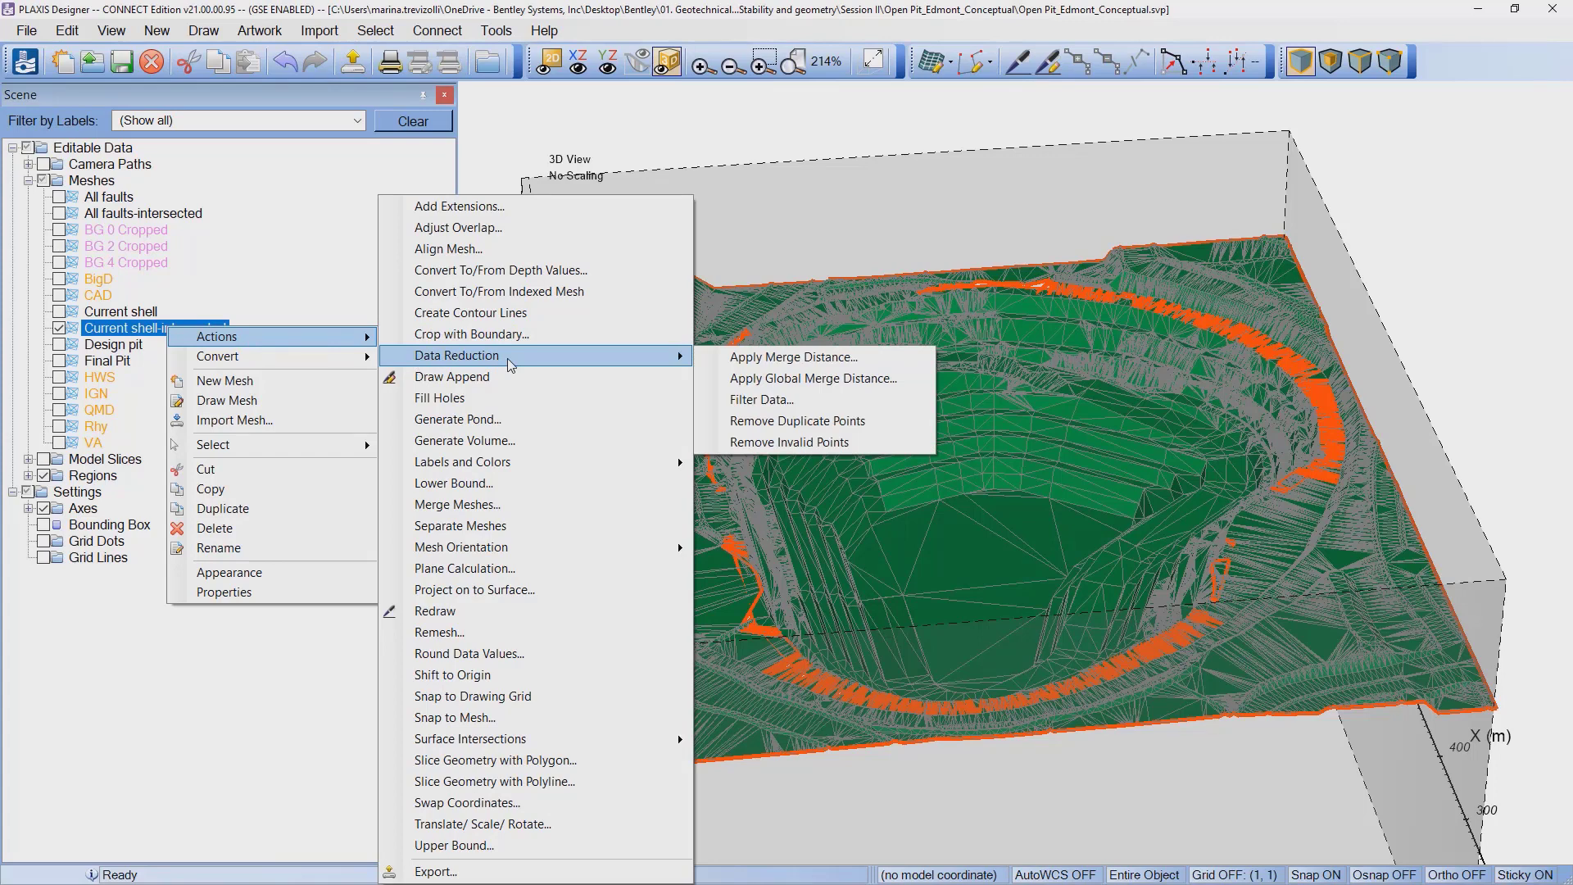
pyautogui.click(823, 361)
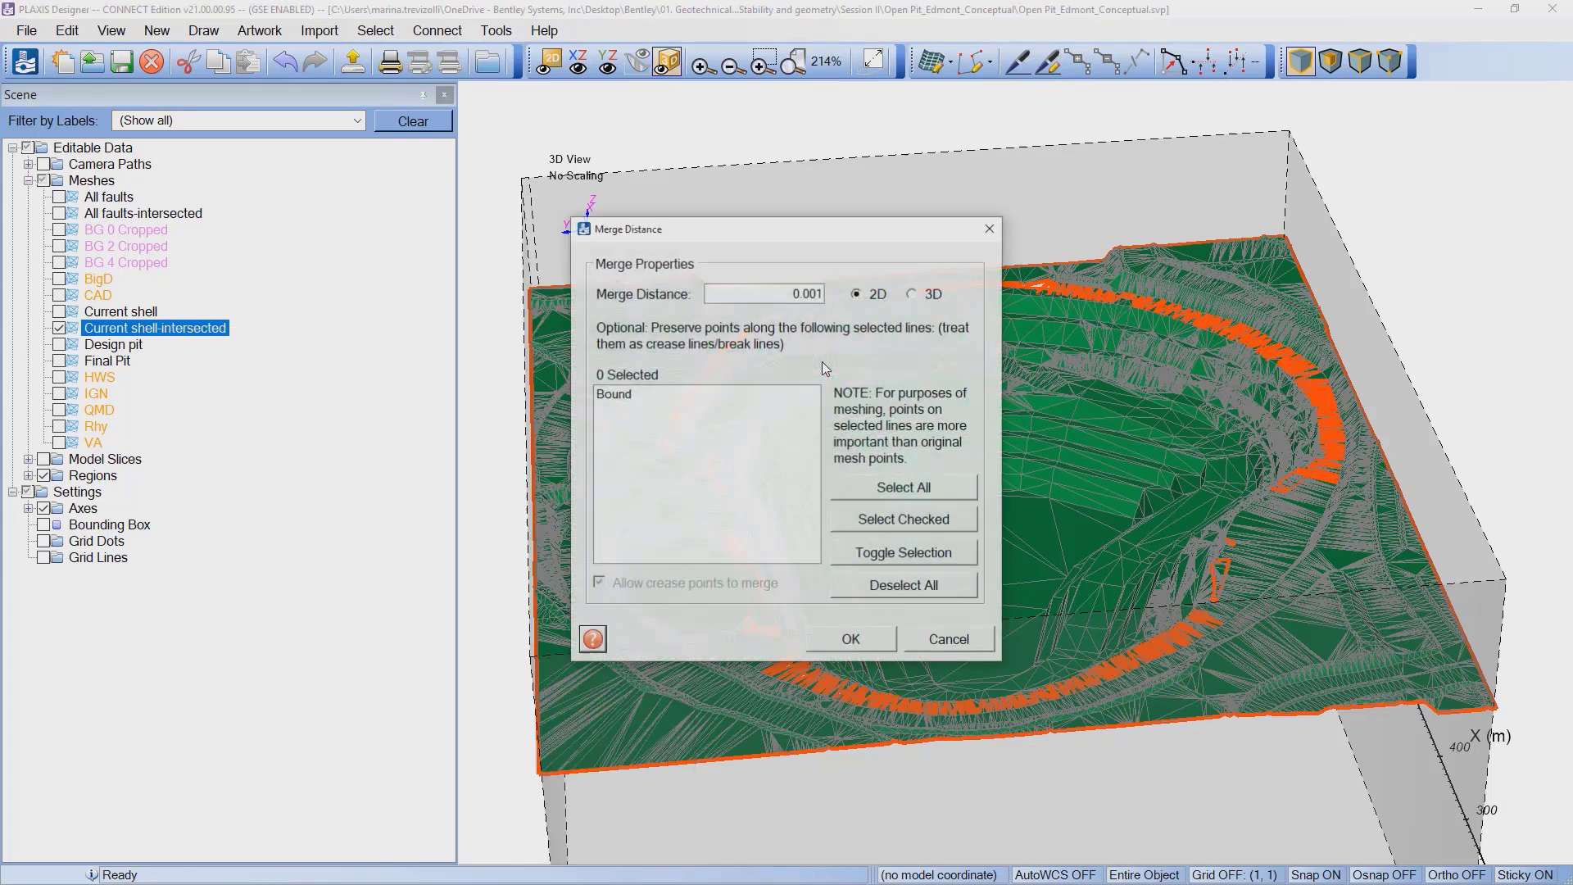
pyautogui.moveTo(787, 222); pyautogui.dragTo(475, 338)
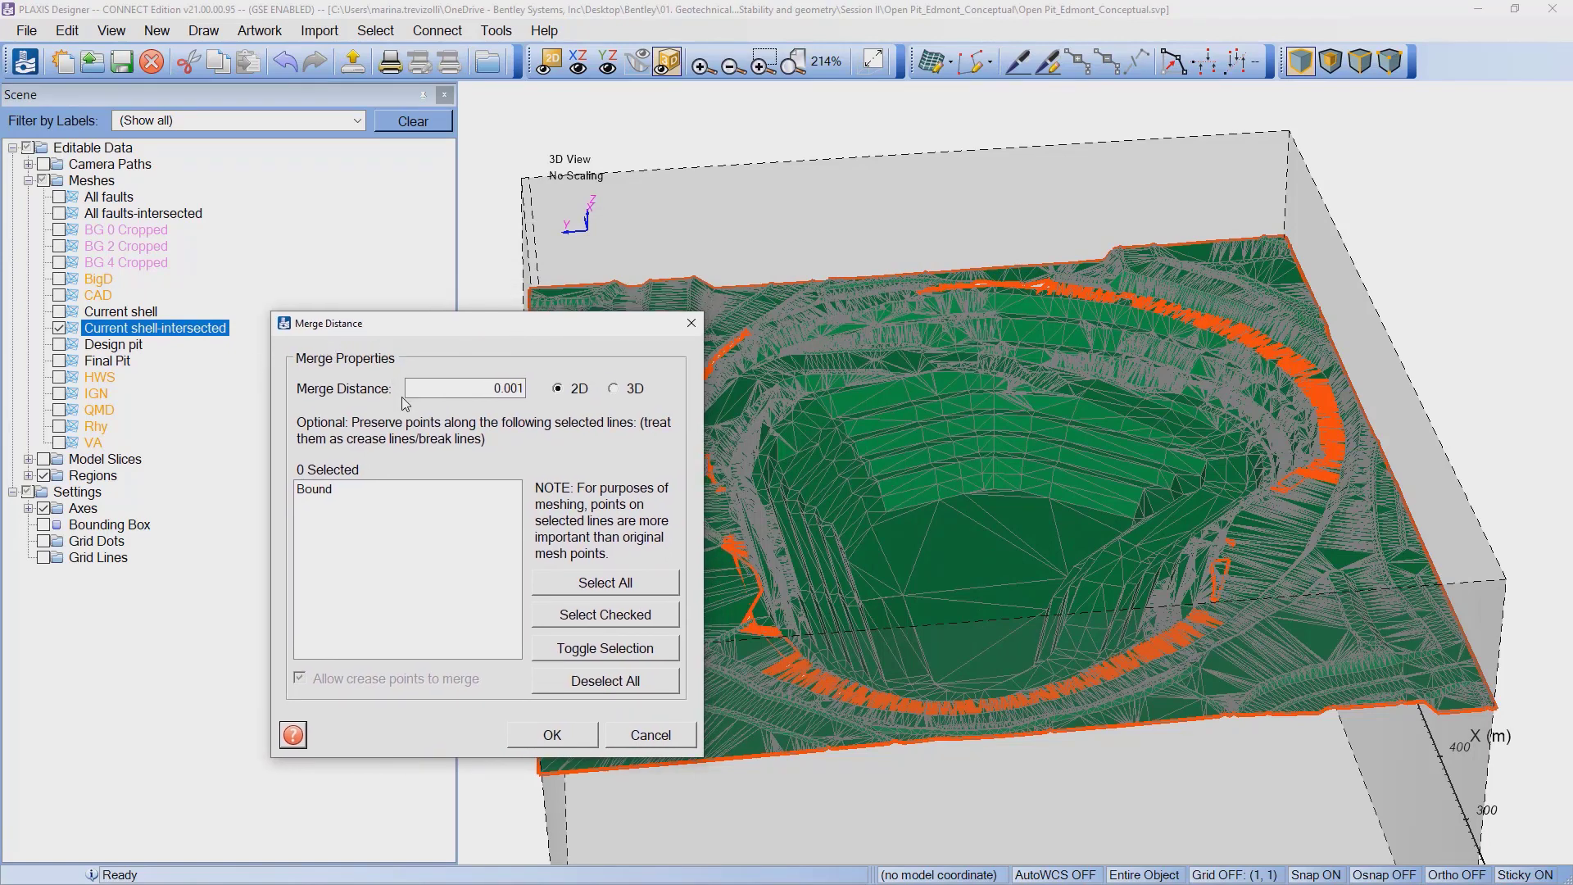
pyautogui.click(508, 388)
pyautogui.moveTo(480, 388); pyautogui.dragTo(548, 384)
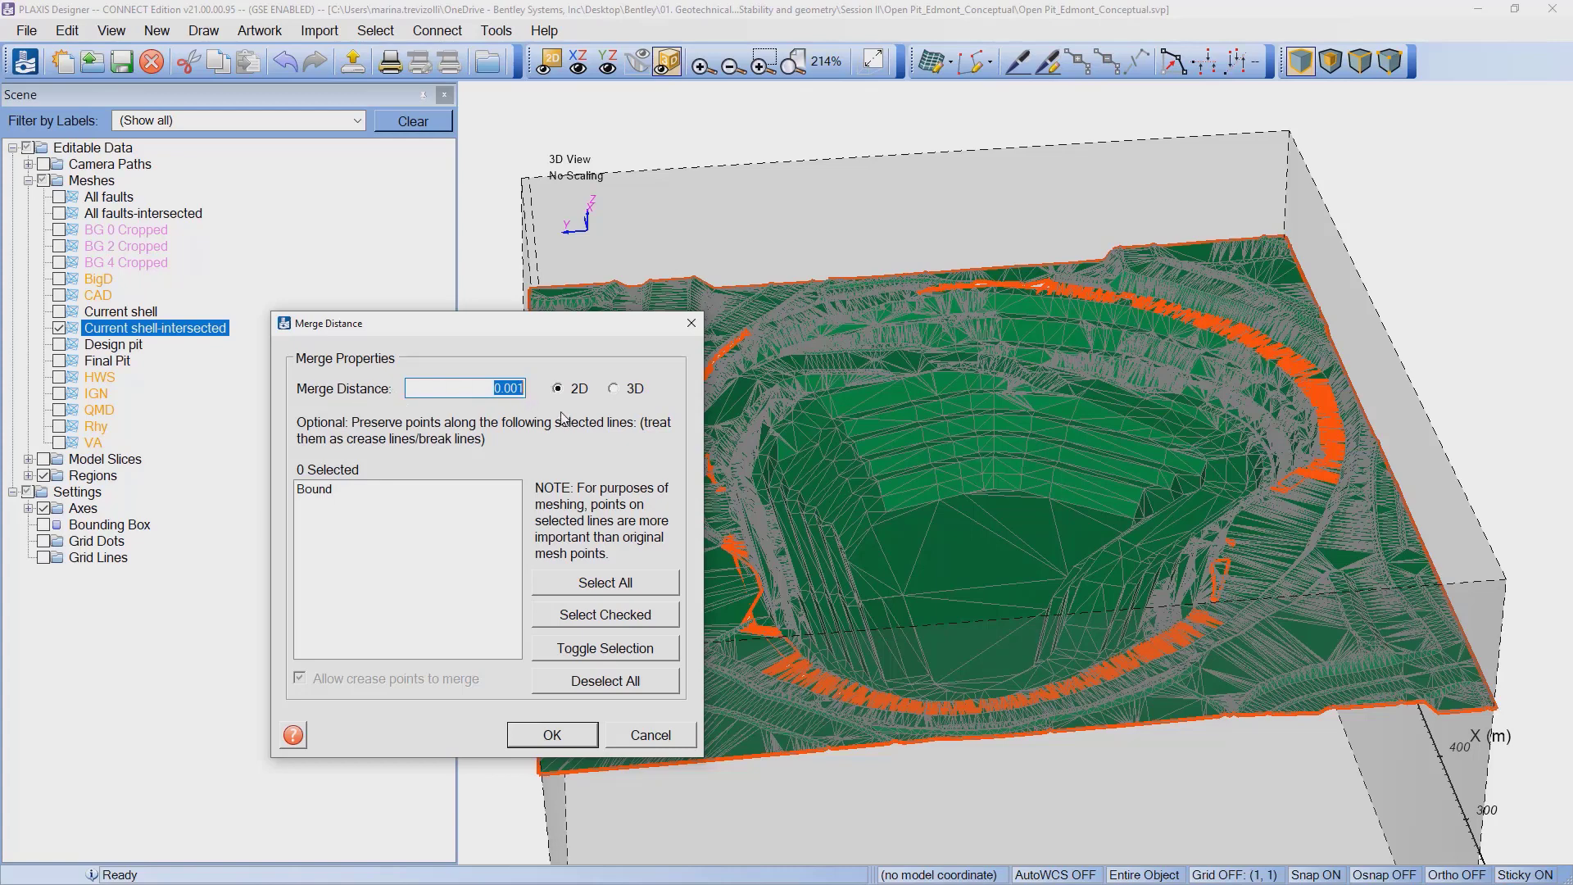
pyautogui.click(496, 399)
pyautogui.click(542, 737)
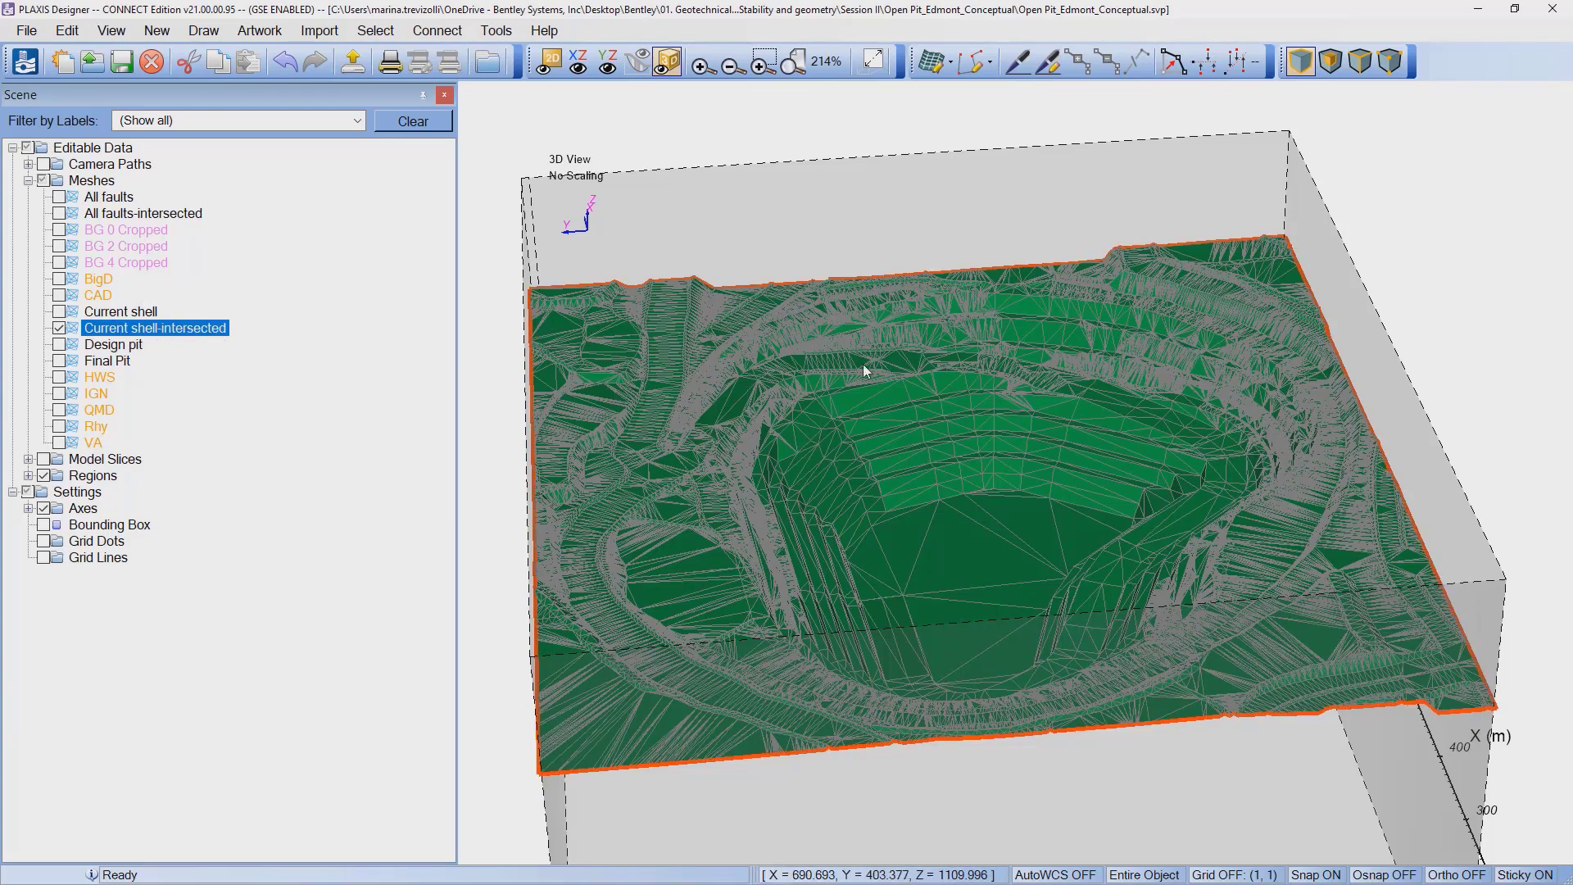
# Step: Rename the Current shell-intersected mesh to "New current Shell"
pyautogui.click(116, 330)
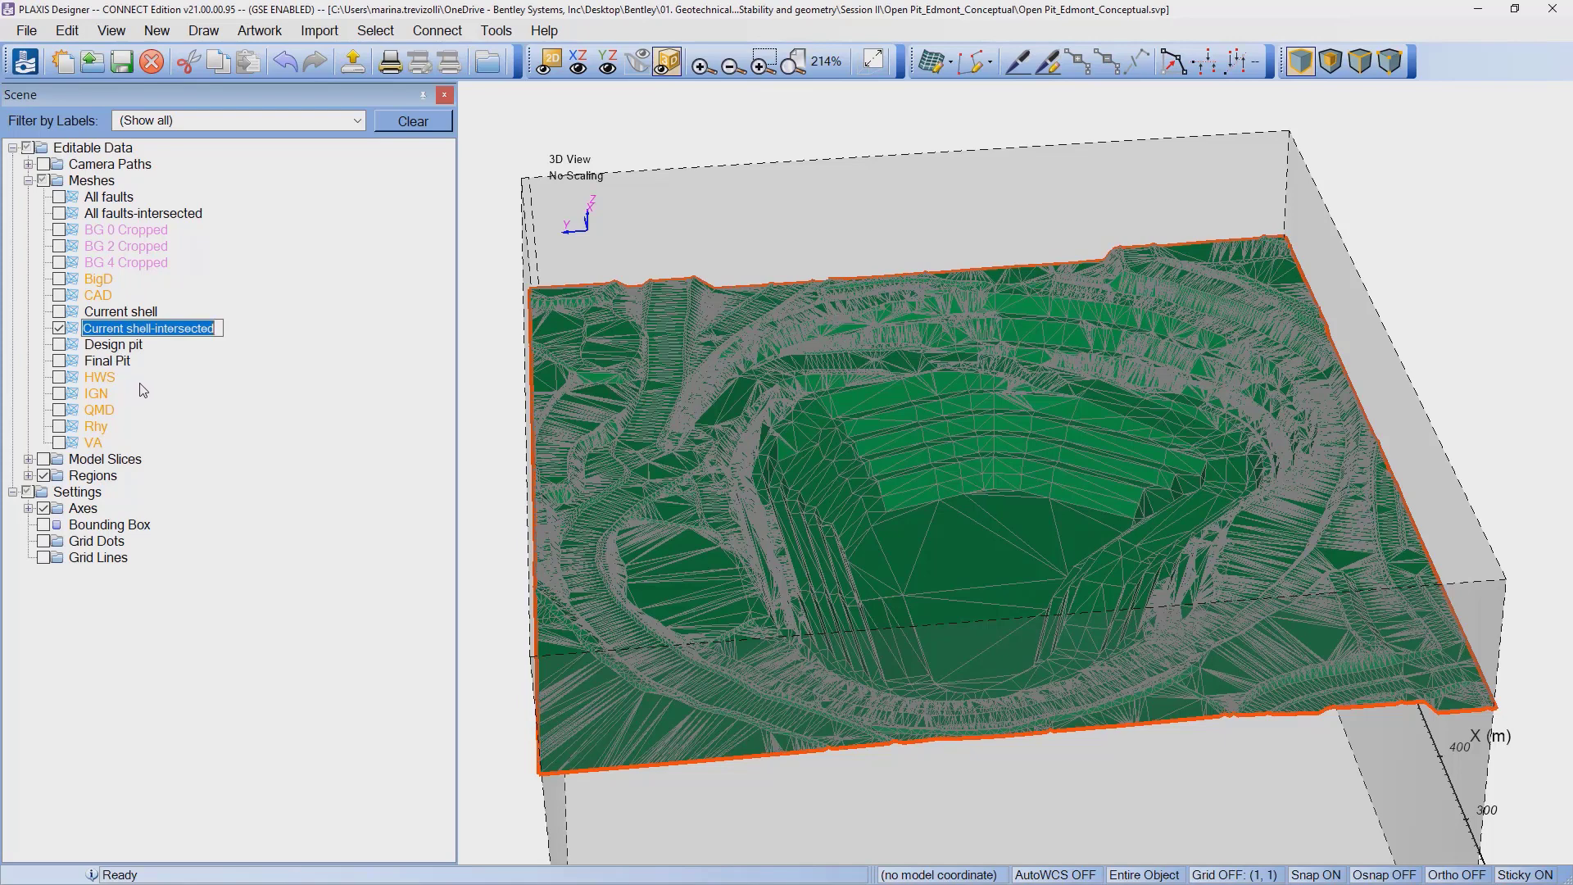
pyautogui.write('Ne')
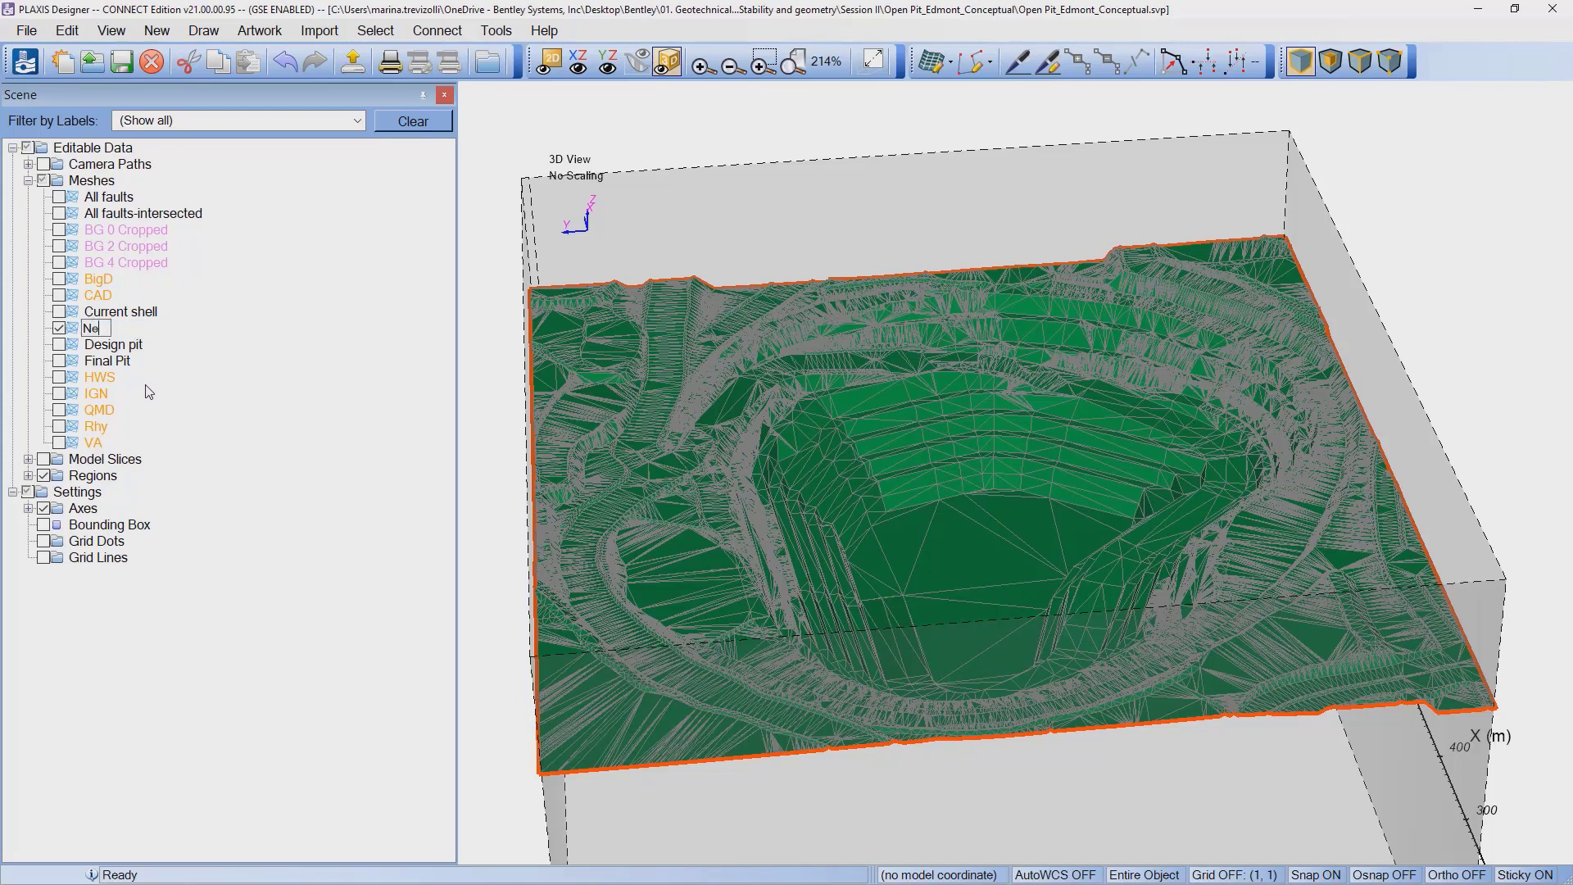
pyautogui.write('w current She')
pyautogui.write('ll')
pyautogui.press('Return')
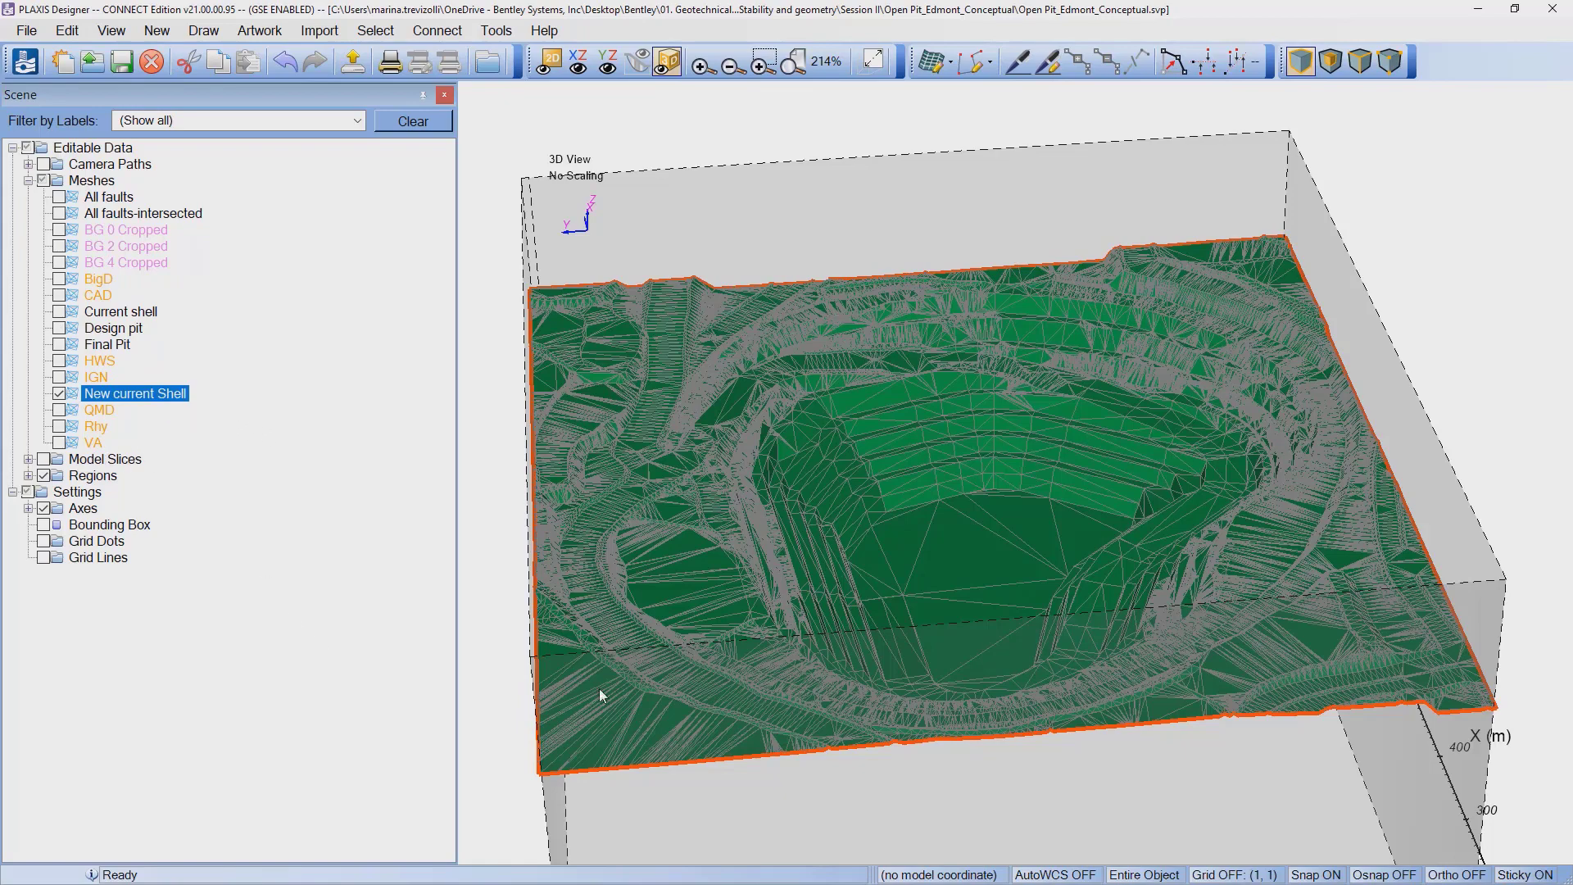
# Step: Briefly check the QMD mesh, then display the Rhy, BigD and CAD meshes together with New current Shell
pyautogui.moveTo(617, 651); pyautogui.dragTo(615, 549, button='middle')
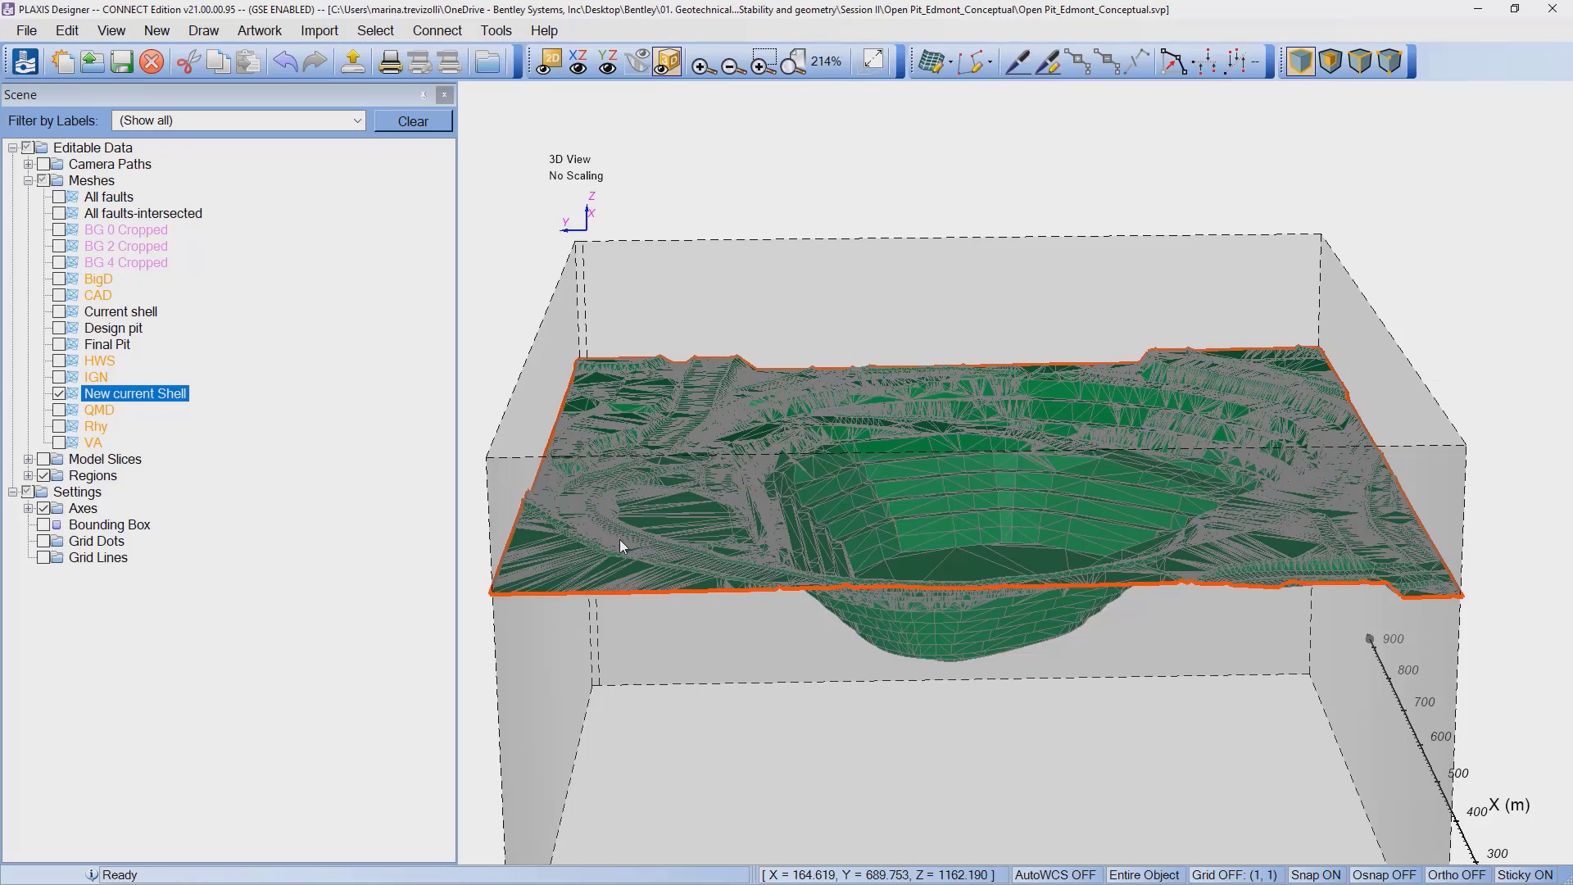
pyautogui.click(61, 412)
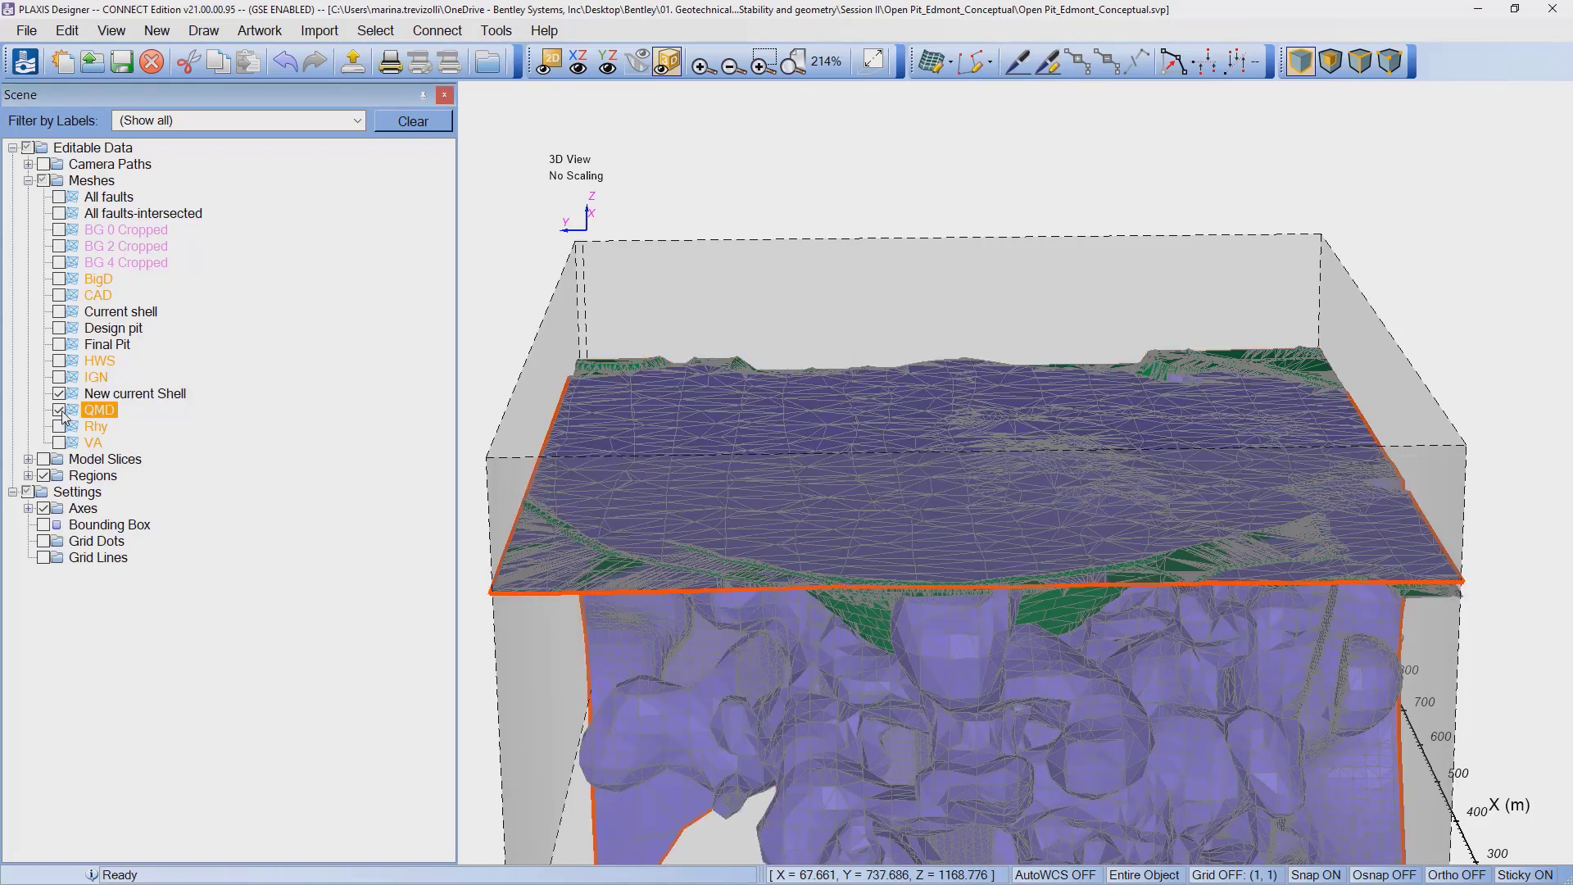
pyautogui.click(59, 410)
pyautogui.click(60, 427)
pyautogui.moveTo(750, 574); pyautogui.dragTo(796, 796)
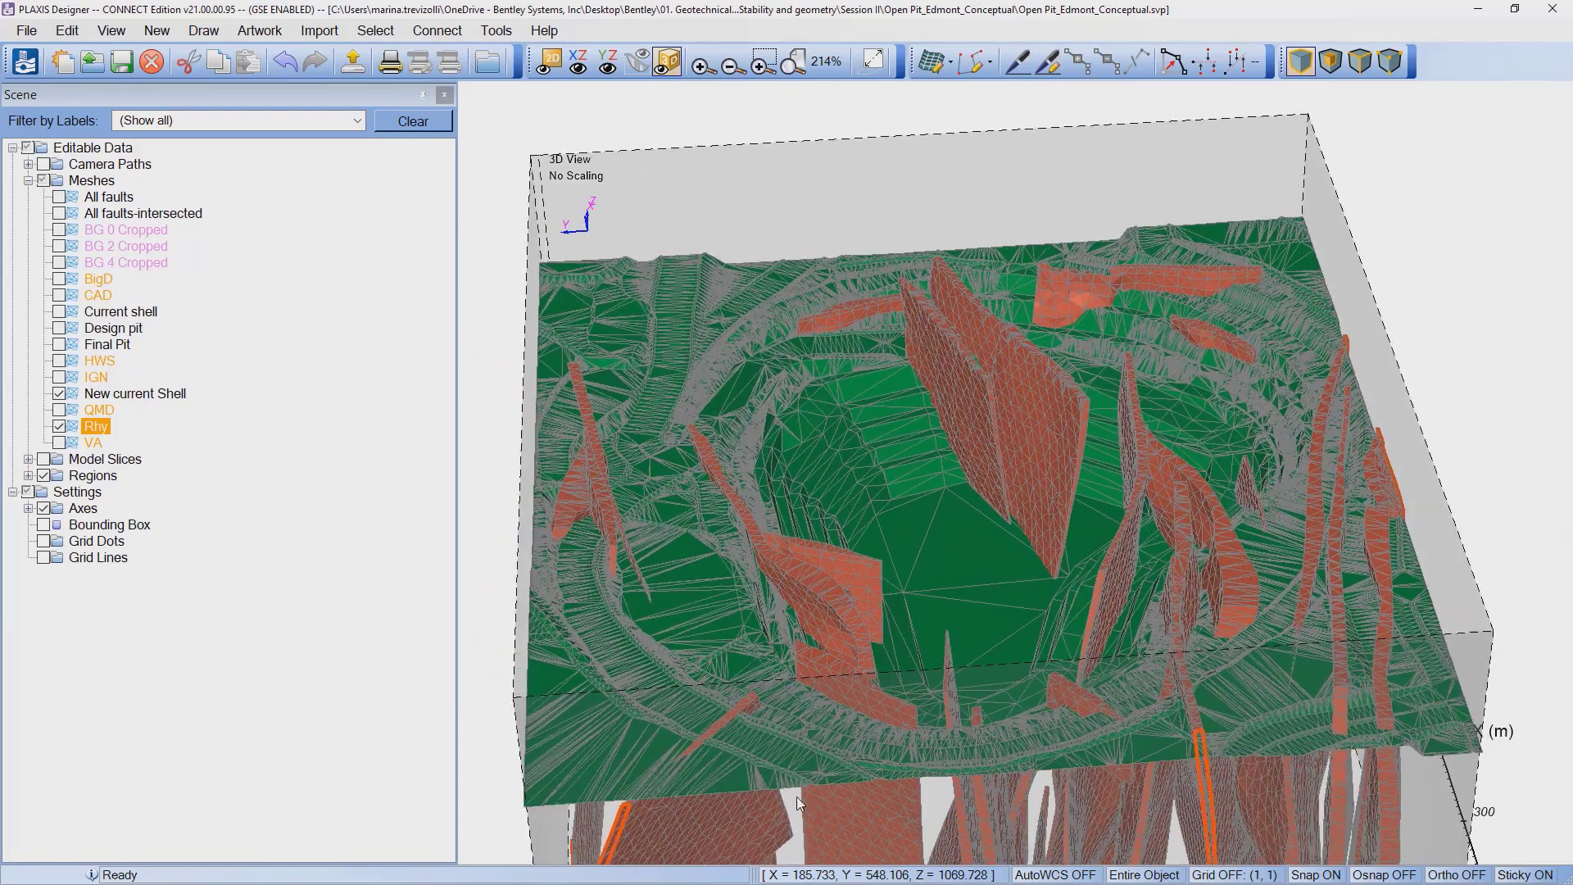
pyautogui.click(60, 279)
pyautogui.click(60, 296)
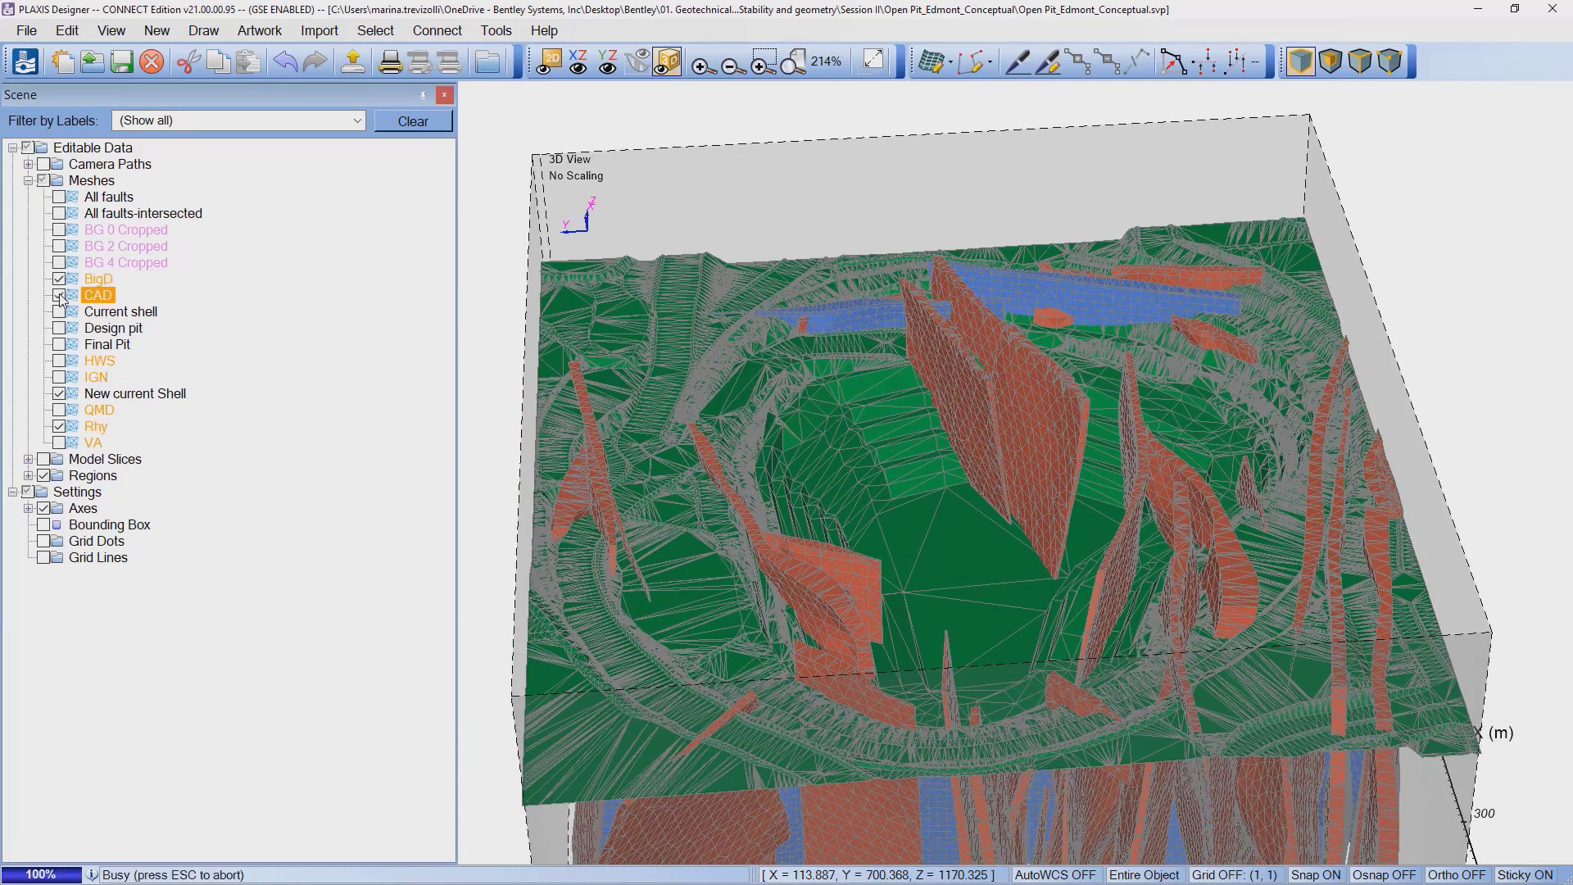
# Step: Examine from several angles where the BigD, CAD and Rhy meshes cross the New current Shell, selecting each mesh to identify it
pyautogui.moveTo(719, 719); pyautogui.dragTo(675, 510)
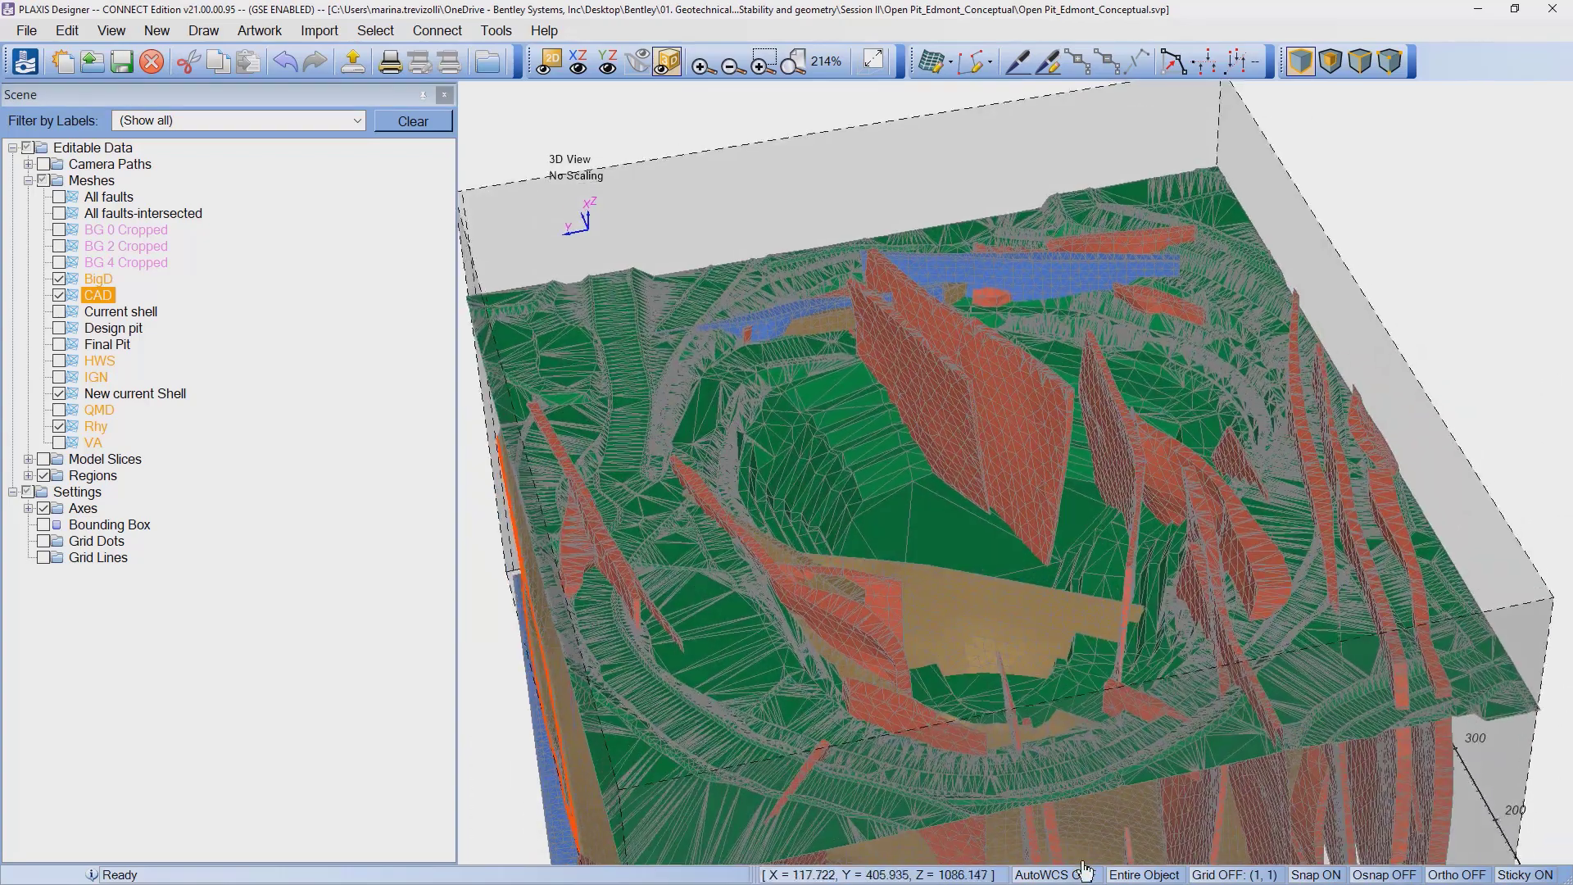
pyautogui.moveTo(940, 568); pyautogui.dragTo(986, 794)
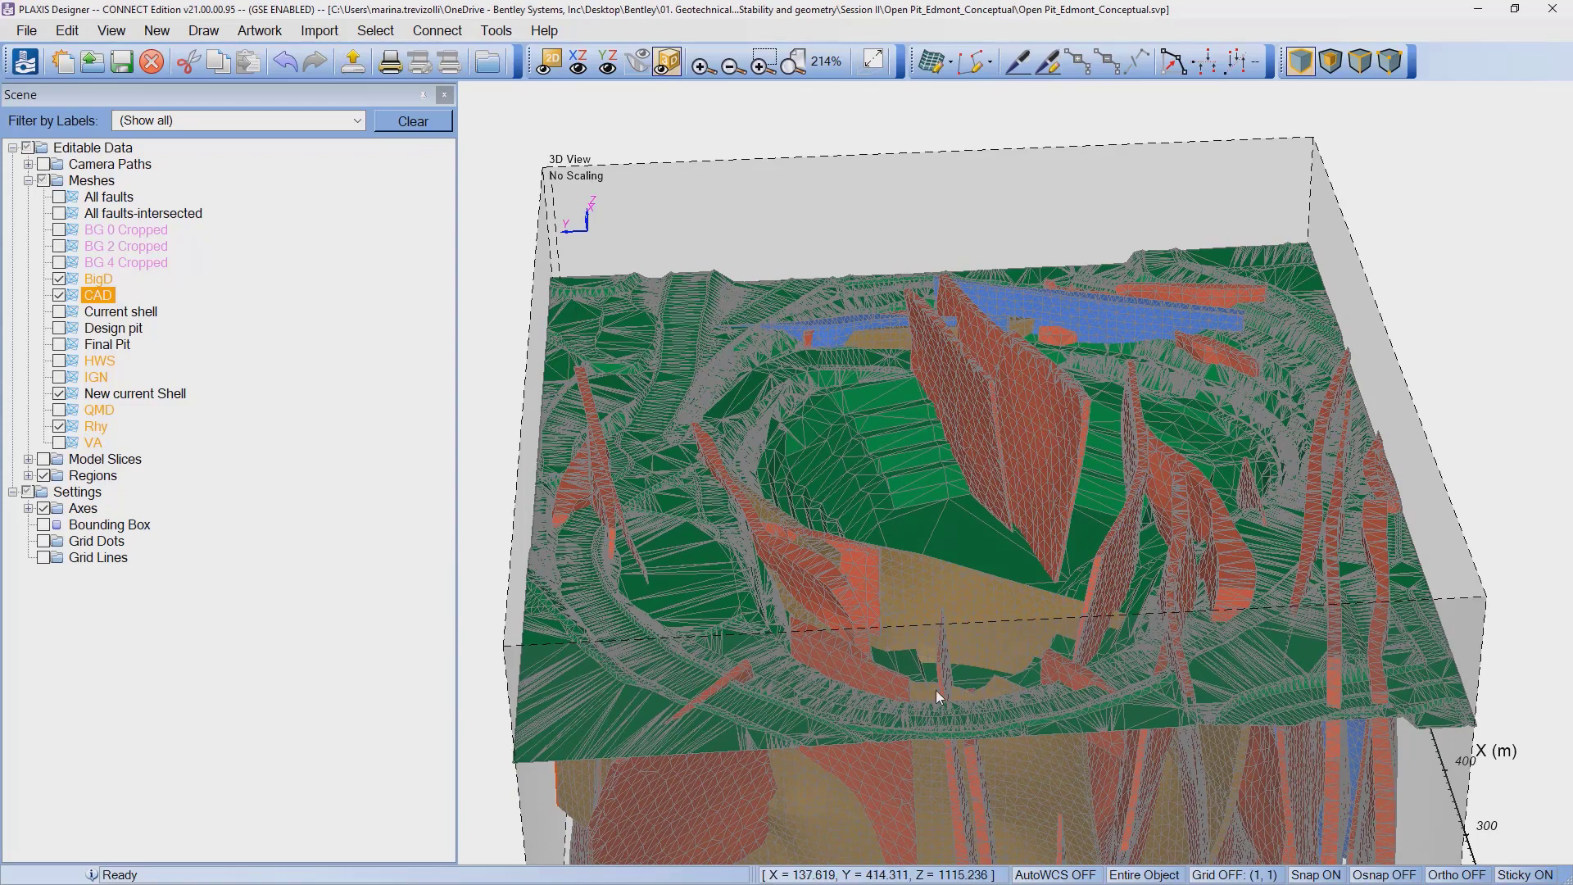
pyautogui.moveTo(882, 672); pyautogui.dragTo(505, 719)
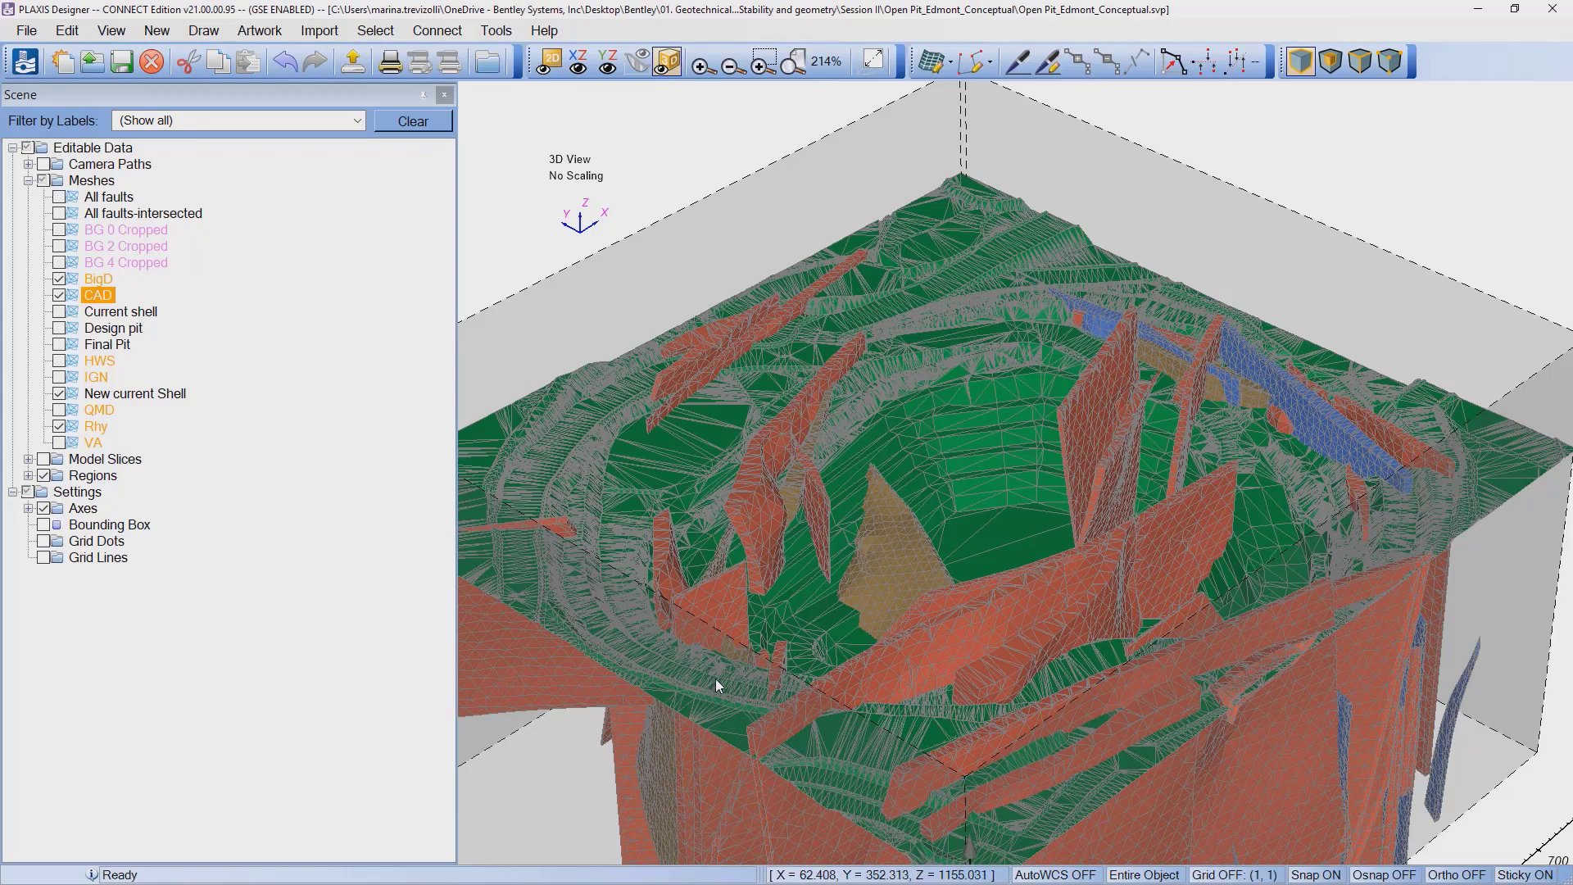
pyautogui.moveTo(715, 678); pyautogui.dragTo(1163, 737)
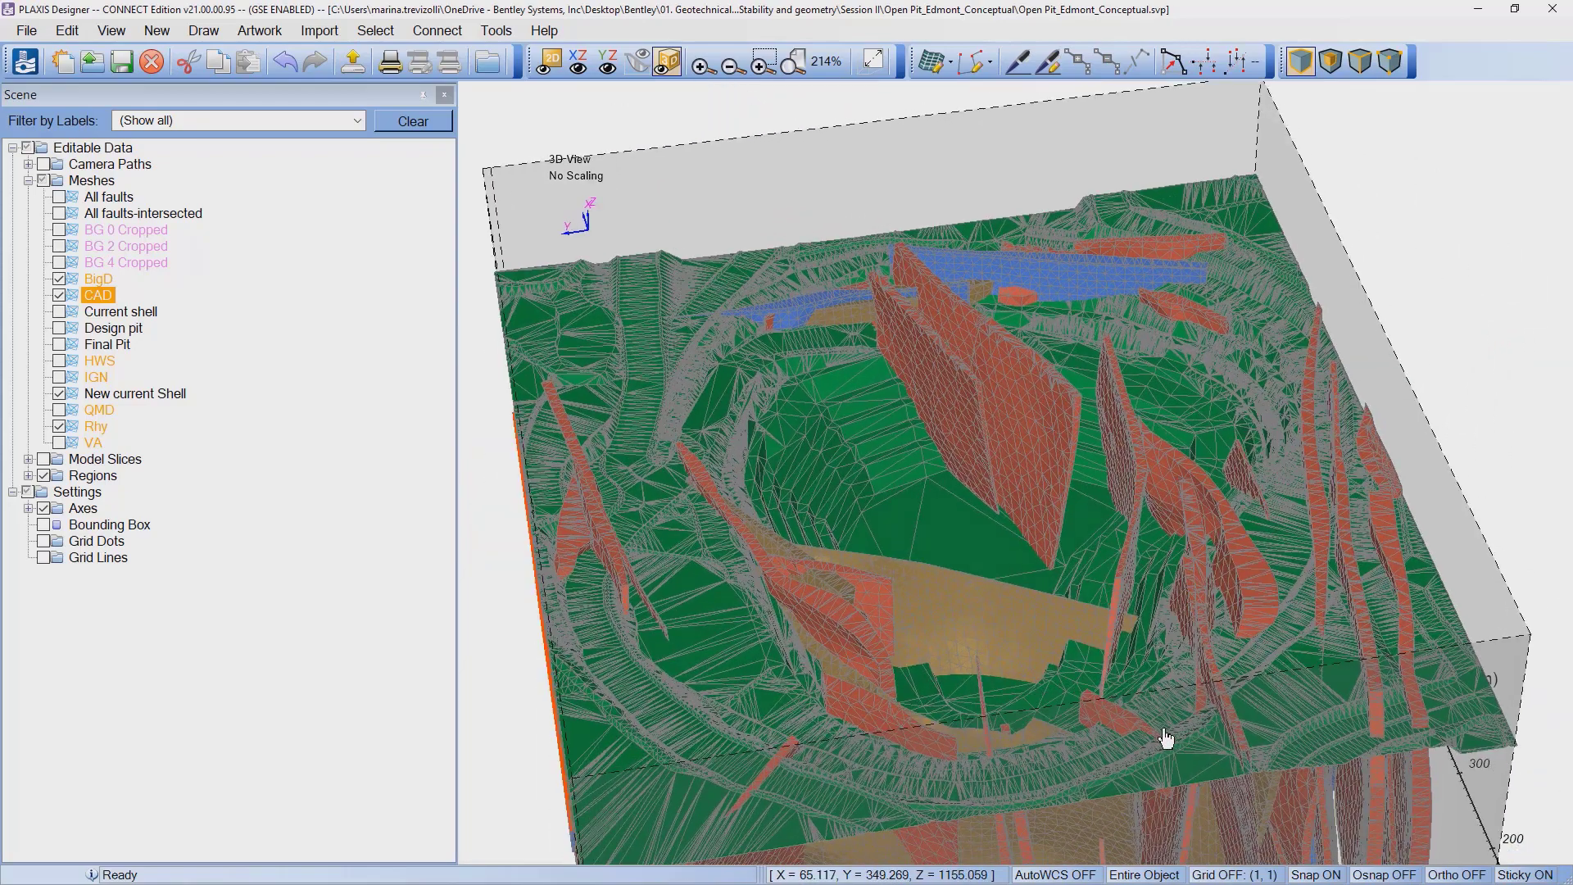
pyautogui.click(98, 280)
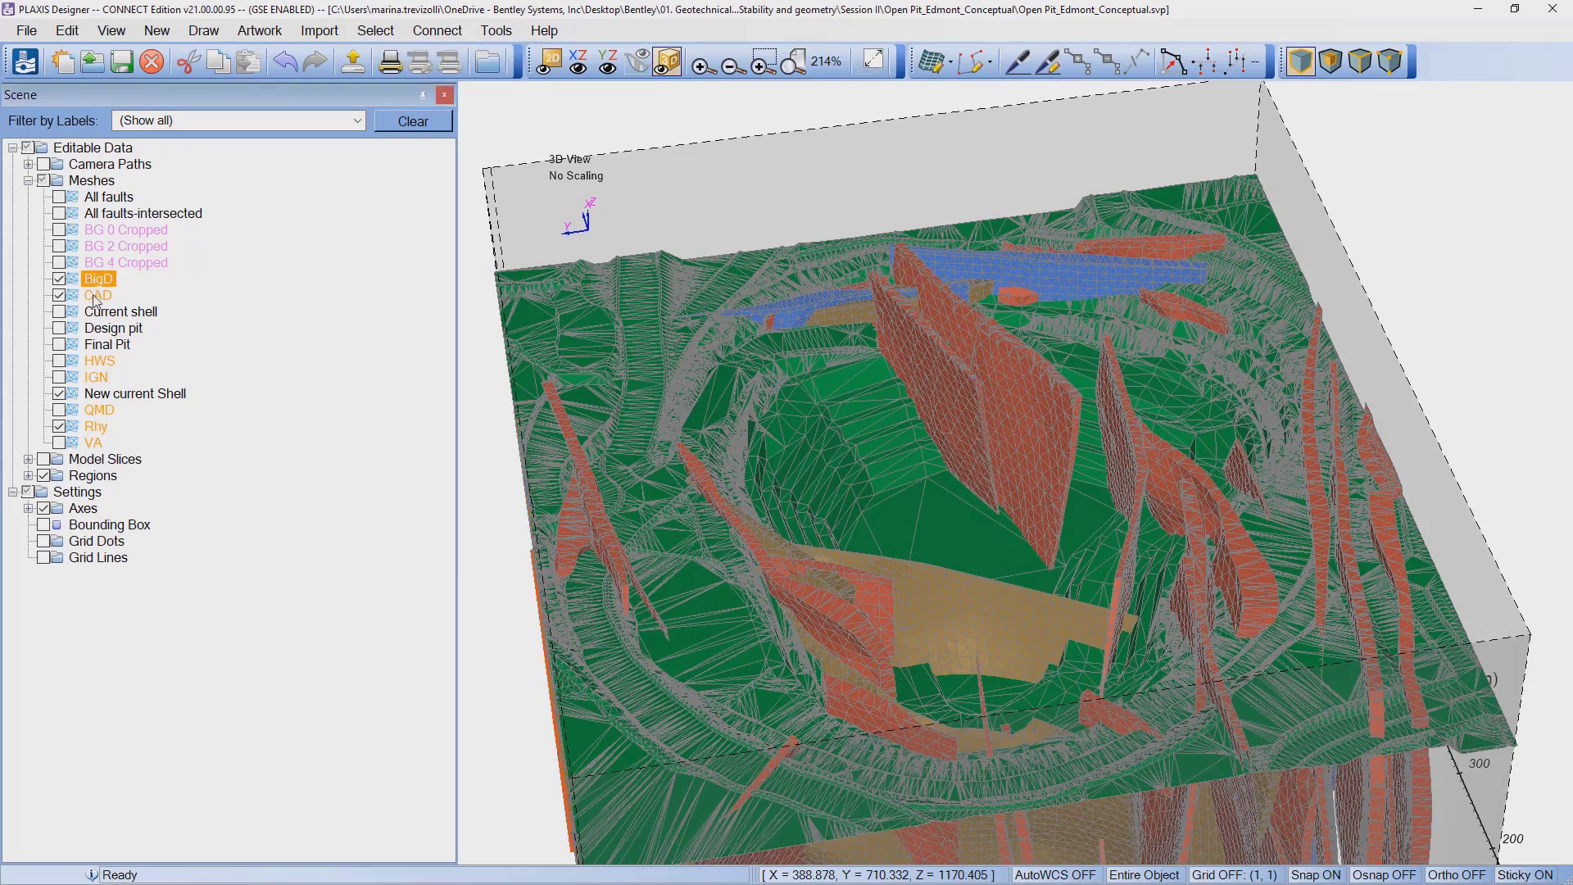
pyautogui.click(96, 296)
pyautogui.click(94, 280)
pyautogui.click(96, 427)
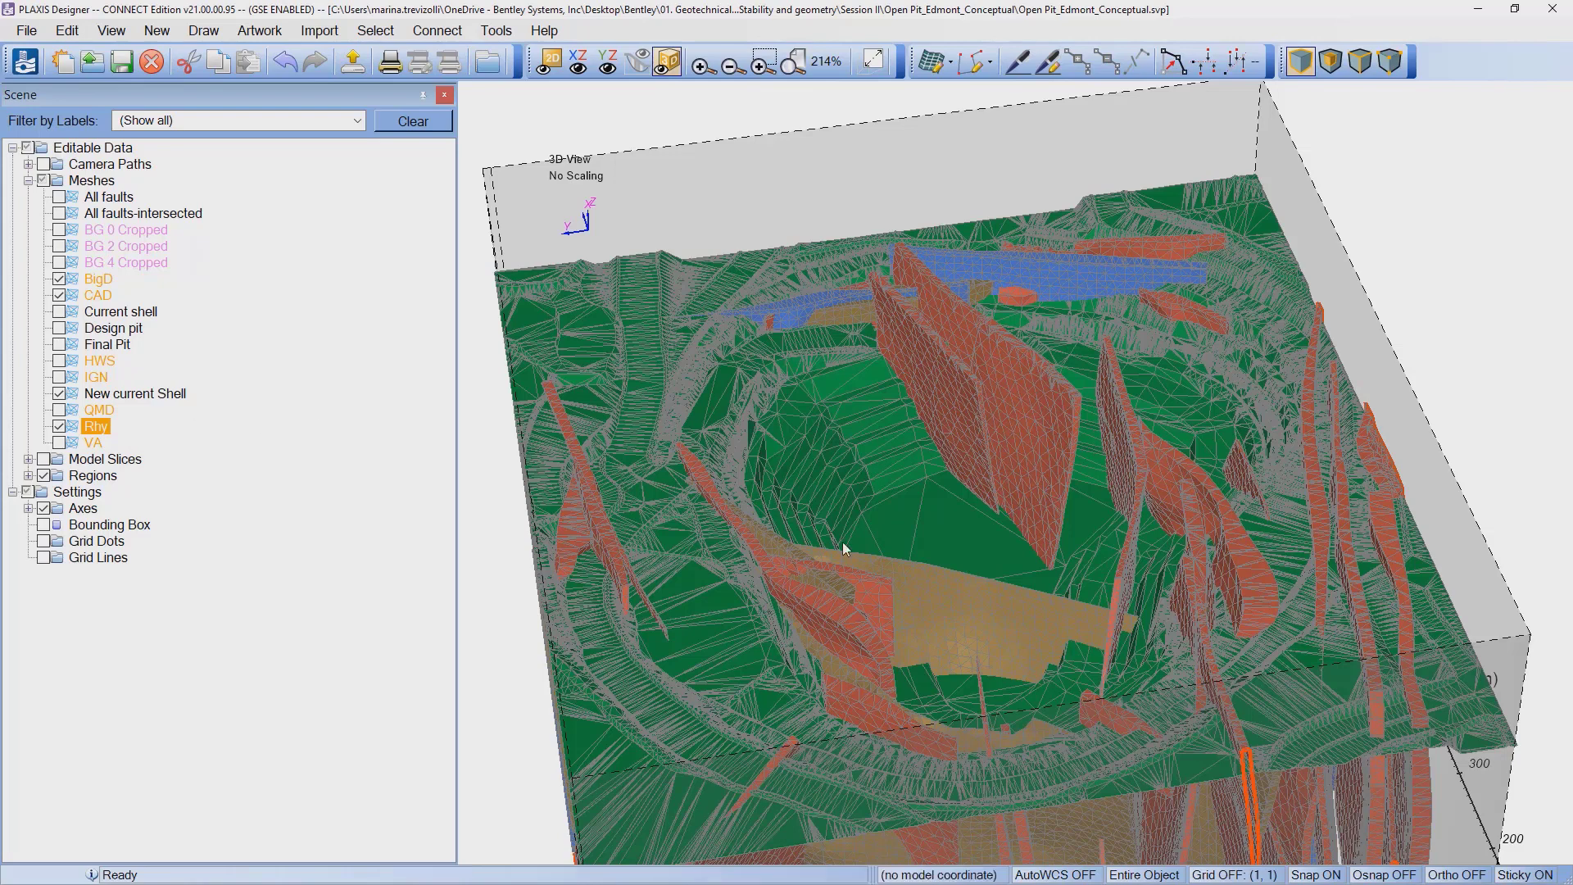
pyautogui.moveTo(701, 662); pyautogui.dragTo(624, 662, button='middle')
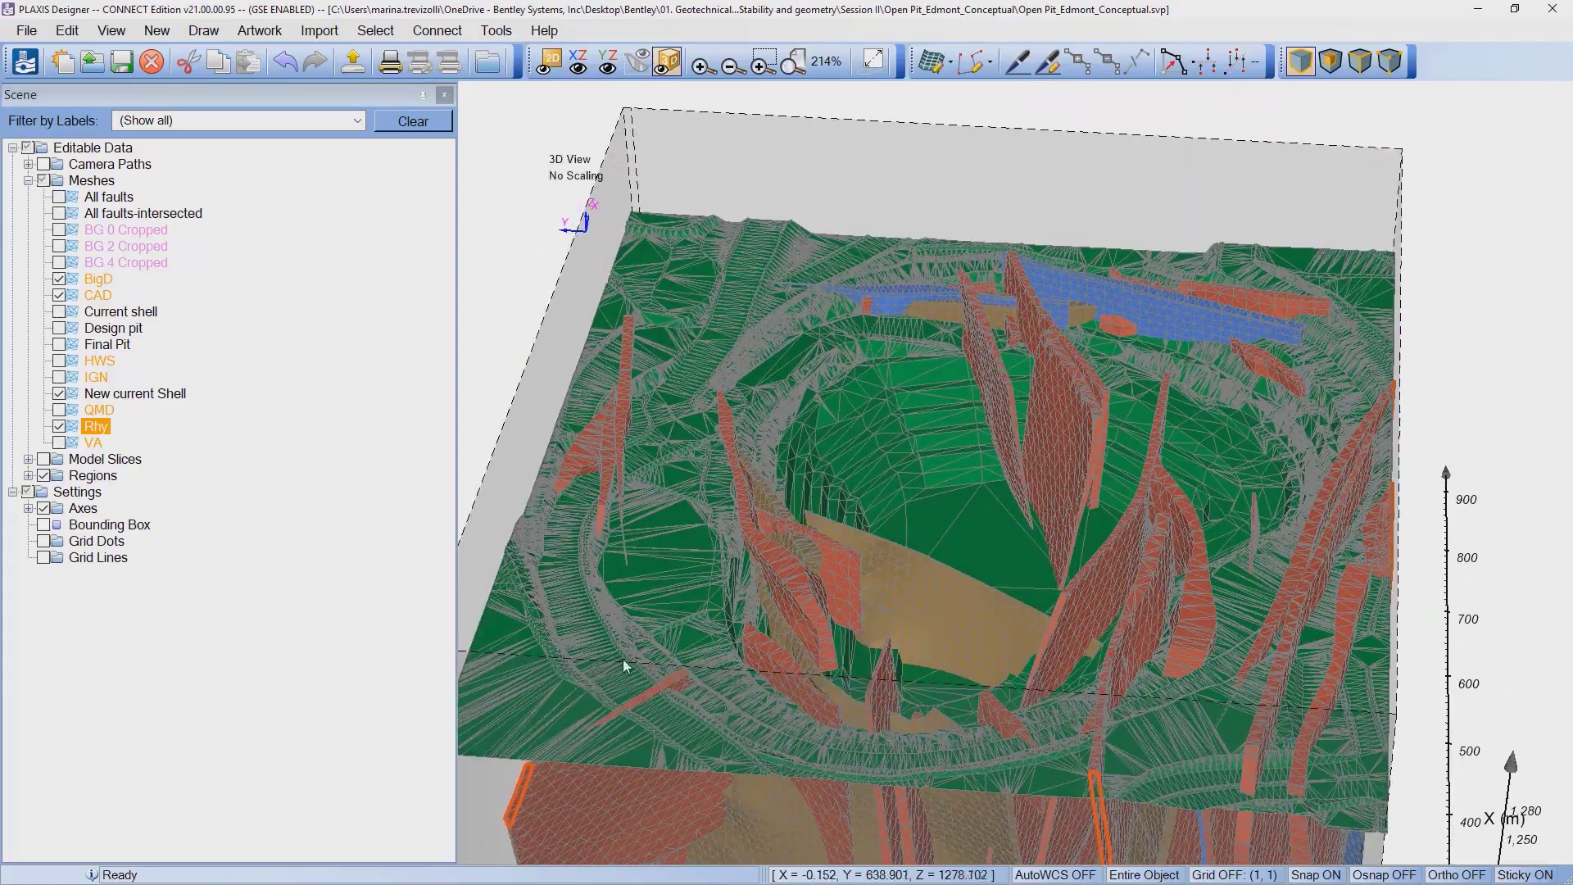
pyautogui.moveTo(902, 504); pyautogui.dragTo(727, 544, button='middle')
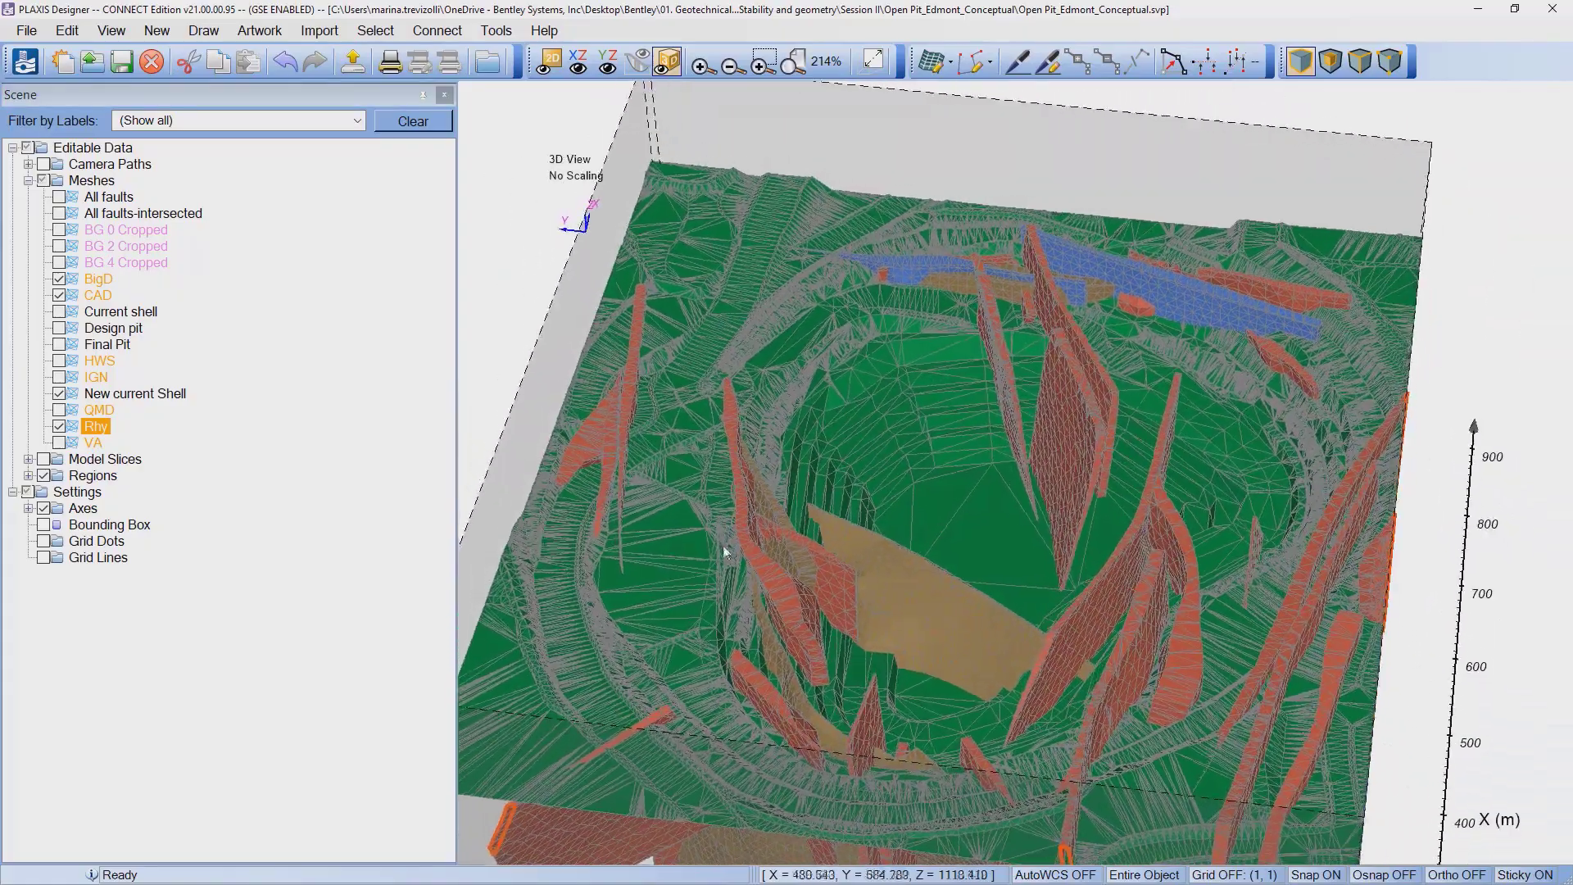
# Step: Hide the Rhy and BigD meshes so only CAD is shown against New current Shell, and inspect where it protrudes
pyautogui.click(59, 427)
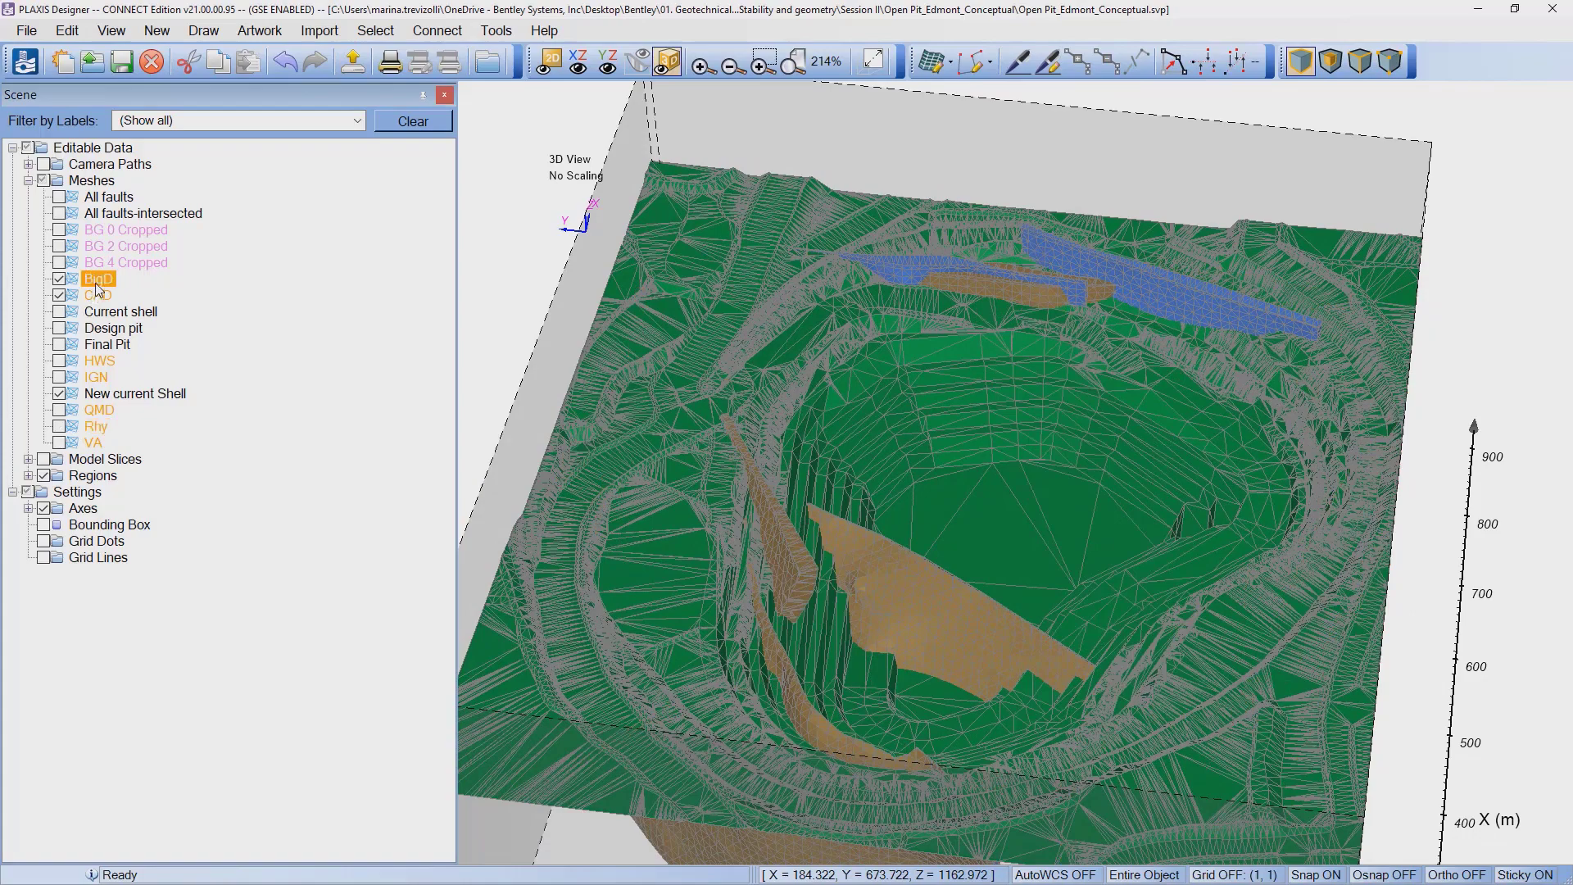
pyautogui.click(82, 293)
pyautogui.click(60, 279)
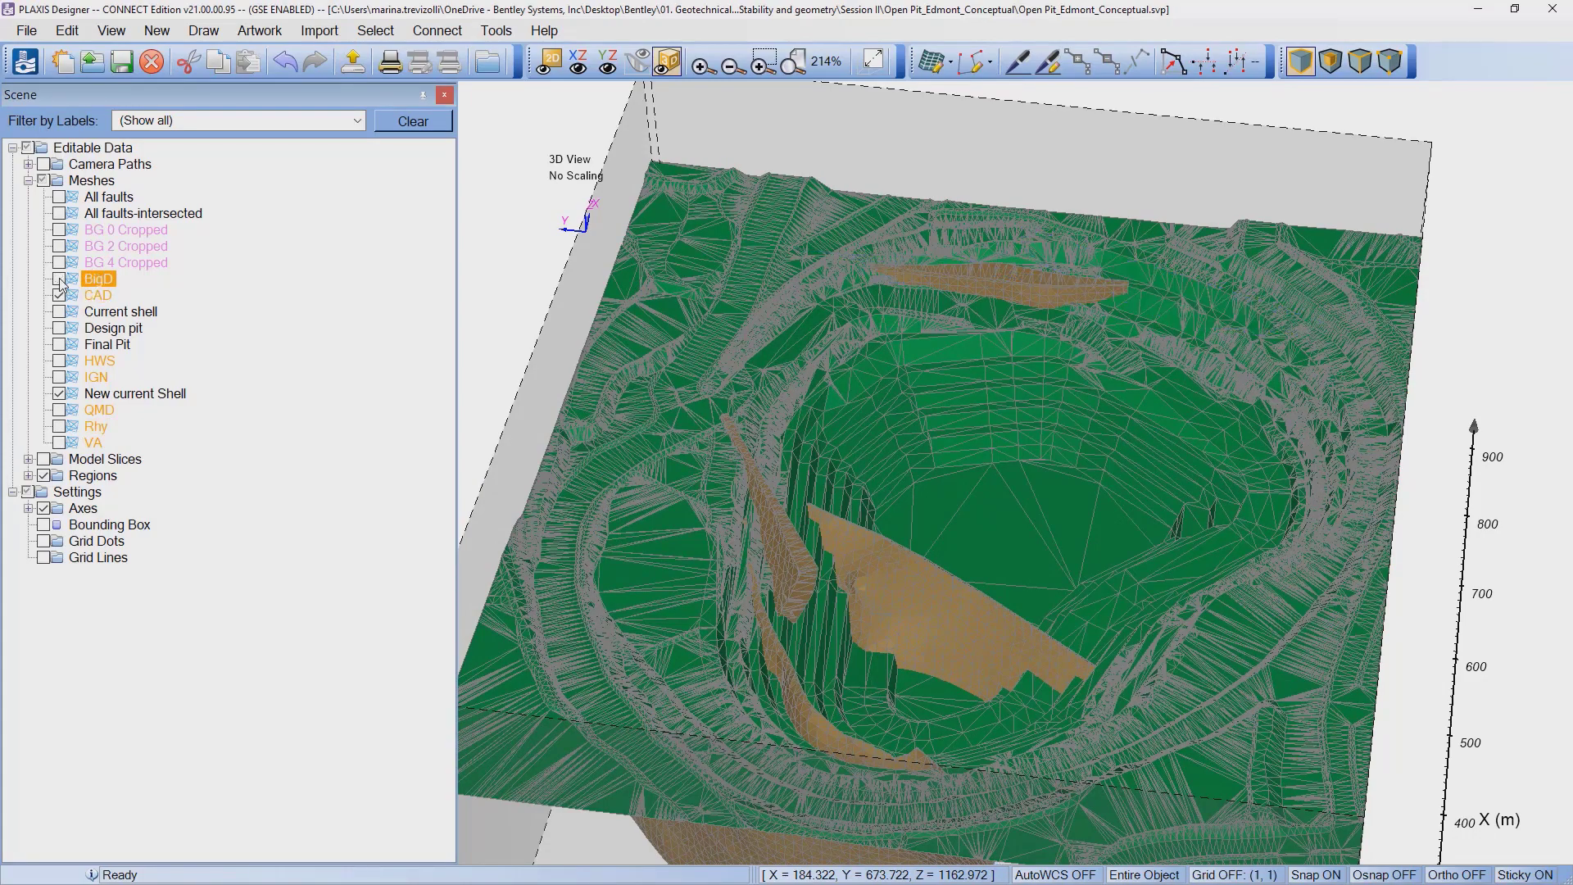
pyautogui.moveTo(665, 671); pyautogui.dragTo(937, 642, button='middle')
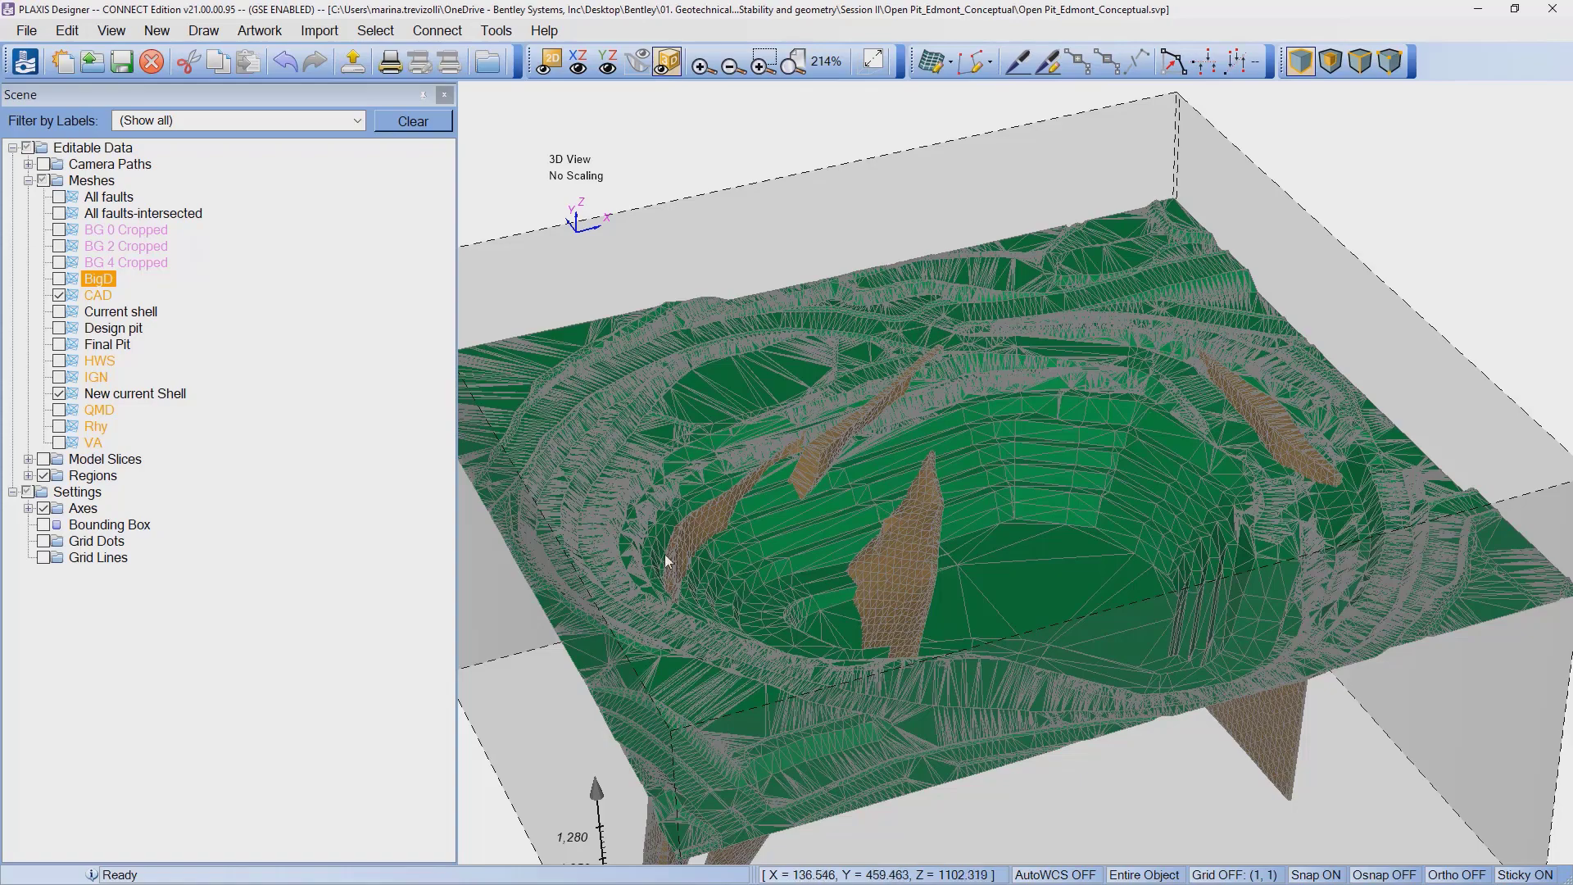
pyautogui.moveTo(722, 489); pyautogui.dragTo(832, 667)
pyautogui.moveTo(931, 731); pyautogui.dragTo(804, 714)
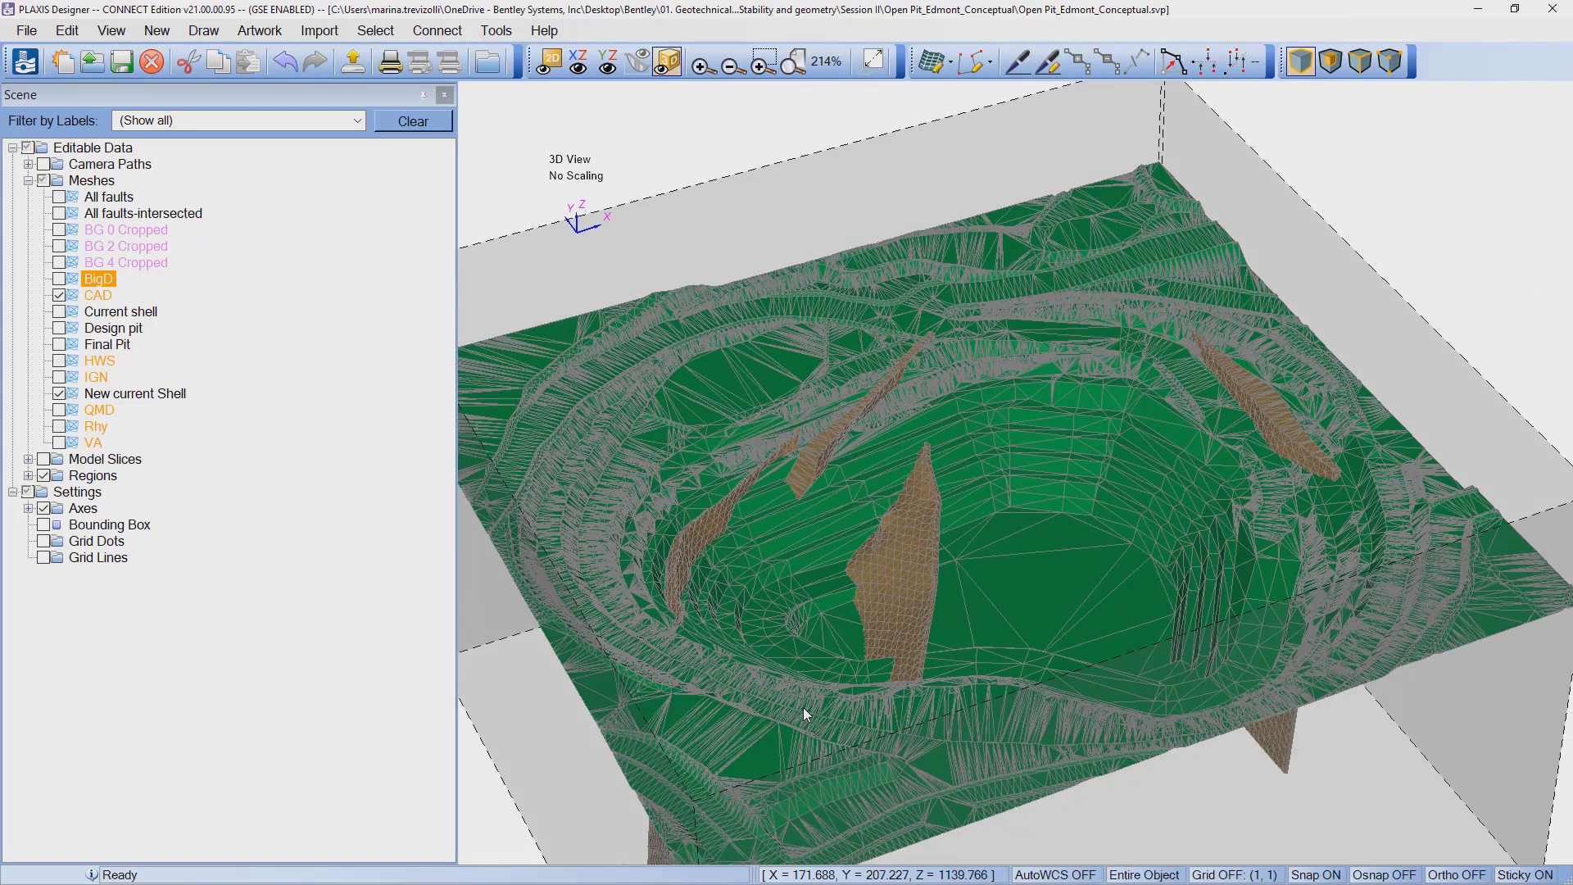
# Step: Select the CAD and New current Shell meshes and start the Resolve Overlaps surface intersection on them
pyautogui.click(97, 297)
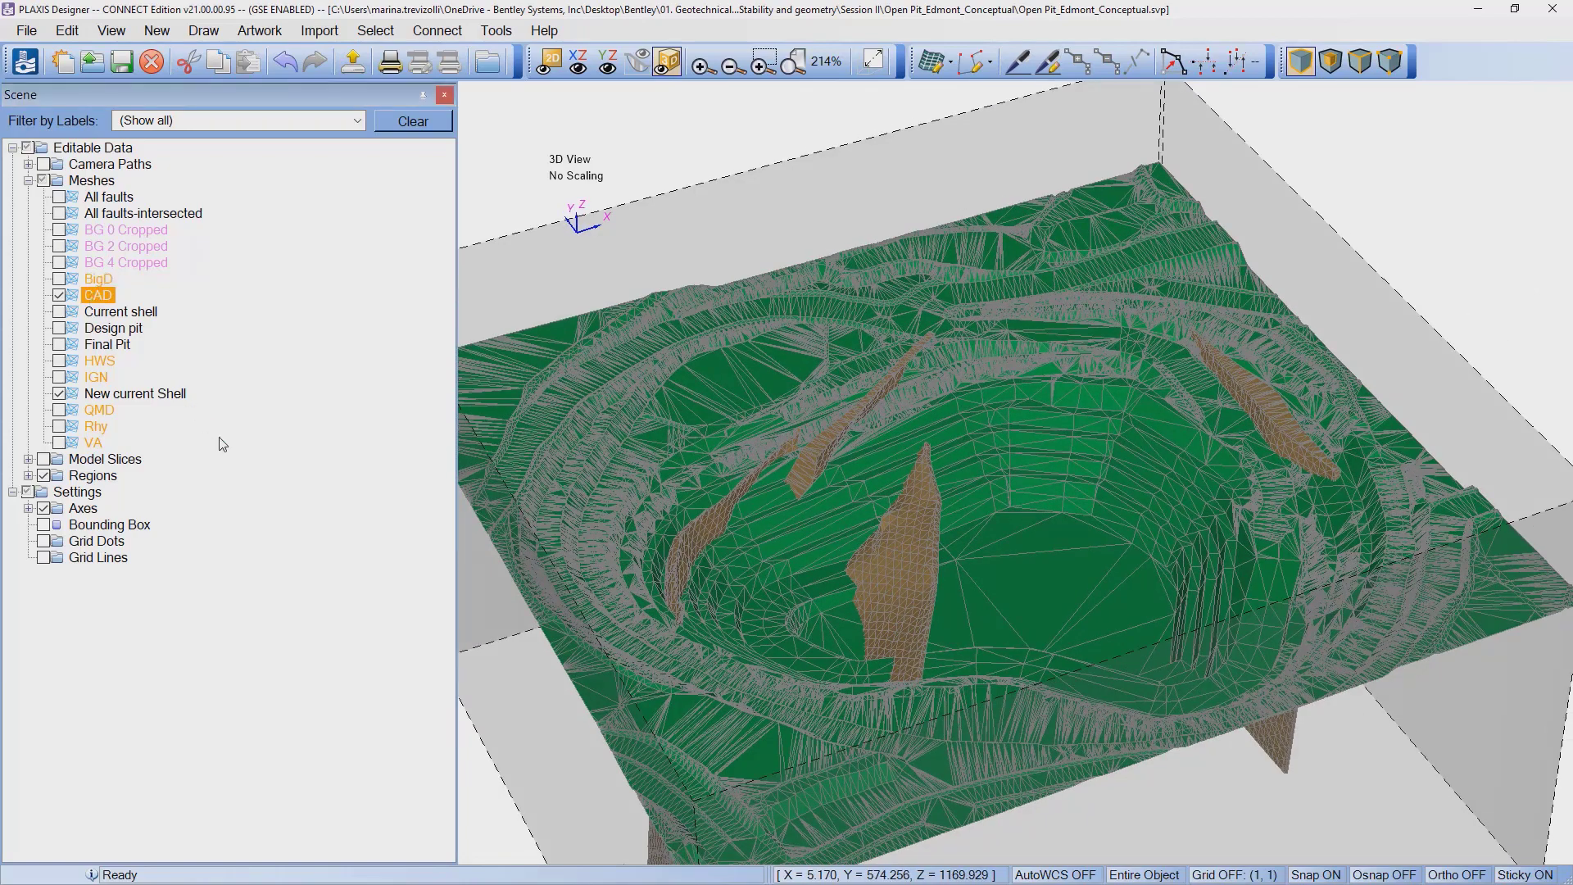
pyautogui.click(152, 395)
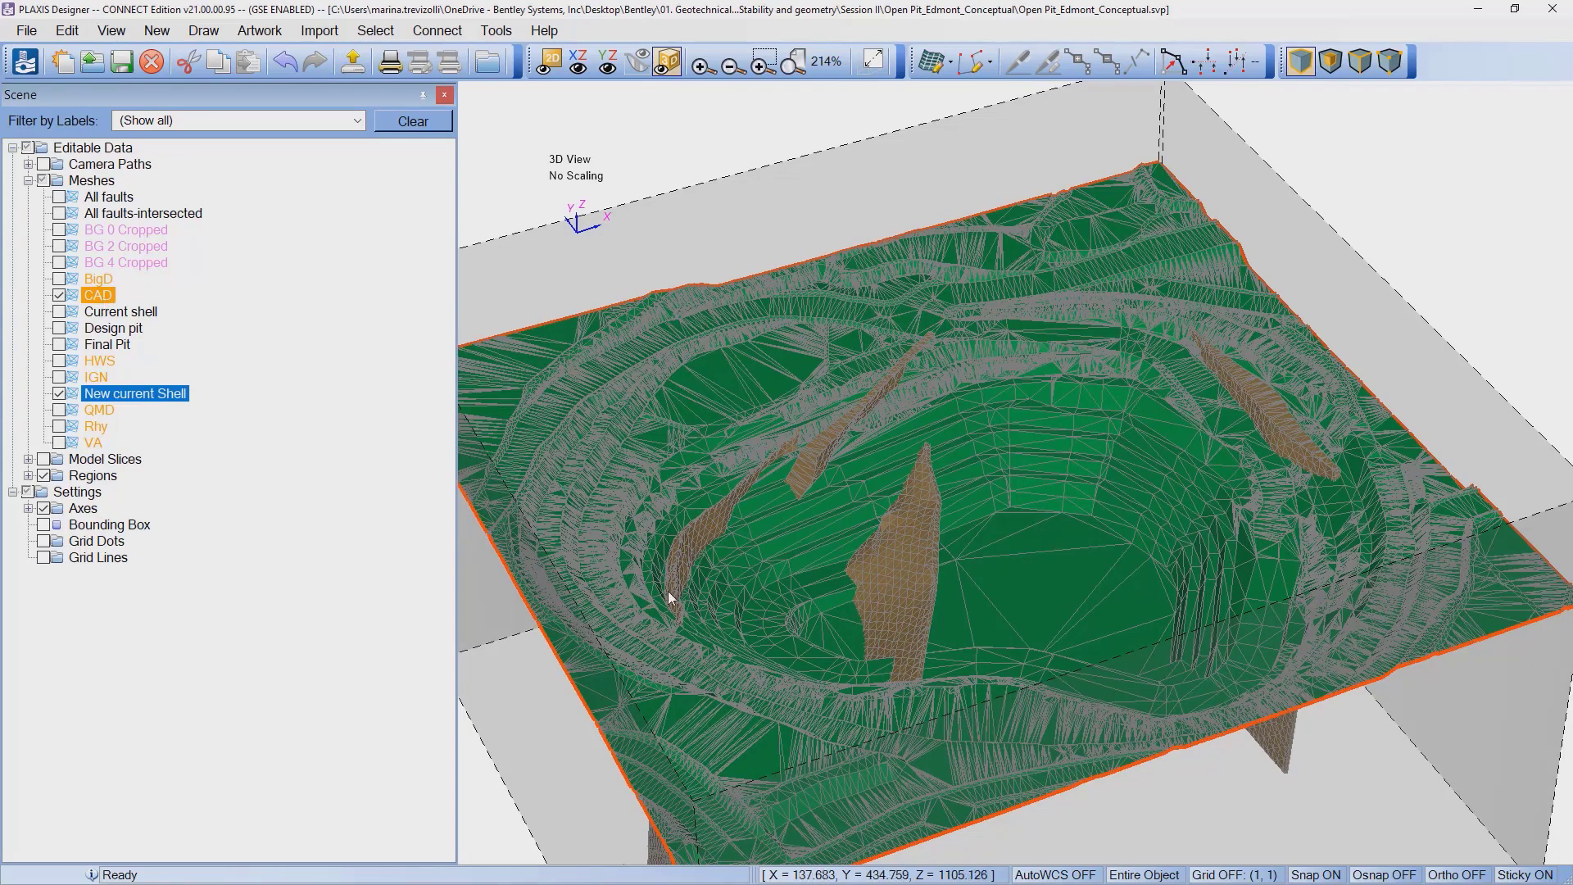
pyautogui.rightClick(113, 399)
pyautogui.moveTo(164, 402)
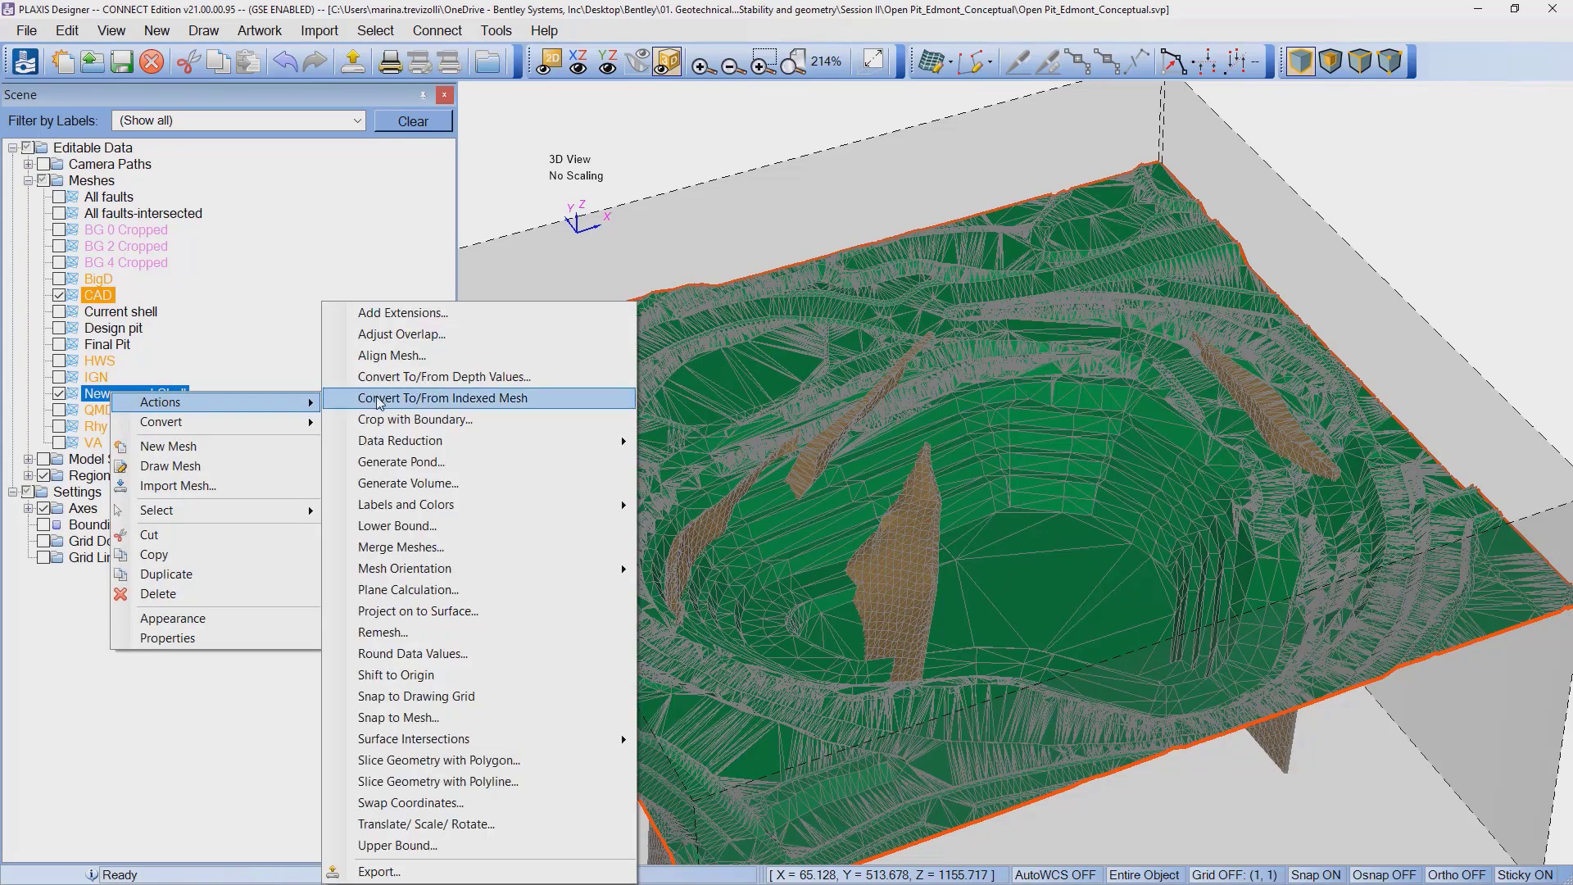
pyautogui.moveTo(571, 752)
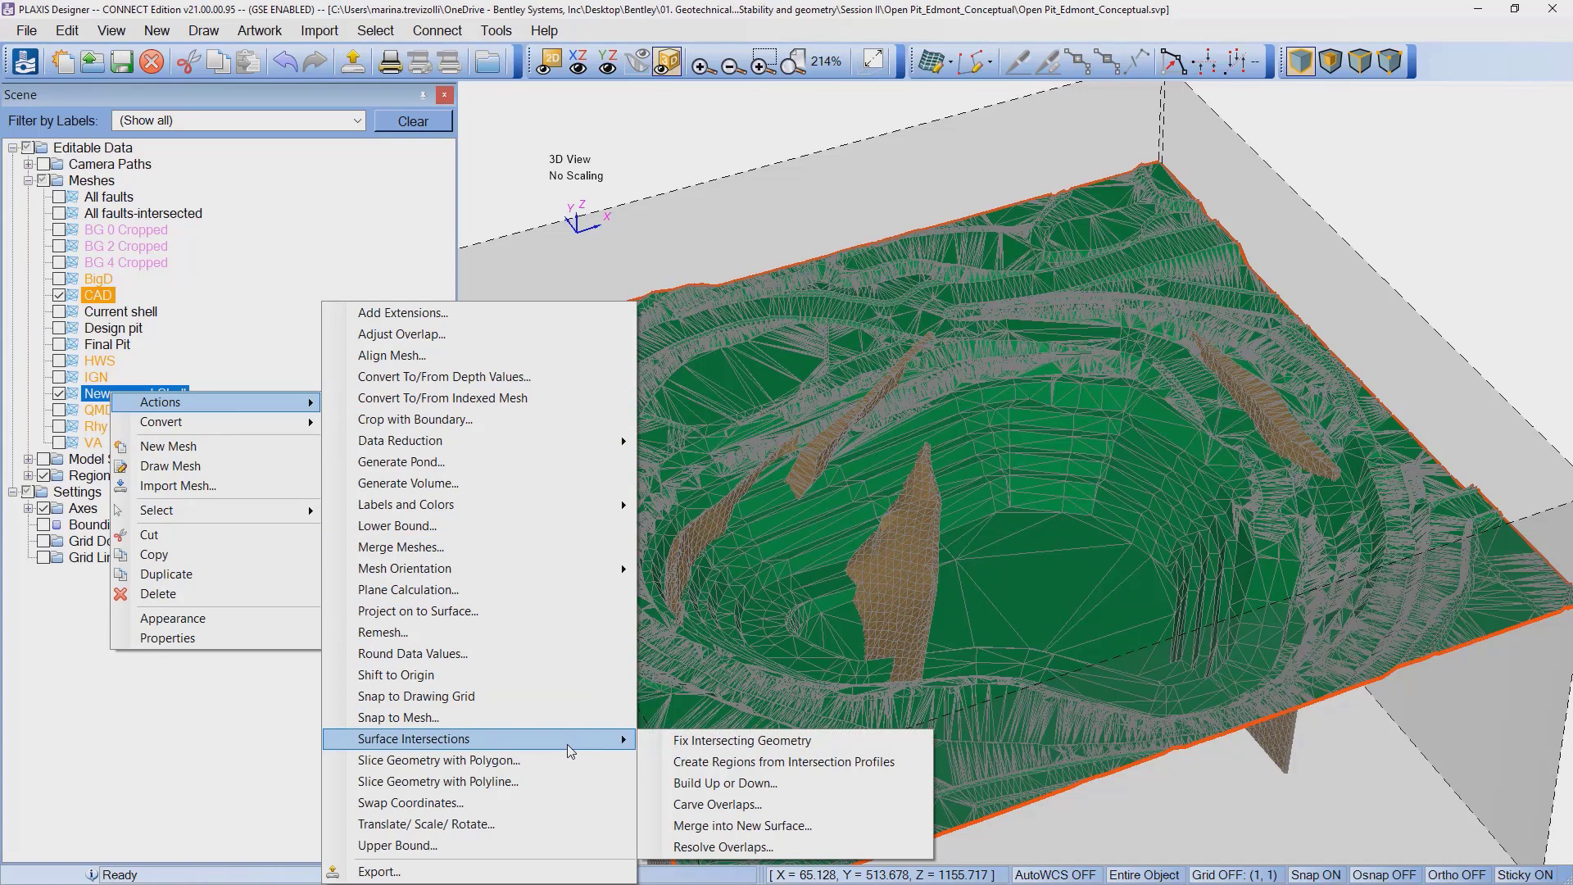
pyautogui.click(795, 850)
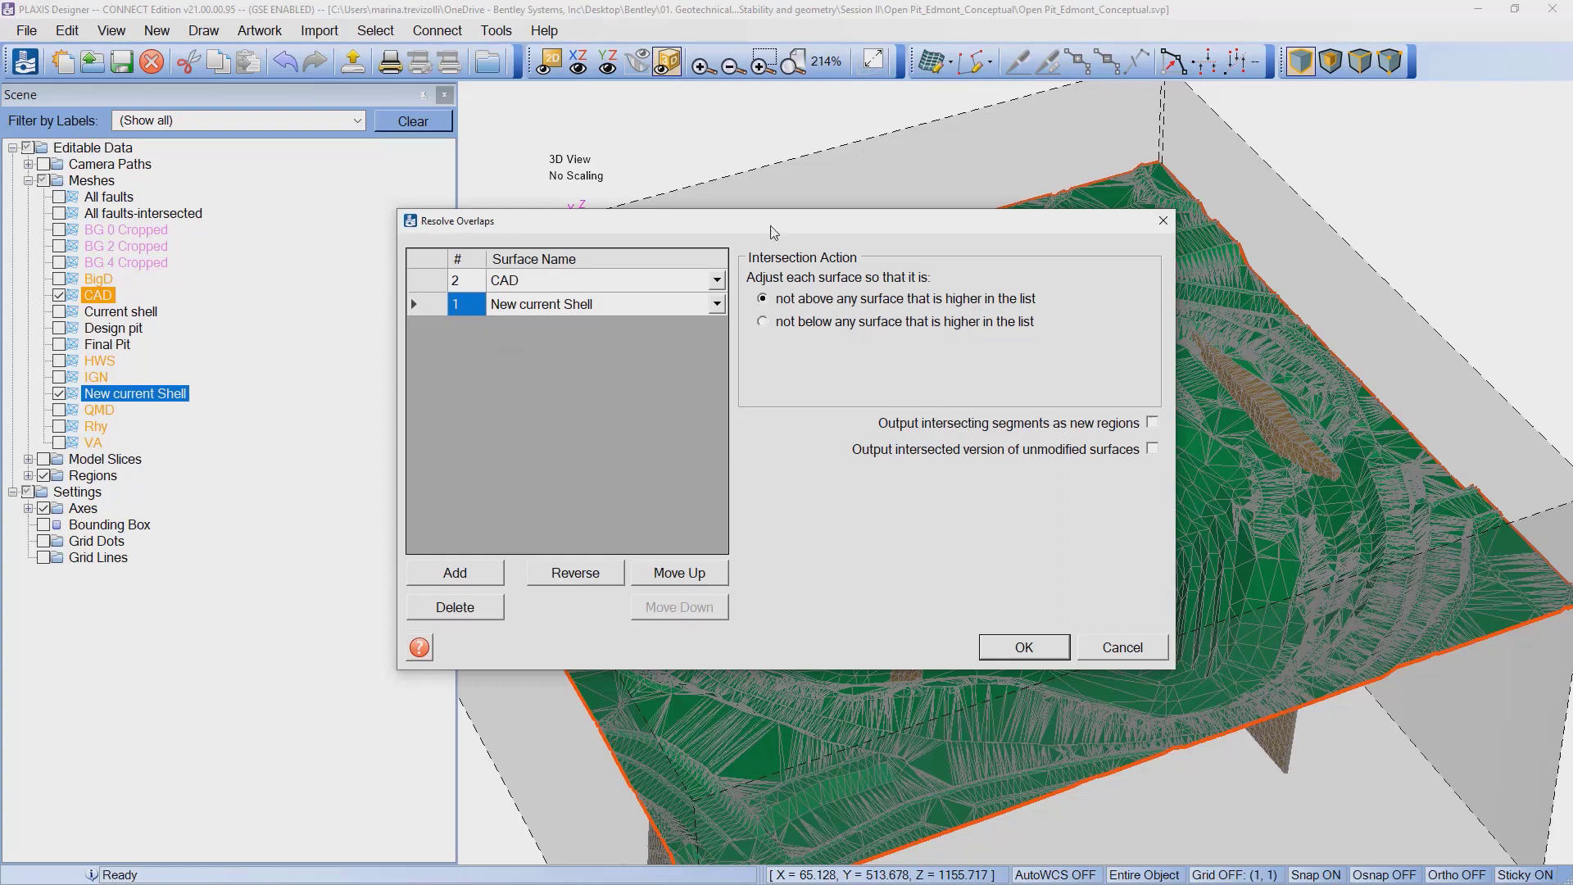
pyautogui.moveTo(774, 223); pyautogui.dragTo(661, 412)
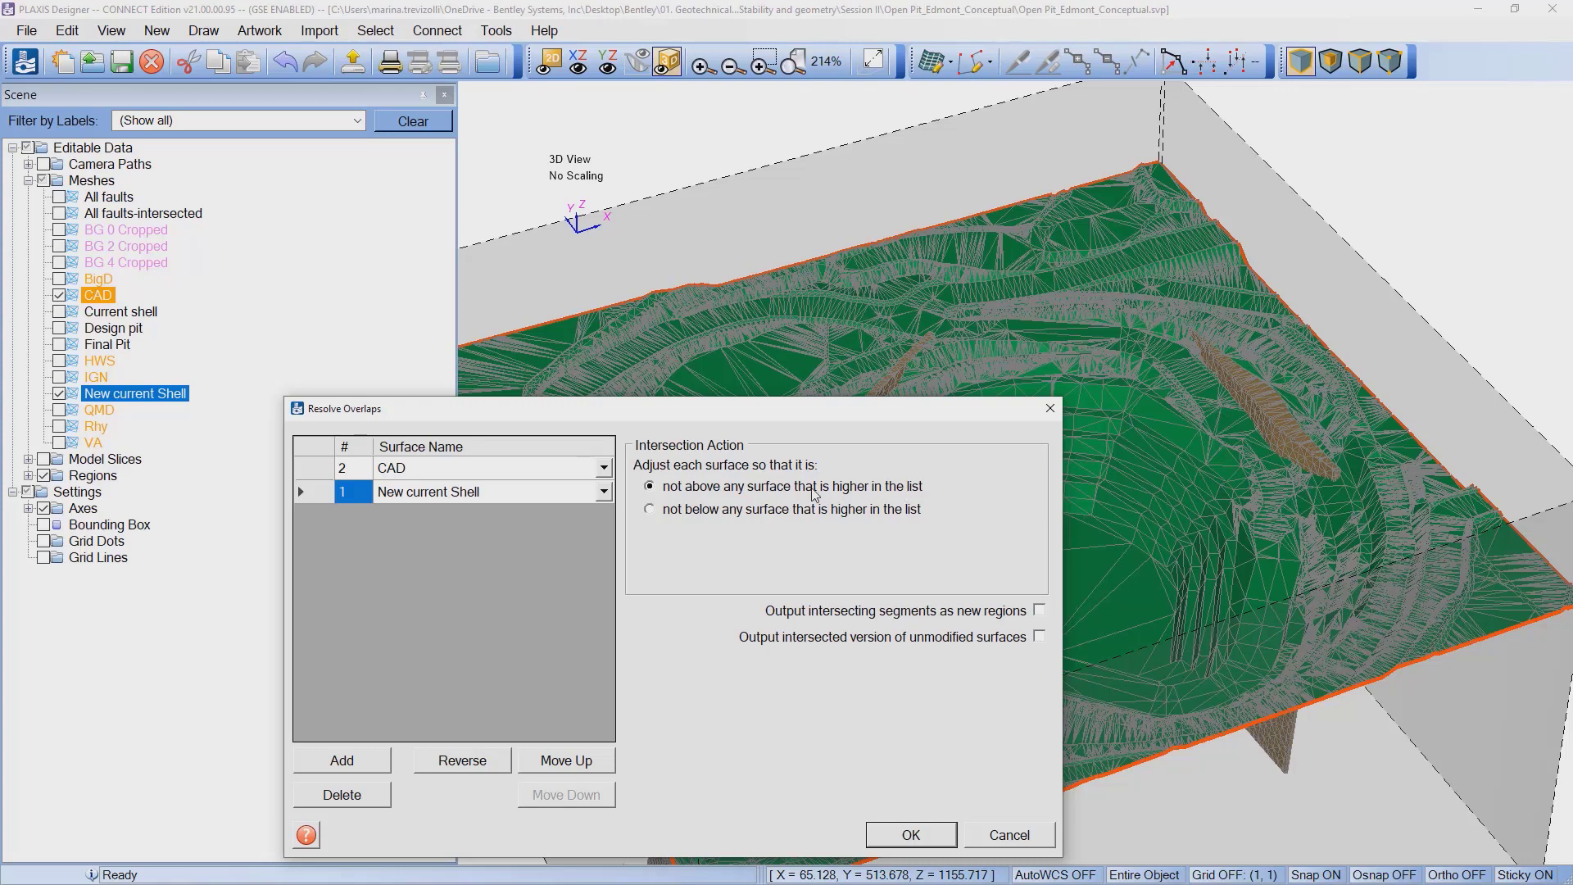
# Step: Resolve the overlap with New current Shell as surface 2 and CAD as surface 1, keeping surfaces not above any higher in the list
pyautogui.click(445, 467)
pyautogui.click(445, 467)
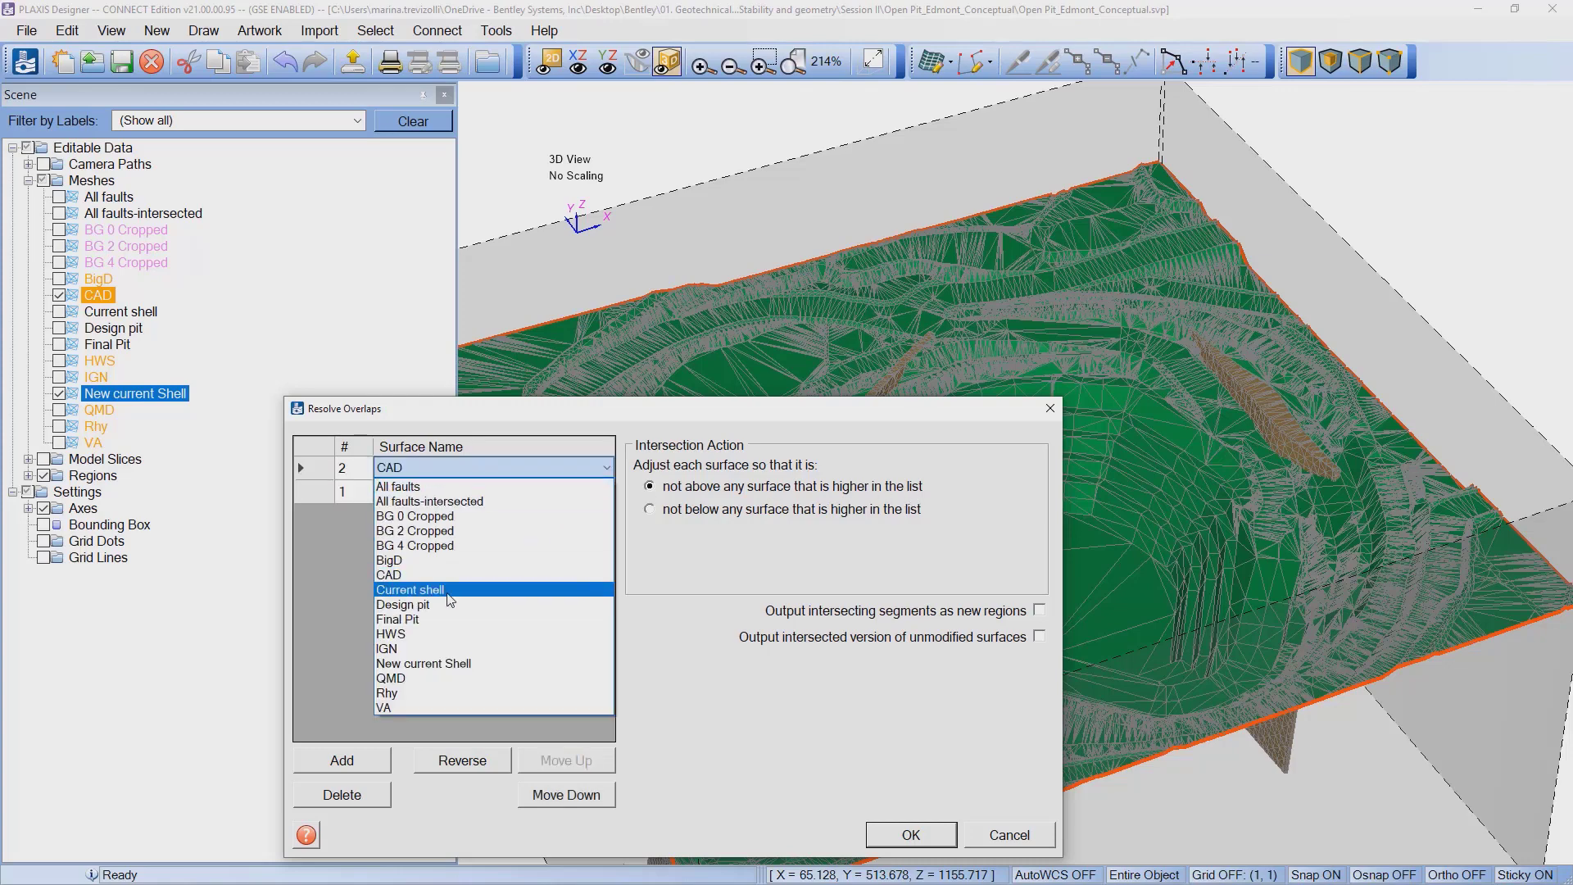
pyautogui.click(446, 663)
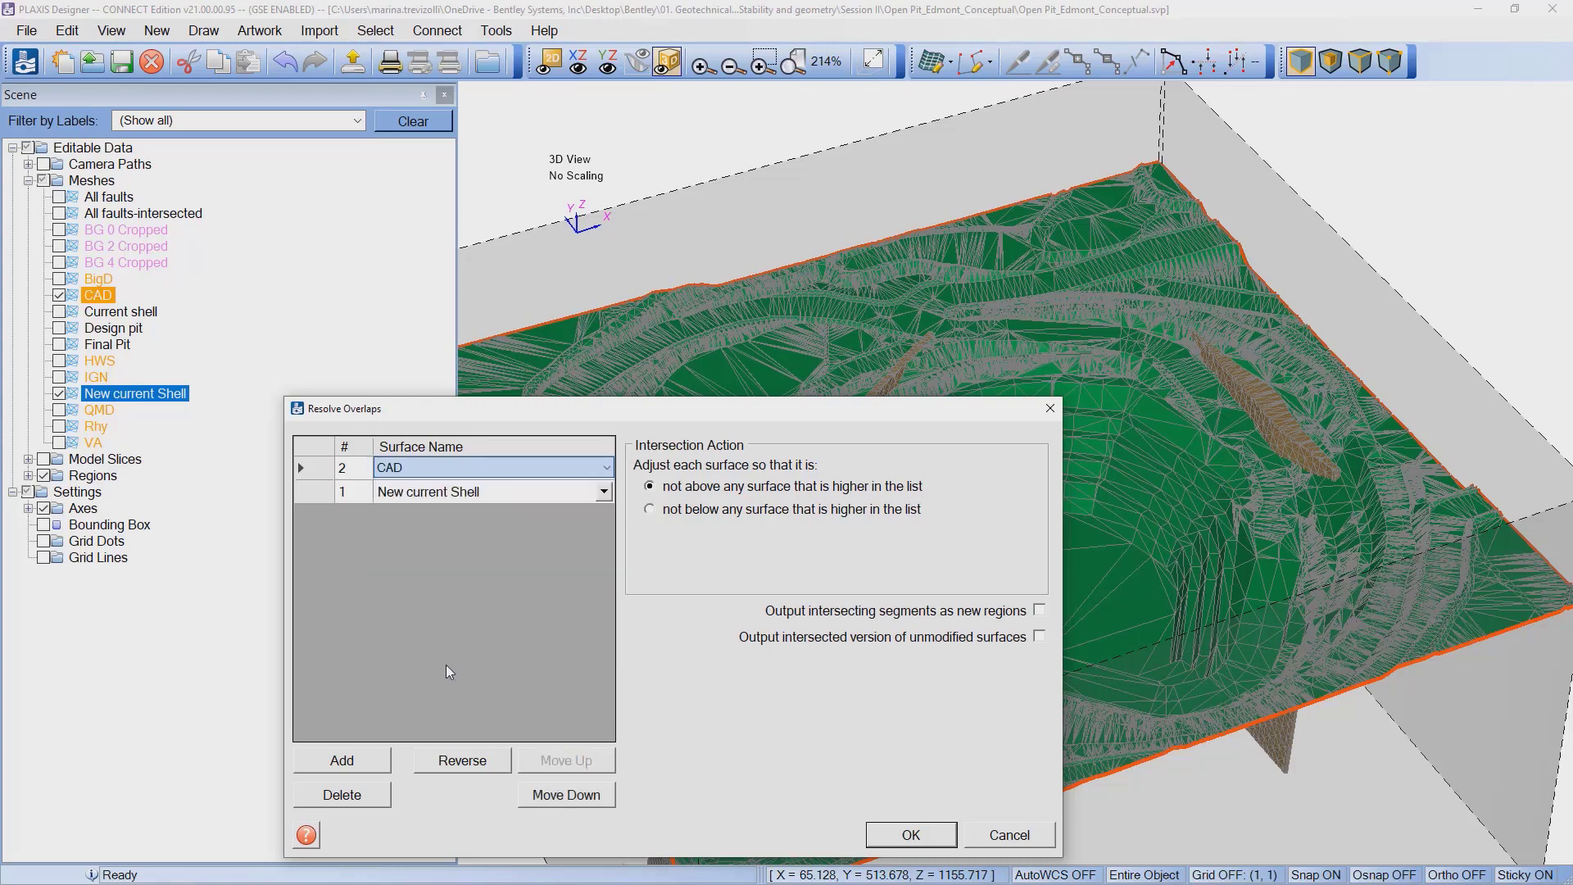
pyautogui.click(414, 492)
pyautogui.click(415, 493)
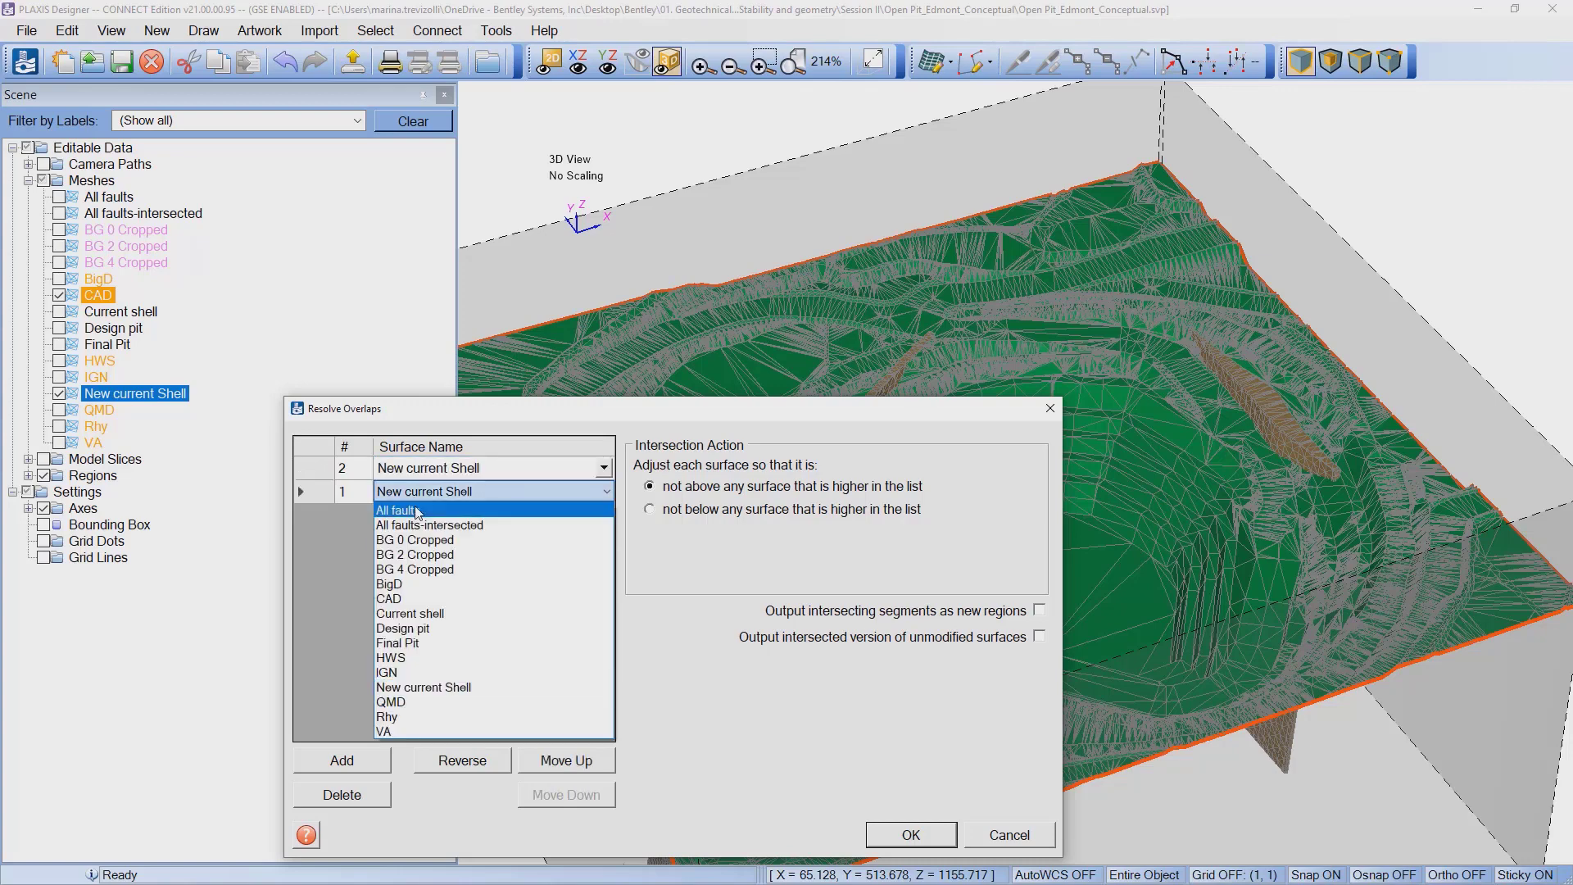
pyautogui.click(421, 599)
pyautogui.click(911, 833)
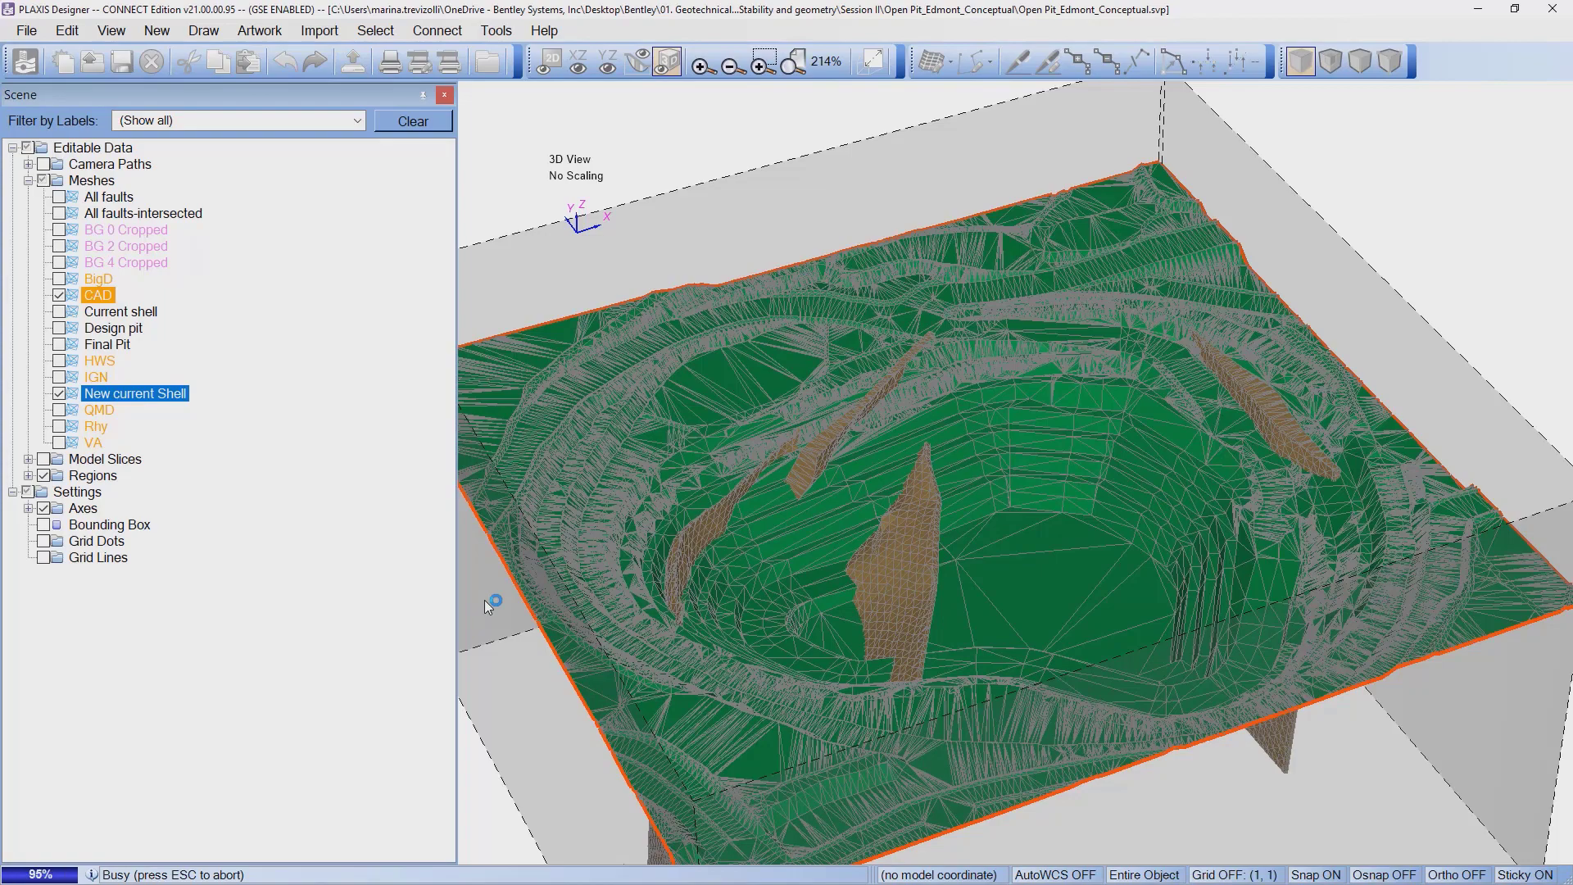
pyautogui.moveTo(878, 752); pyautogui.dragTo(1093, 769)
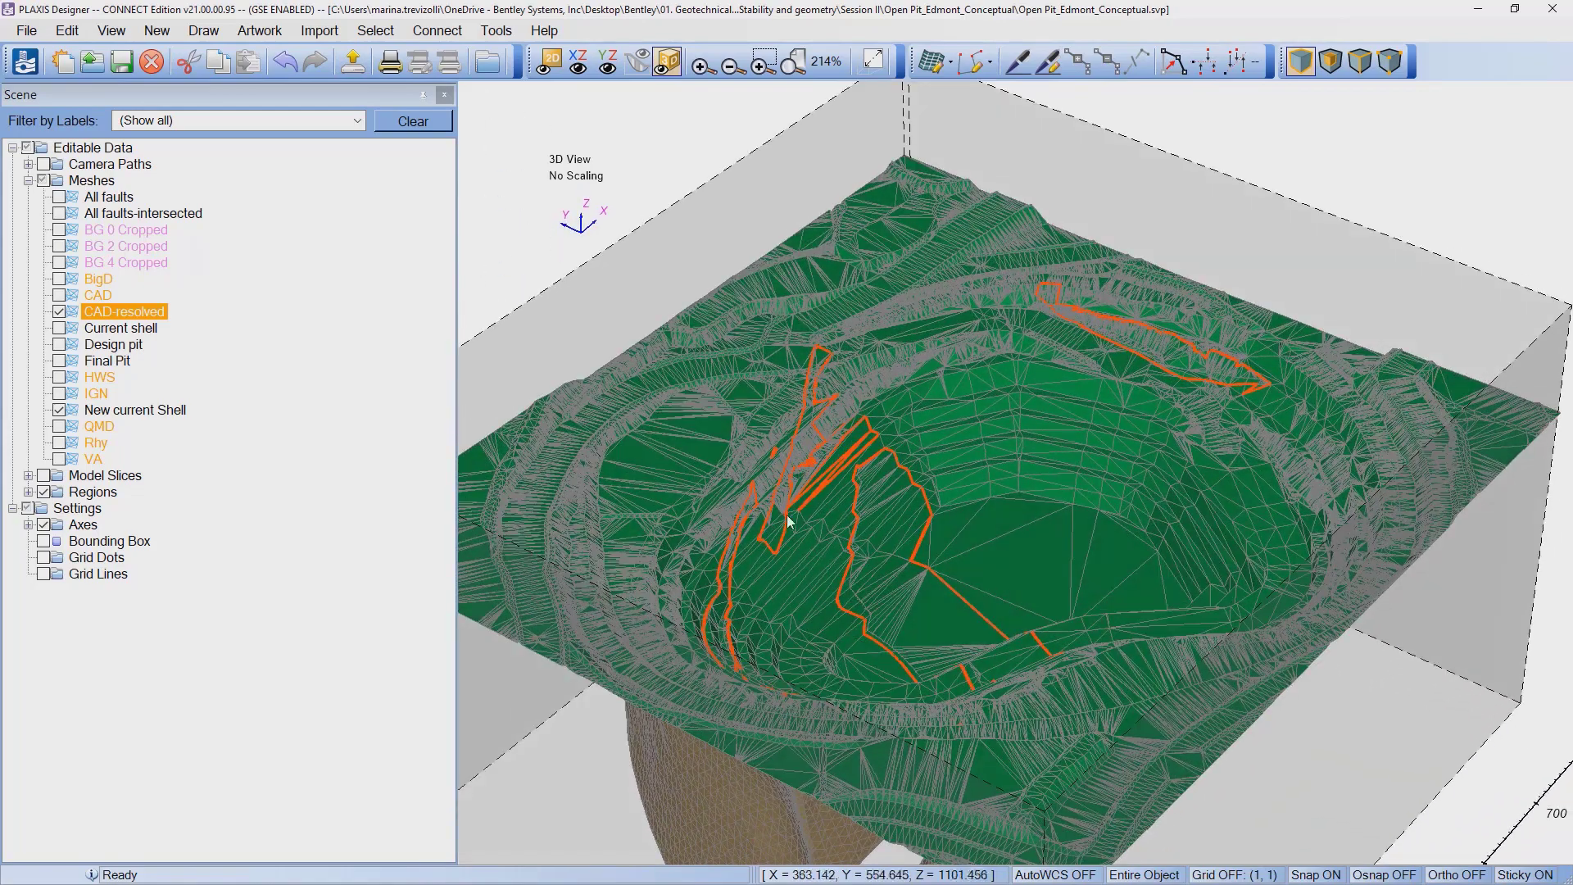
pyautogui.moveTo(820, 601); pyautogui.dragTo(750, 626)
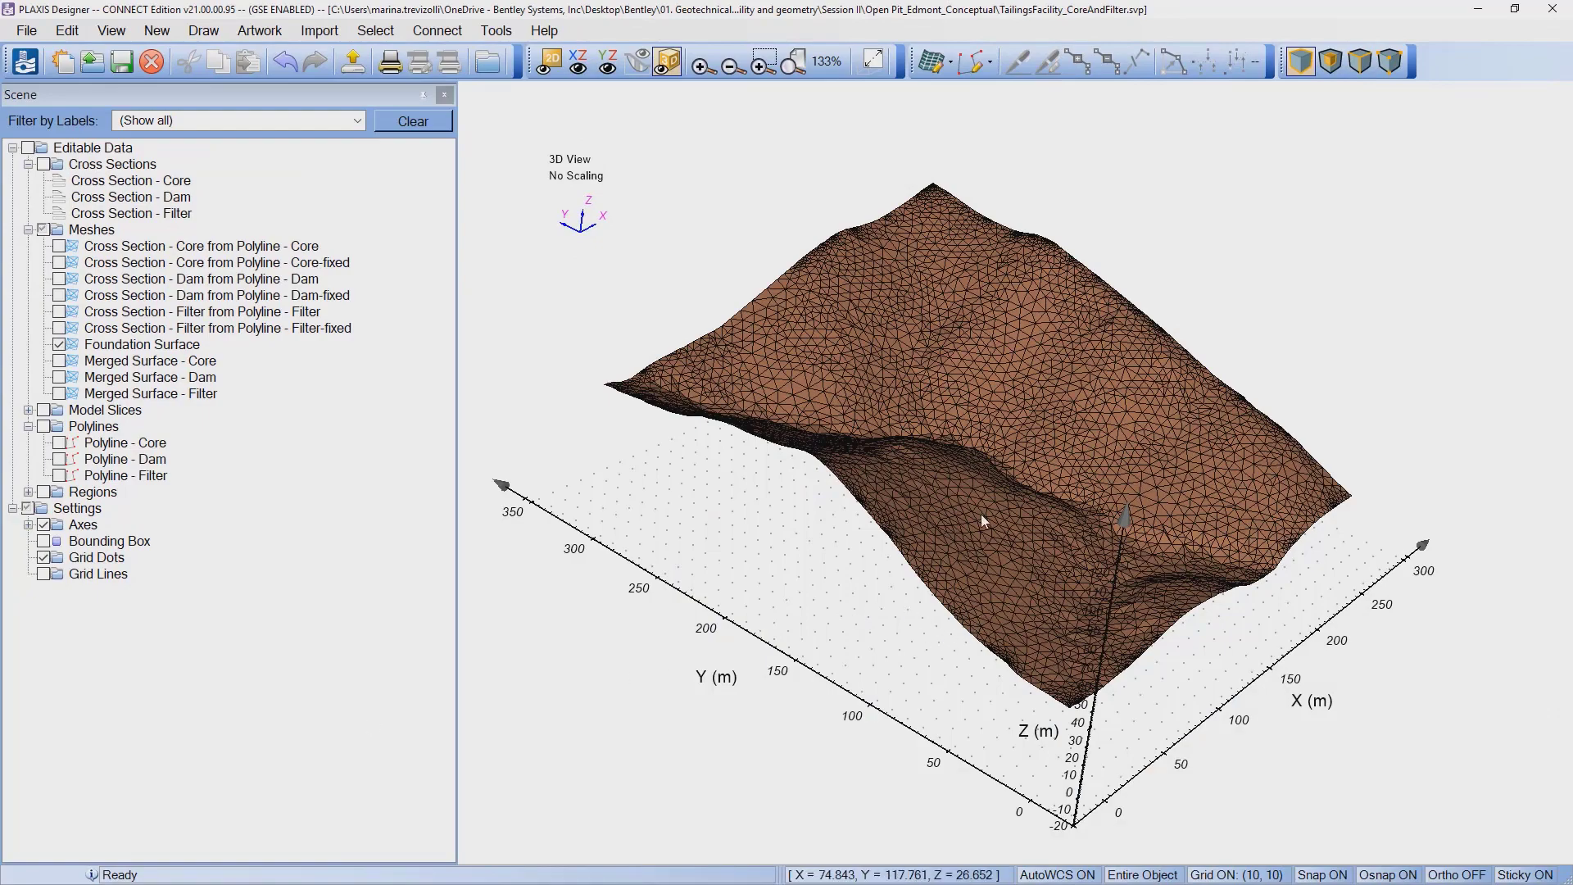
# Step: In the TailingsFacility_CoreAndFilter model, examine the Foundation Surface mesh and open the properties of Cross Section - Dam
pyautogui.moveTo(1009, 549); pyautogui.dragTo(811, 524, button='middle')
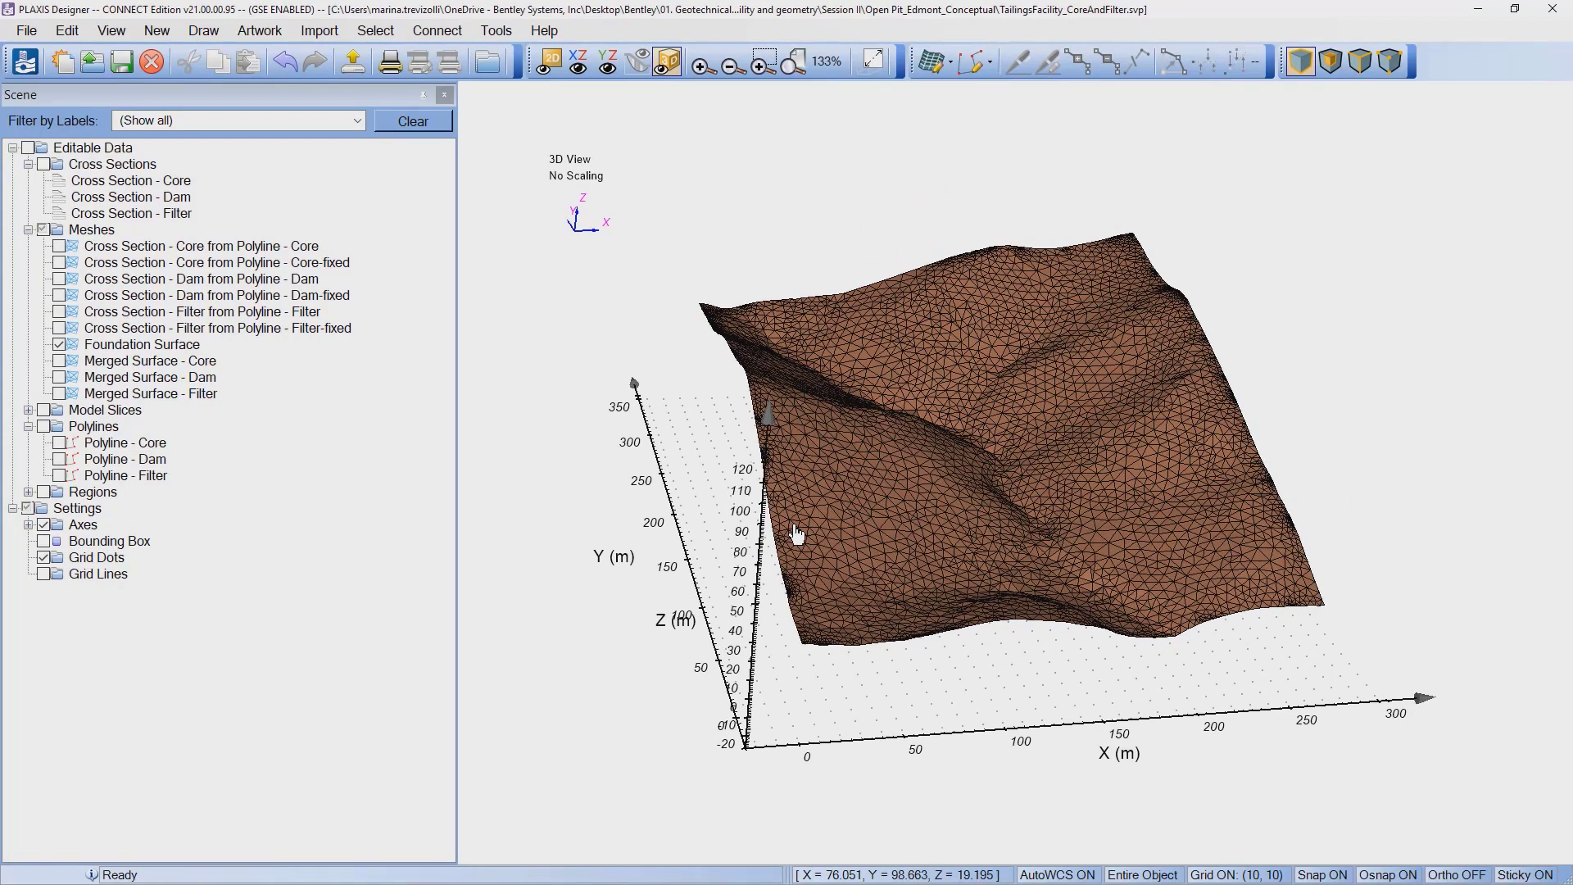
pyautogui.scroll(2, 852, 520)
pyautogui.moveTo(791, 592); pyautogui.dragTo(926, 624)
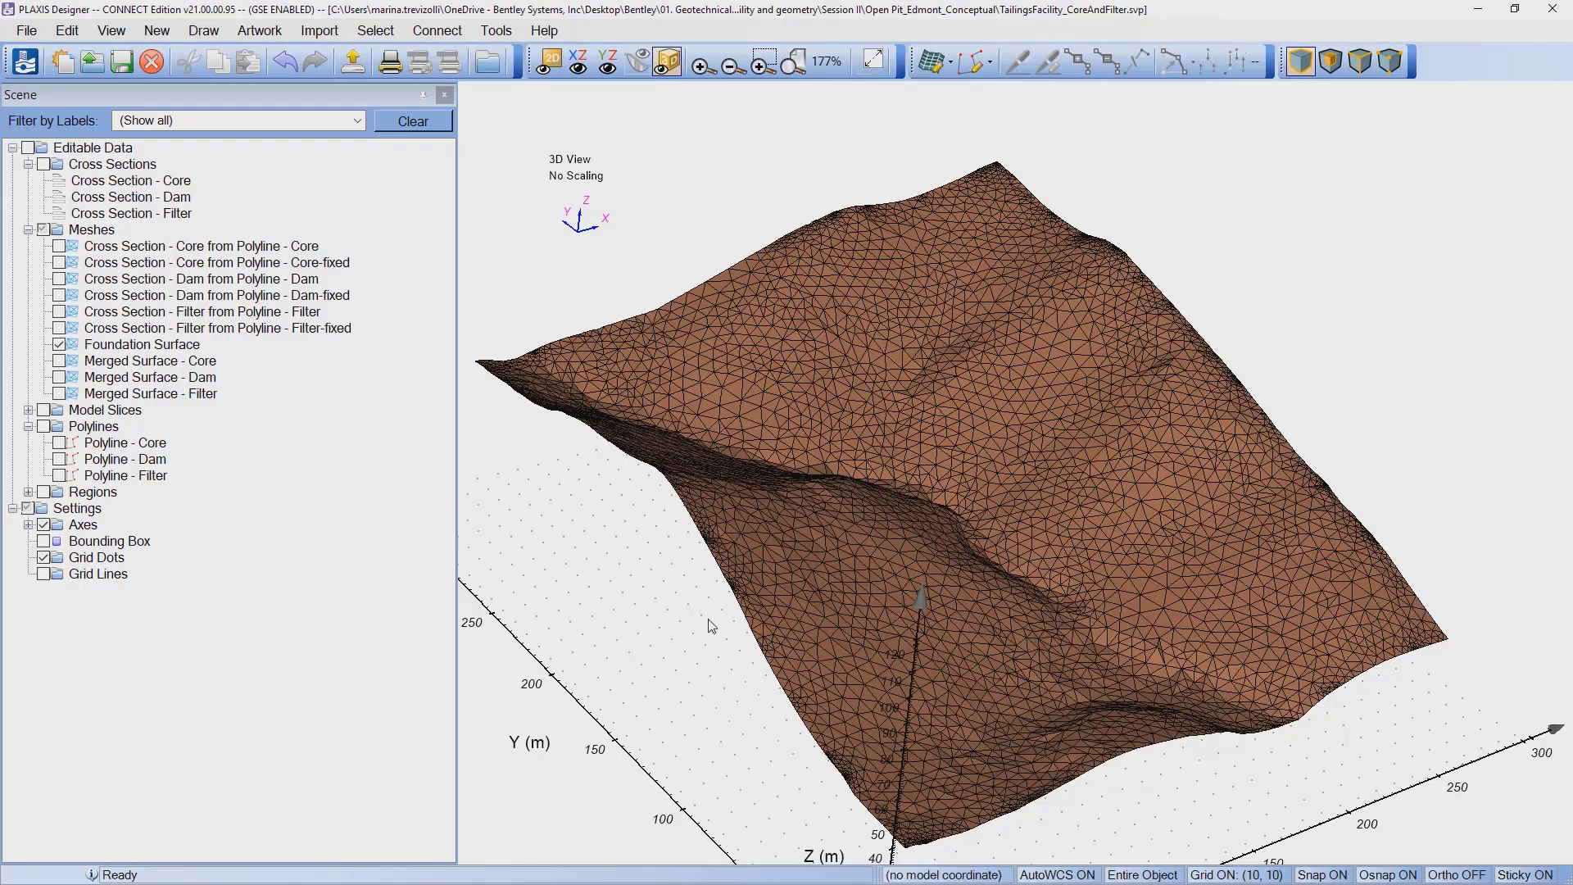
pyautogui.moveTo(833, 678)
pyautogui.mouseDown(button='middle')
pyautogui.moveTo(661, 651)
pyautogui.moveTo(531, 527)
pyautogui.moveTo(747, 706)
pyautogui.moveTo(871, 626)
pyautogui.moveTo(836, 692)
pyautogui.mouseUp(button='middle')
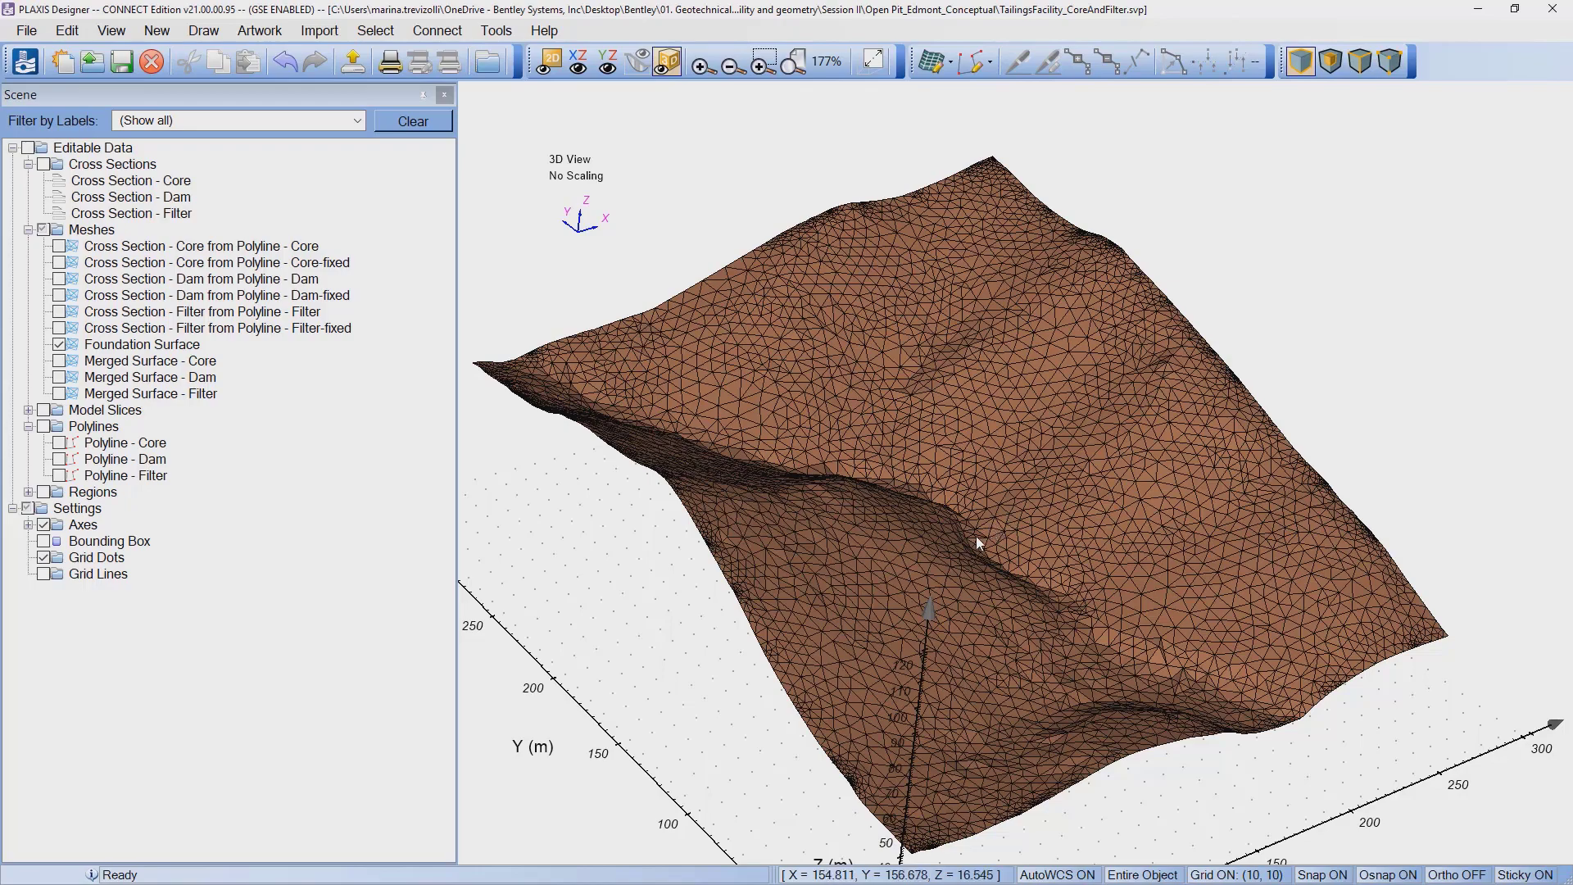
pyautogui.moveTo(1025, 598); pyautogui.dragTo(912, 608)
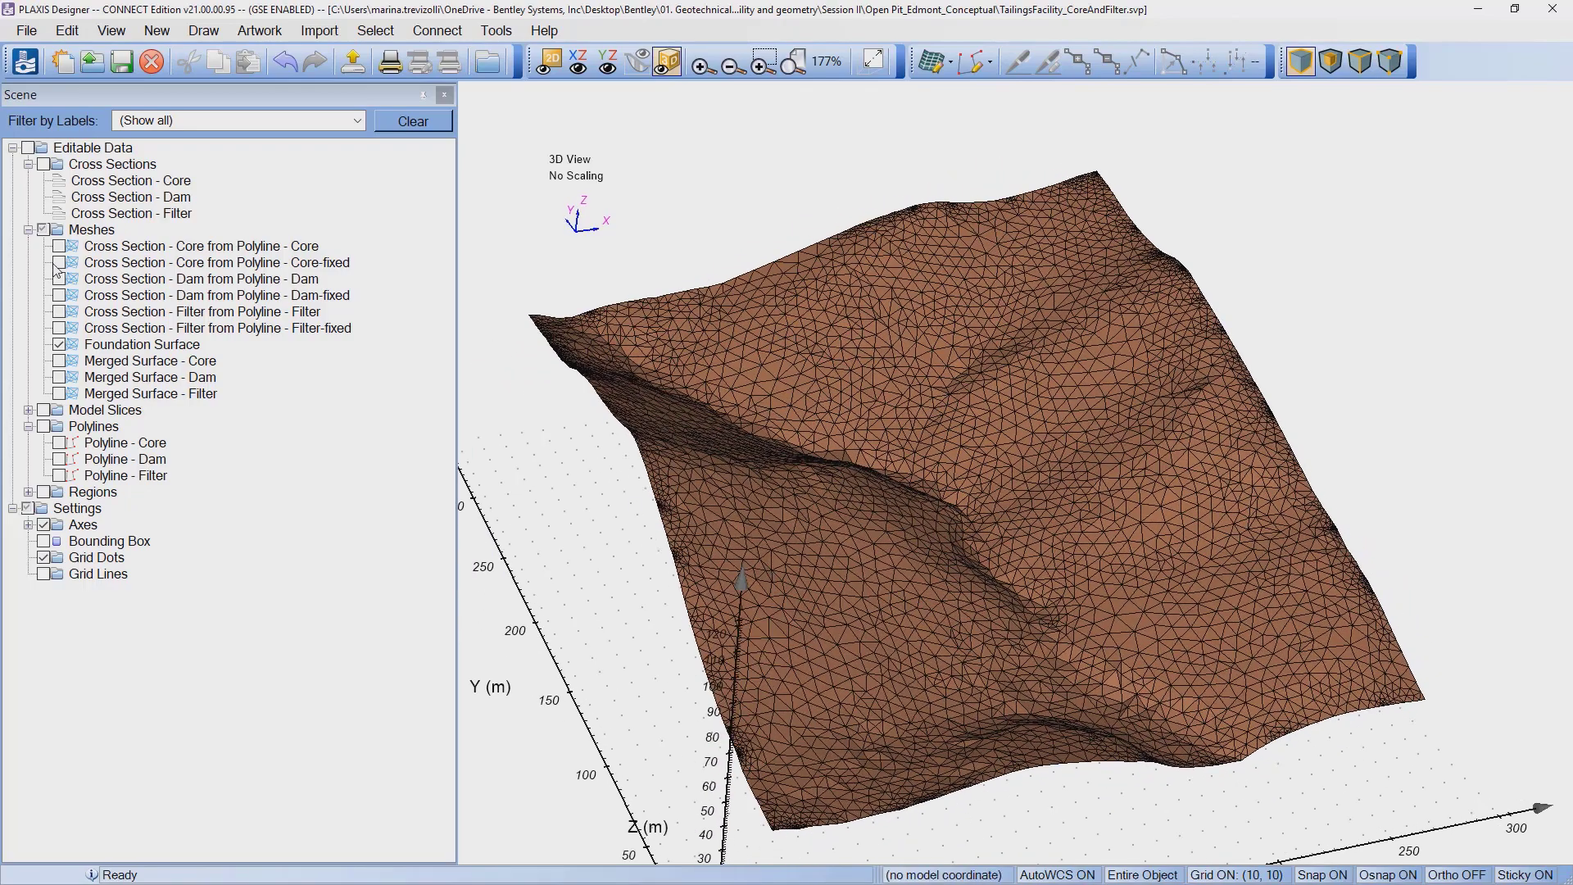
pyautogui.click(120, 202)
pyautogui.rightClick(134, 205)
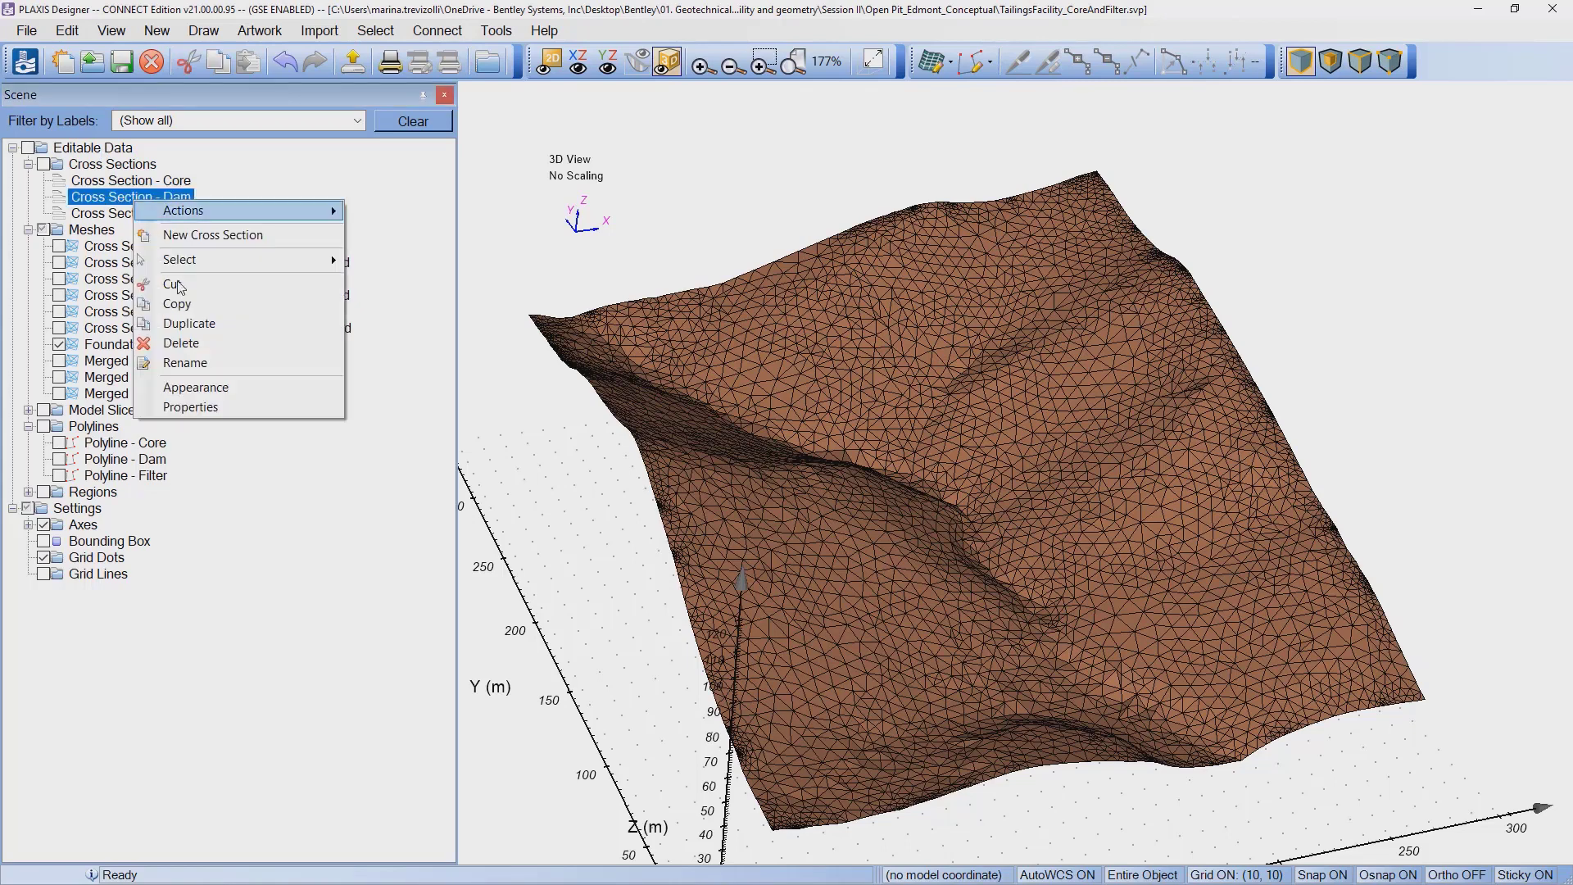
pyautogui.click(191, 407)
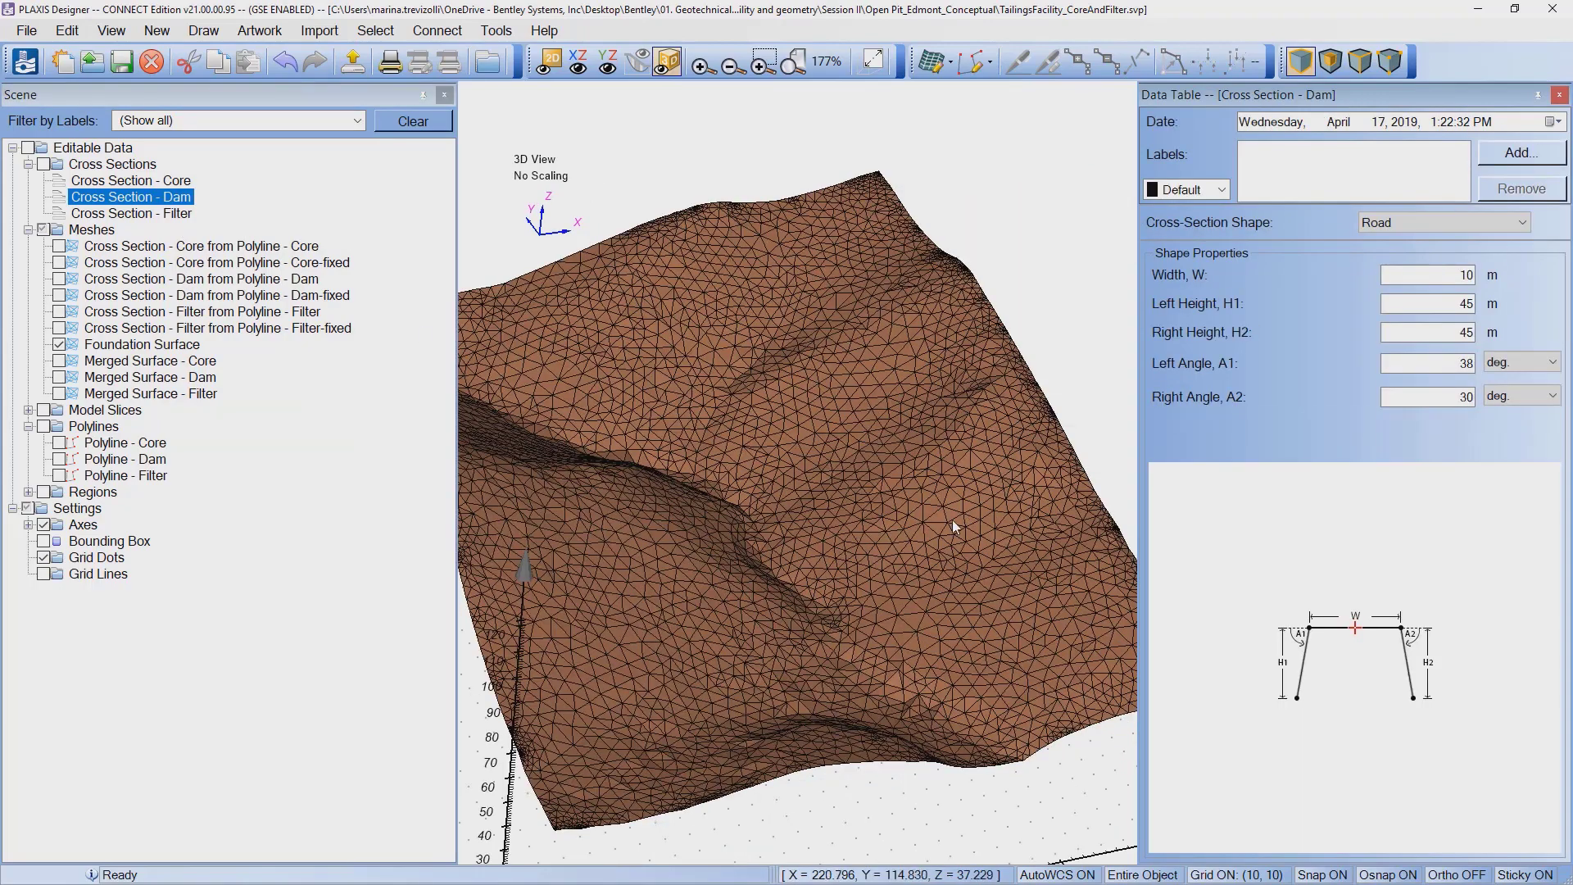
pyautogui.scroll(-1, 729, 520)
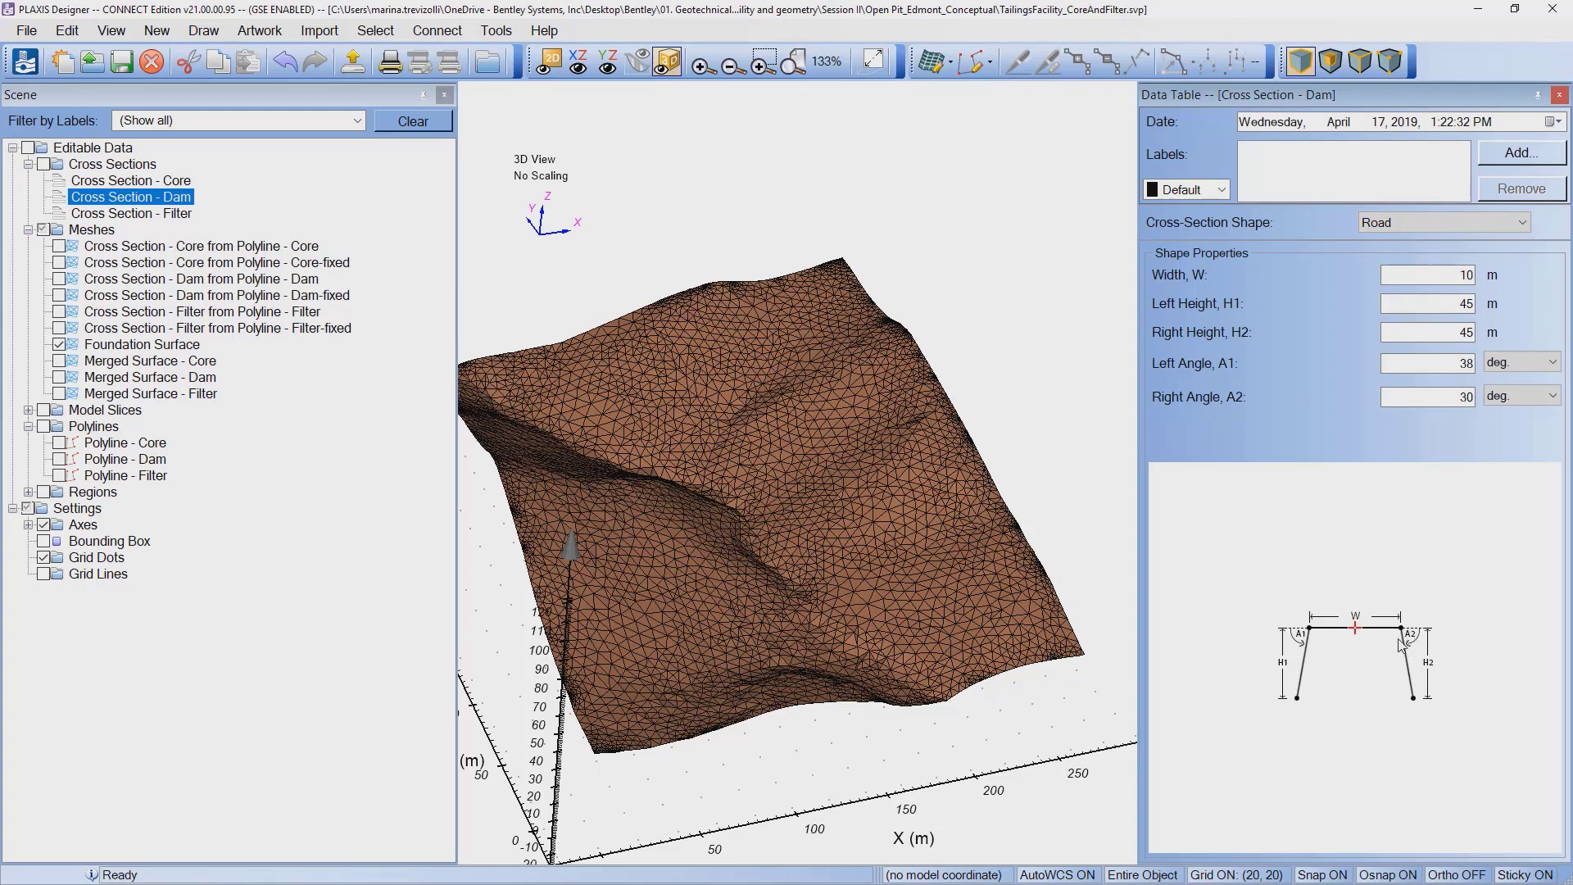
# Step: Show Polyline - Dam over the foundation surface and review its vertex coordinates
pyautogui.click(58, 461)
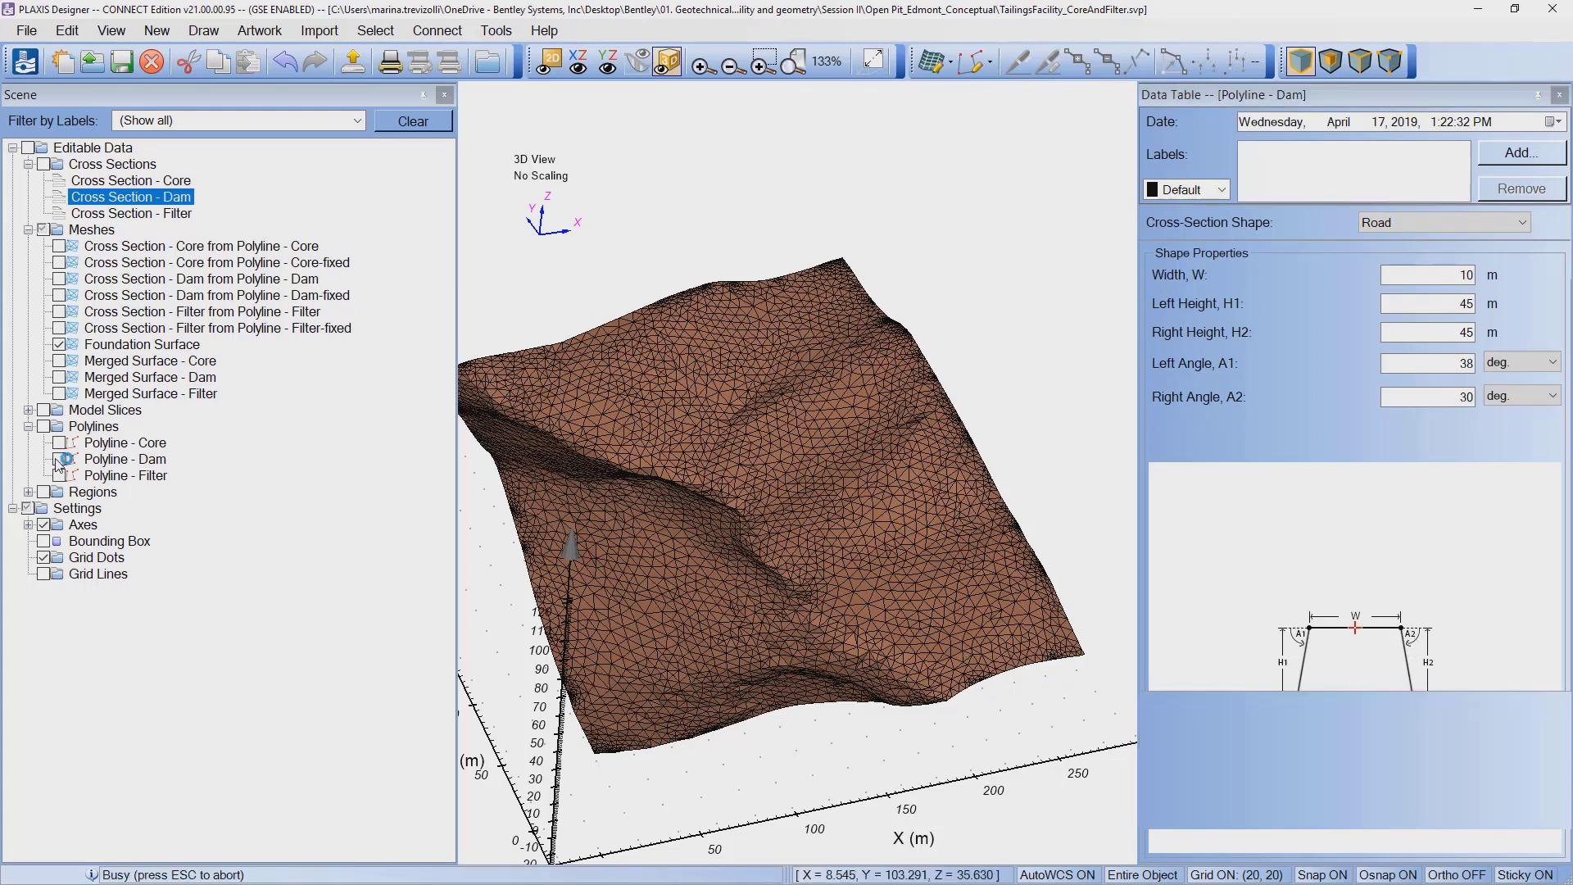
pyautogui.moveTo(642, 488); pyautogui.dragTo(632, 620)
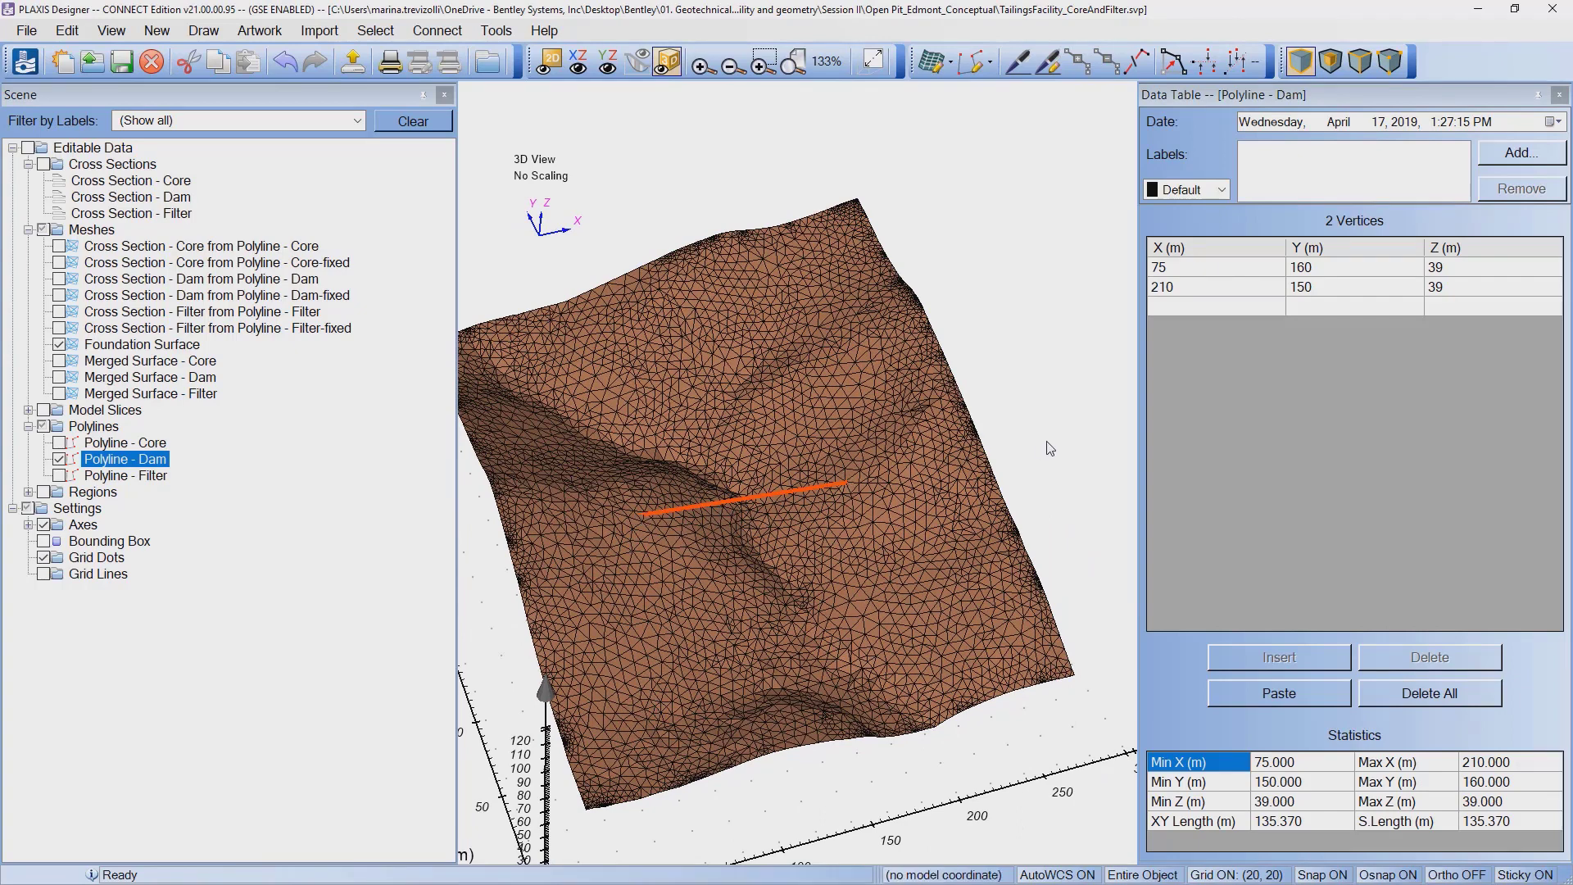
pyautogui.click(1559, 95)
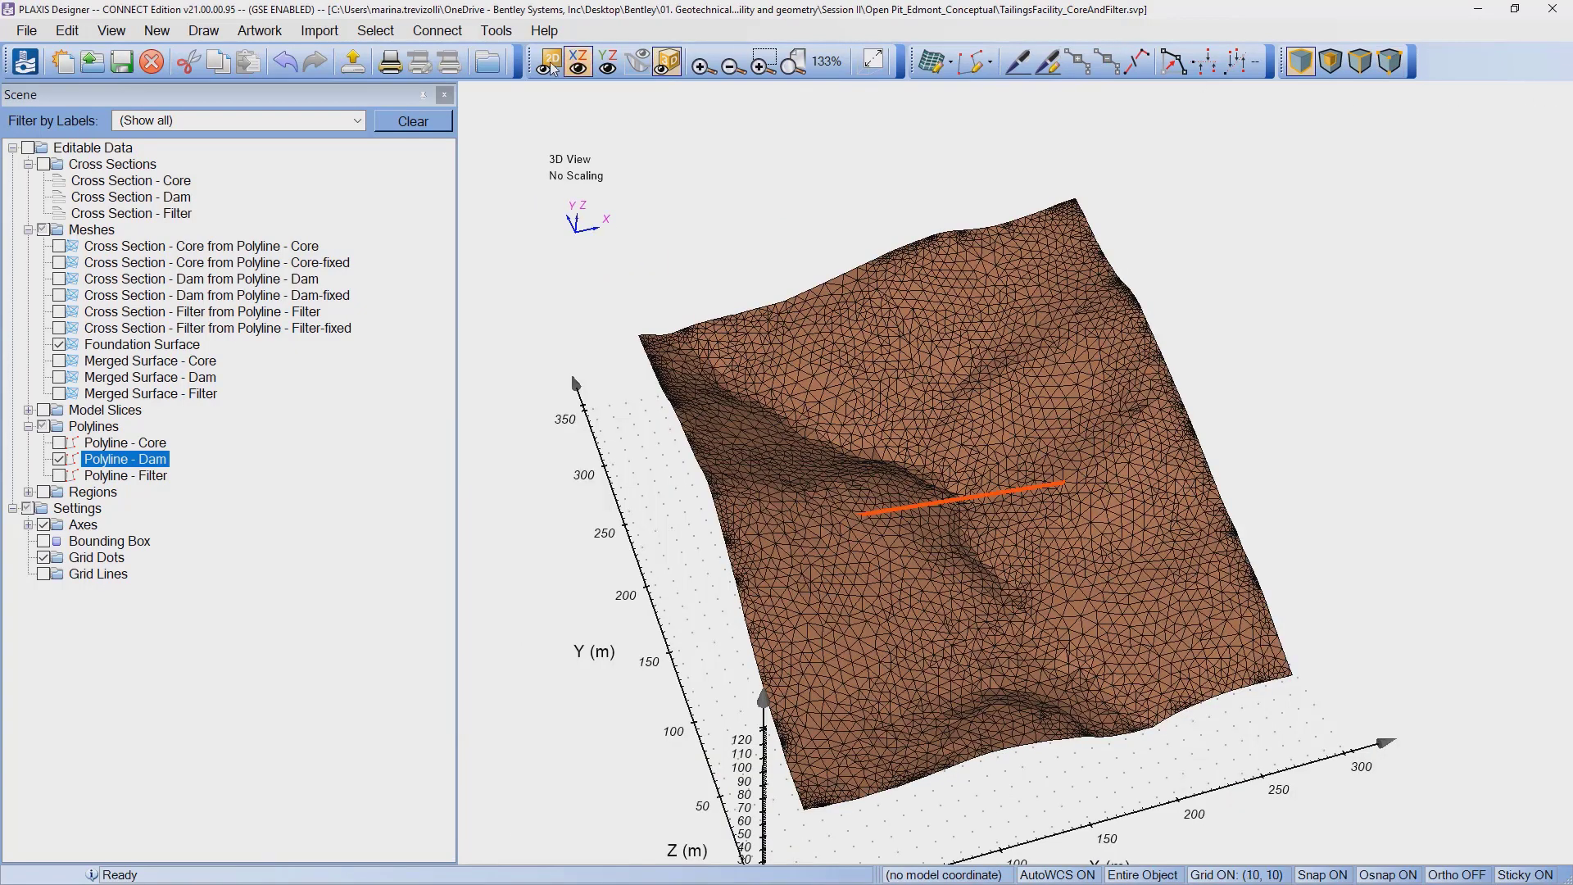
# Step: Build a road along Polyline - Dam with Cross Section - Dam in the Road Builder, built into Foundation Surface
pyautogui.click(487, 33)
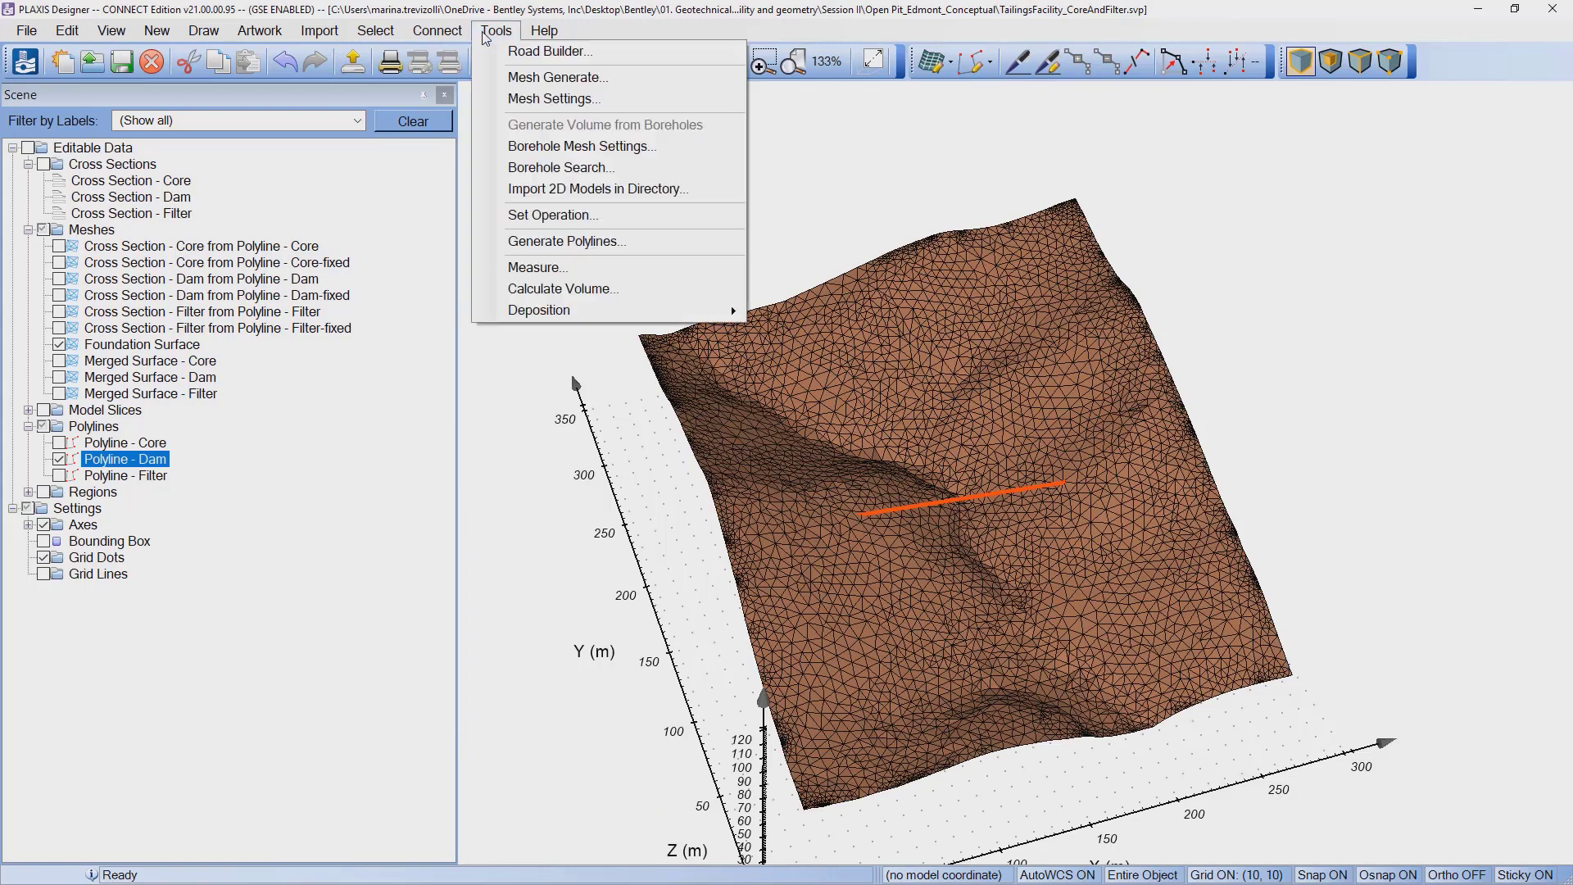
pyautogui.click(576, 52)
pyautogui.moveTo(803, 332); pyautogui.dragTo(1125, 221)
pyautogui.click(1144, 265)
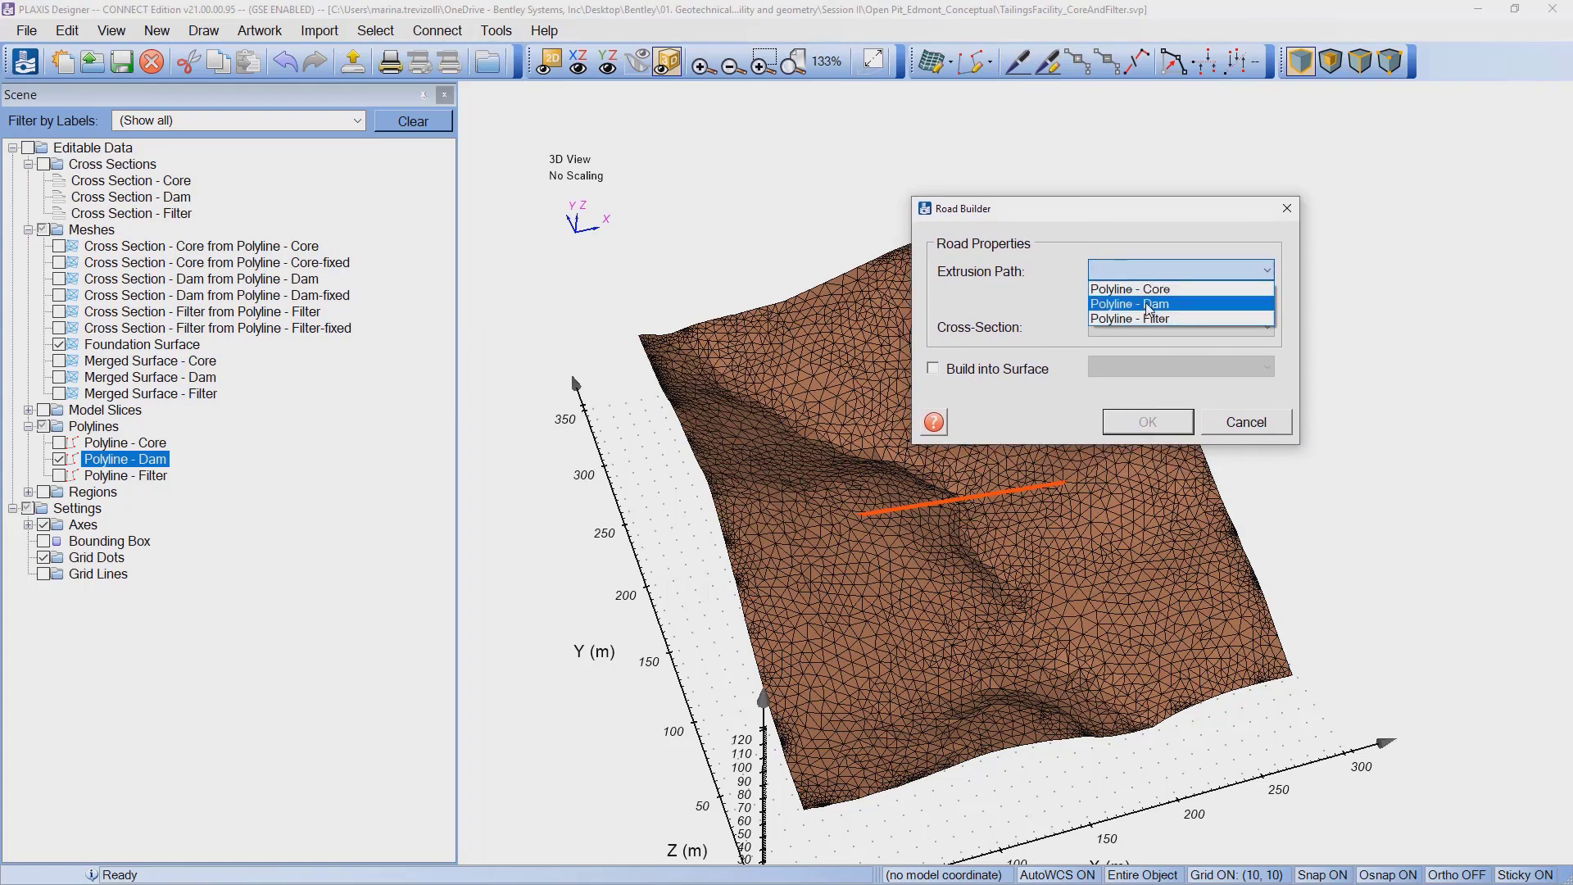
pyautogui.click(1148, 304)
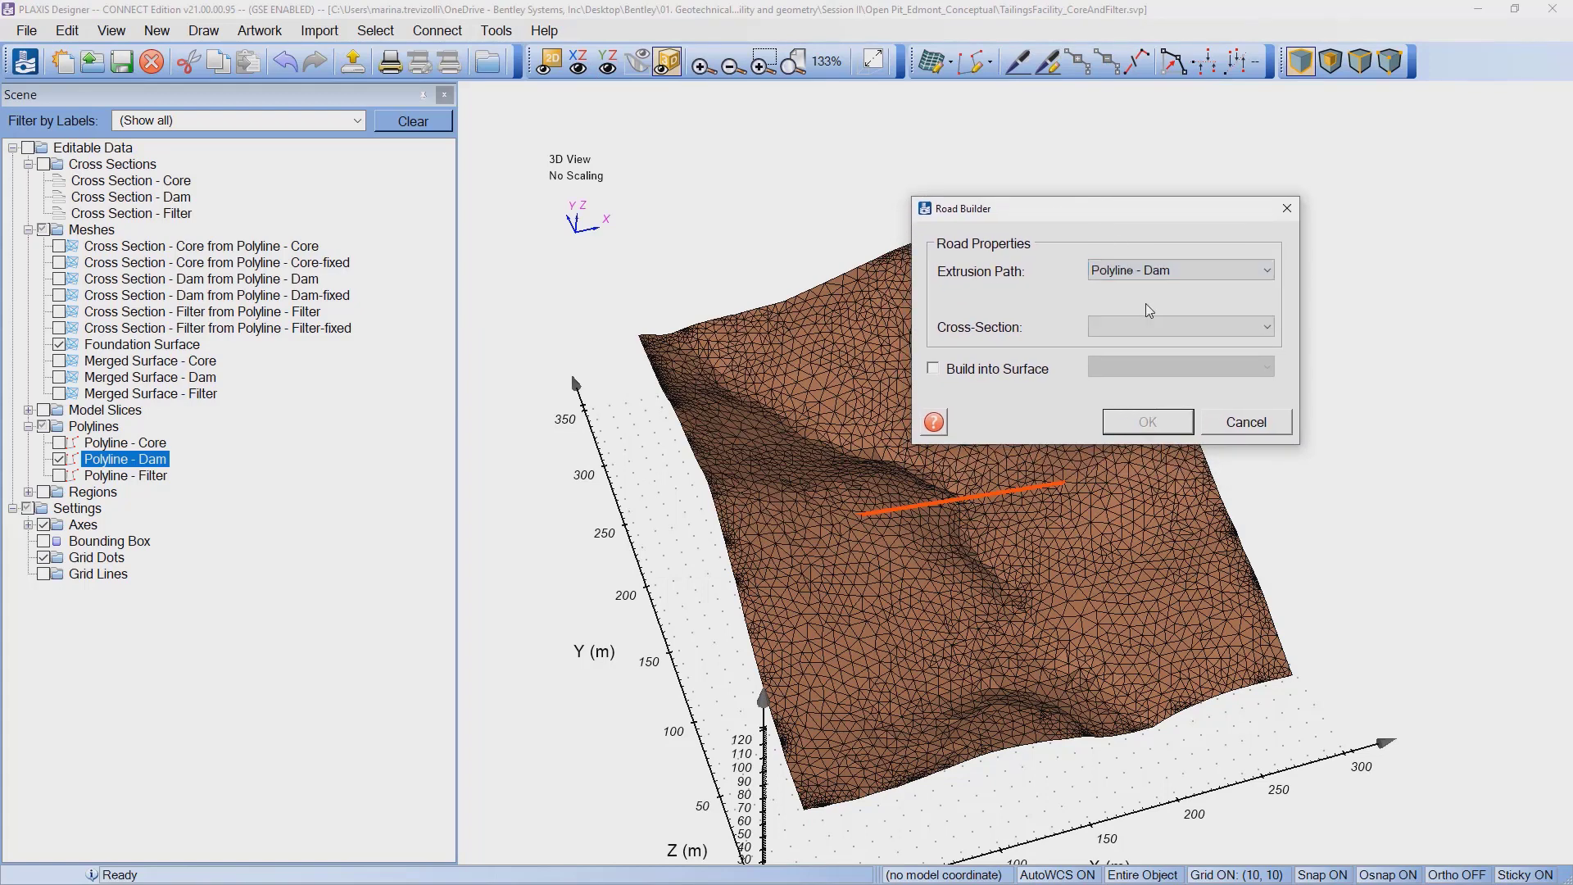
pyautogui.click(1146, 328)
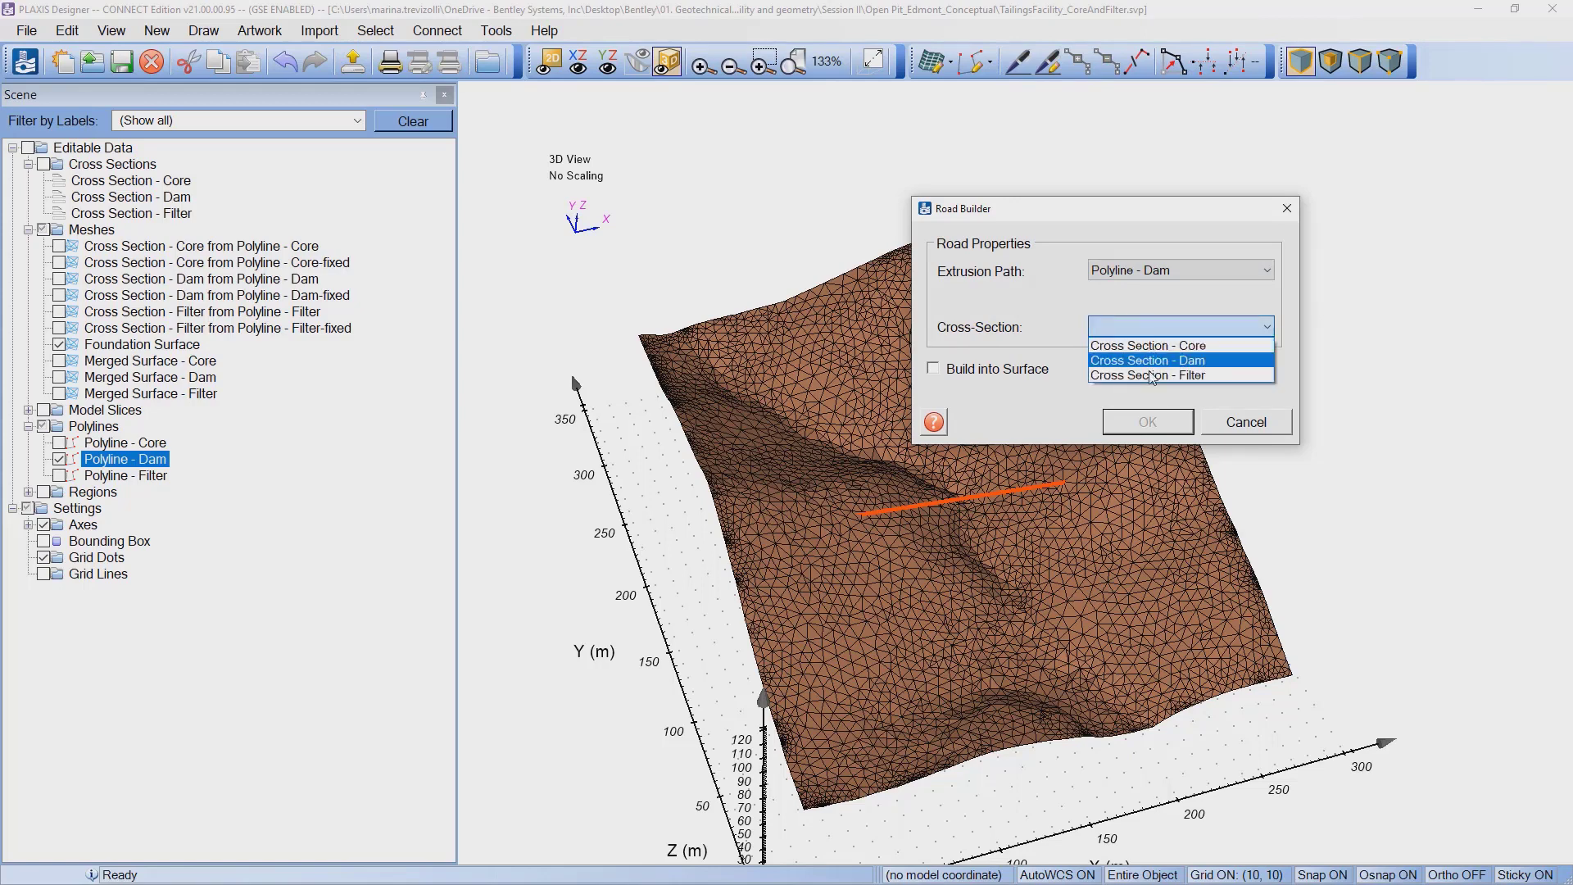
pyautogui.click(1147, 361)
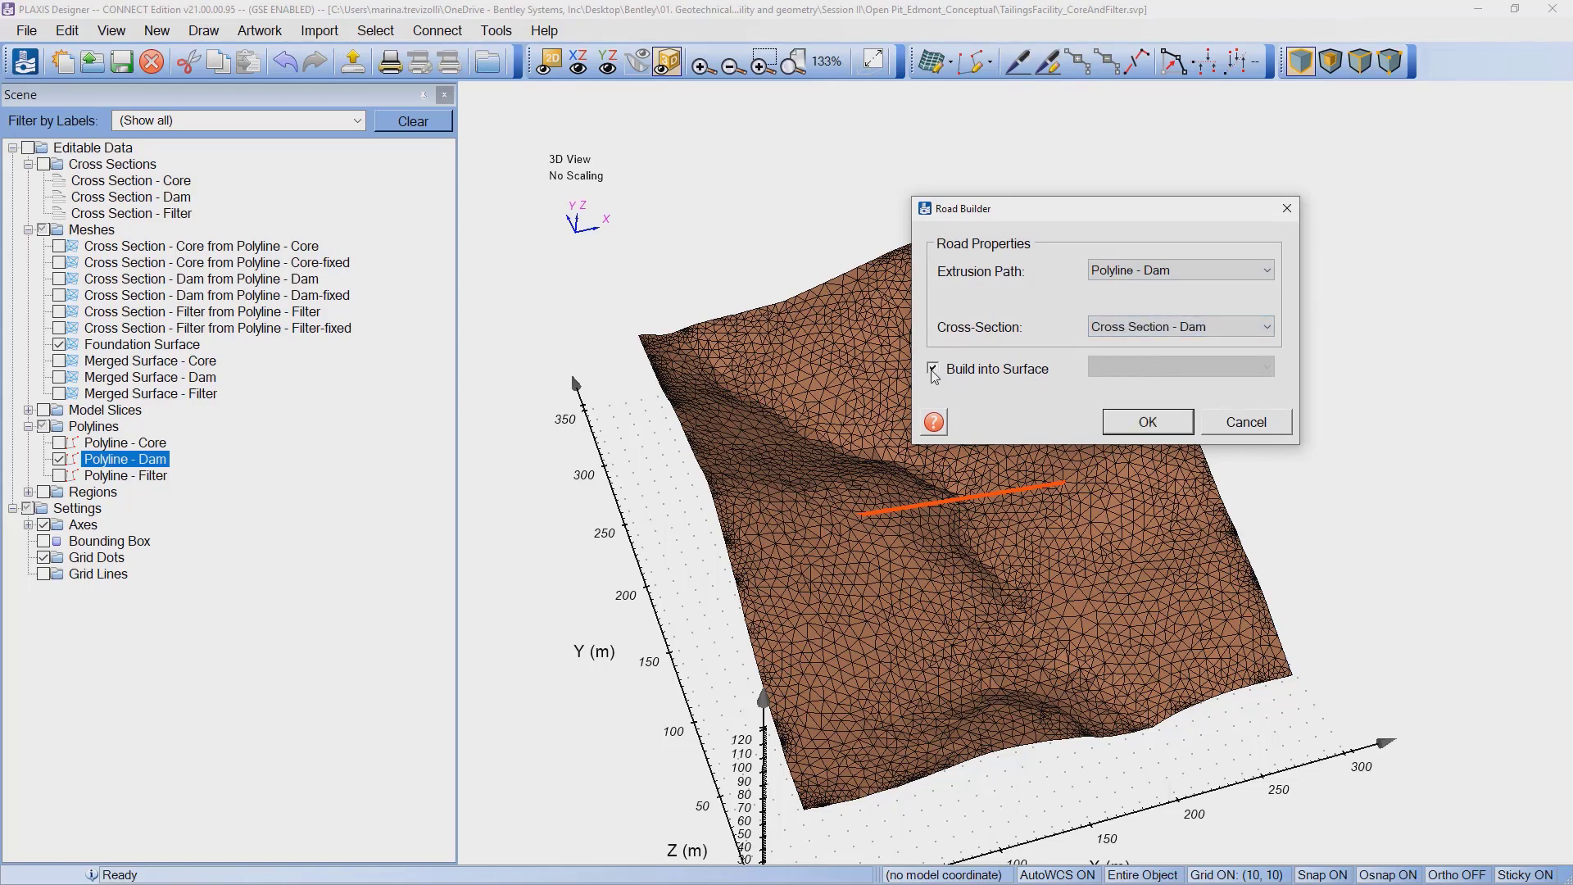
pyautogui.click(1151, 370)
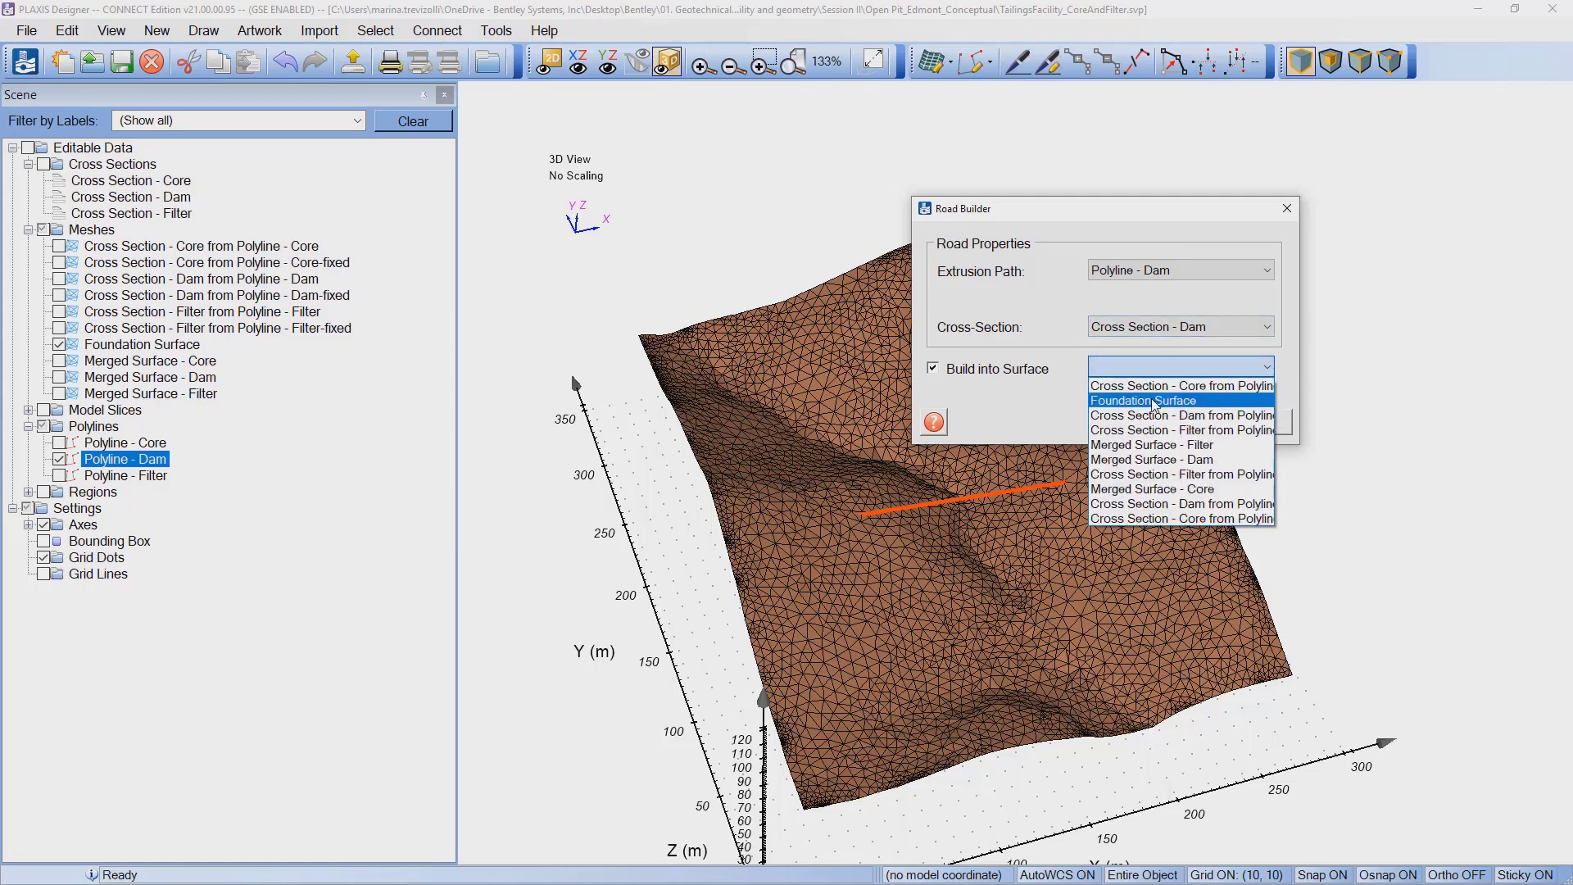
pyautogui.click(1155, 404)
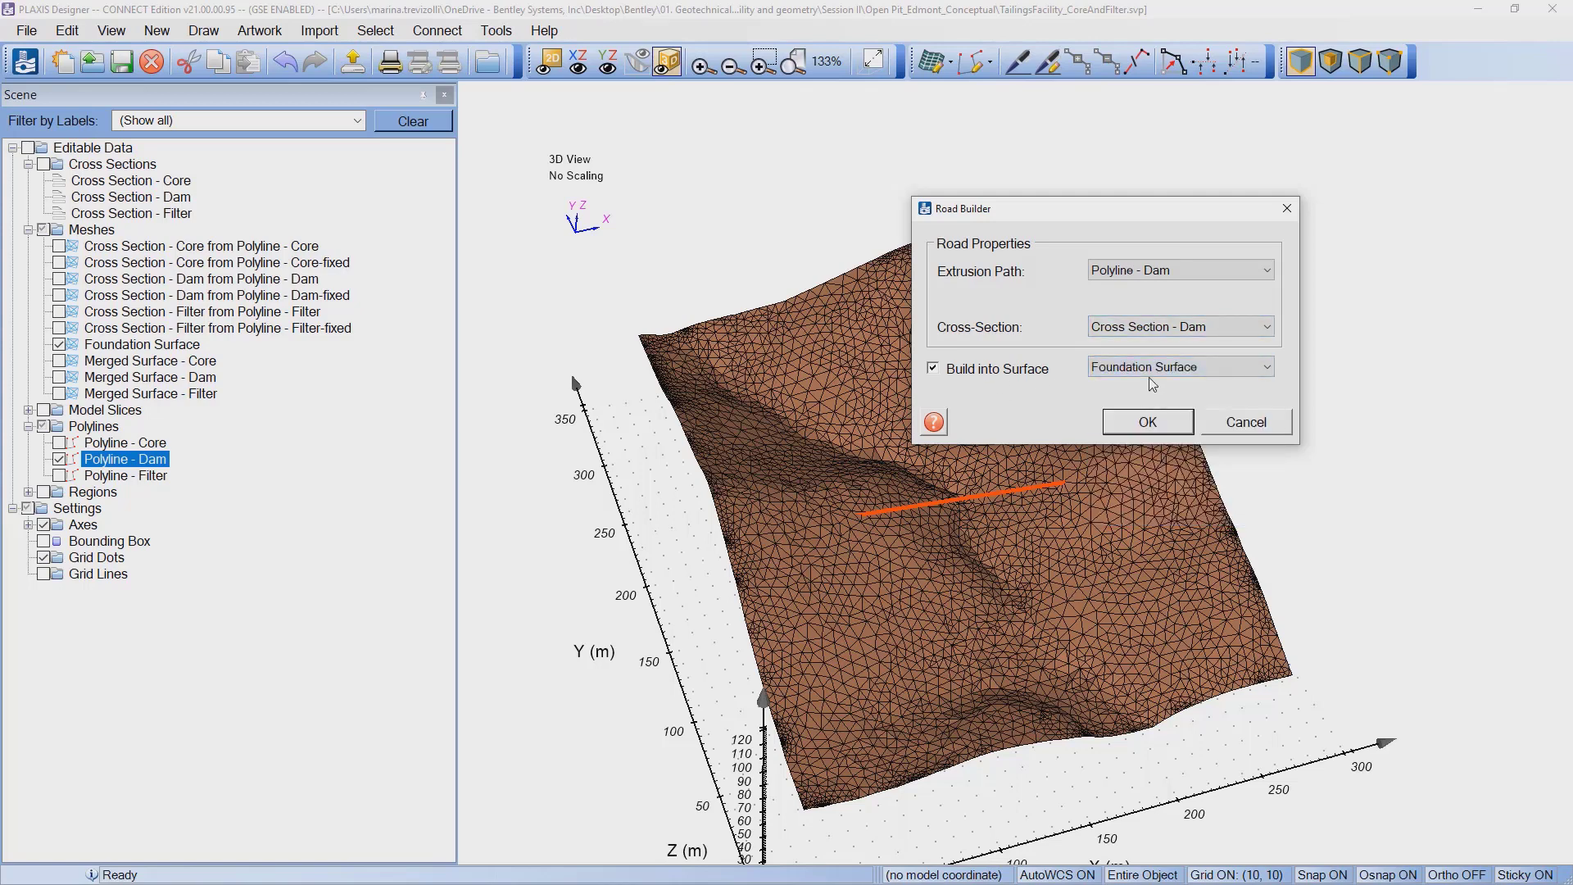
pyautogui.click(1172, 421)
# Step: Show Foundation Surface together with Foundation Surface with road and compare the two meshes in the XZ and YZ section views
pyautogui.moveTo(826, 690); pyautogui.dragTo(917, 505, button='middle')
pyautogui.scroll(2, 915, 506)
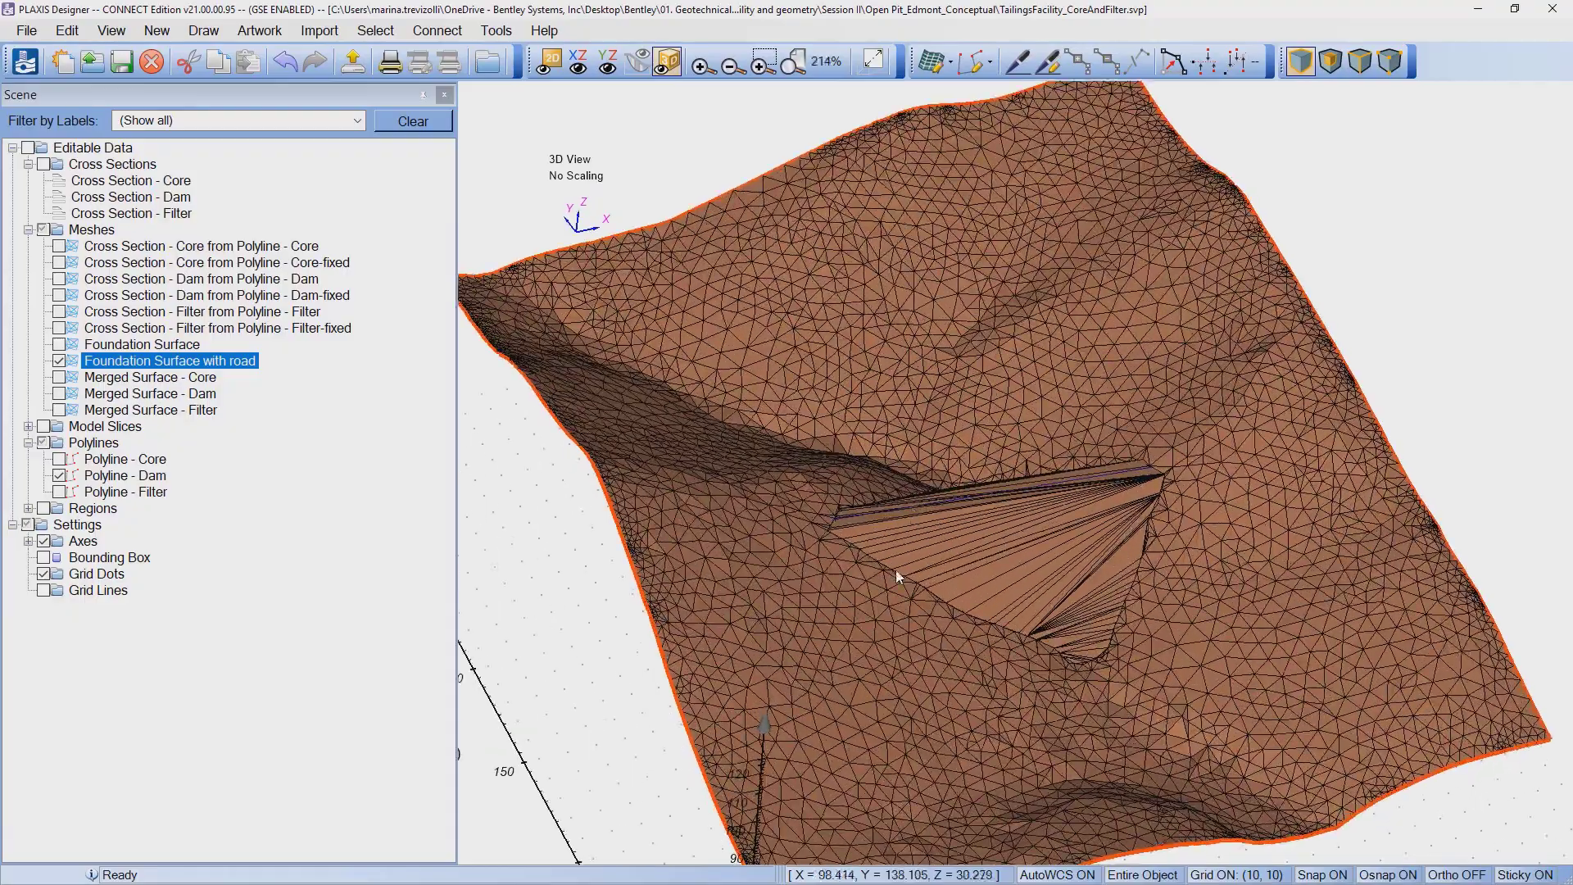
pyautogui.scroll(2, 897, 568)
pyautogui.moveTo(864, 584); pyautogui.dragTo(1016, 467, button='middle')
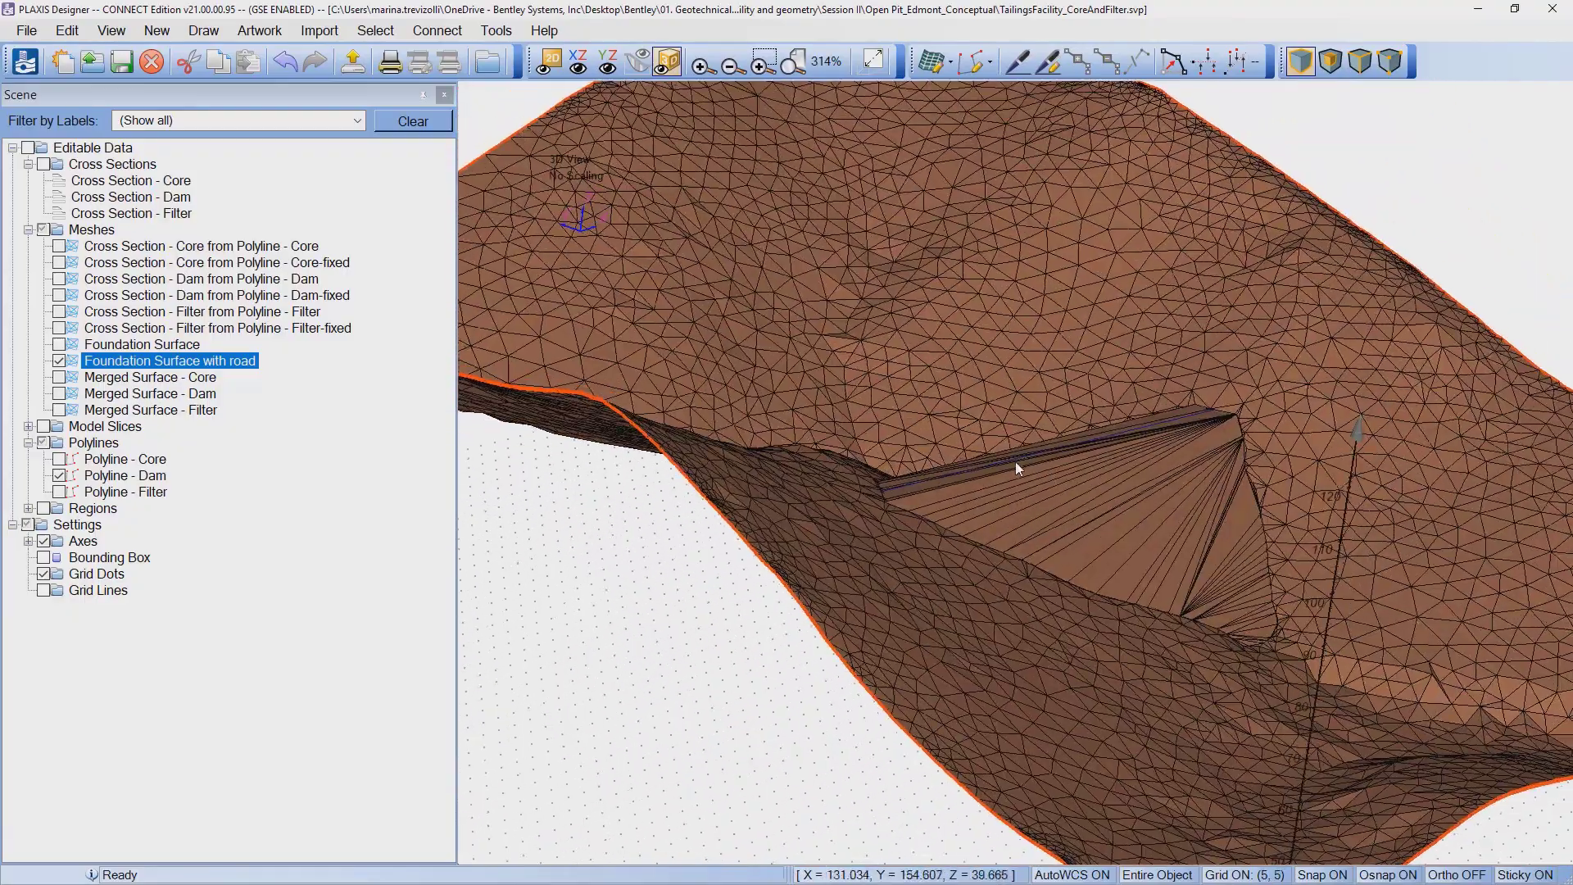
pyautogui.click(61, 348)
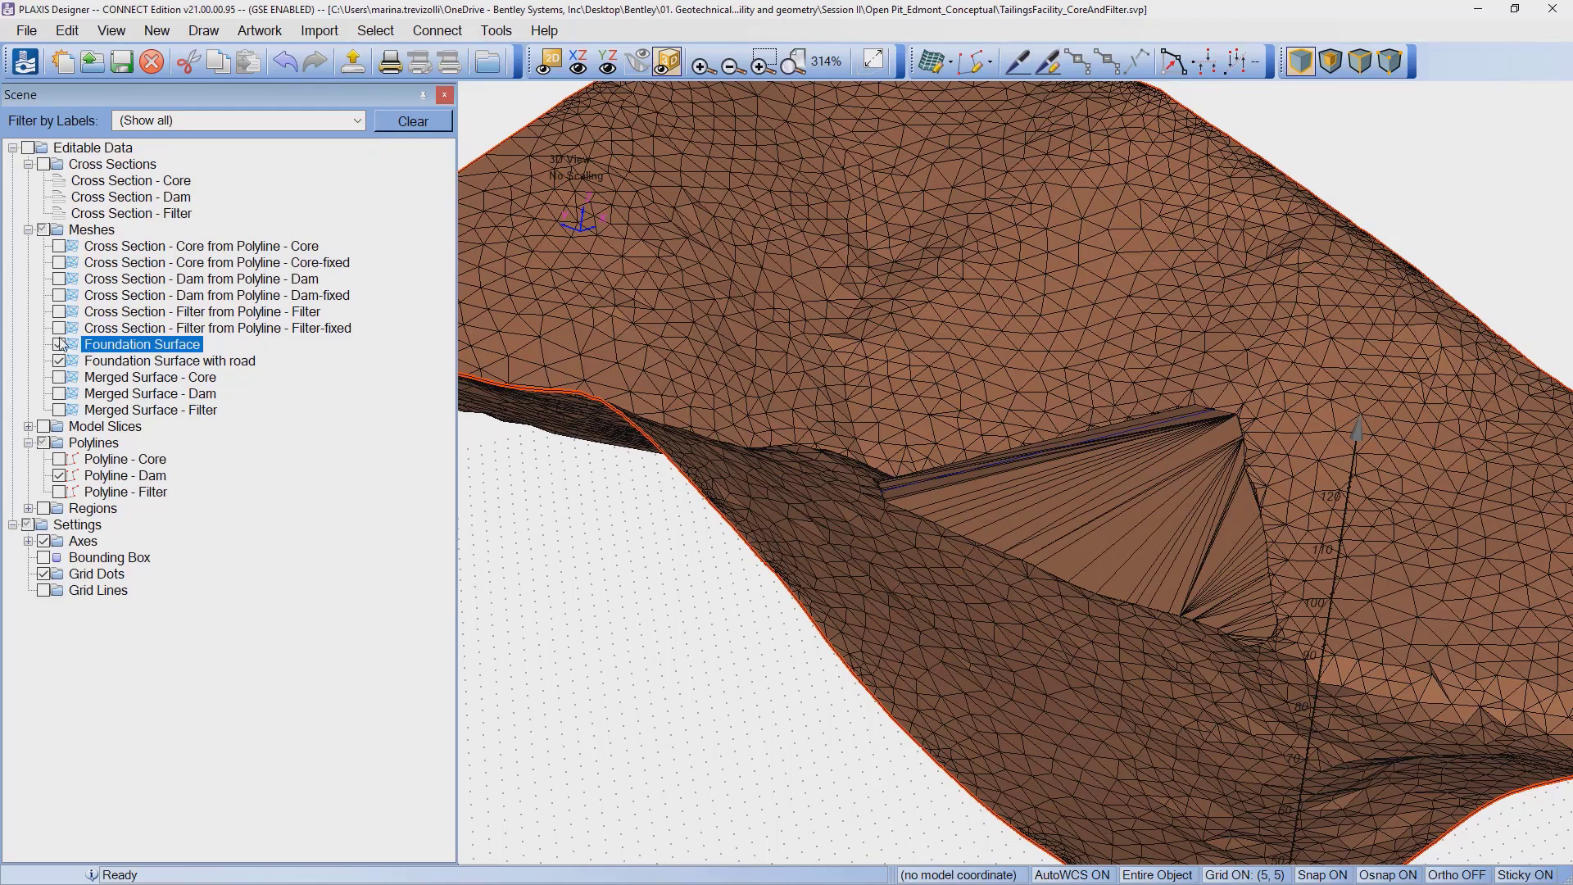
pyautogui.click(585, 73)
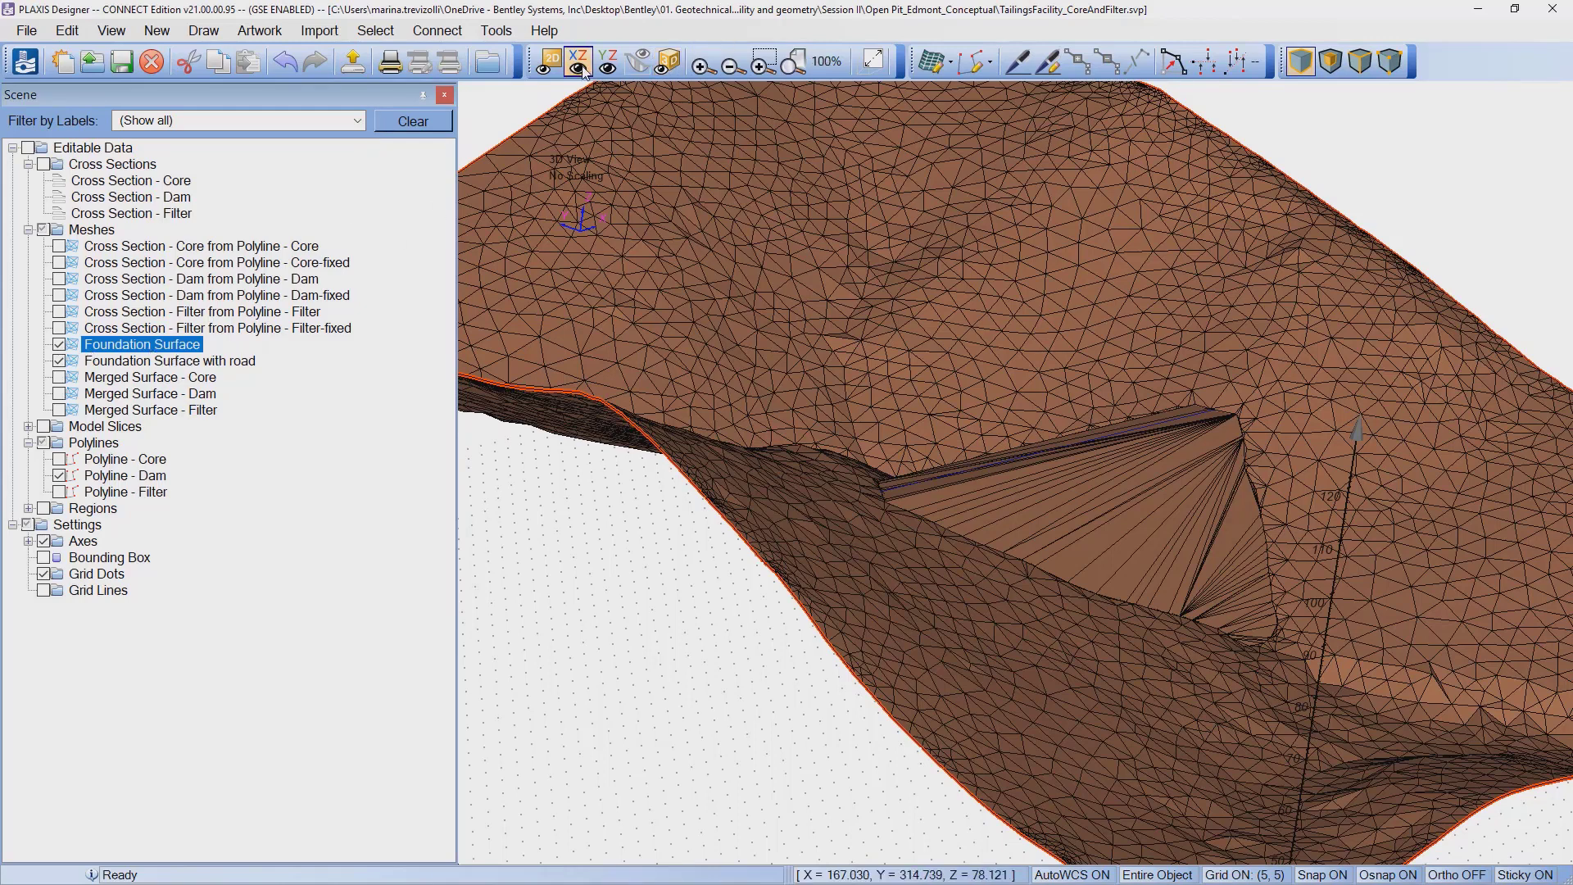
pyautogui.click(624, 105)
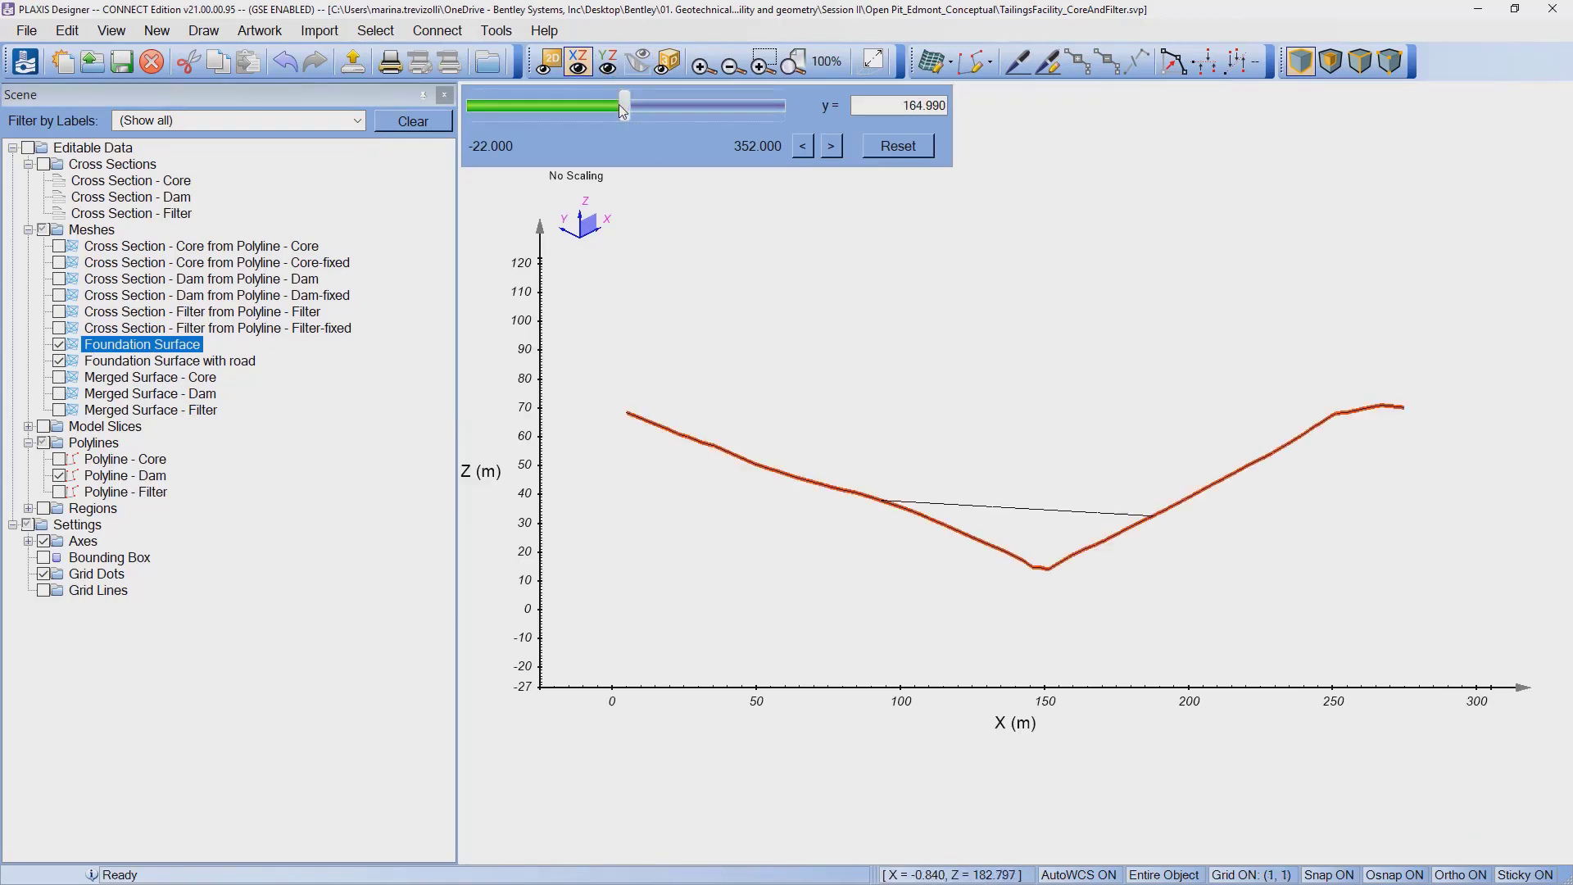
pyautogui.click(608, 62)
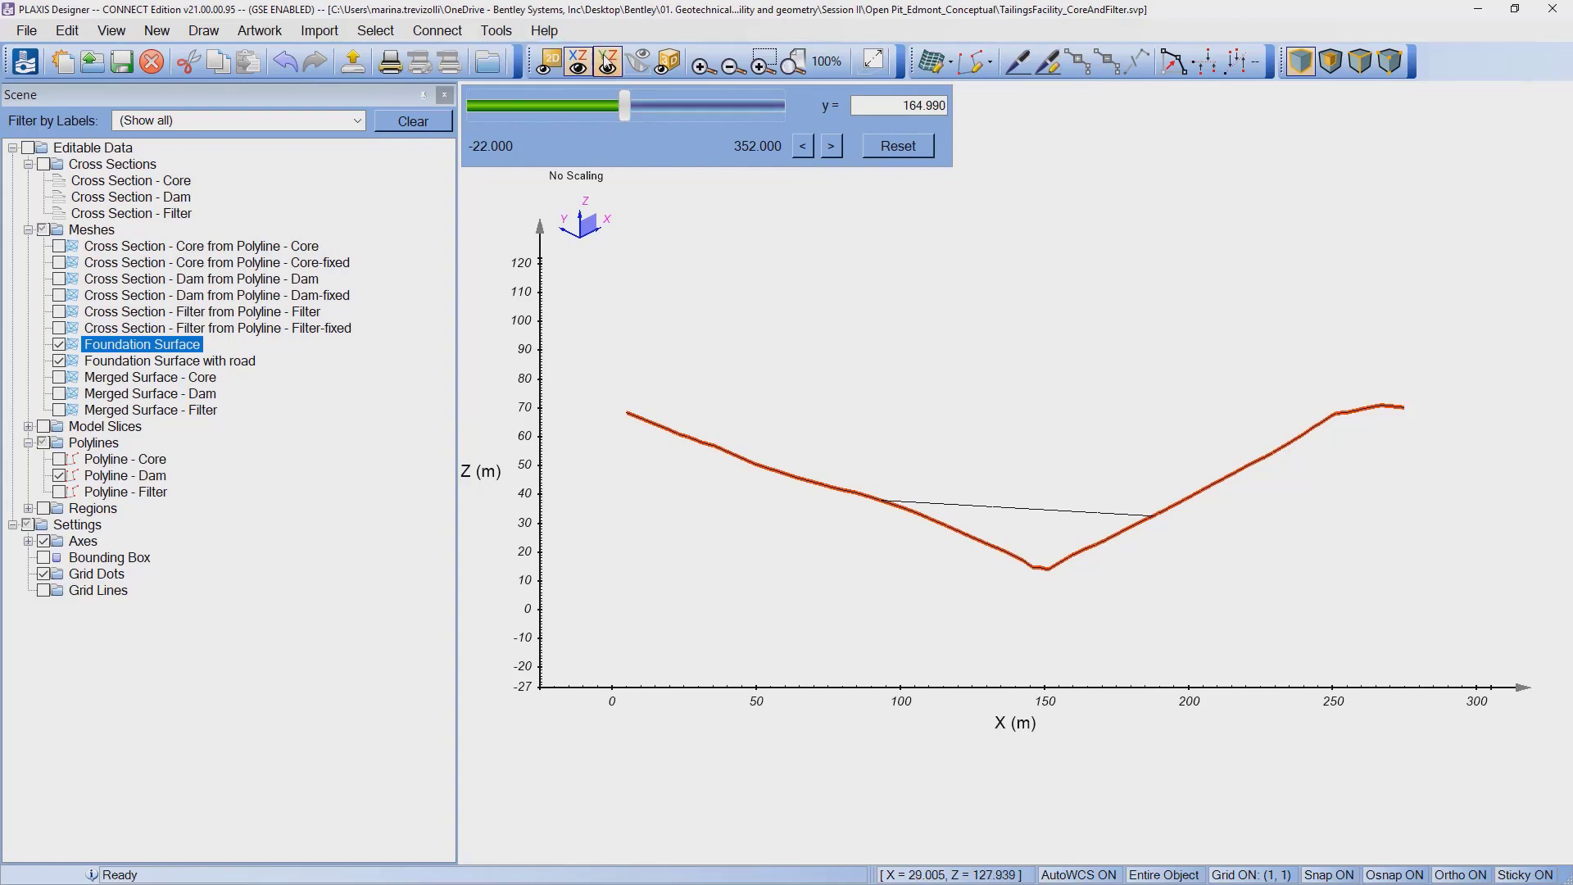
pyautogui.click(625, 110)
pyautogui.click(1009, 517)
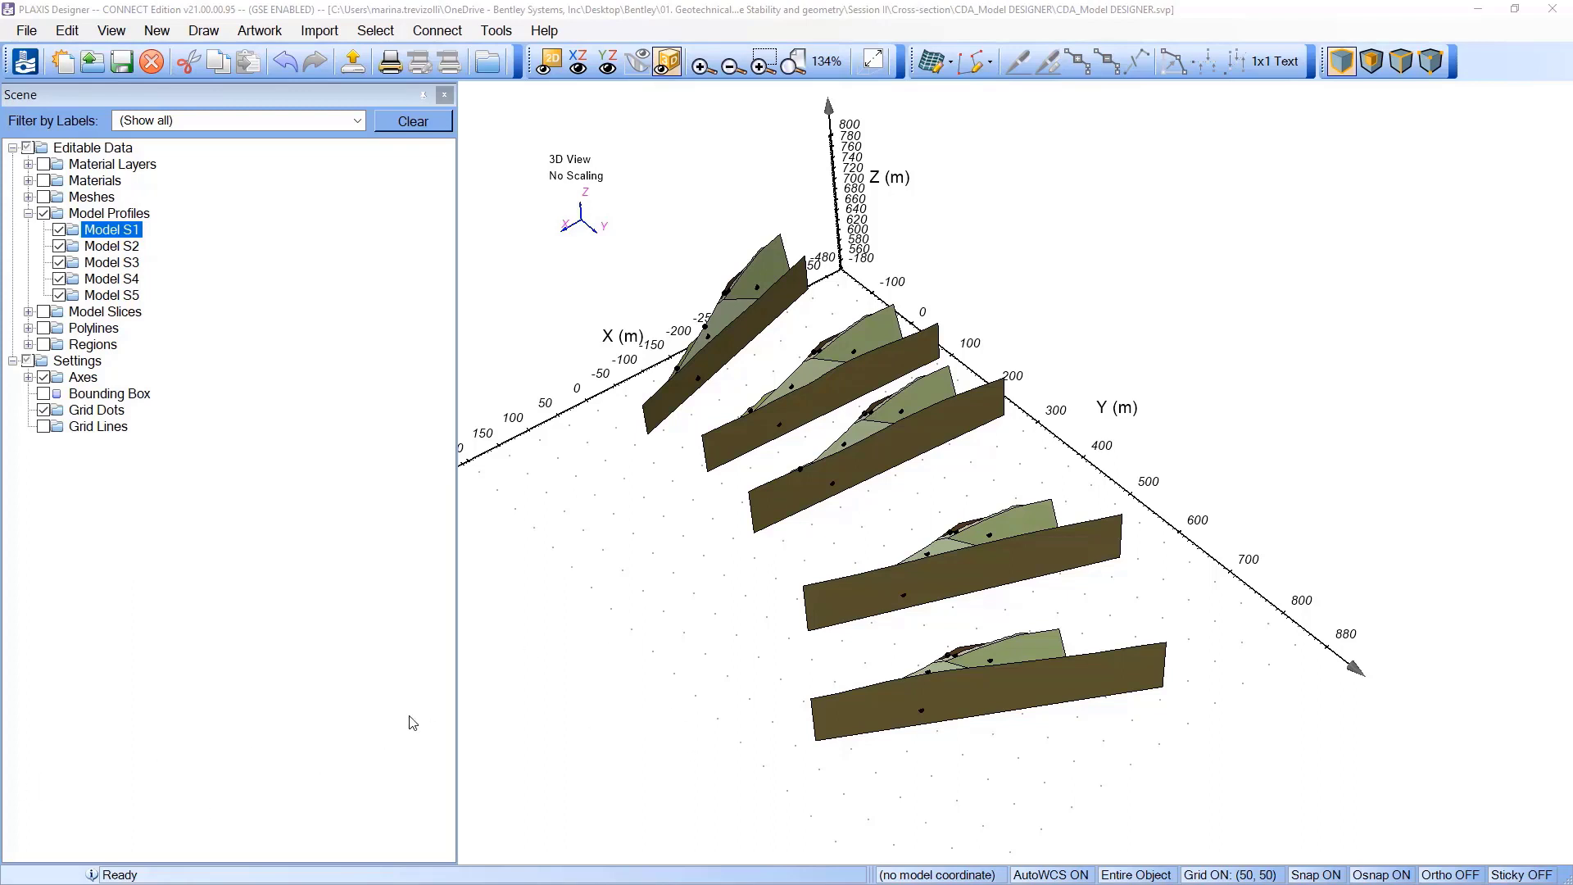
# Step: In the CDA_Model DESIGNER model, import the S6 SOILVISION model as a 2D model profile
pyautogui.scroll(-1, 701, 716)
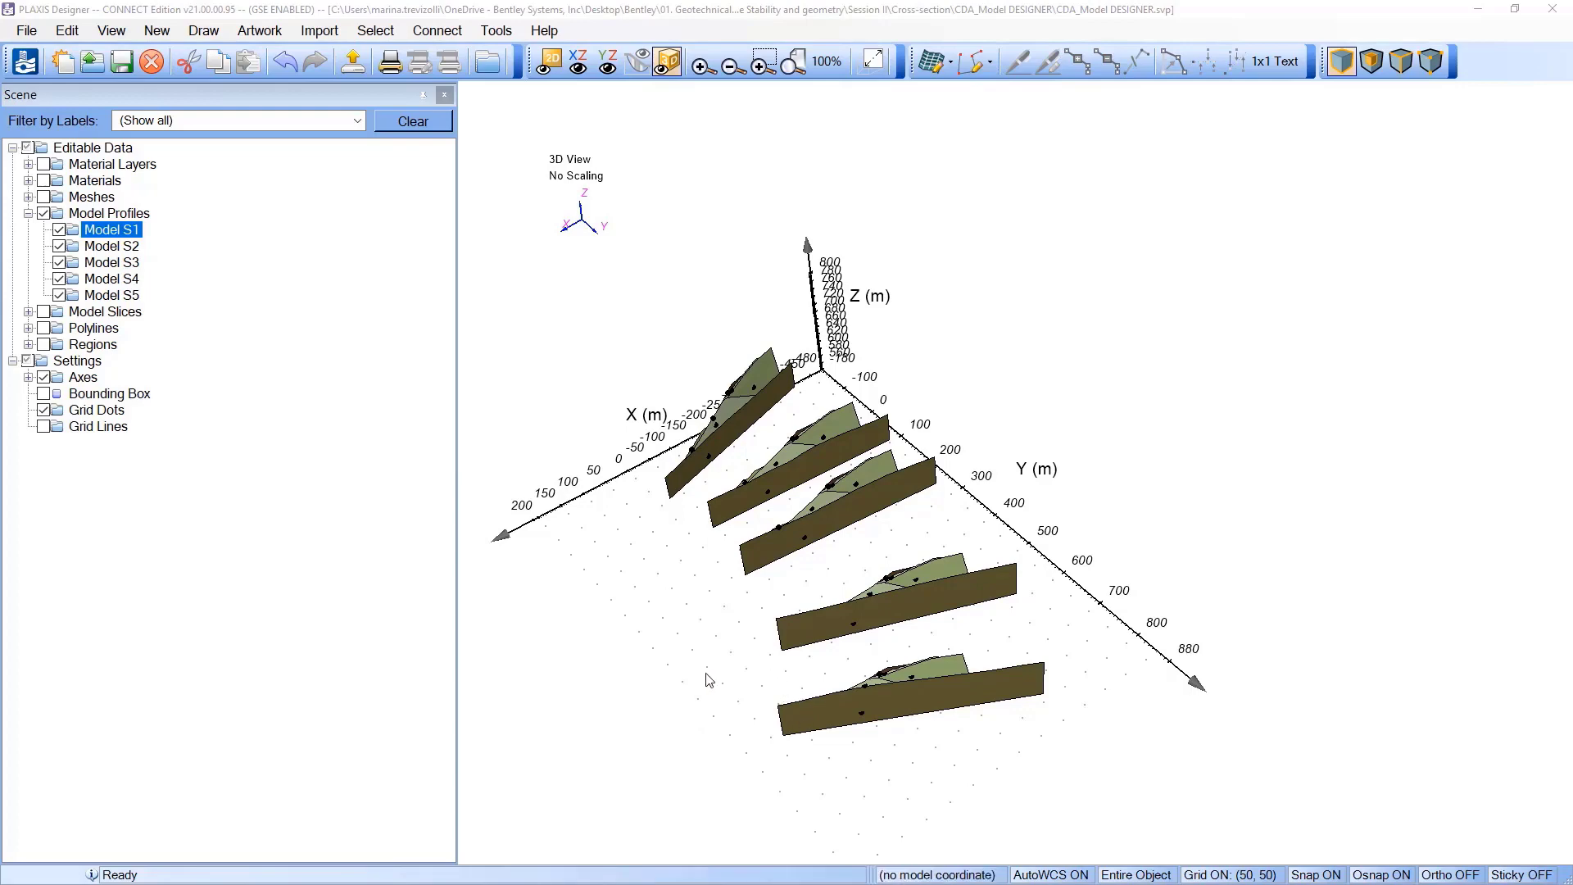
pyautogui.moveTo(730, 689); pyautogui.dragTo(719, 611)
pyautogui.scroll(3, 720, 616)
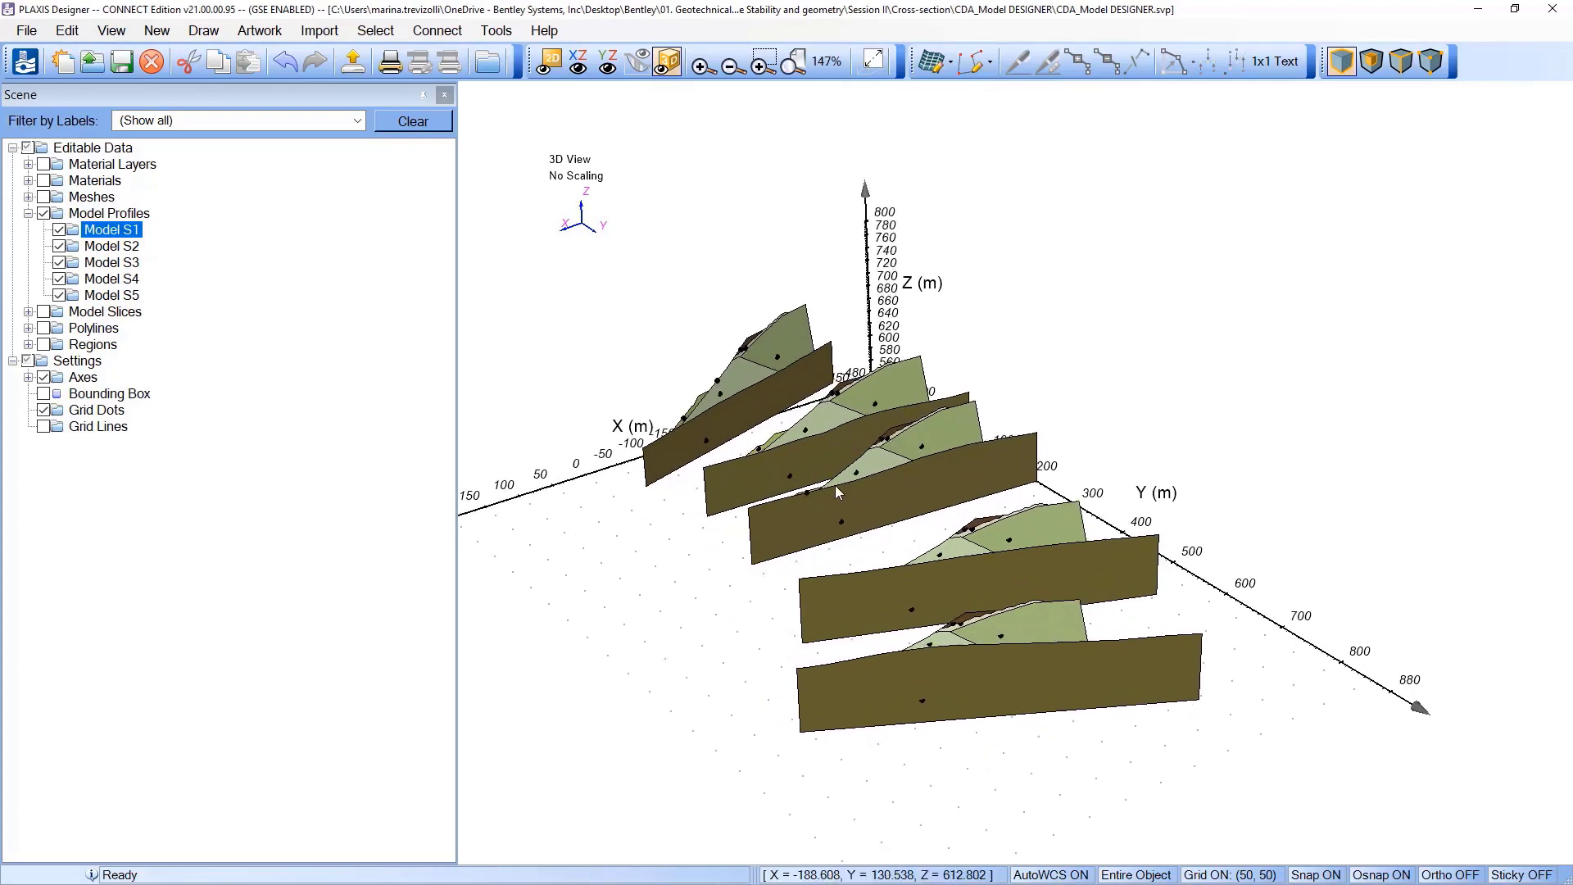
pyautogui.moveTo(854, 654); pyautogui.dragTo(836, 700)
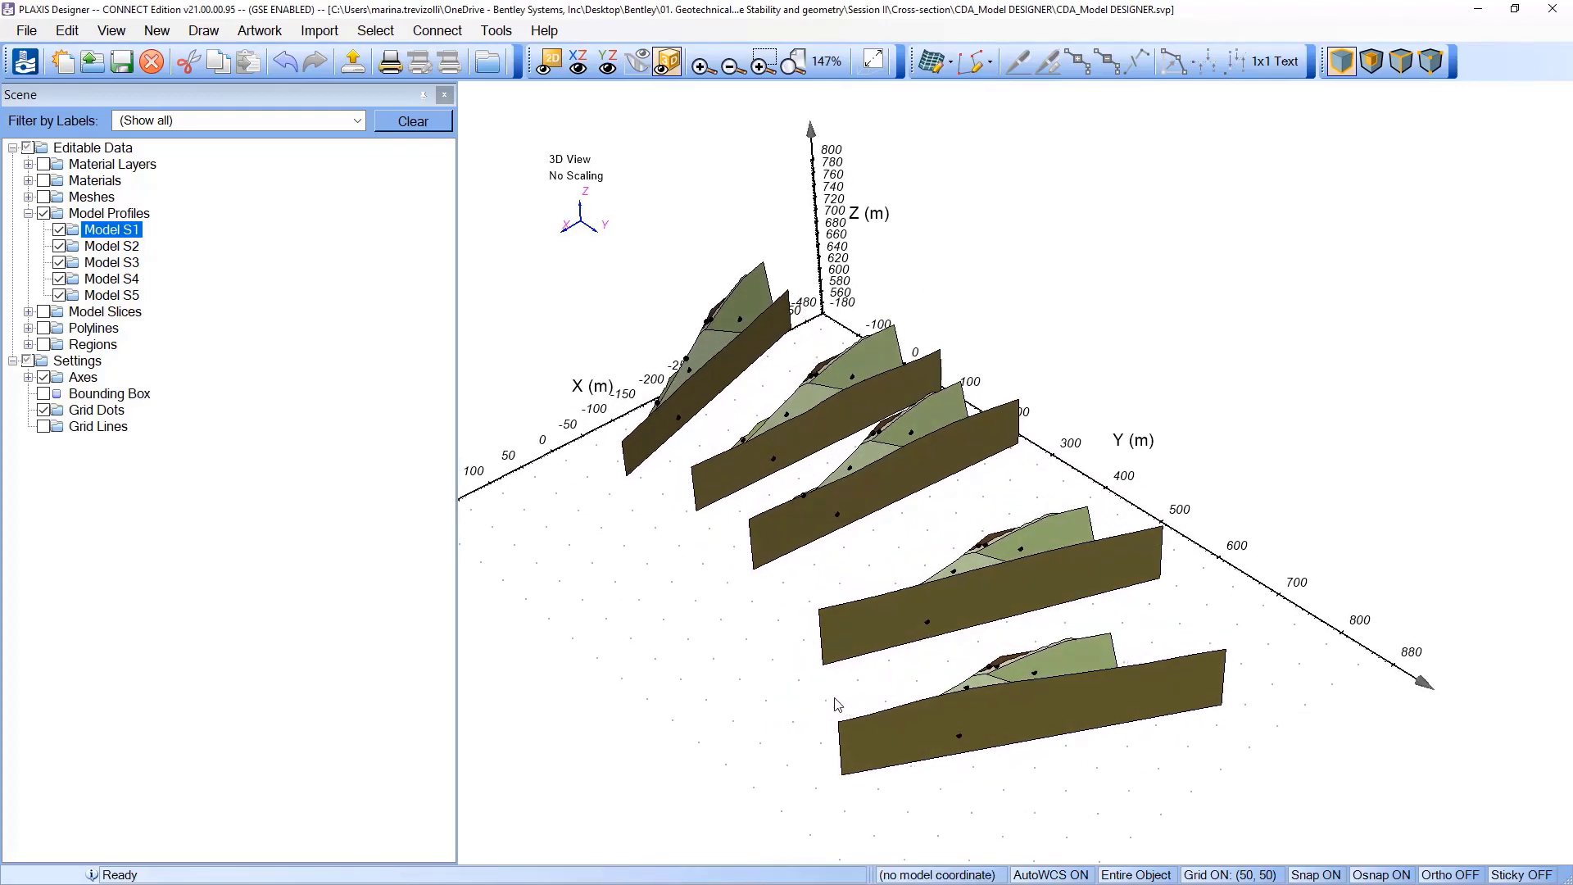
pyautogui.click(338, 31)
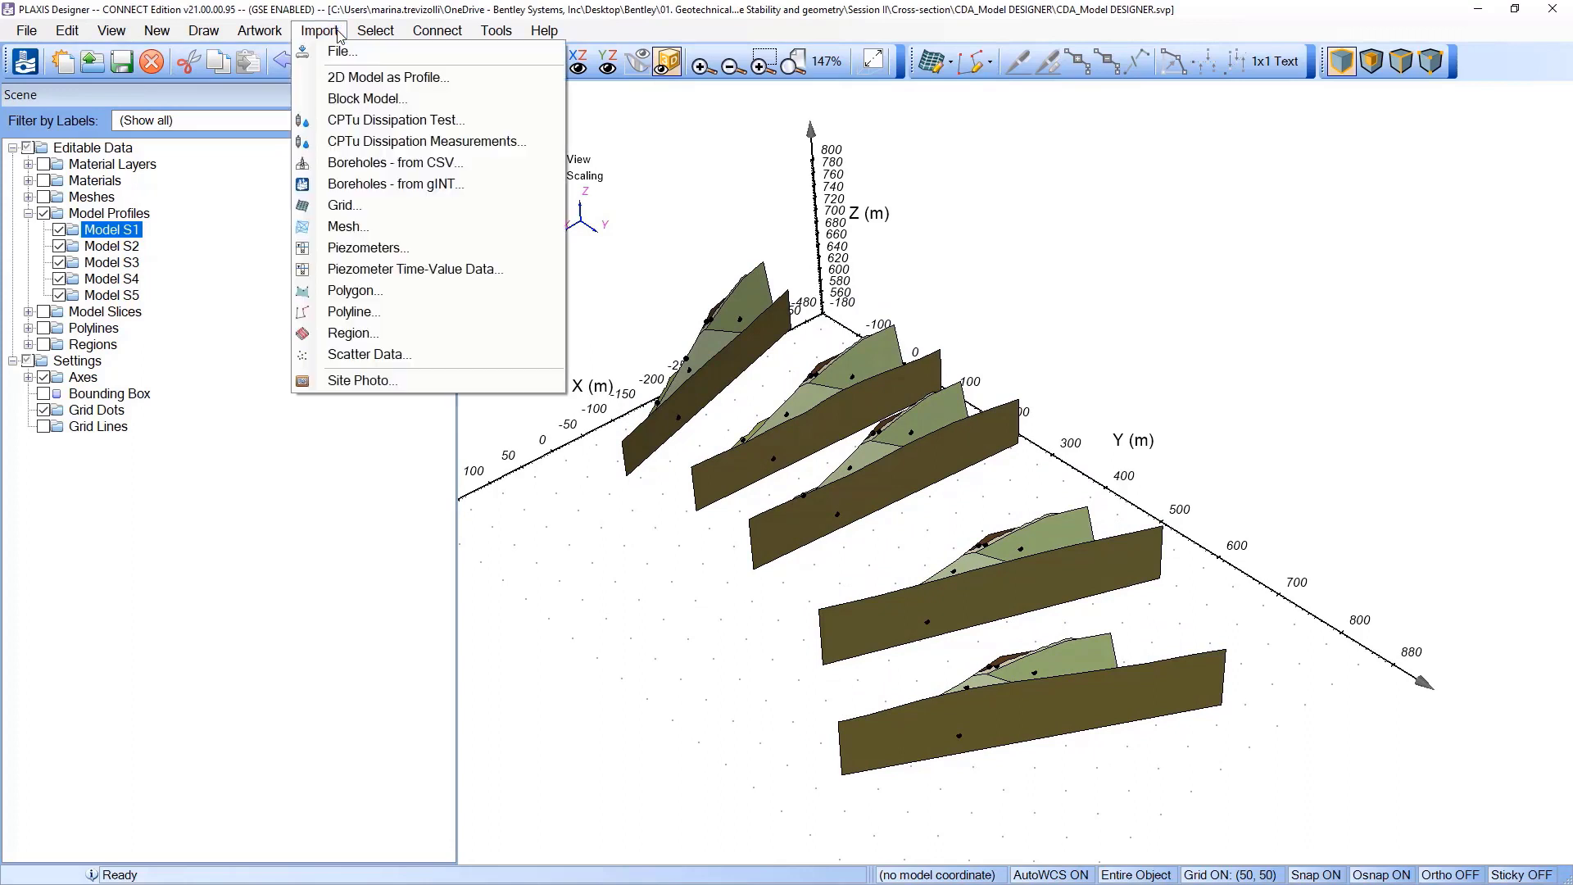
pyautogui.click(372, 79)
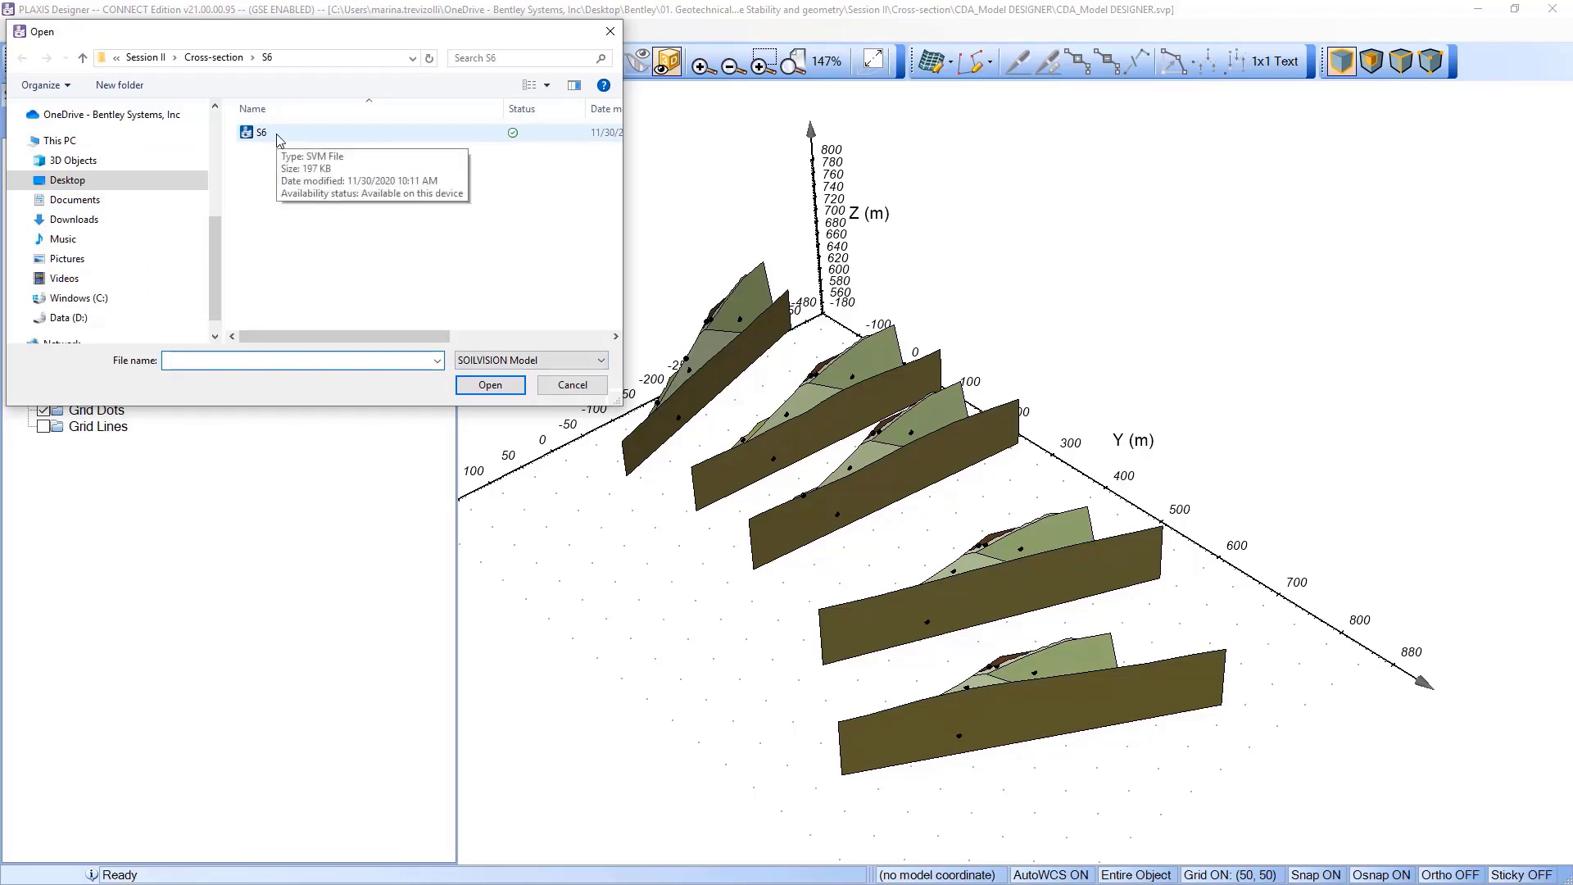
pyautogui.doubleClick(278, 140)
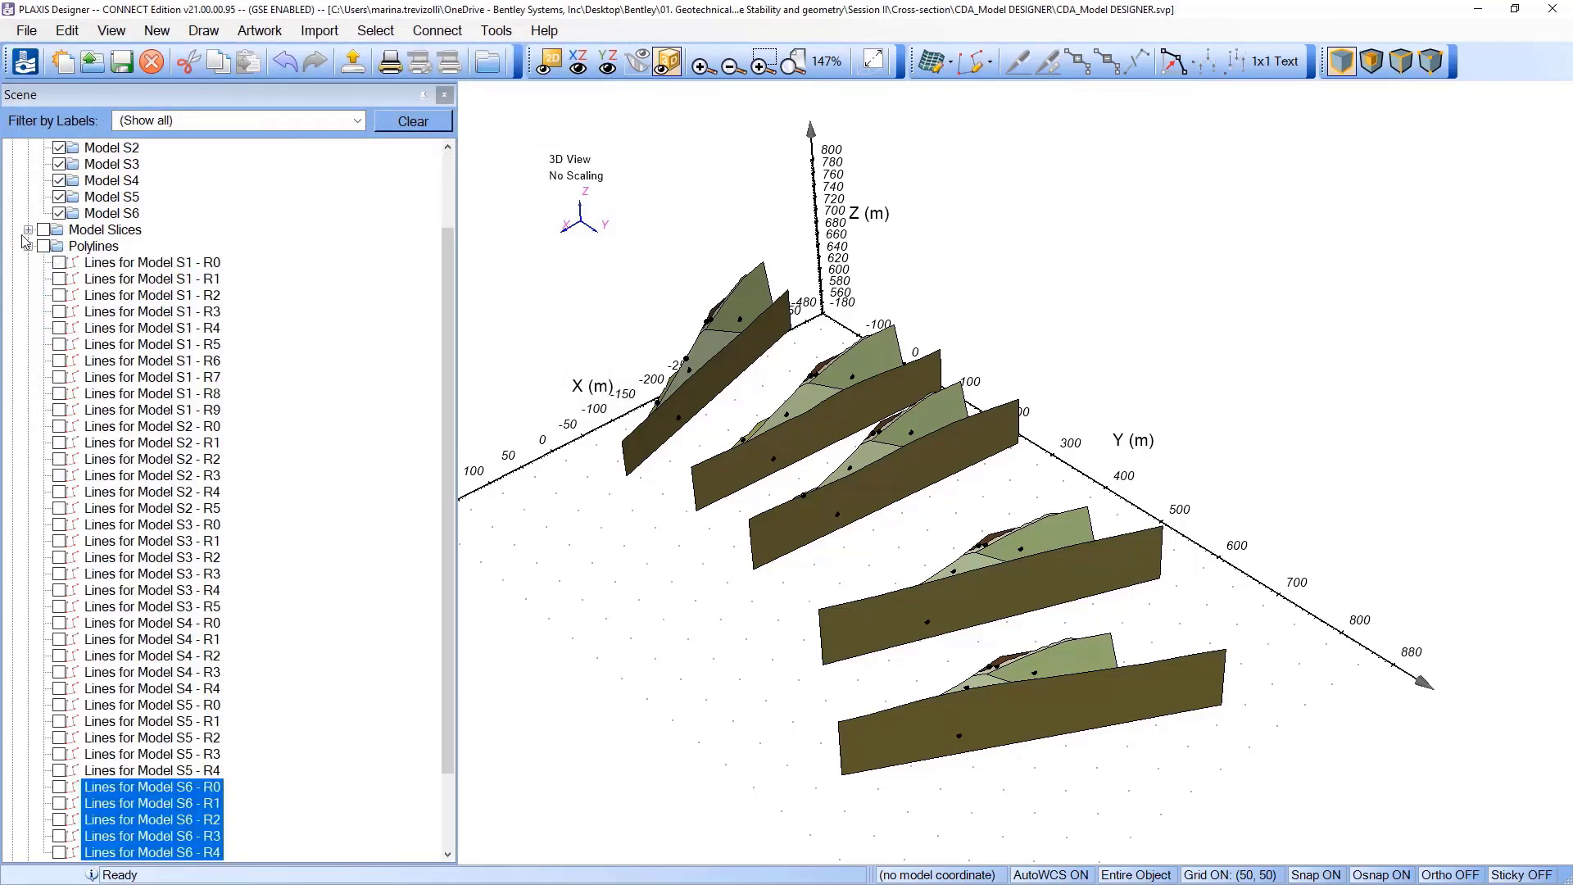
pyautogui.click(28, 246)
# Step: Position the Model S6 profile in plan with its origin point at (100, -100) and second point at (-300, -250)
pyautogui.click(125, 312)
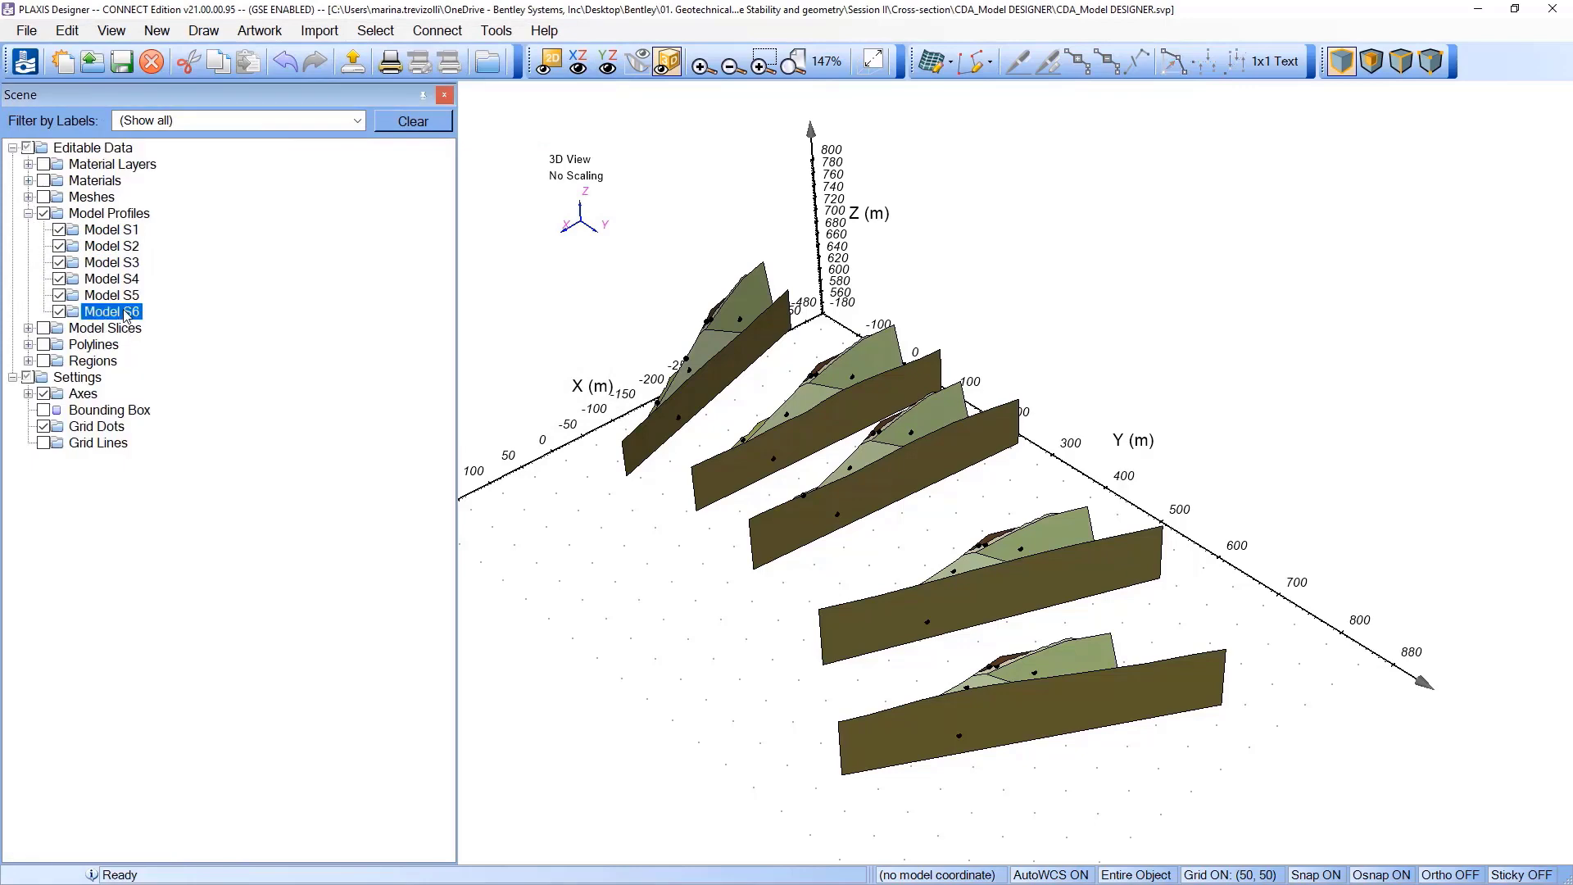
pyautogui.rightClick(125, 314)
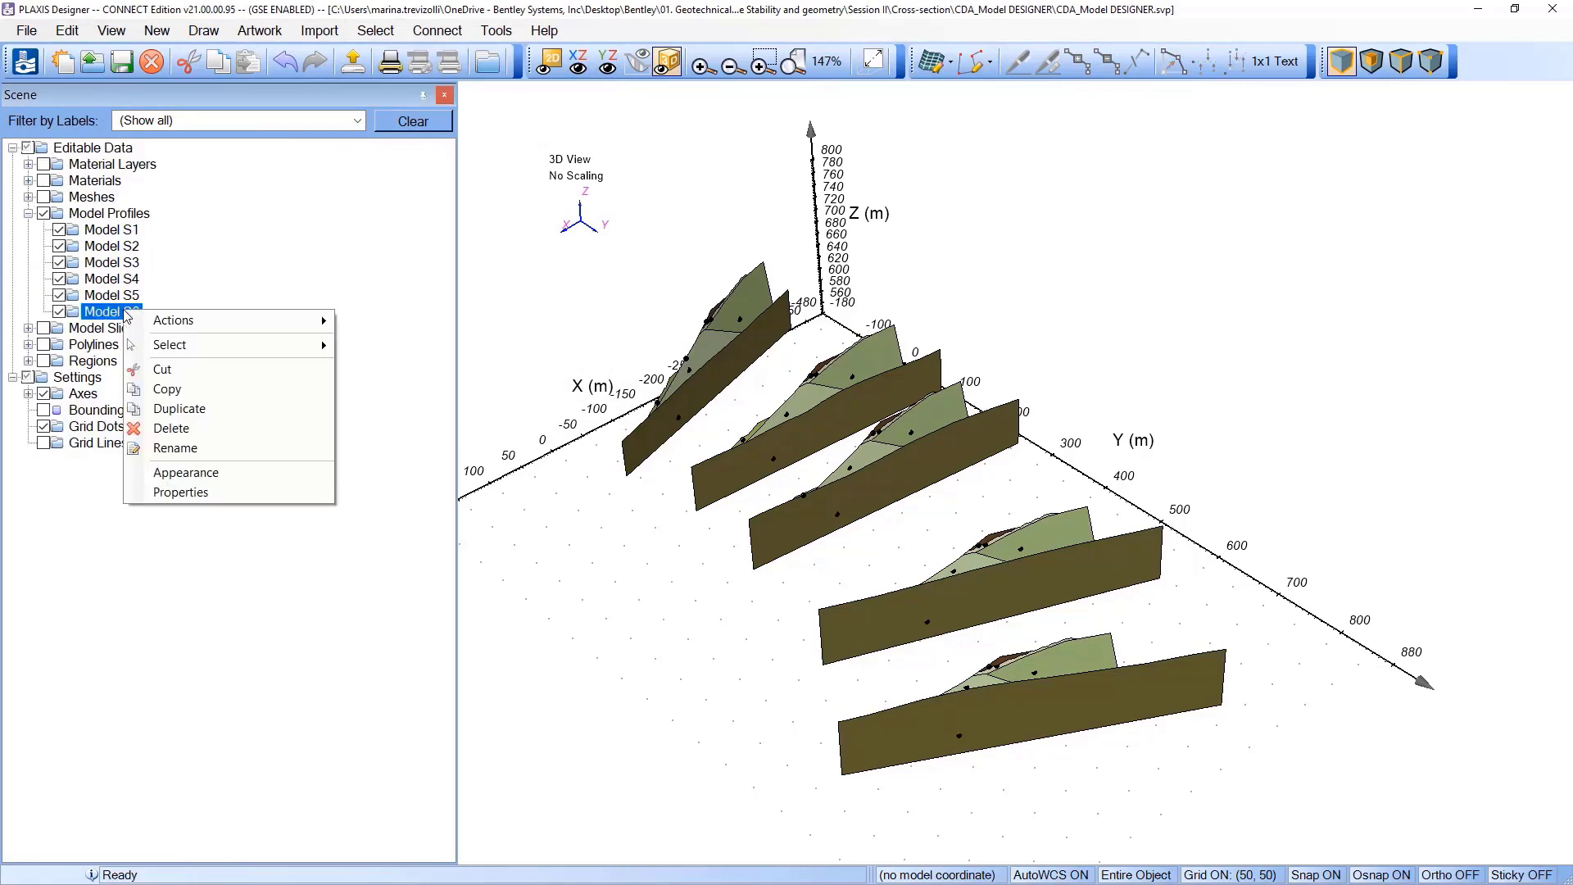
pyautogui.click(180, 492)
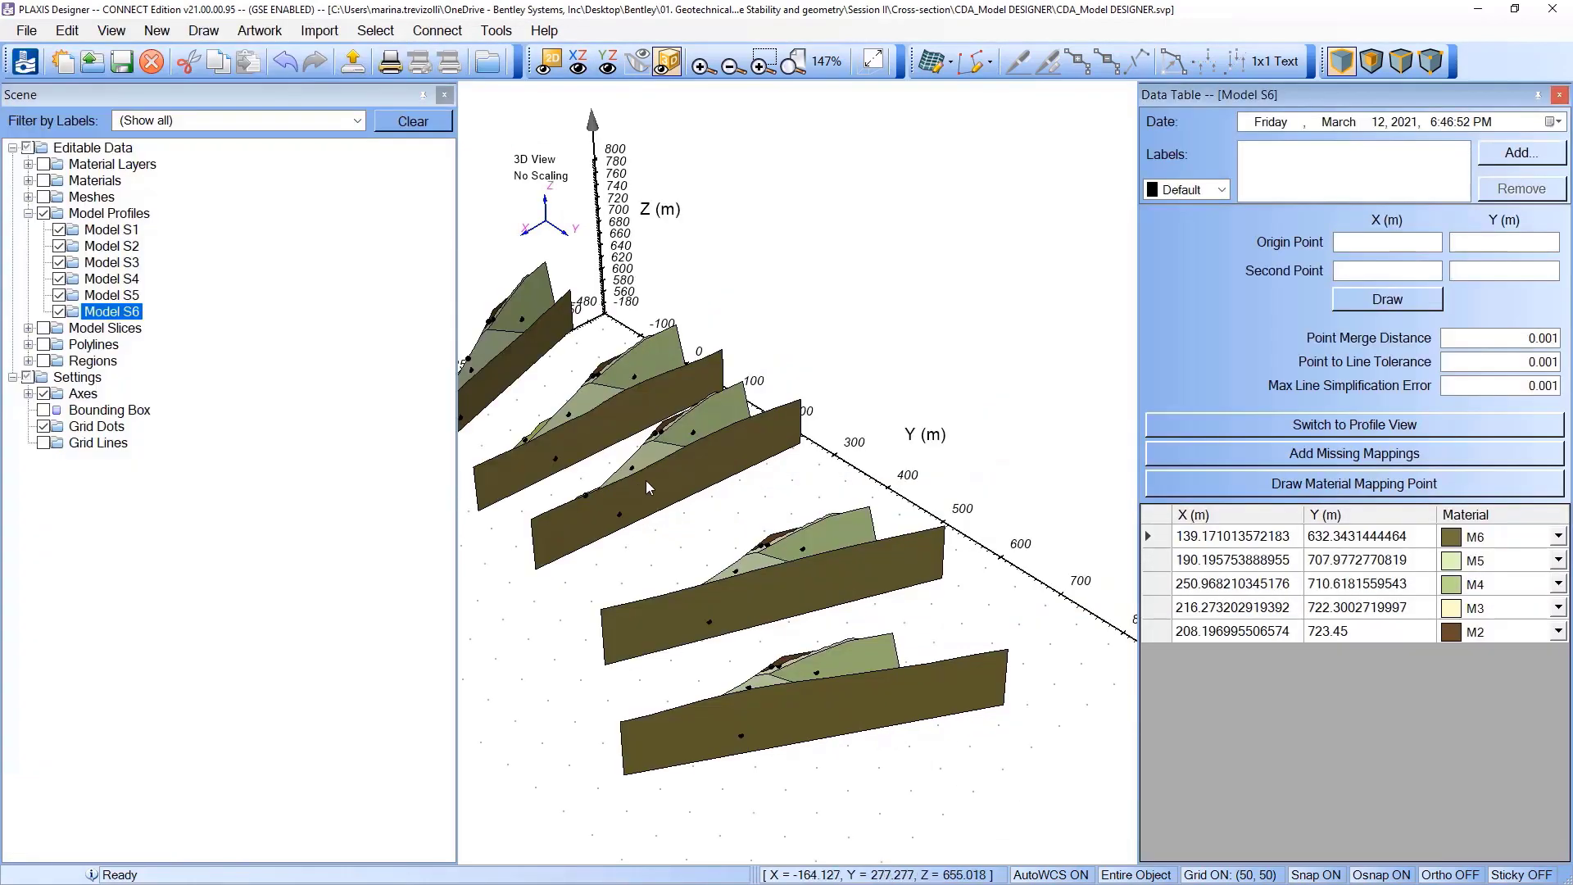
pyautogui.moveTo(718, 515); pyautogui.dragTo(762, 601, button='middle')
pyautogui.scroll(-1, 686, 567)
pyautogui.click(1353, 301)
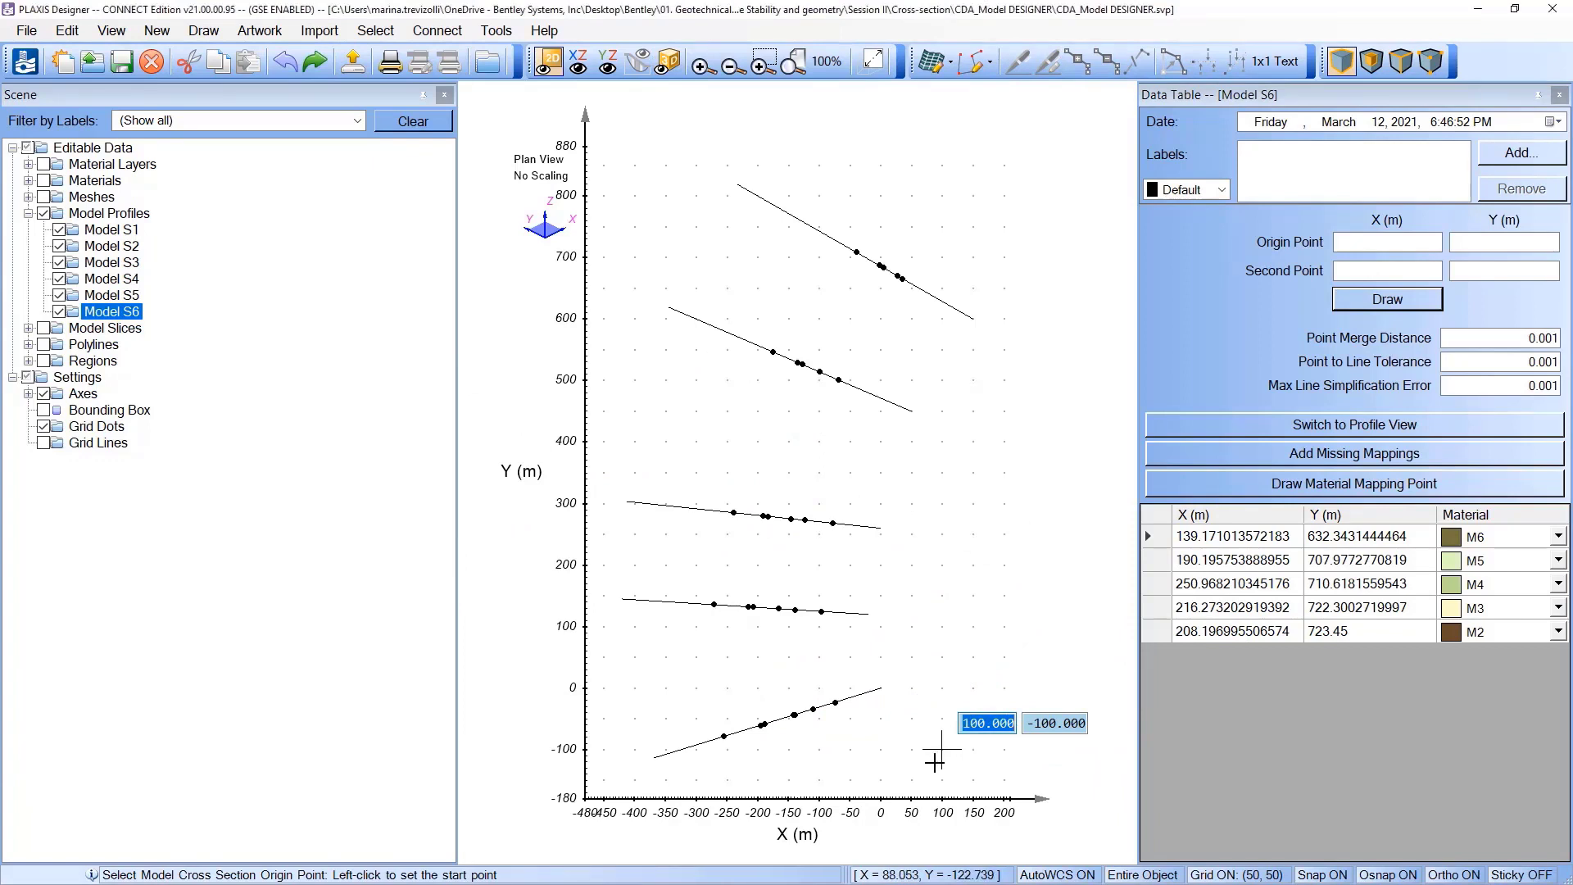
pyautogui.click(936, 758)
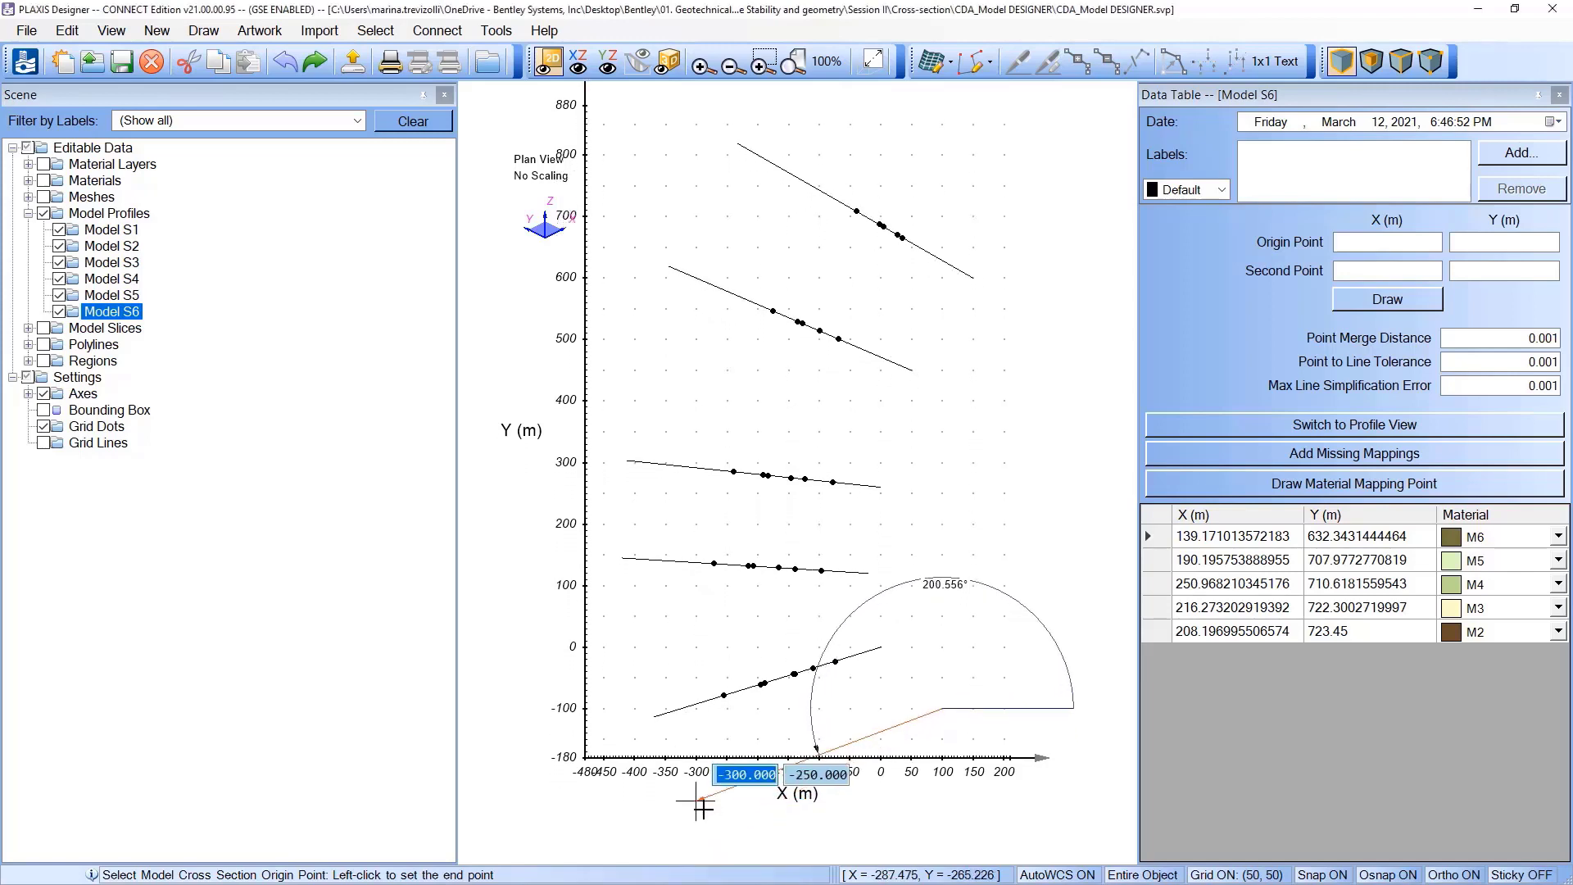
pyautogui.press('Return')
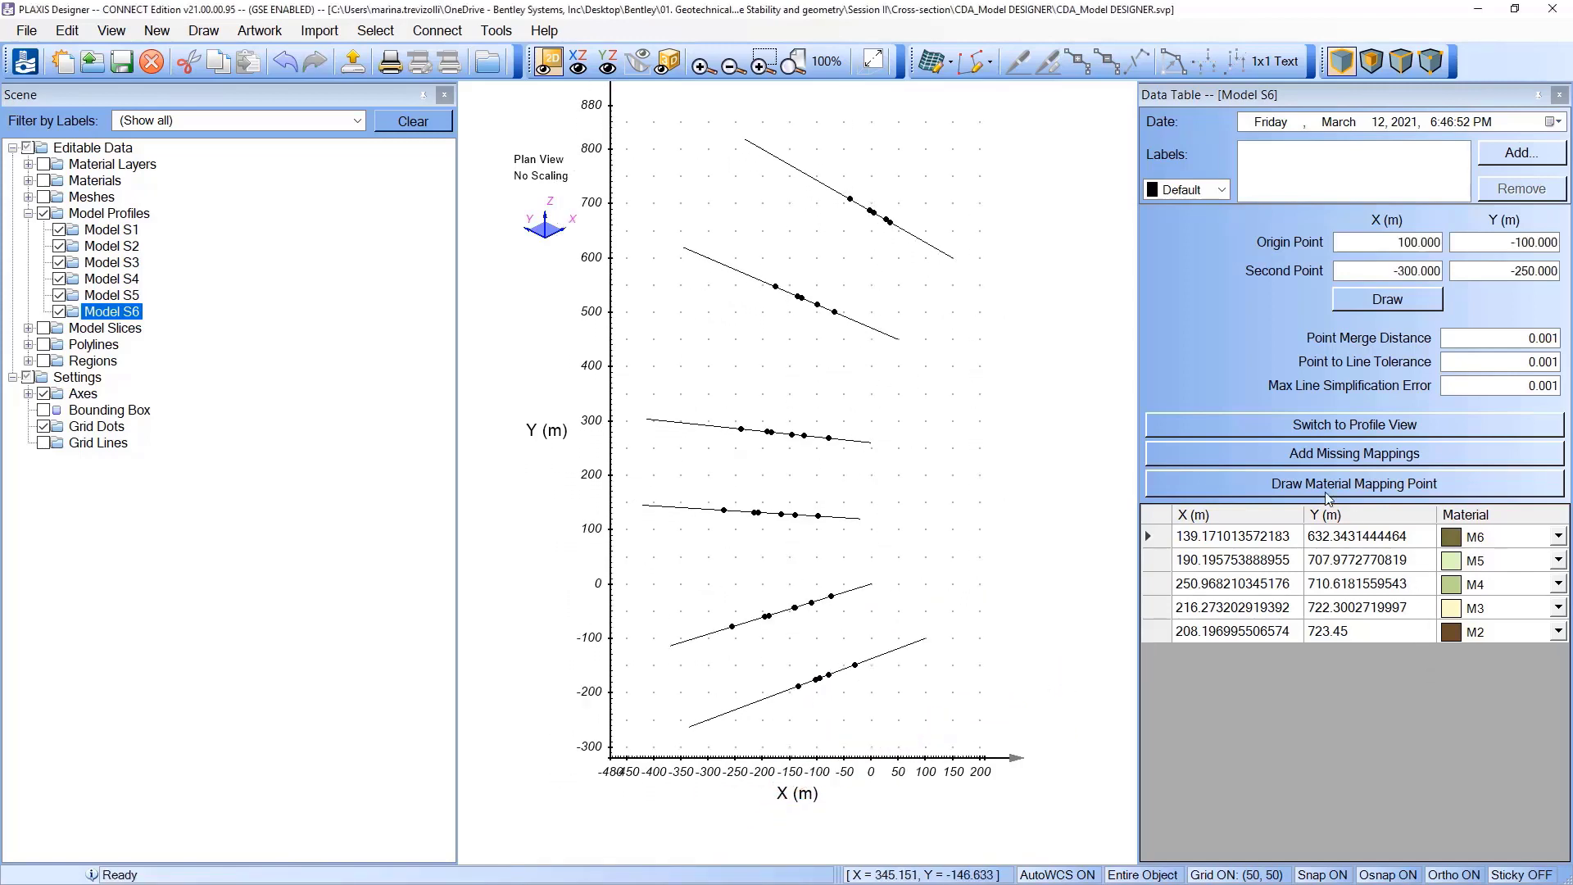
# Step: Examine the placed Model S6 profile alongside the other profiles in 3D and close its data table
pyautogui.click(667, 64)
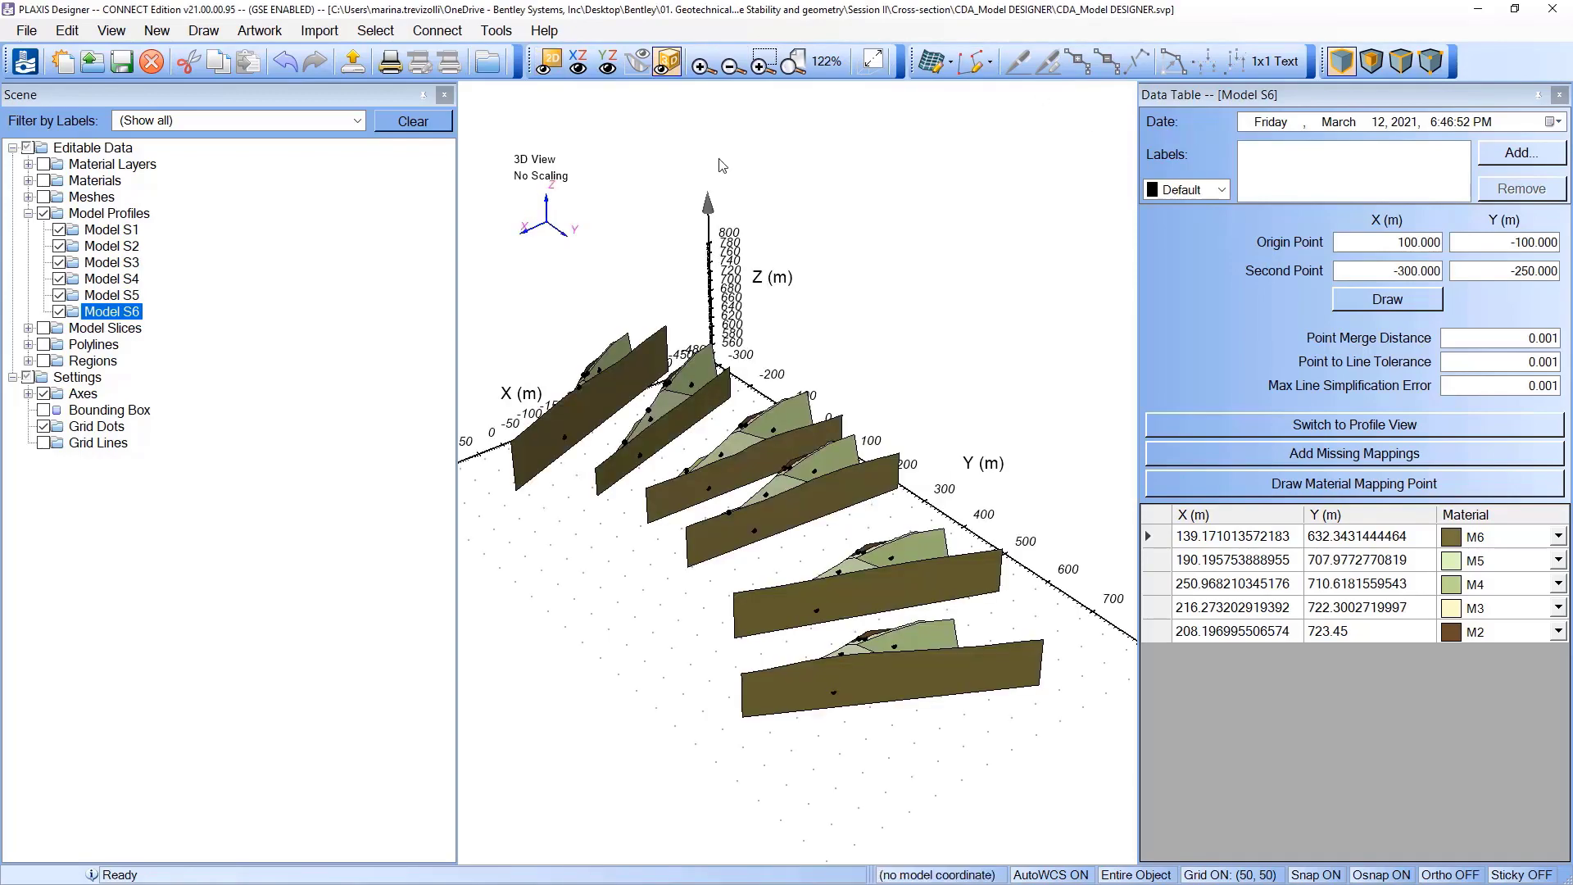
pyautogui.moveTo(843, 681); pyautogui.dragTo(862, 540)
pyautogui.scroll(5, 704, 471)
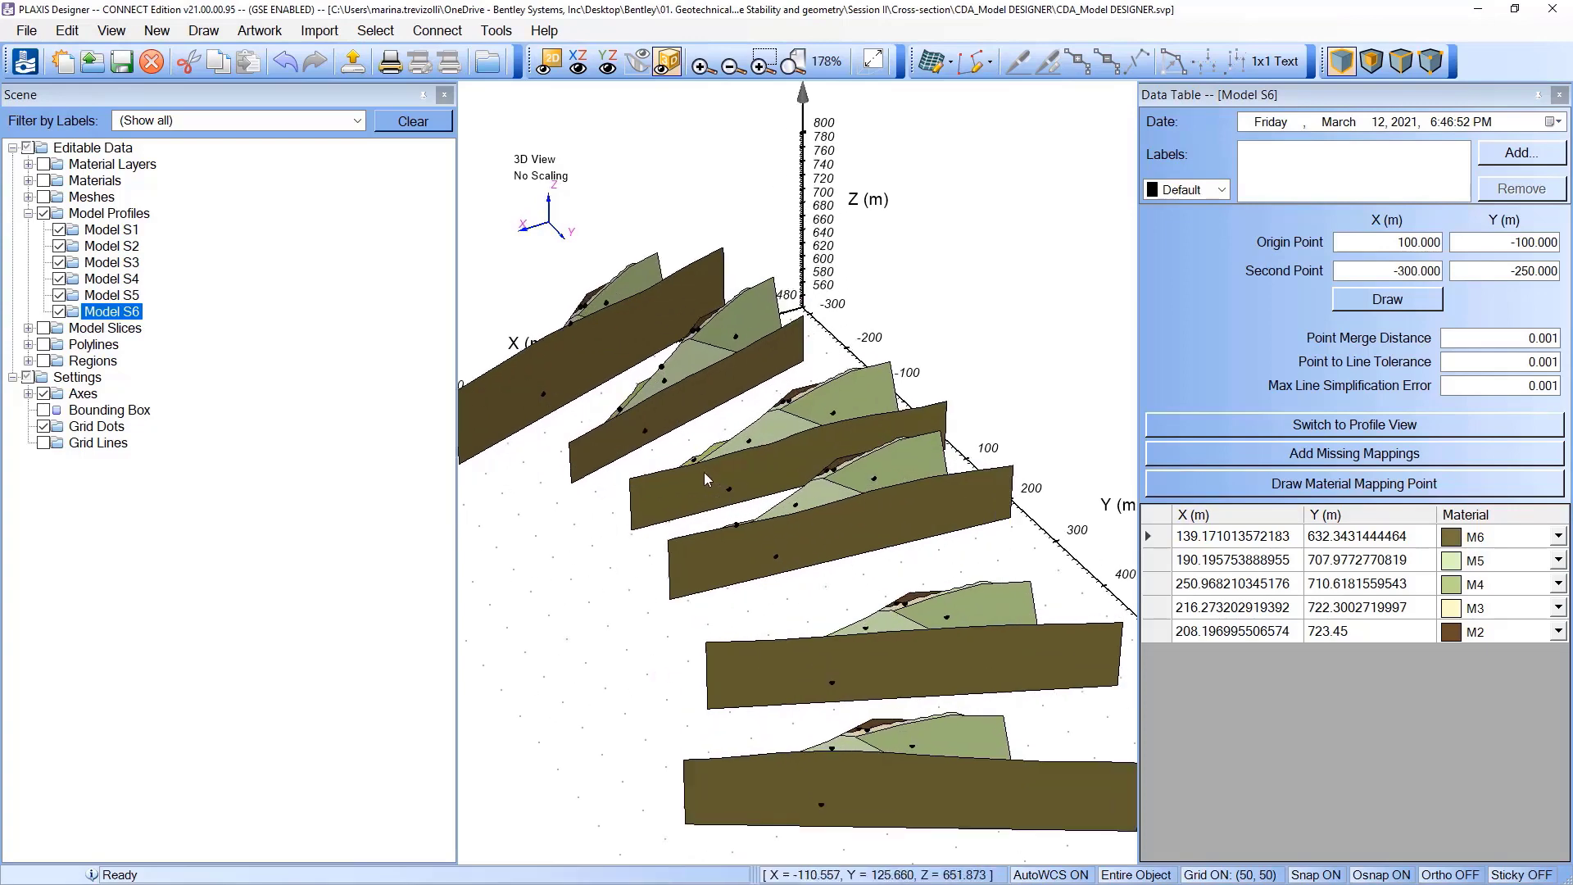
pyautogui.moveTo(697, 443); pyautogui.dragTo(707, 463)
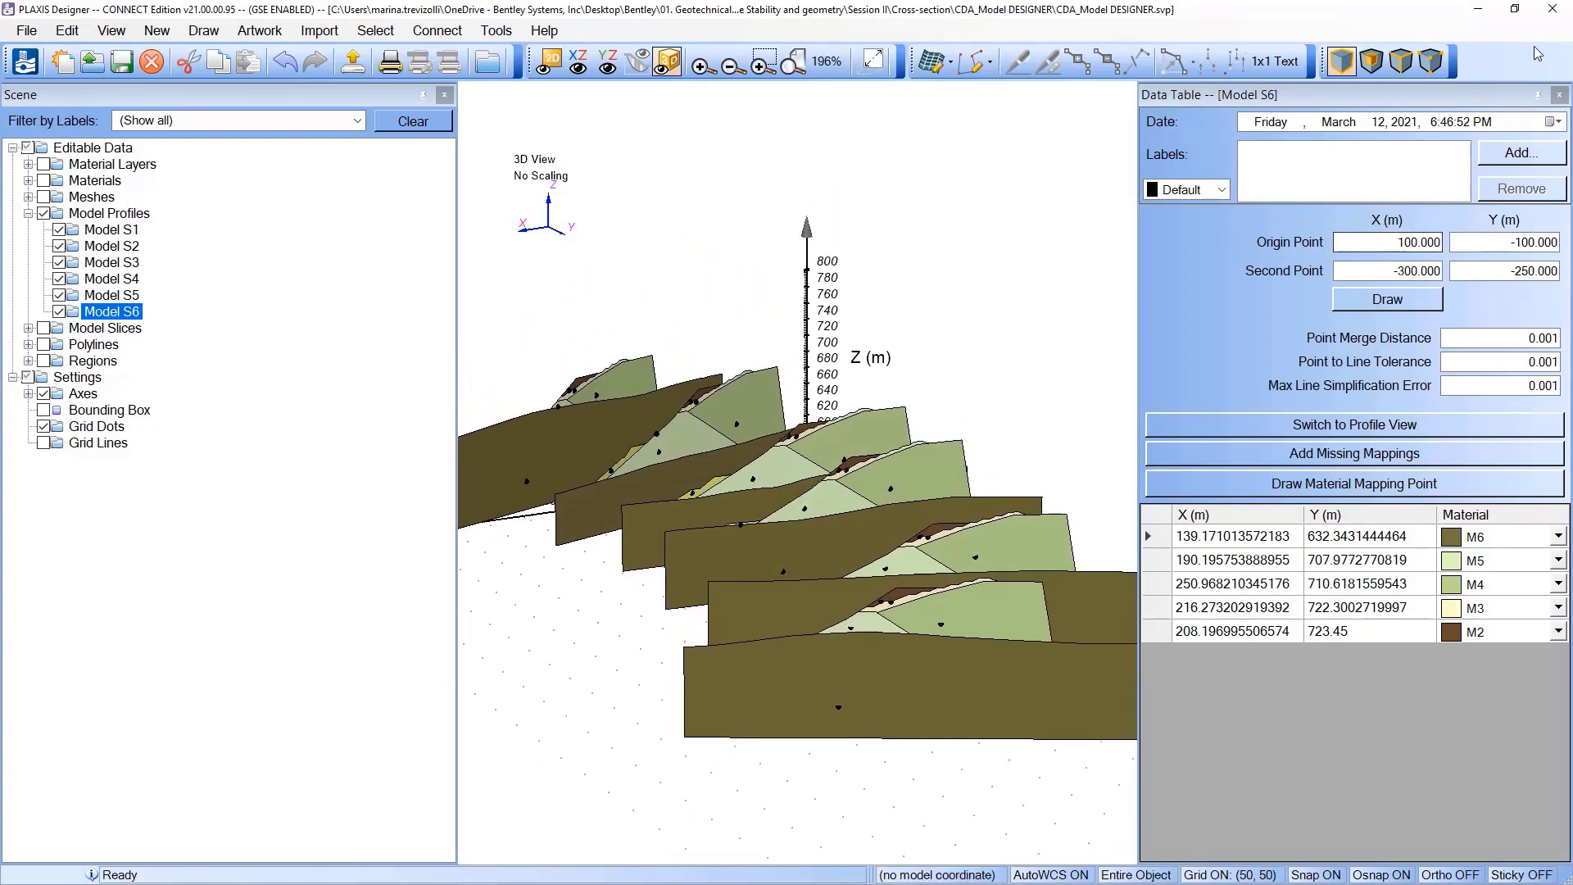
pyautogui.click(1559, 95)
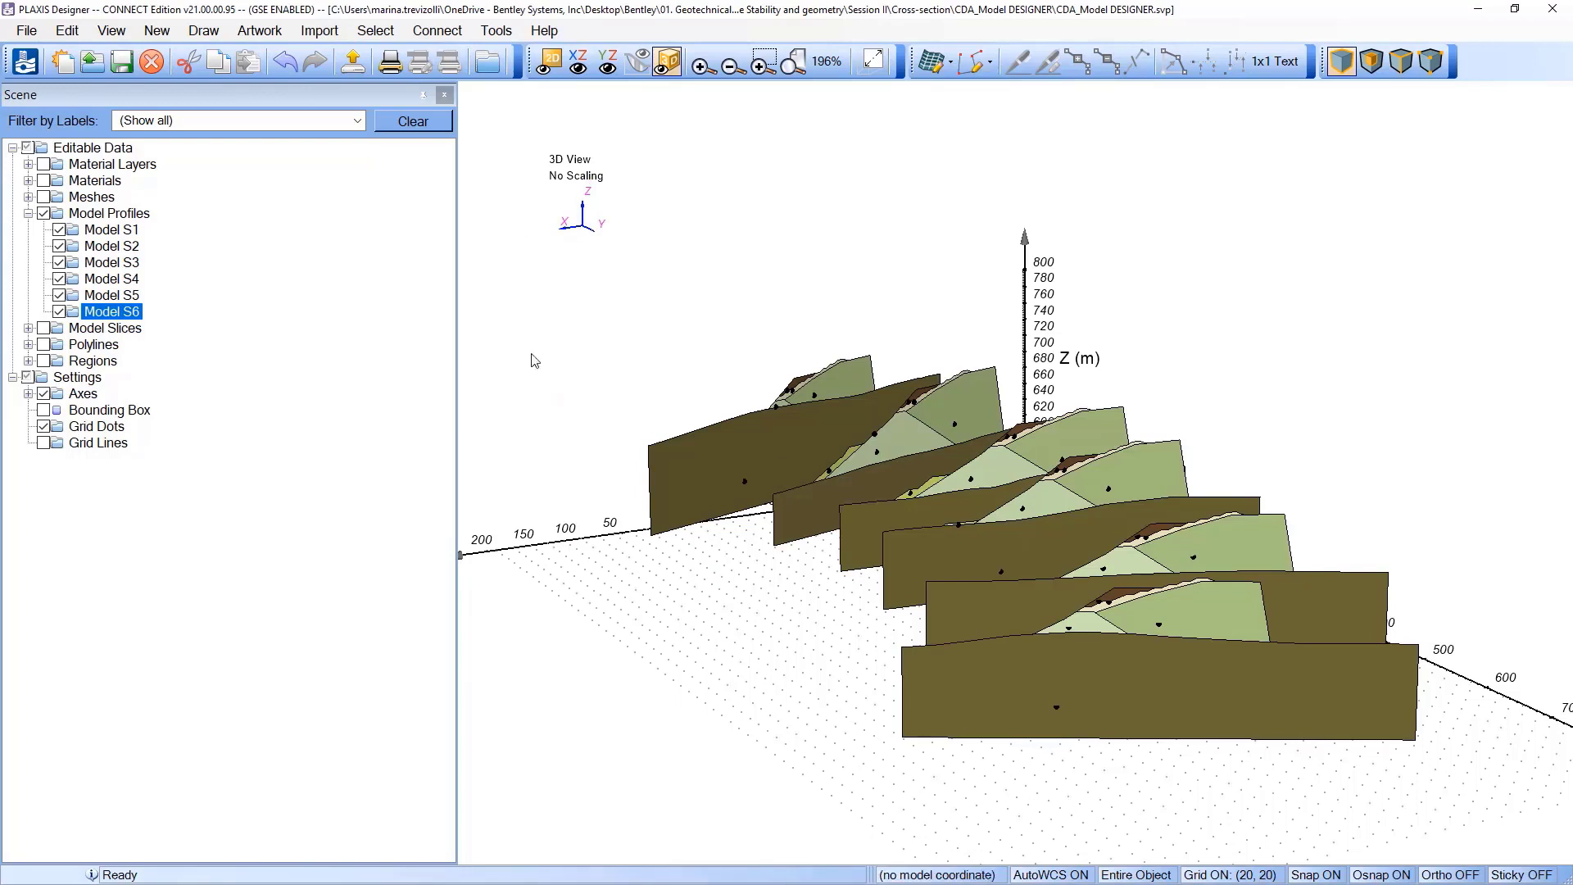
# Step: Generate virtual boreholes and fence panels for all the model profiles, S1 to S6
pyautogui.click(107, 215)
pyautogui.rightClick(105, 220)
pyautogui.moveTo(126, 238)
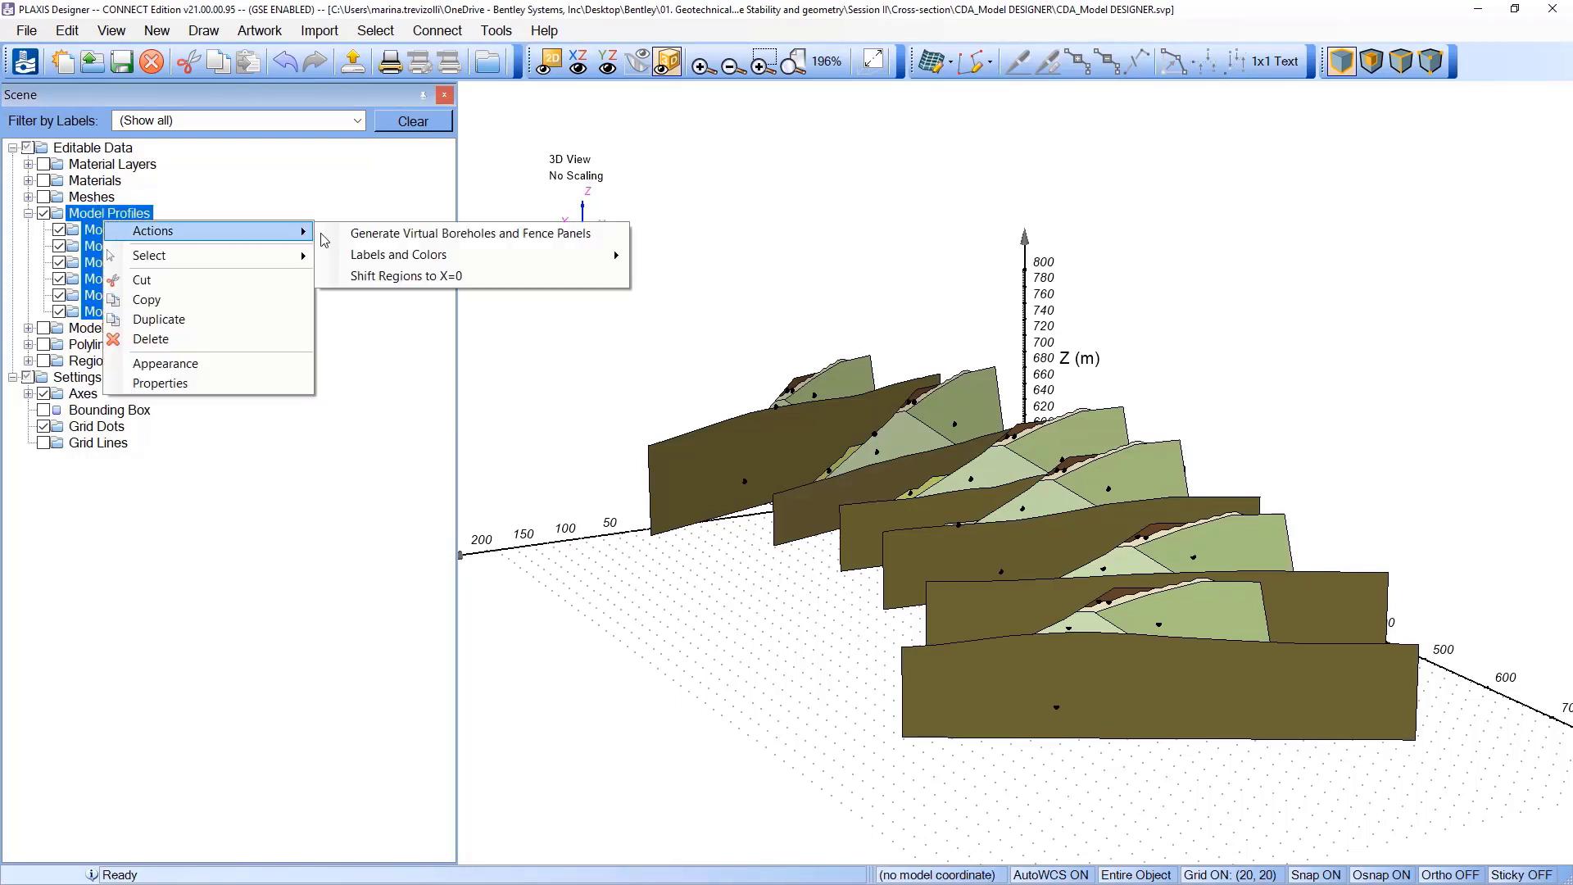
pyautogui.click(520, 234)
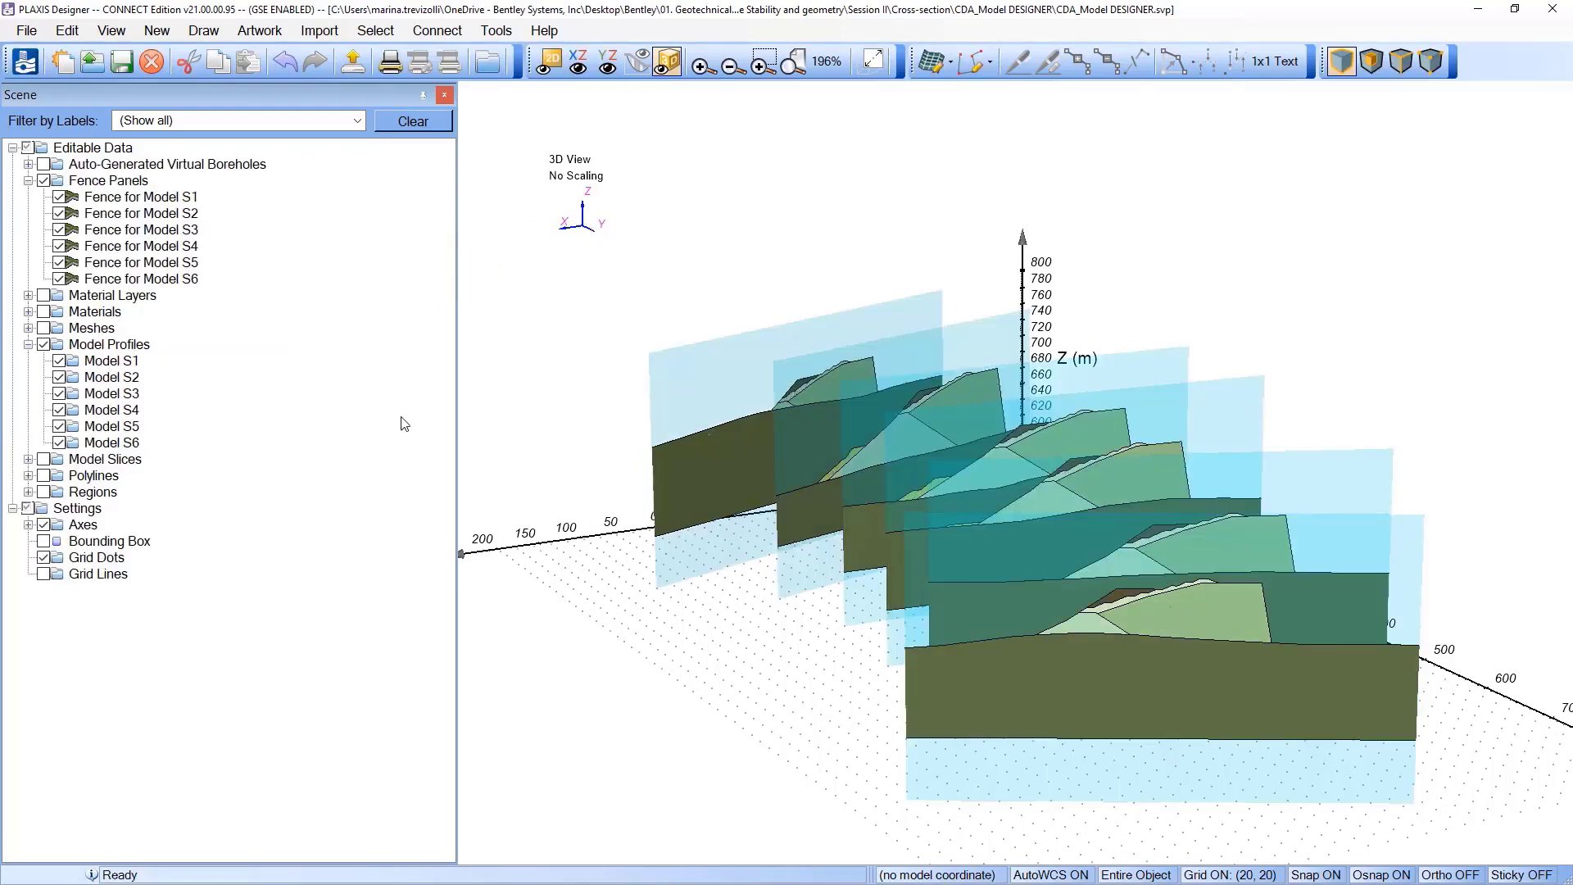
# Step: Examine the fence panels for Models S1 to S6 from several angles in the 3D view
pyautogui.moveTo(695, 627); pyautogui.dragTo(796, 710, button='middle')
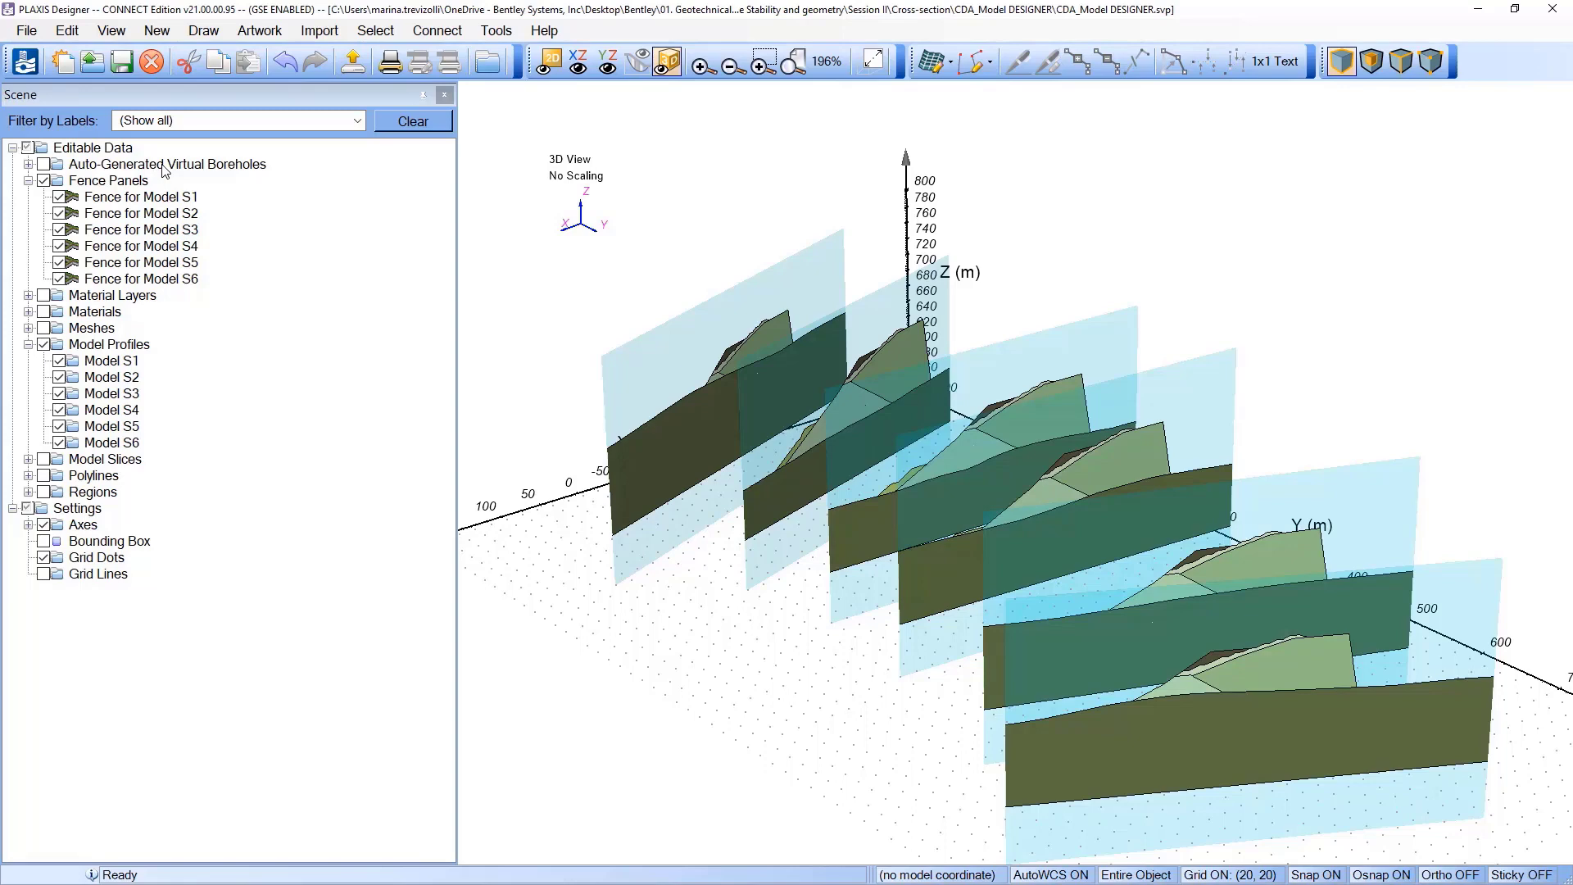
pyautogui.moveTo(660, 631); pyautogui.dragTo(998, 725, button='middle')
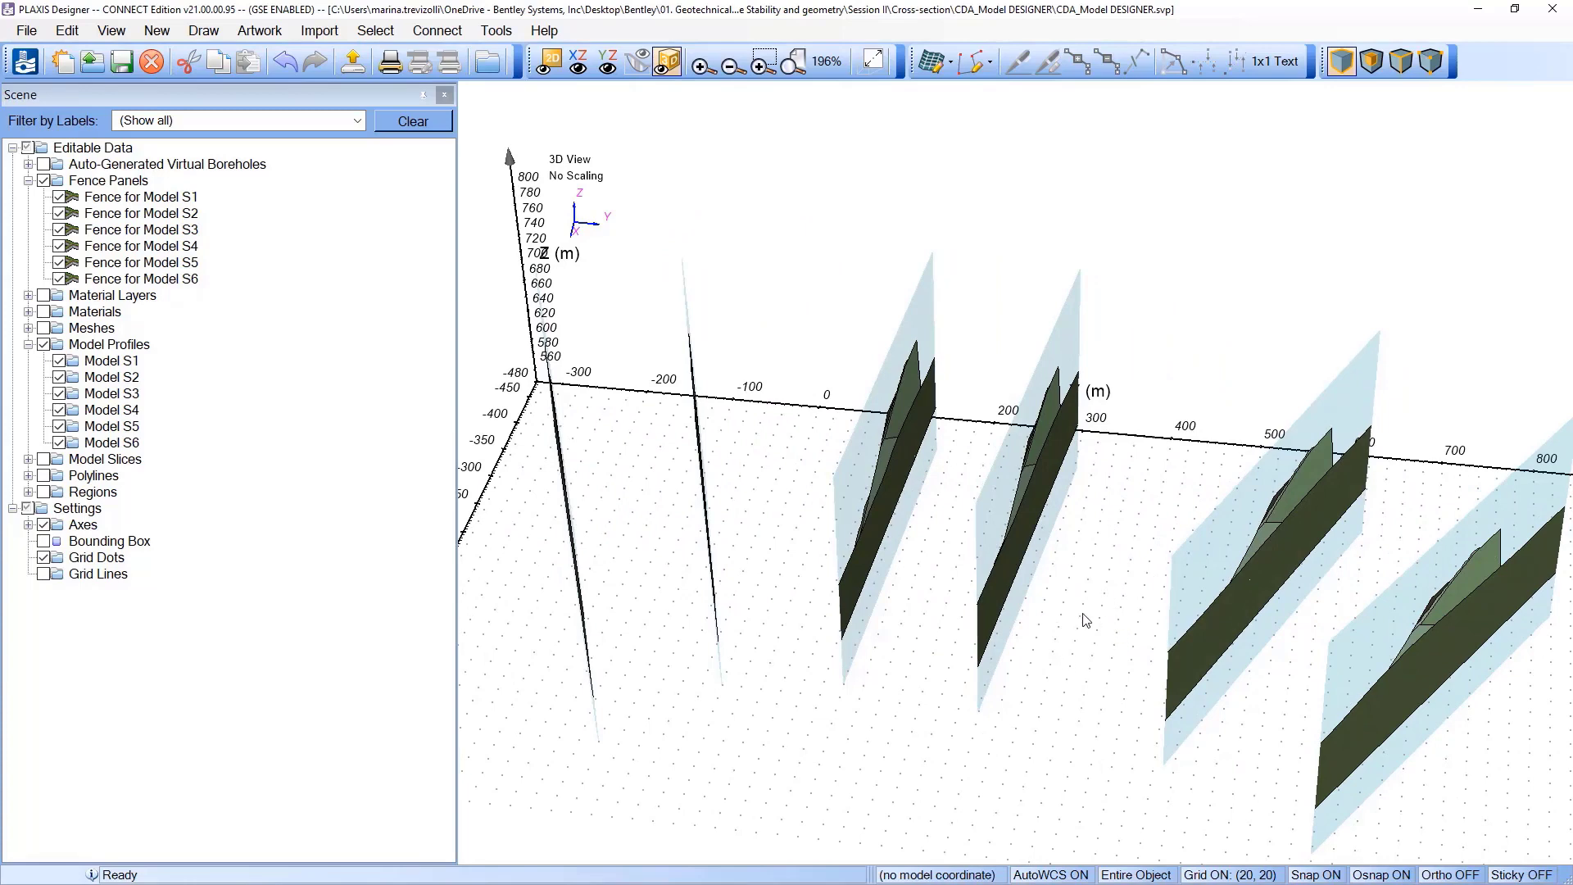
pyautogui.moveTo(1106, 621); pyautogui.dragTo(830, 635, button='middle')
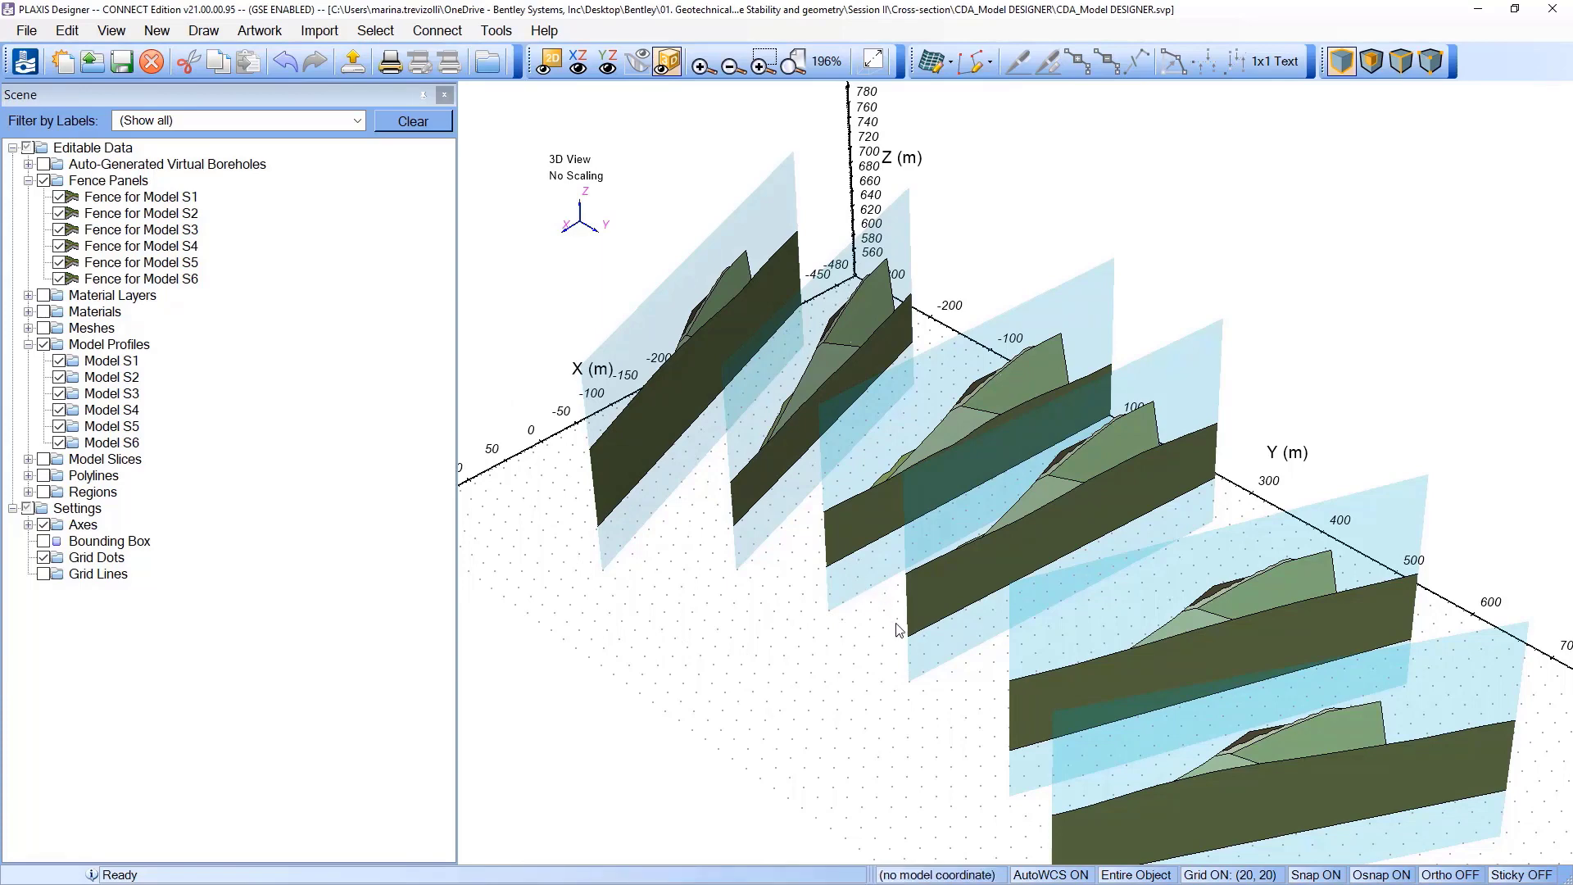
pyautogui.scroll(-1, 895, 631)
pyautogui.scroll(1, 755, 571)
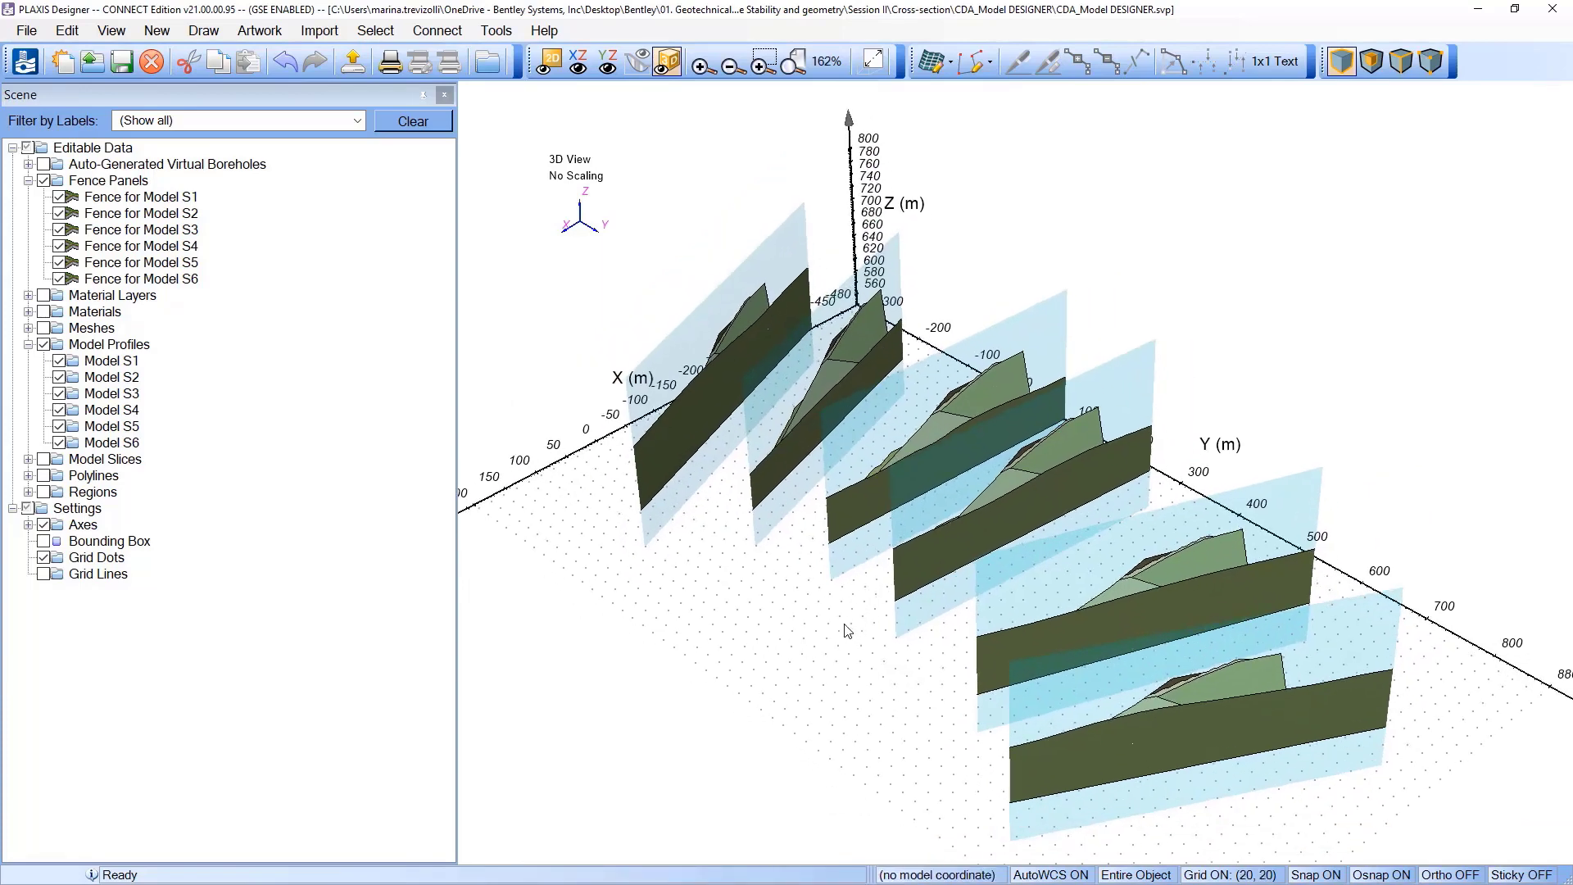
pyautogui.click(131, 182)
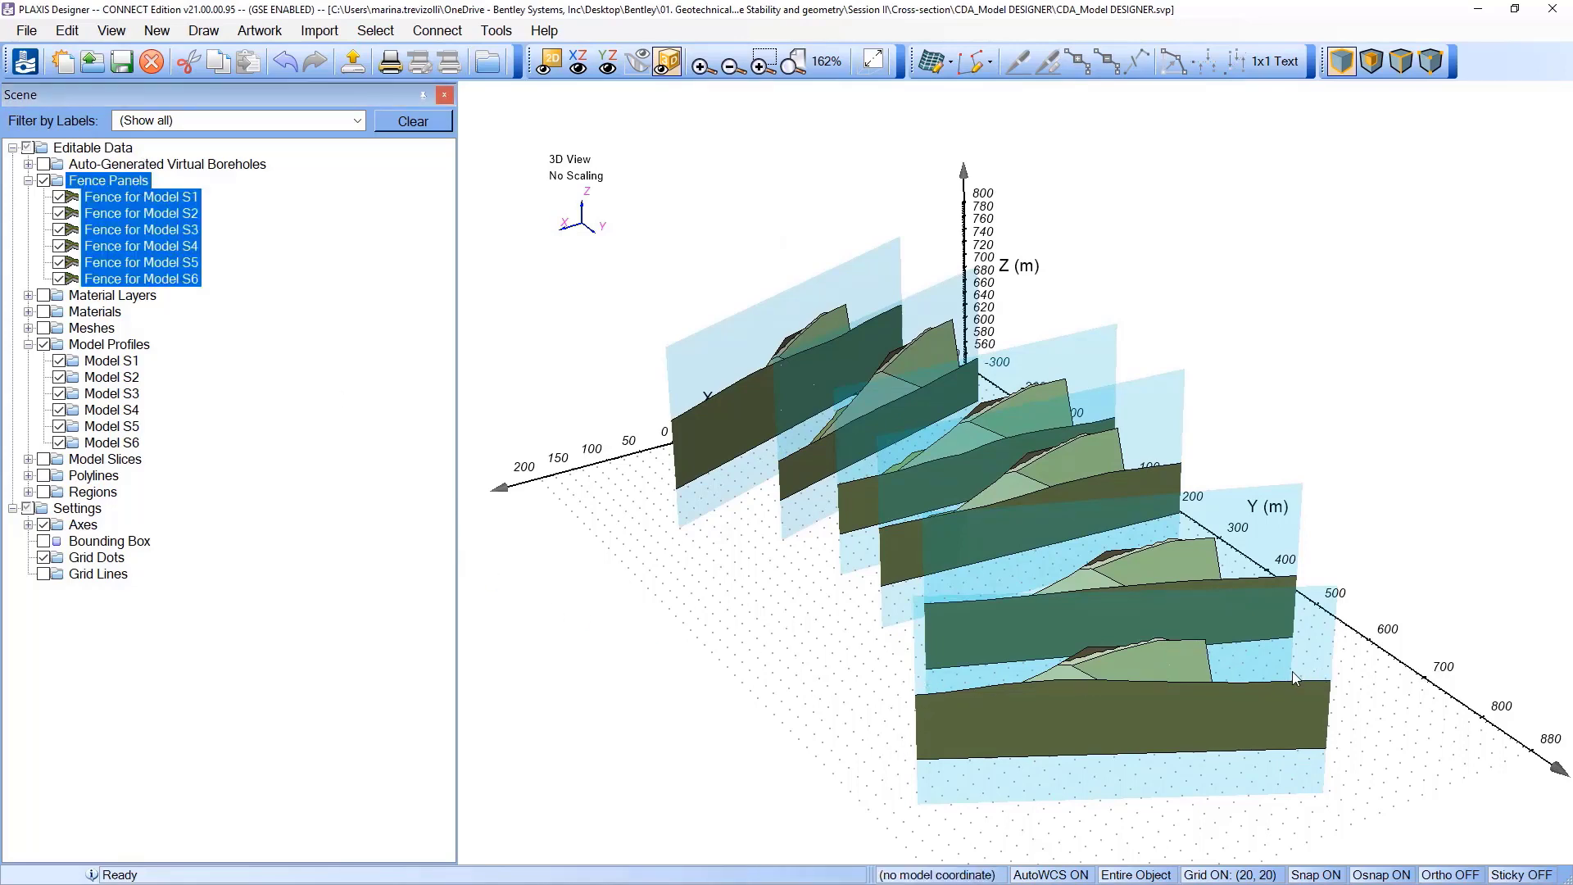
# Step: Show the first group of auto-generated virtual boreholes for Model S1 and inspect them along its cross-section
pyautogui.click(28, 164)
pyautogui.click(132, 168)
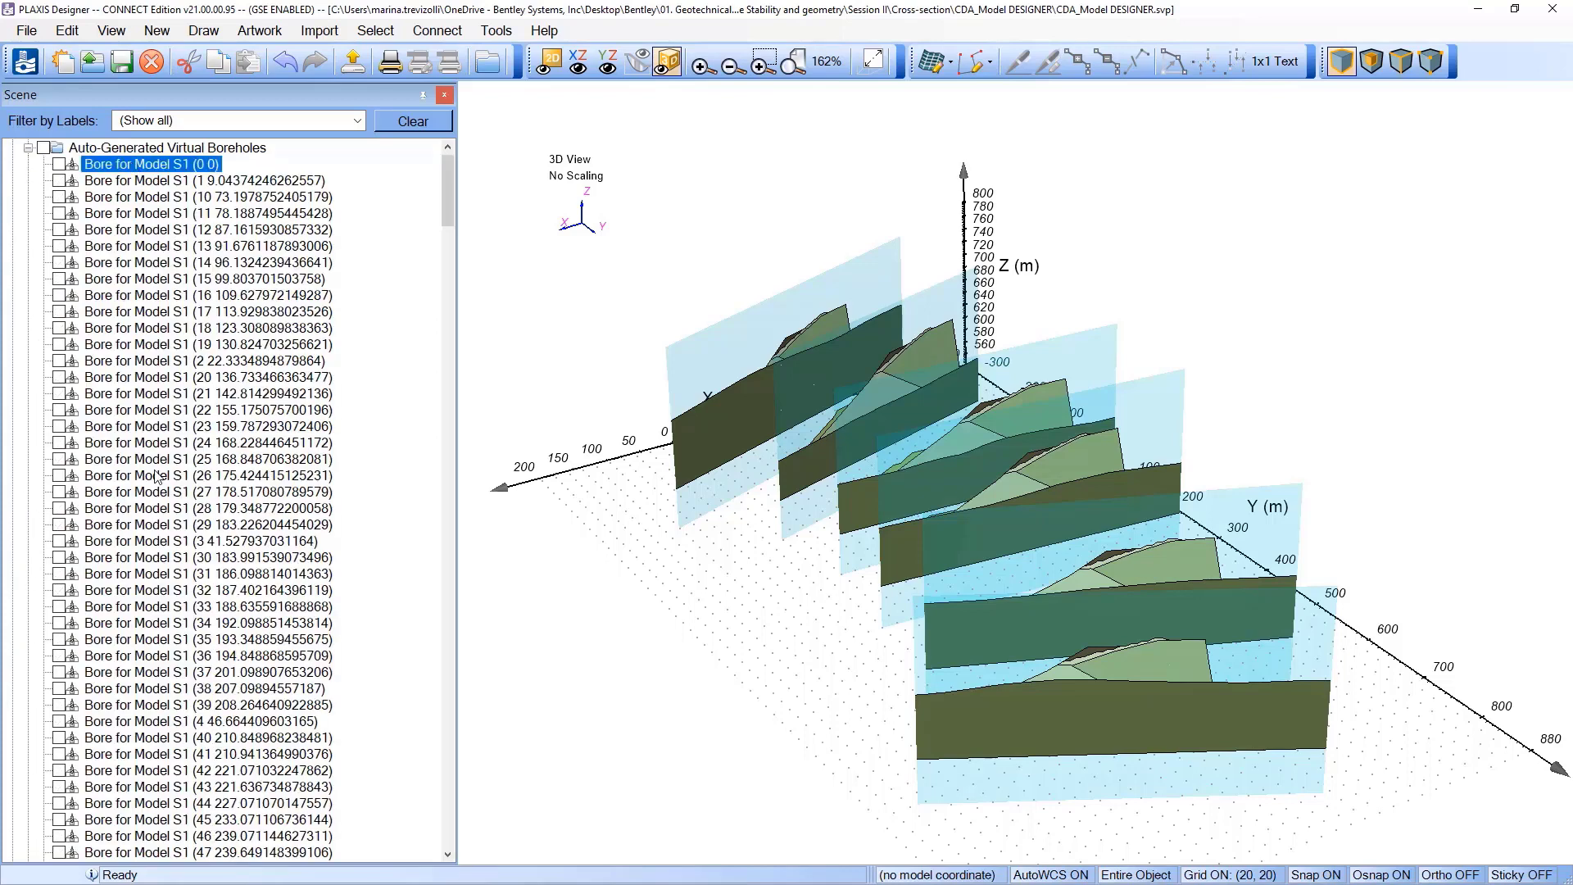
pyautogui.keyDown('shift'); pyautogui.click(172, 548); pyautogui.keyUp('shift')
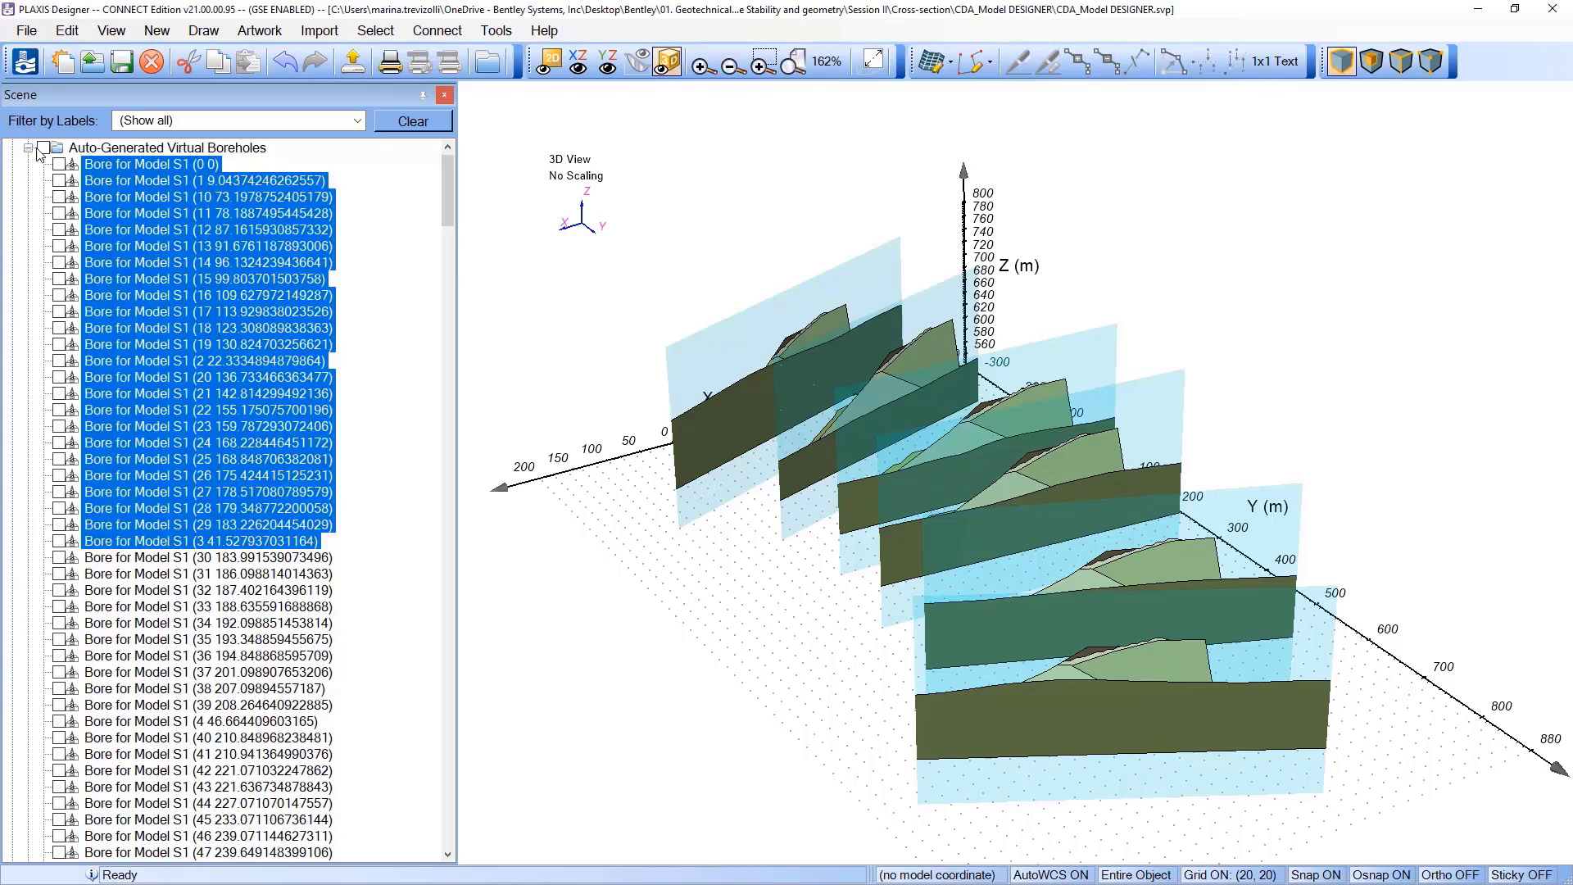
pyautogui.click(59, 163)
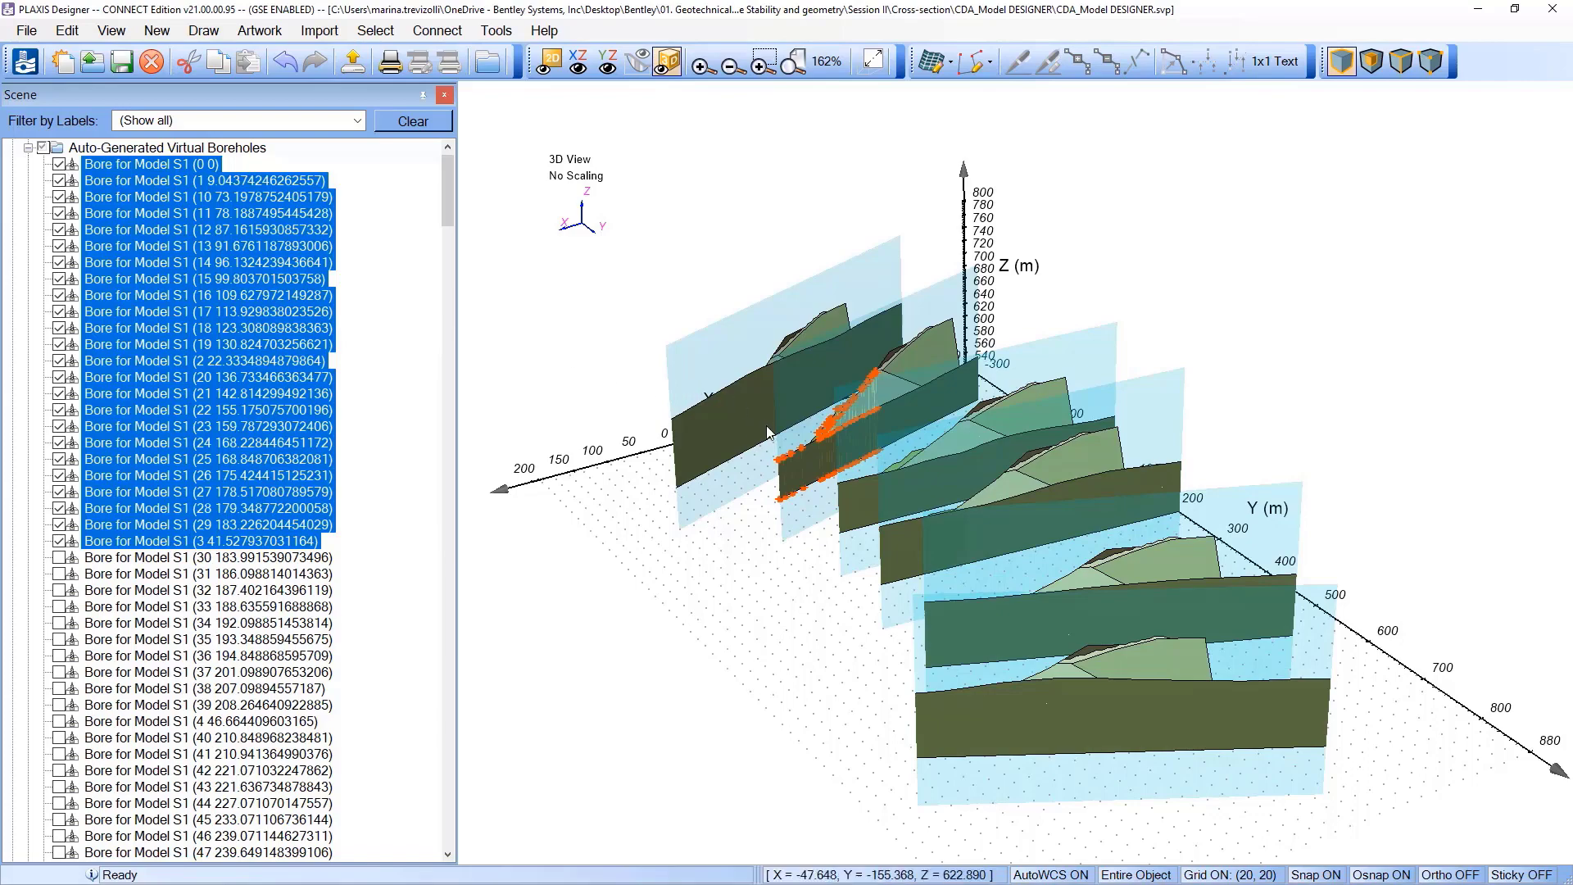
pyautogui.scroll(5, 897, 418)
pyautogui.scroll(3, 779, 501)
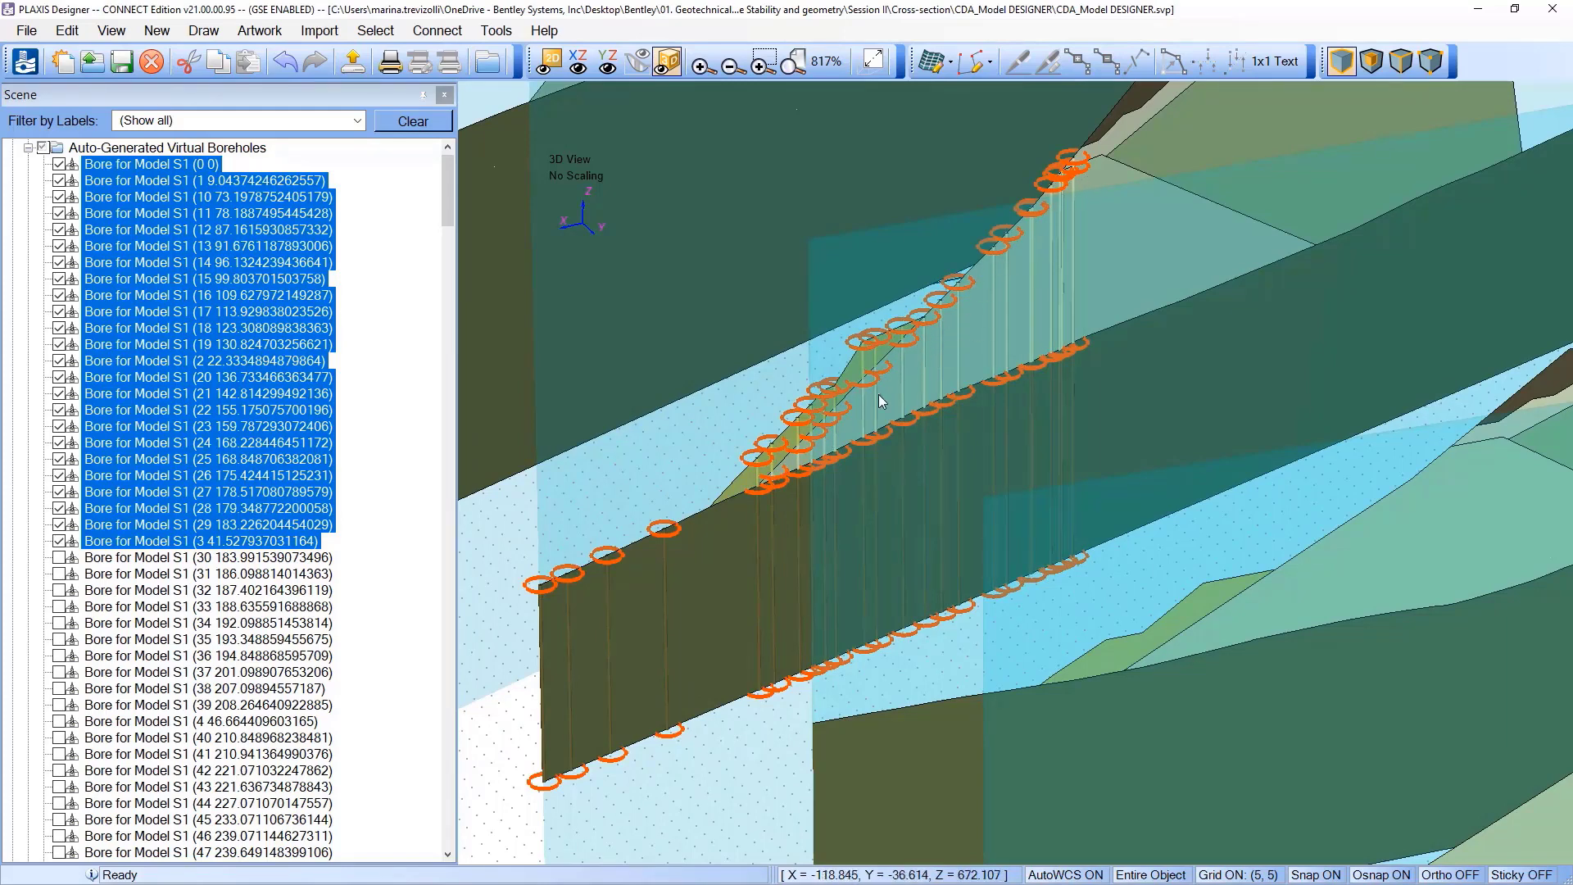
pyautogui.scroll(-1, 812, 491)
pyautogui.scroll(-1, 811, 491)
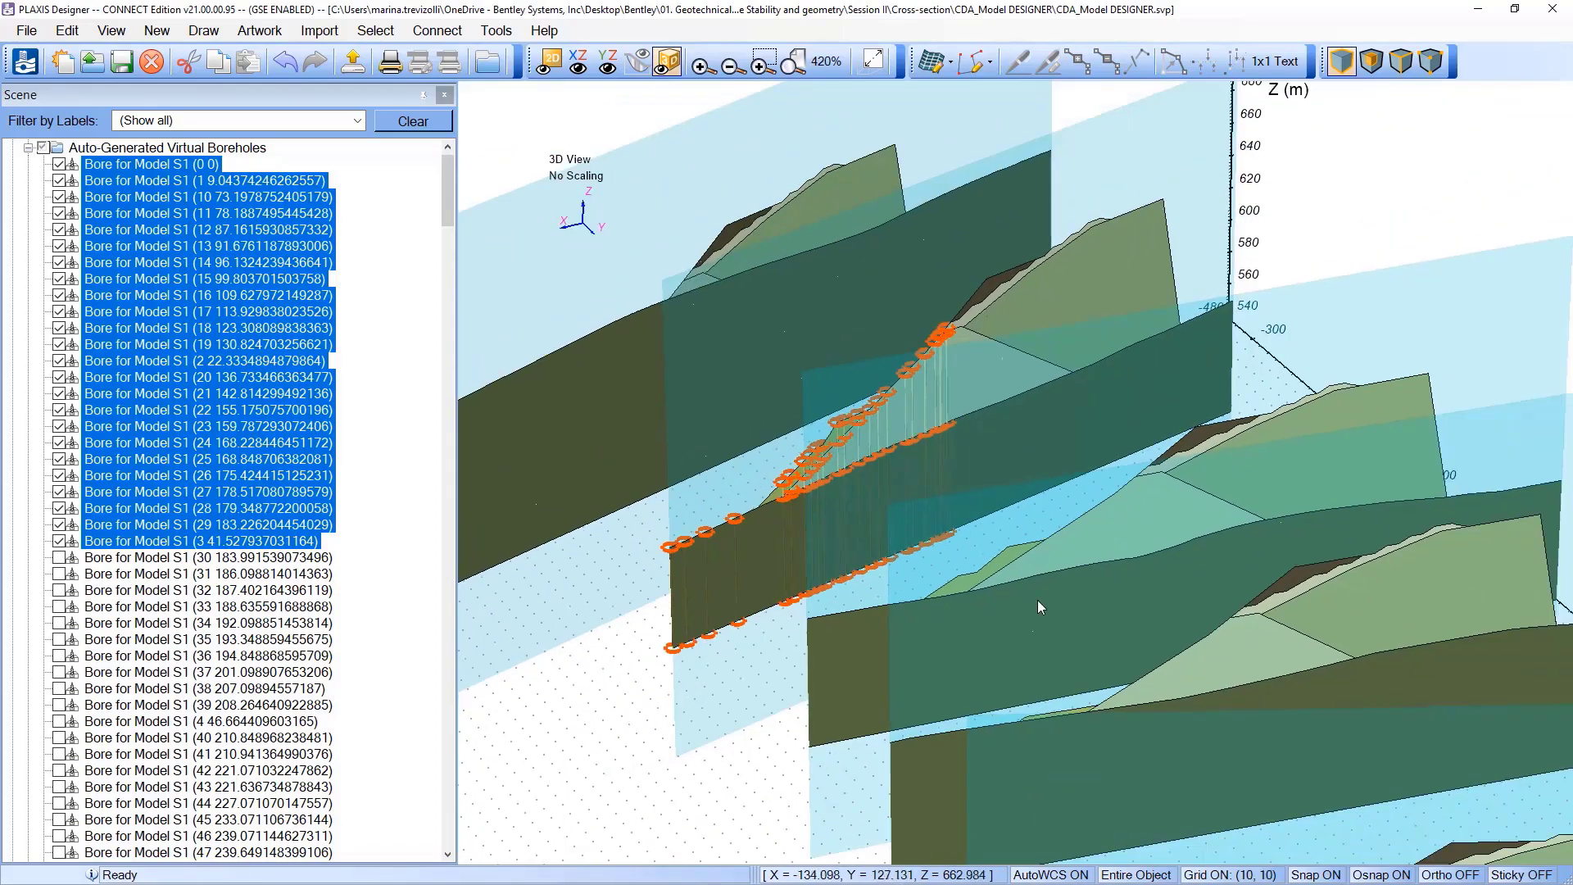
pyautogui.scroll(-3, 779, 533)
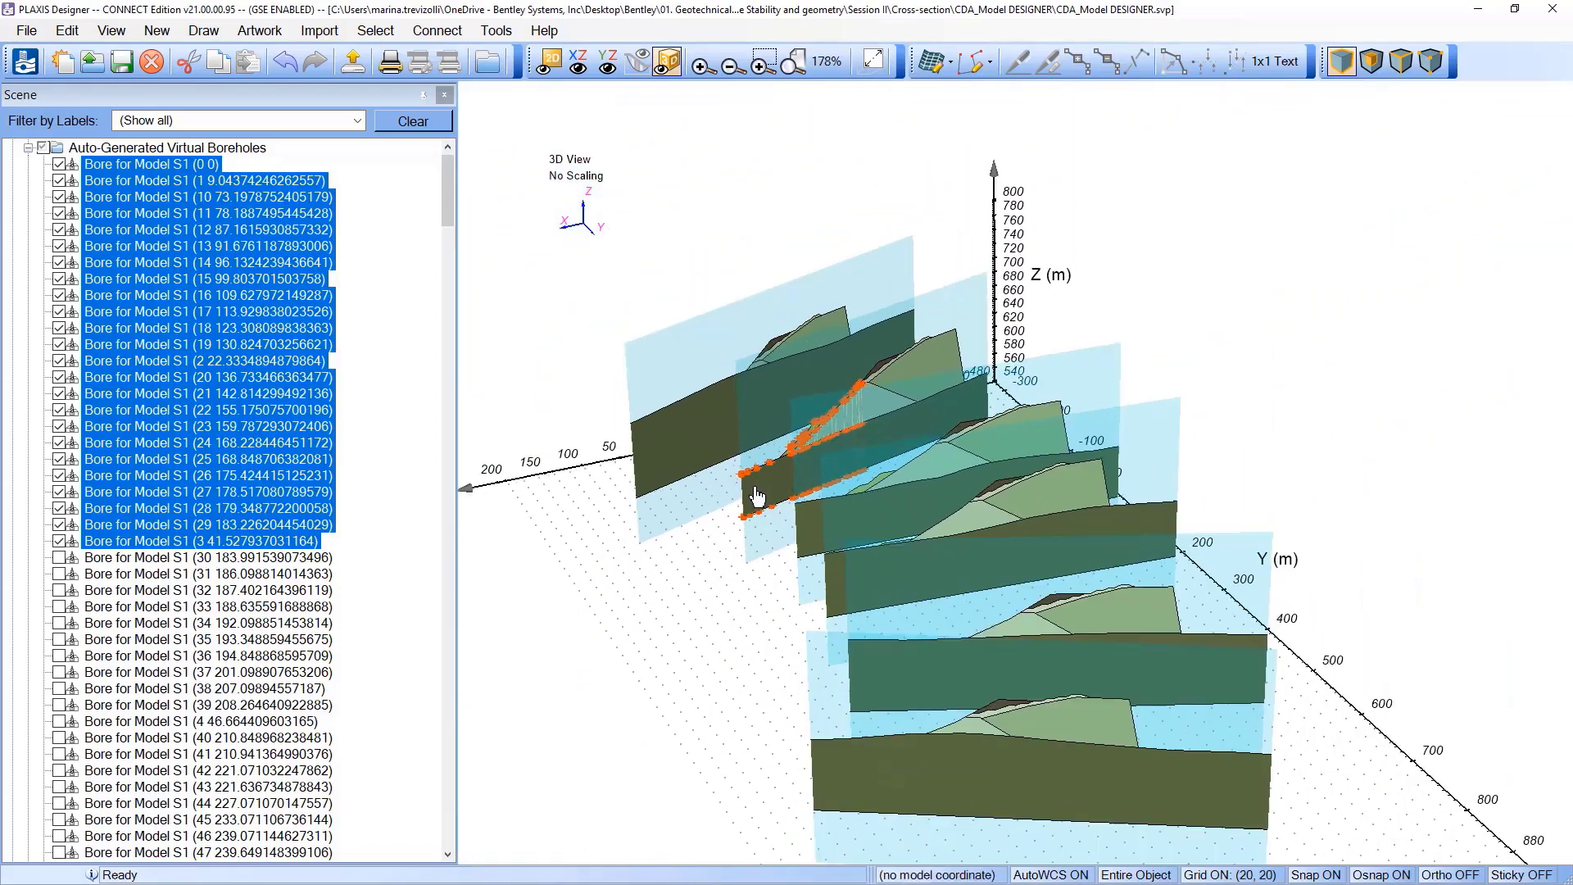
pyautogui.click(28, 148)
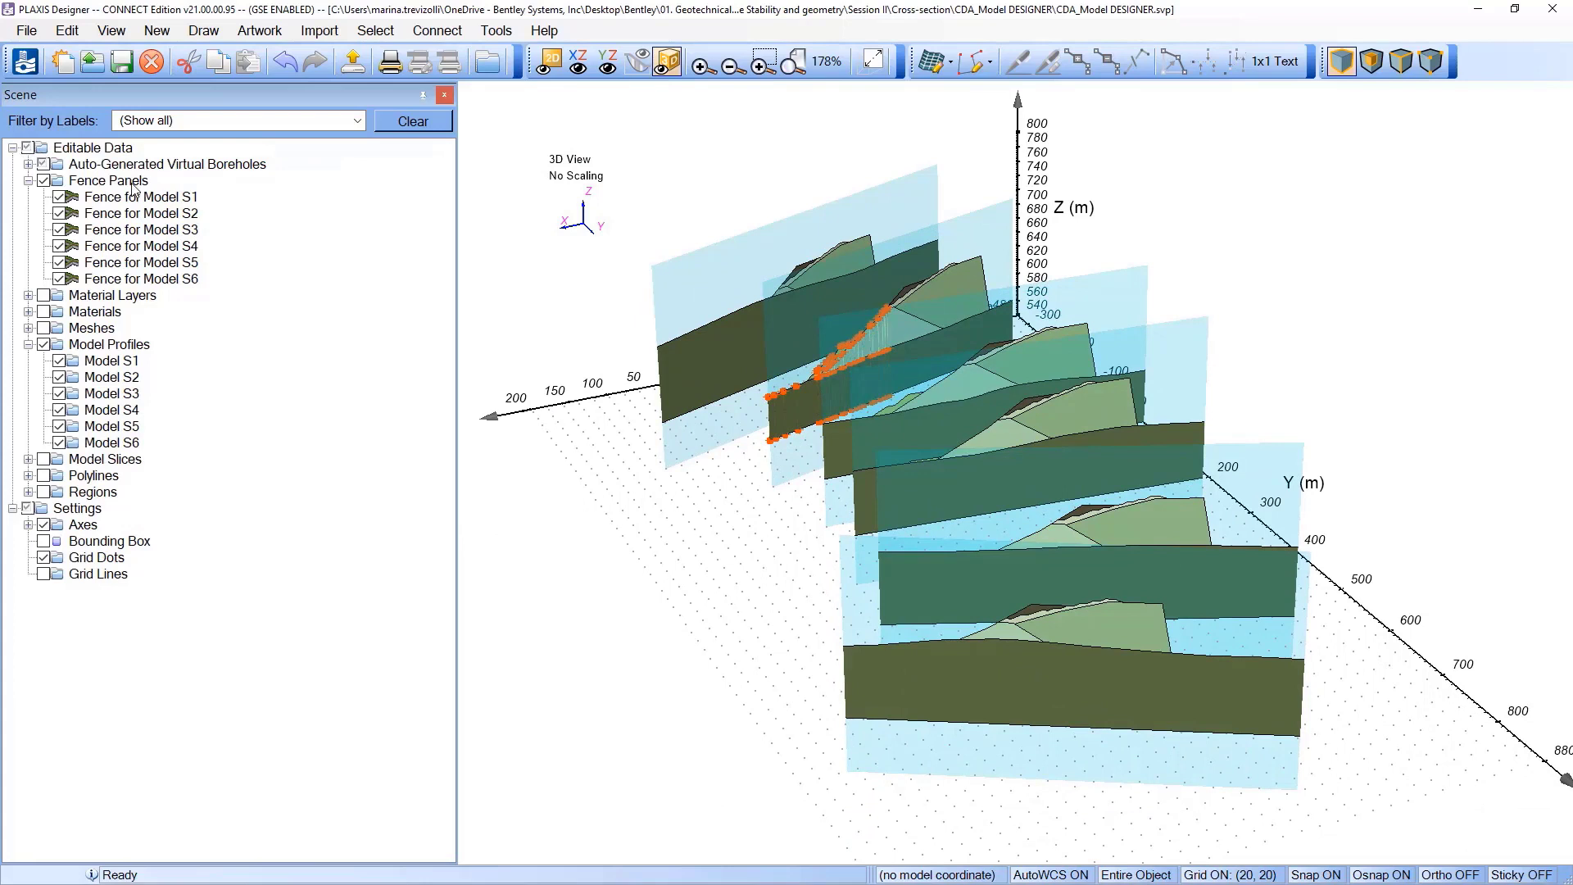
# Step: Create an interpolation skeleton sequence from all six fence panels and inspect the connecting lines between the sections
pyautogui.click(134, 183)
pyautogui.rightClick(133, 185)
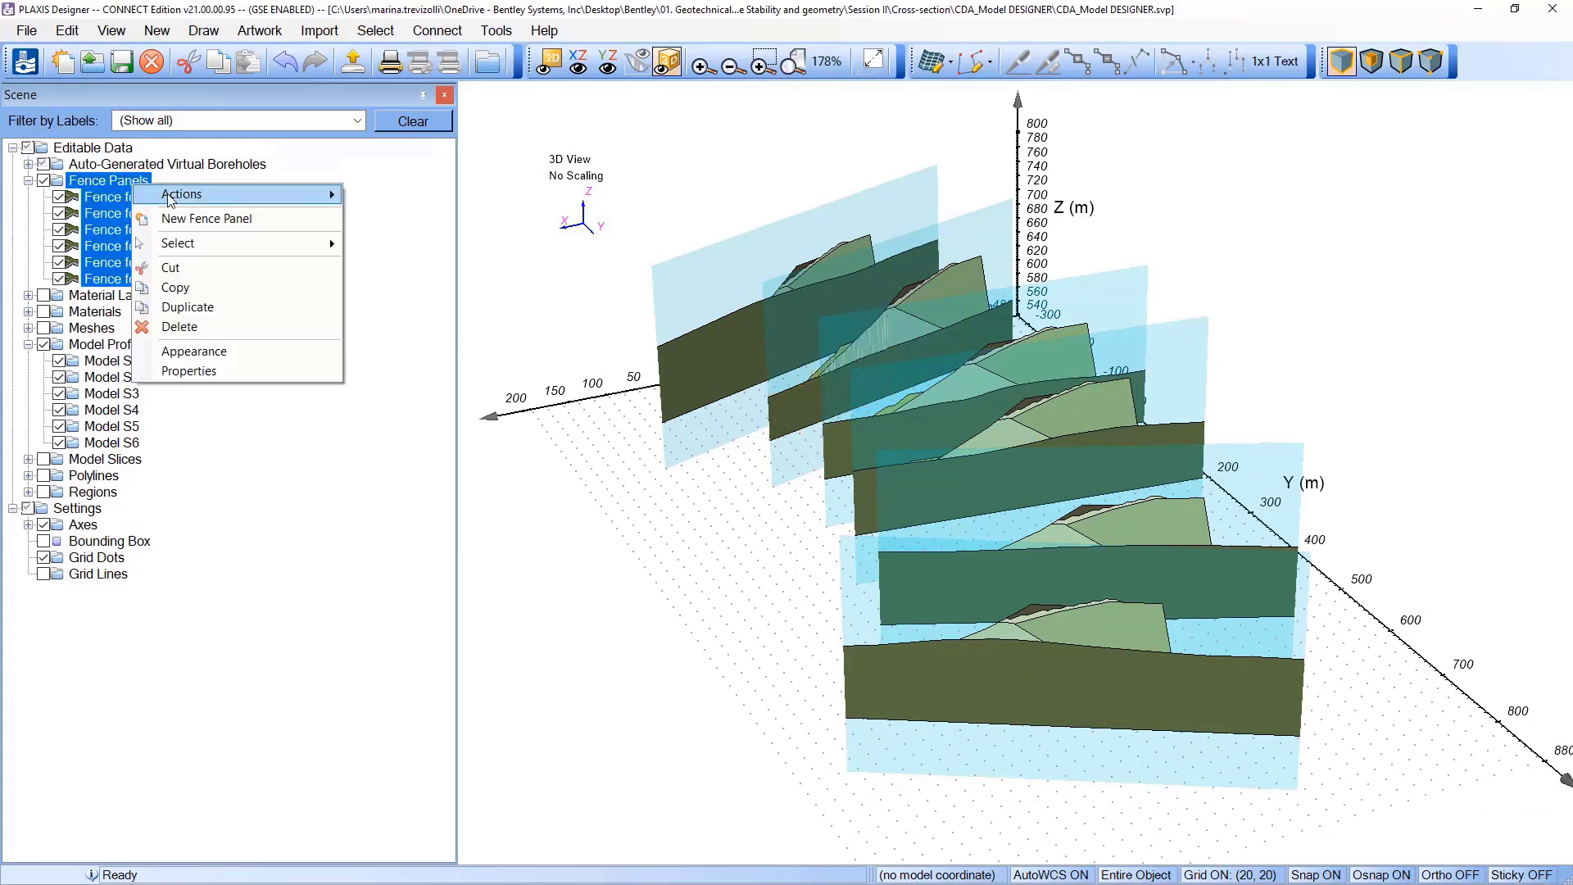
pyautogui.moveTo(190, 196)
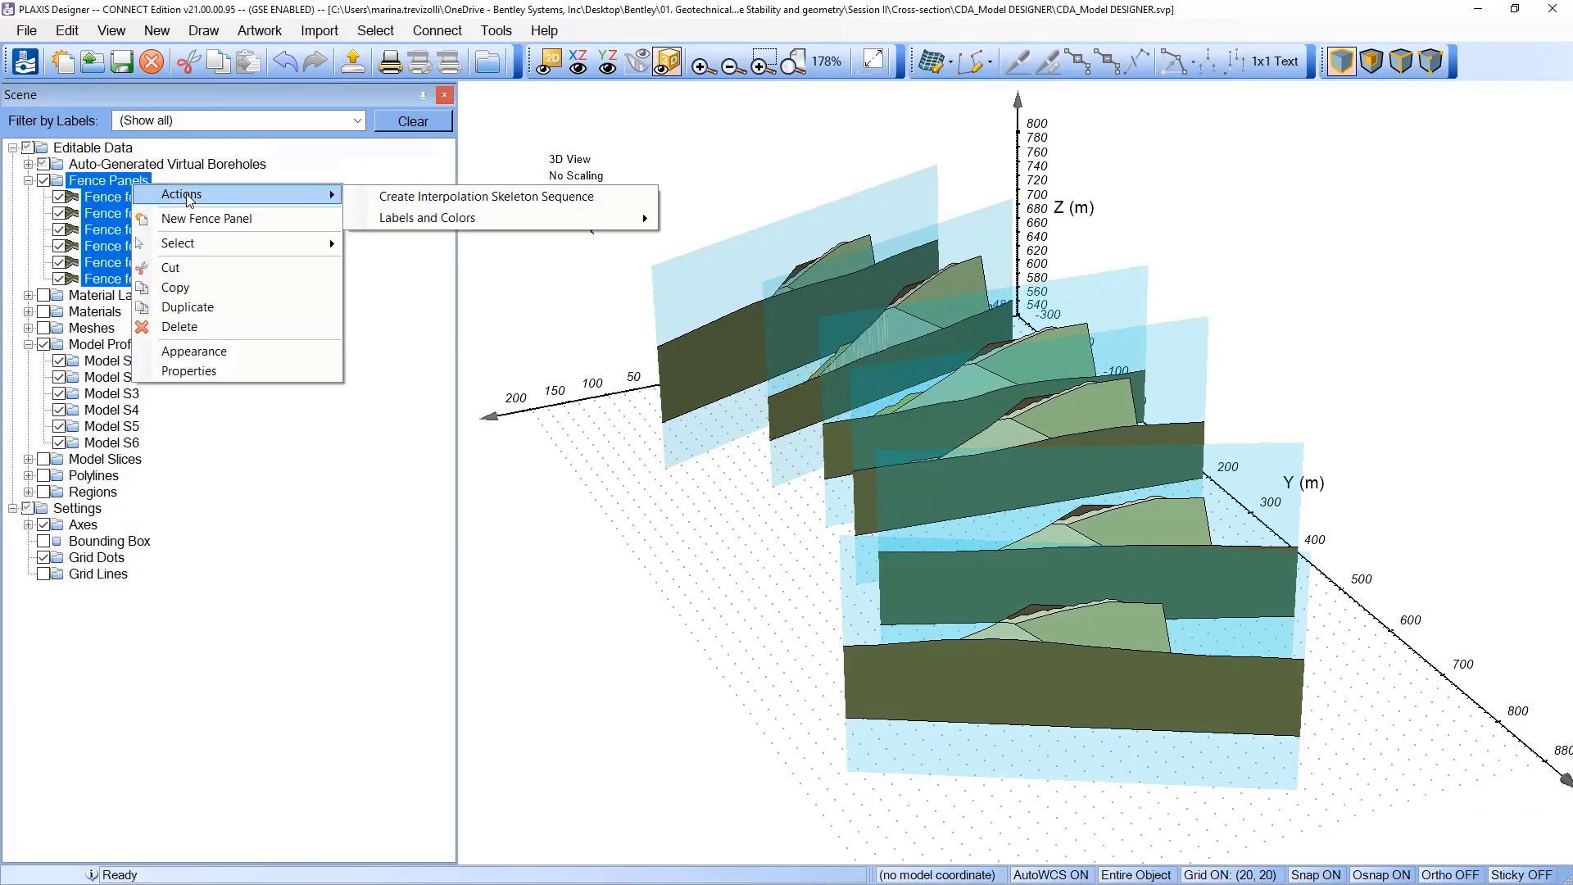
pyautogui.click(555, 198)
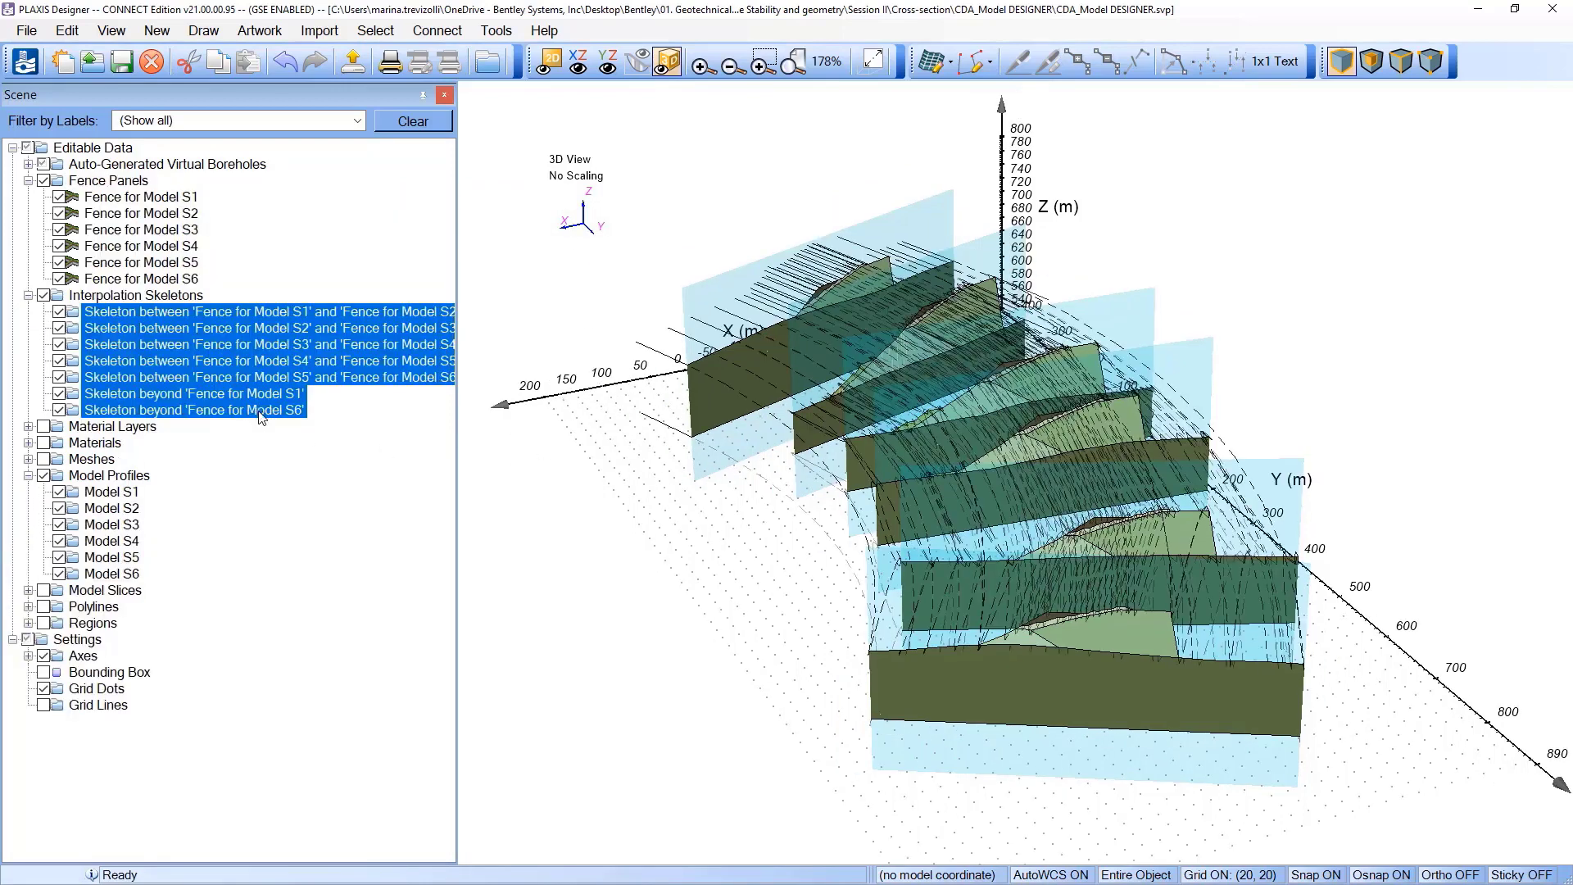
pyautogui.moveTo(725, 502)
pyautogui.mouseDown(button='middle')
pyautogui.moveTo(1173, 631)
pyautogui.moveTo(867, 598)
pyautogui.moveTo(722, 500)
pyautogui.mouseUp(button='middle')
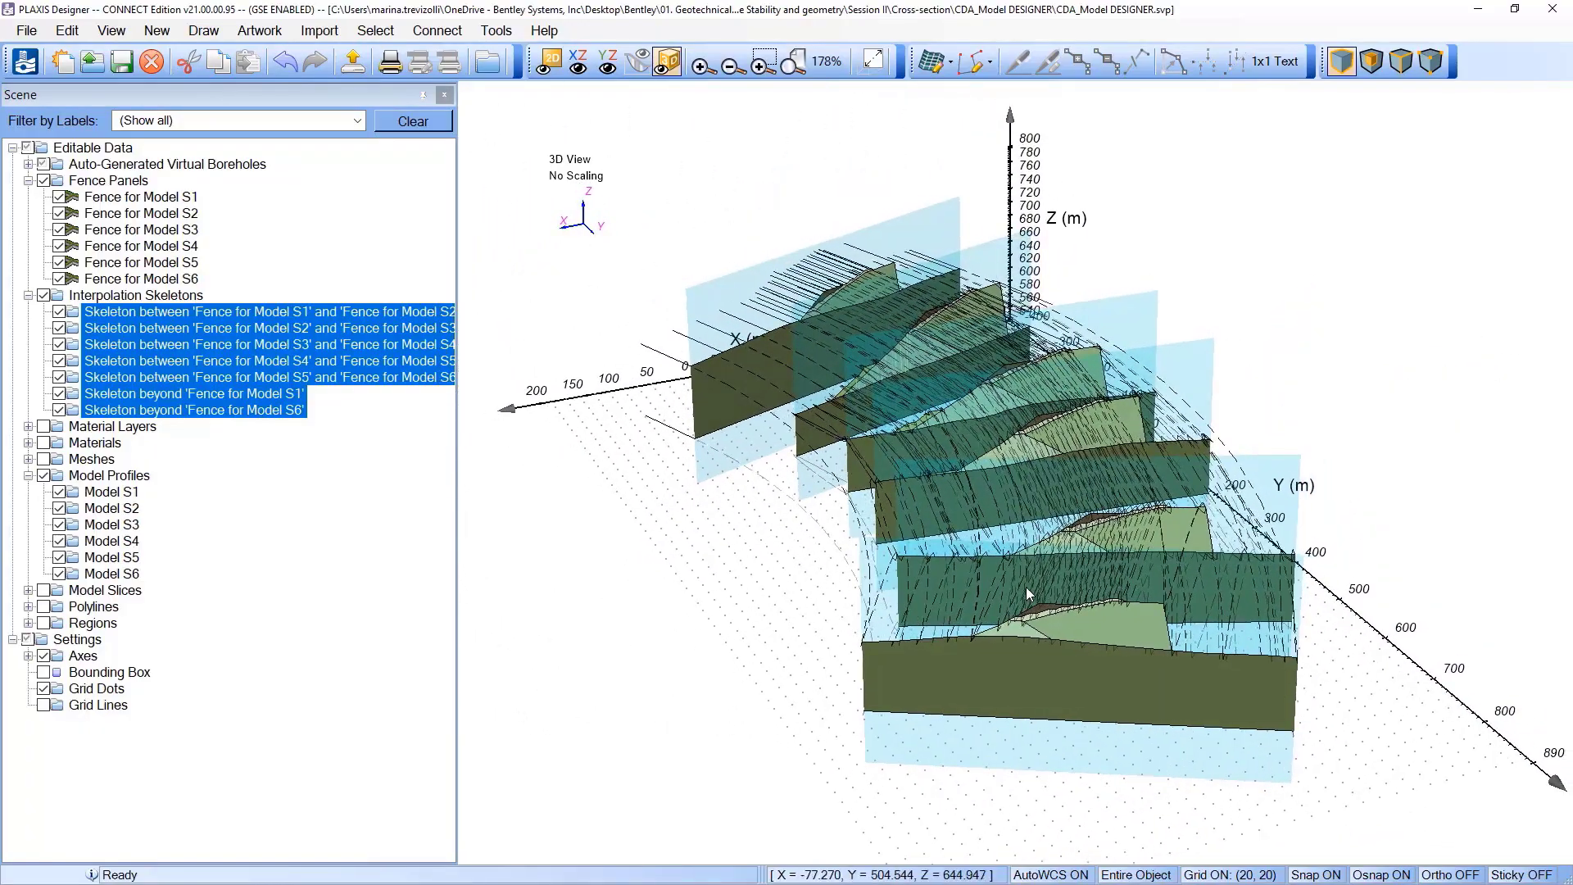
pyautogui.scroll(1, 1026, 586)
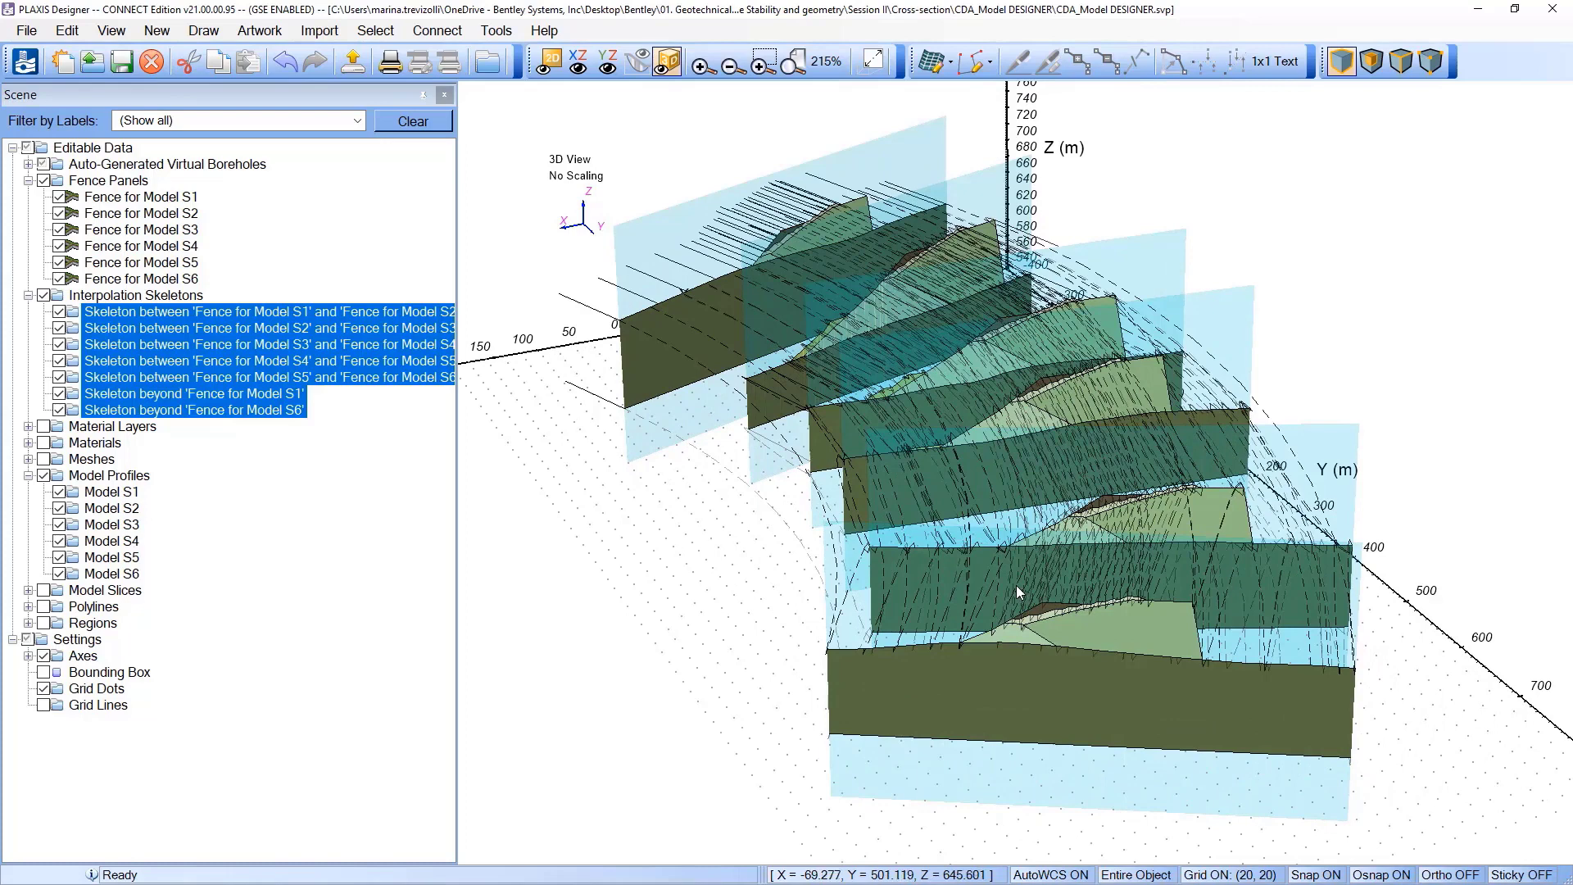
pyautogui.click(133, 181)
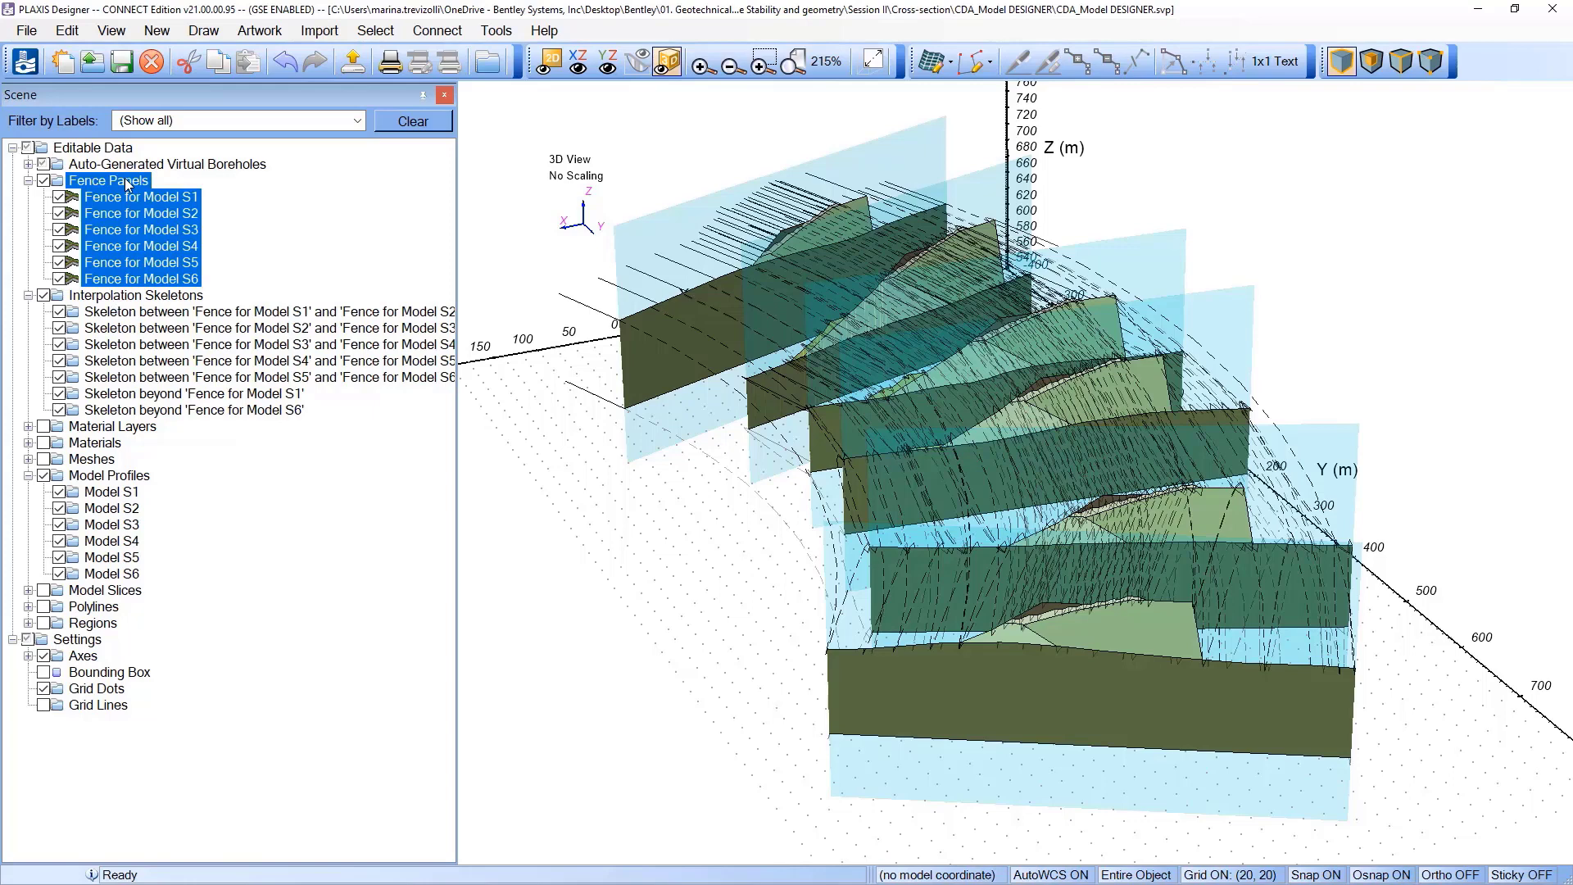
pyautogui.click(485, 32)
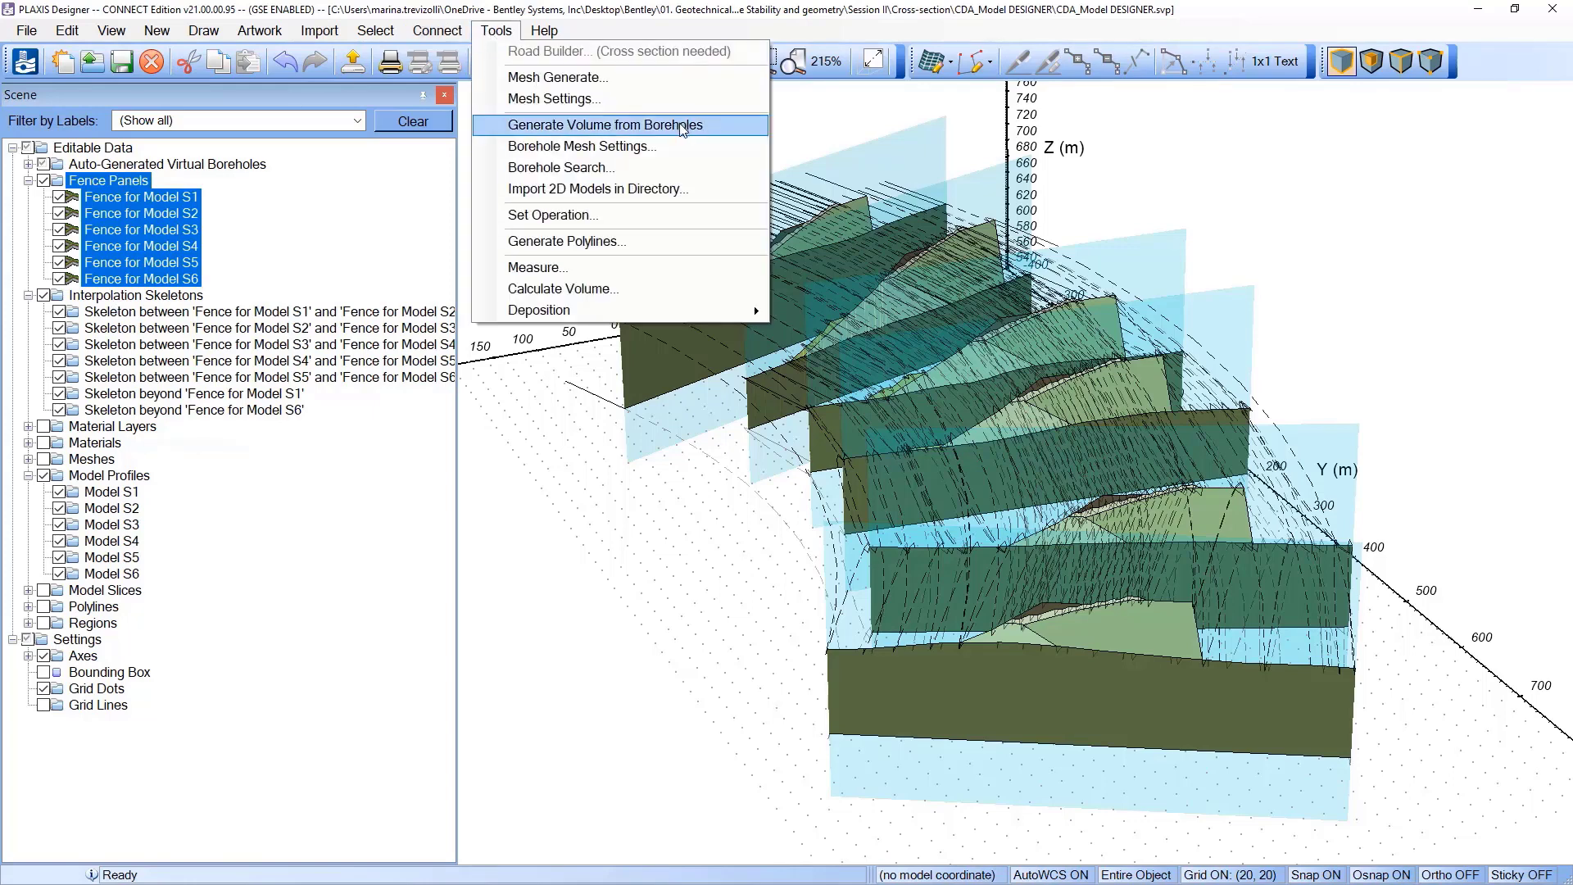
pyautogui.click(556, 571)
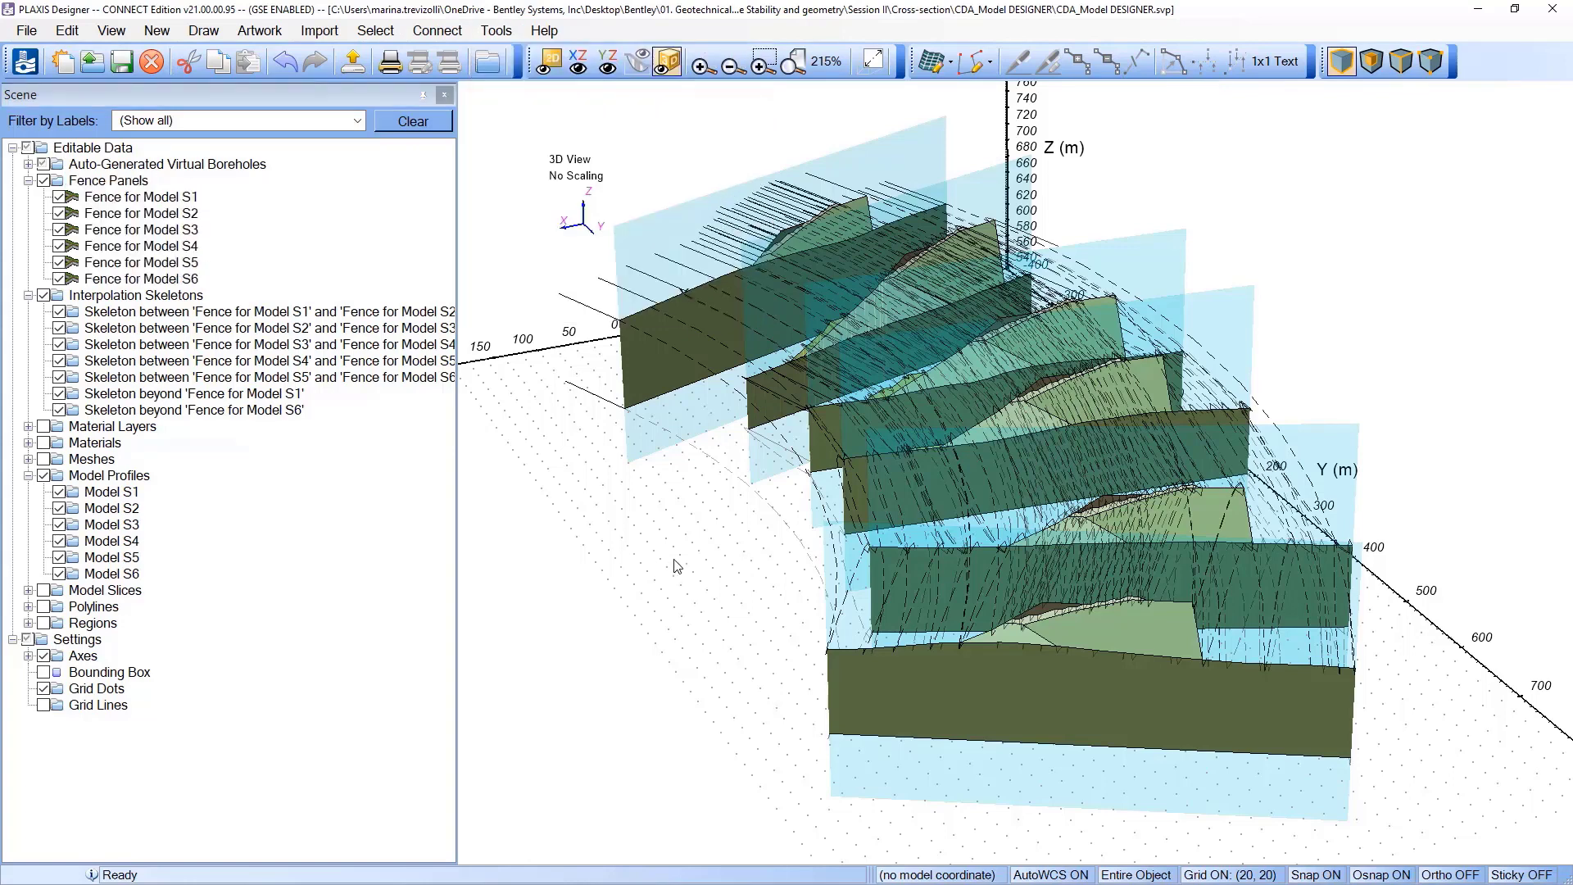
# Step: Hide and delete the two skeletons extending beyond the Model S1 and Model S6 fences
pyautogui.click(60, 410)
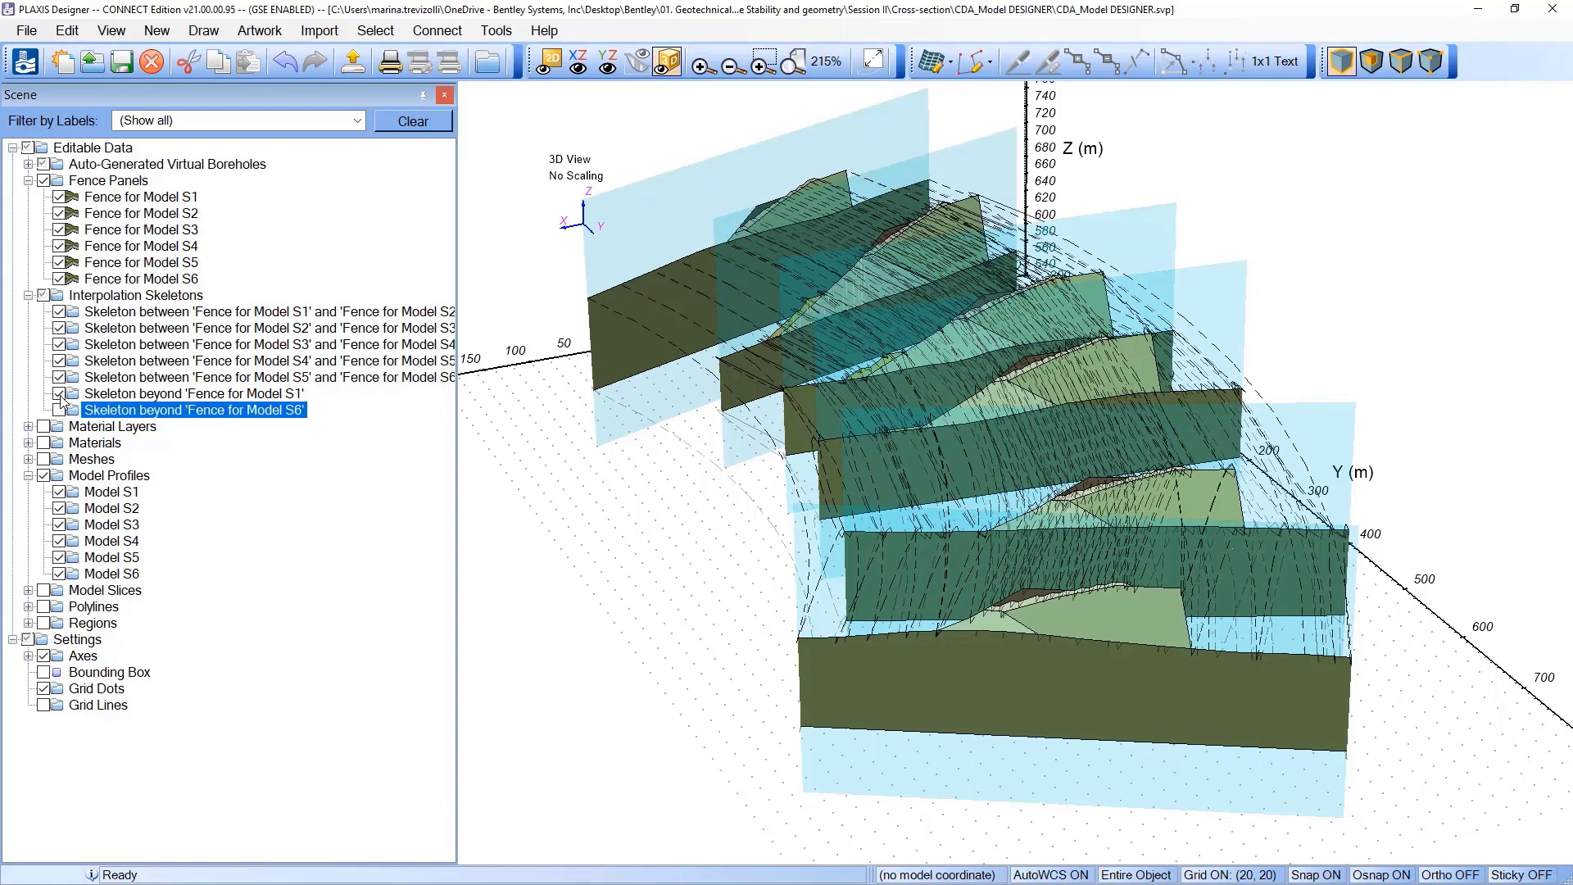
pyautogui.click(60, 395)
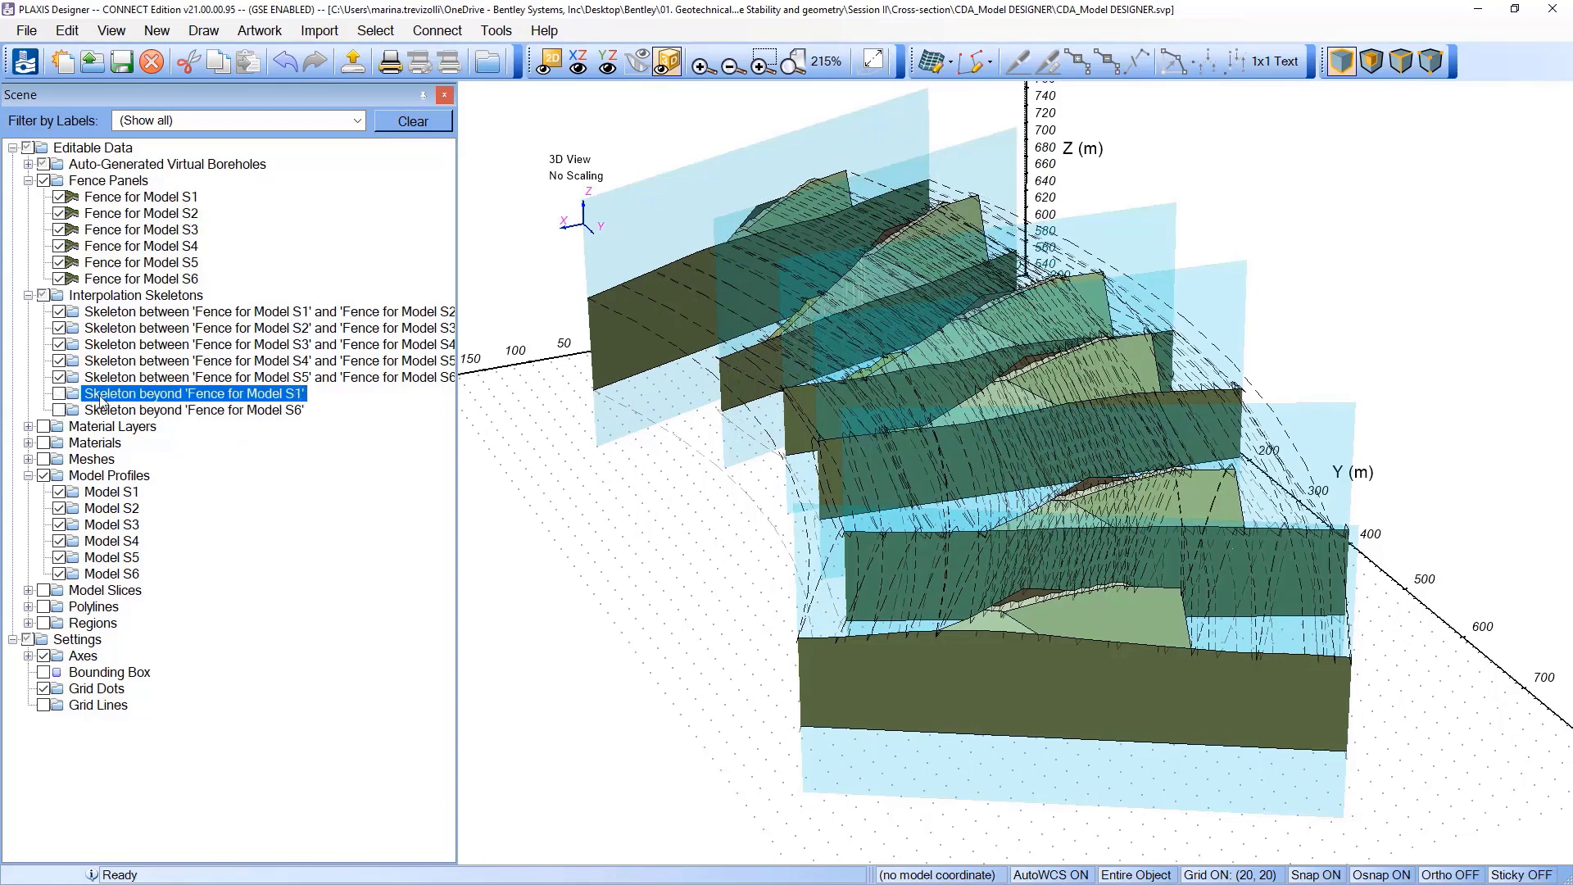
pyautogui.keyDown('ctrl'); pyautogui.click(127, 410); pyautogui.keyUp('ctrl')
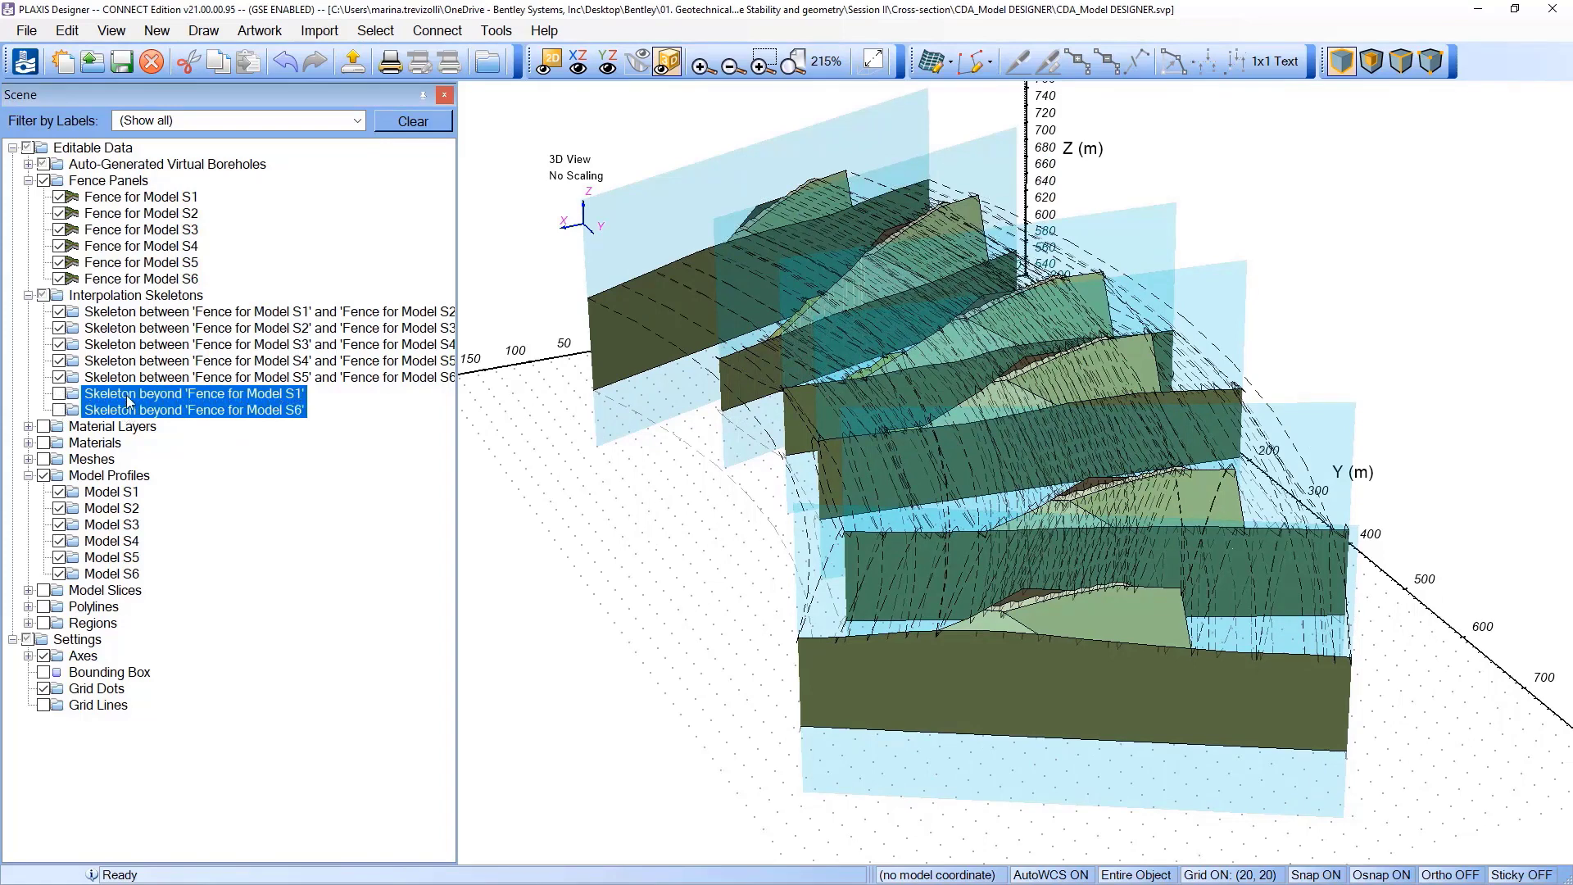
pyautogui.press('Delete')
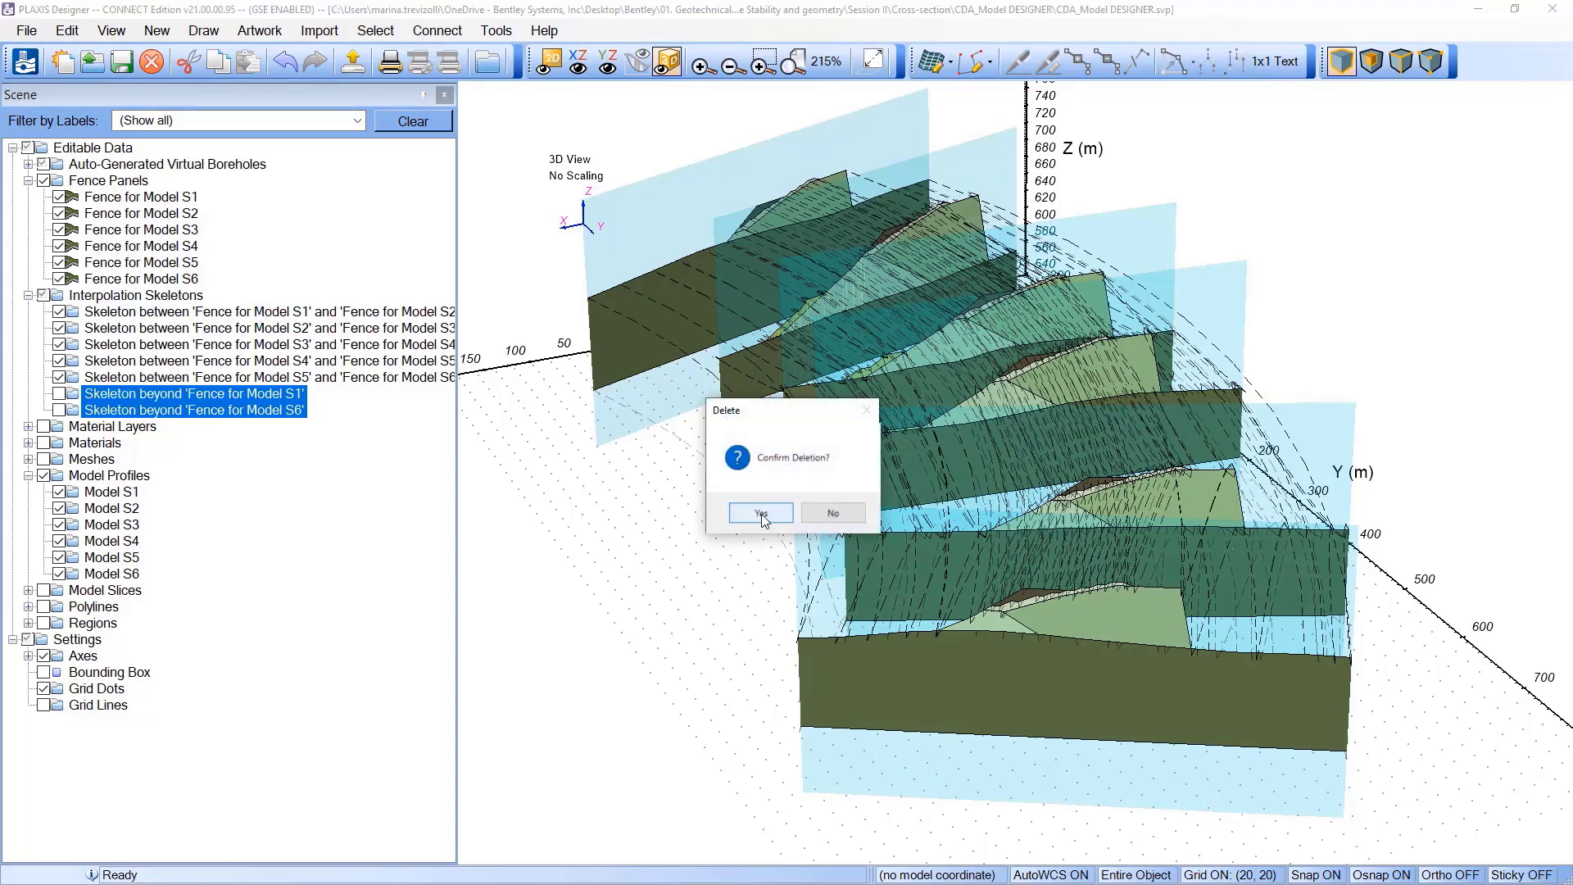
pyautogui.click(761, 514)
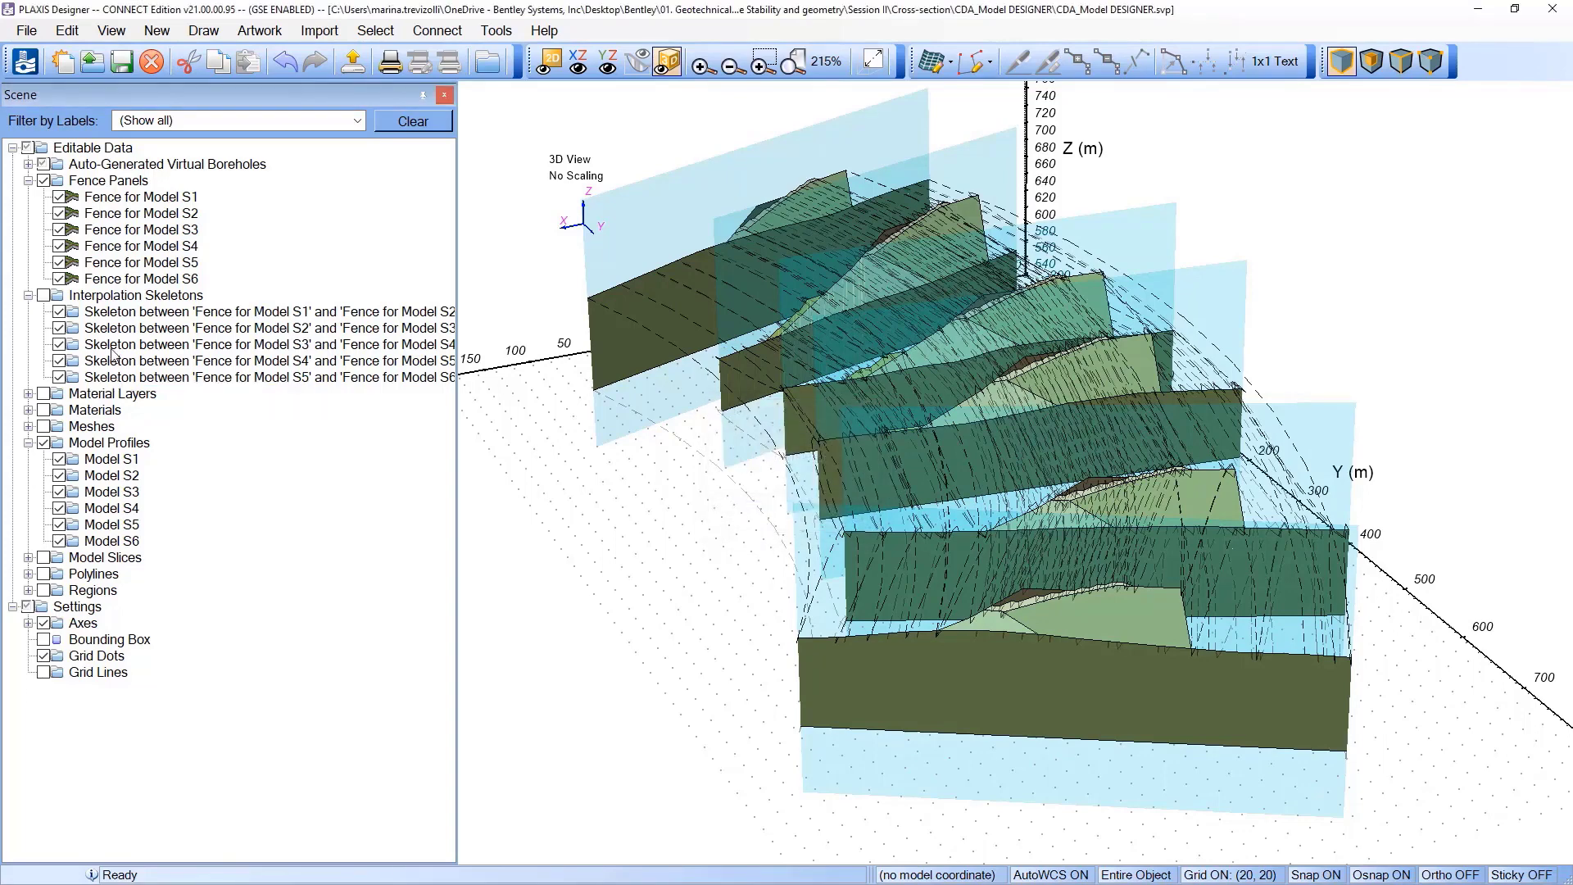
# Step: Hide every interpolation skeleton except the one between the Model S4 and S5 fences and inspect its matching lines up close
pyautogui.click(127, 315)
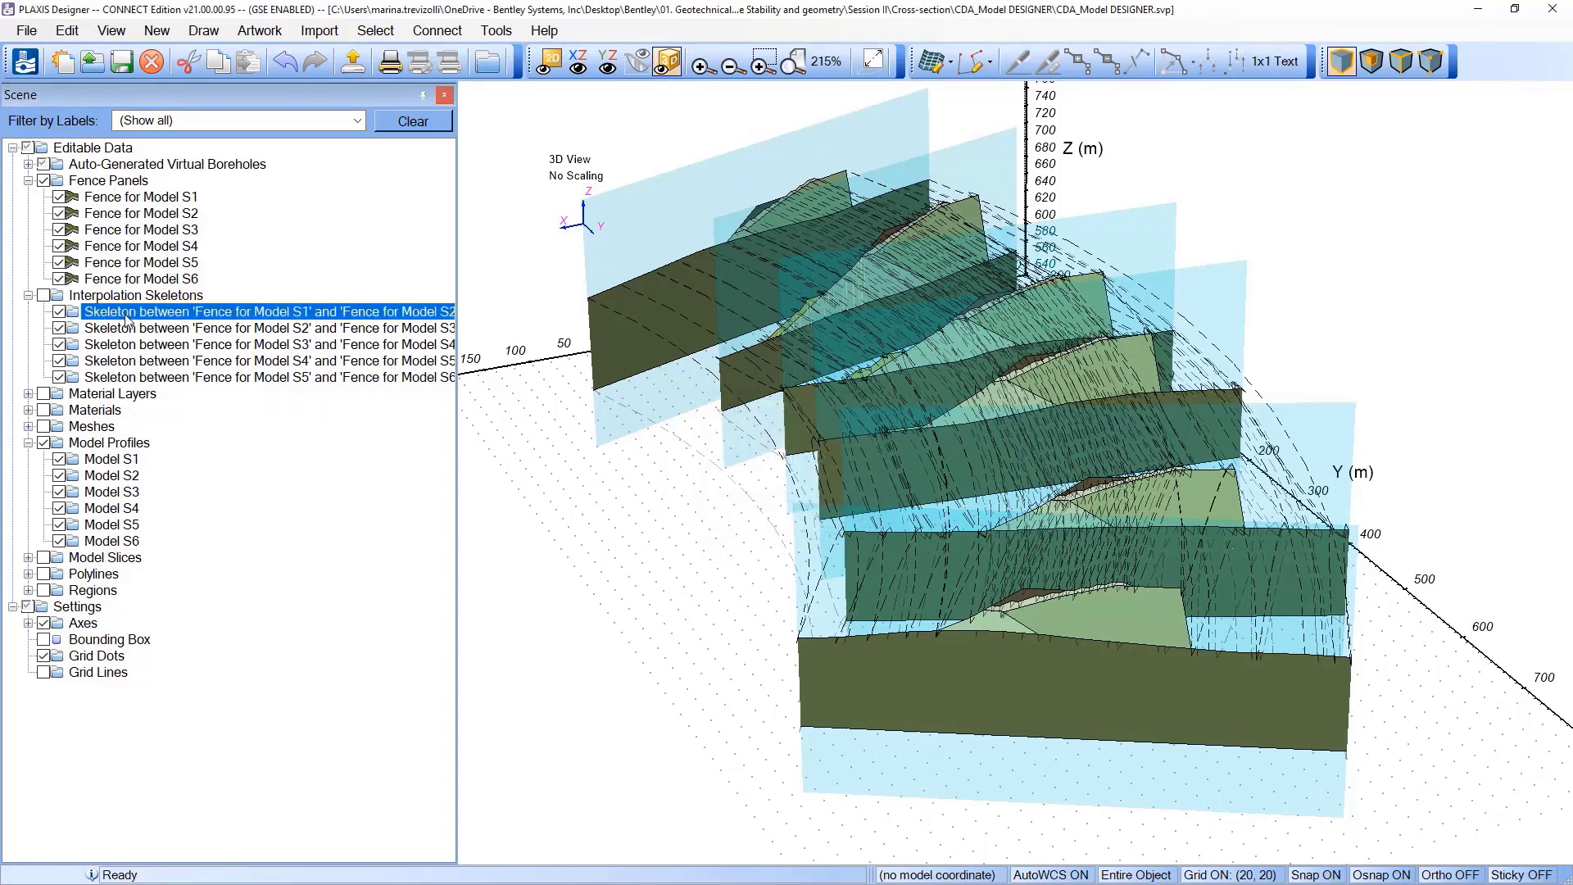
pyautogui.click(59, 328)
pyautogui.click(59, 344)
pyautogui.click(59, 361)
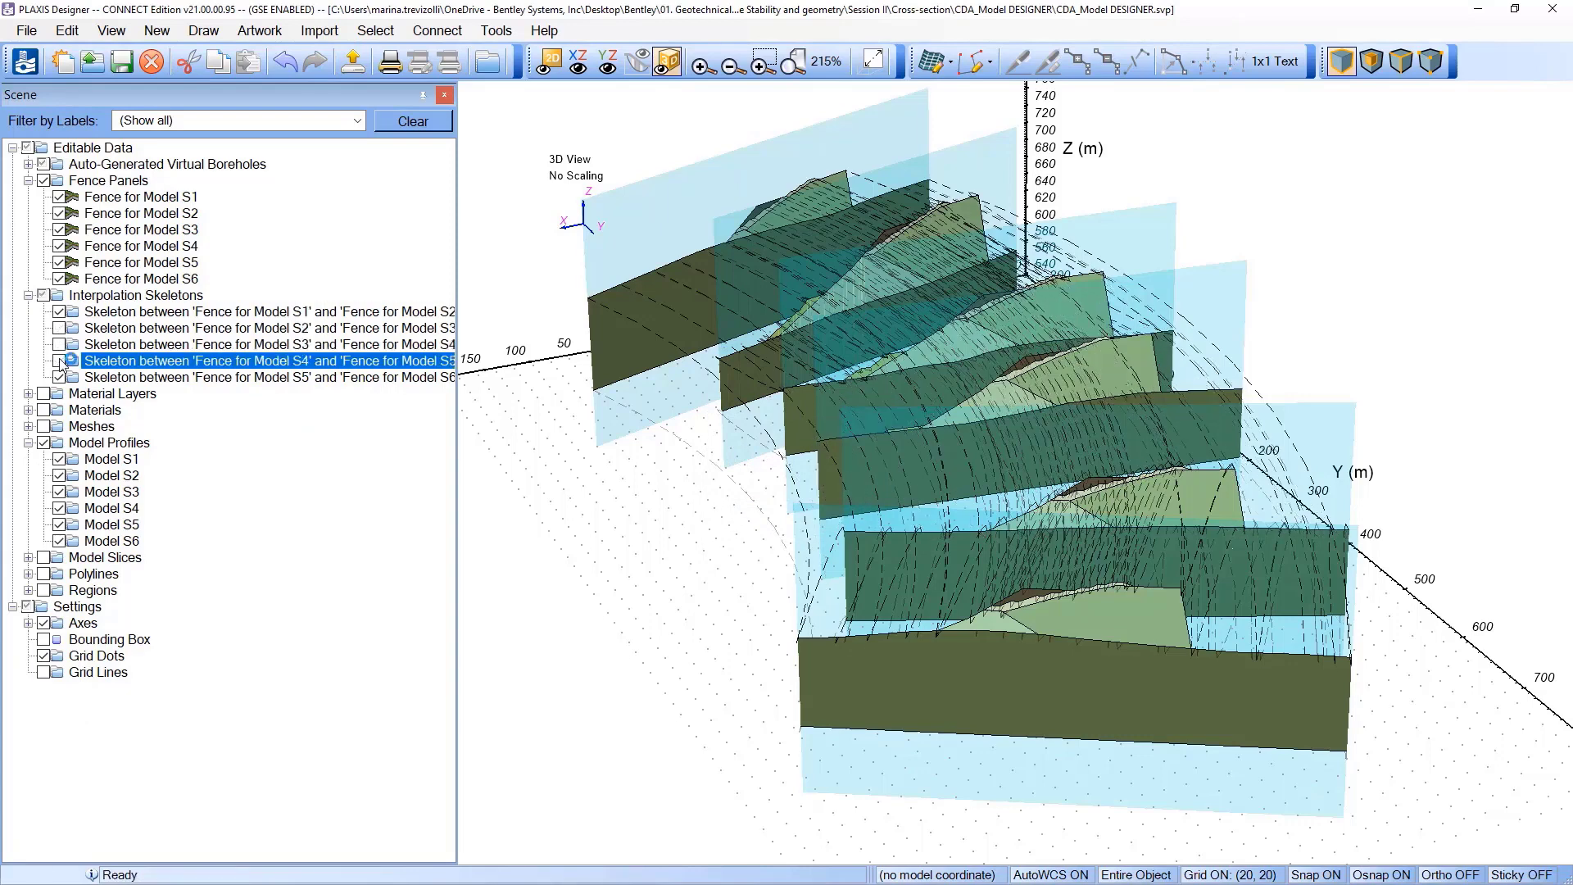
pyautogui.click(59, 377)
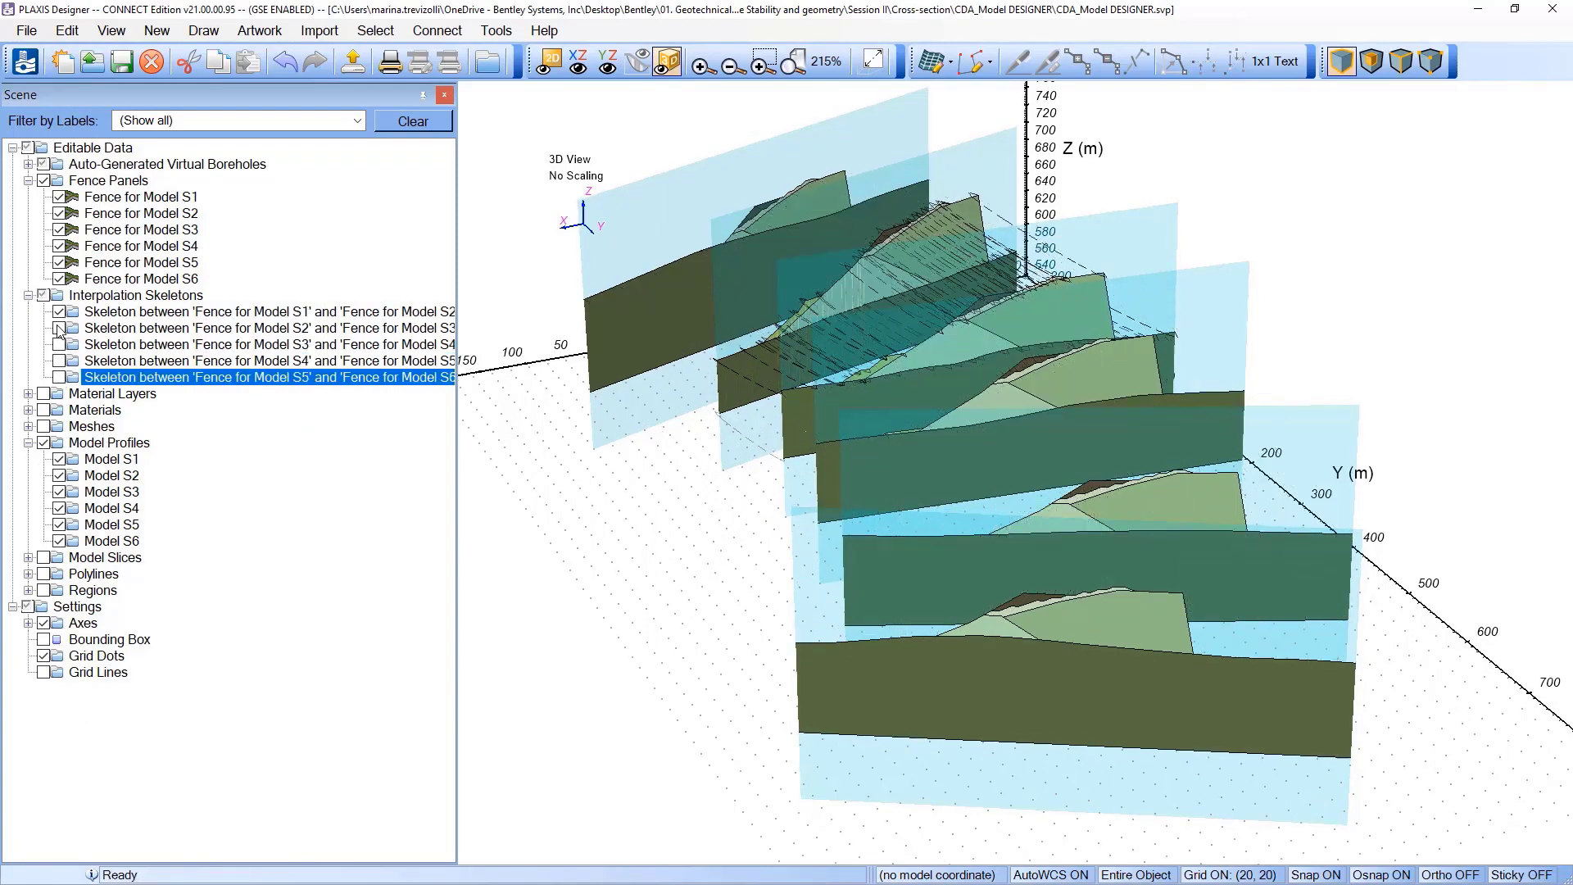
pyautogui.click(59, 377)
pyautogui.click(59, 311)
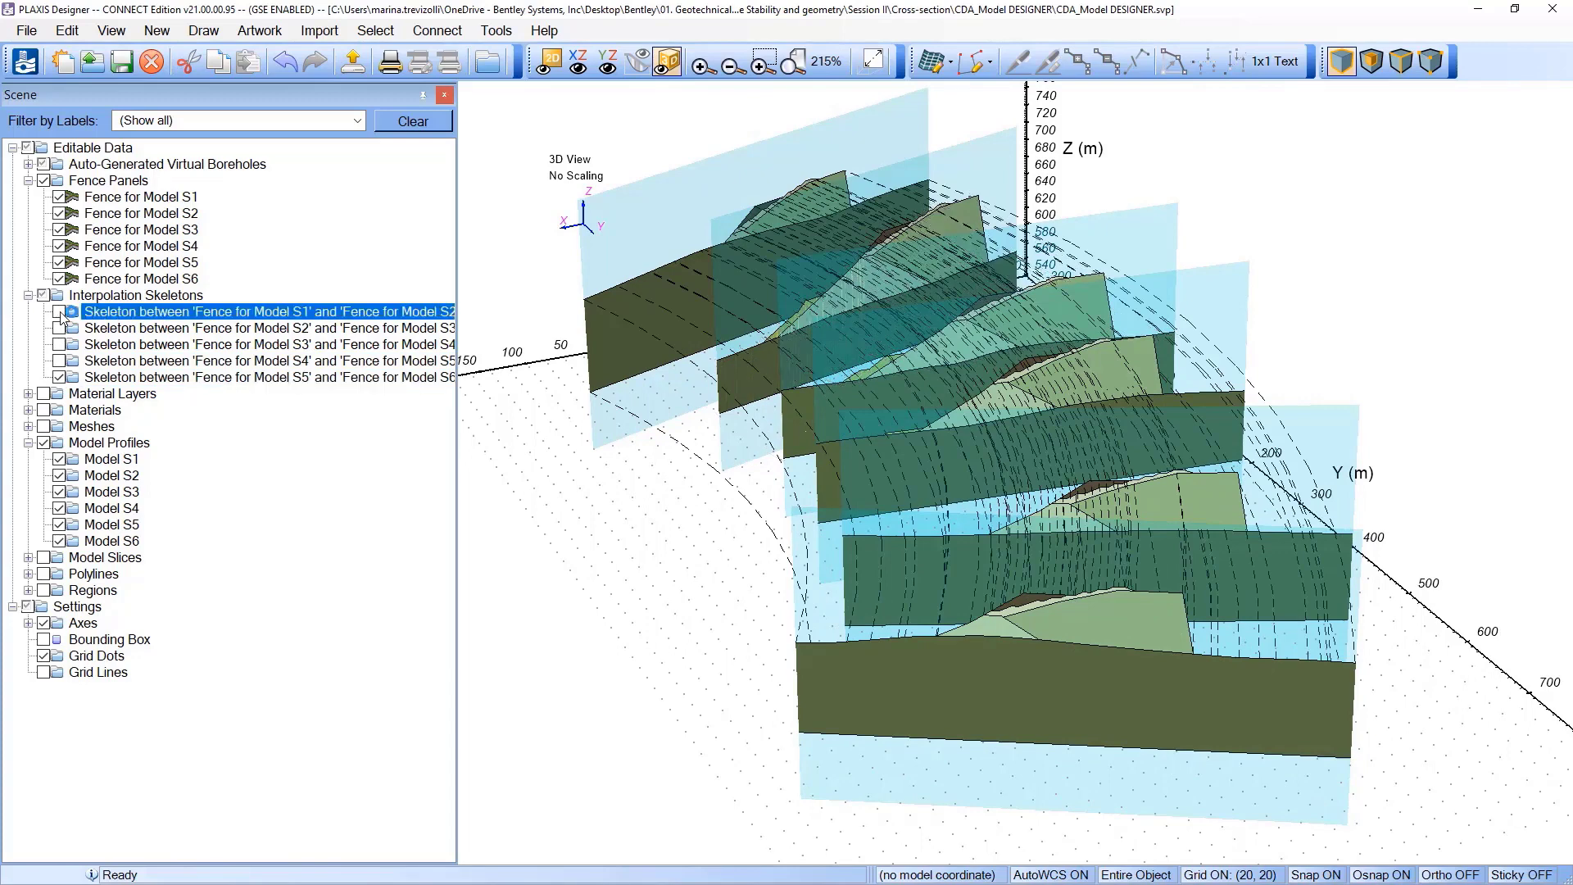
pyautogui.click(59, 361)
pyautogui.click(61, 378)
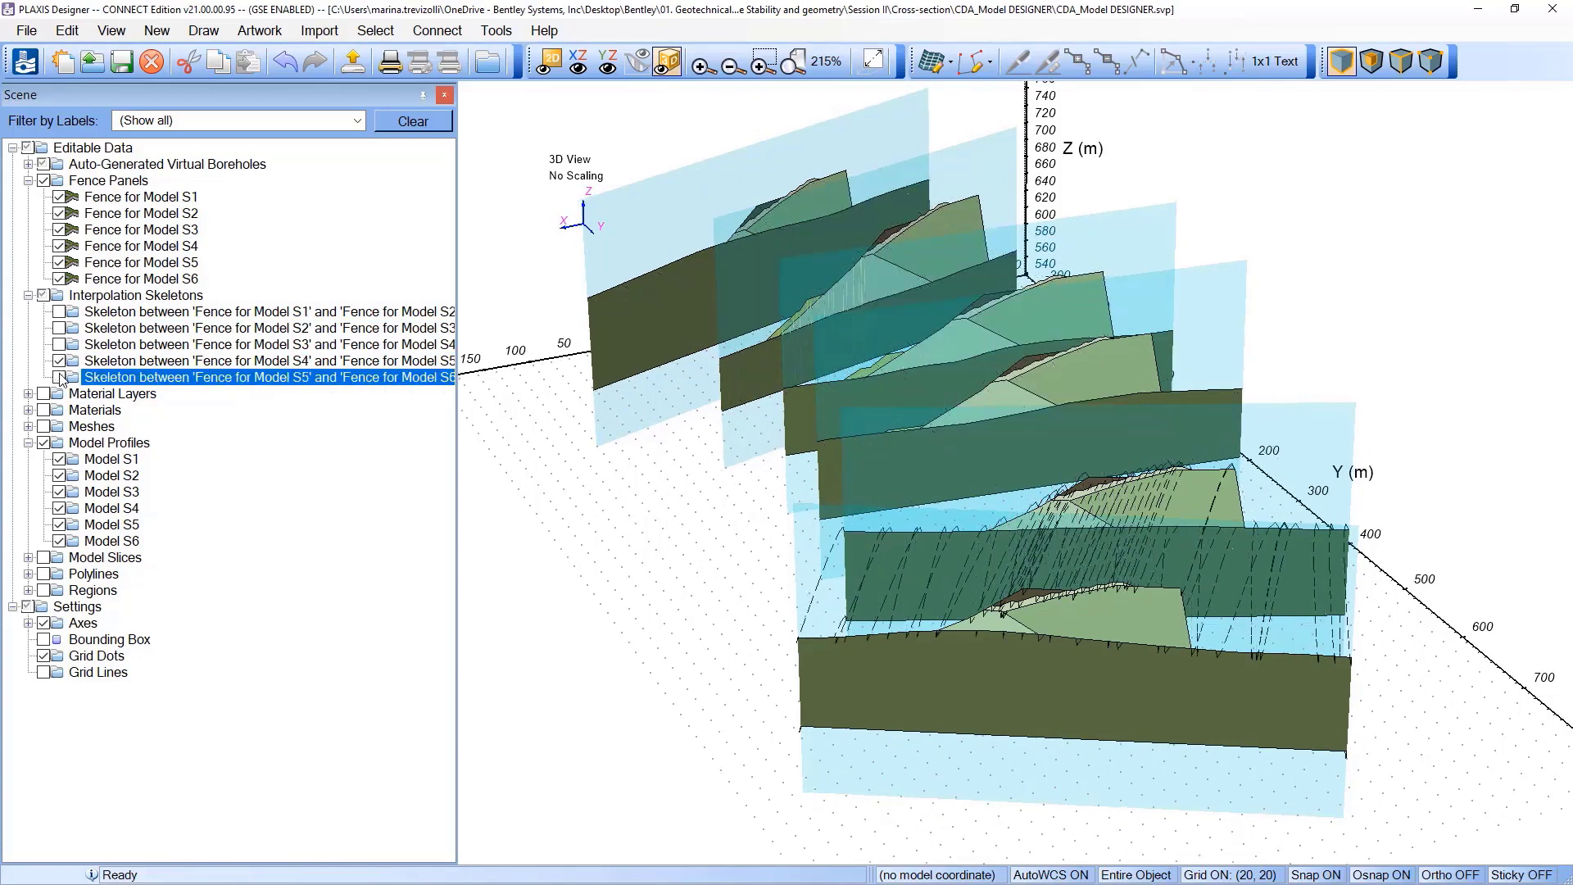
pyautogui.moveTo(856, 600); pyautogui.dragTo(1123, 626, button='right')
pyautogui.moveTo(1123, 625); pyautogui.dragTo(884, 662, button='middle')
pyautogui.scroll(5, 884, 662)
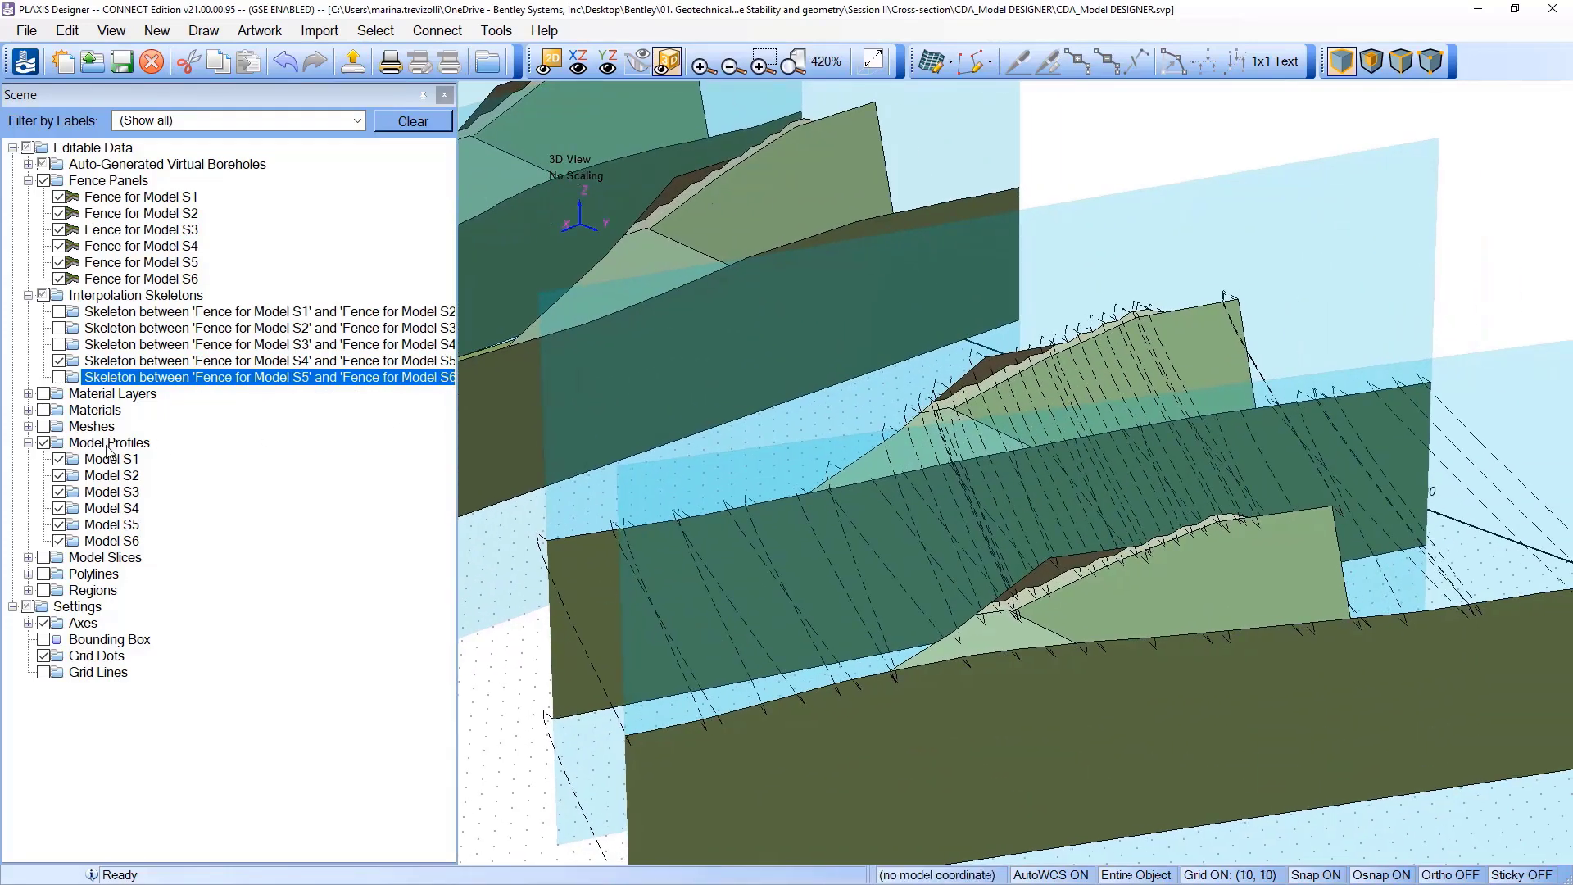
# Step: Open the data table of the skeleton between the Model S4 and S5 fences and review its matching parameters
pyautogui.click(49, 445)
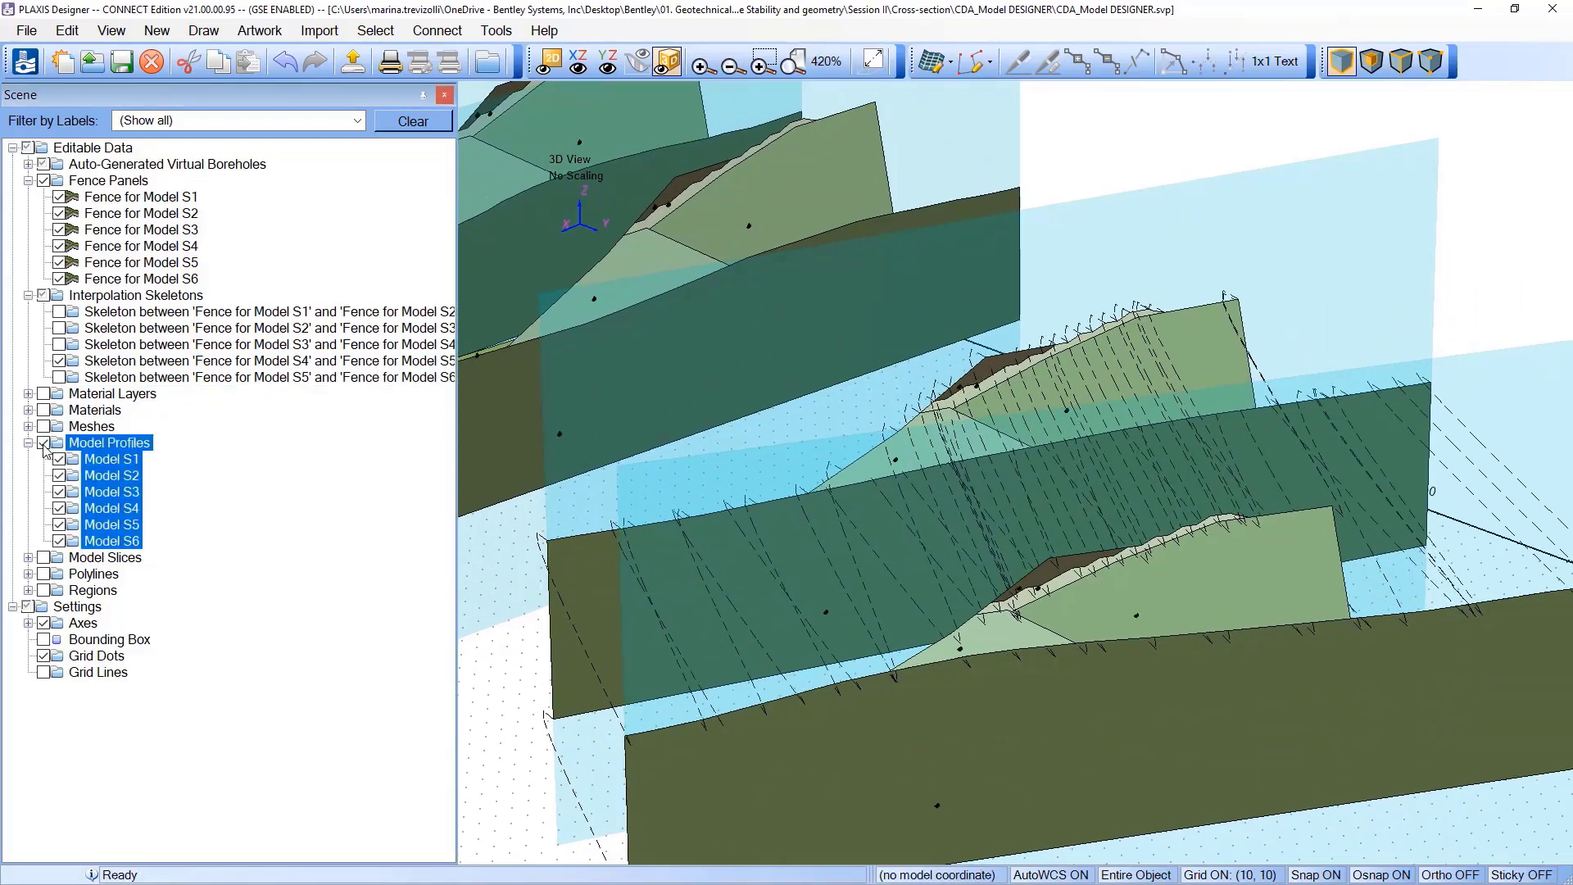
pyautogui.rightClick(115, 368)
pyautogui.moveTo(151, 374)
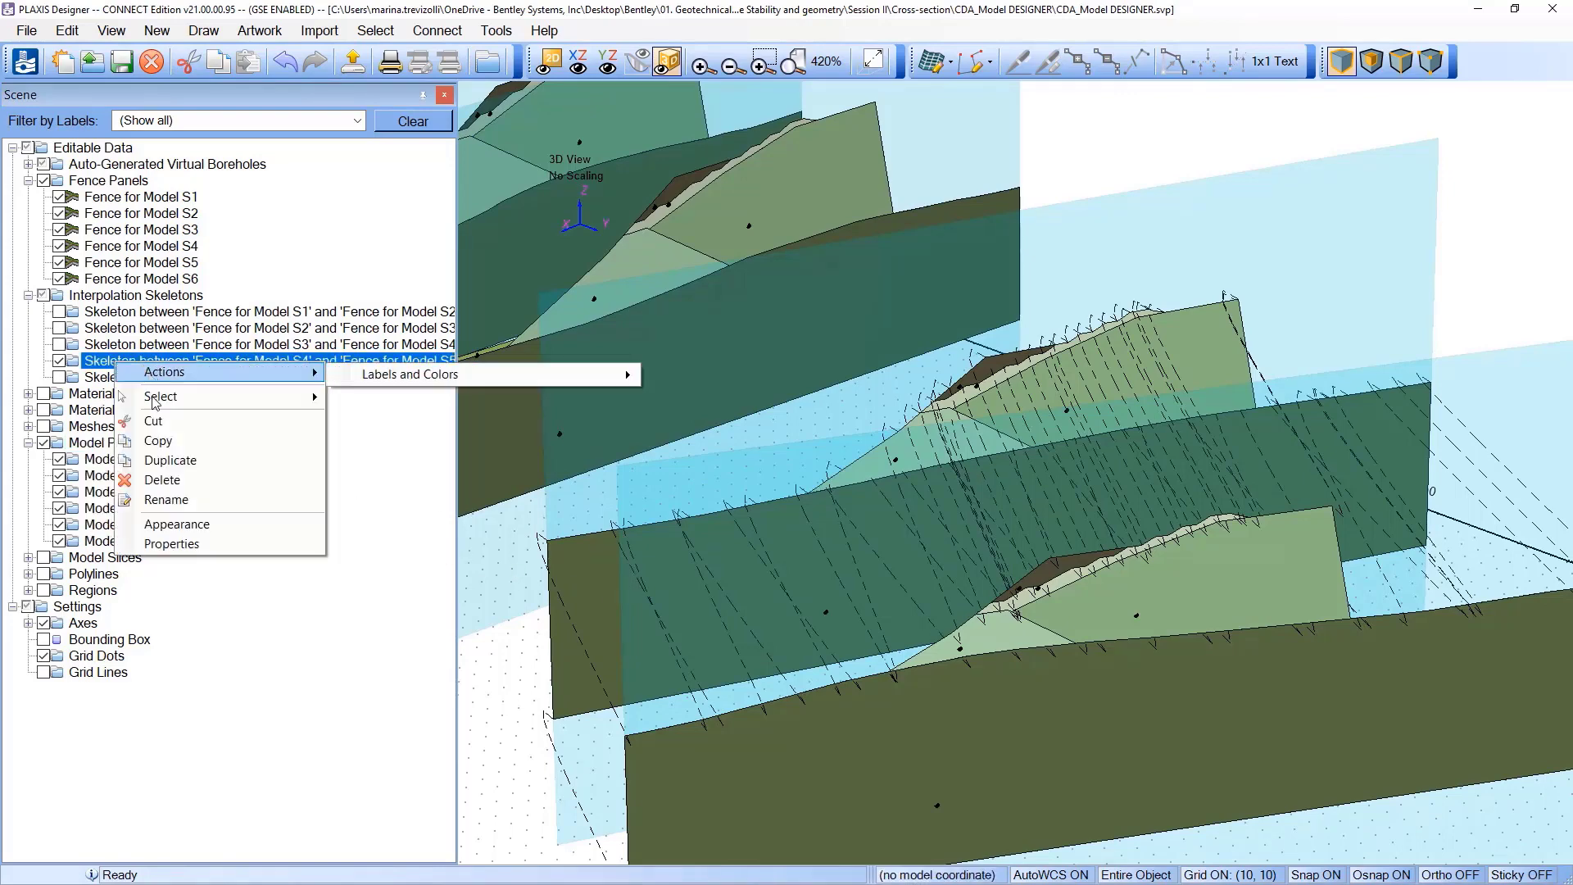
pyautogui.click(176, 523)
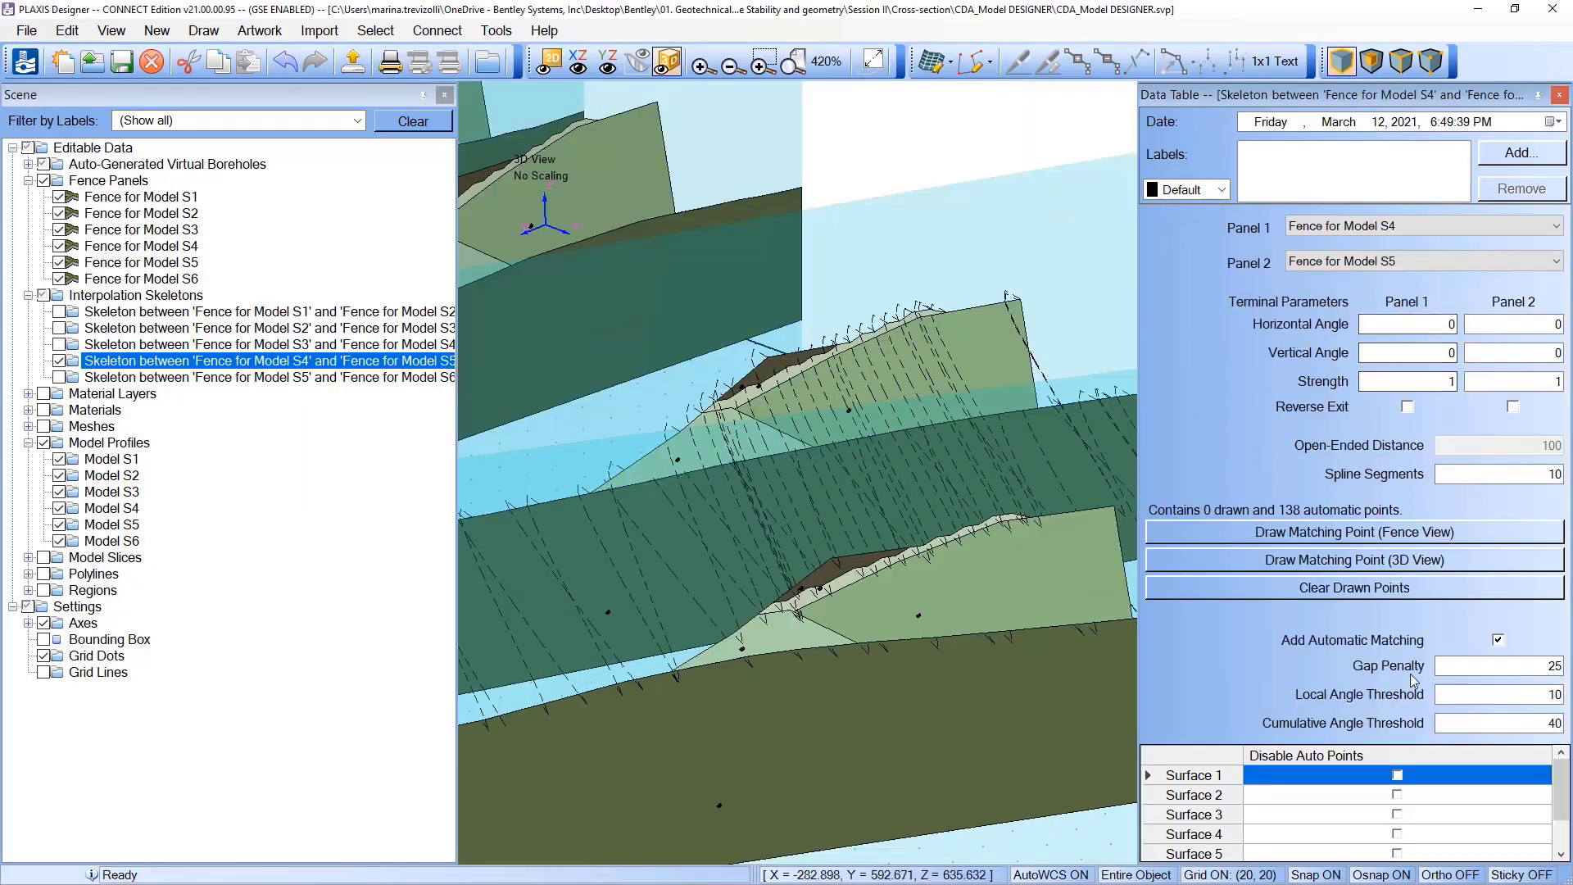
pyautogui.scroll(-3, 798, 495)
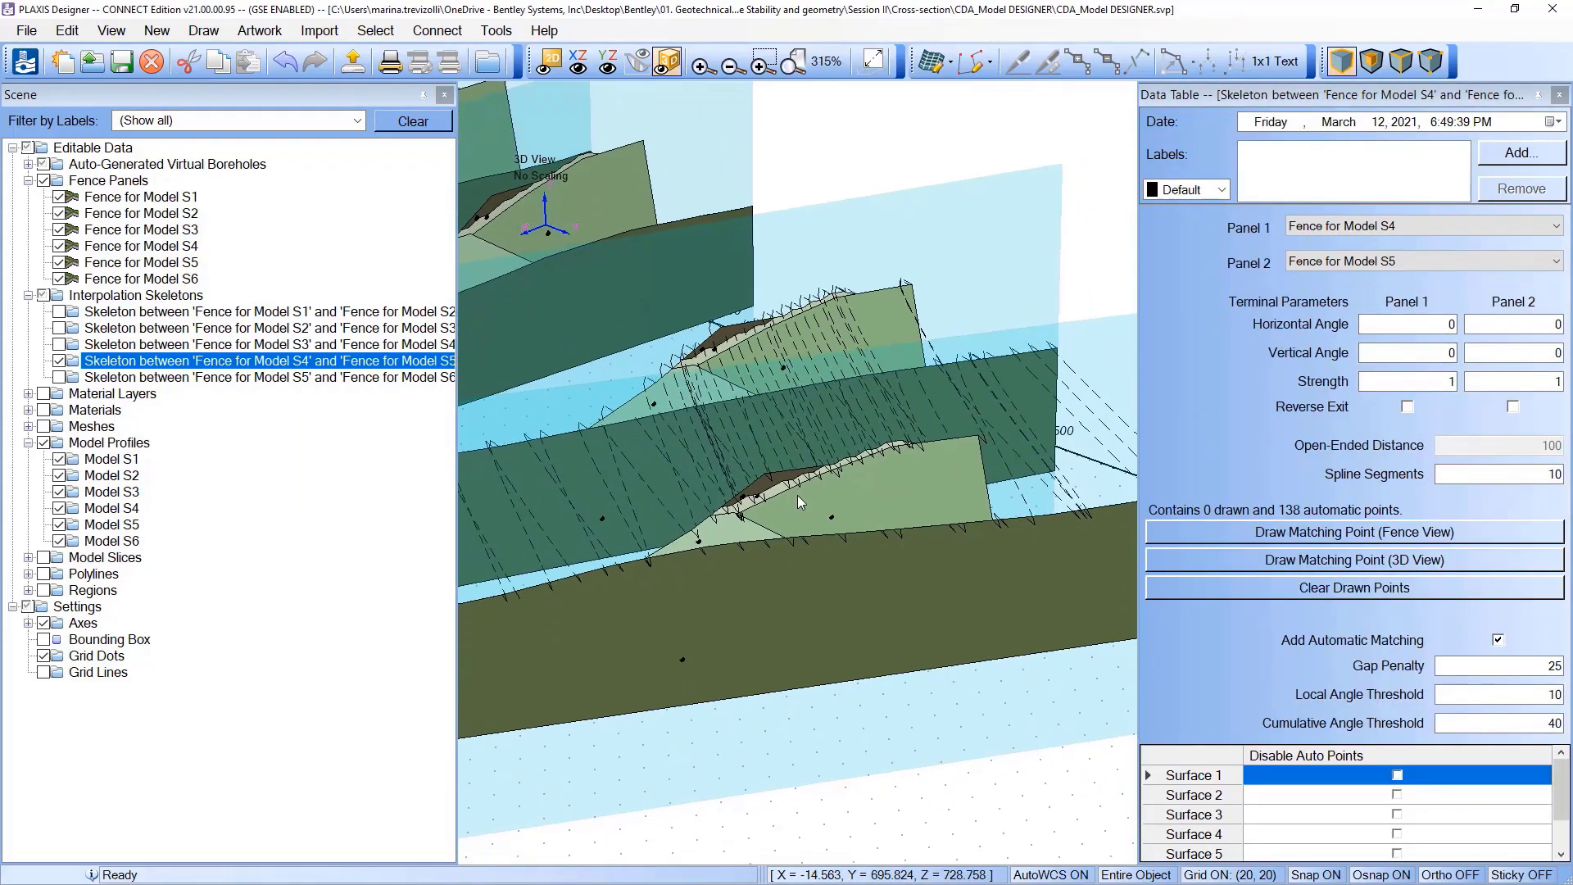
# Step: Disable the automatic matching points for every surface except Surface 1 in the skeleton between the Model S4 and S5 fences
pyautogui.scroll(5, 799, 495)
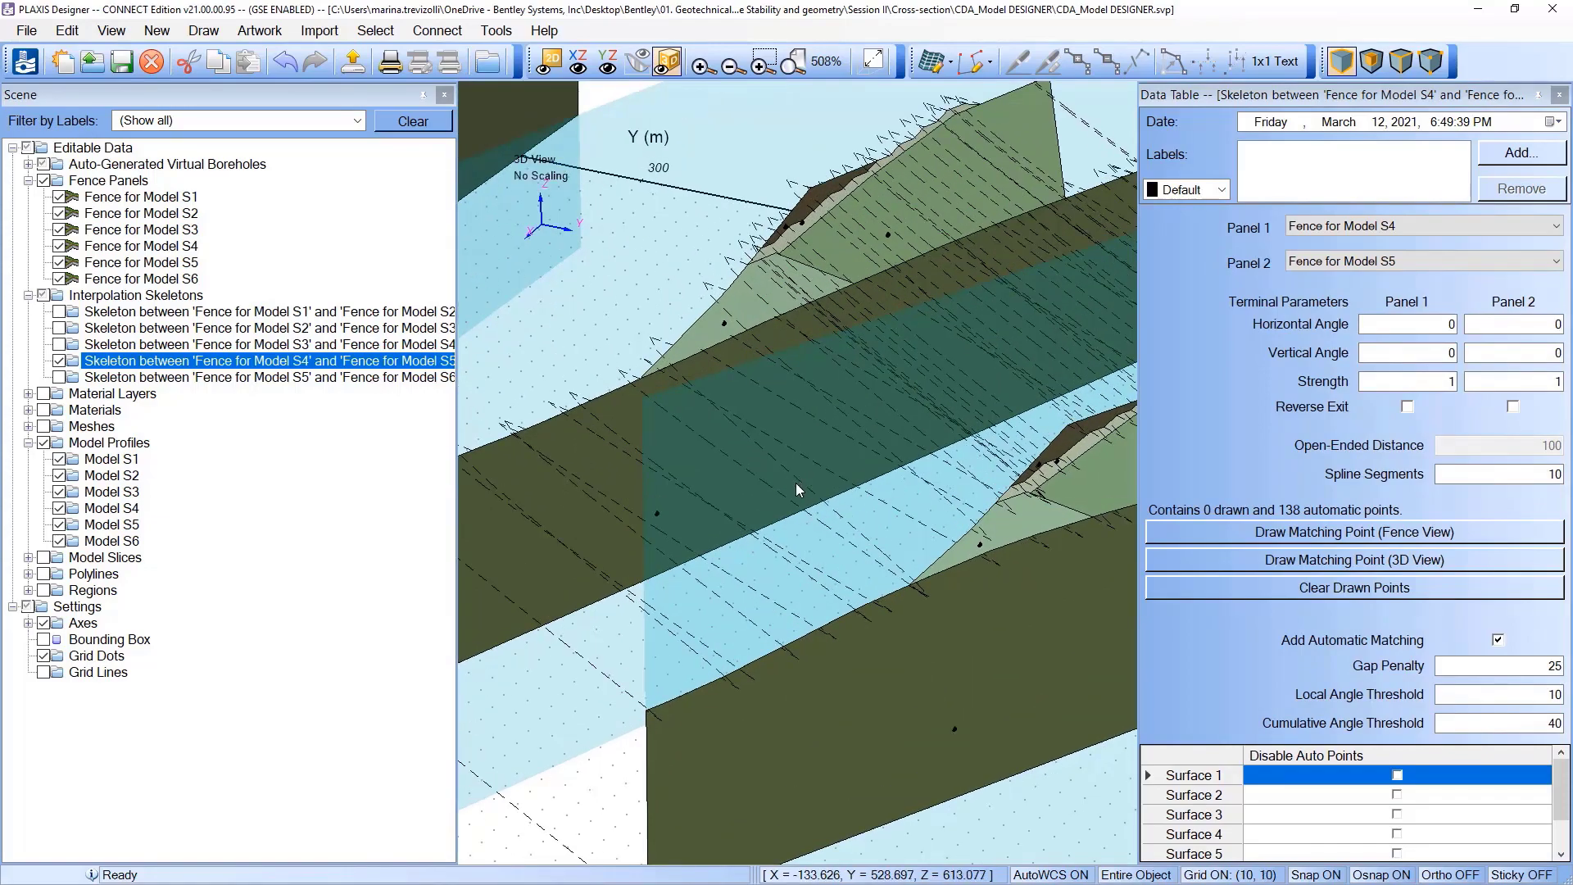
pyautogui.moveTo(796, 483); pyautogui.dragTo(743, 510, button='middle')
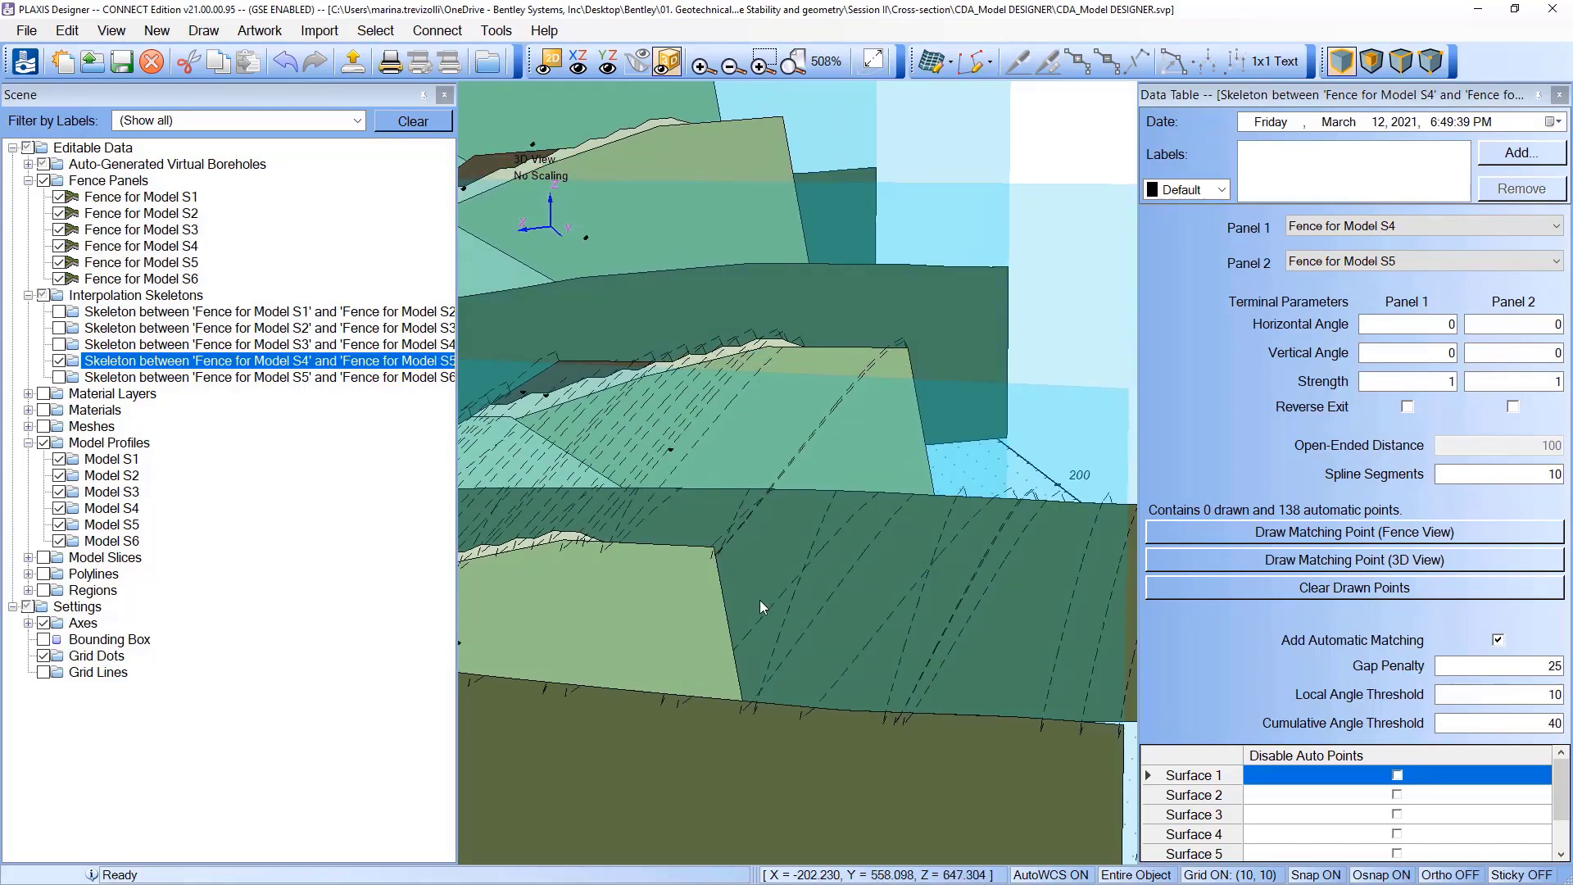
pyautogui.click(1397, 794)
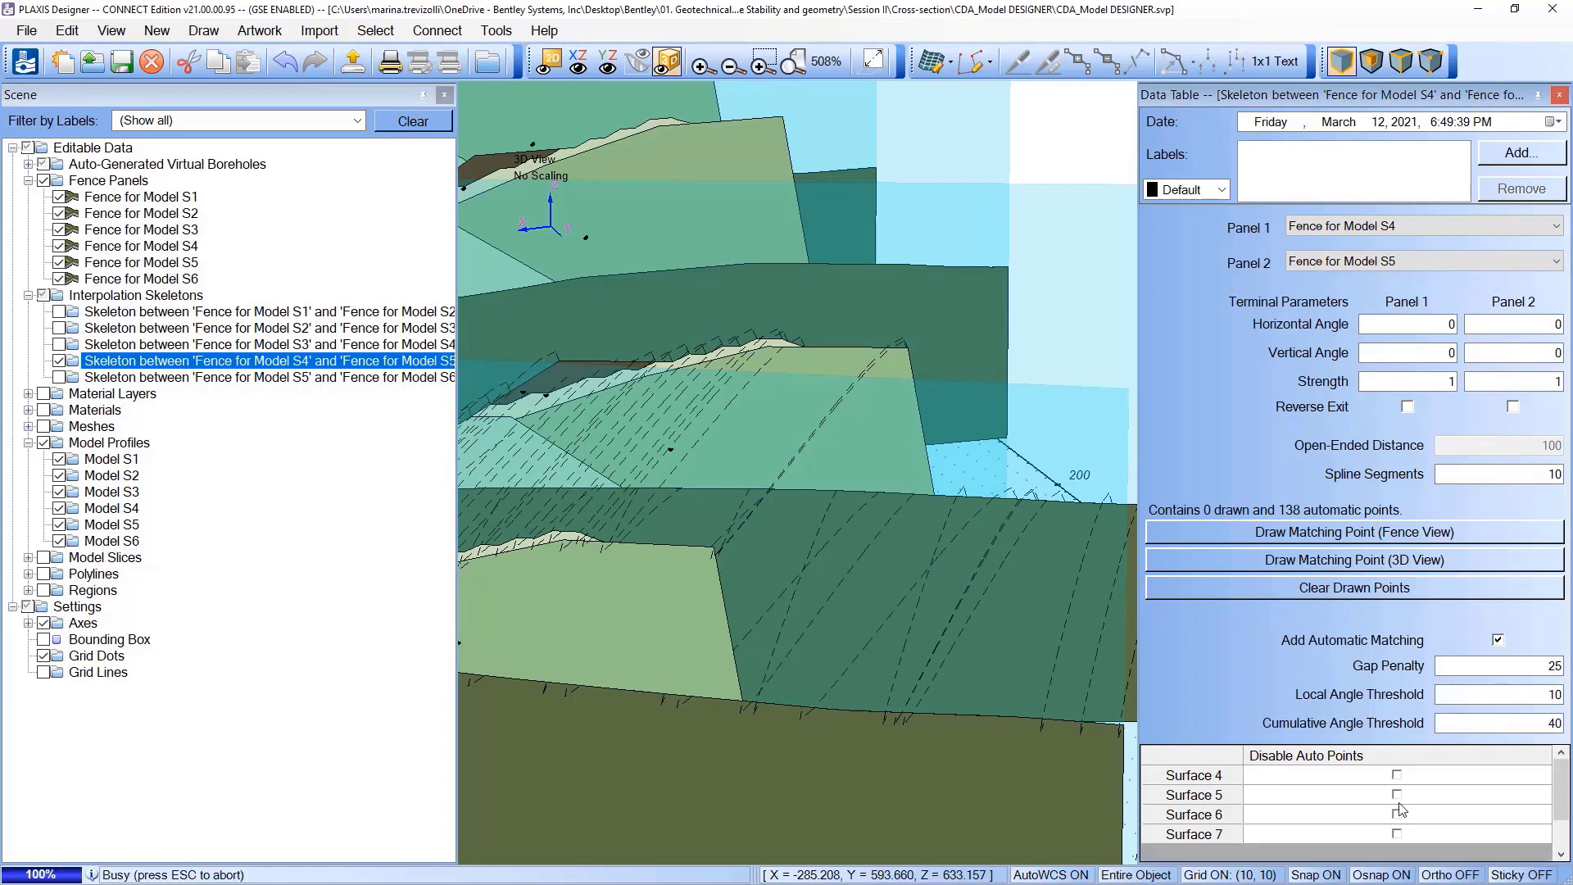
pyautogui.click(1397, 814)
pyautogui.click(1397, 774)
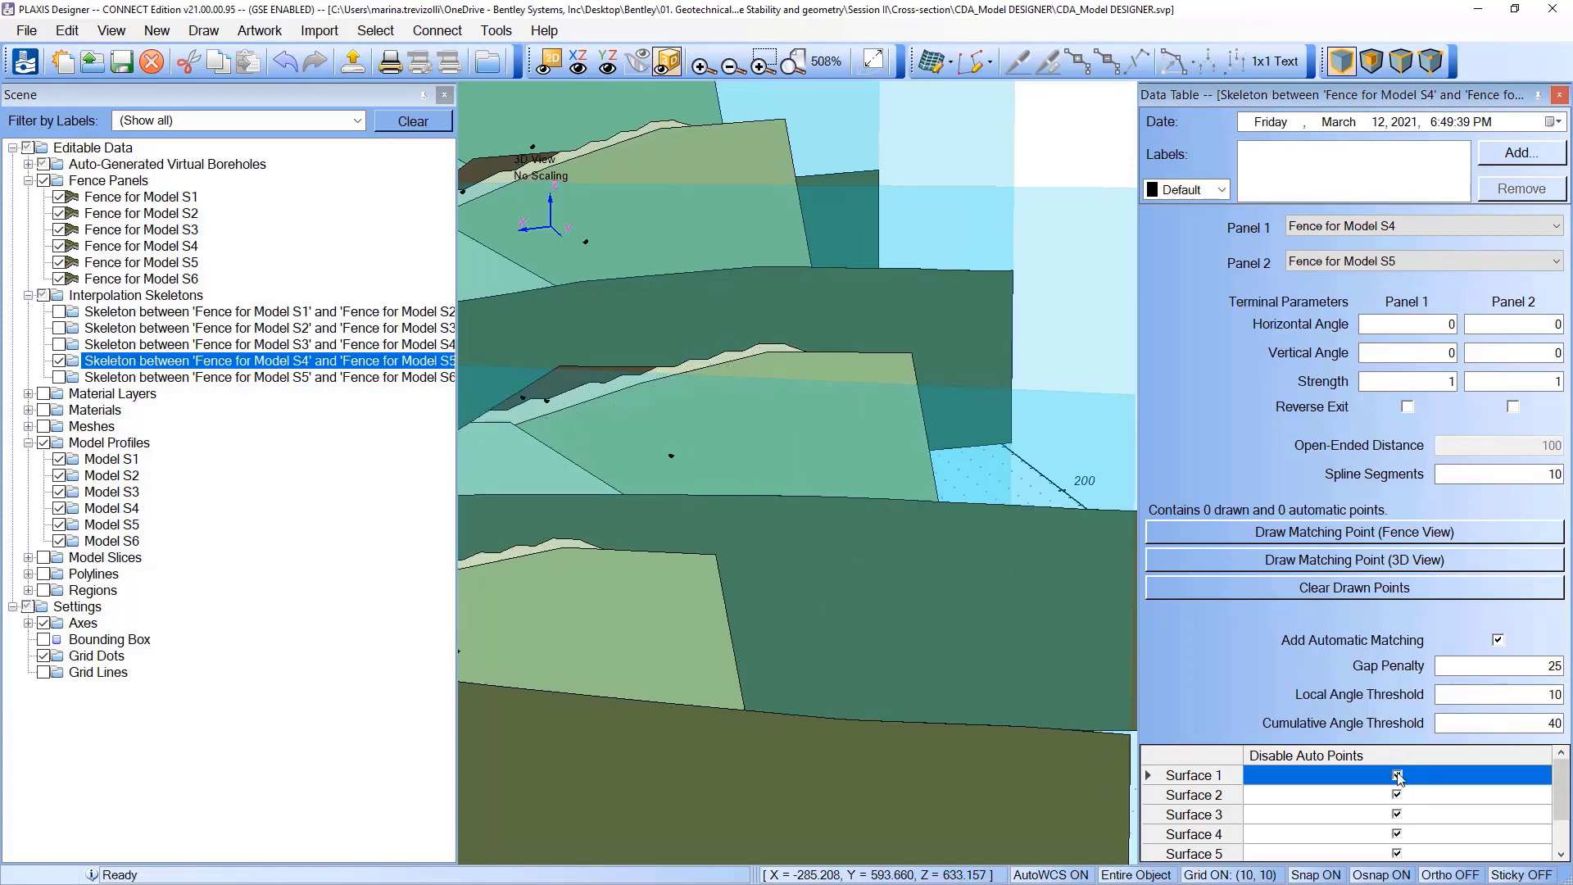
# Step: Draw a matching point in 3D linking the dam toe on the Model S4 fence to the dam toe on the Model S5 fence
pyautogui.scroll(-2, 687, 583)
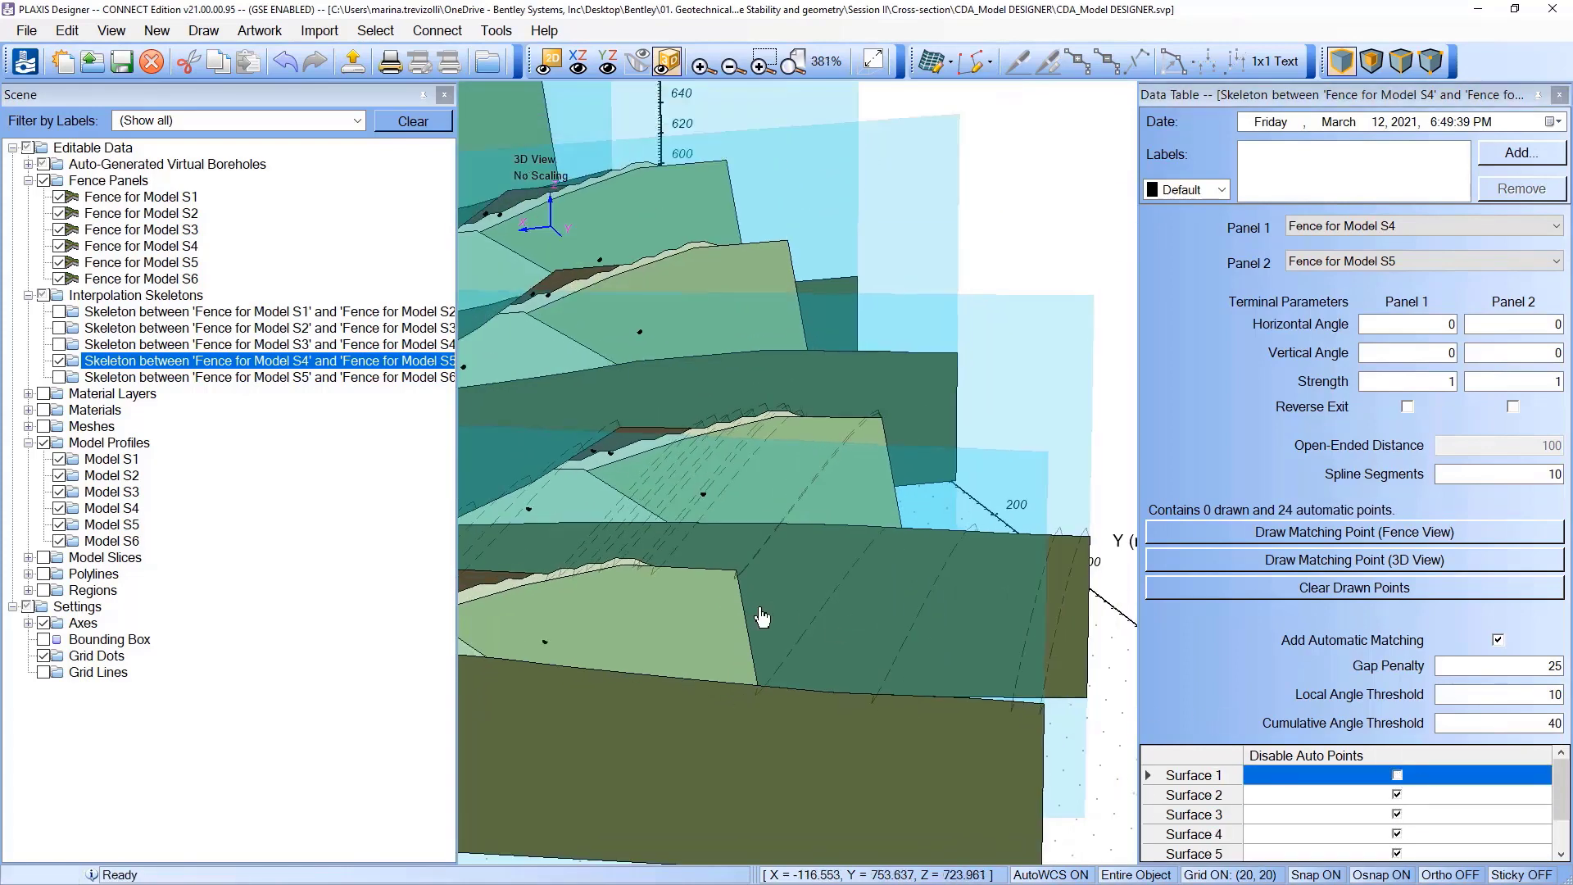
pyautogui.scroll(2, 687, 583)
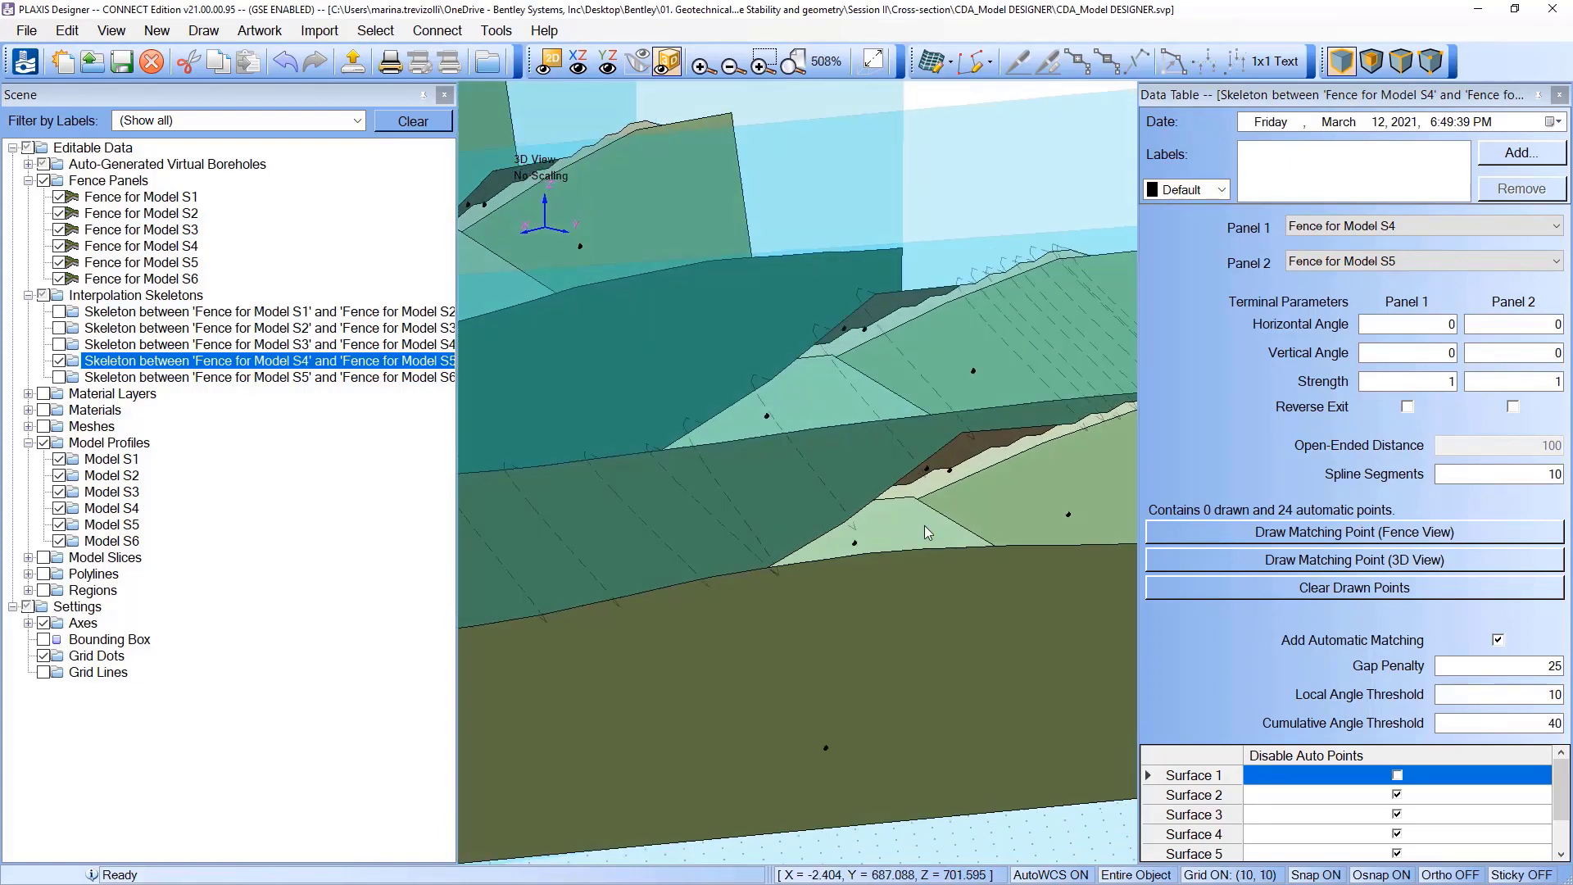
pyautogui.scroll(3, 885, 536)
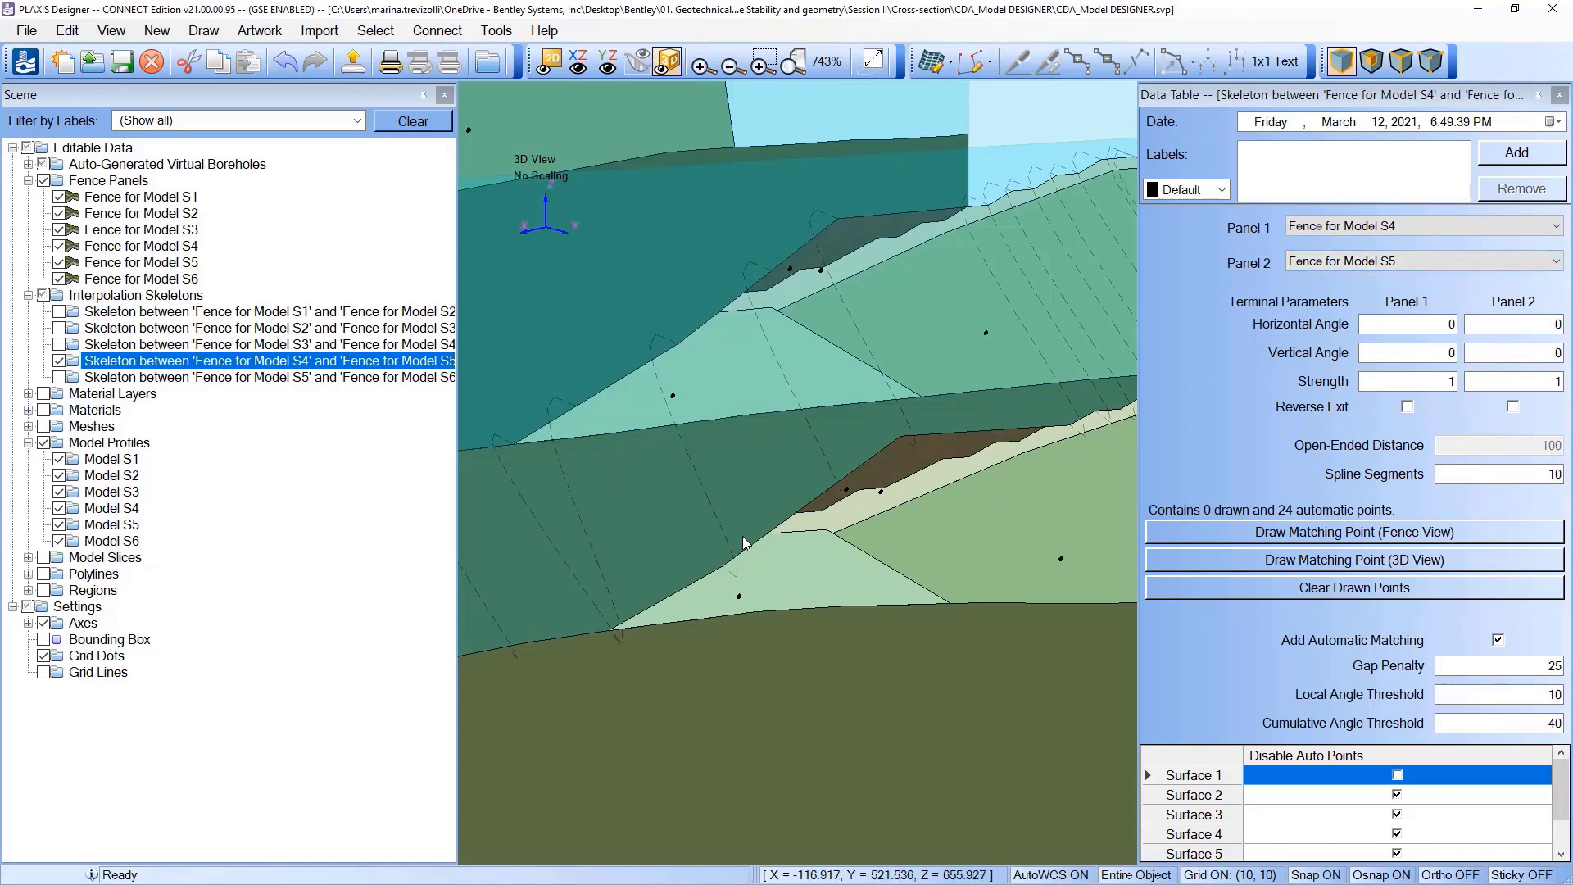
pyautogui.scroll(-1, 742, 536)
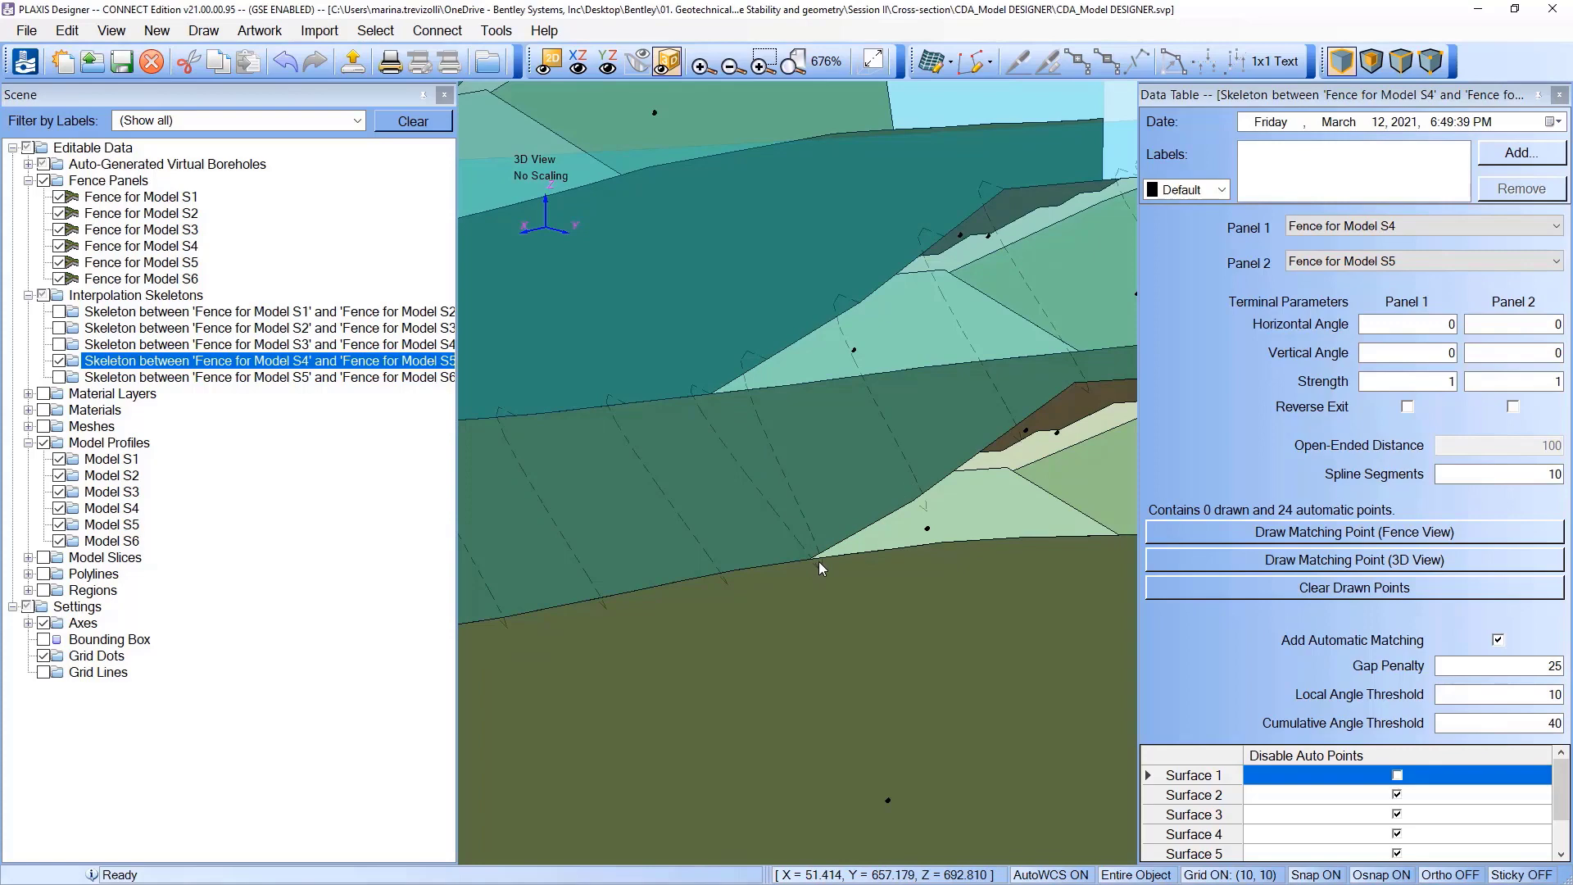
pyautogui.click(1290, 562)
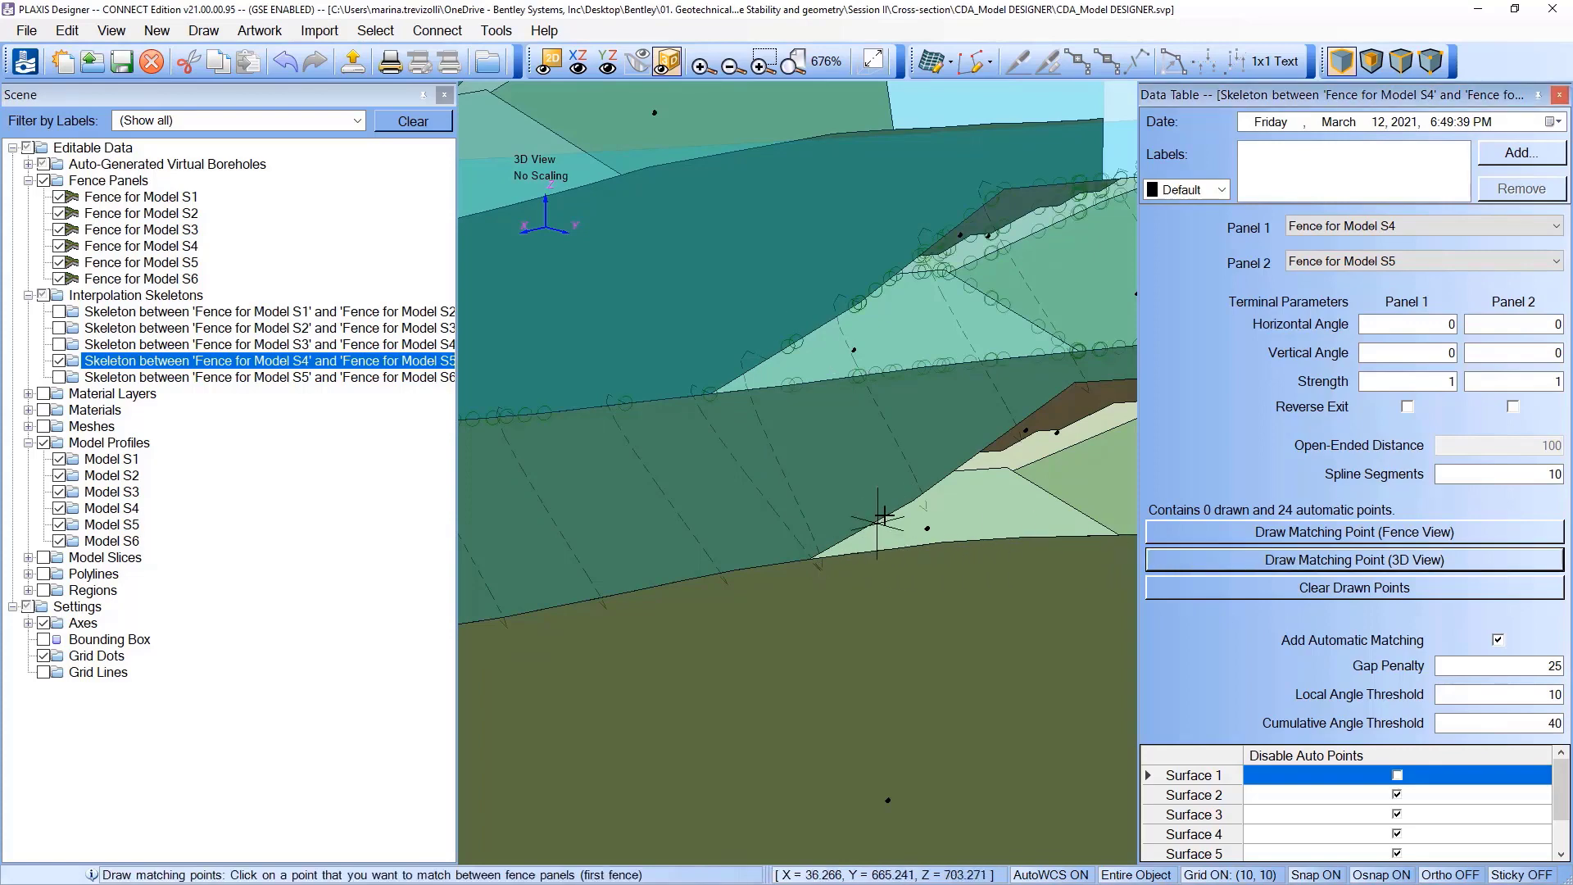
pyautogui.click(711, 391)
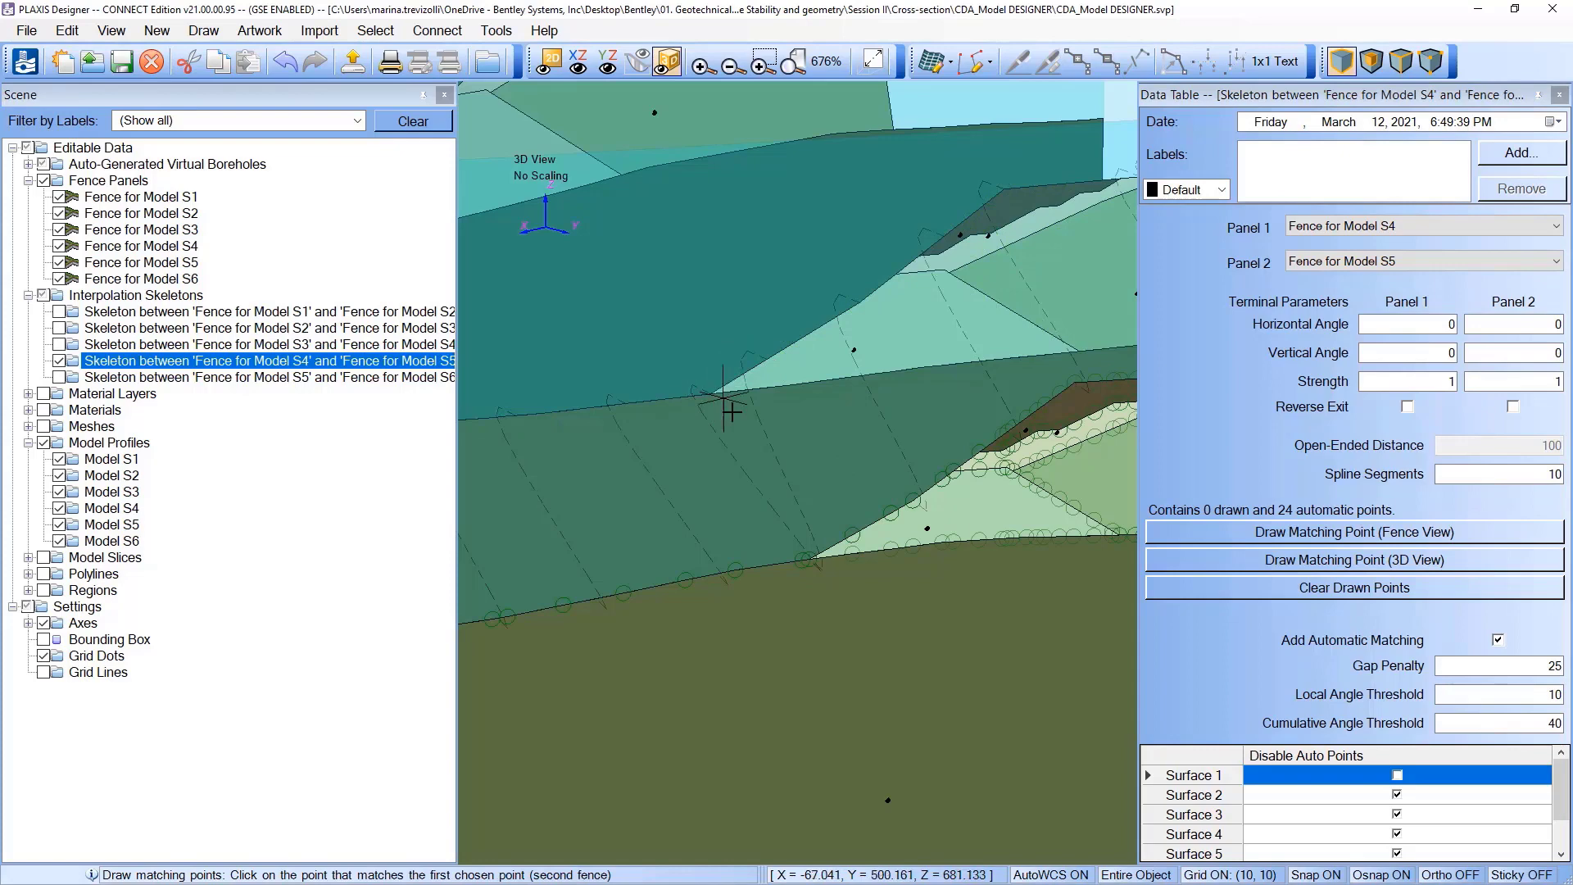
pyautogui.click(810, 560)
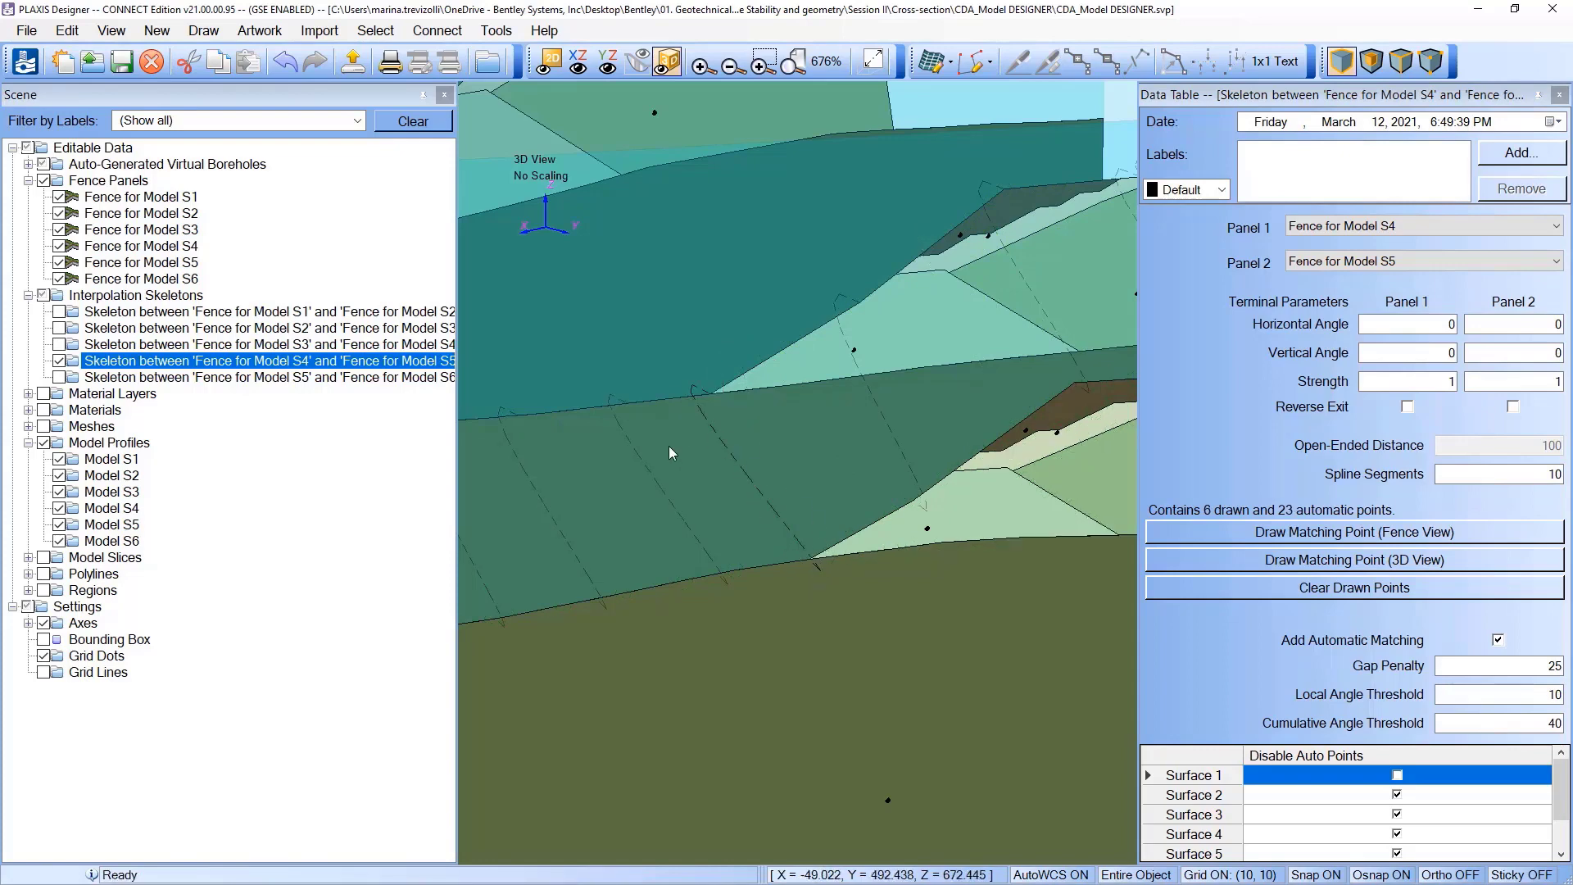
# Step: Draw a second 3D matching point linking the rear crest corner of the dam on the Model S4 fence to that on the Model S5 fence
pyautogui.scroll(-3, 818, 541)
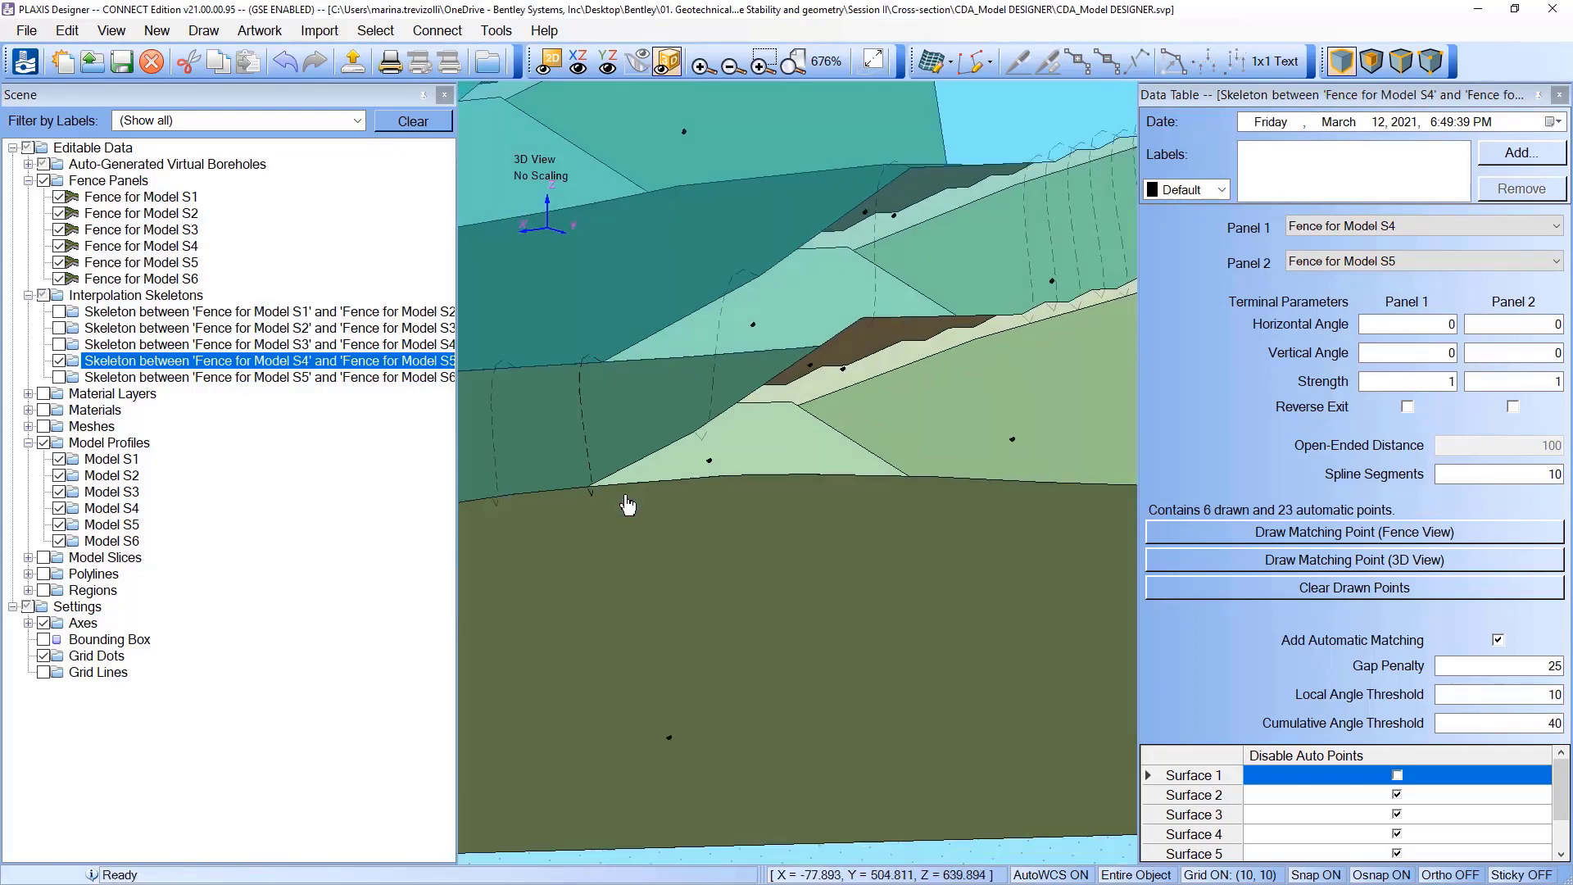
pyautogui.scroll(-1, 764, 469)
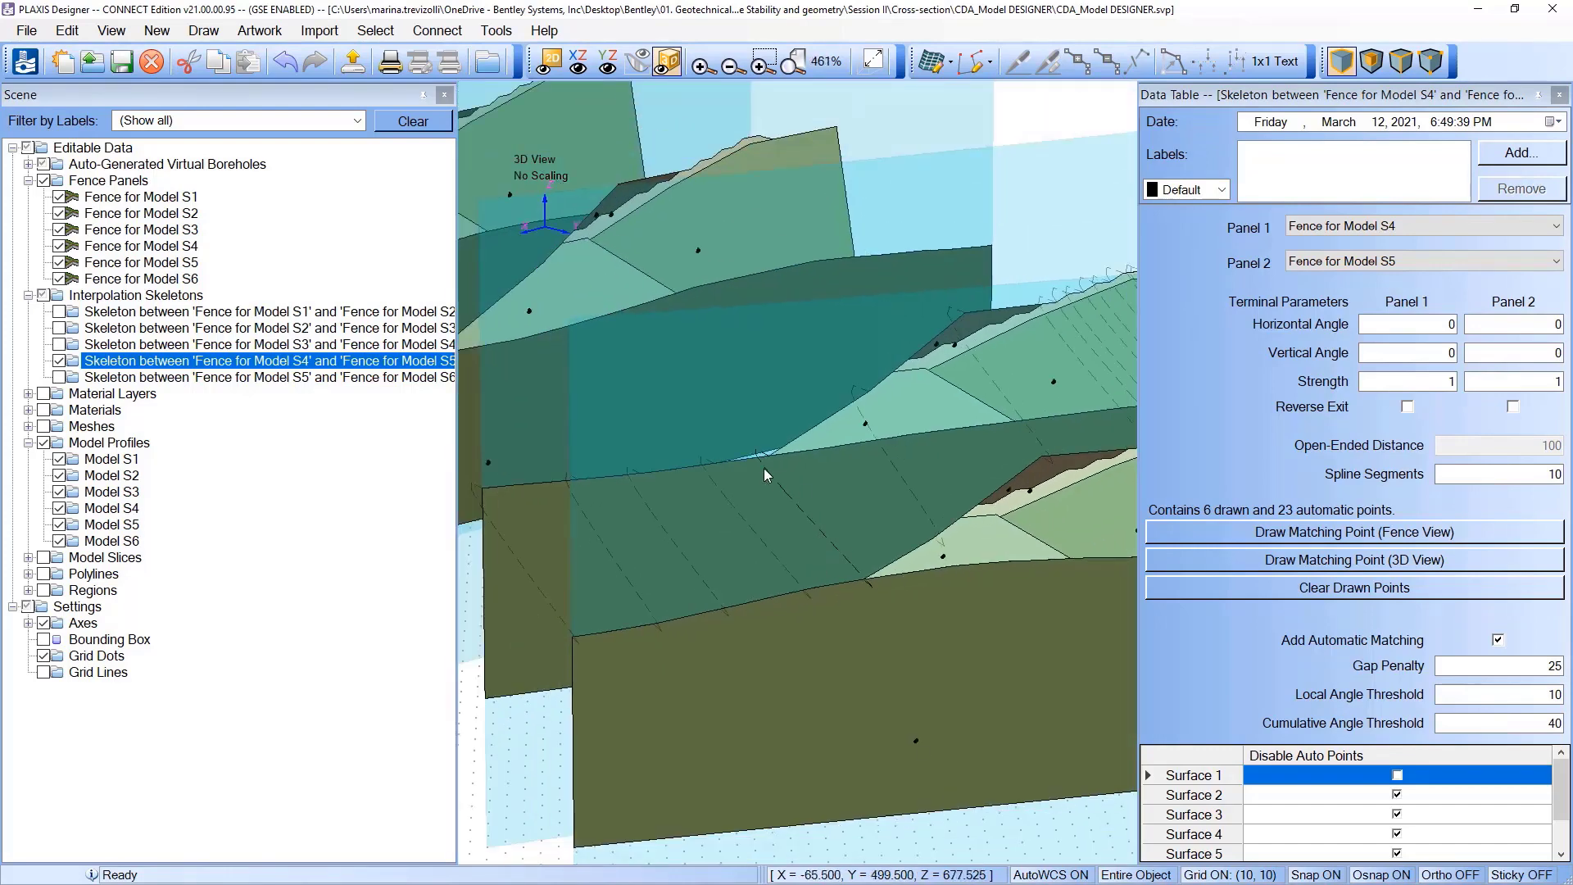
pyautogui.scroll(-1, 821, 515)
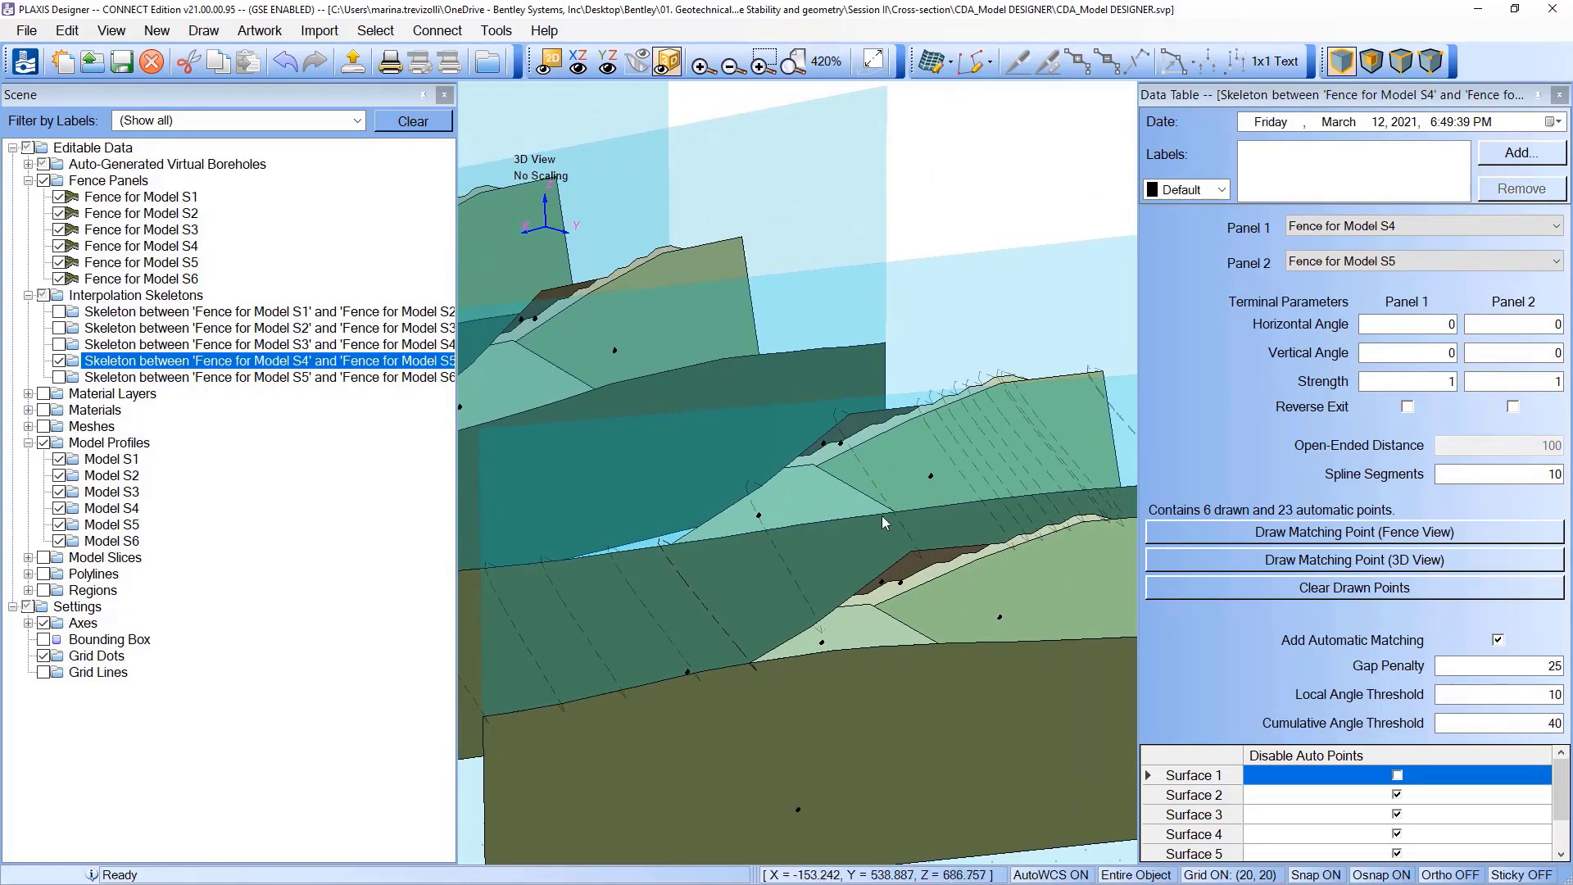
pyautogui.moveTo(881, 516); pyautogui.dragTo(596, 493, button='middle')
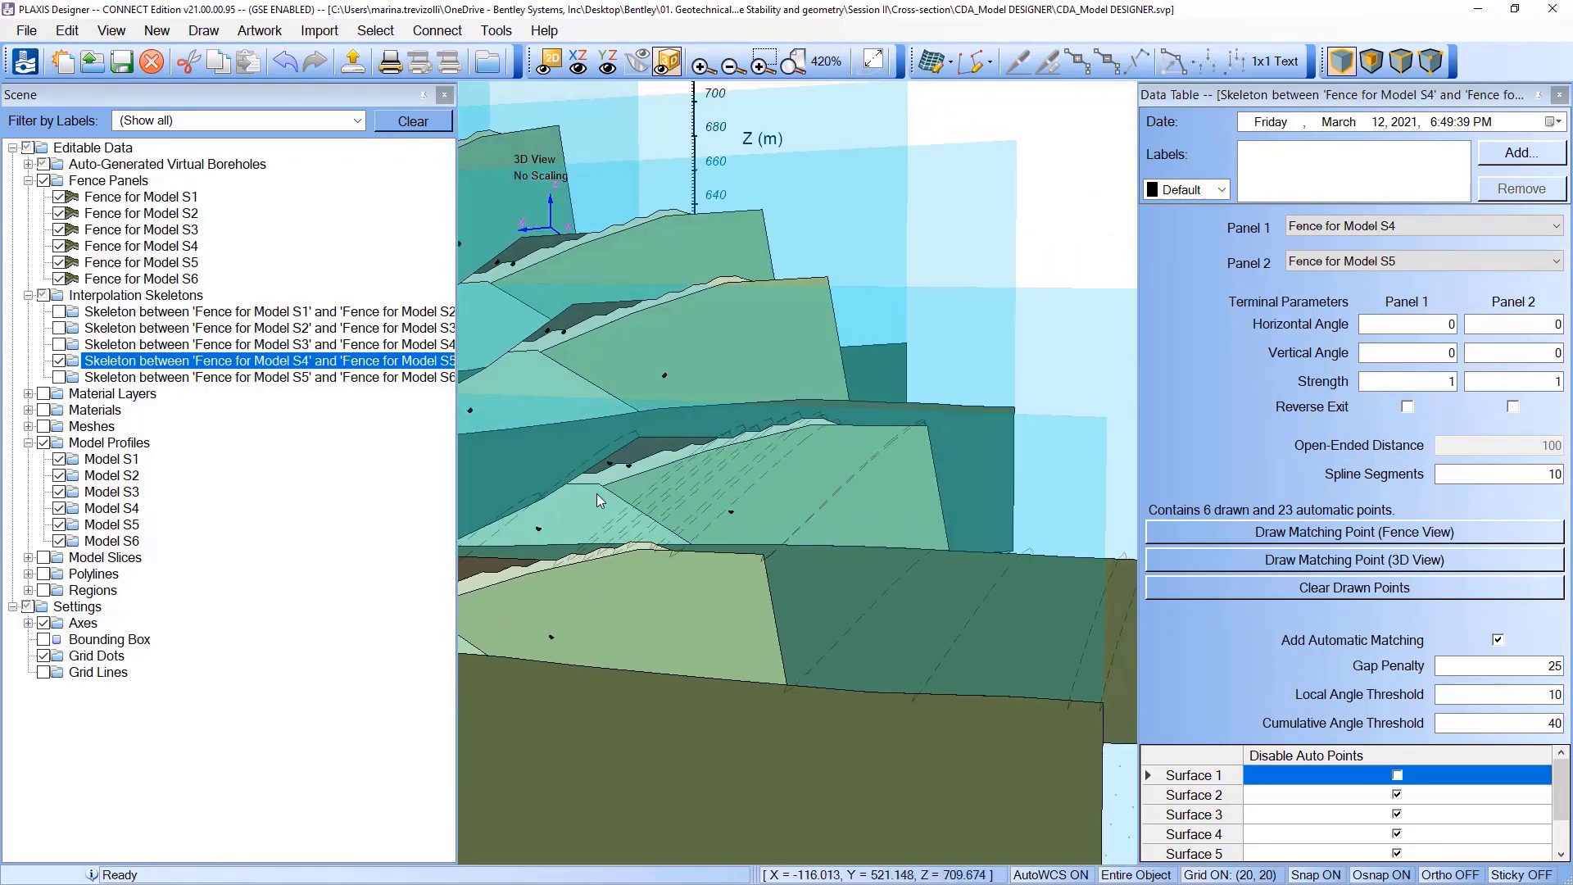
pyautogui.click(1275, 560)
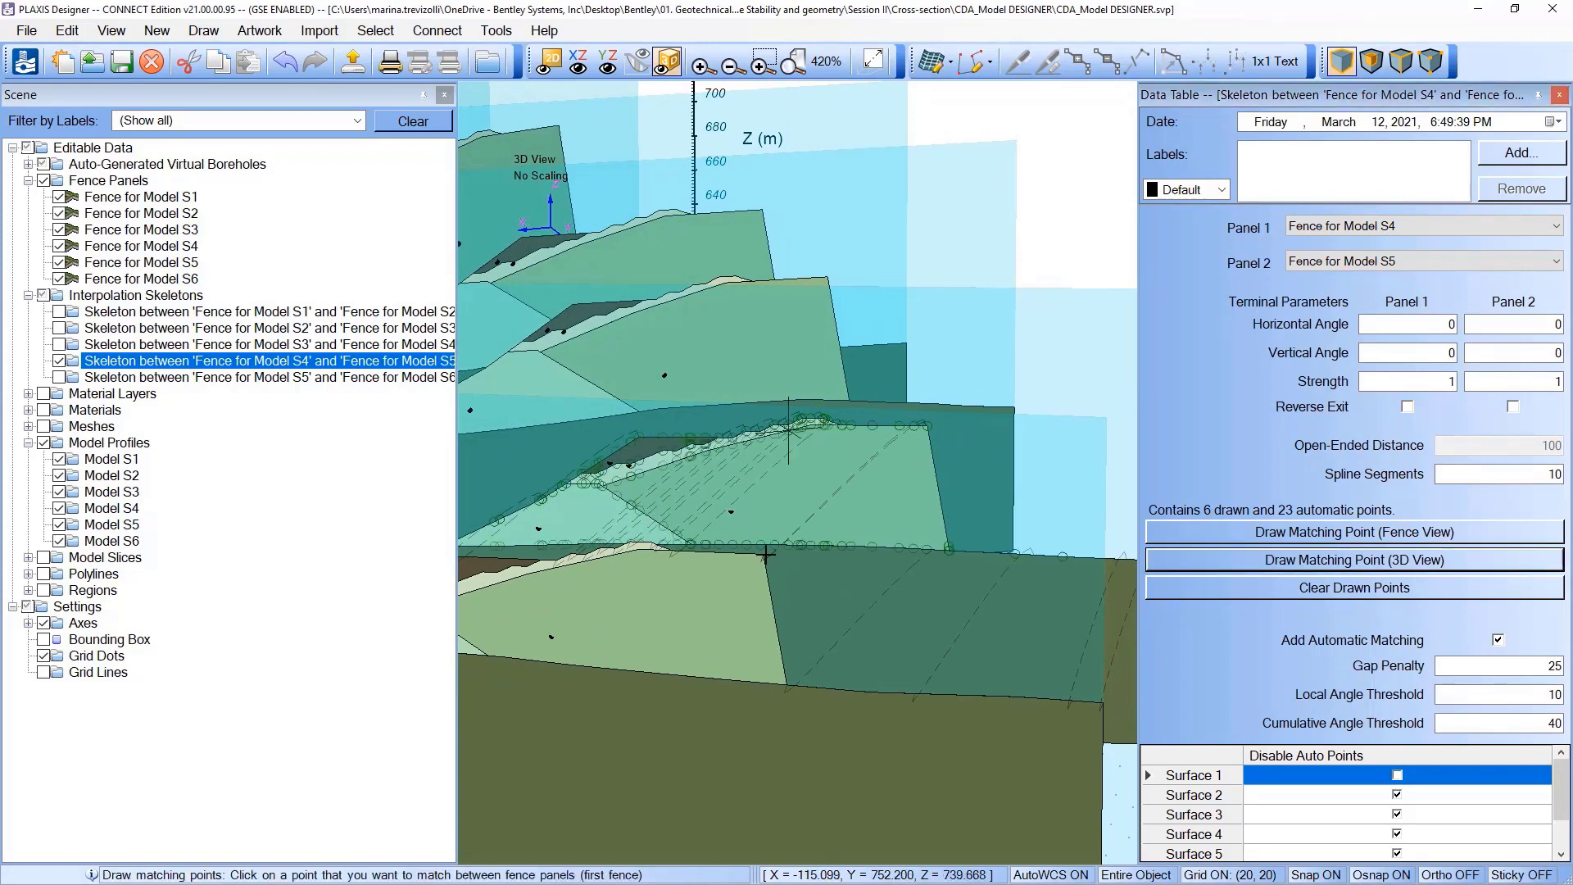
pyautogui.scroll(5, 788, 430)
pyautogui.click(996, 374)
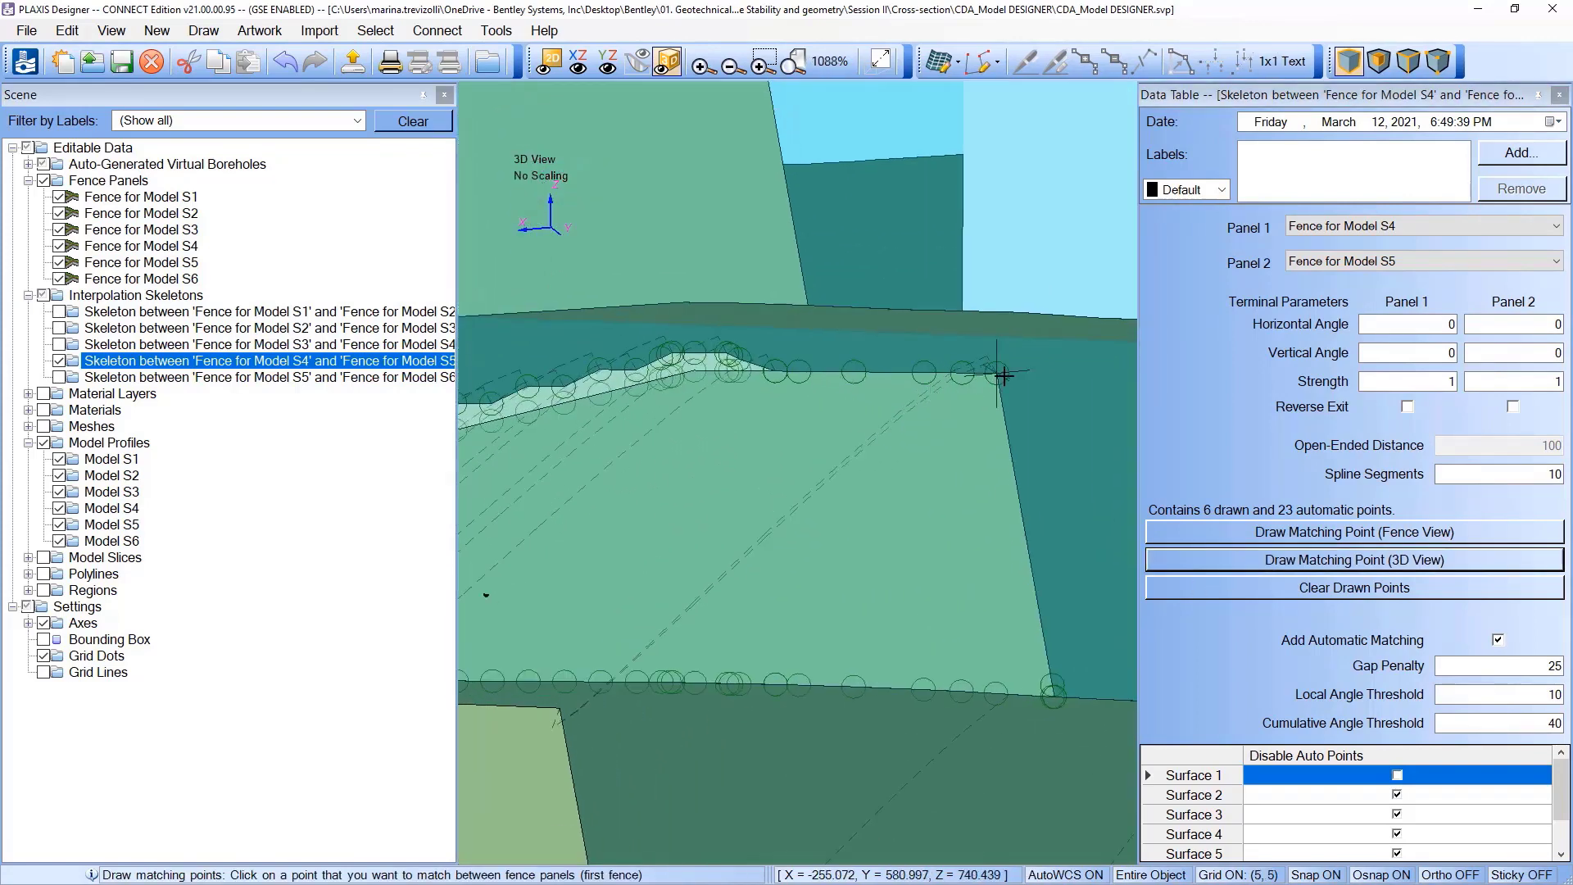
pyautogui.click(556, 717)
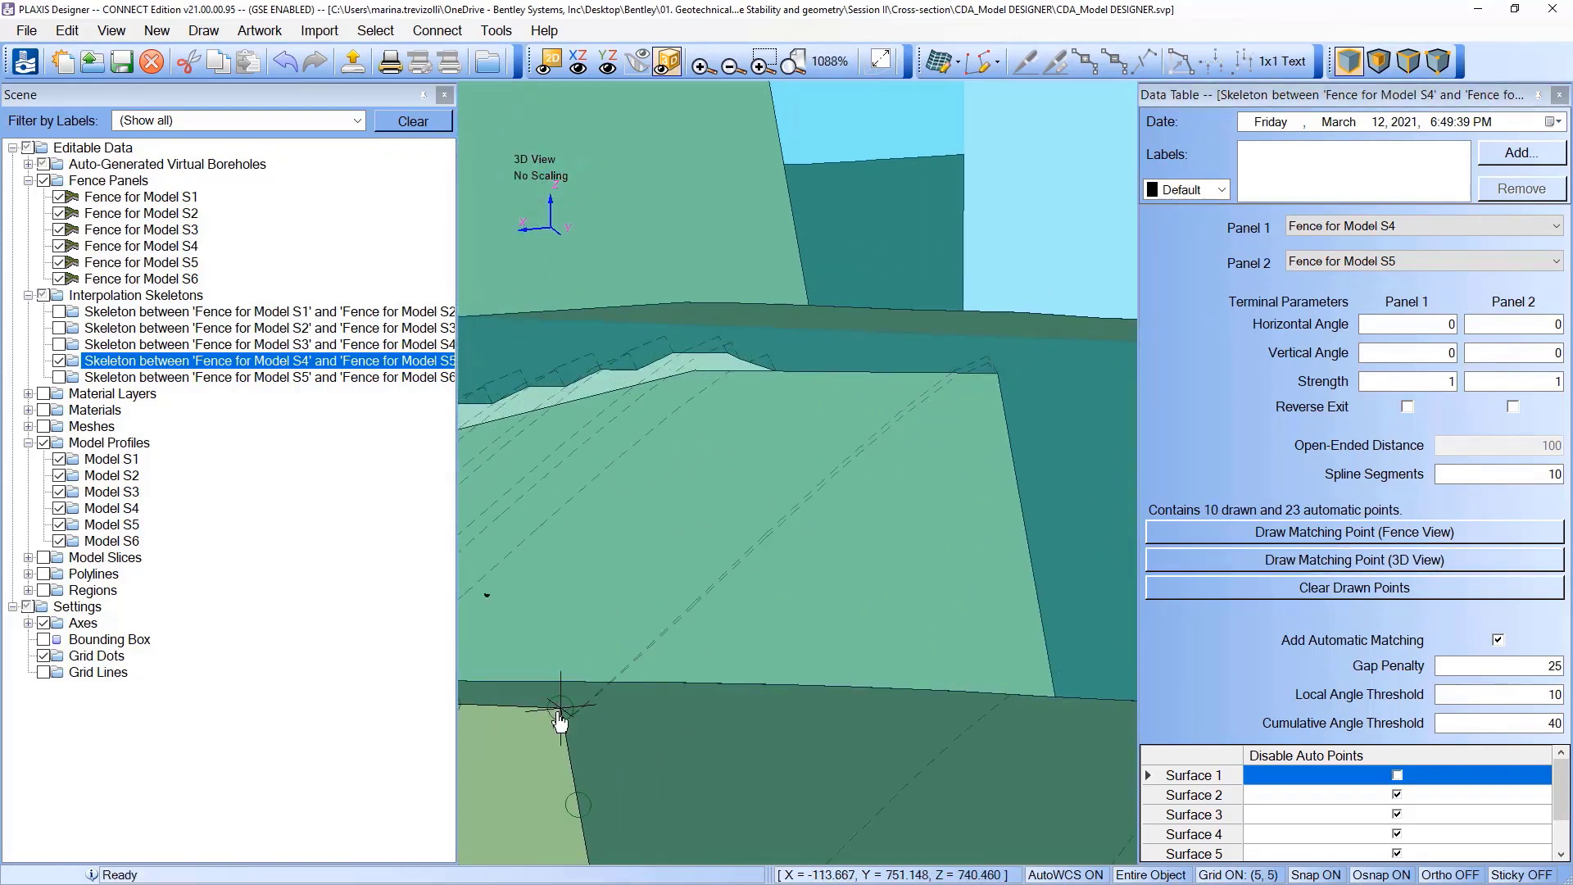
# Step: Enable Reverse Exit on both panels of the skeleton between the Model S4 and S5 fences, then hide that skeleton
pyautogui.scroll(-7, 717, 702)
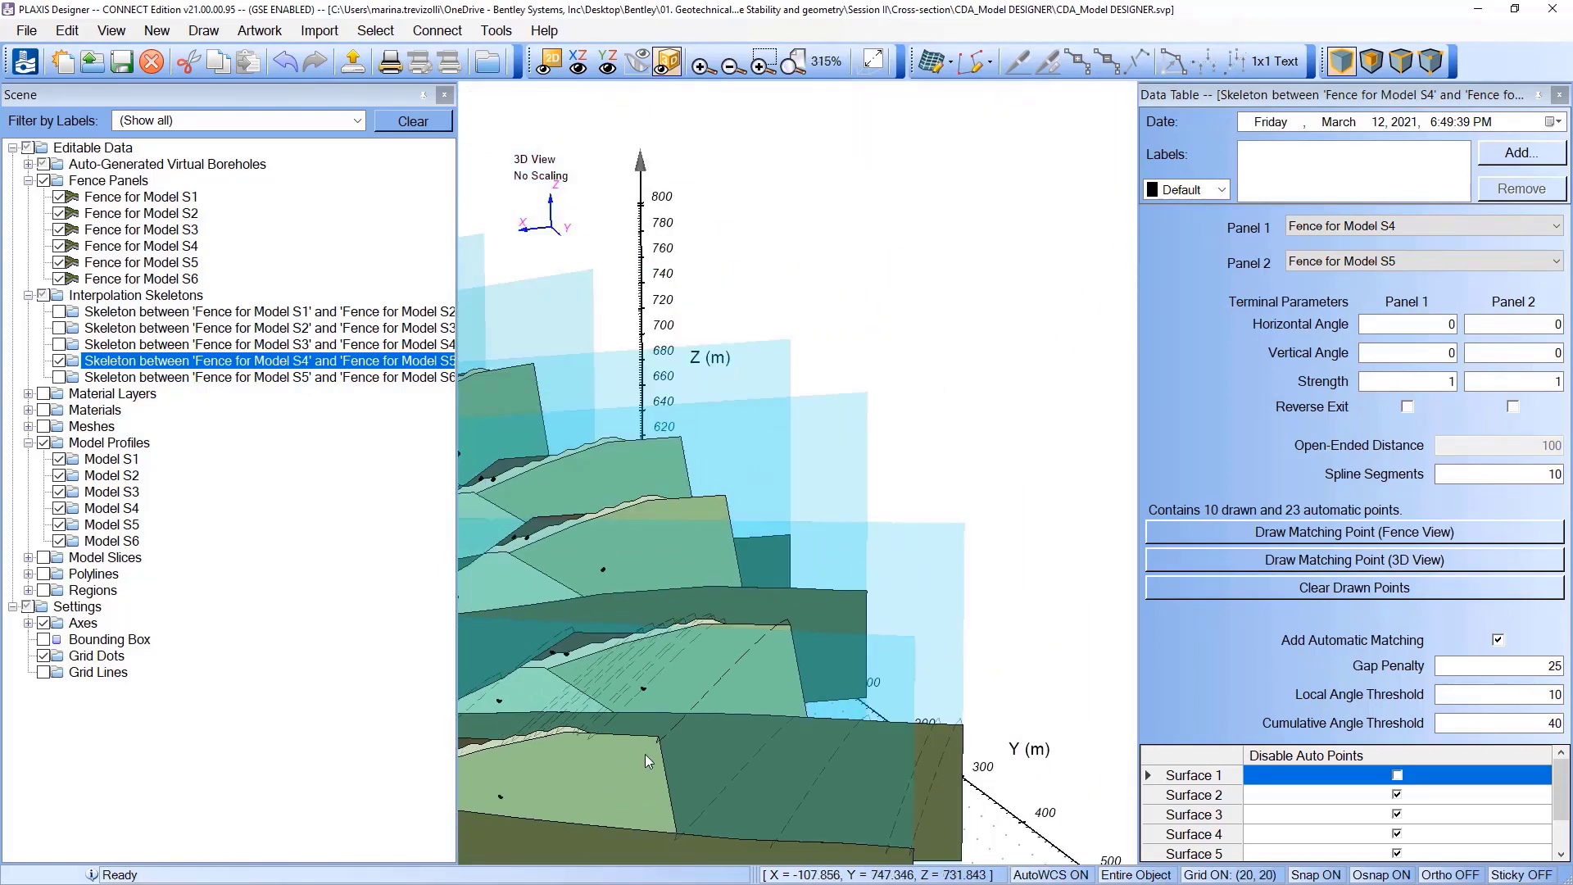
pyautogui.moveTo(833, 716); pyautogui.dragTo(812, 796, button='middle')
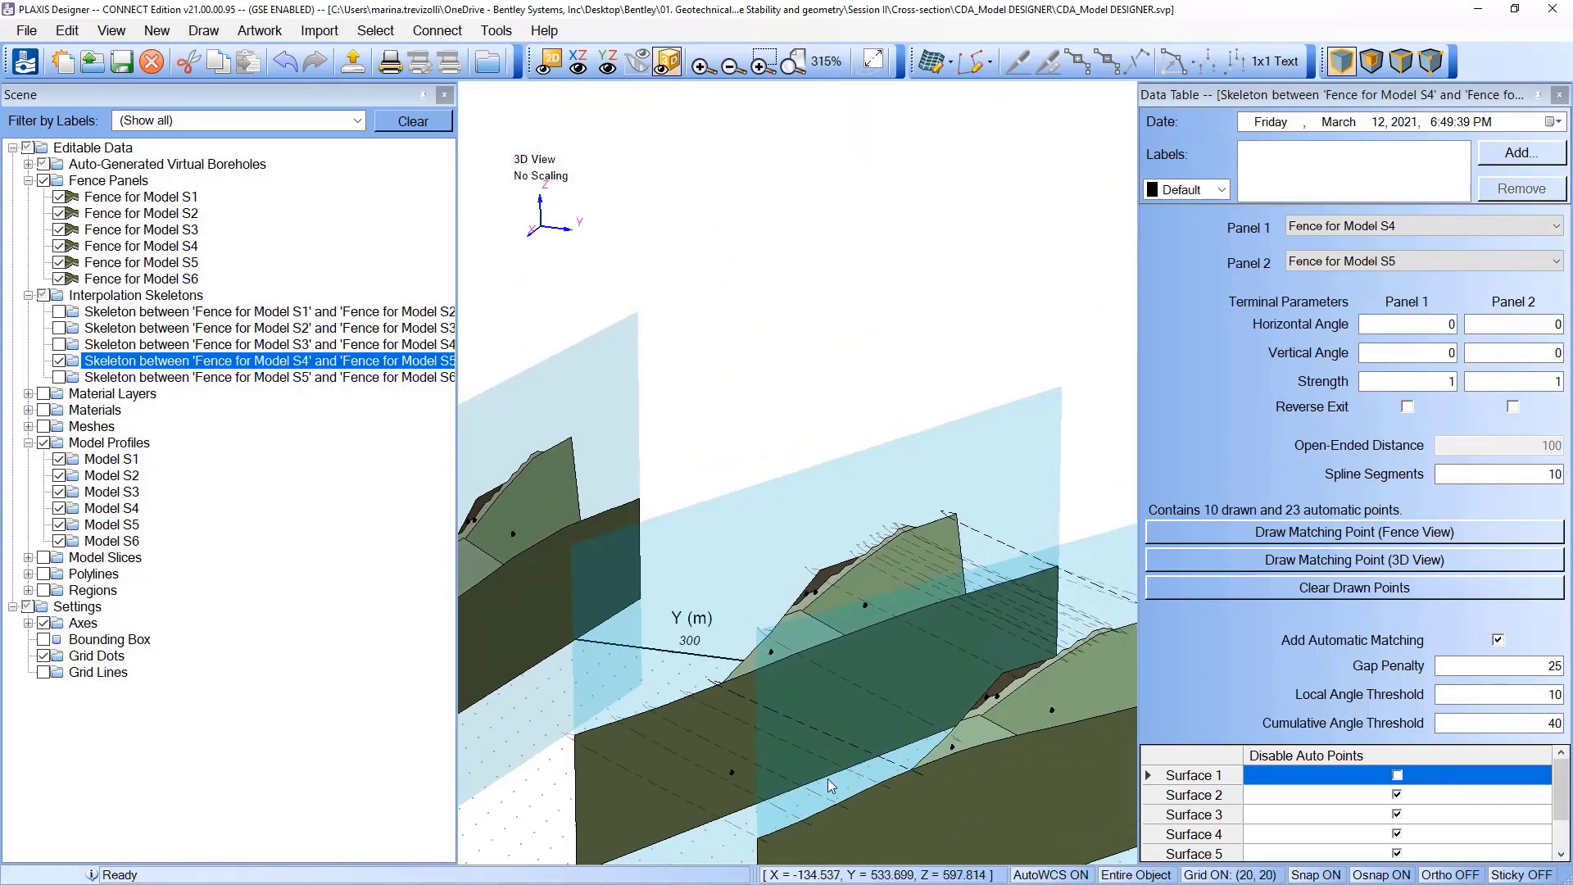
pyautogui.scroll(-1, 956, 637)
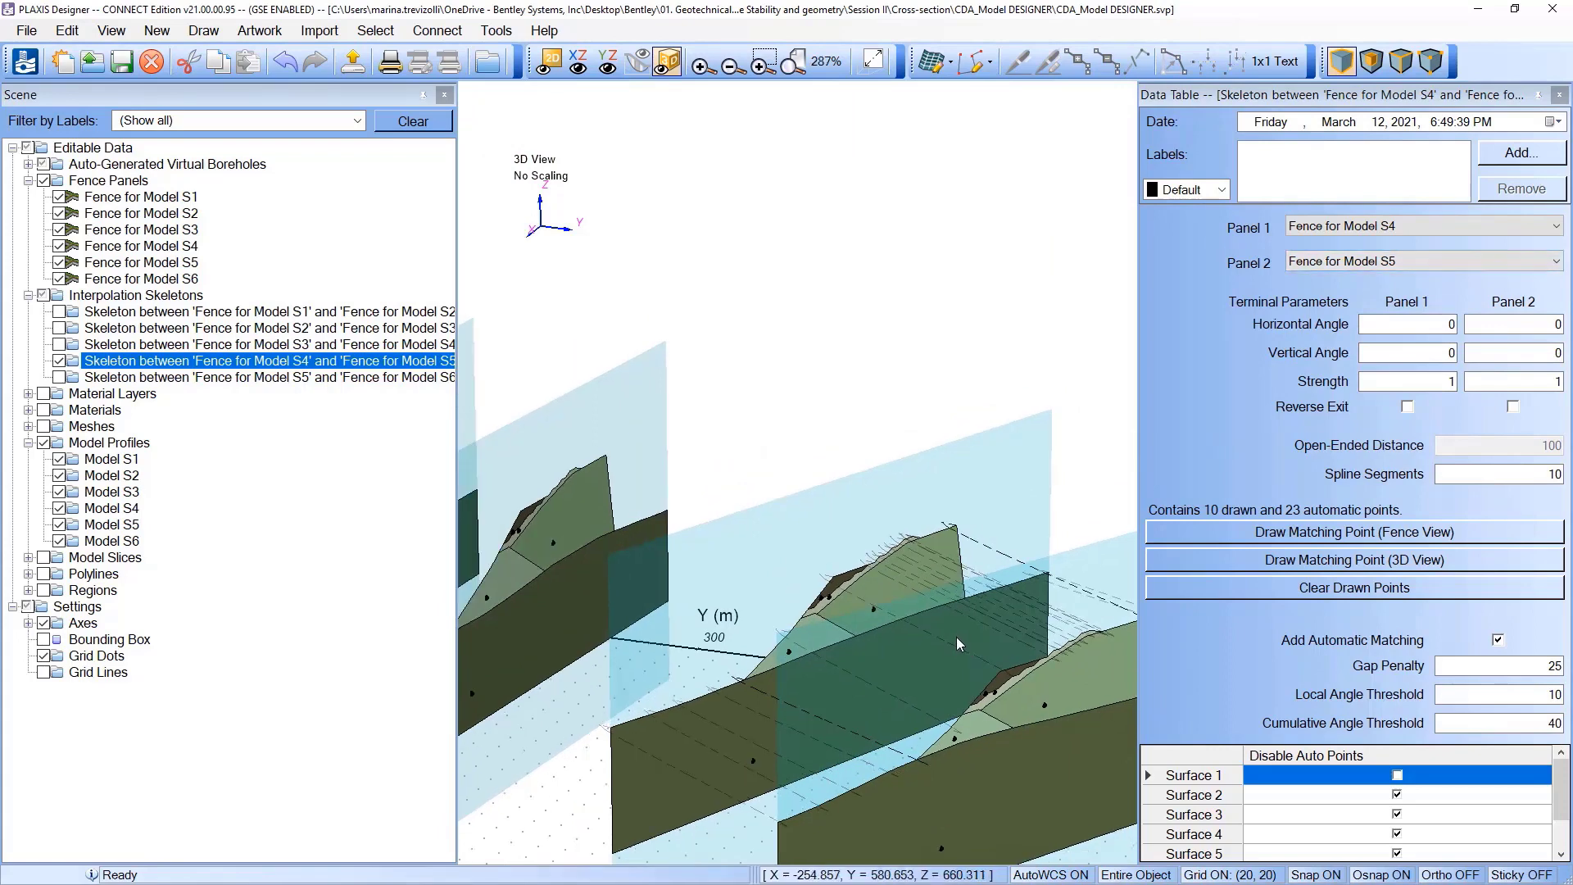
pyautogui.moveTo(956, 637); pyautogui.dragTo(837, 528, button='middle')
pyautogui.click(1512, 407)
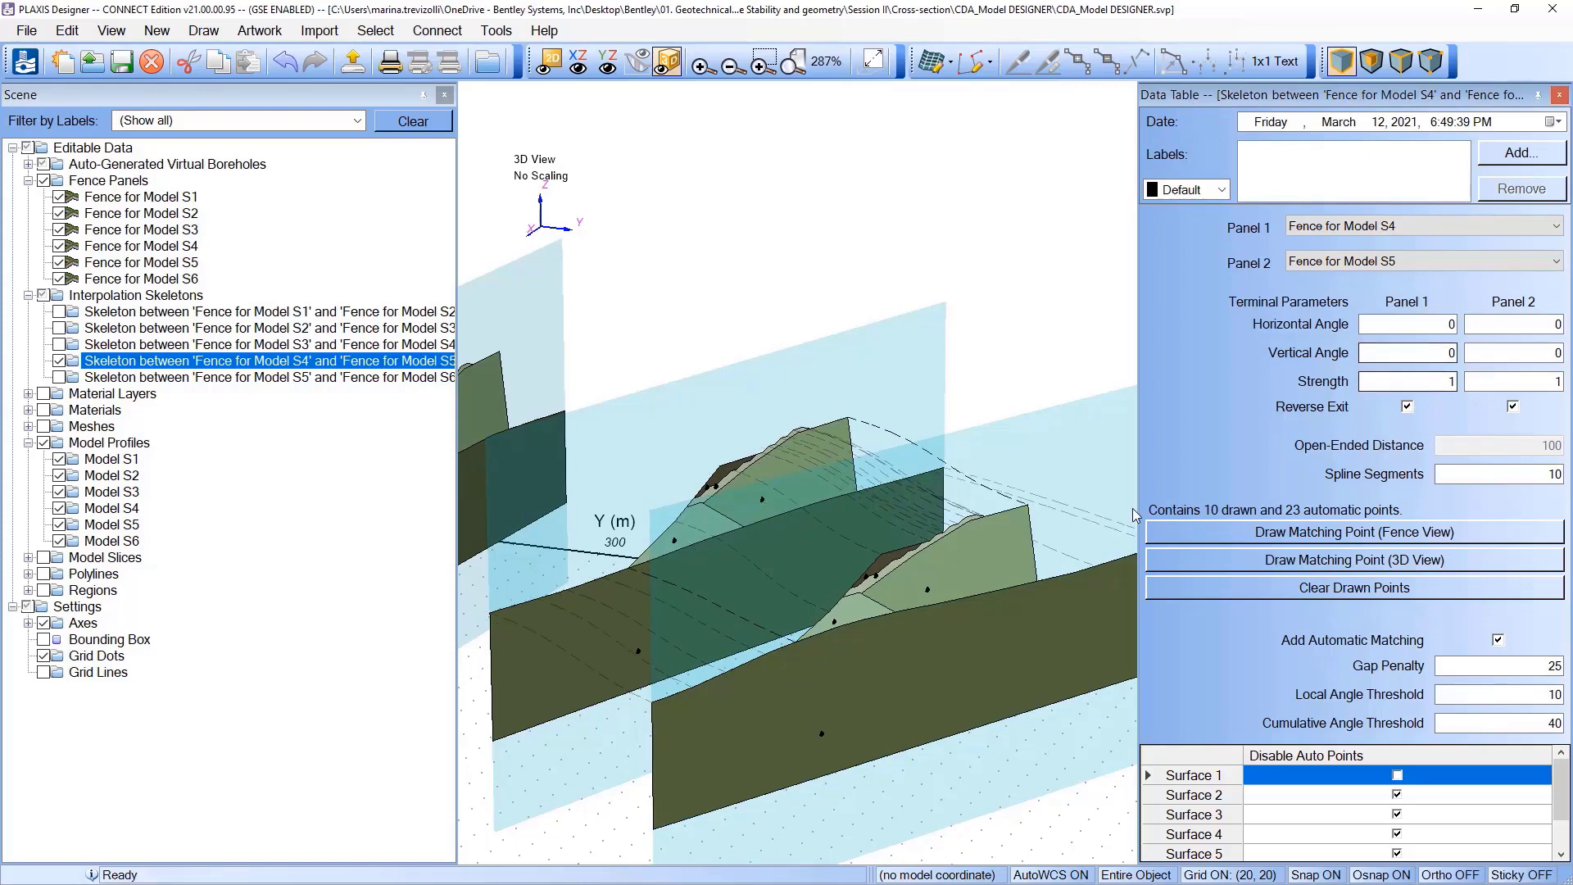
pyautogui.scroll(-2, 1079, 484)
pyautogui.click(59, 360)
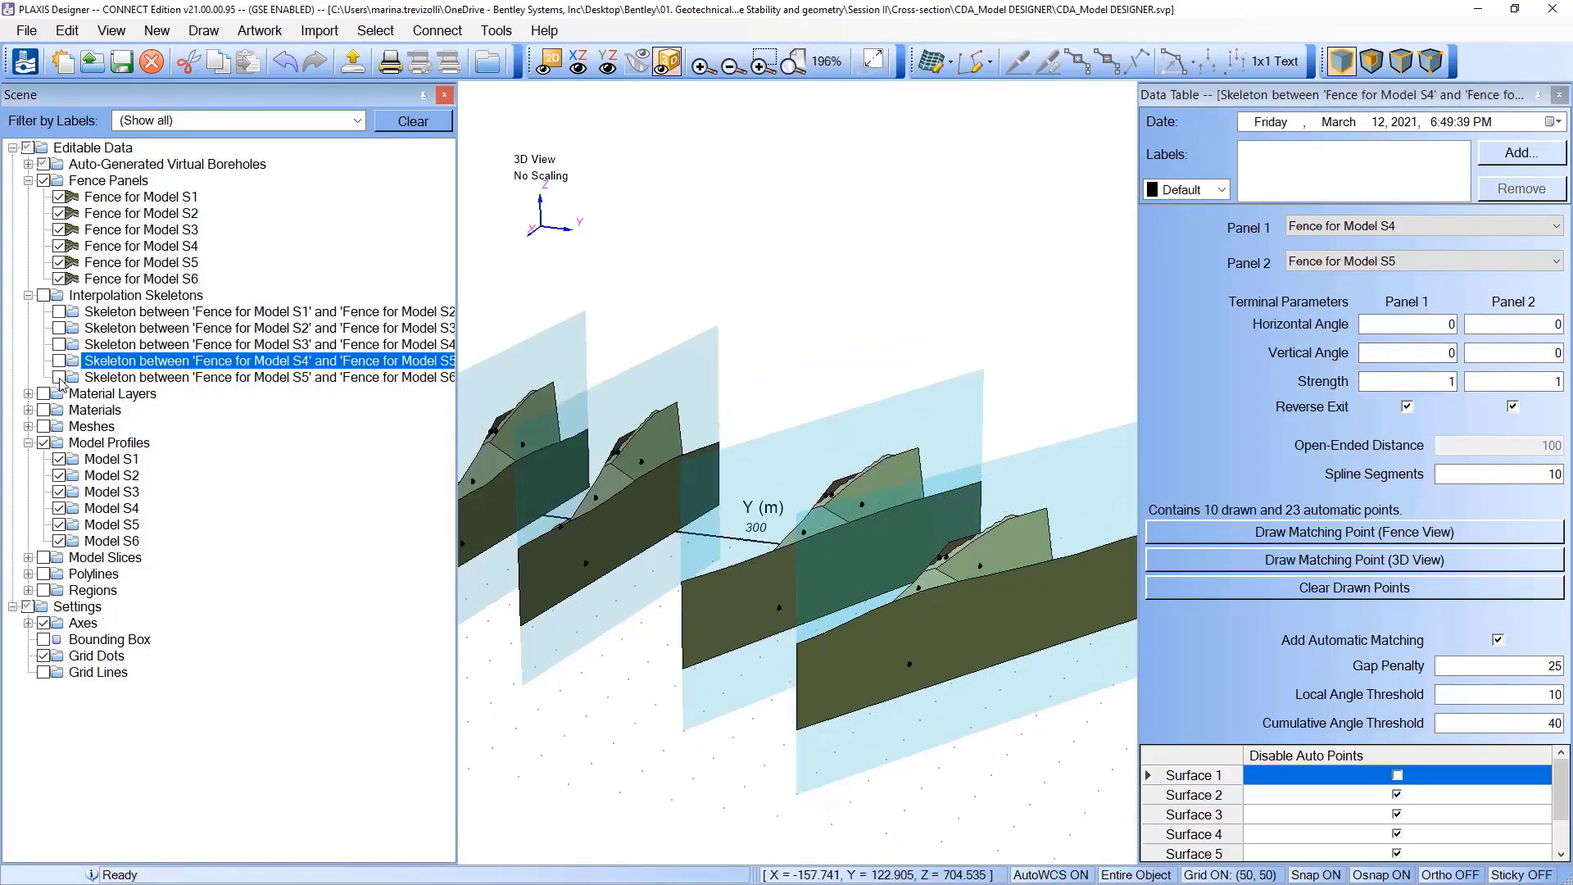
# Step: Try Reverse Exit on Panel 1 of the skeleton between the Model S5 and S6 fences
pyautogui.click(59, 377)
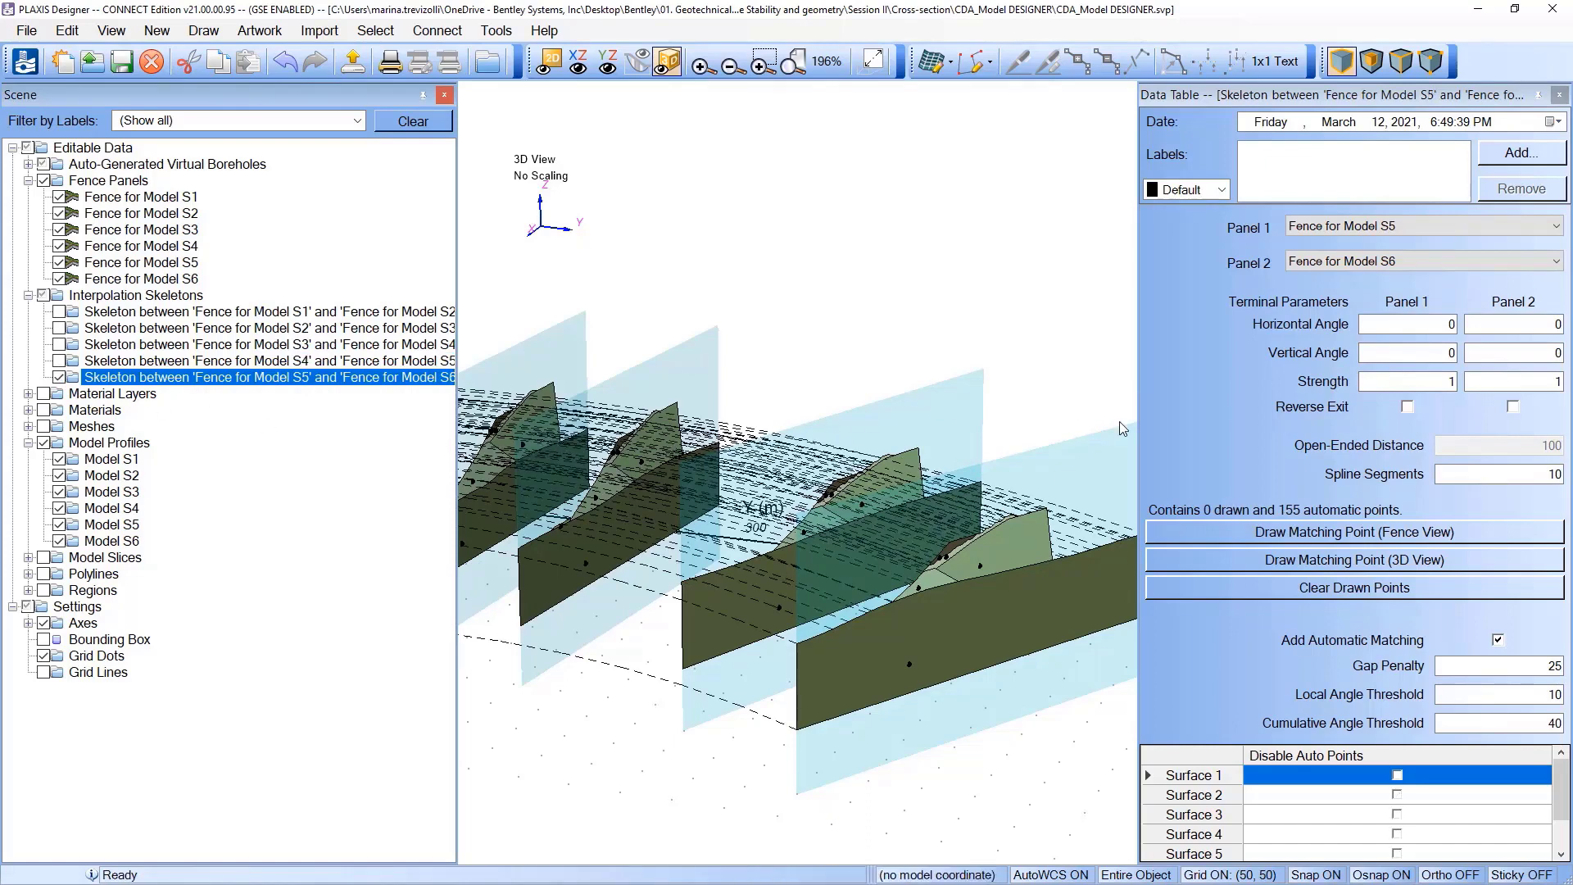
pyautogui.click(1409, 407)
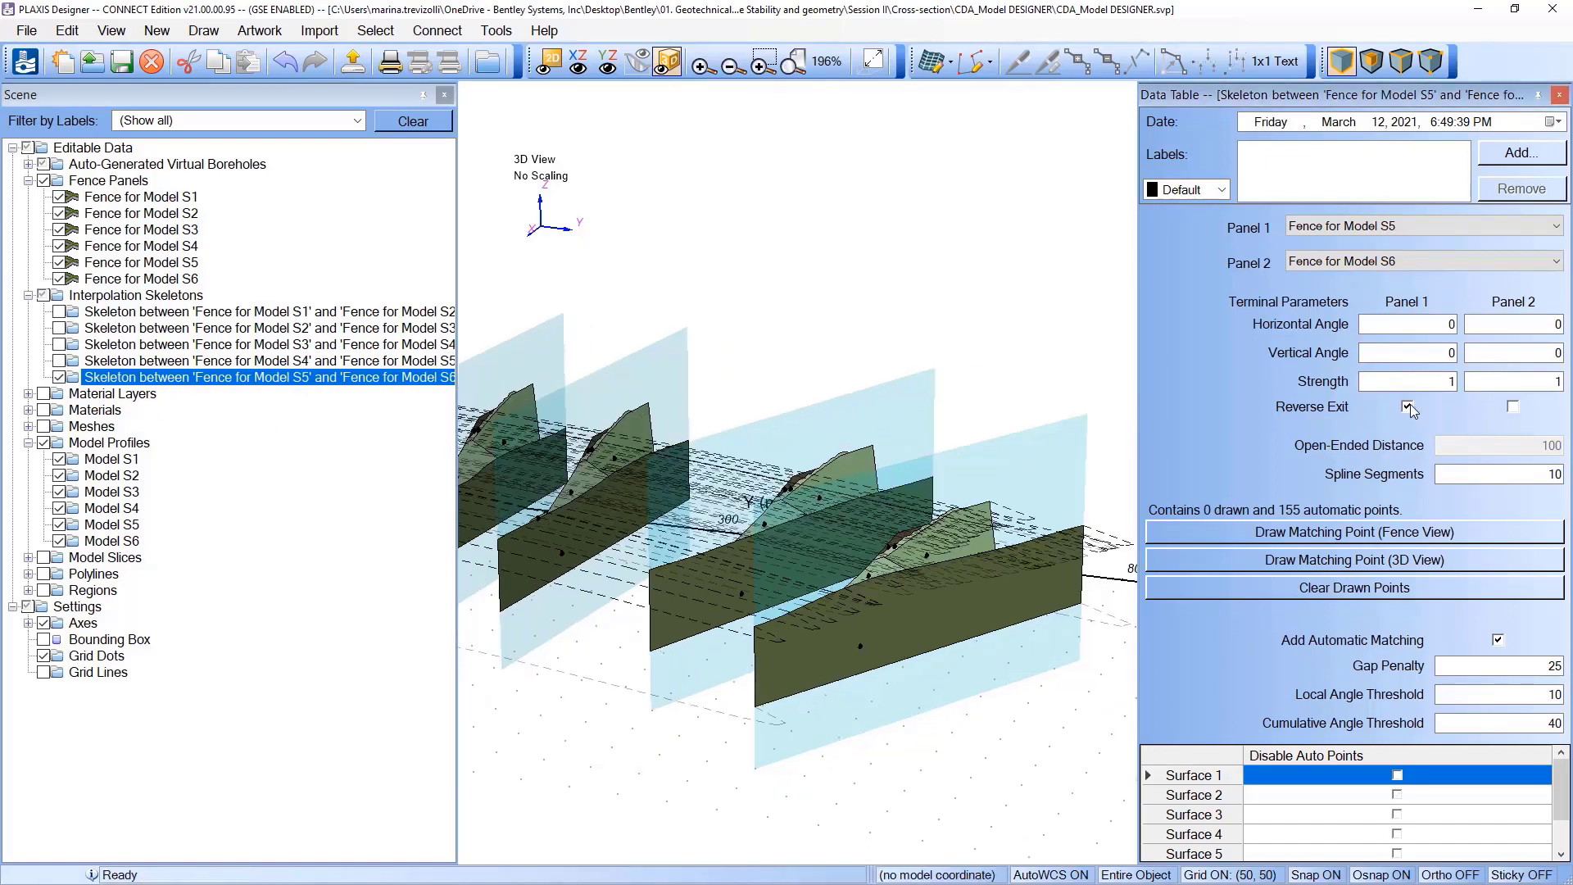
pyautogui.click(1409, 408)
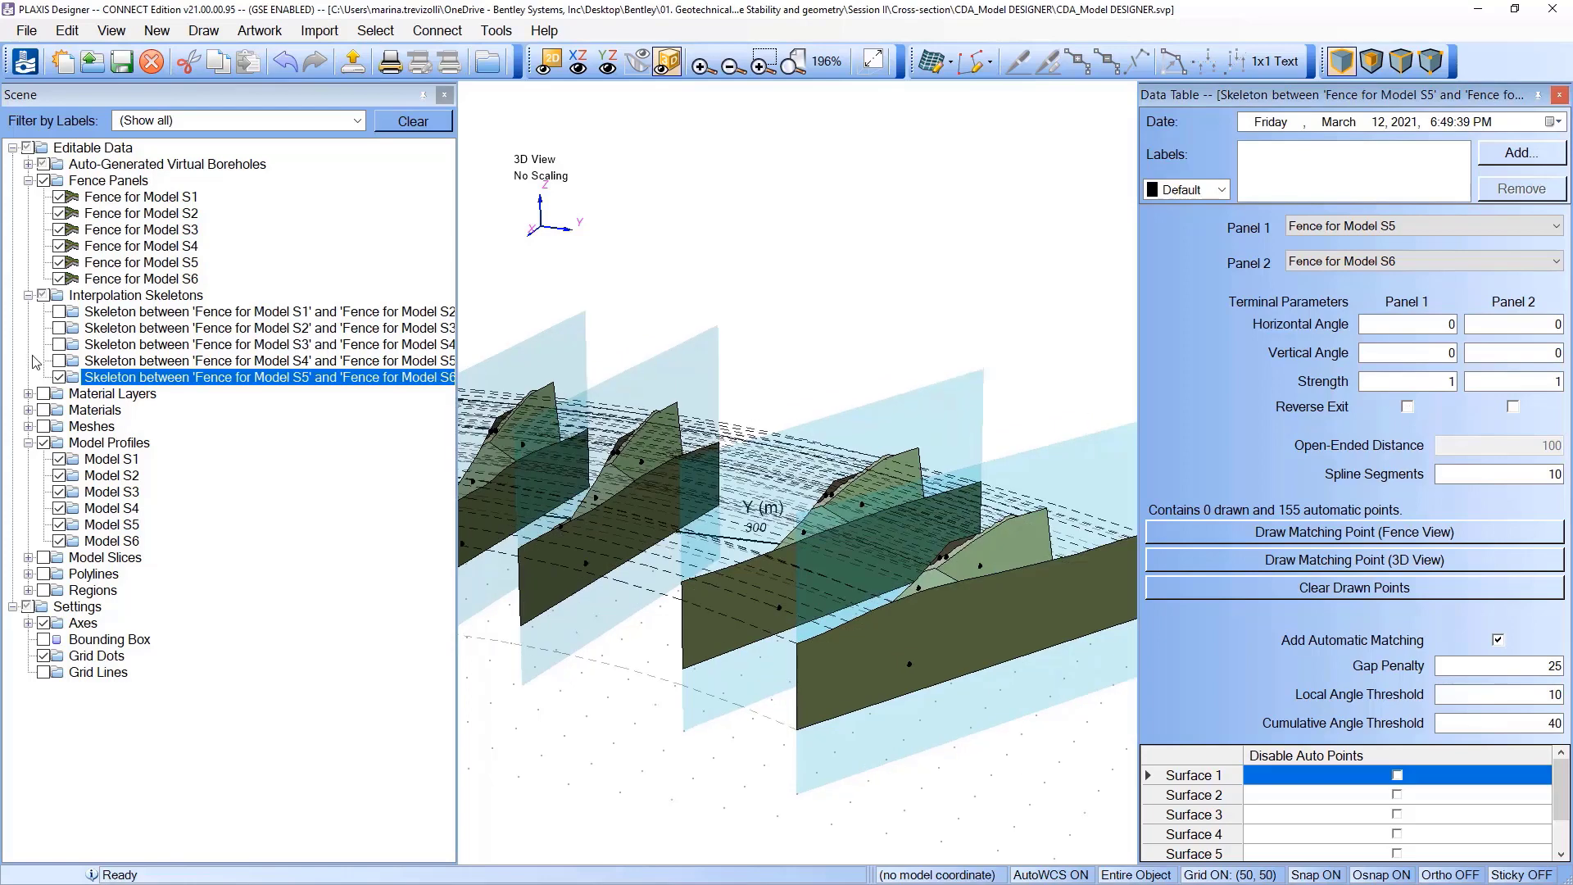
pyautogui.click(59, 378)
# Step: Generate a volume from the auto-generated virtual boreholes
pyautogui.scroll(-3, 794, 642)
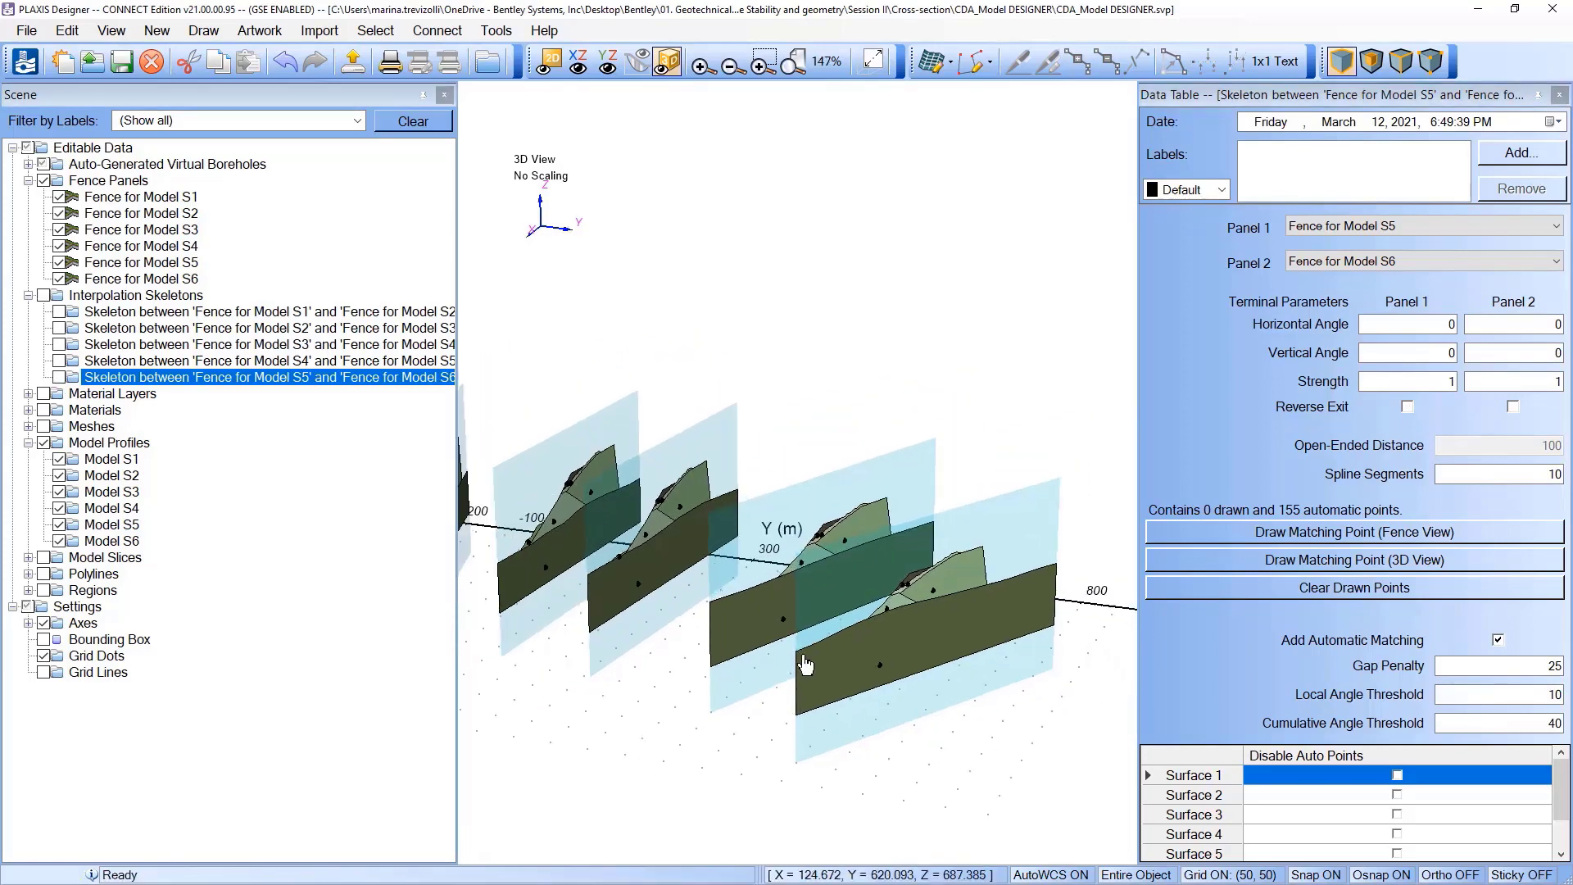
pyautogui.moveTo(802, 657); pyautogui.dragTo(766, 651, button='middle')
pyautogui.scroll(-1, 740, 658)
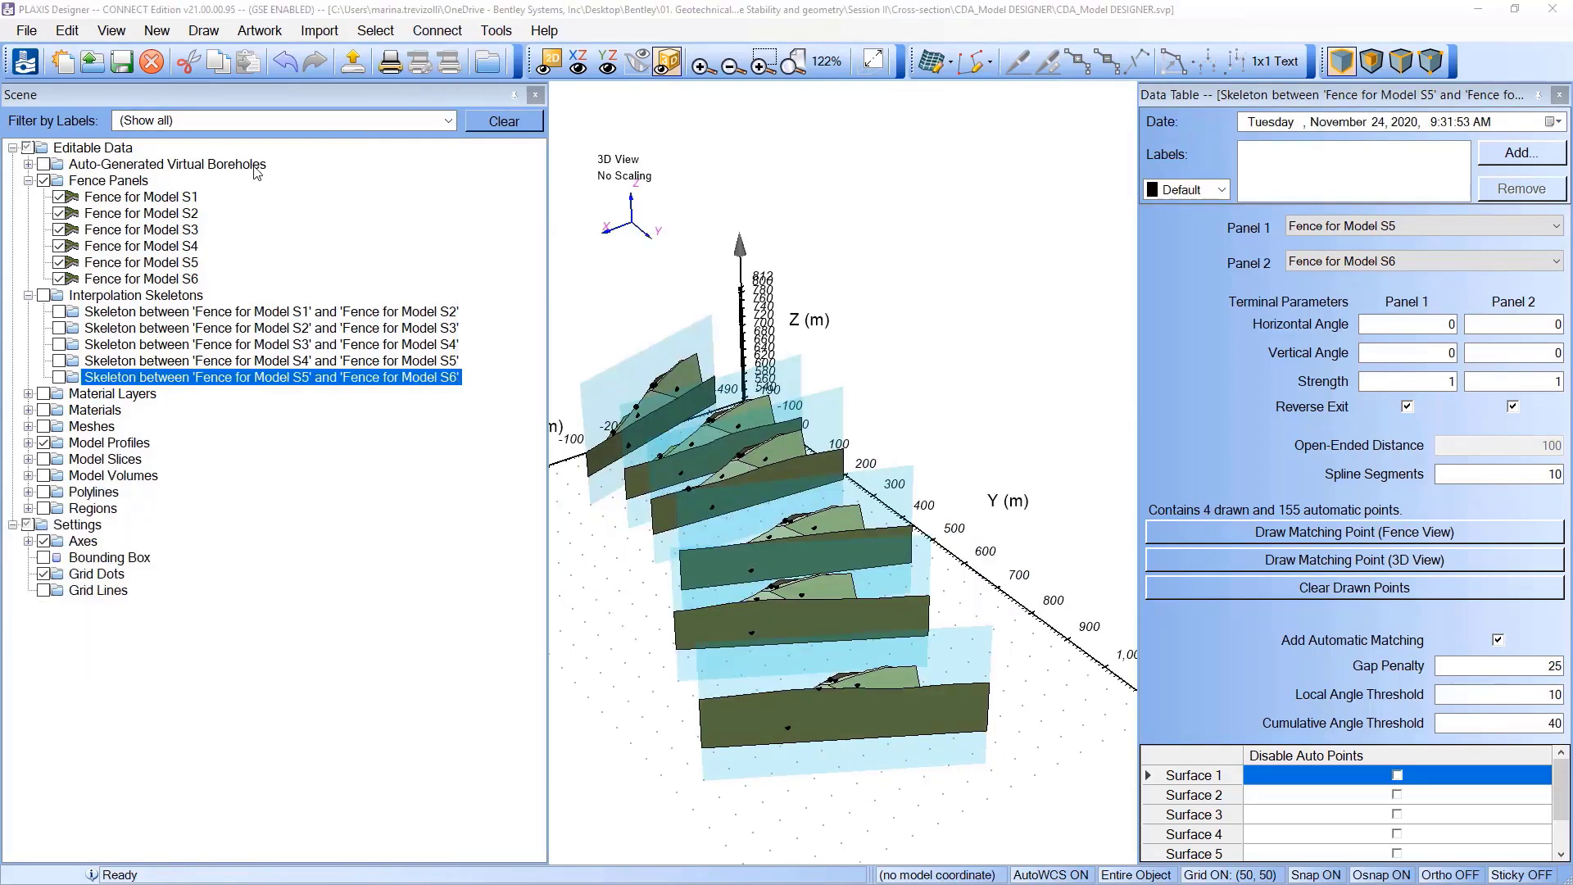
pyautogui.click(249, 165)
pyautogui.rightClick(248, 173)
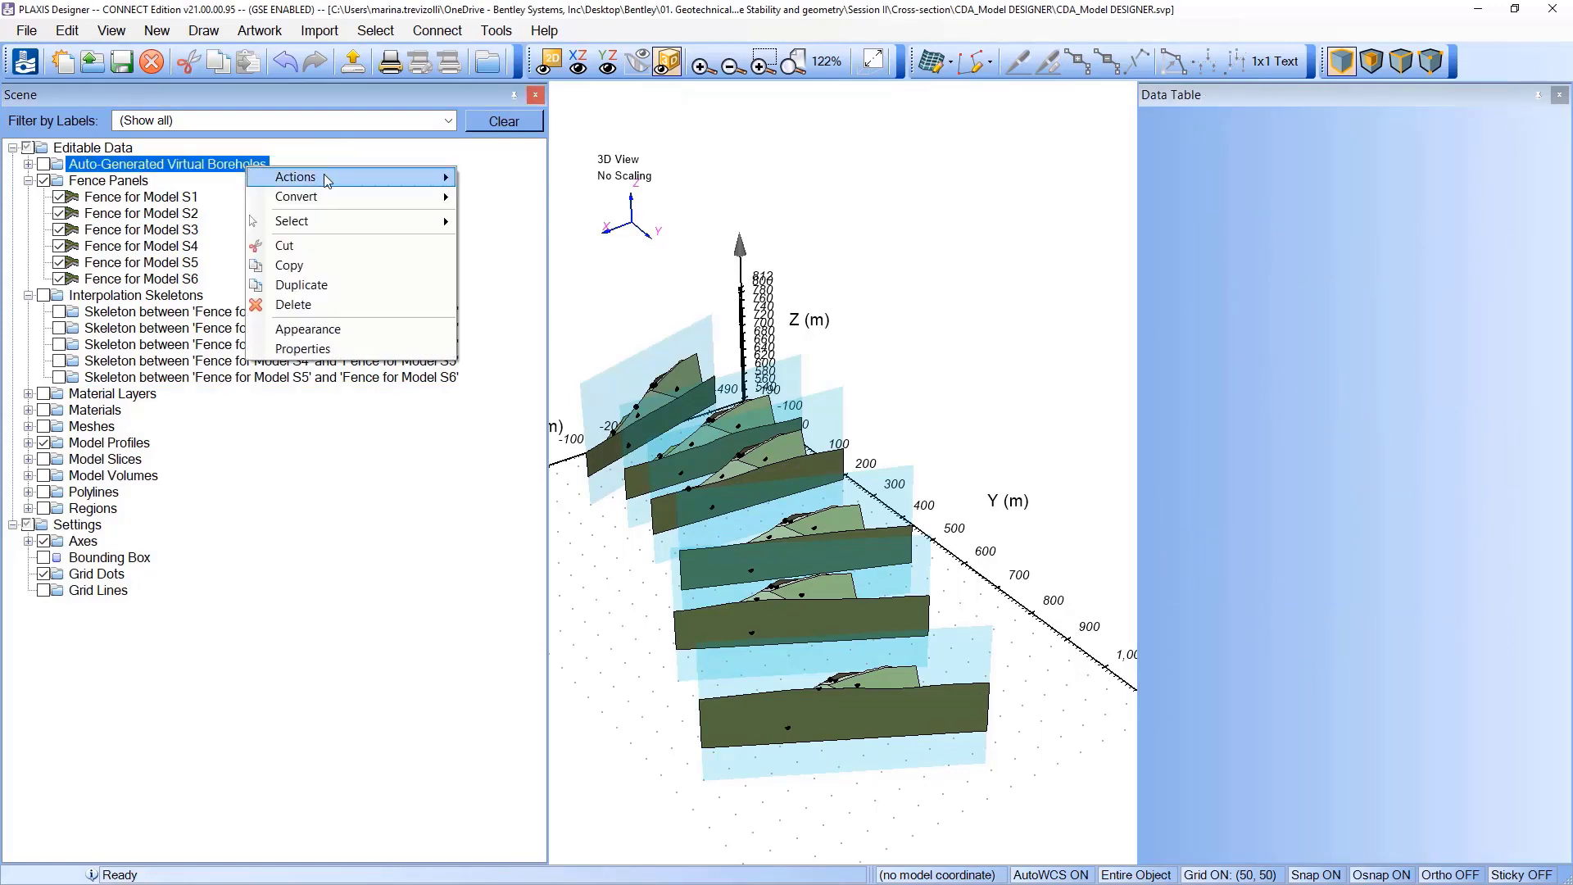
pyautogui.moveTo(327, 176)
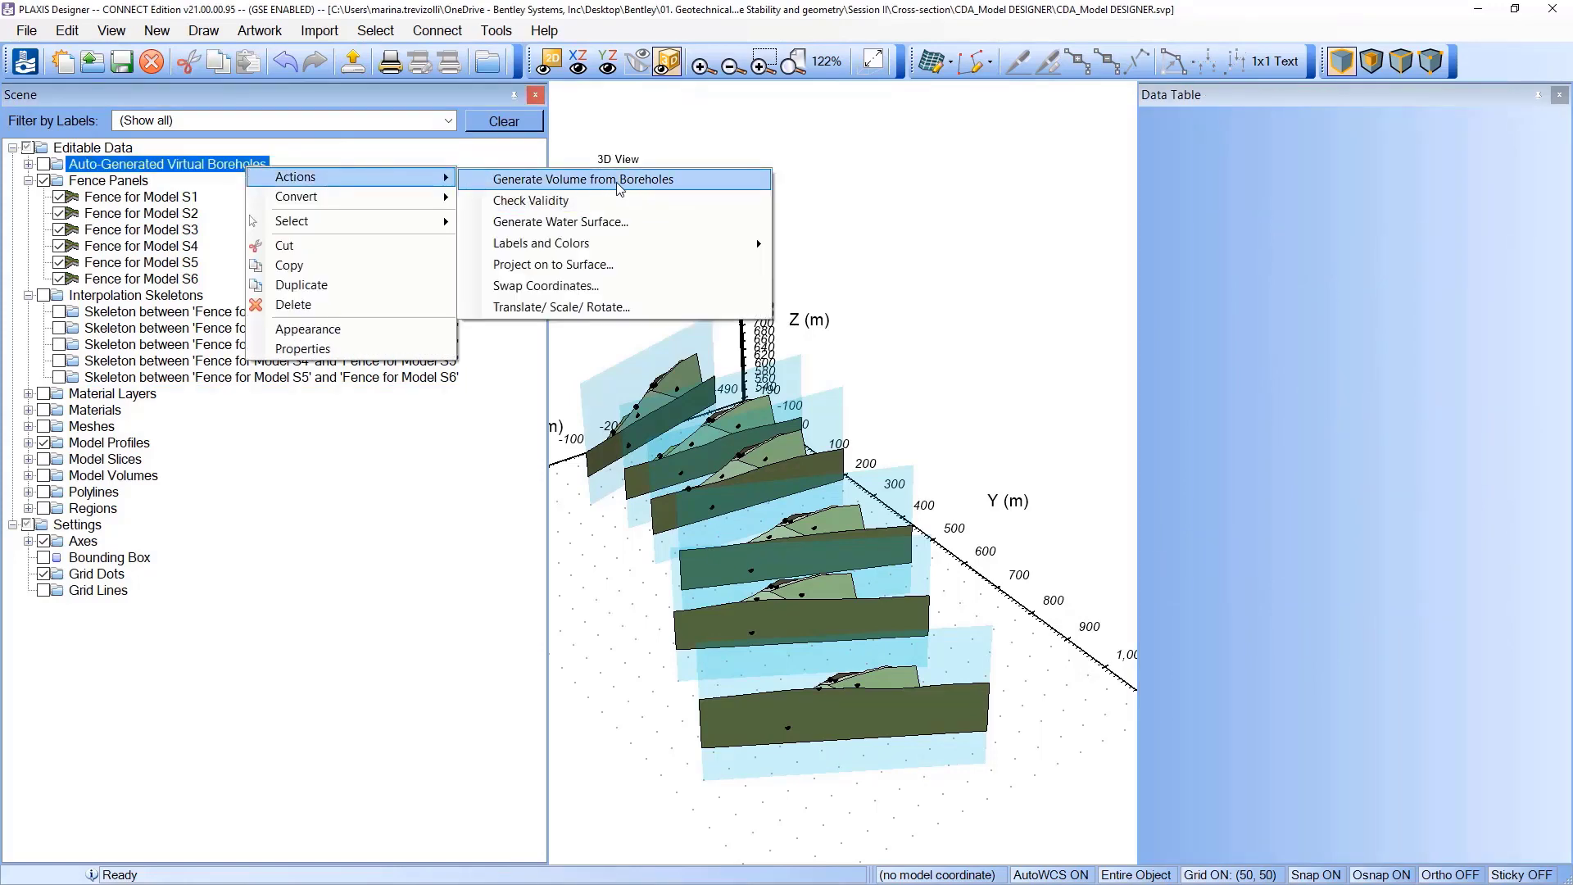
pyautogui.click(727, 195)
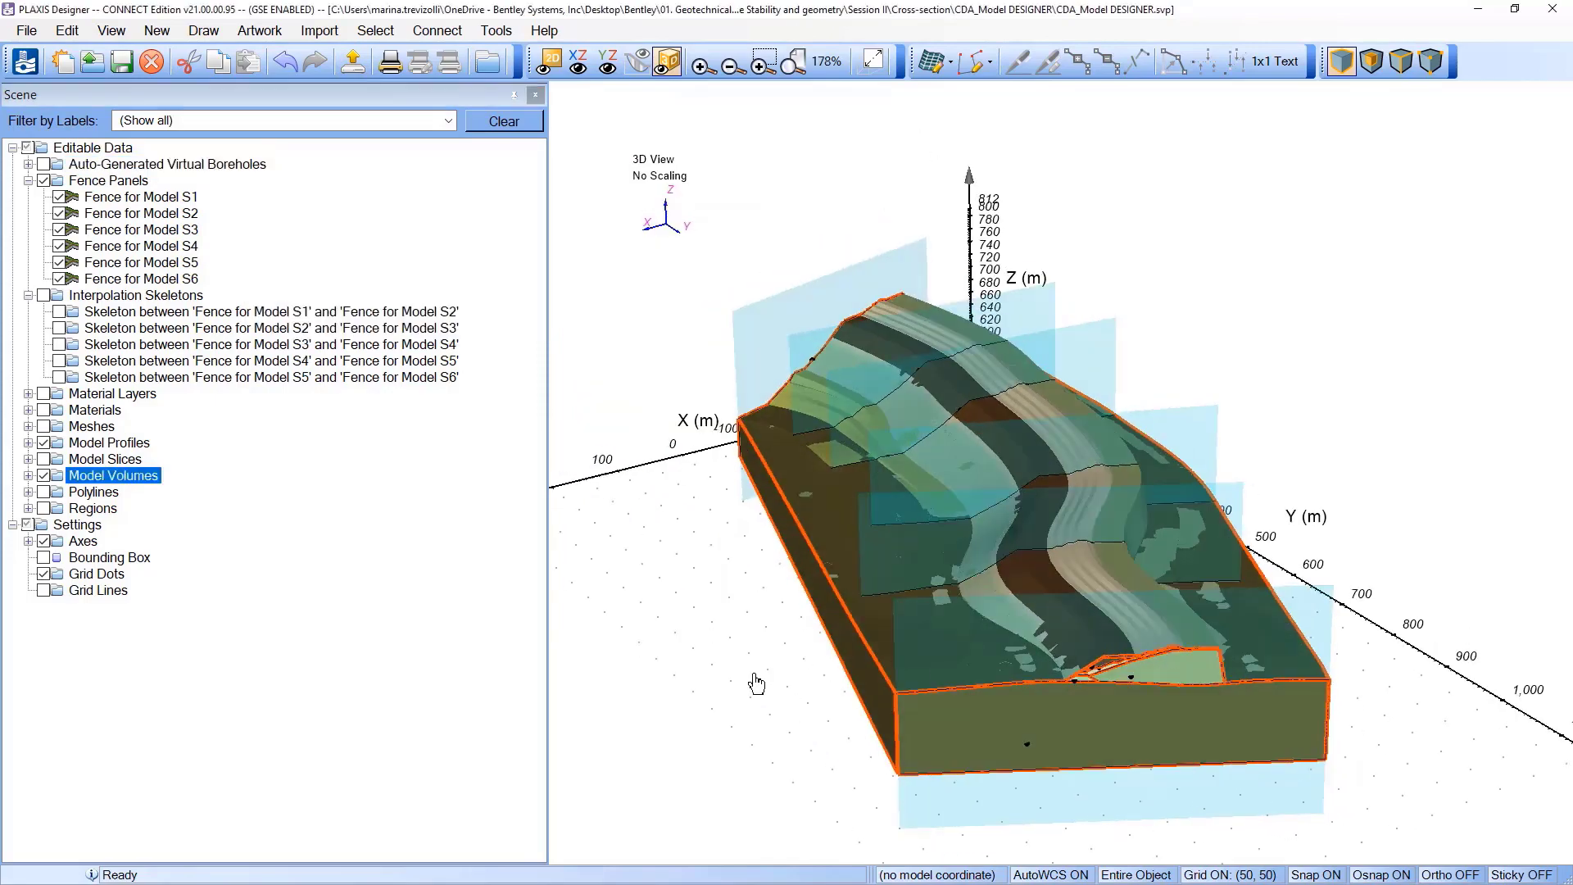
# Step: Expand the model volumes, show the meshes, and hide the borehole volume to inspect the layer surfaces between the fences
pyautogui.moveTo(712, 619); pyautogui.dragTo(981, 778)
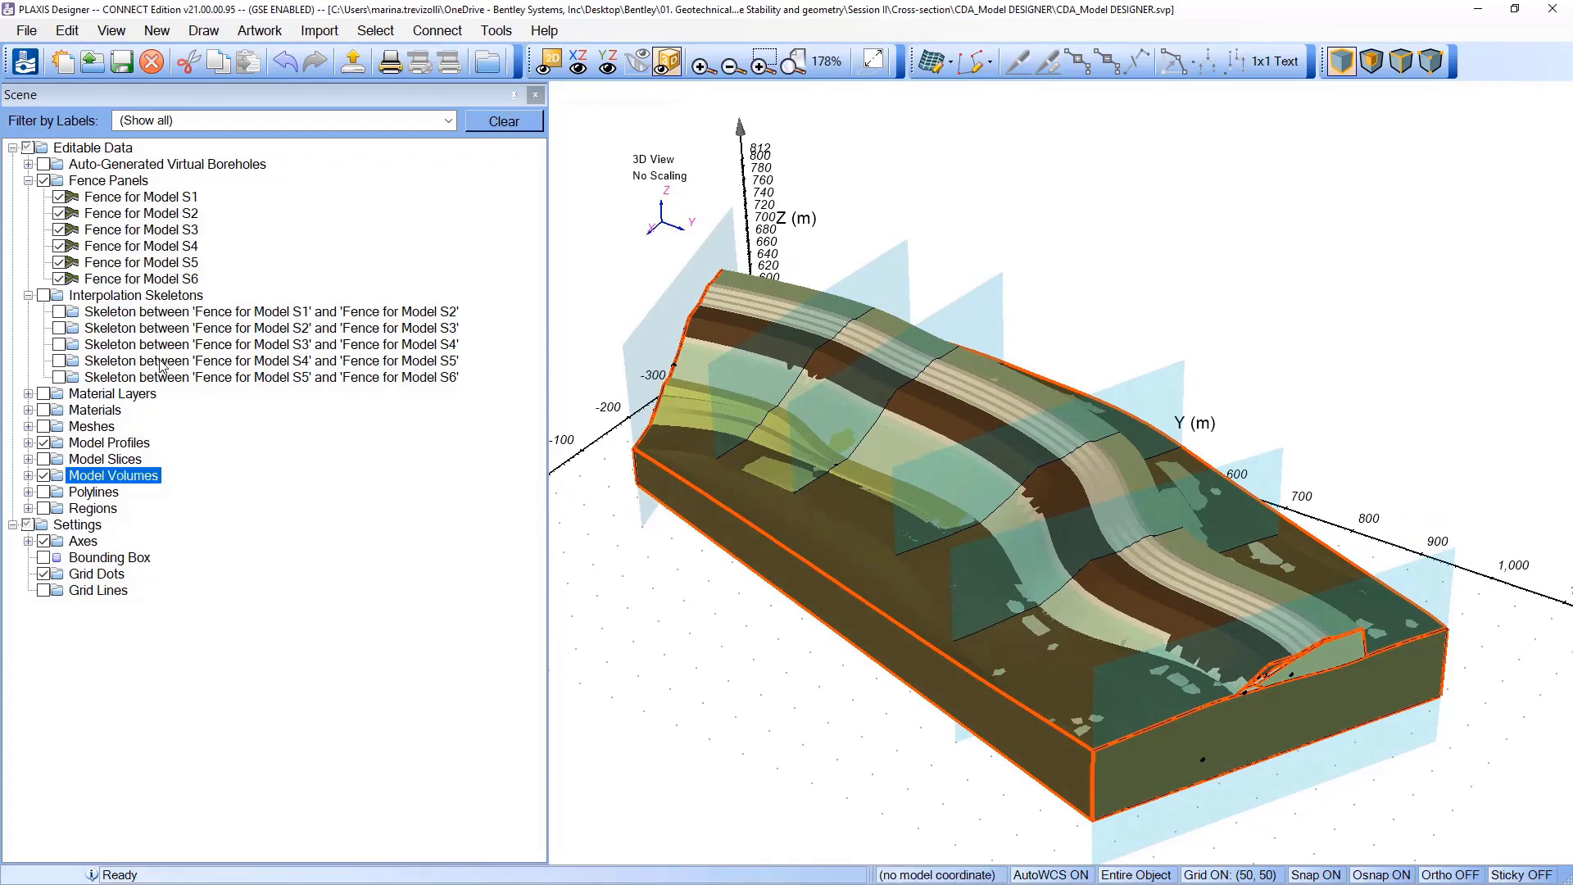
pyautogui.click(29, 476)
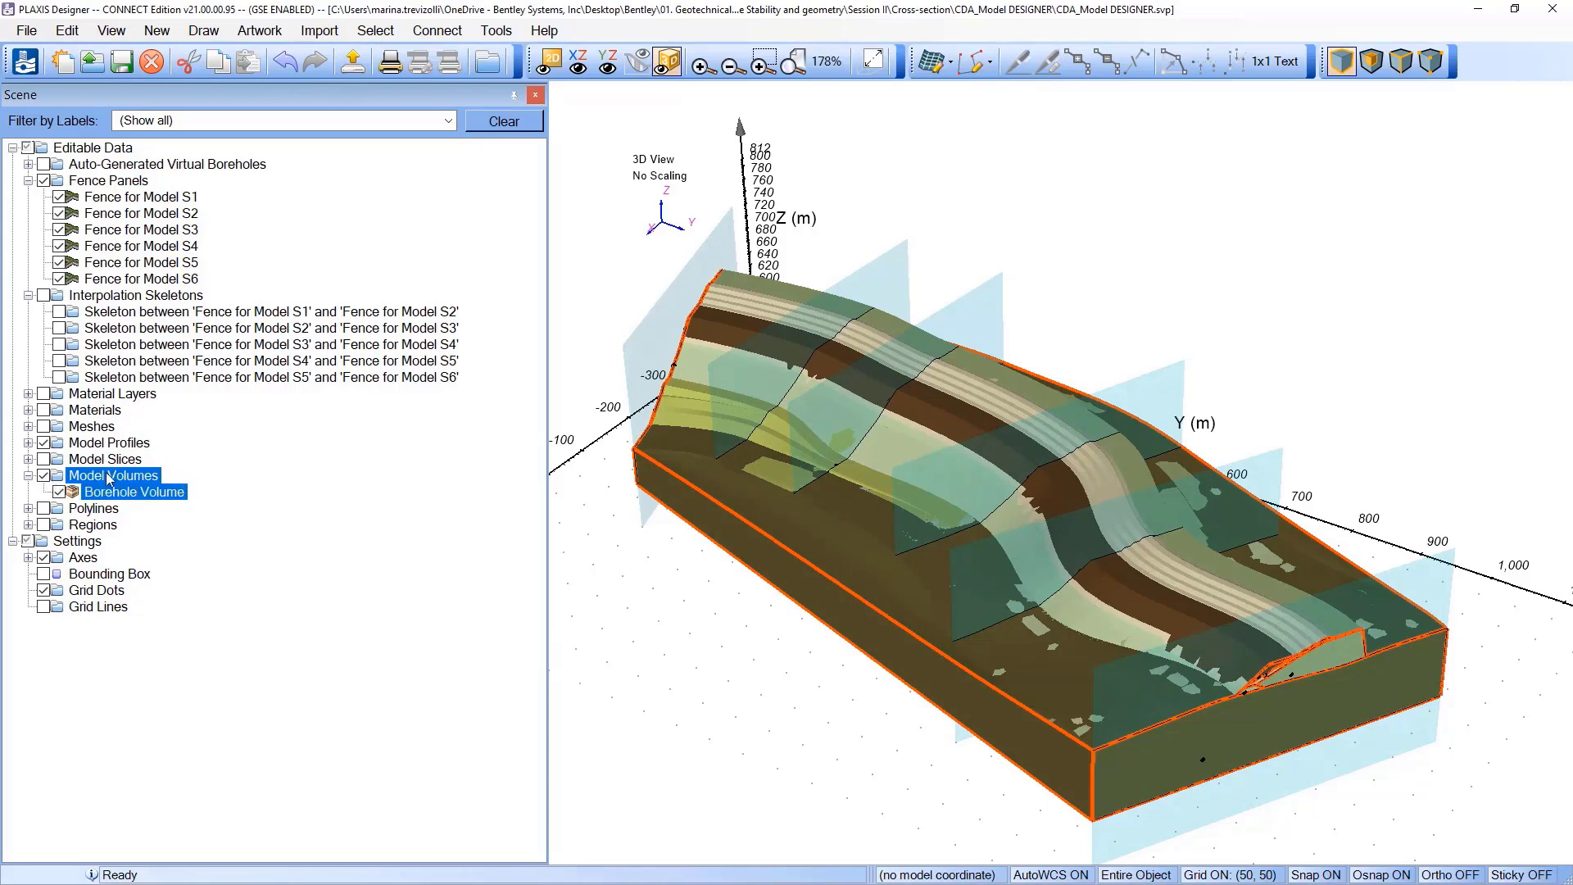
pyautogui.click(43, 427)
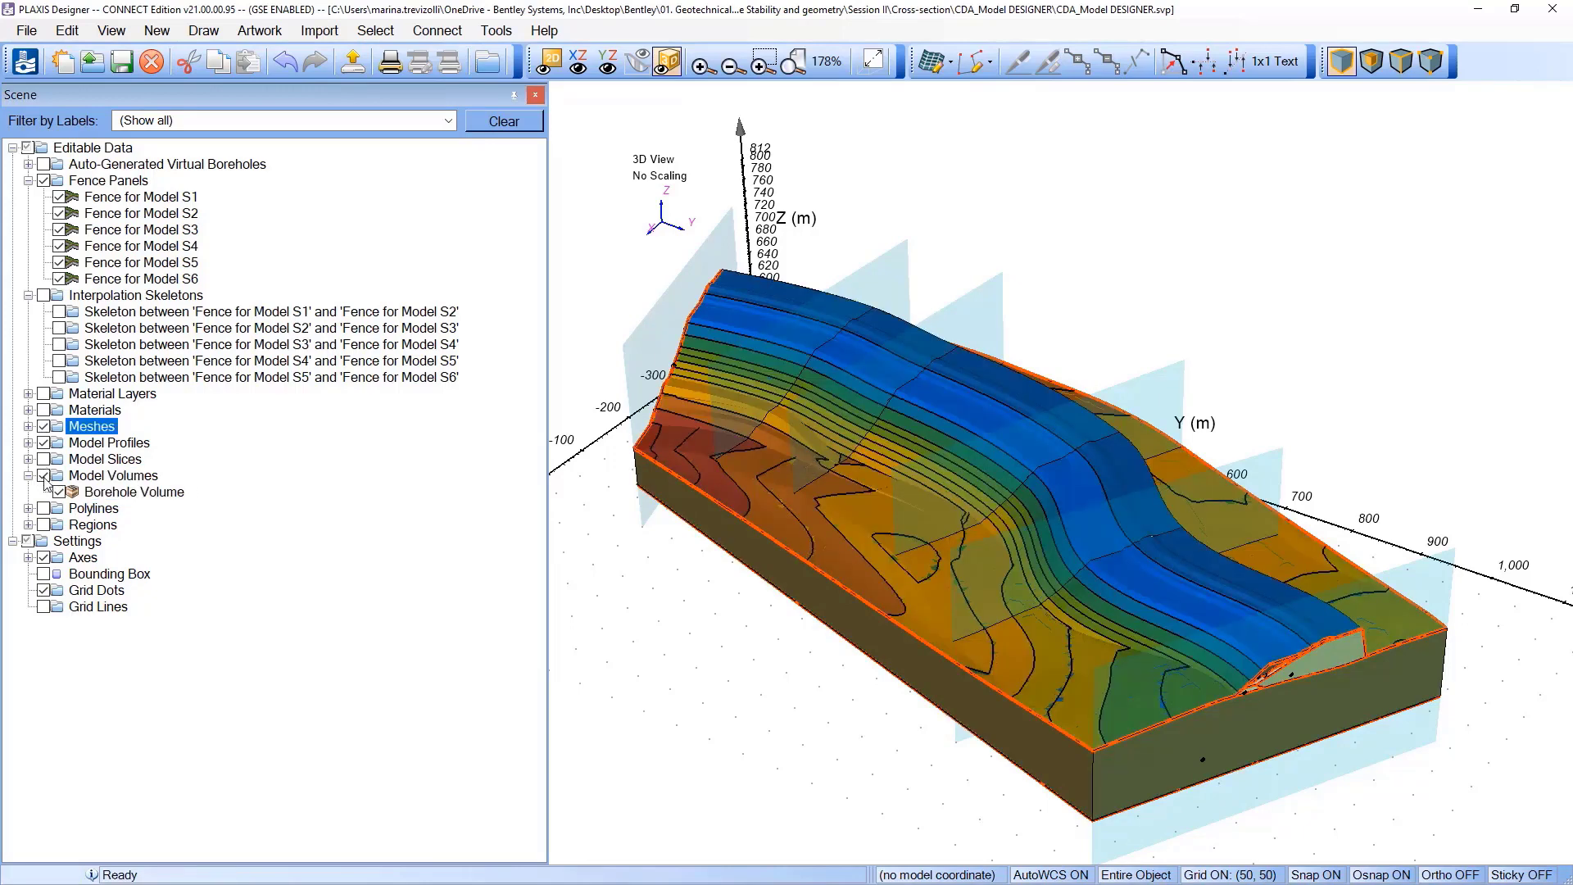
pyautogui.click(44, 476)
pyautogui.moveTo(1088, 643); pyautogui.dragTo(1219, 435, button='middle')
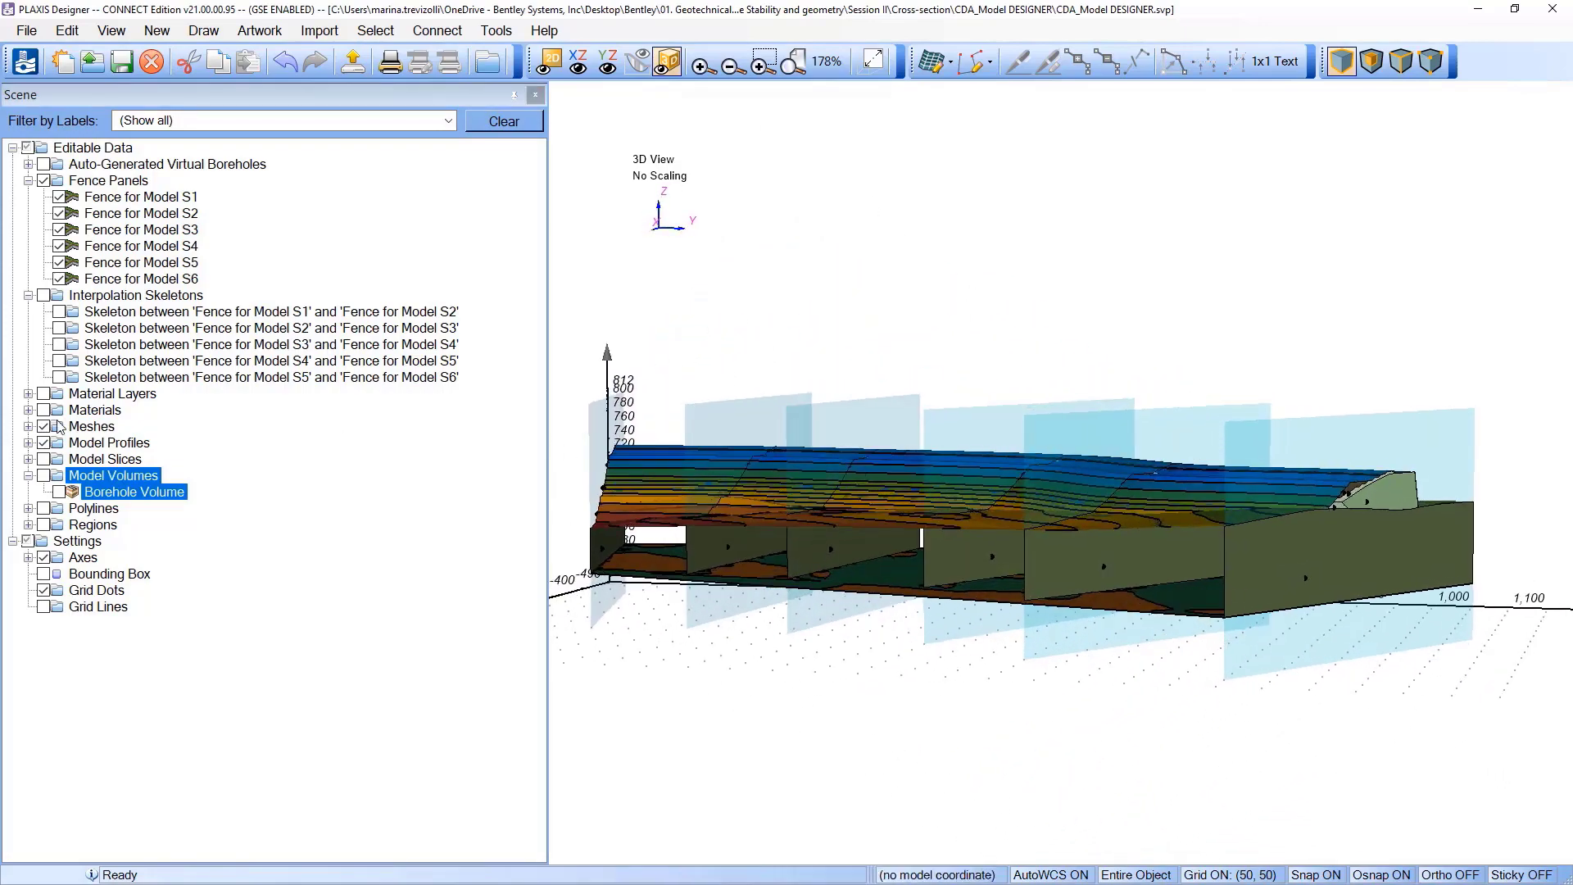
# Step: Expand the meshes list and hide the model profiles and fence panels so that only the layer meshes are displayed
pyautogui.click(27, 427)
pyautogui.click(320, 598)
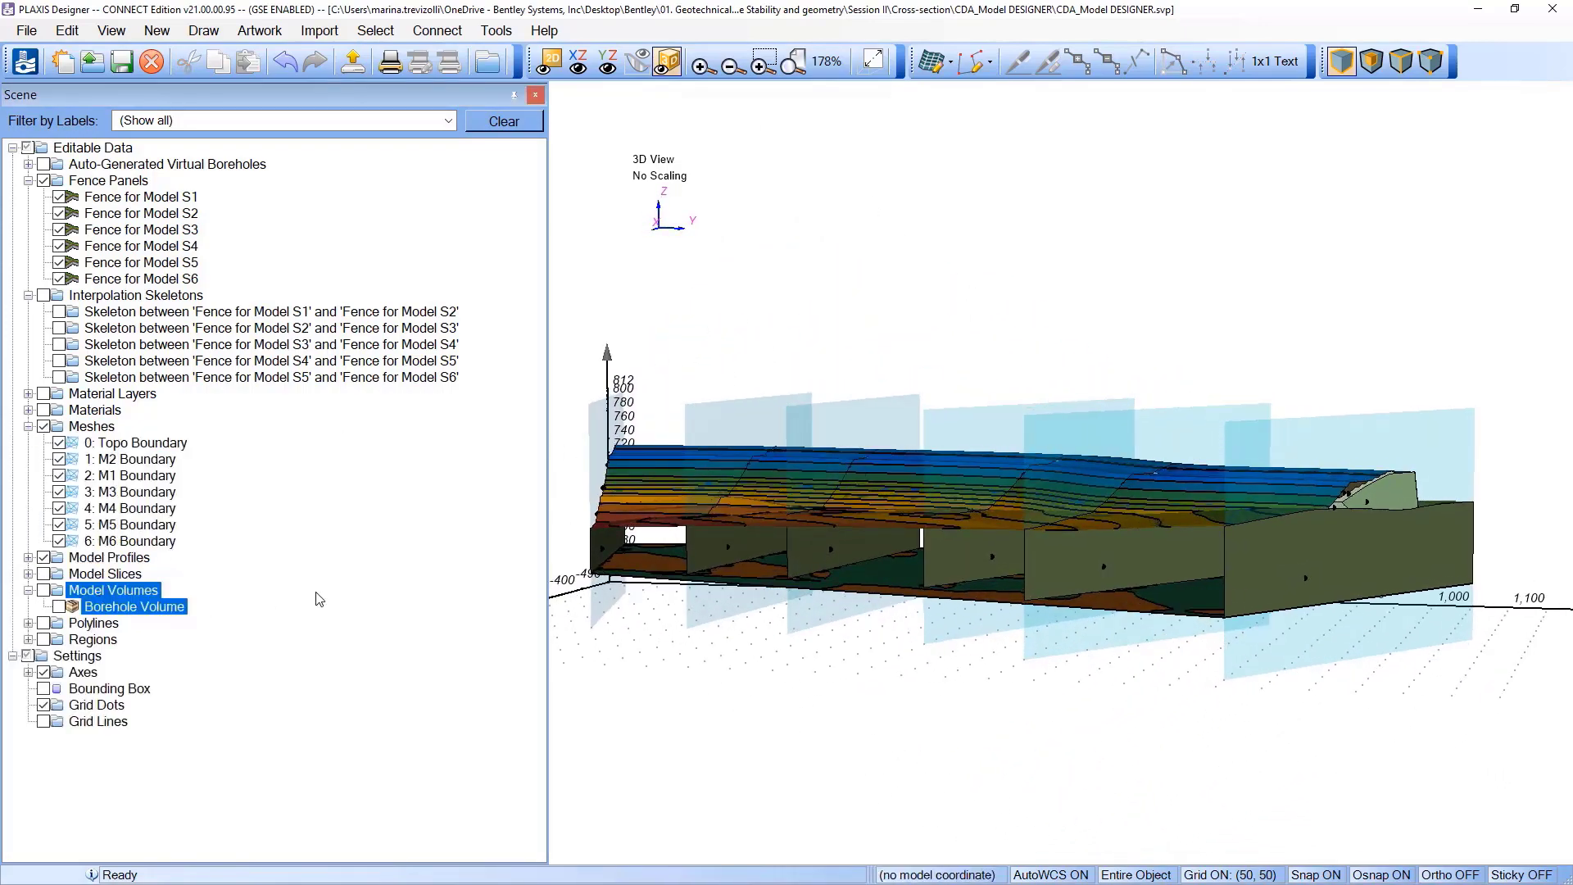
pyautogui.moveTo(964, 607); pyautogui.dragTo(652, 639, button='middle')
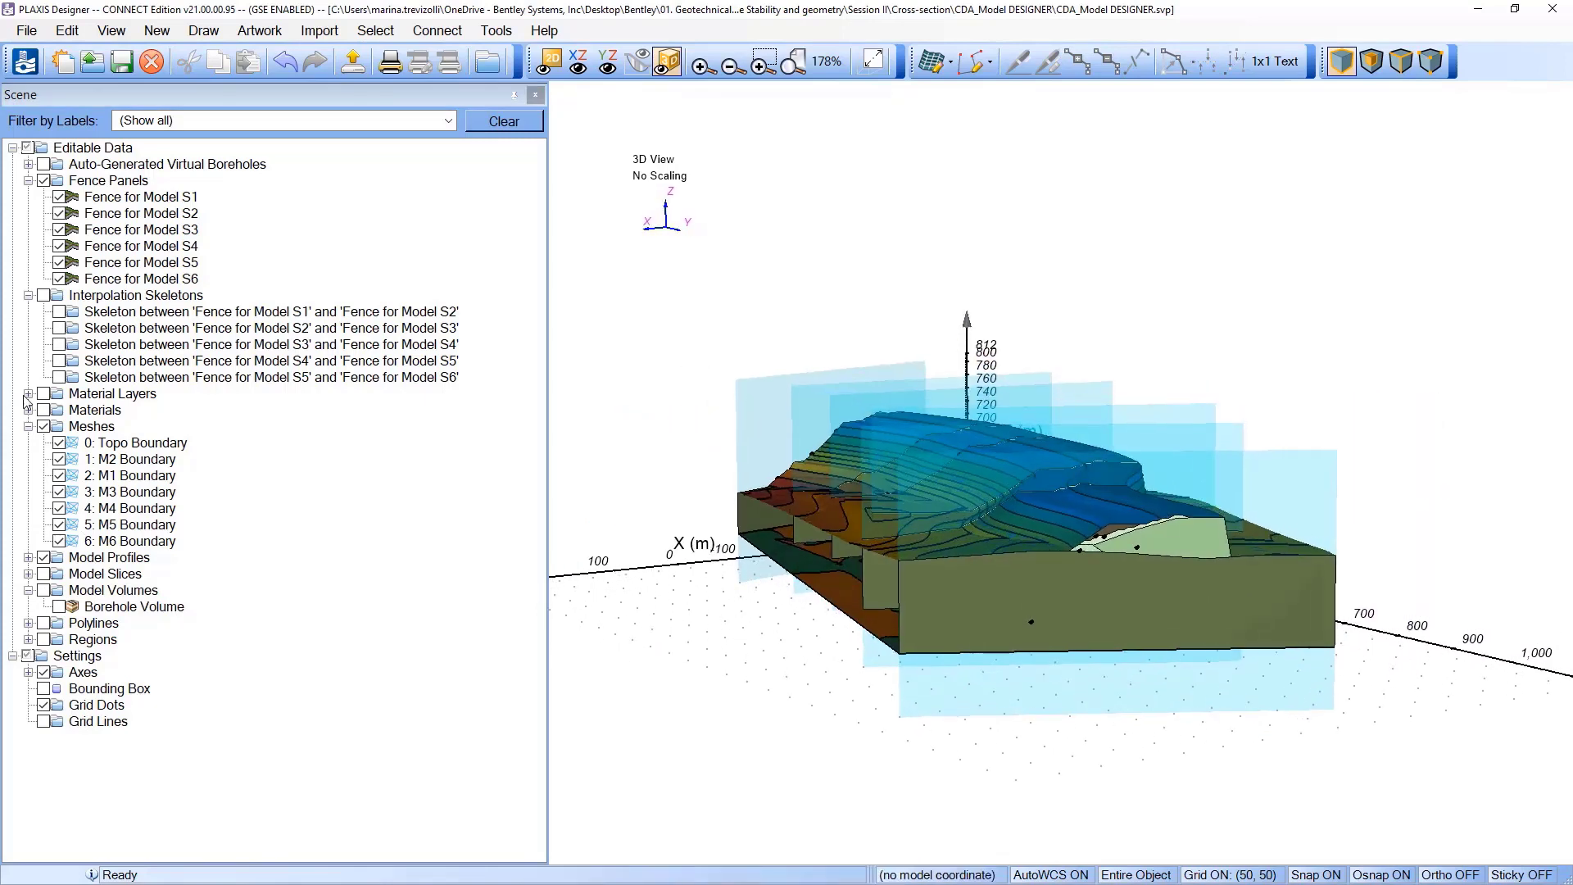
pyautogui.click(56, 559)
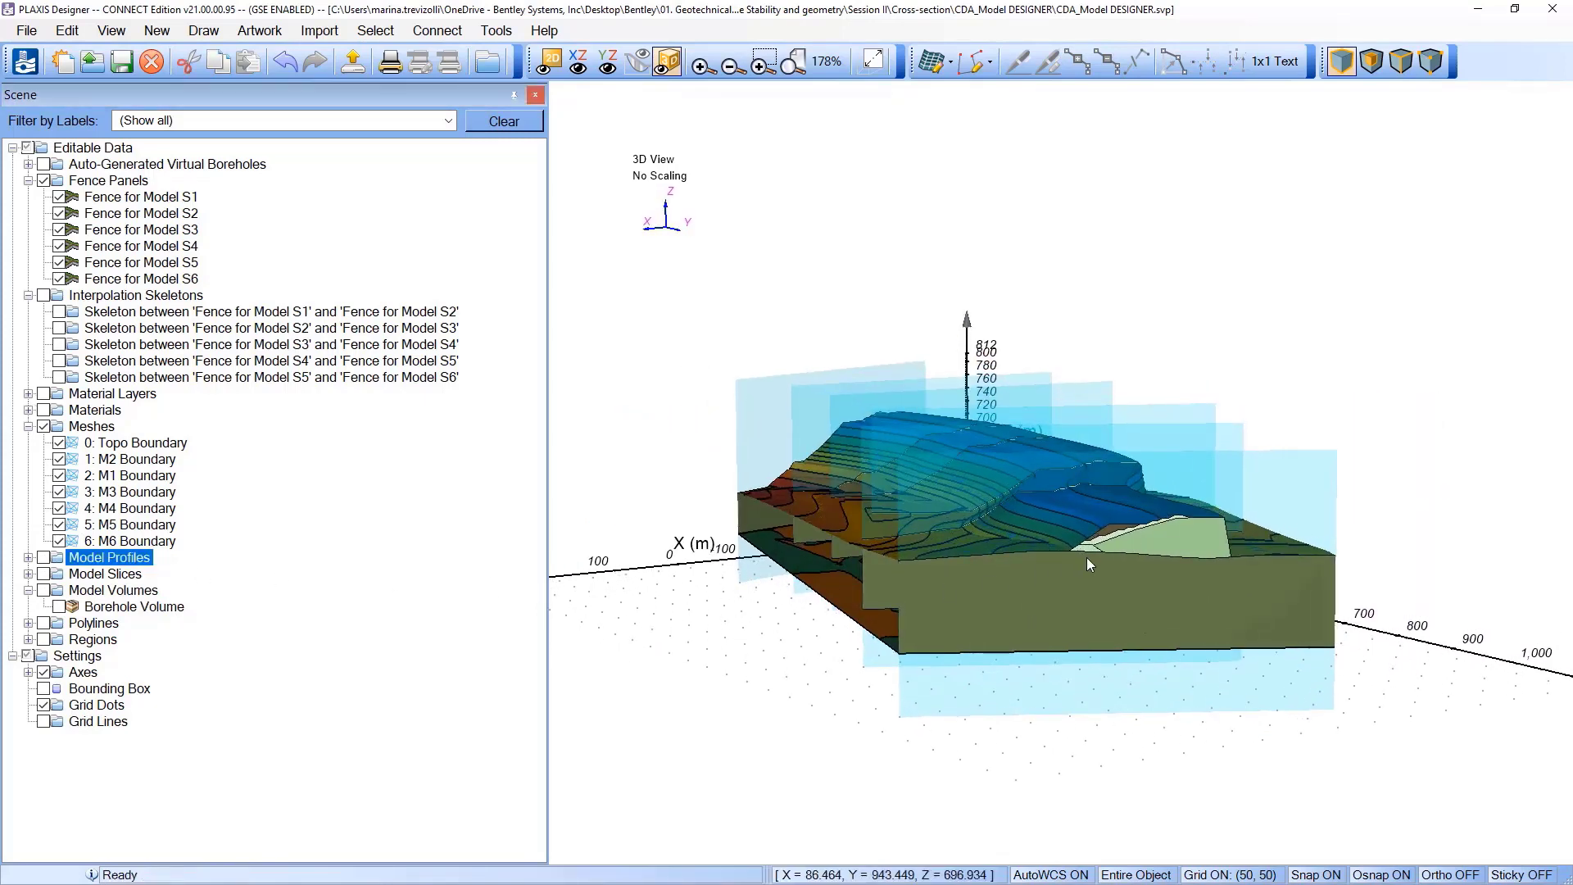
pyautogui.moveTo(1087, 557); pyautogui.dragTo(1099, 643, button='middle')
pyautogui.click(45, 182)
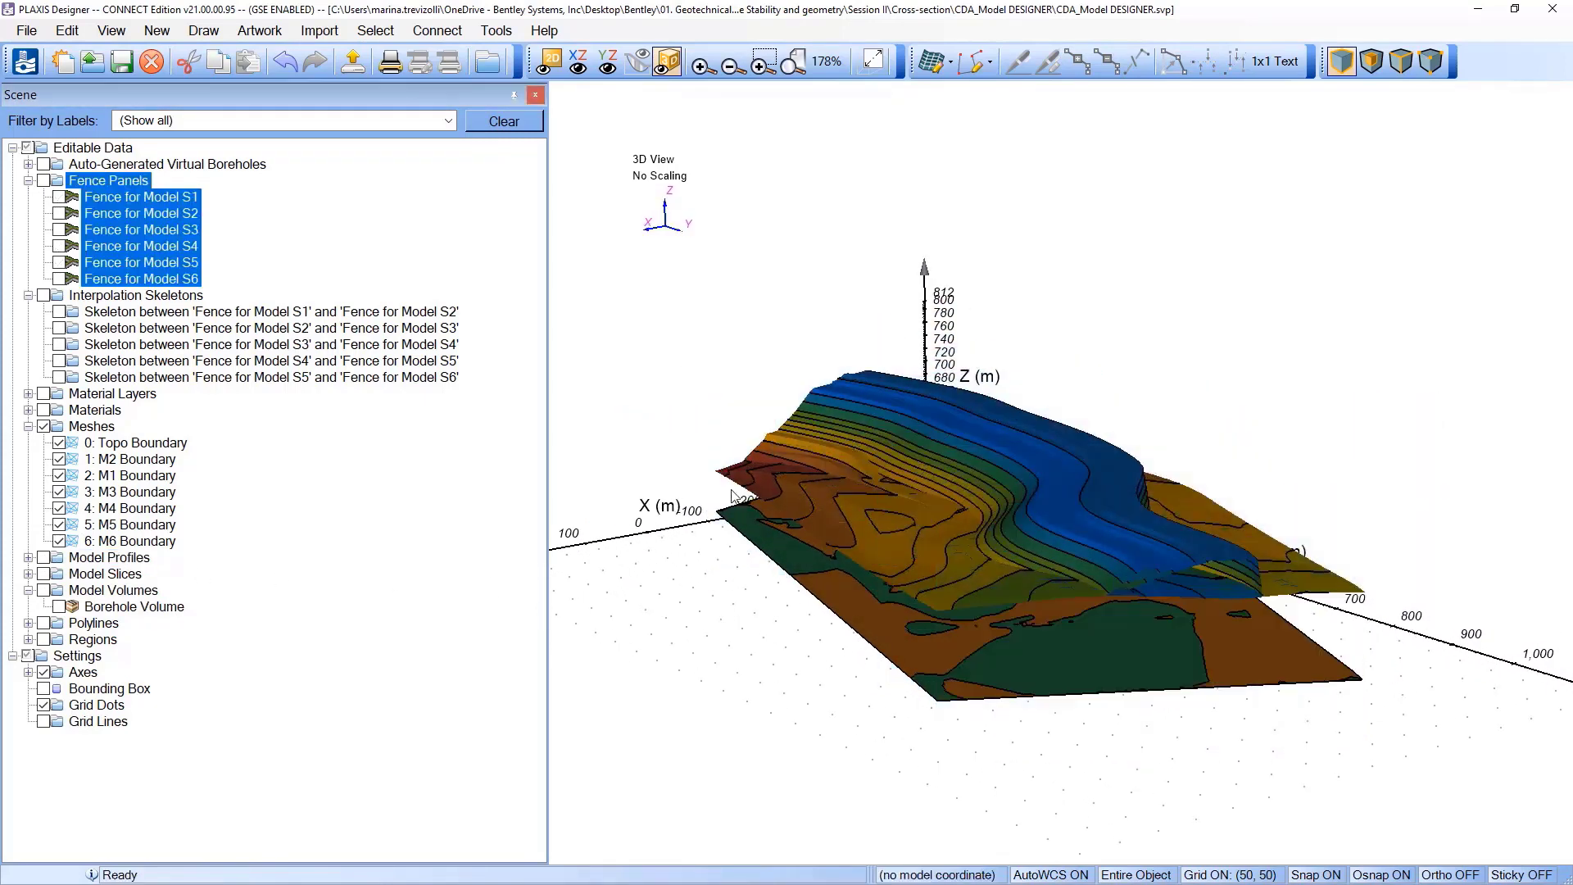
pyautogui.scroll(5, 1104, 555)
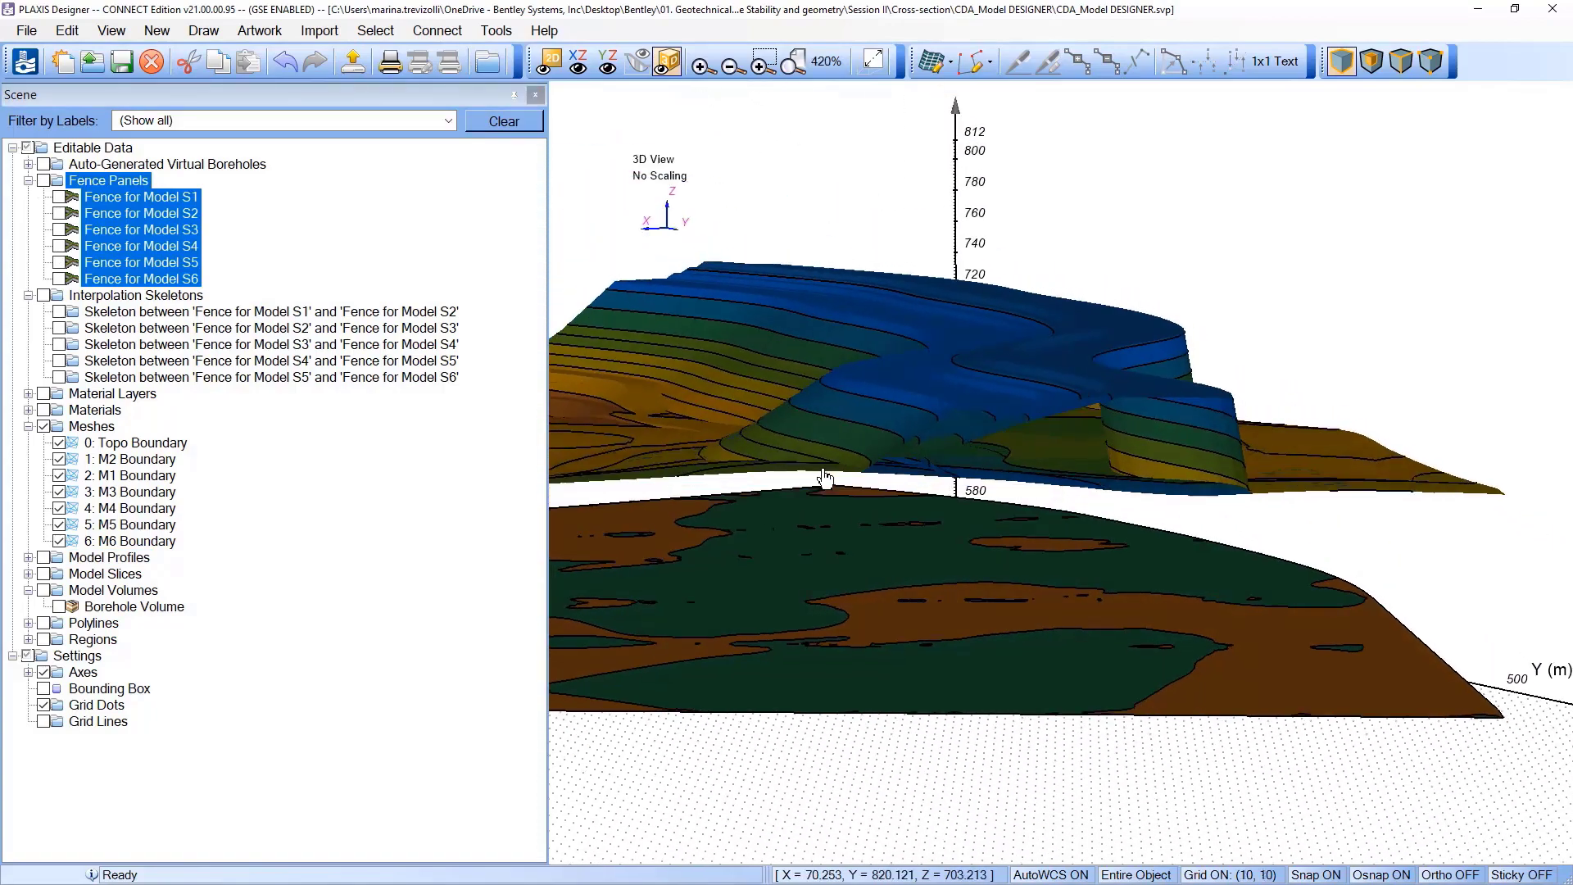
pyautogui.moveTo(825, 479); pyautogui.dragTo(875, 565, button='middle')
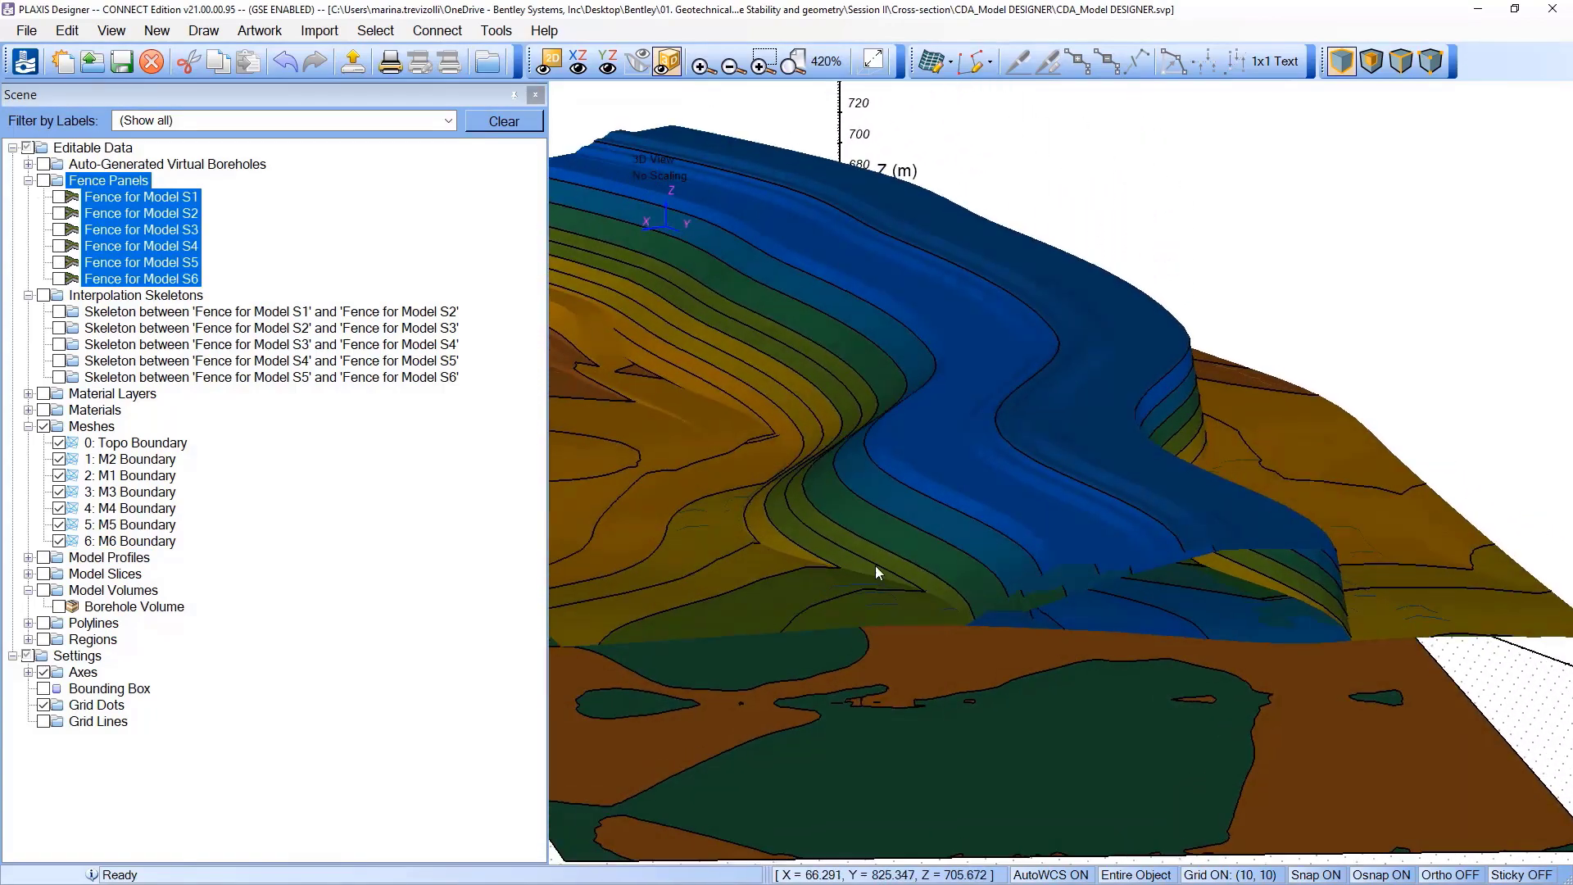
pyautogui.scroll(-4, 716, 513)
pyautogui.scroll(2, 716, 513)
# Step: Select the Topo Boundary mesh and examine its shape in 3D and in the YZ and XZ section views
pyautogui.click(131, 443)
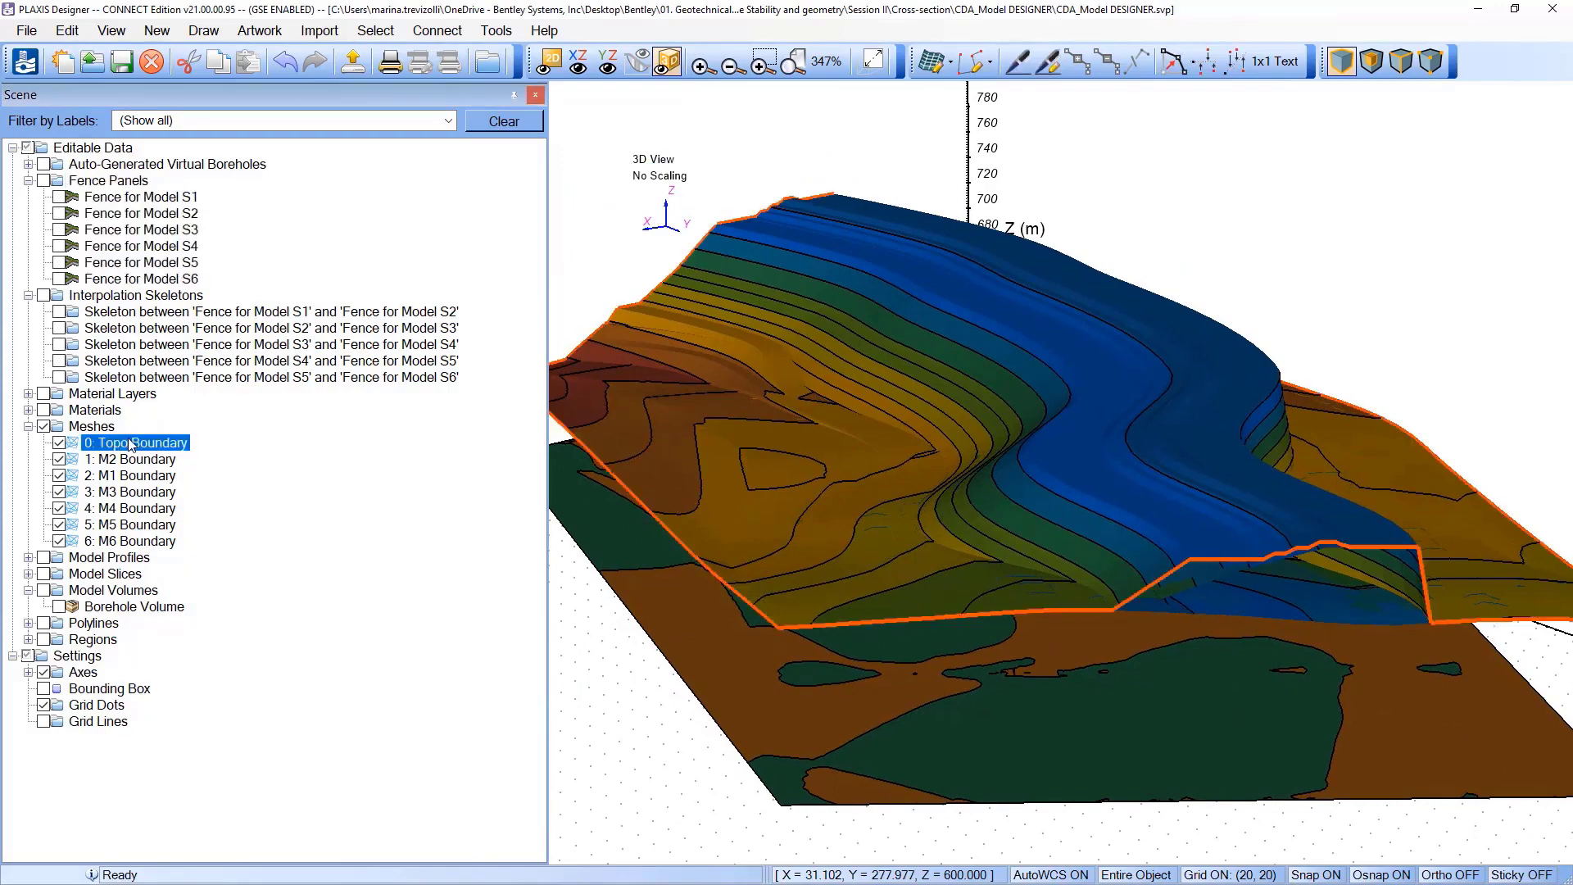
pyautogui.scroll(-4, 969, 528)
pyautogui.scroll(2, 1046, 528)
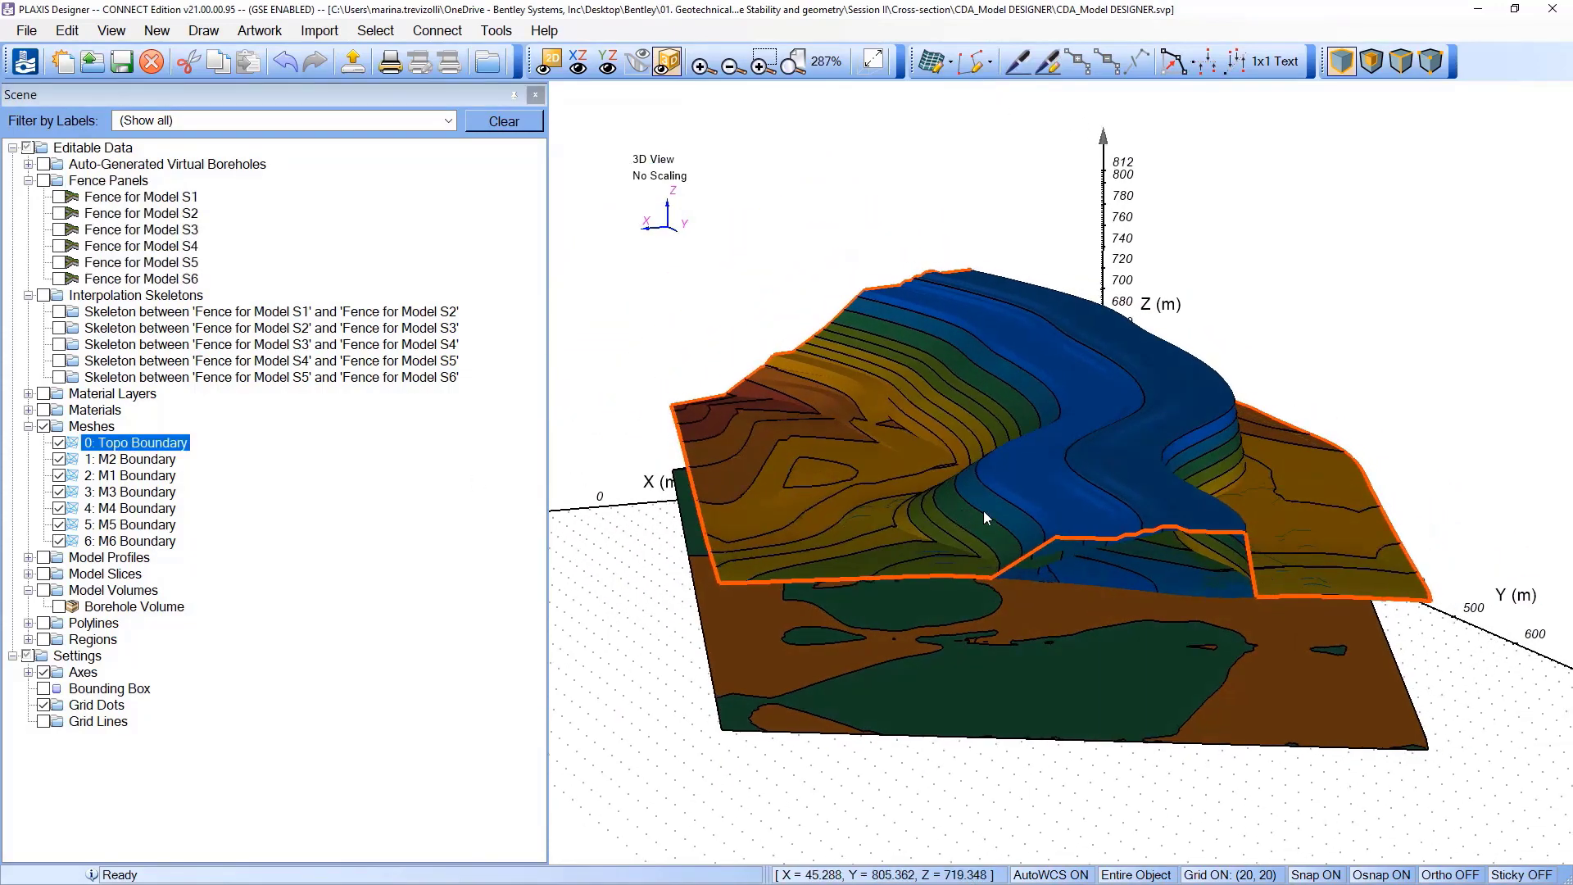
pyautogui.moveTo(982, 509); pyautogui.dragTo(952, 562, button='middle')
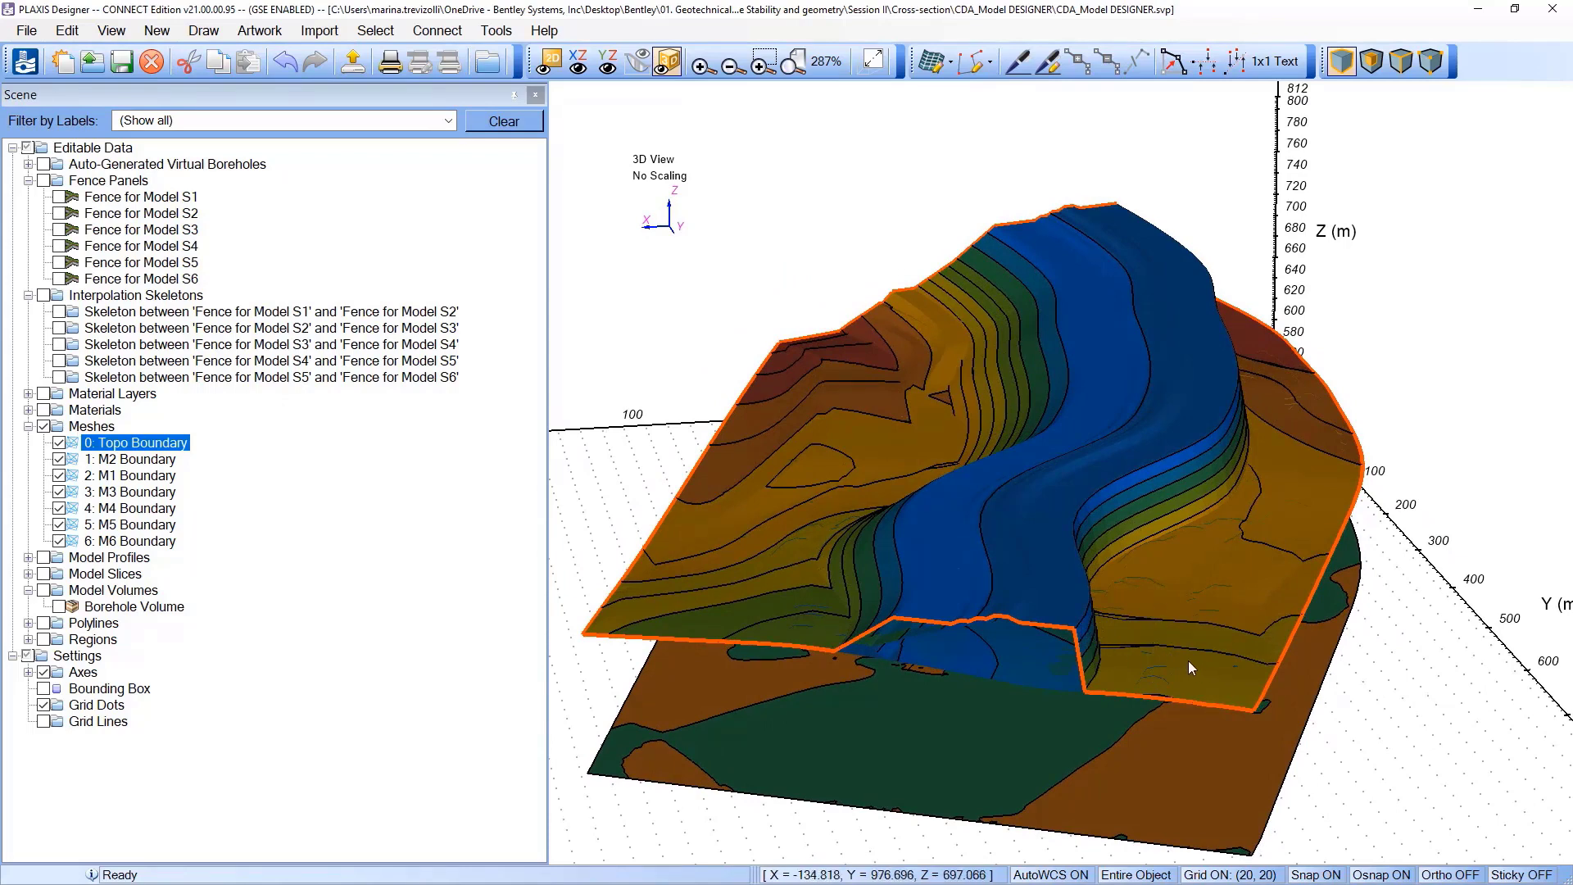
pyautogui.moveTo(1076, 513); pyautogui.dragTo(1025, 465, button='middle')
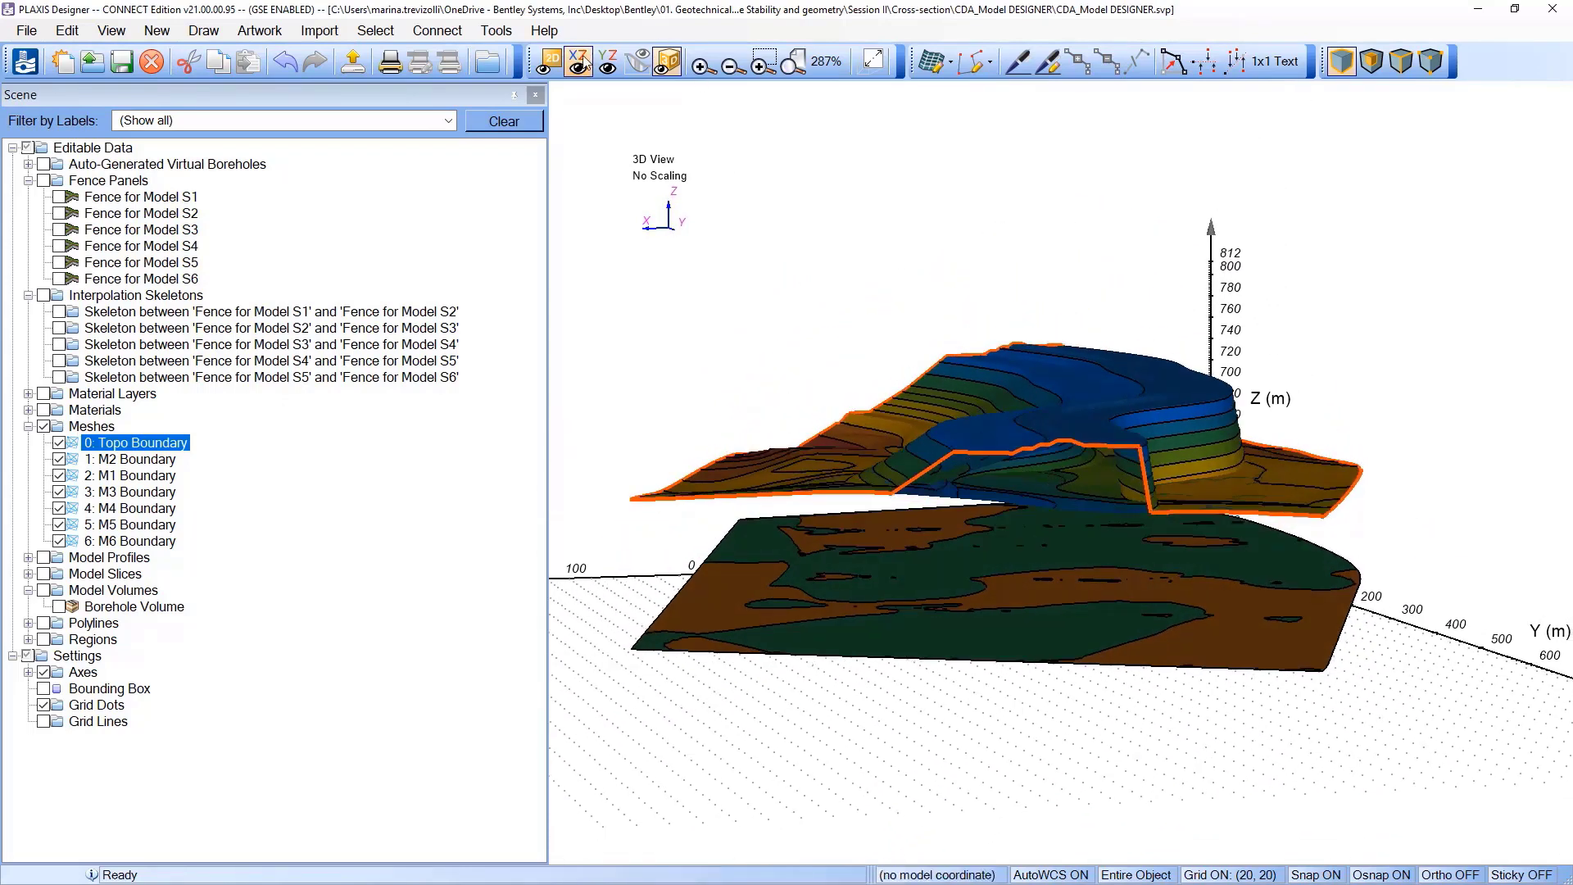
pyautogui.click(608, 62)
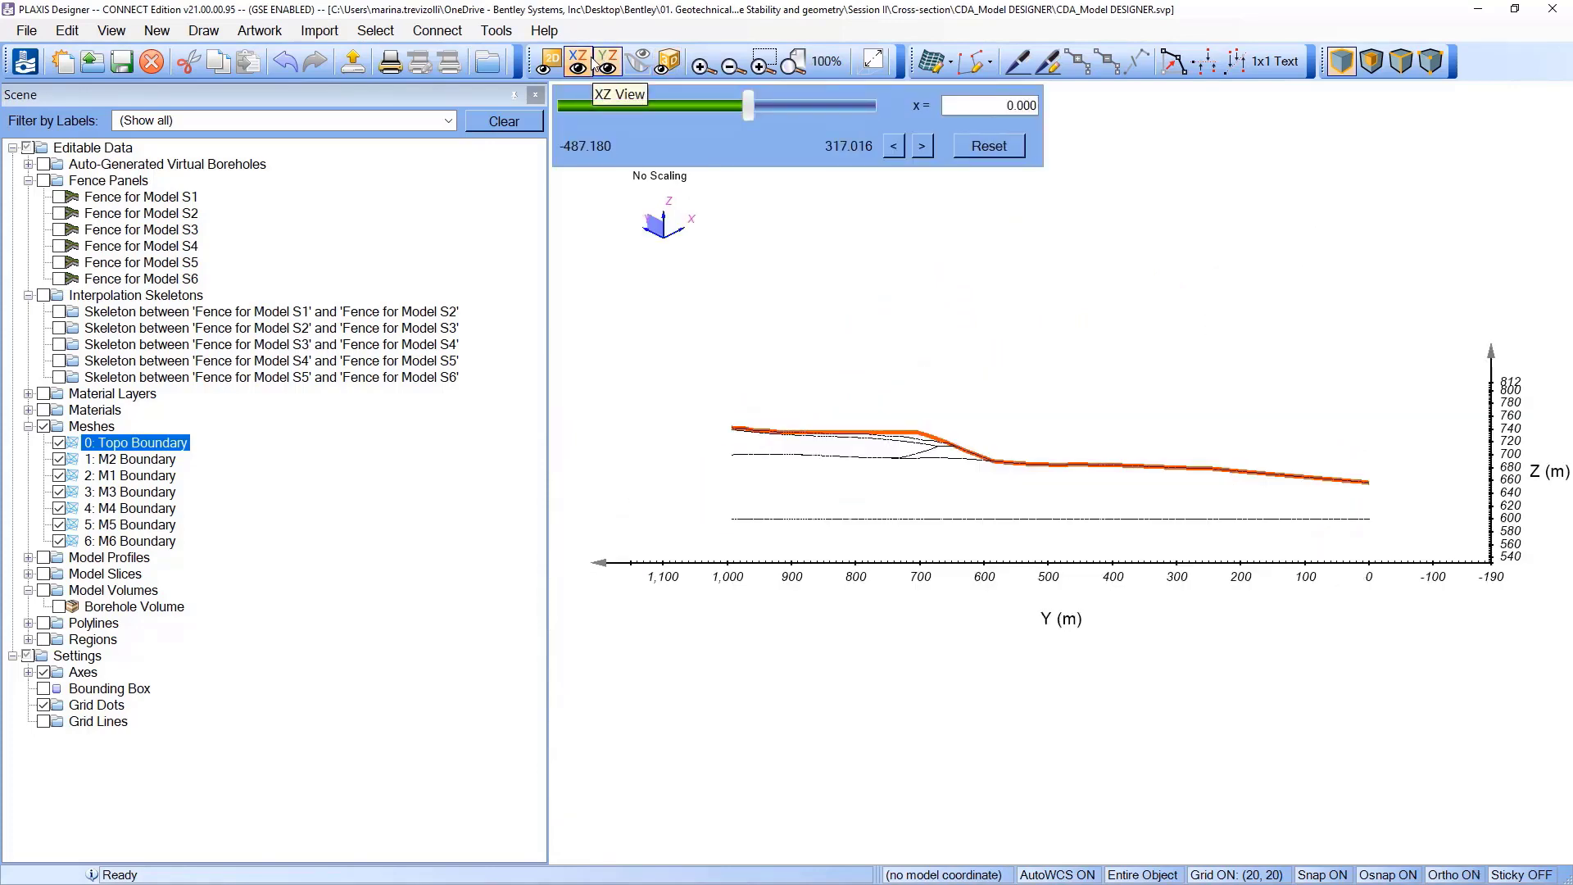
pyautogui.click(590, 64)
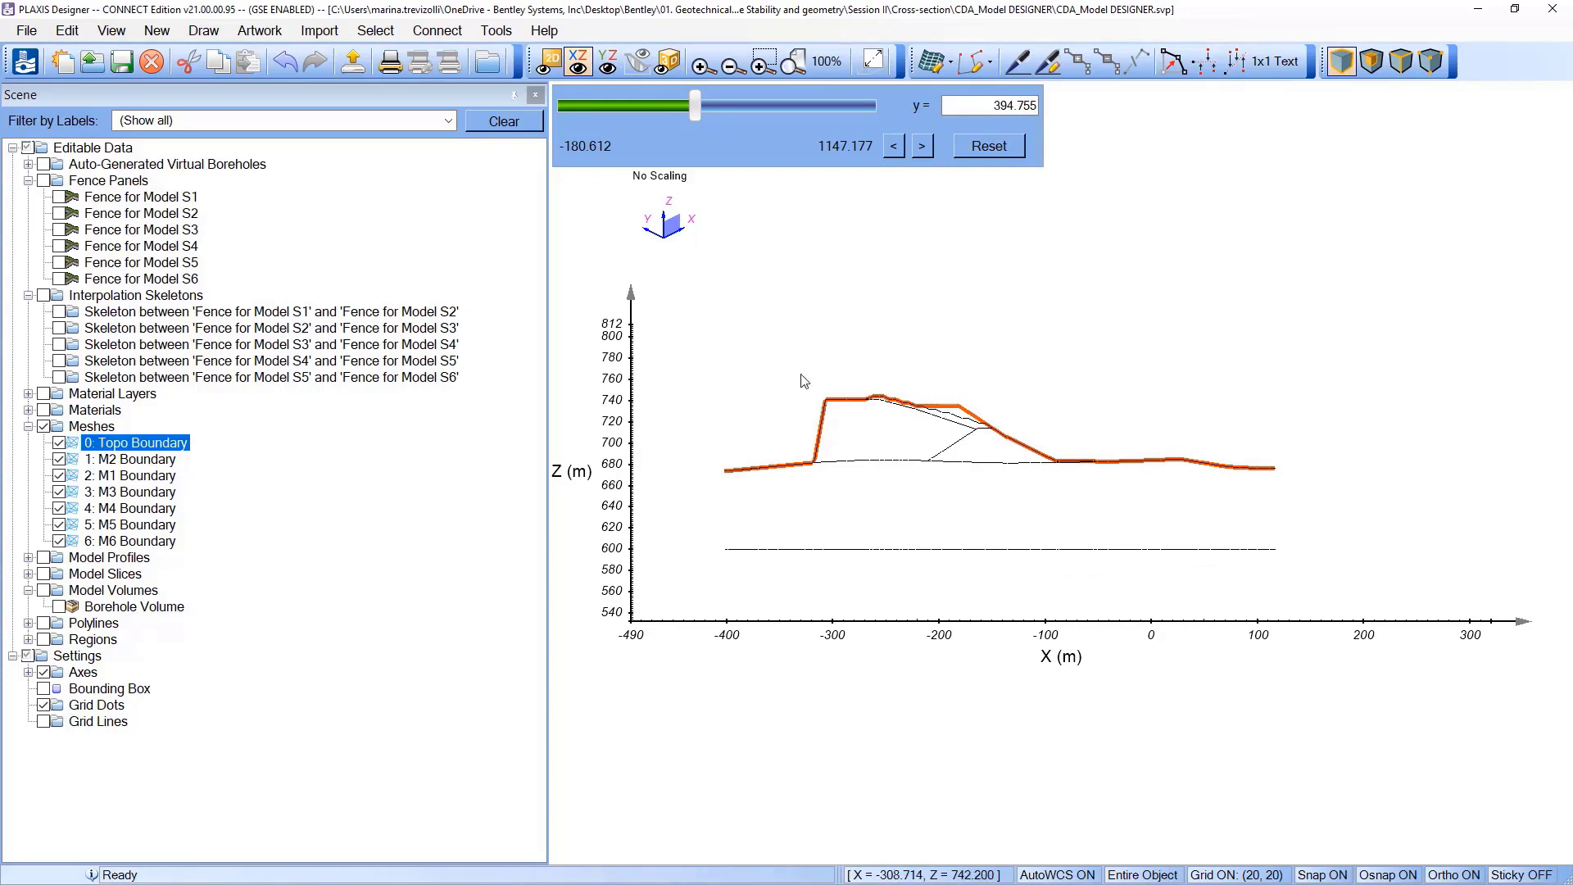
pyautogui.click(668, 62)
pyautogui.scroll(3, 1090, 596)
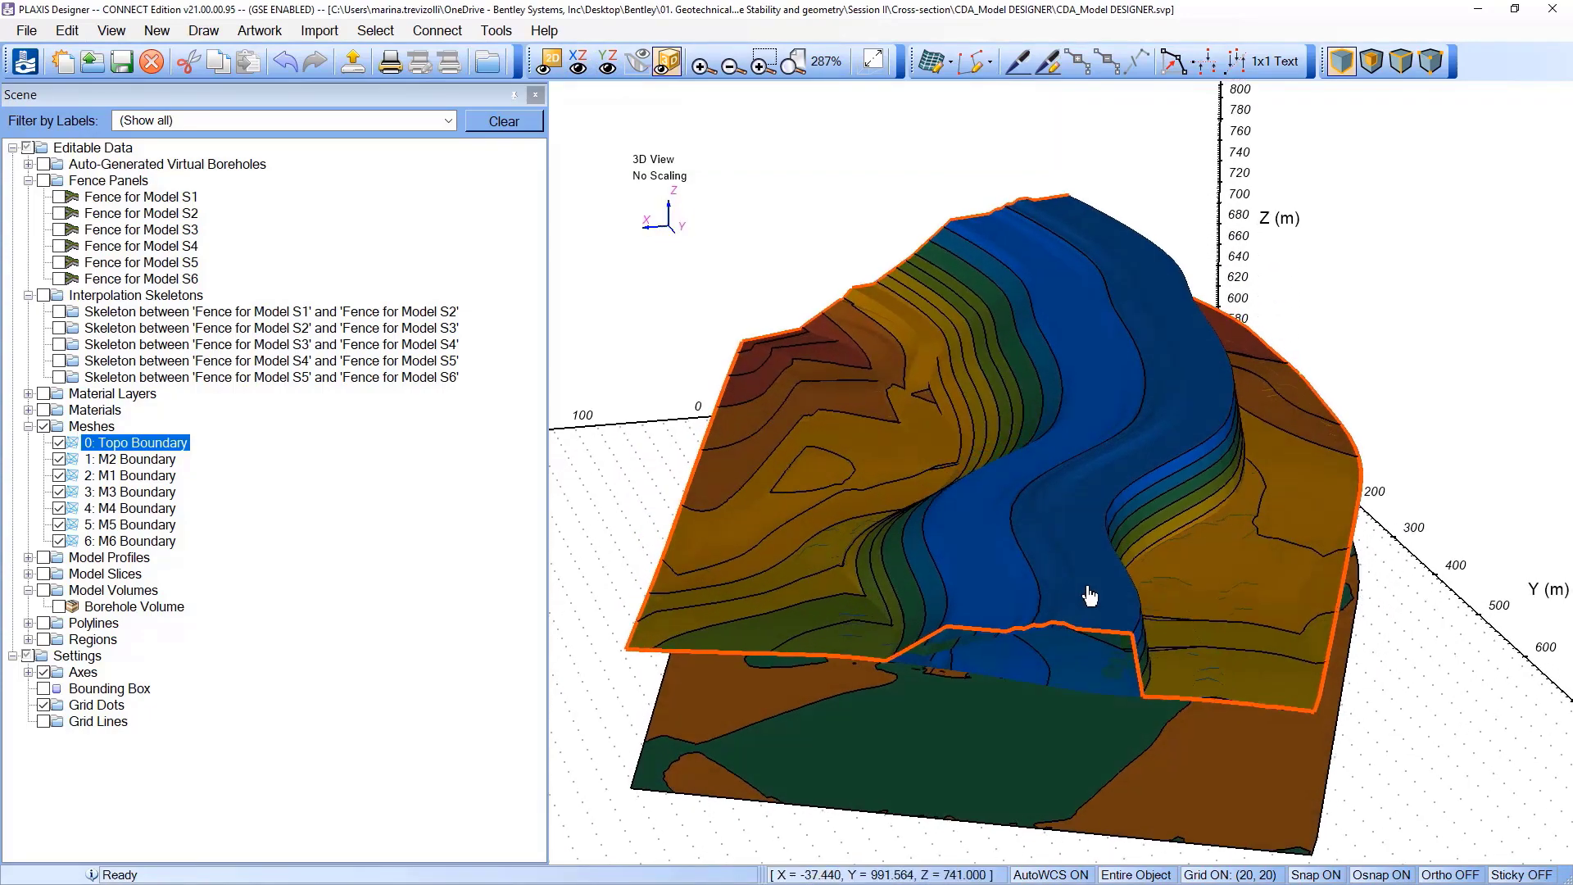
pyautogui.moveTo(1090, 595); pyautogui.dragTo(837, 612)
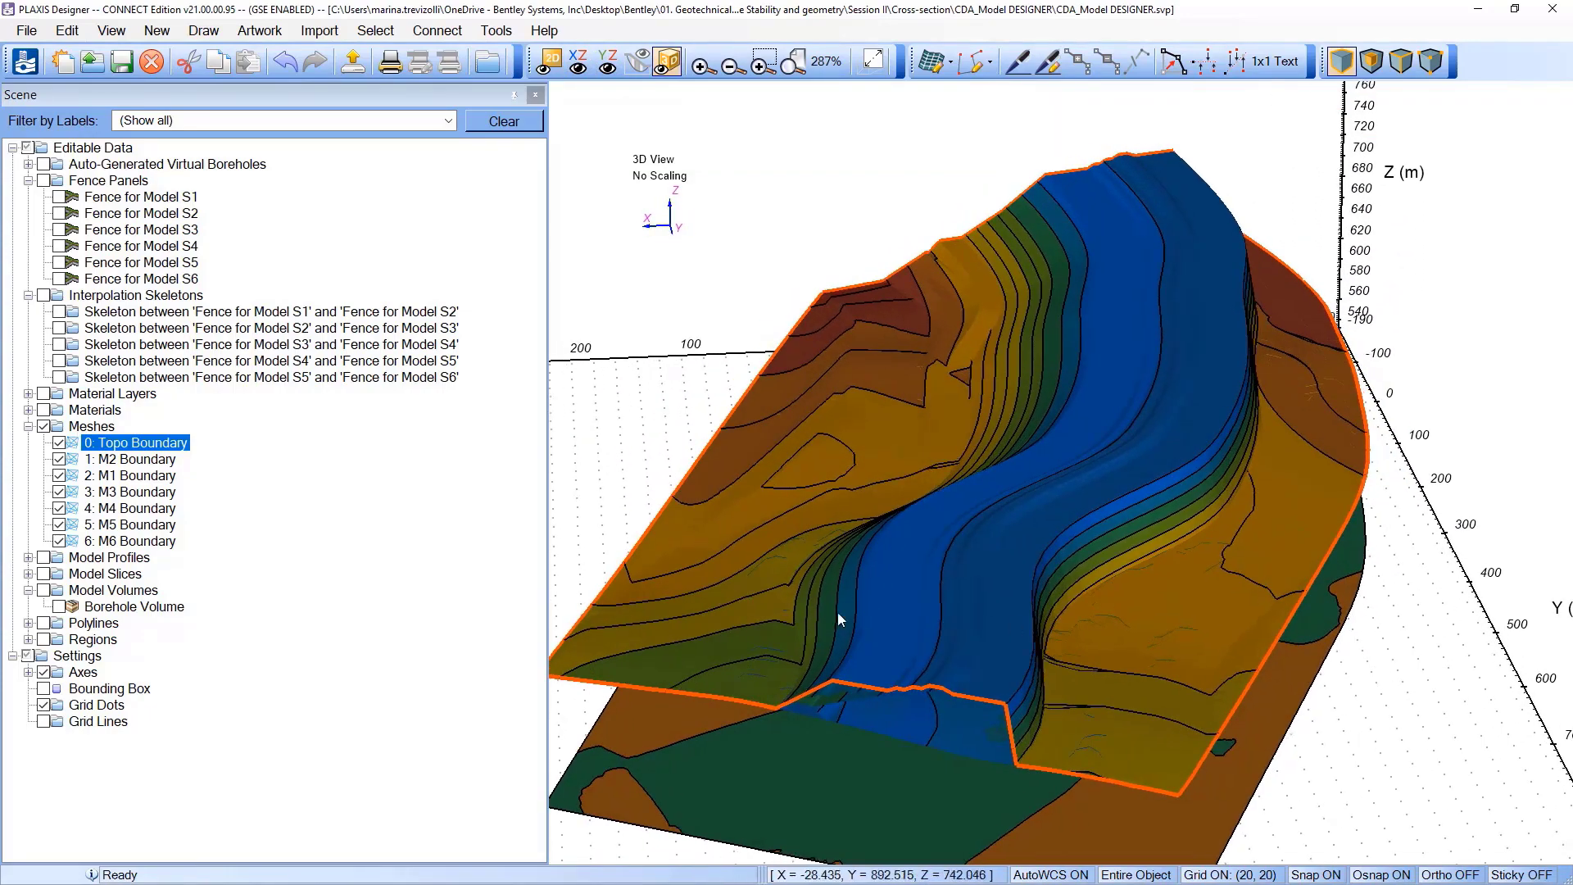
# Step: Generate a pond on the Topo Boundary mesh from a point at about X -205.49, Y 712.65, then hide the PondBoundary region
pyautogui.rightClick(177, 445)
pyautogui.moveTo(361, 450)
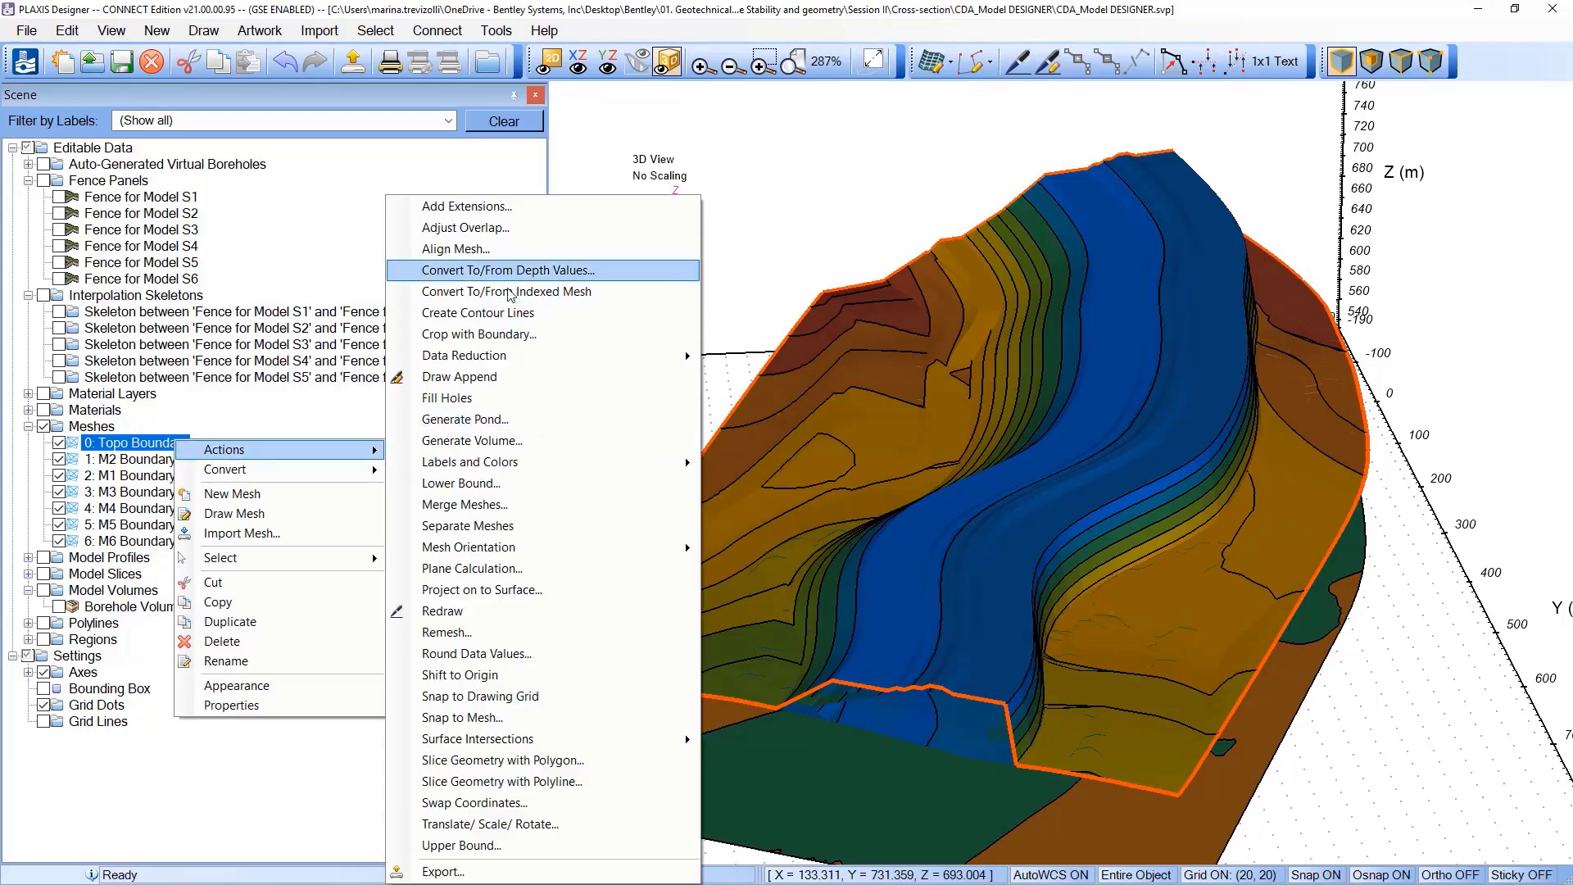
pyautogui.click(512, 418)
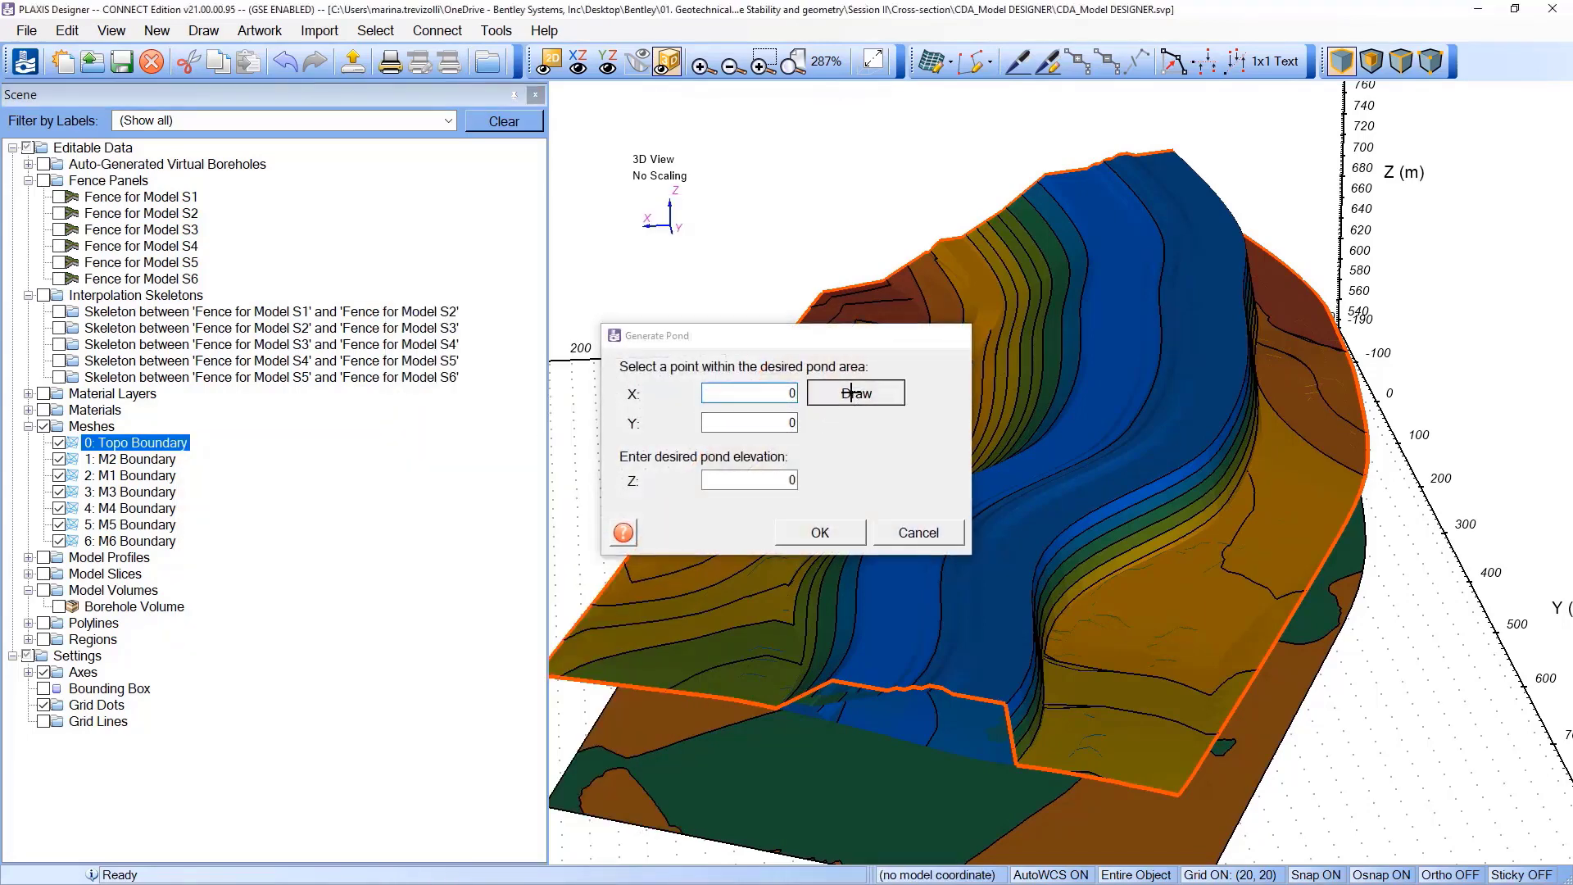
pyautogui.click(853, 393)
pyautogui.click(1183, 483)
pyautogui.click(736, 484)
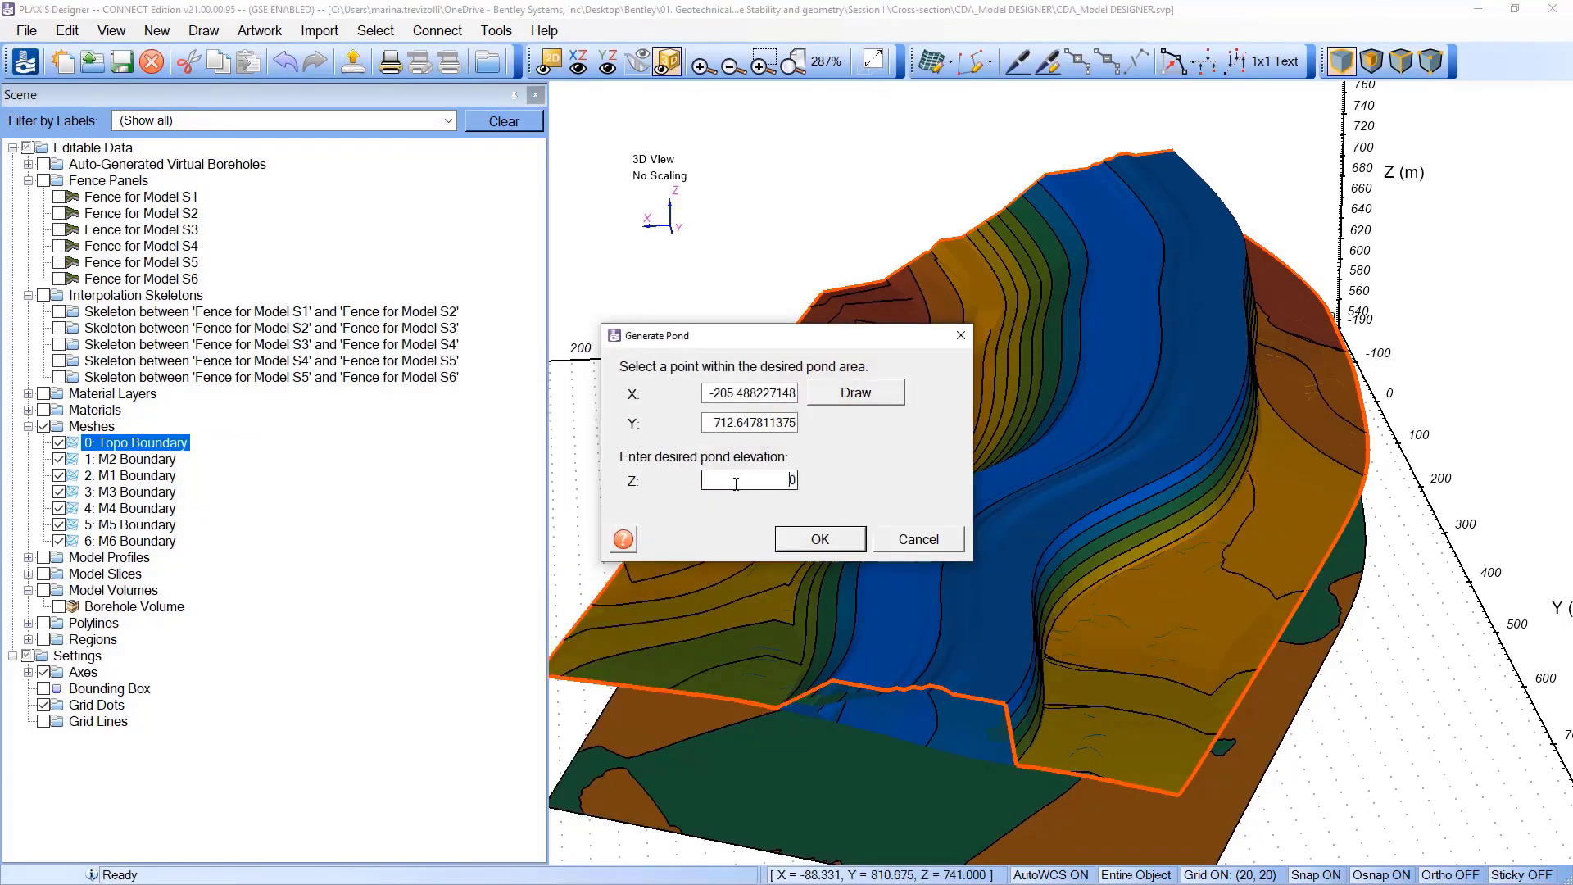
pyautogui.doubleClick(736, 483)
pyautogui.click(831, 538)
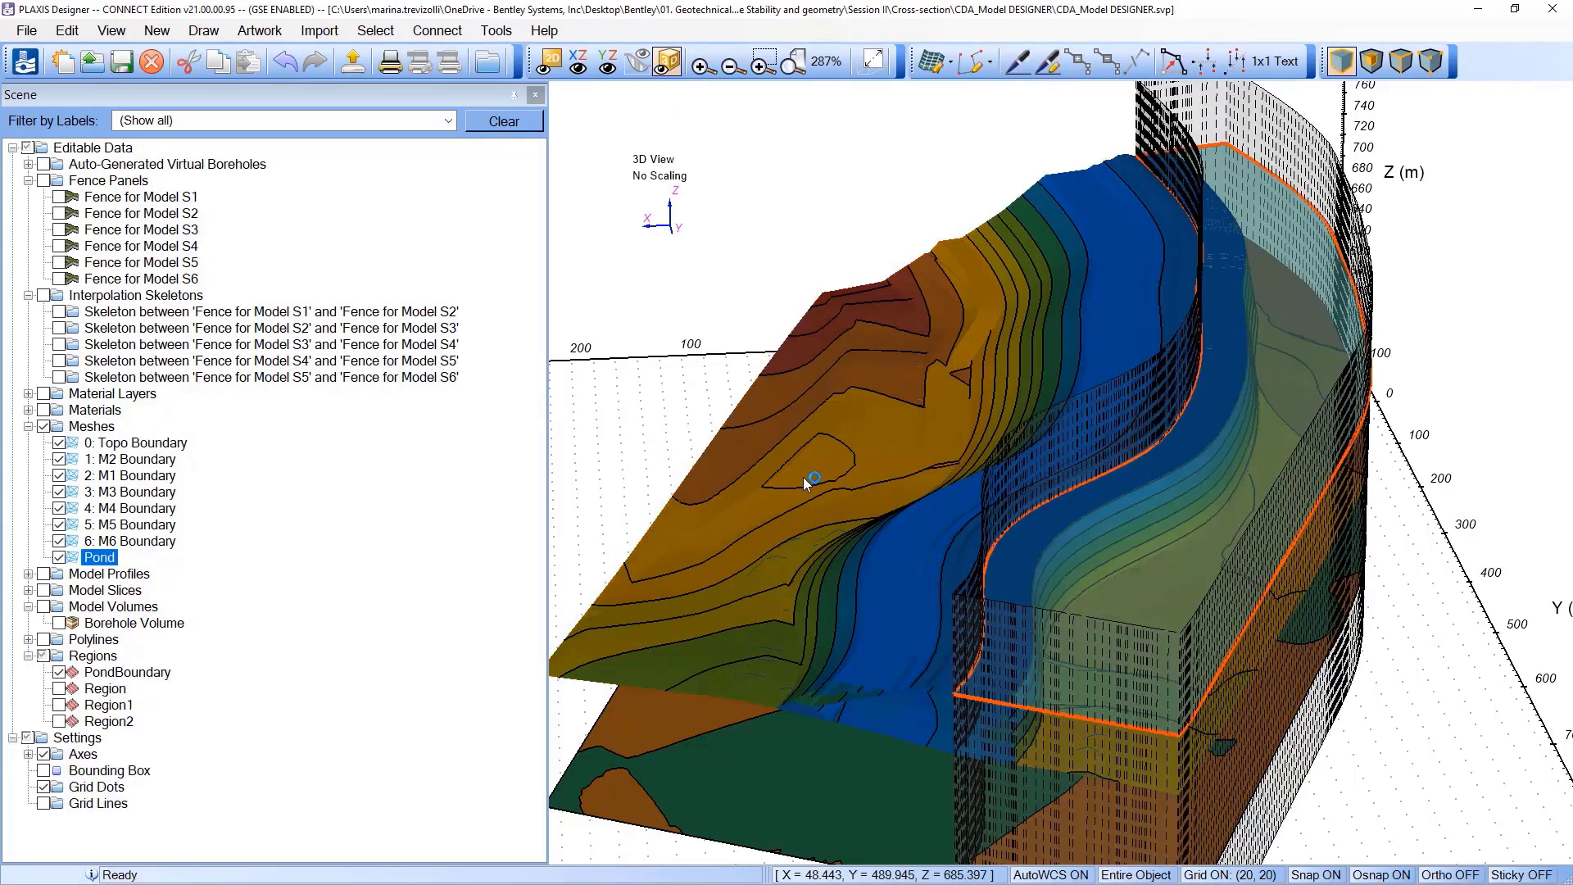
pyautogui.moveTo(902, 565); pyautogui.dragTo(931, 485)
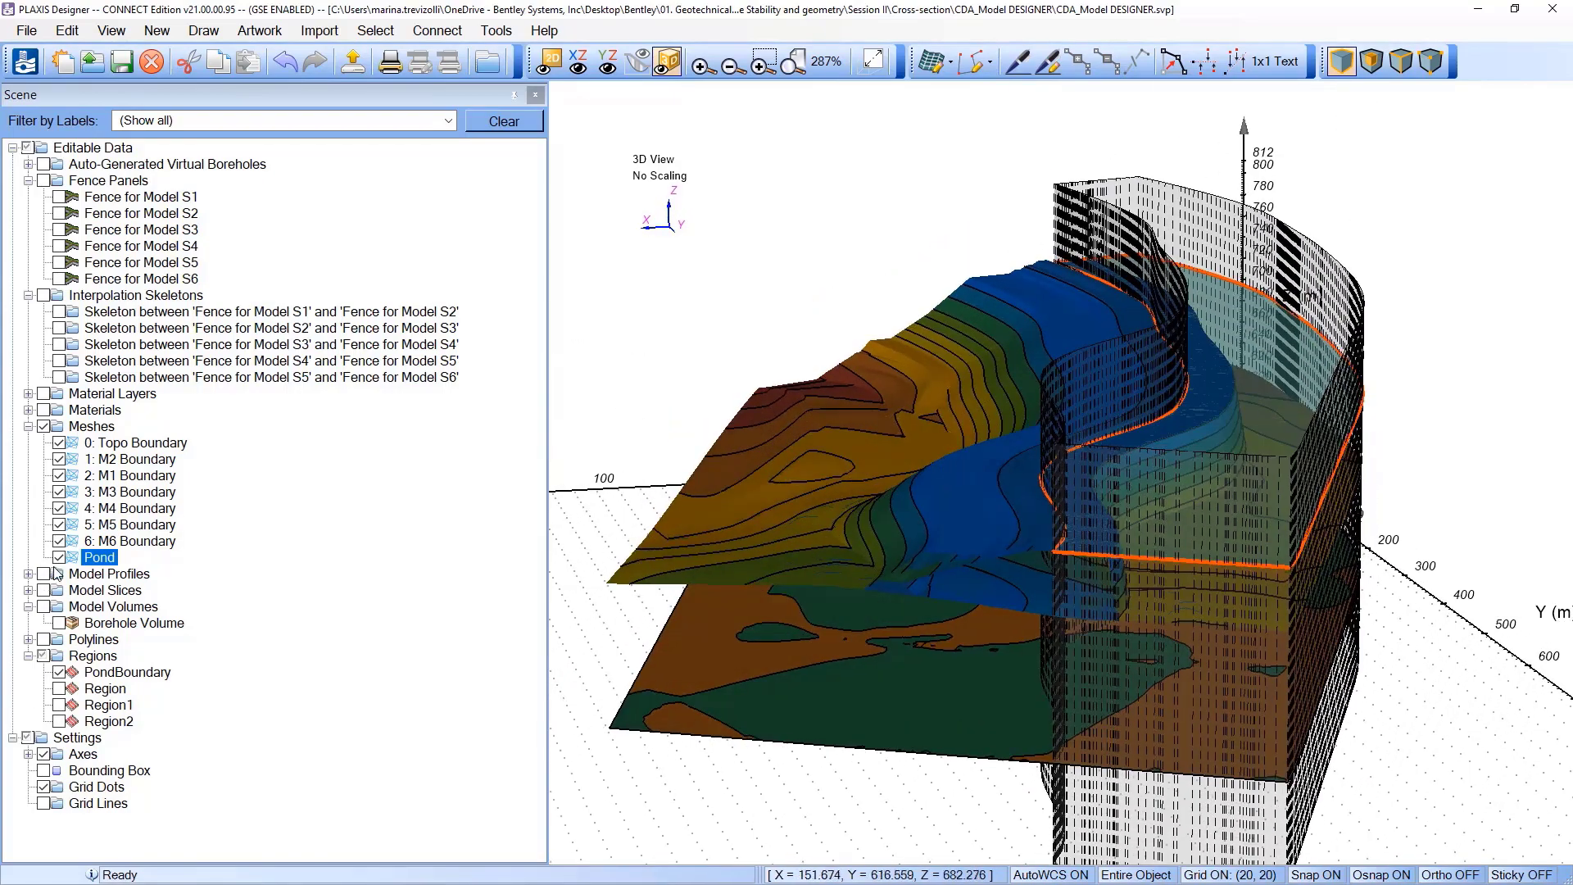
pyautogui.click(59, 673)
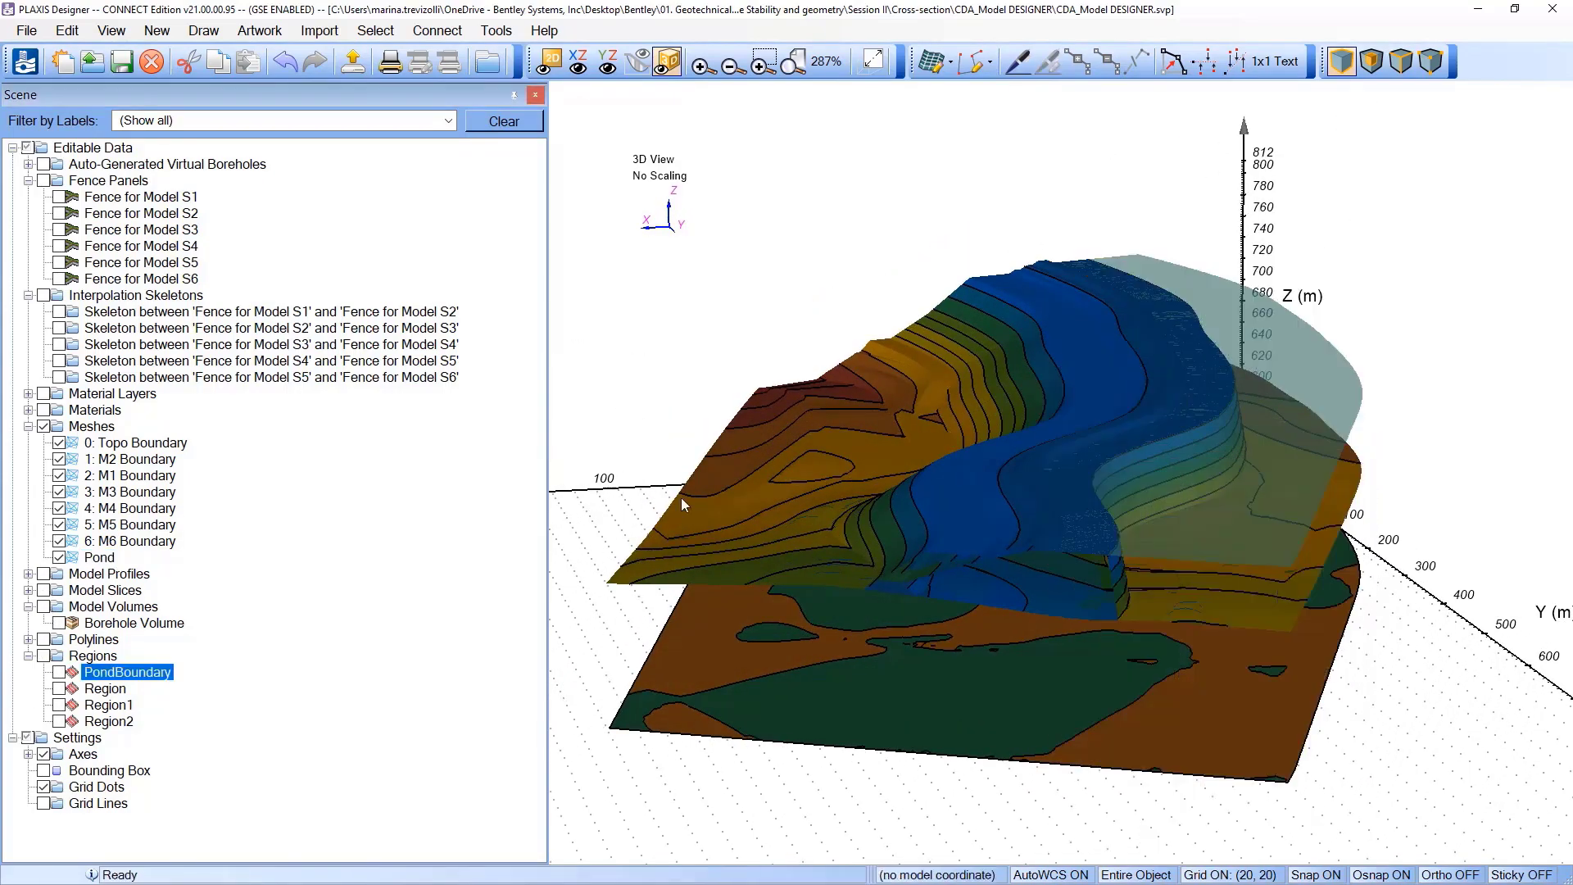
# Step: Merge the Pond and Topo Boundary meshes into a single surface, keeping the upper elevations
pyautogui.moveTo(899, 513); pyautogui.dragTo(1162, 597)
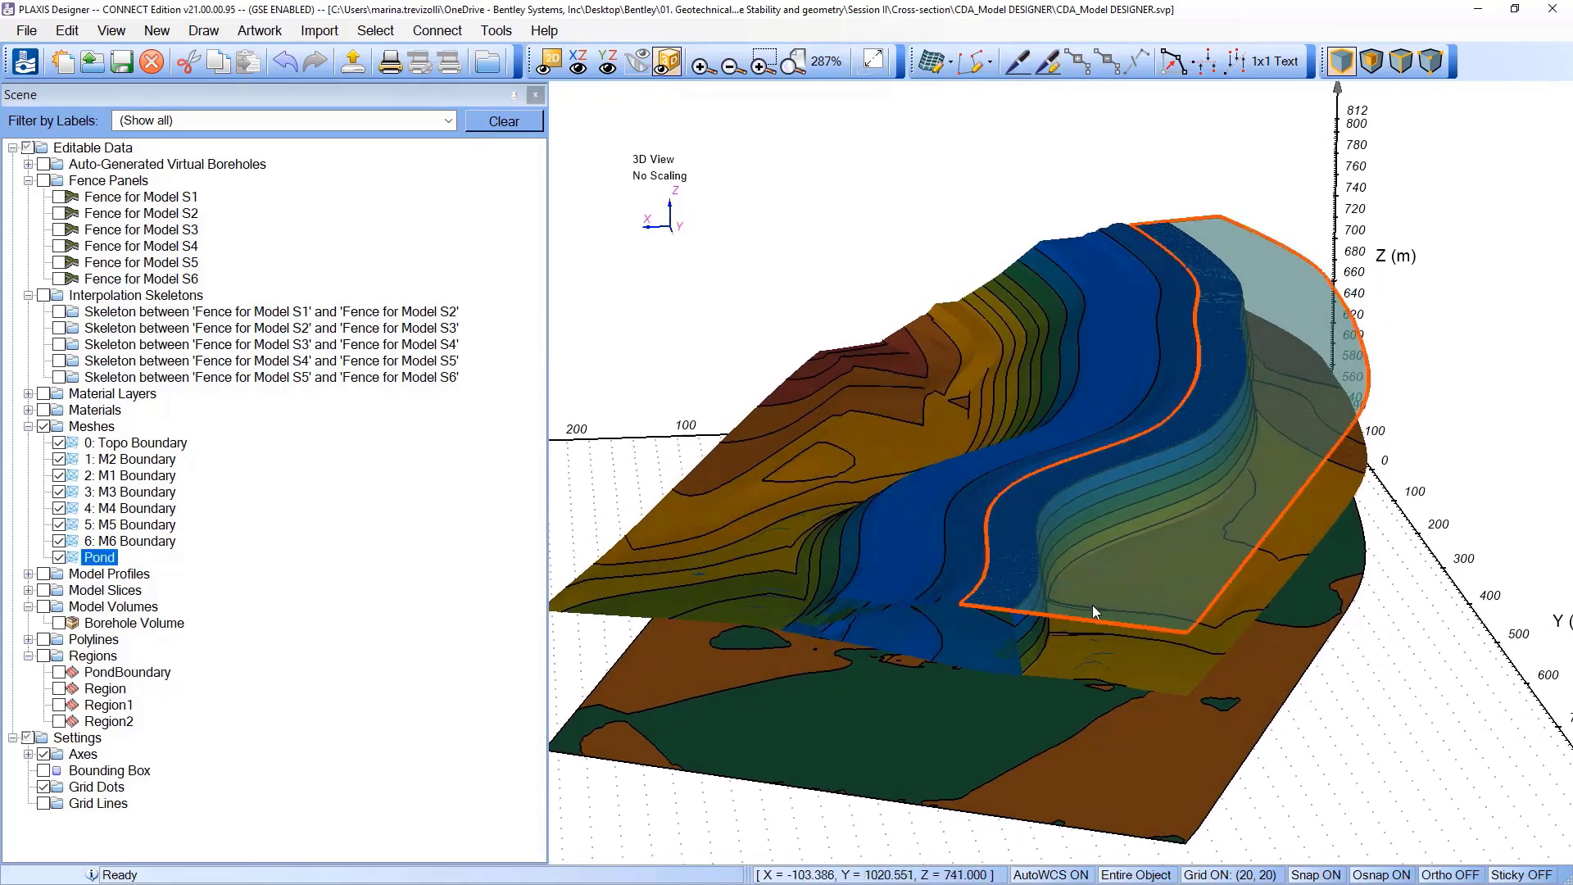
pyautogui.keyDown('ctrl'); pyautogui.click(131, 443); pyautogui.keyUp('ctrl')
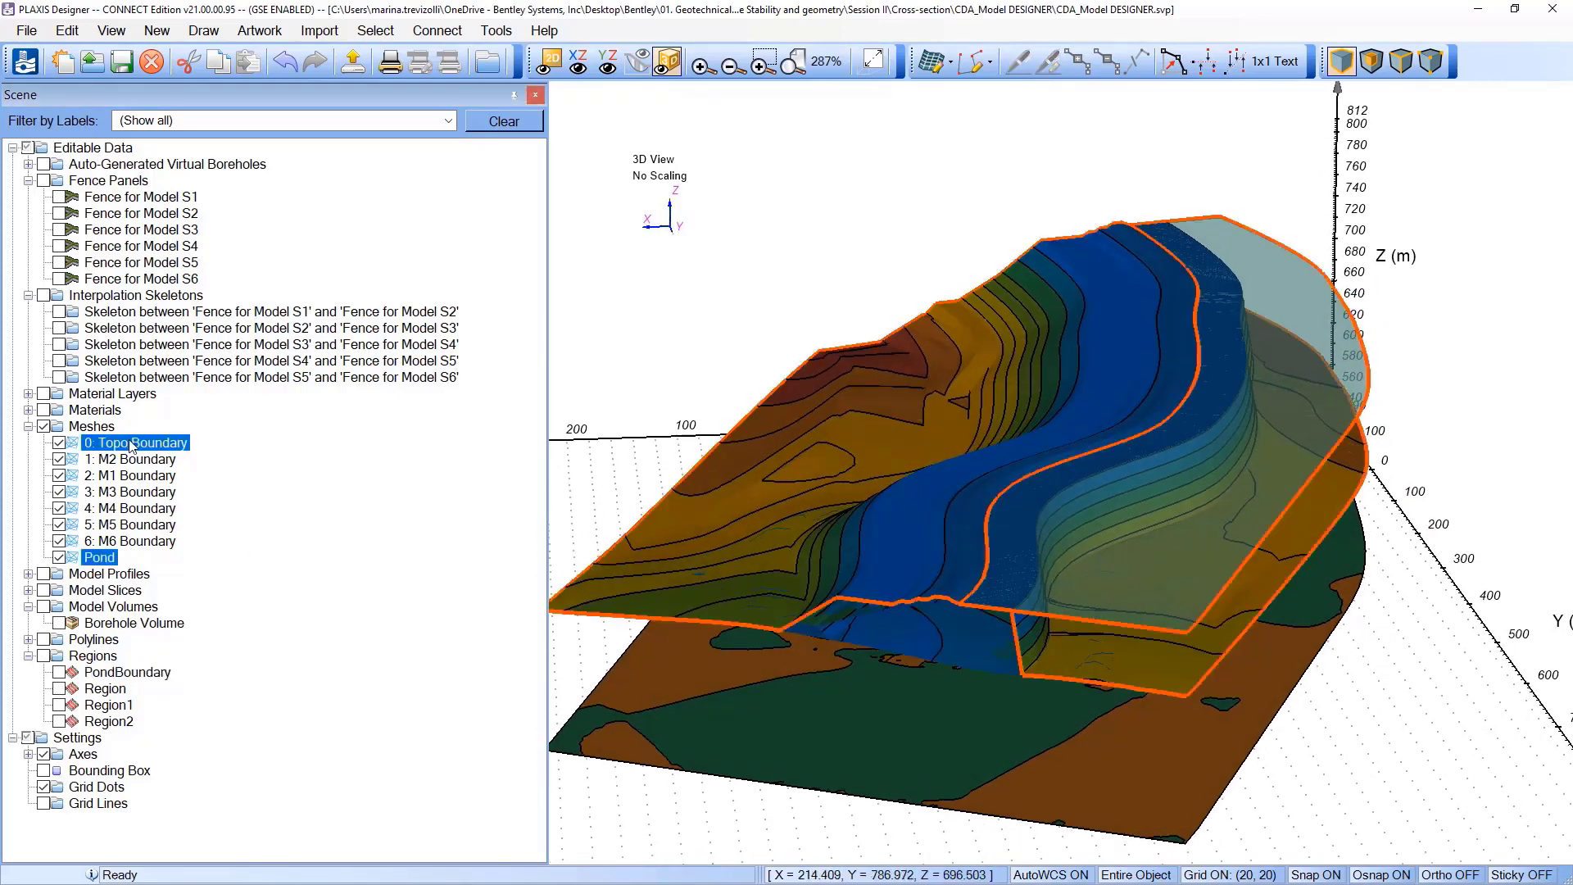
pyautogui.rightClick(131, 445)
pyautogui.moveTo(323, 451)
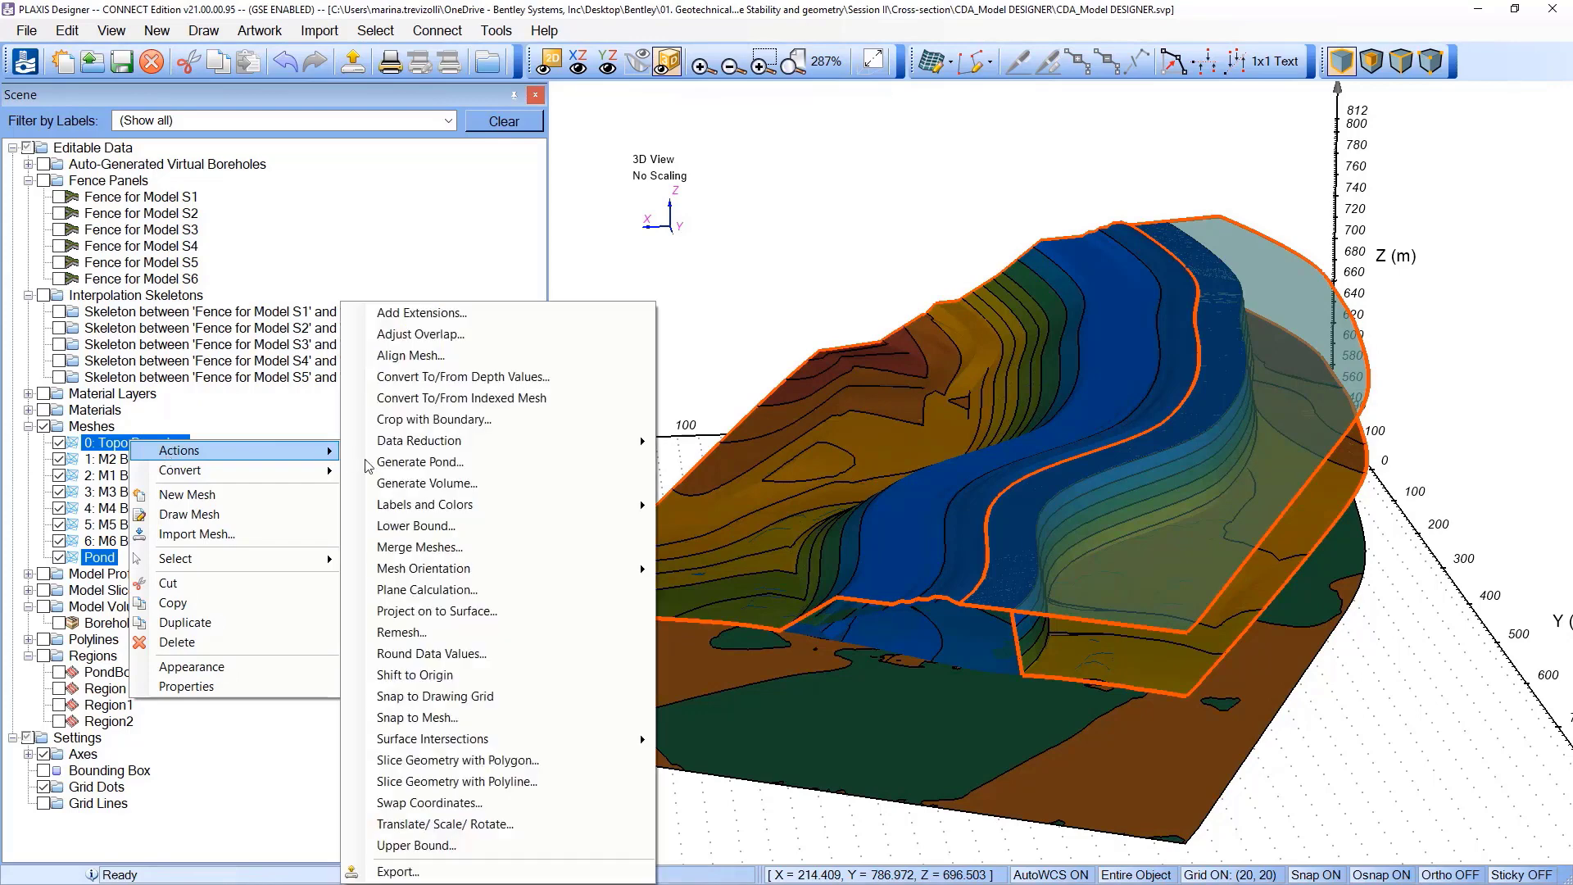
pyautogui.moveTo(534, 746)
pyautogui.click(729, 824)
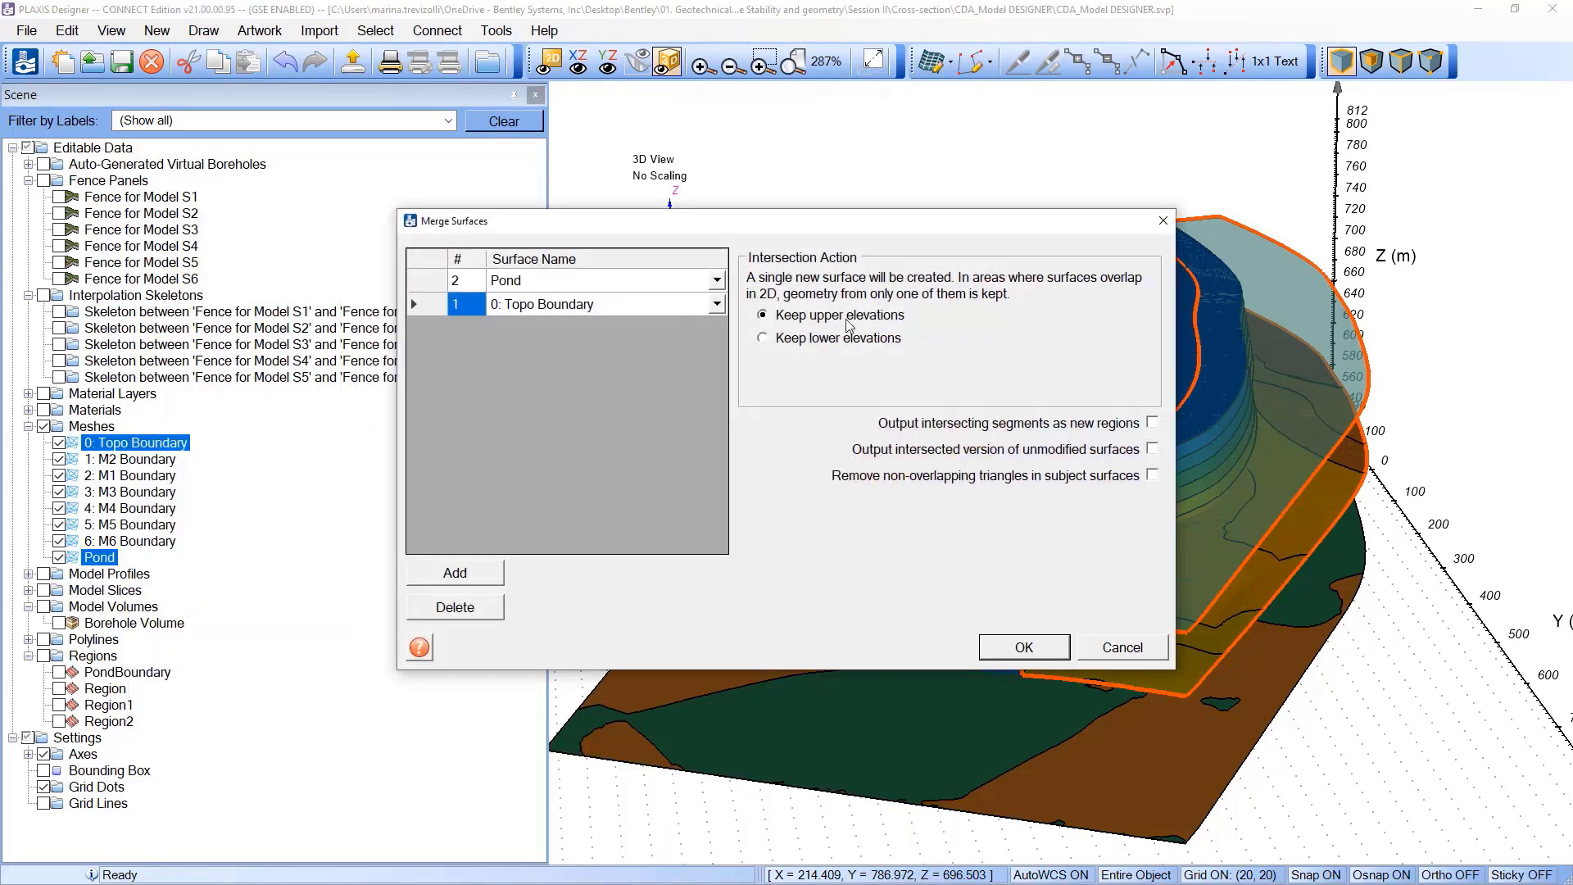
pyautogui.click(1025, 647)
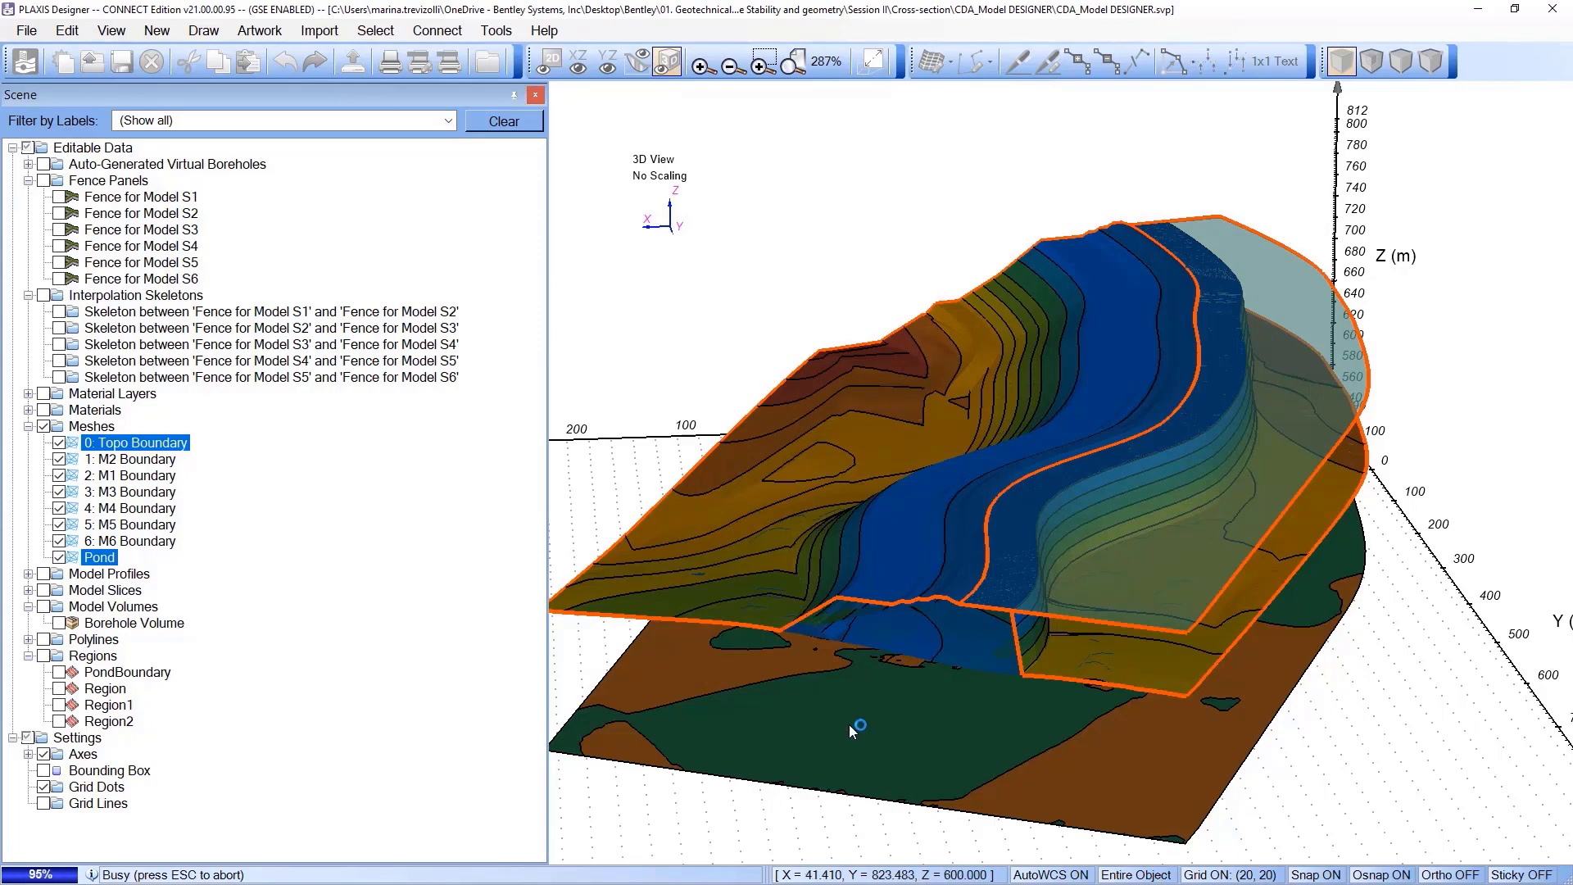
pyautogui.moveTo(848, 715); pyautogui.dragTo(928, 553)
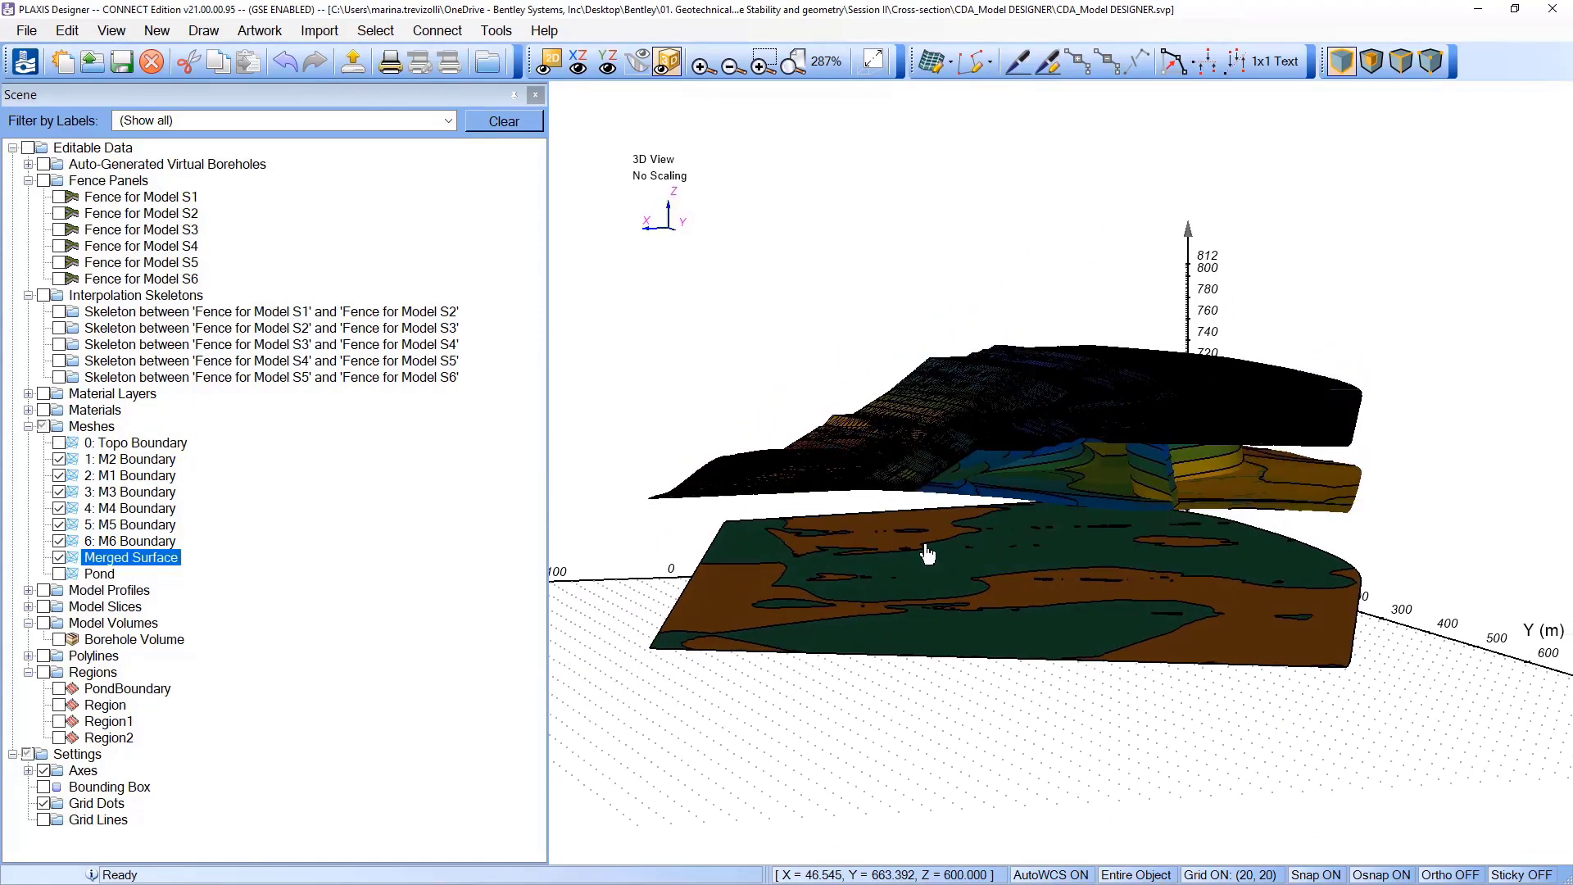
pyautogui.rightClick(130, 641)
pyautogui.moveTo(327, 652)
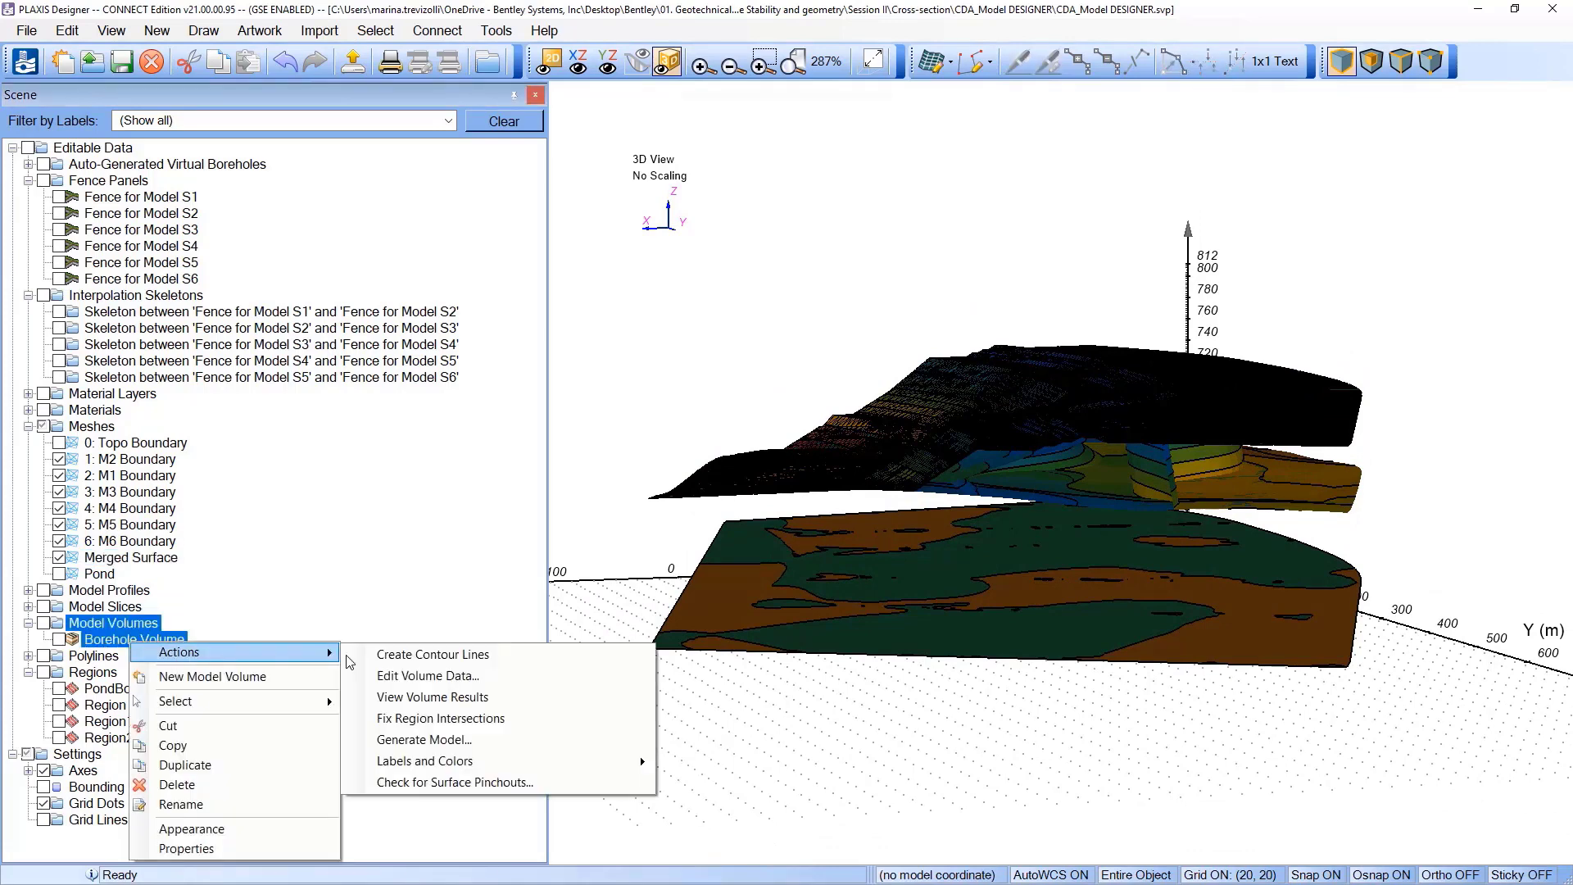
pyautogui.click(423, 739)
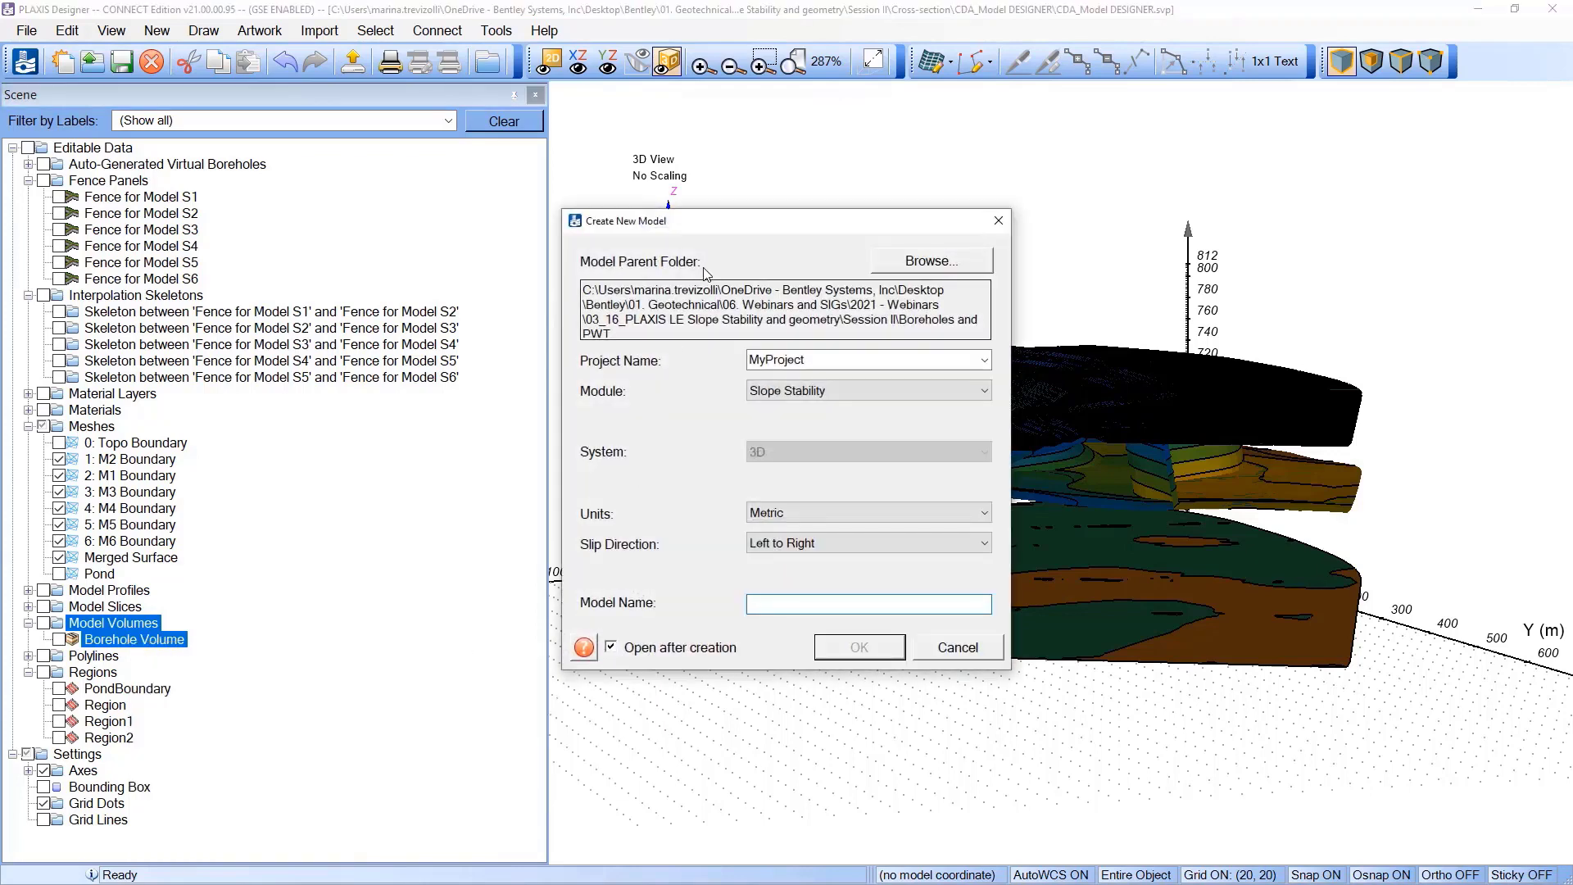
pyautogui.click(958, 647)
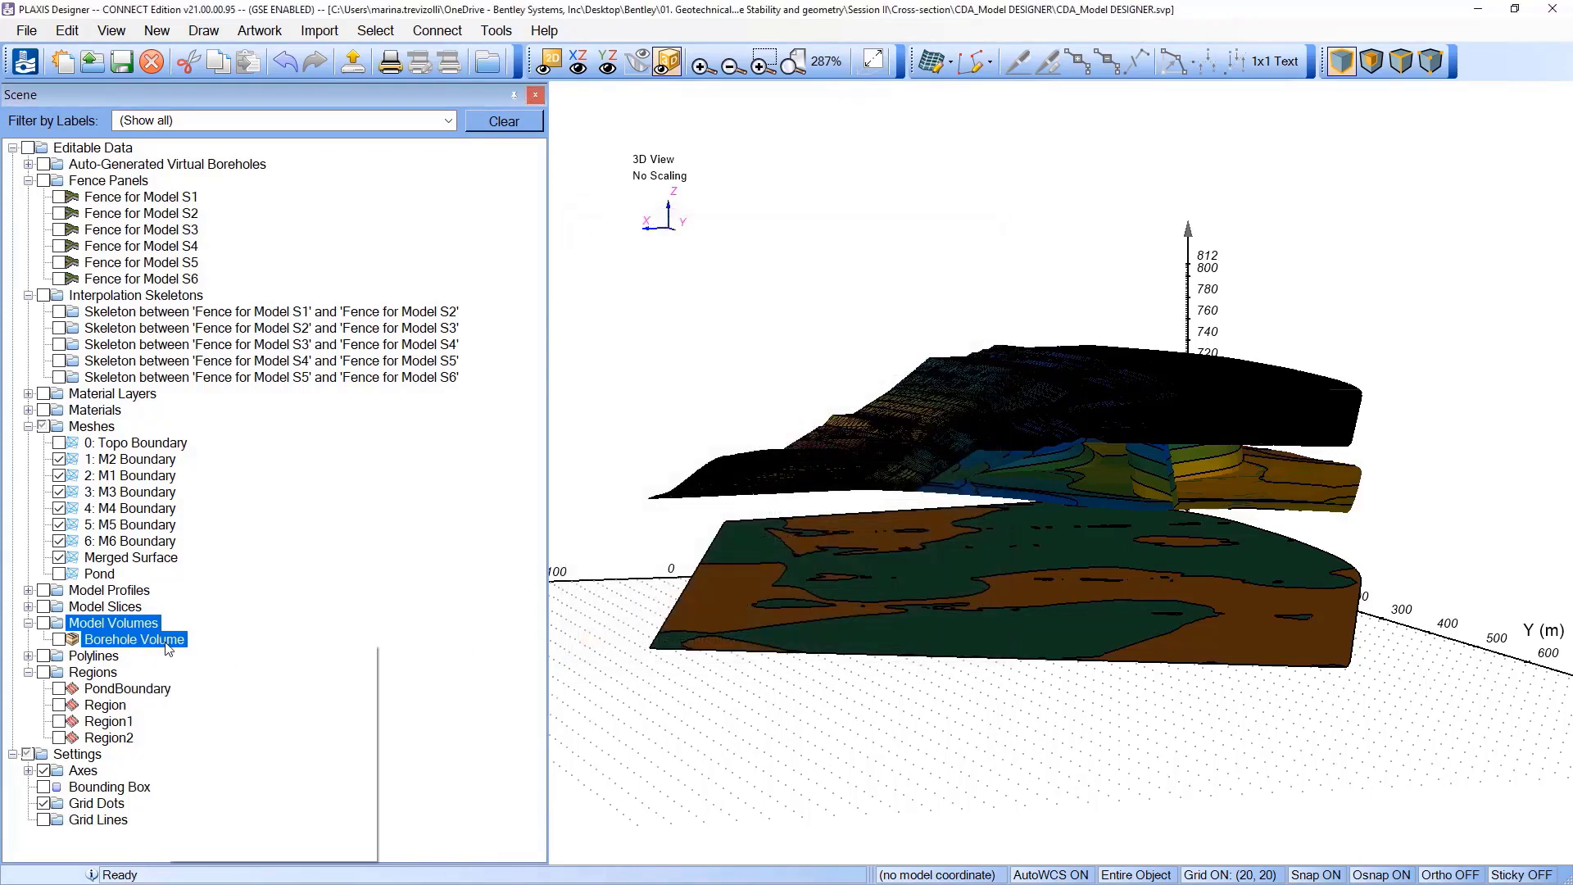
pyautogui.rightClick(167, 644)
pyautogui.moveTo(181, 656)
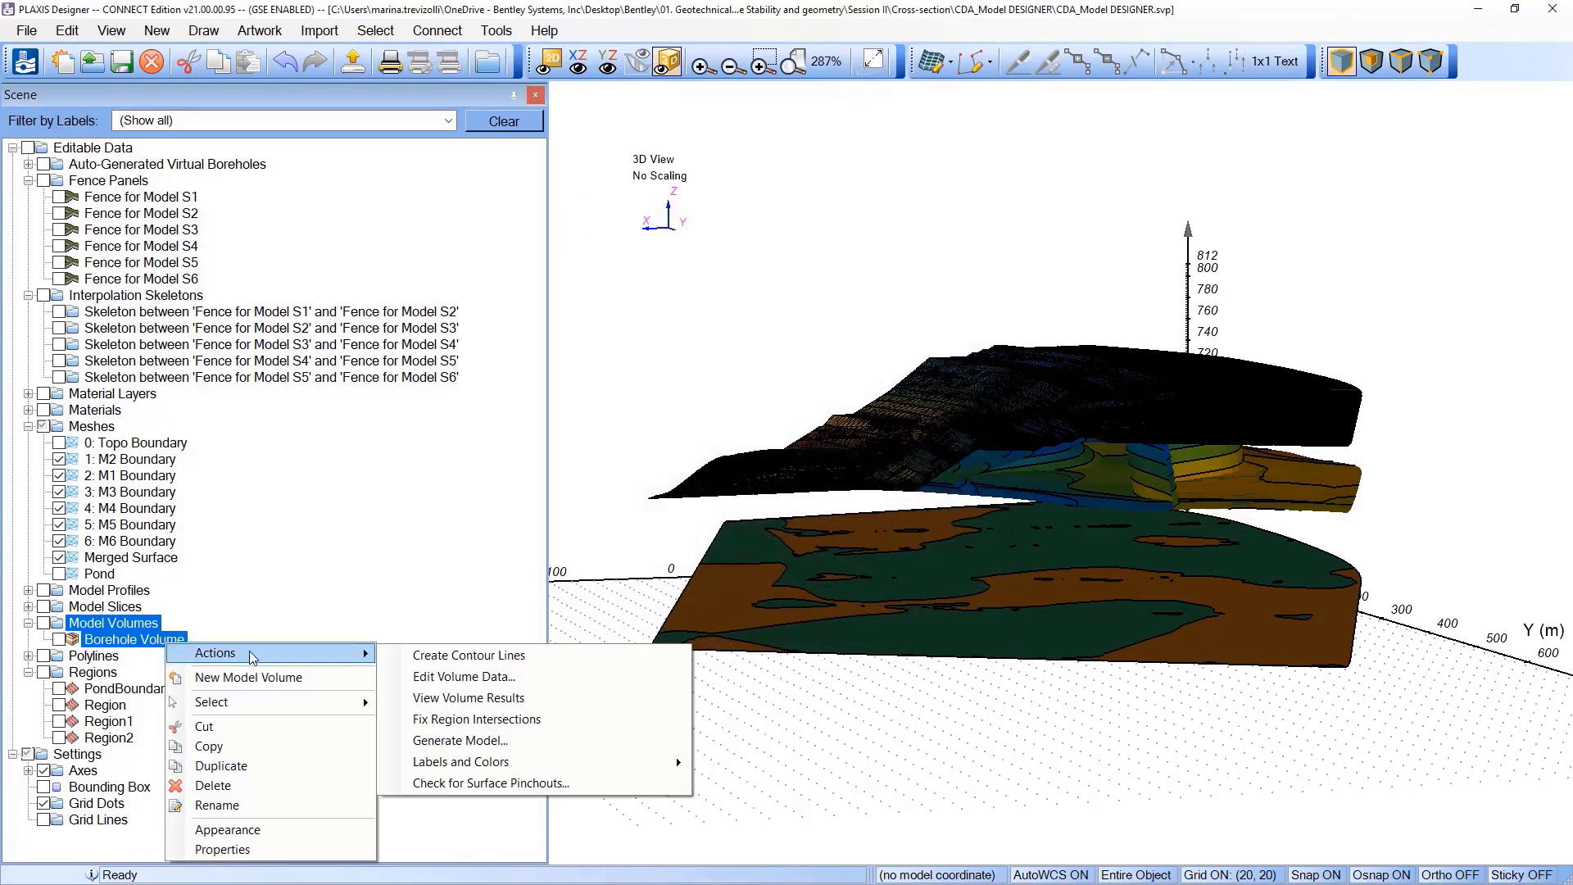
pyautogui.click(460, 741)
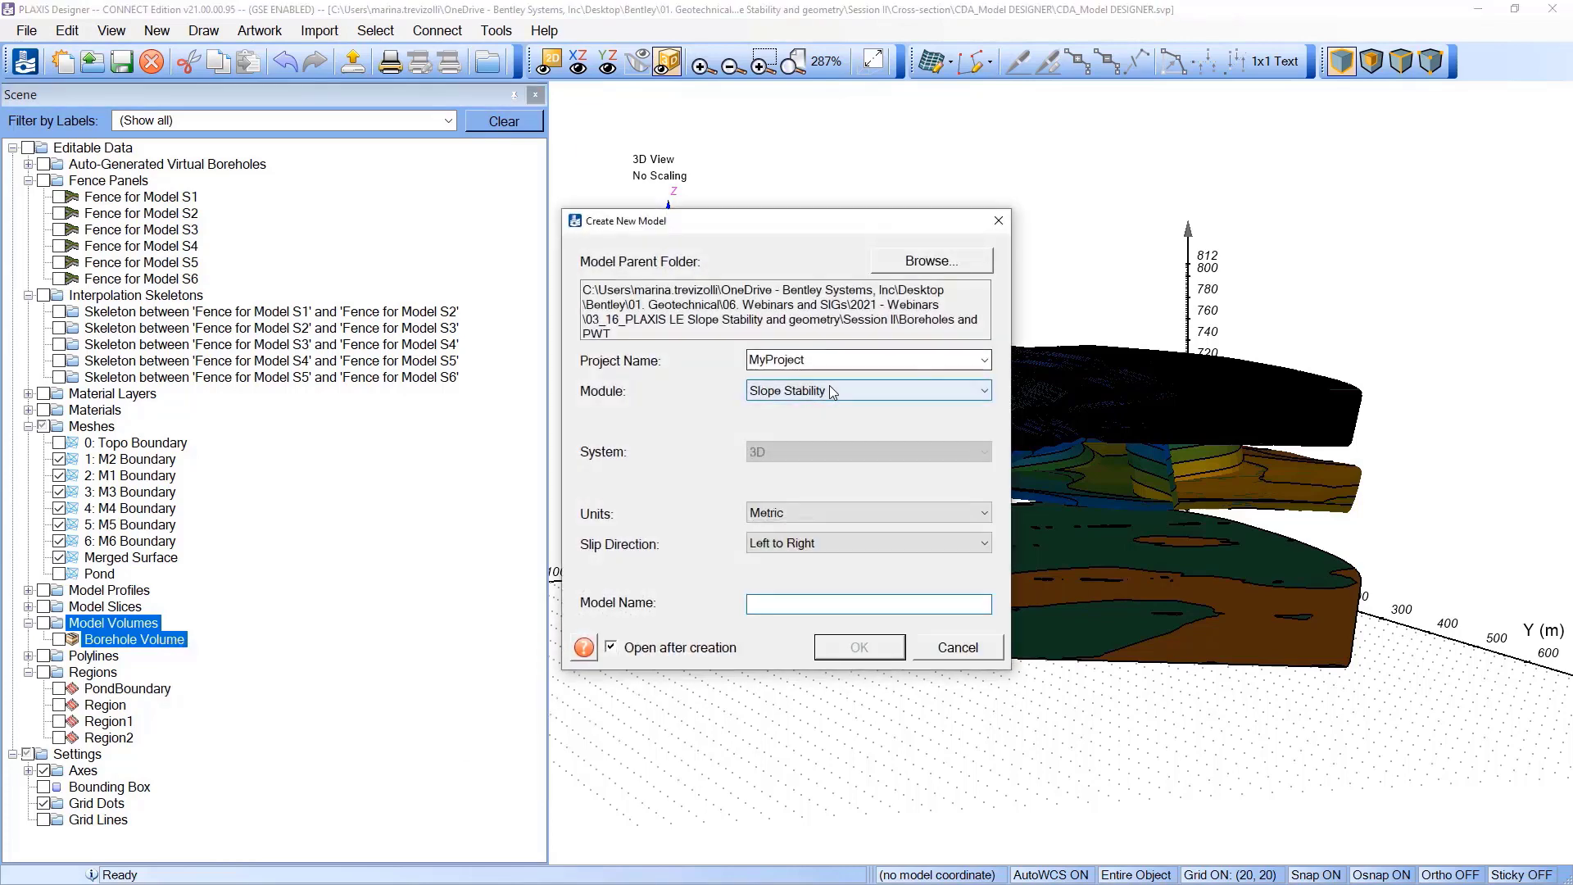
pyautogui.click(953, 650)
# Step: Edit the Borehole Volume data so that surface 7 uses Merged Surface as its source
pyautogui.rightClick(164, 641)
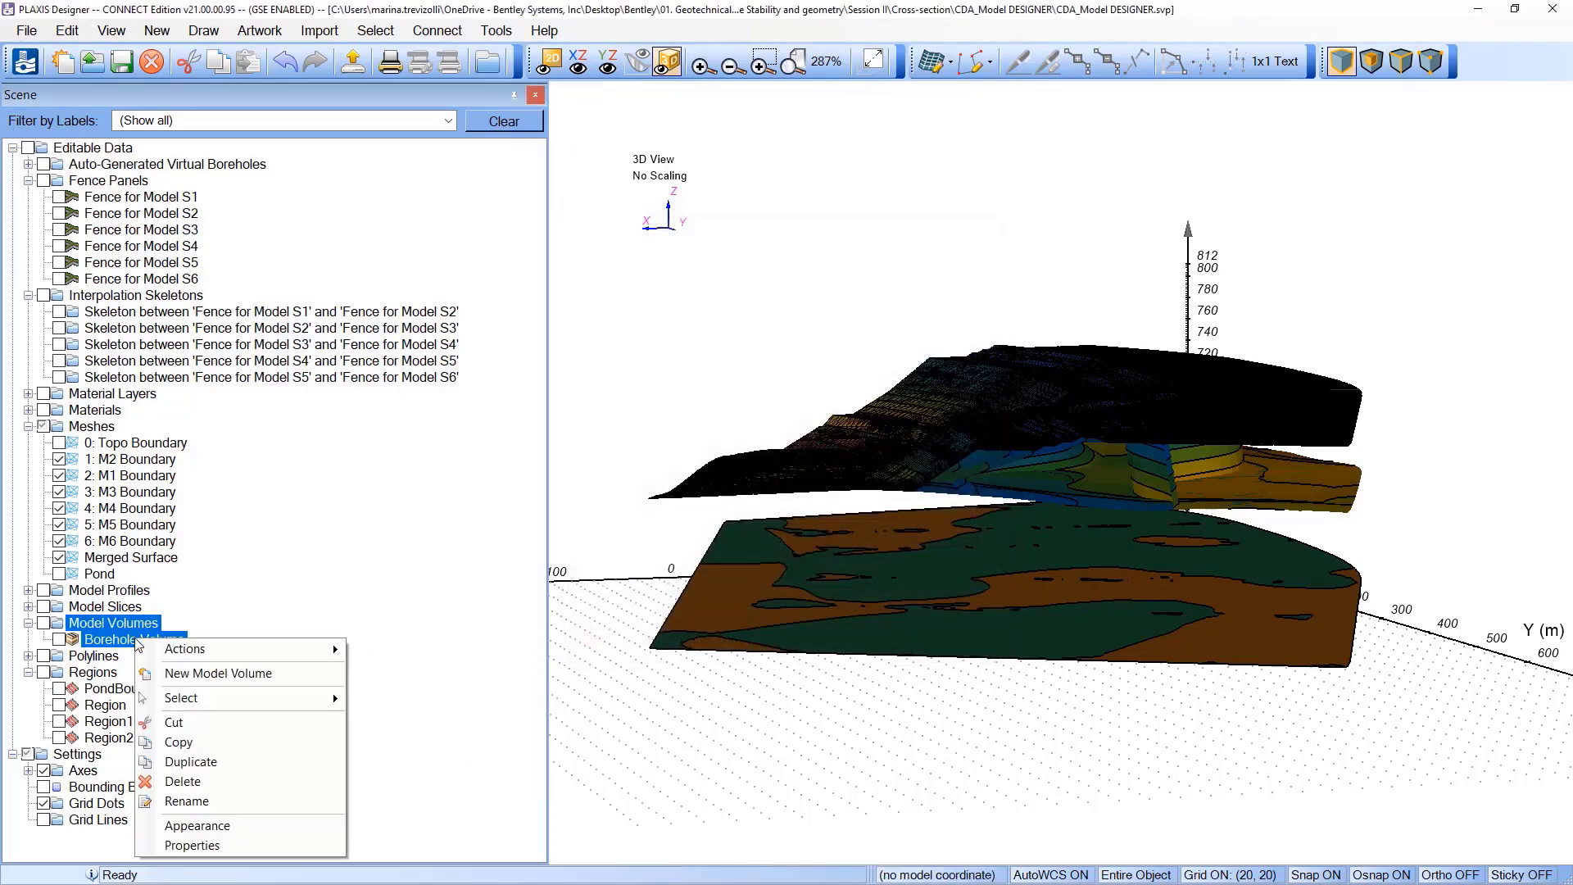
pyautogui.moveTo(246, 649)
pyautogui.click(419, 677)
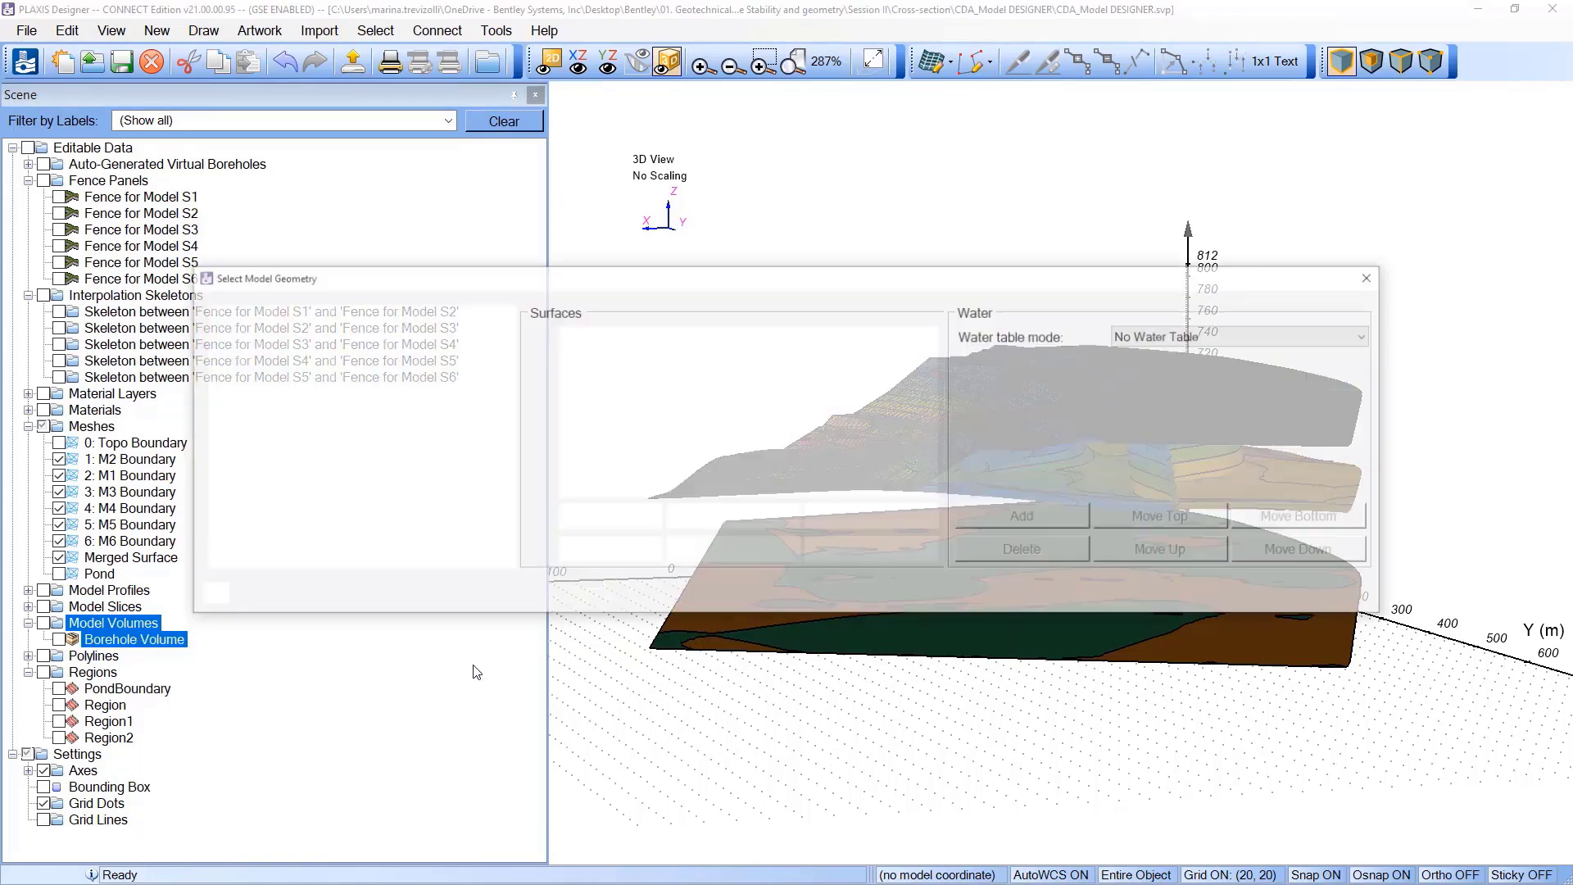
pyautogui.click(792, 357)
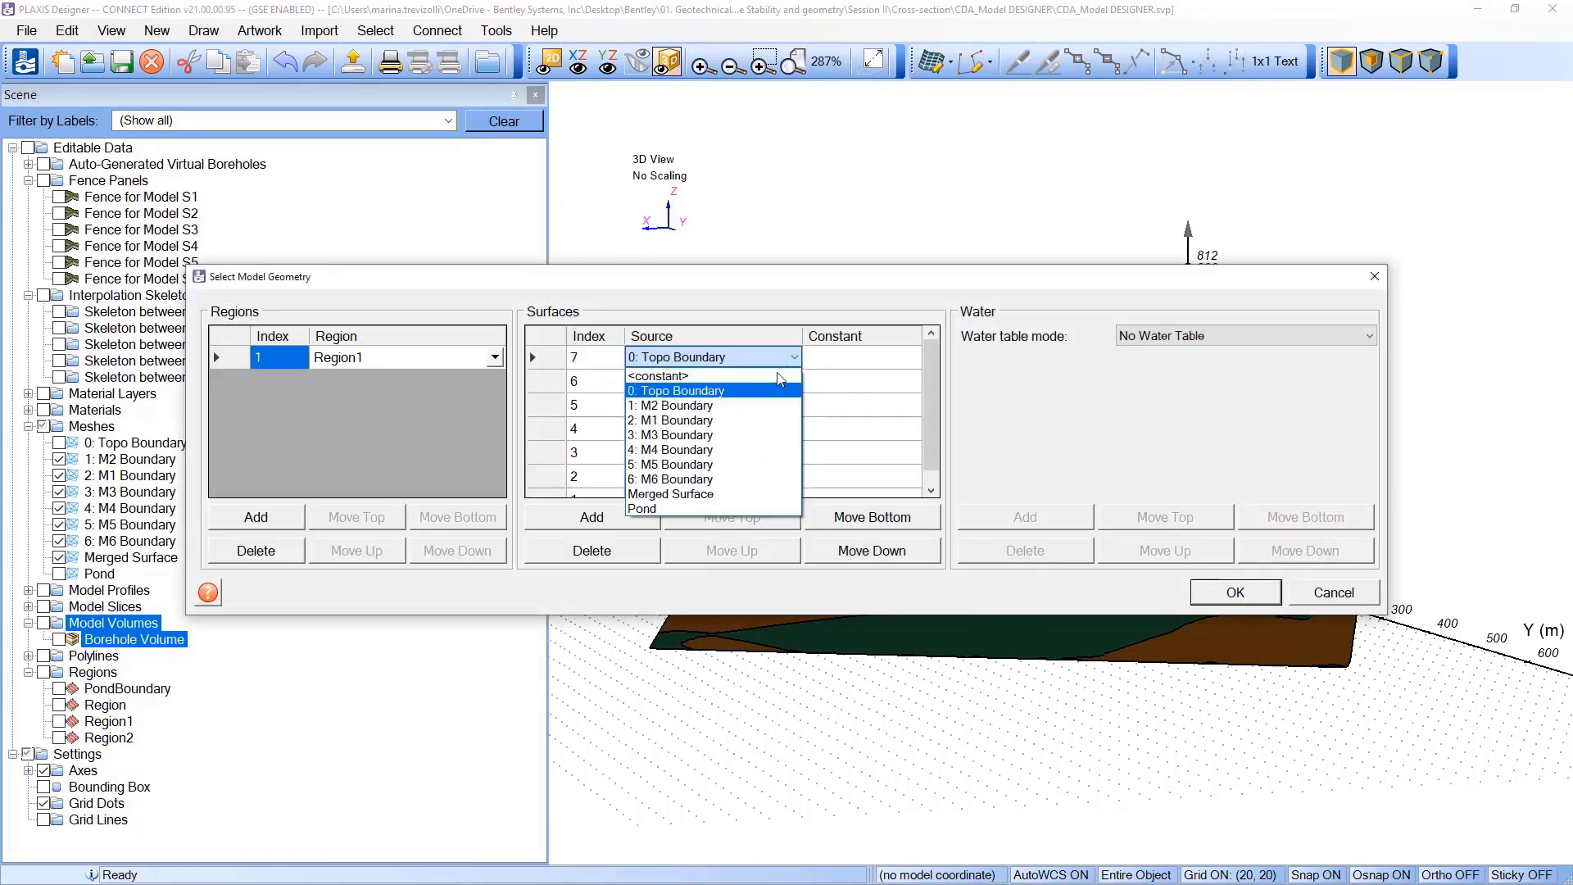
pyautogui.click(688, 494)
pyautogui.click(1214, 601)
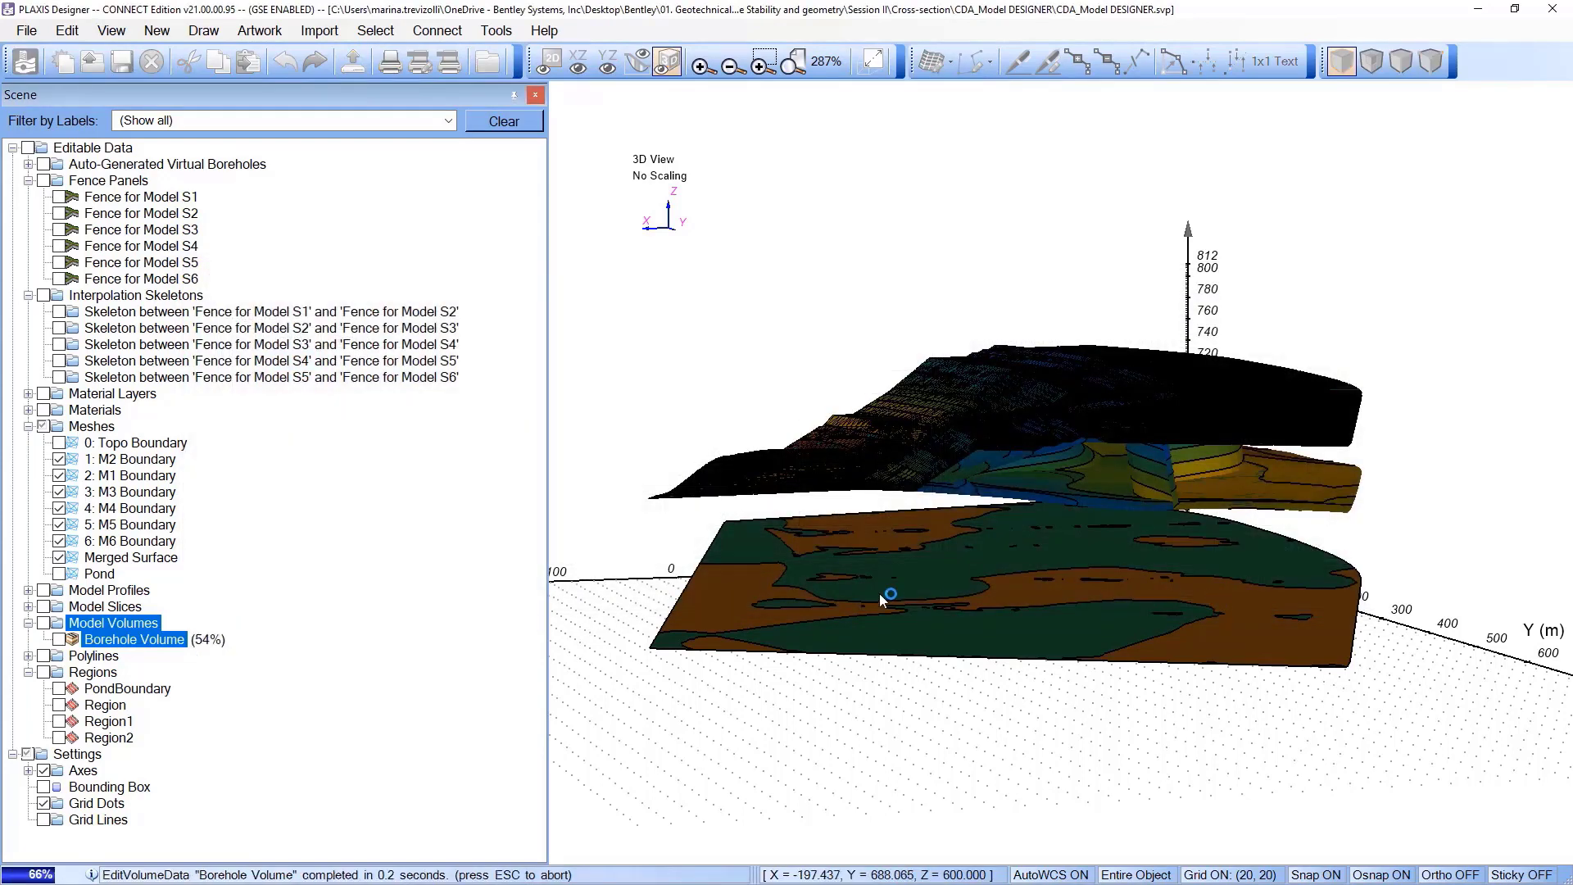
# Step: Hide all meshes, display the Borehole Volume, and examine the updated model with the pond in 3D
pyautogui.click(44, 427)
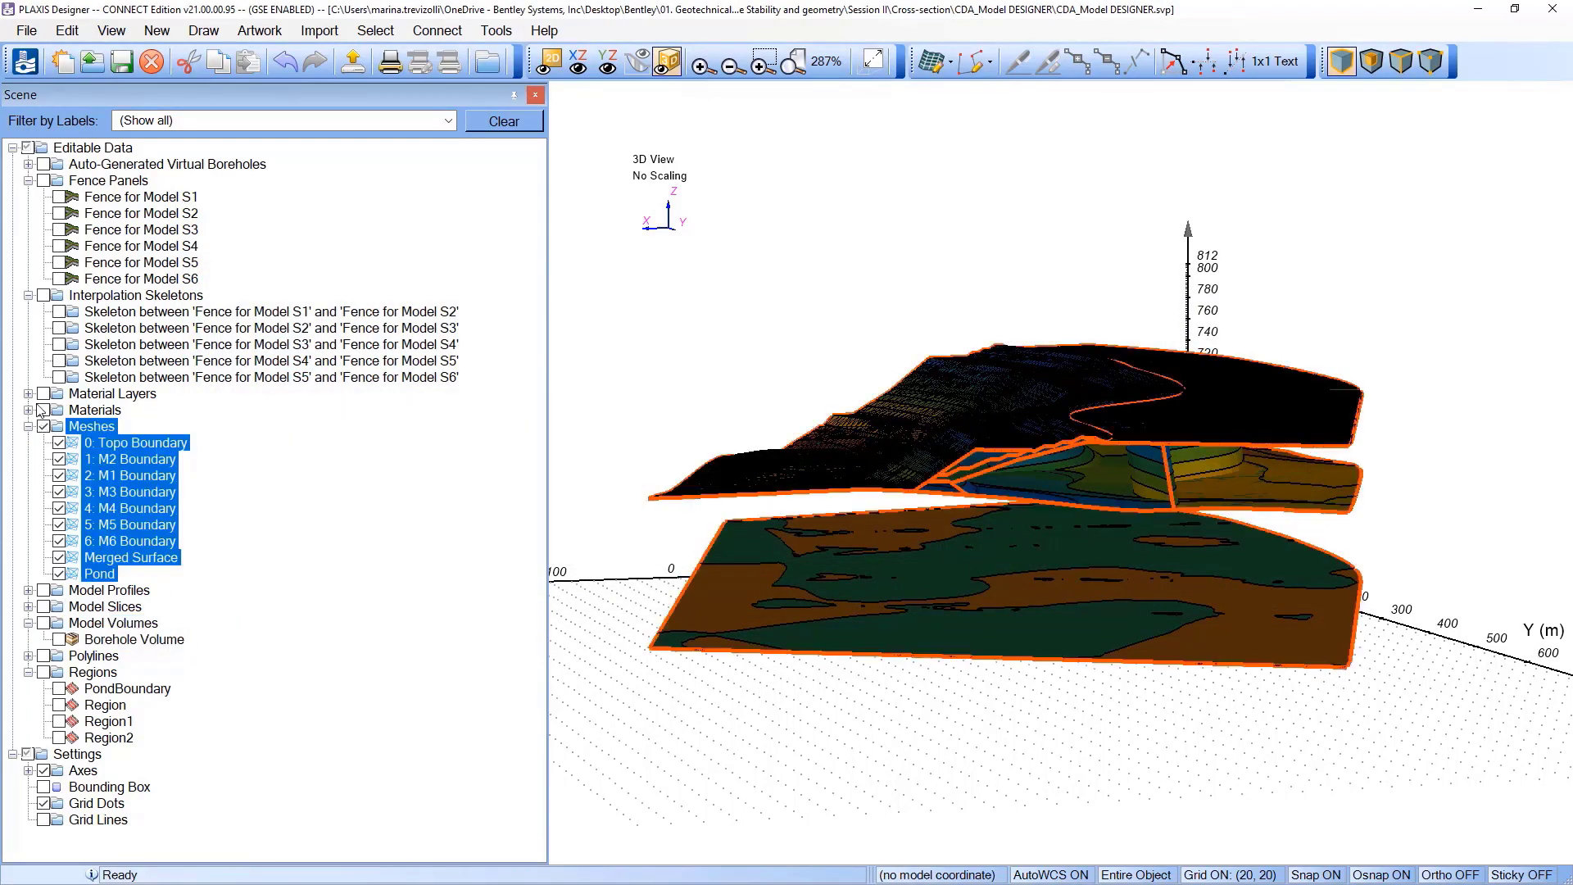
pyautogui.click(44, 426)
pyautogui.click(44, 623)
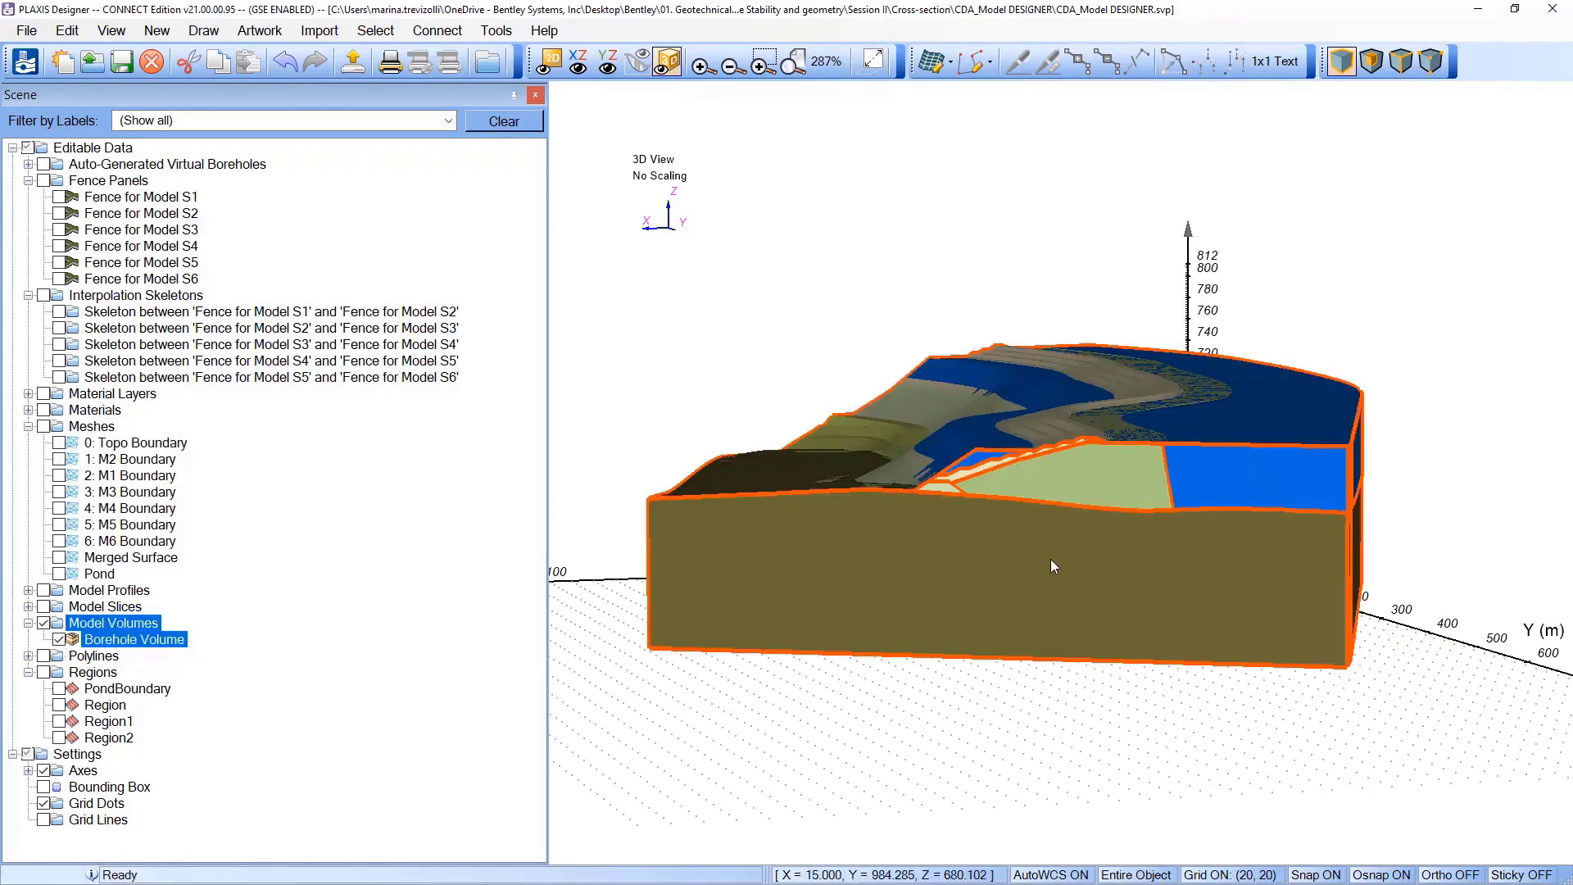
pyautogui.scroll(3, 1084, 670)
pyautogui.moveTo(1084, 671); pyautogui.dragTo(971, 611, button='middle')
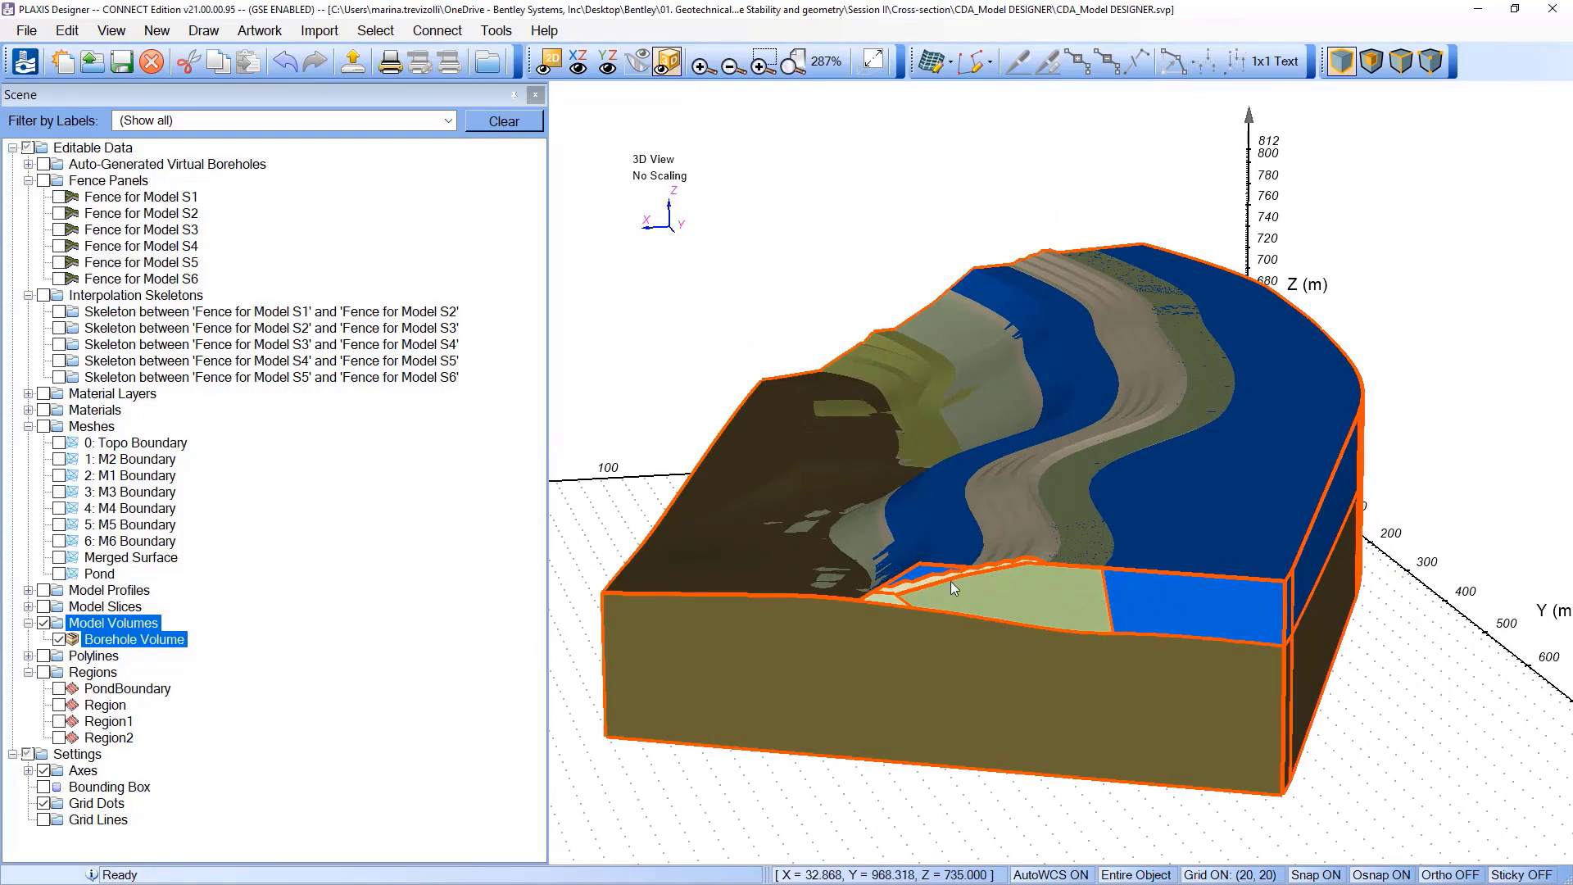
pyautogui.moveTo(951, 582); pyautogui.dragTo(844, 608, button='middle')
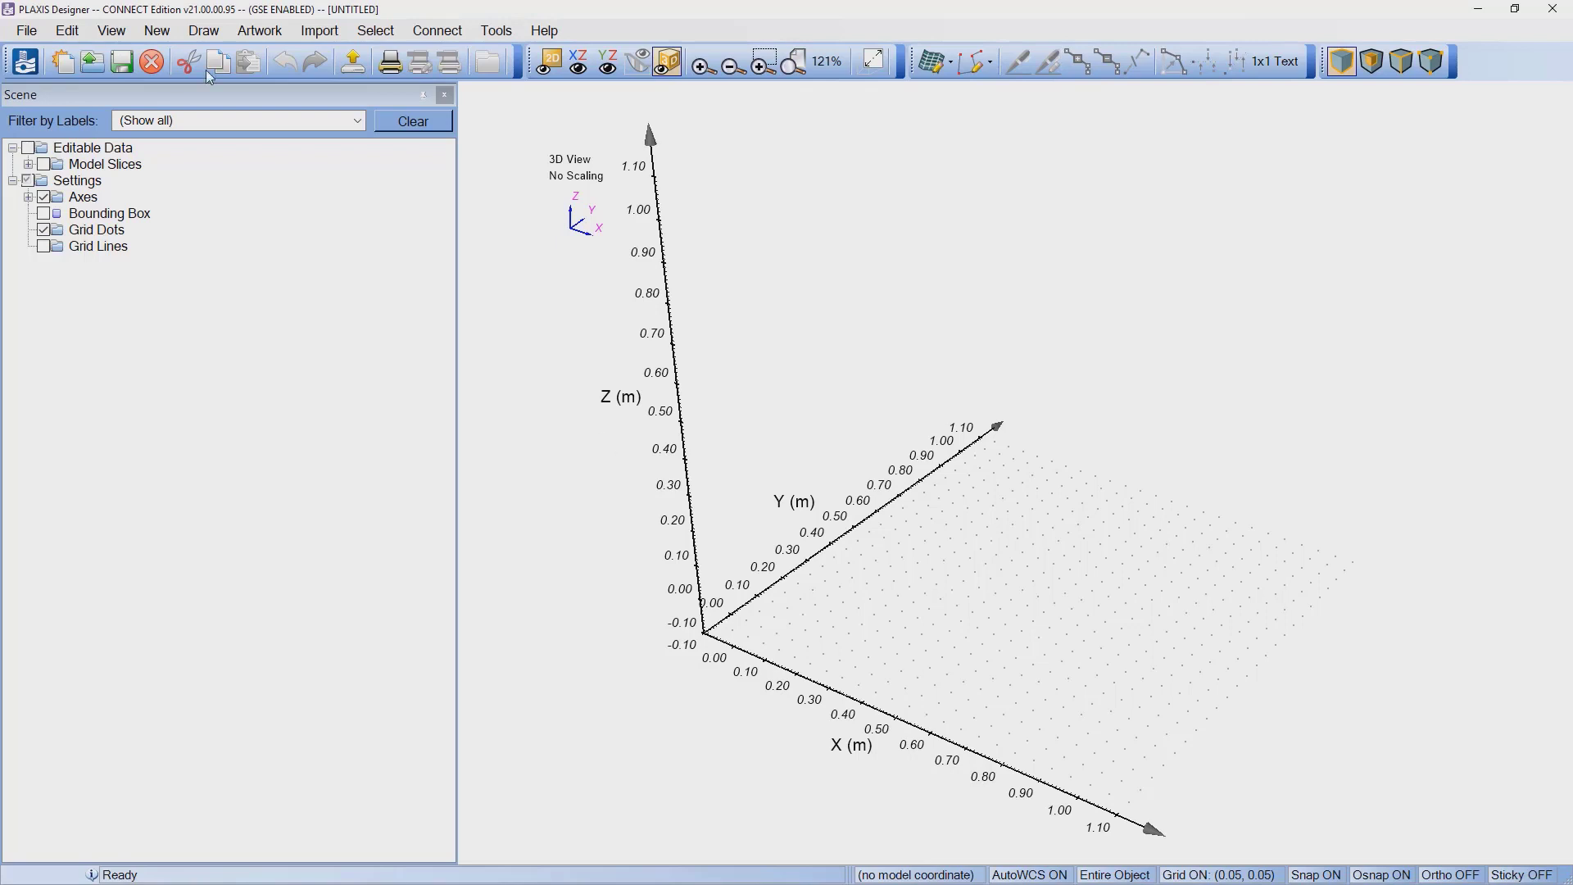
# Step: Import the gINT Project Boreholes file, using the BOREHOLE table for borehole points and the LITHOLOGY table for lithology
pyautogui.click(305, 37)
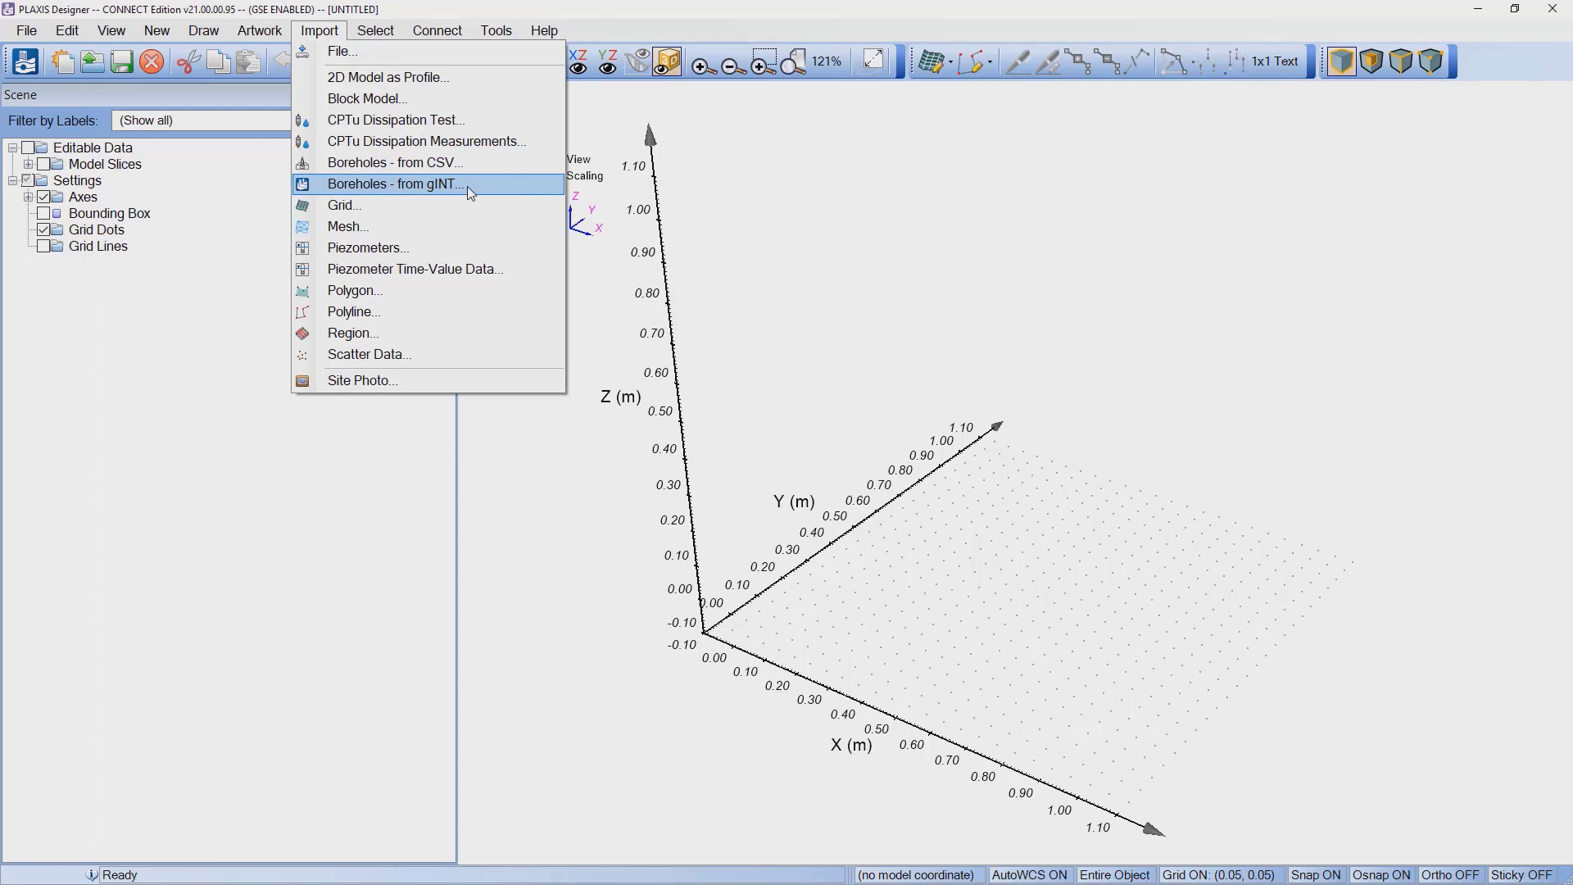
pyautogui.moveTo(197, 32)
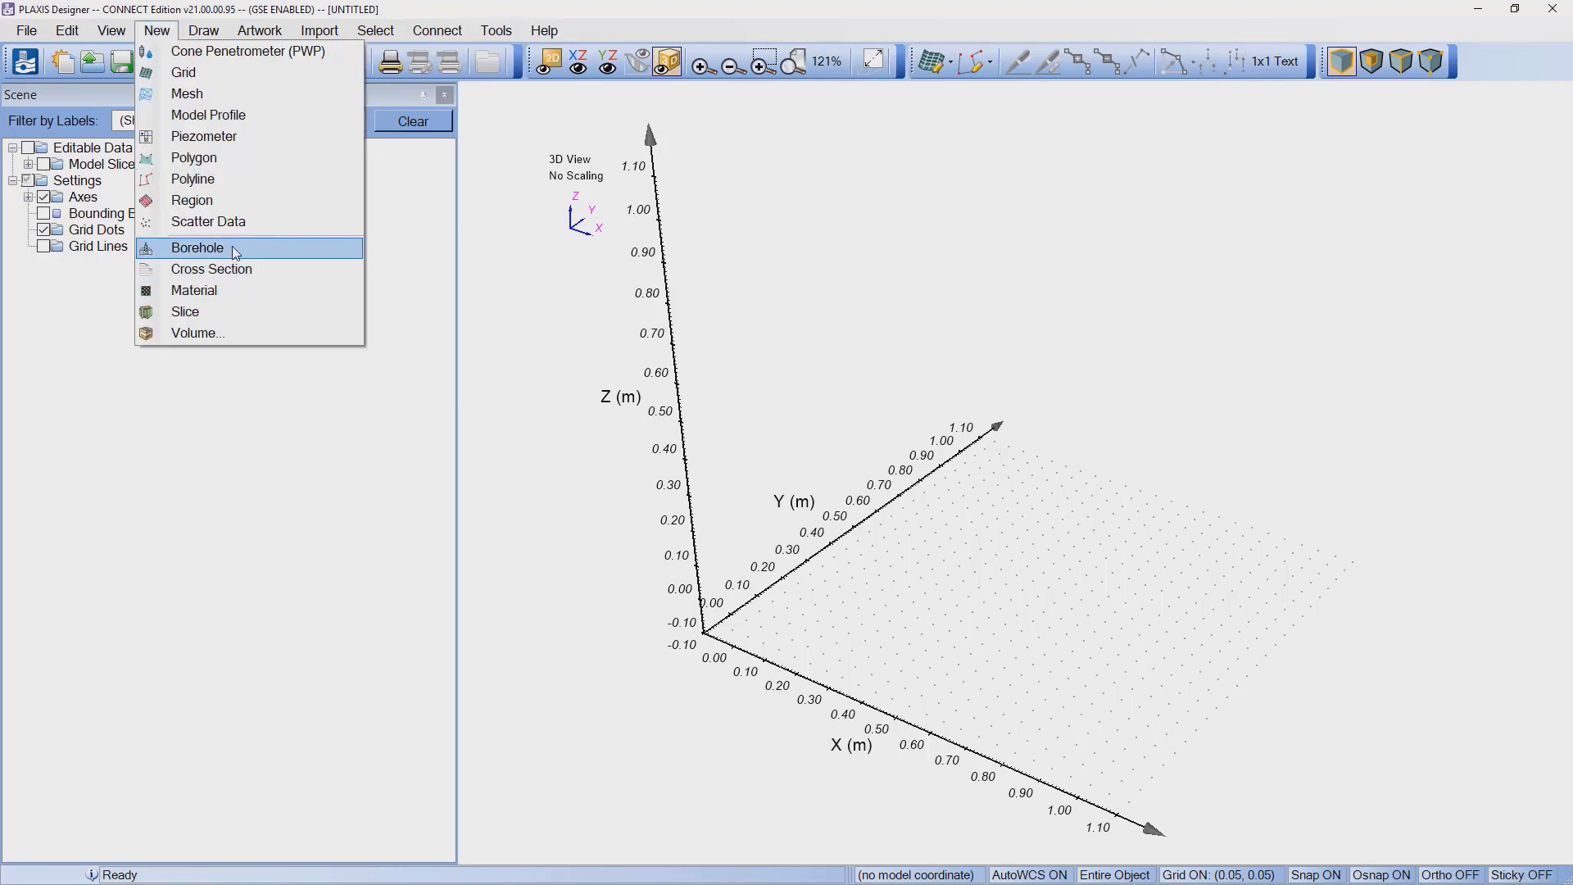
pyautogui.moveTo(319, 30)
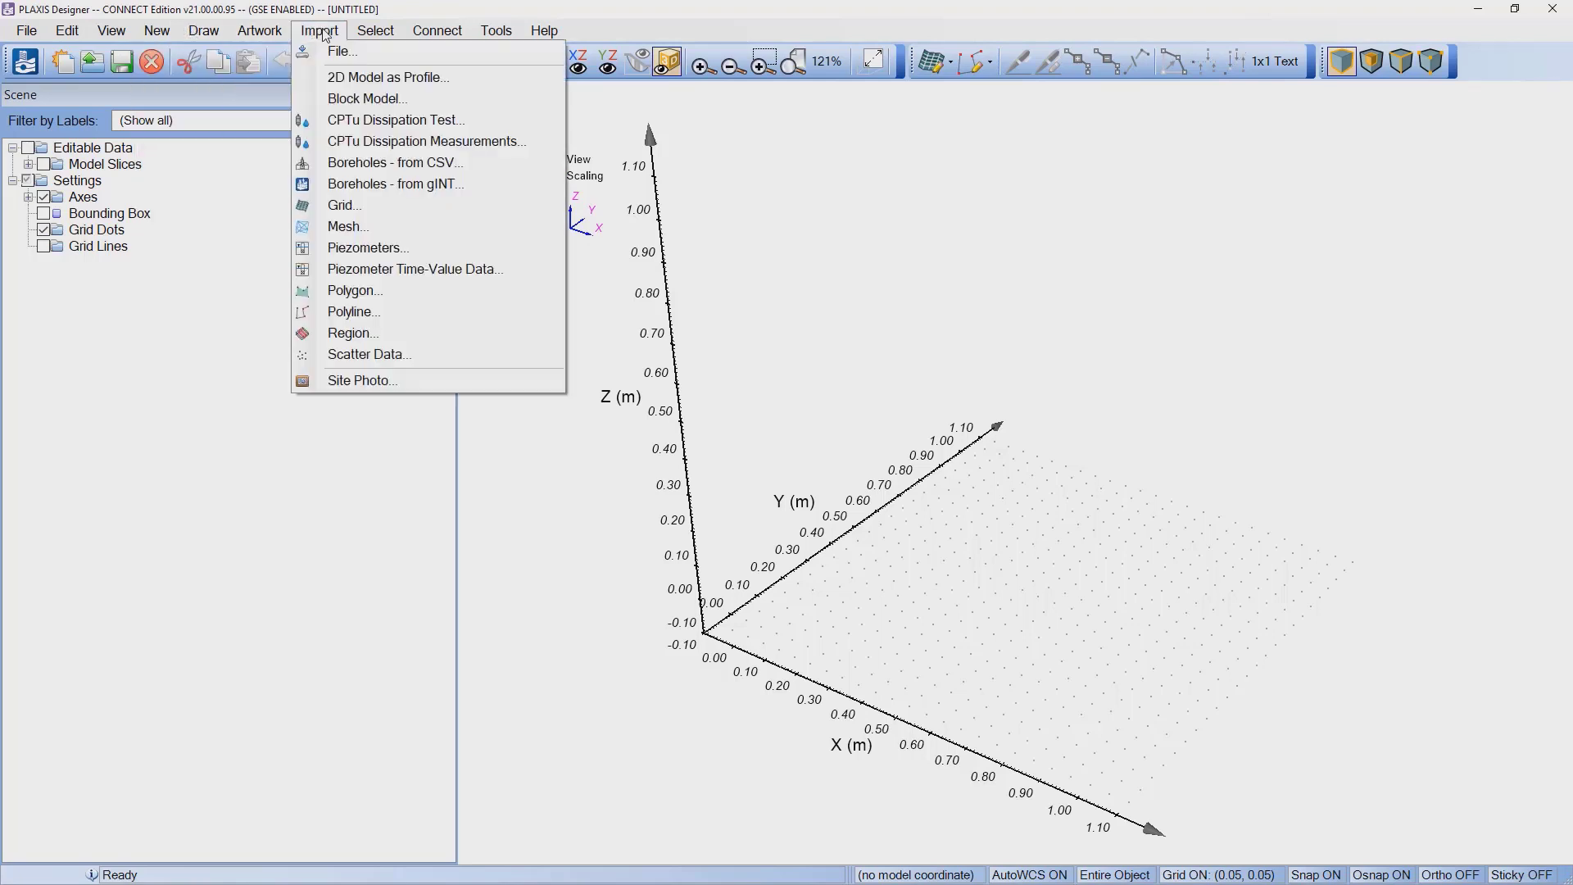
pyautogui.click(367, 185)
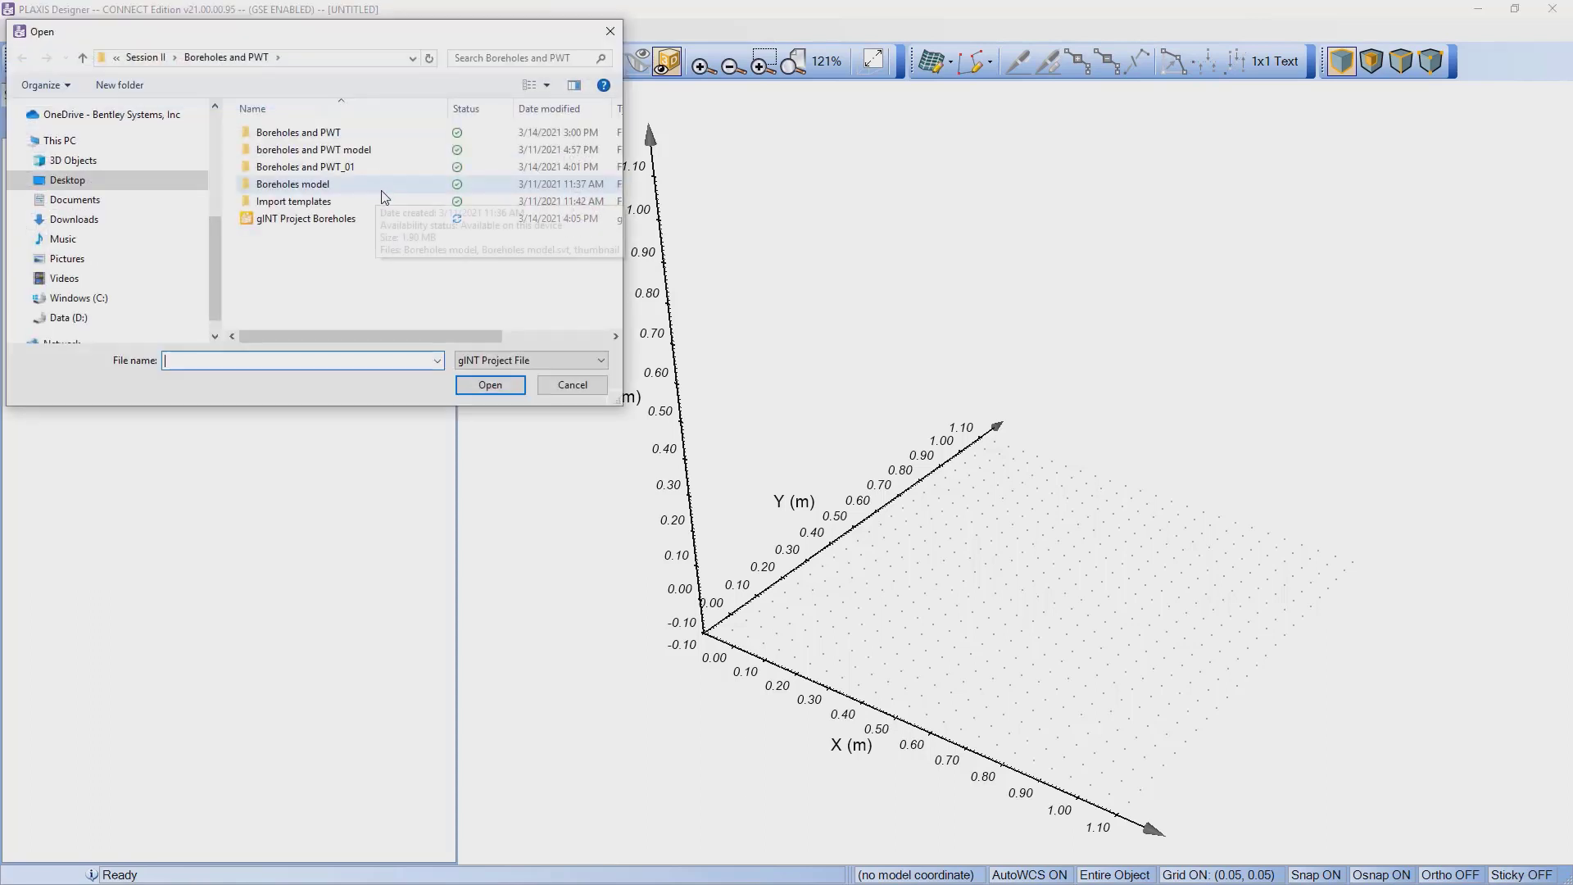
pyautogui.doubleClick(311, 220)
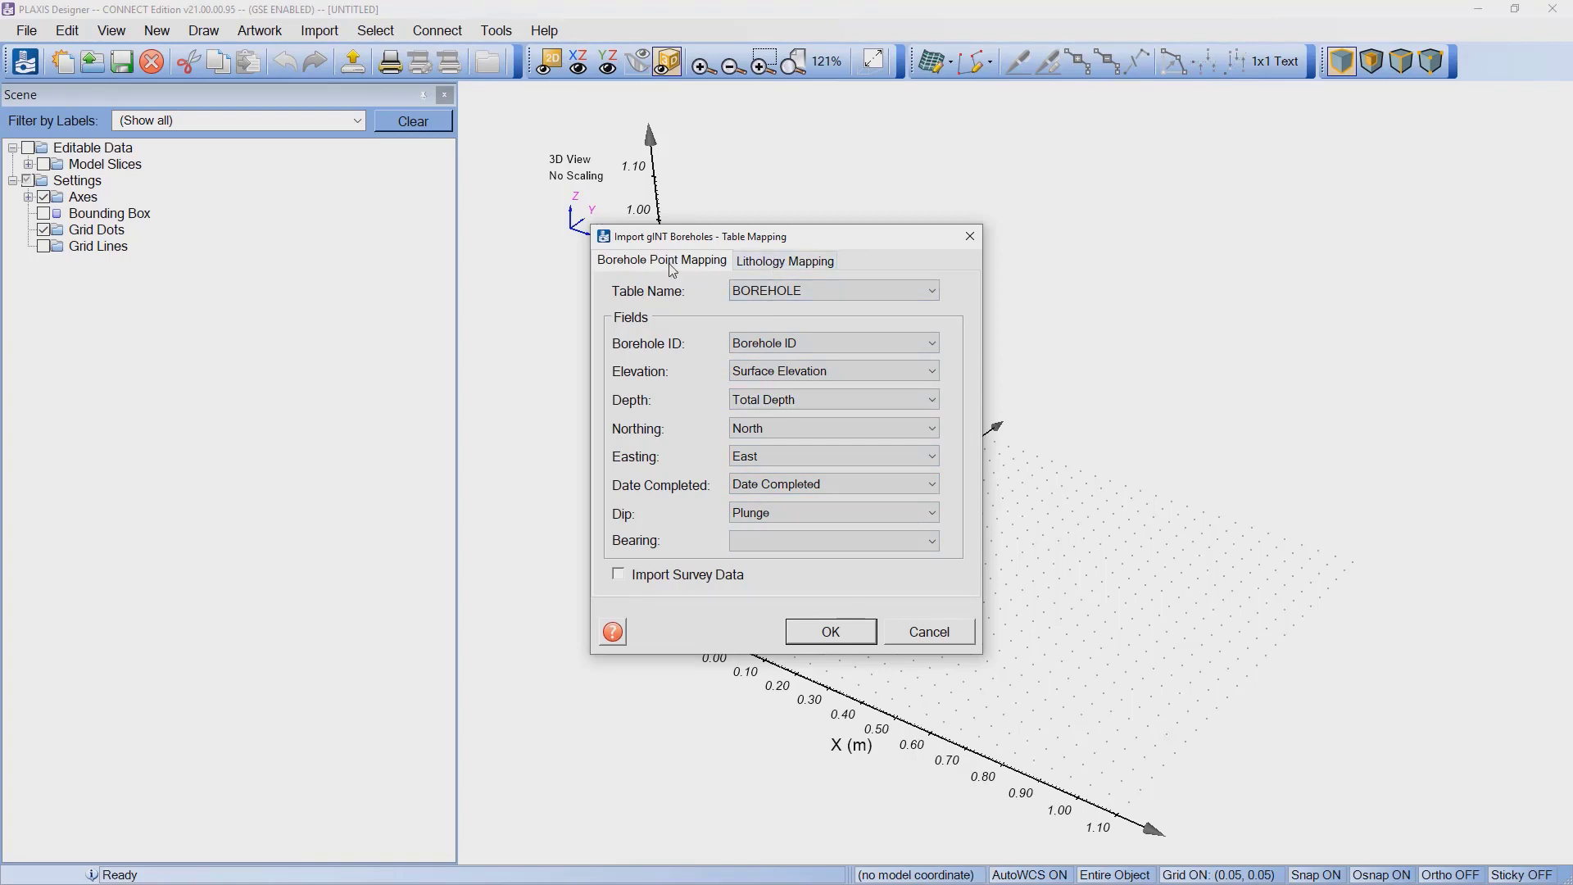
pyautogui.click(785, 262)
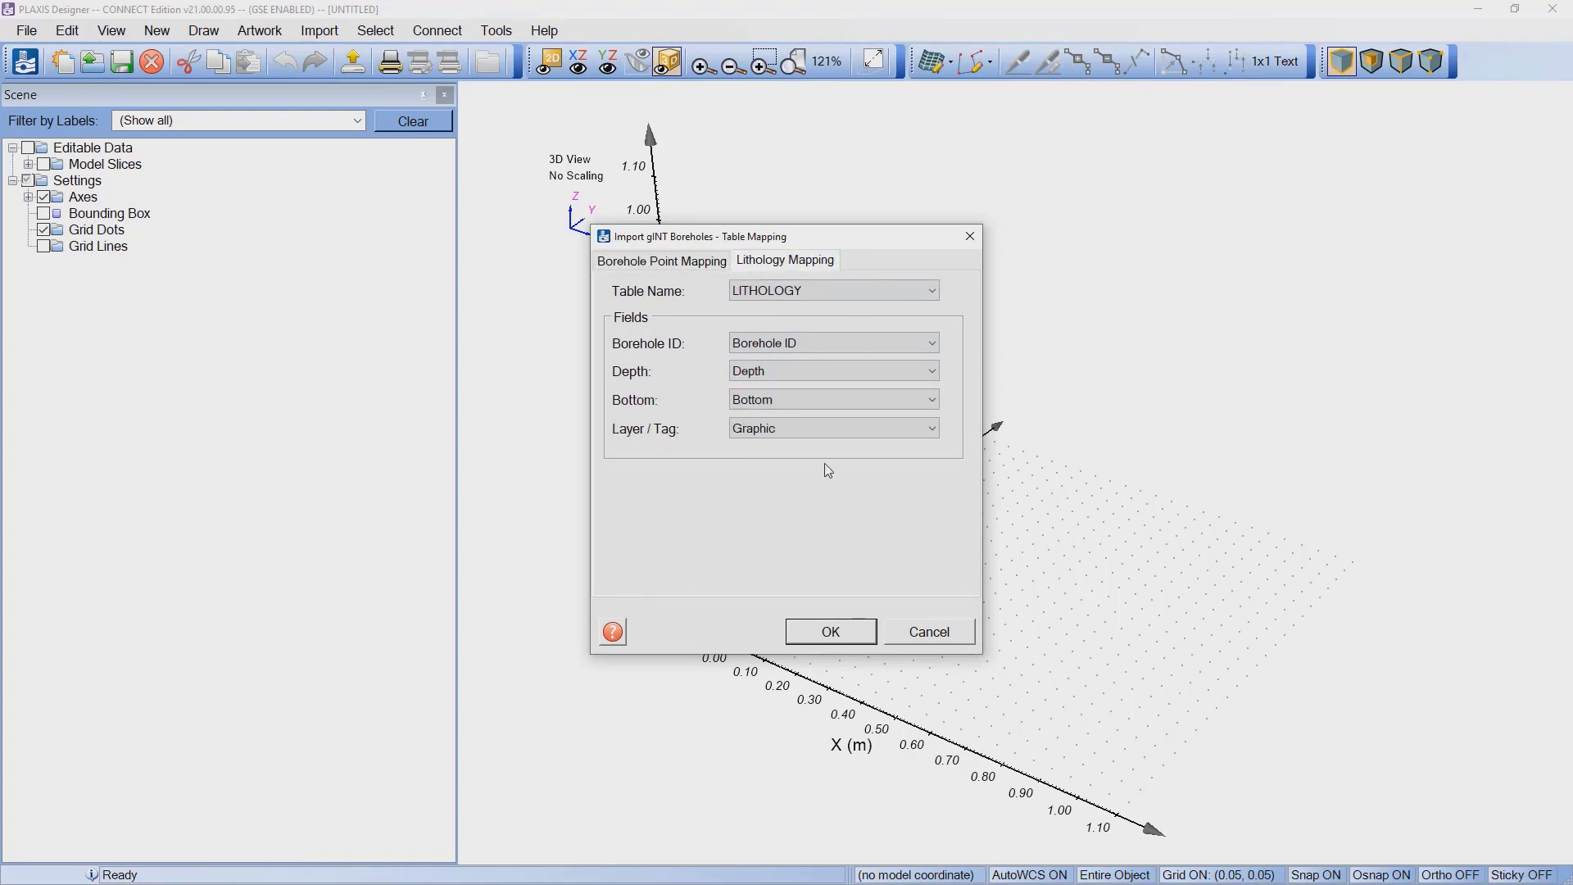
pyautogui.click(810, 627)
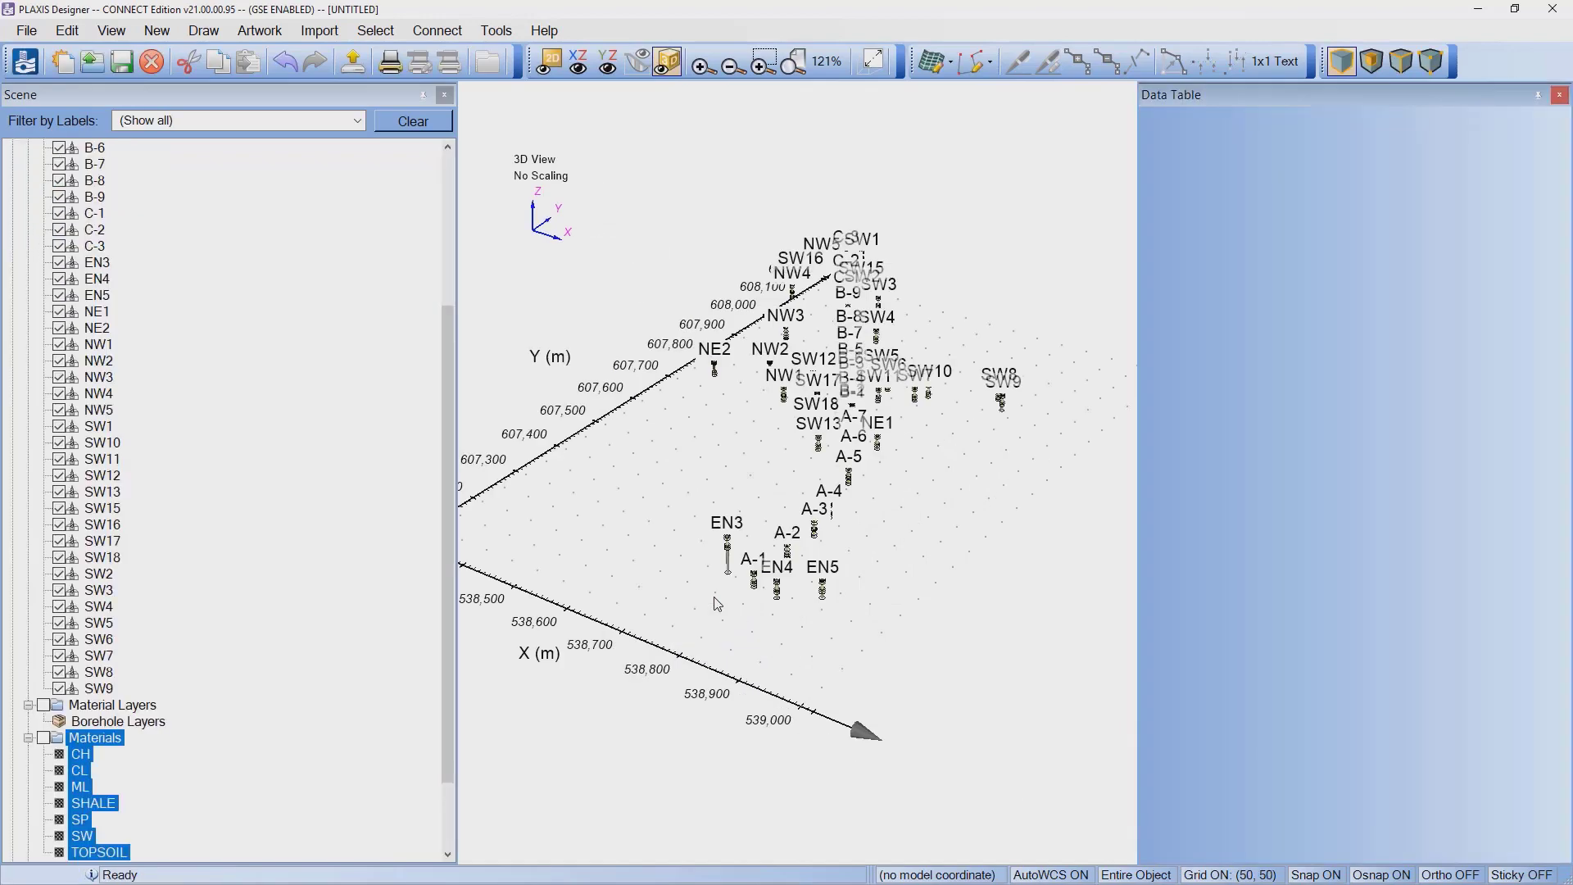
# Step: Examine the imported boreholes in 3D, together with borehole A-1's lithology data and the materials list
pyautogui.moveTo(758, 459); pyautogui.dragTo(676, 624, button='middle')
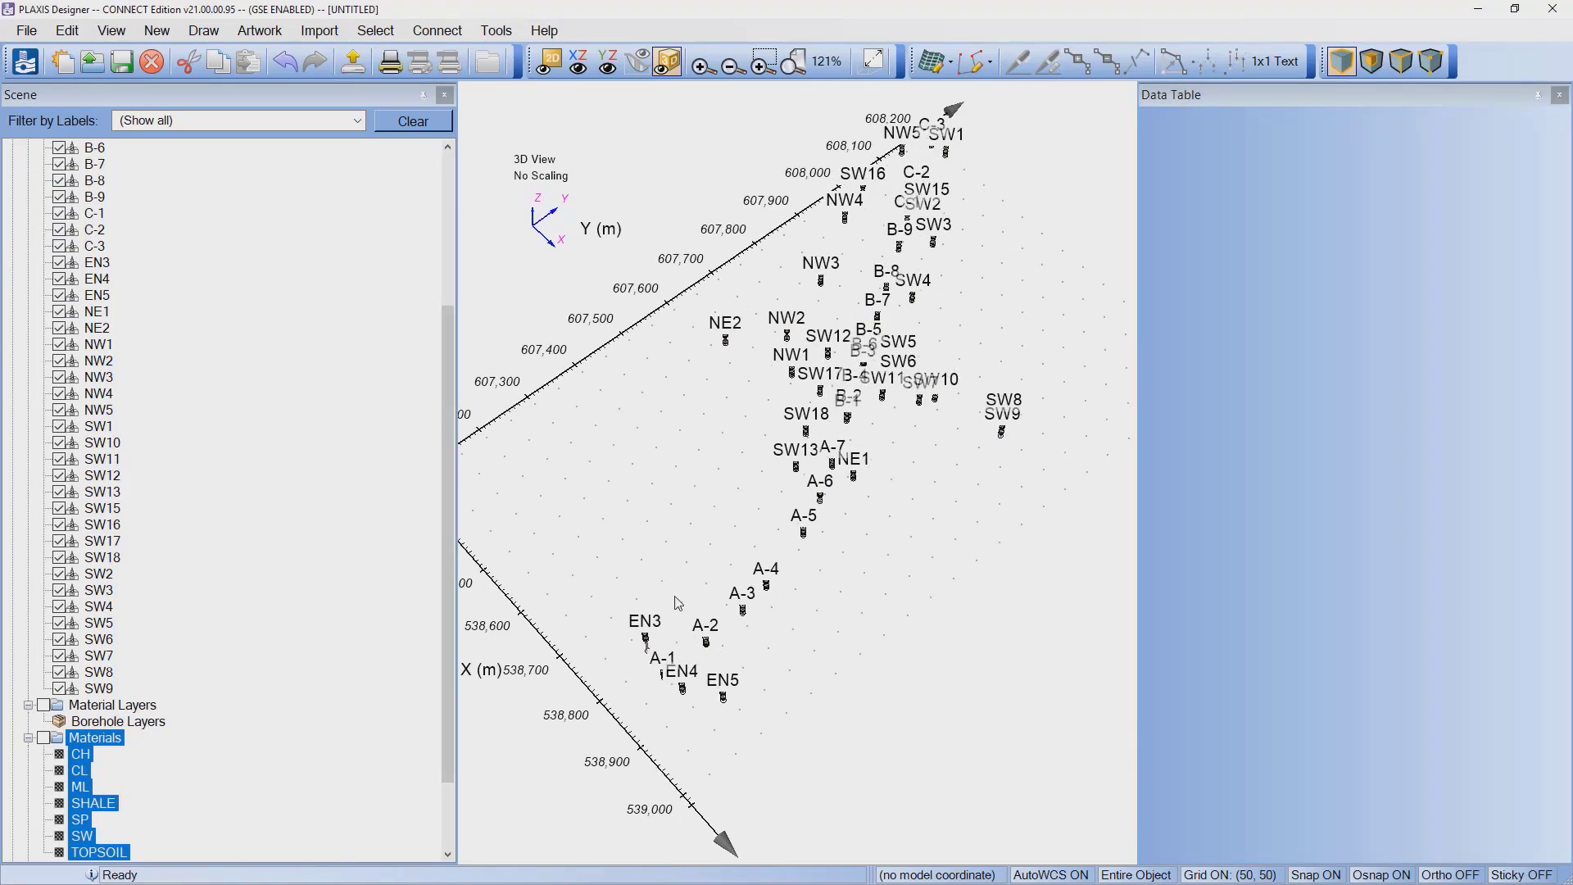
pyautogui.scroll(5, 99, 198)
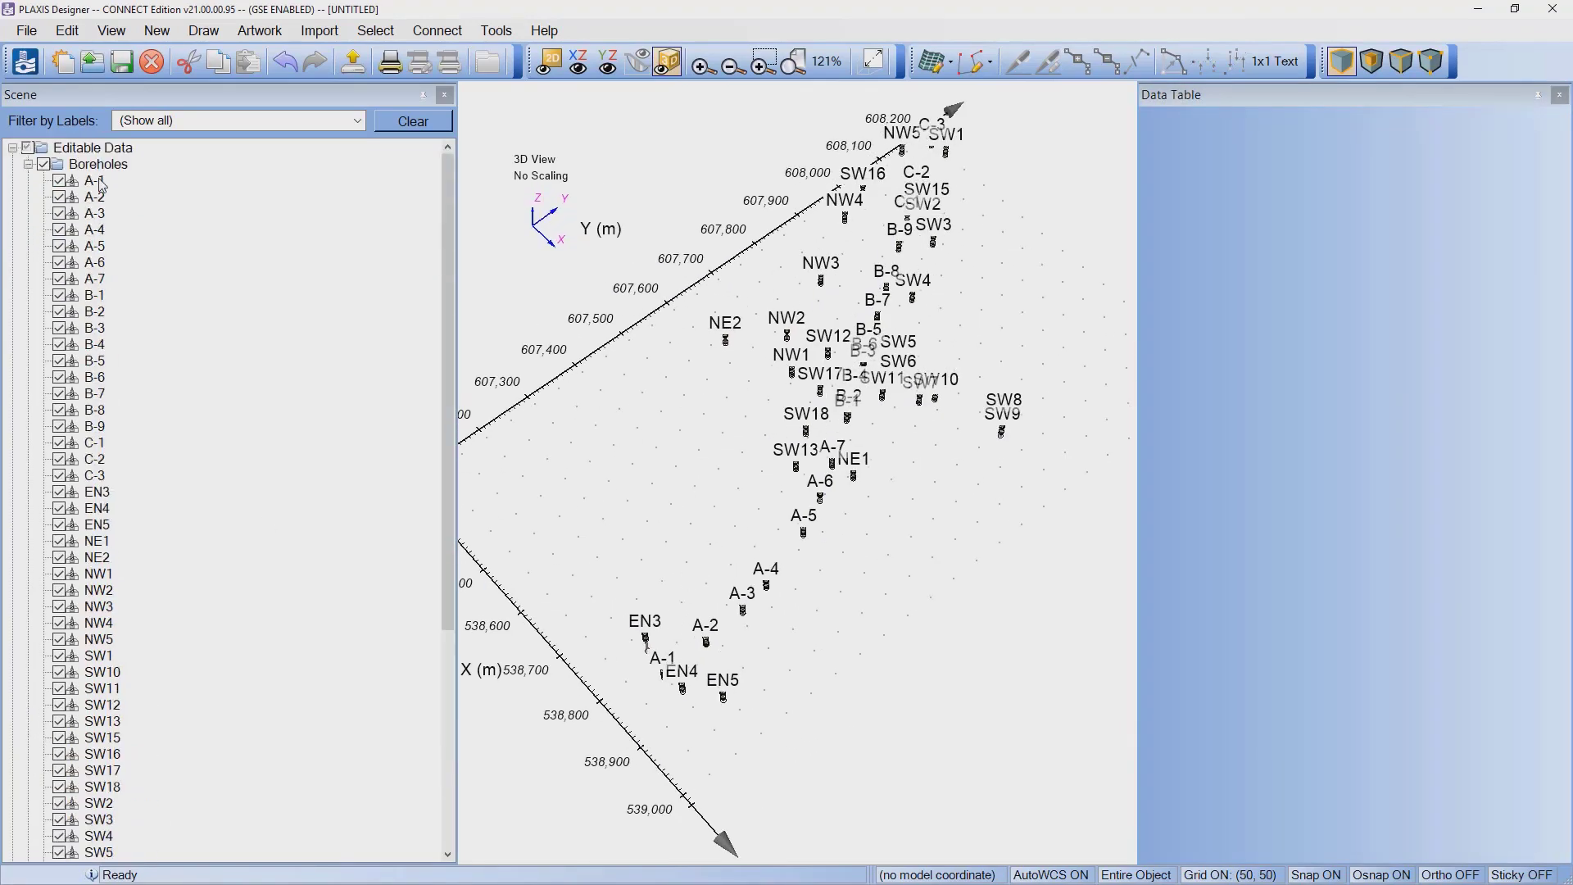
pyautogui.click(97, 182)
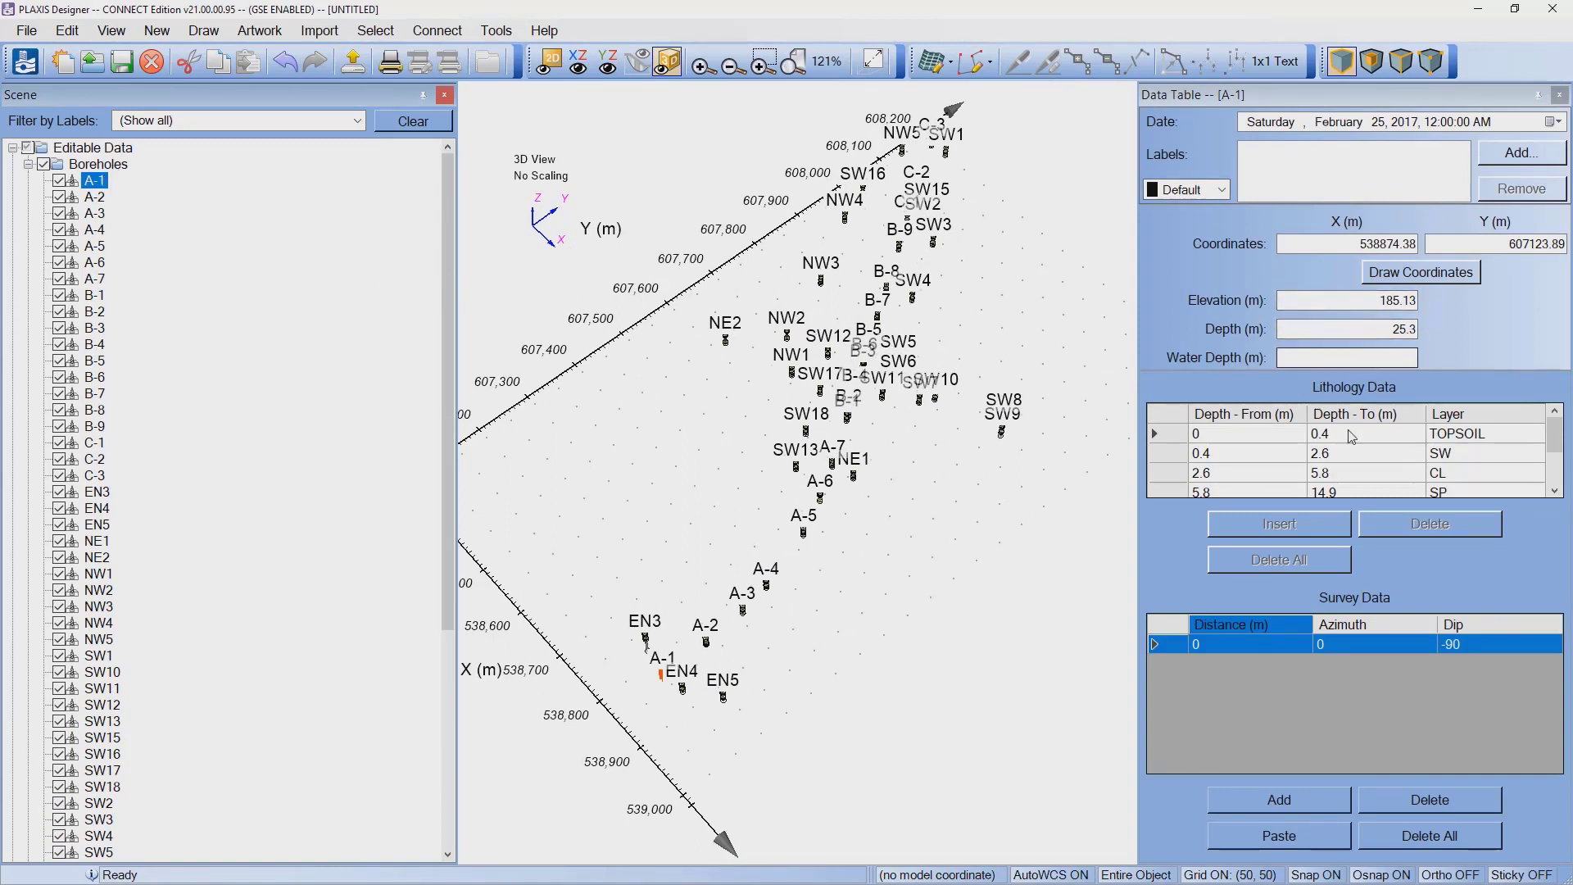
pyautogui.moveTo(1555, 435); pyautogui.dragTo(1556, 471)
pyautogui.scroll(2, 1556, 471)
pyautogui.scroll(-1, 654, 611)
pyautogui.scroll(-4, 326, 593)
pyautogui.moveTo(711, 608); pyautogui.dragTo(744, 566, button='middle')
pyautogui.scroll(6, 745, 566)
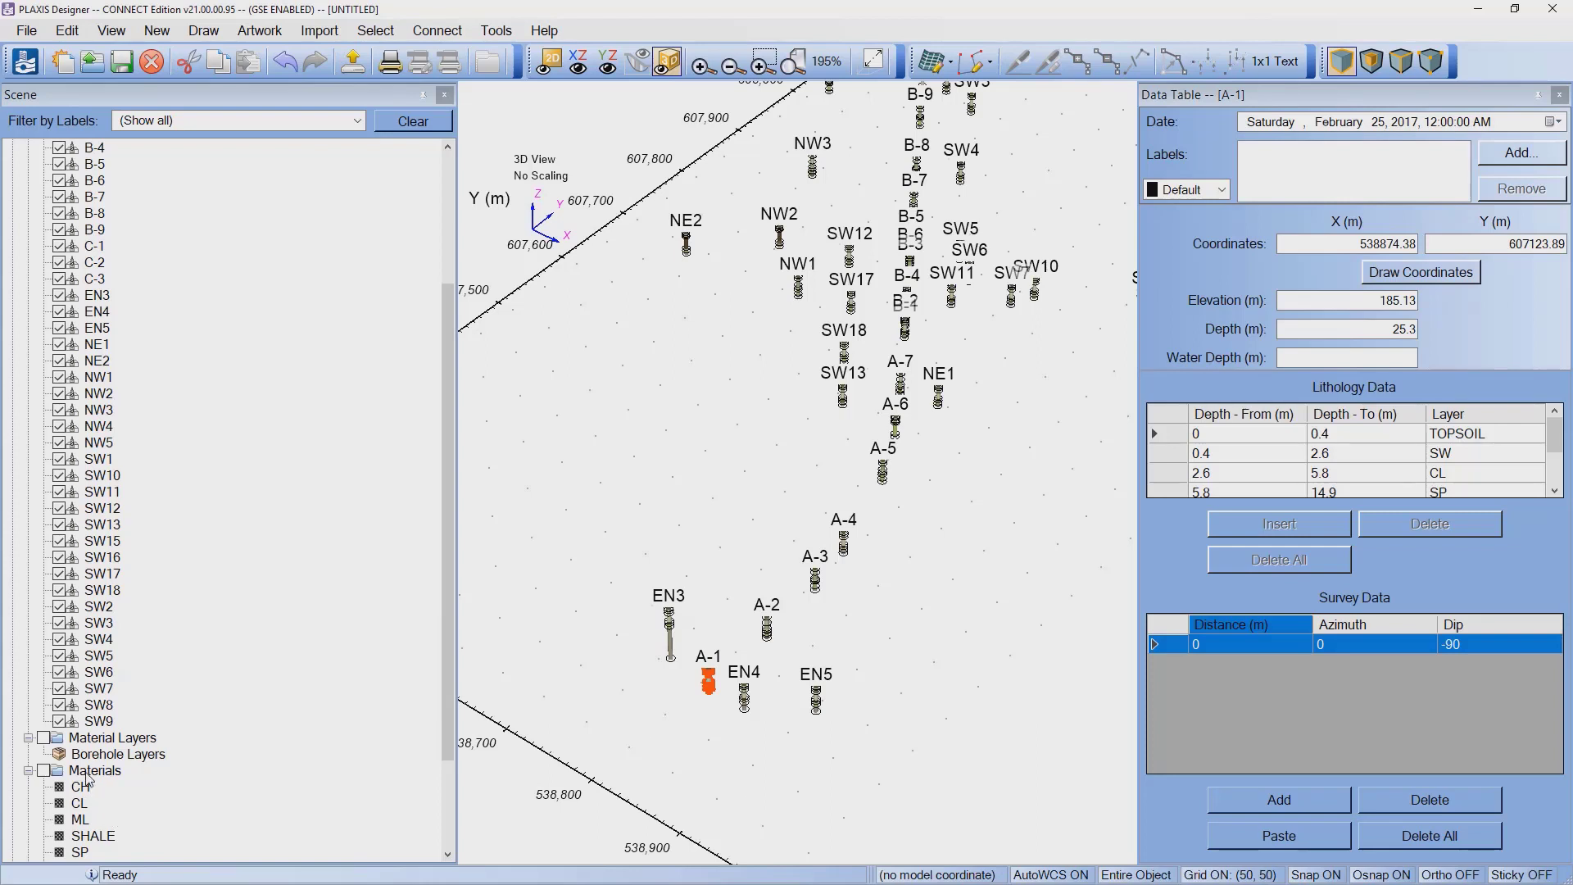
pyautogui.scroll(-3, 95, 778)
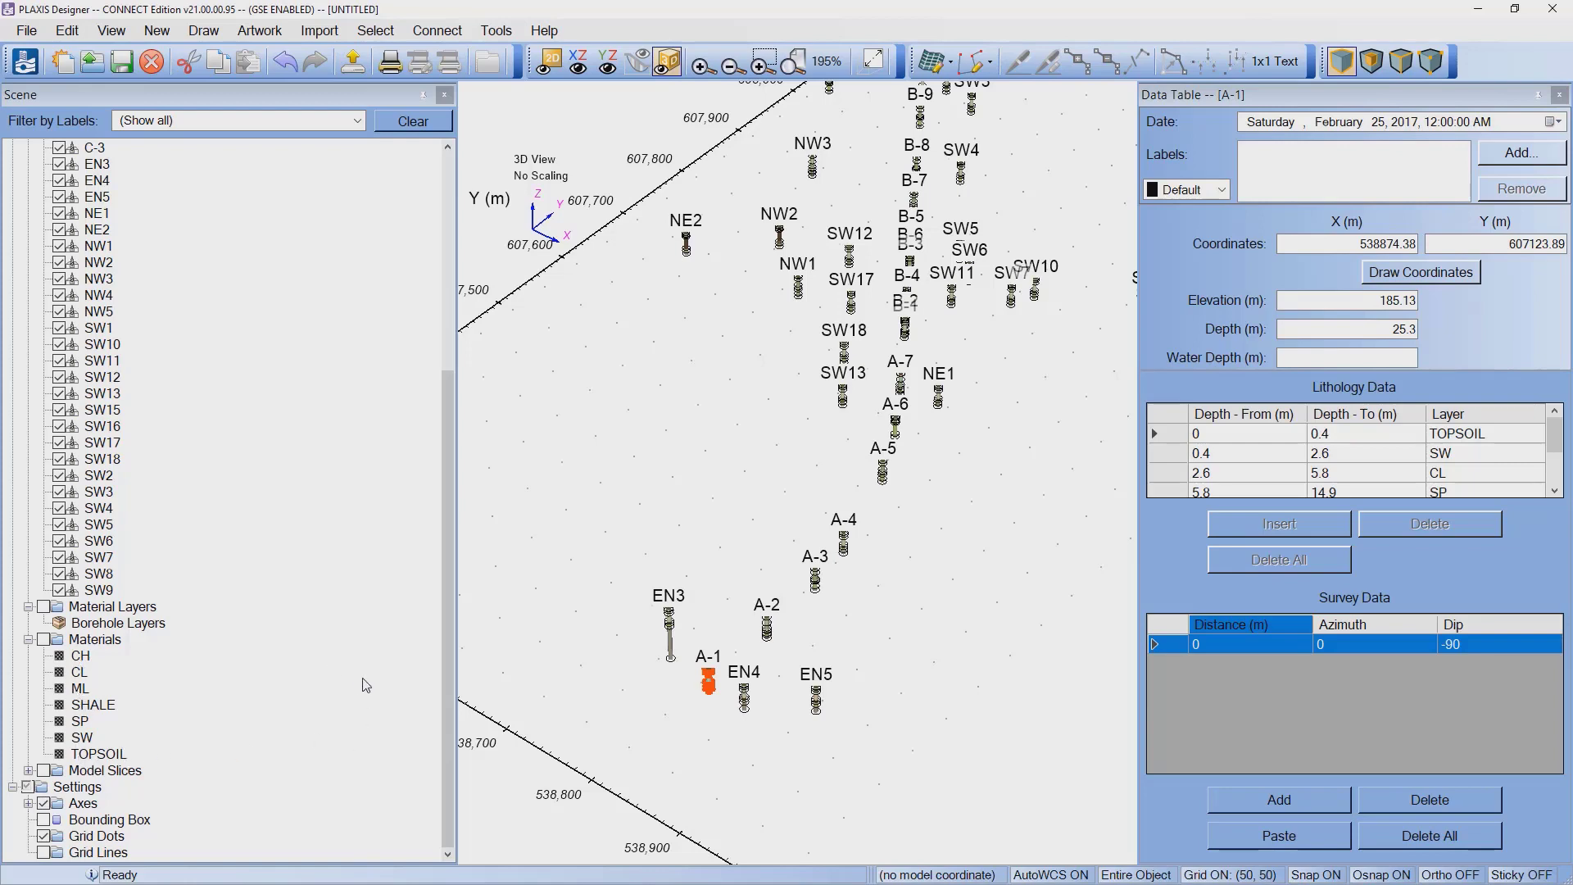
pyautogui.click(716, 525)
pyautogui.scroll(-2, 701, 533)
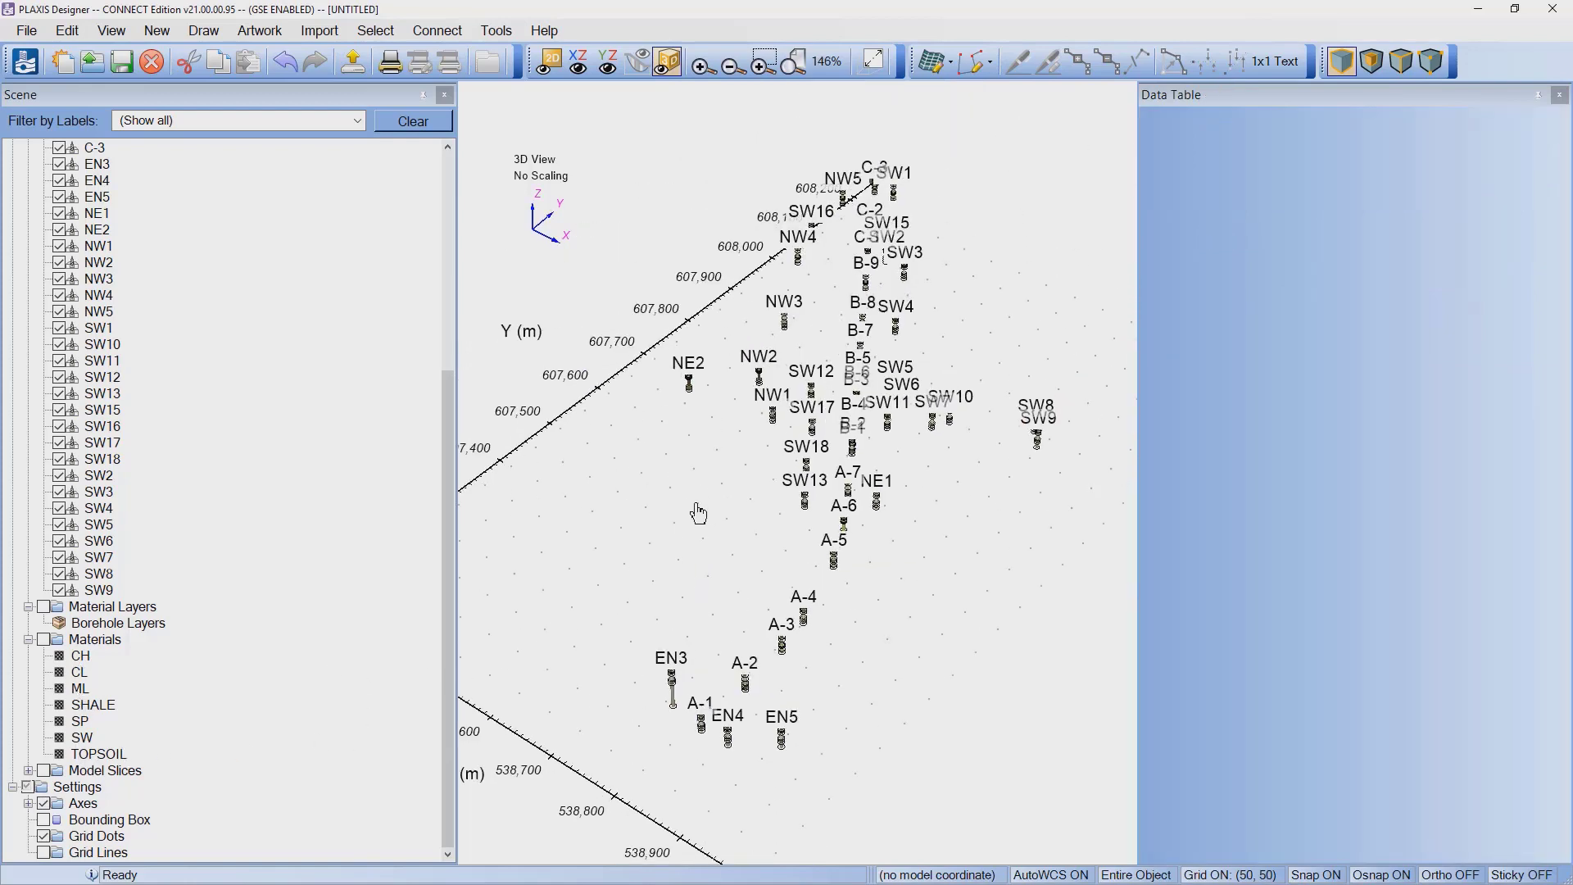
pyautogui.moveTo(699, 514); pyautogui.dragTo(555, 377, button='middle')
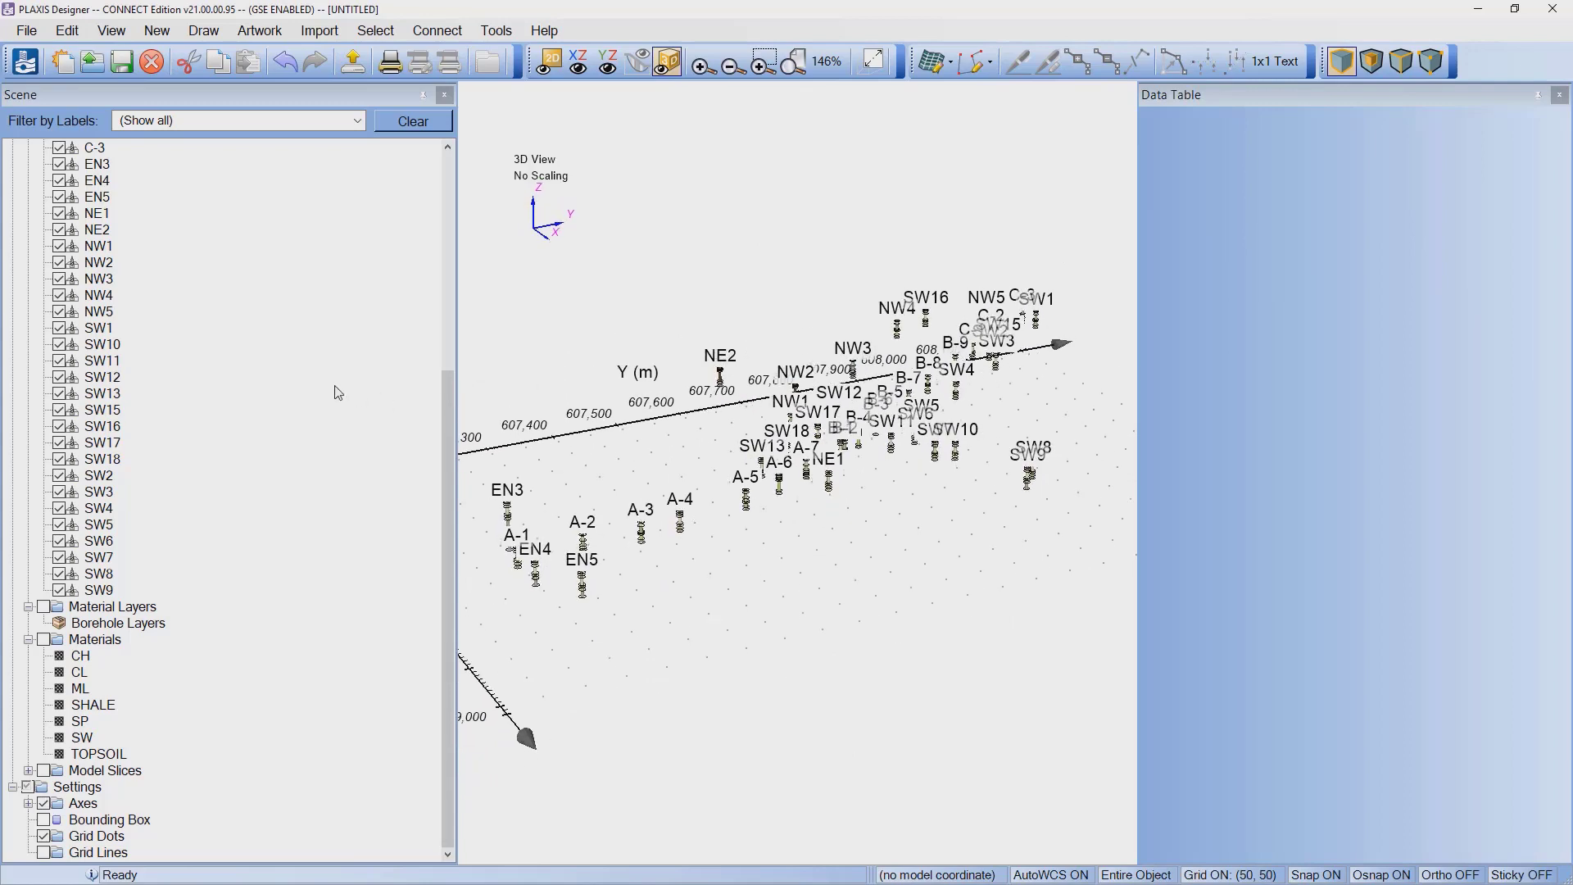
pyautogui.click(1560, 96)
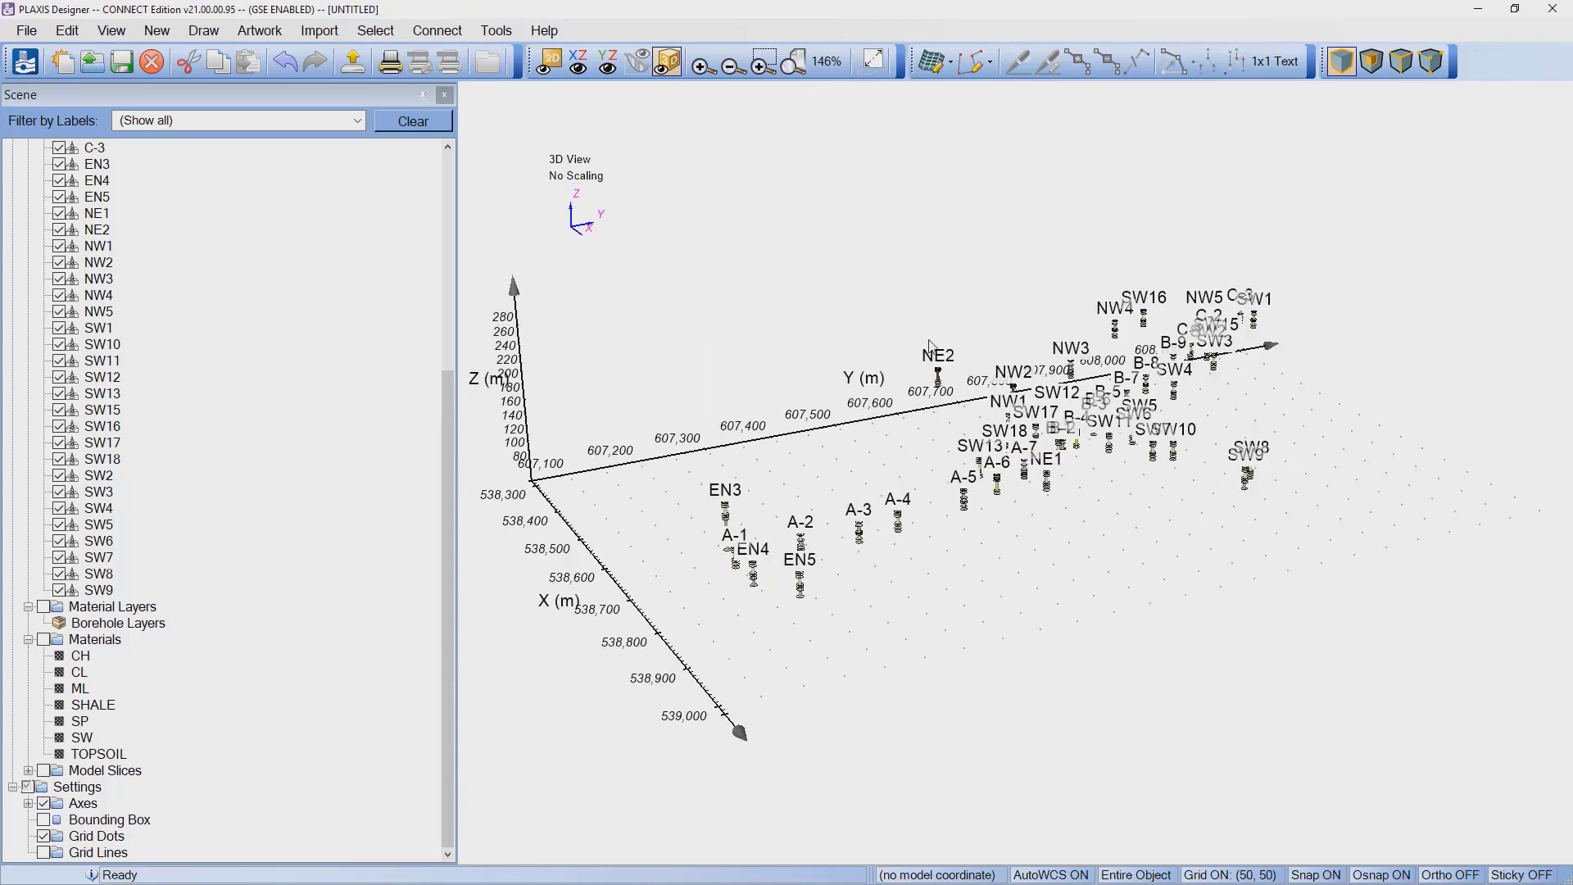
# Step: Select all the imported boreholes and look at the actions available for them, such as Generate Volume from Boreholes
pyautogui.scroll(5, 219, 342)
pyautogui.scroll(2, 219, 342)
pyautogui.click(117, 165)
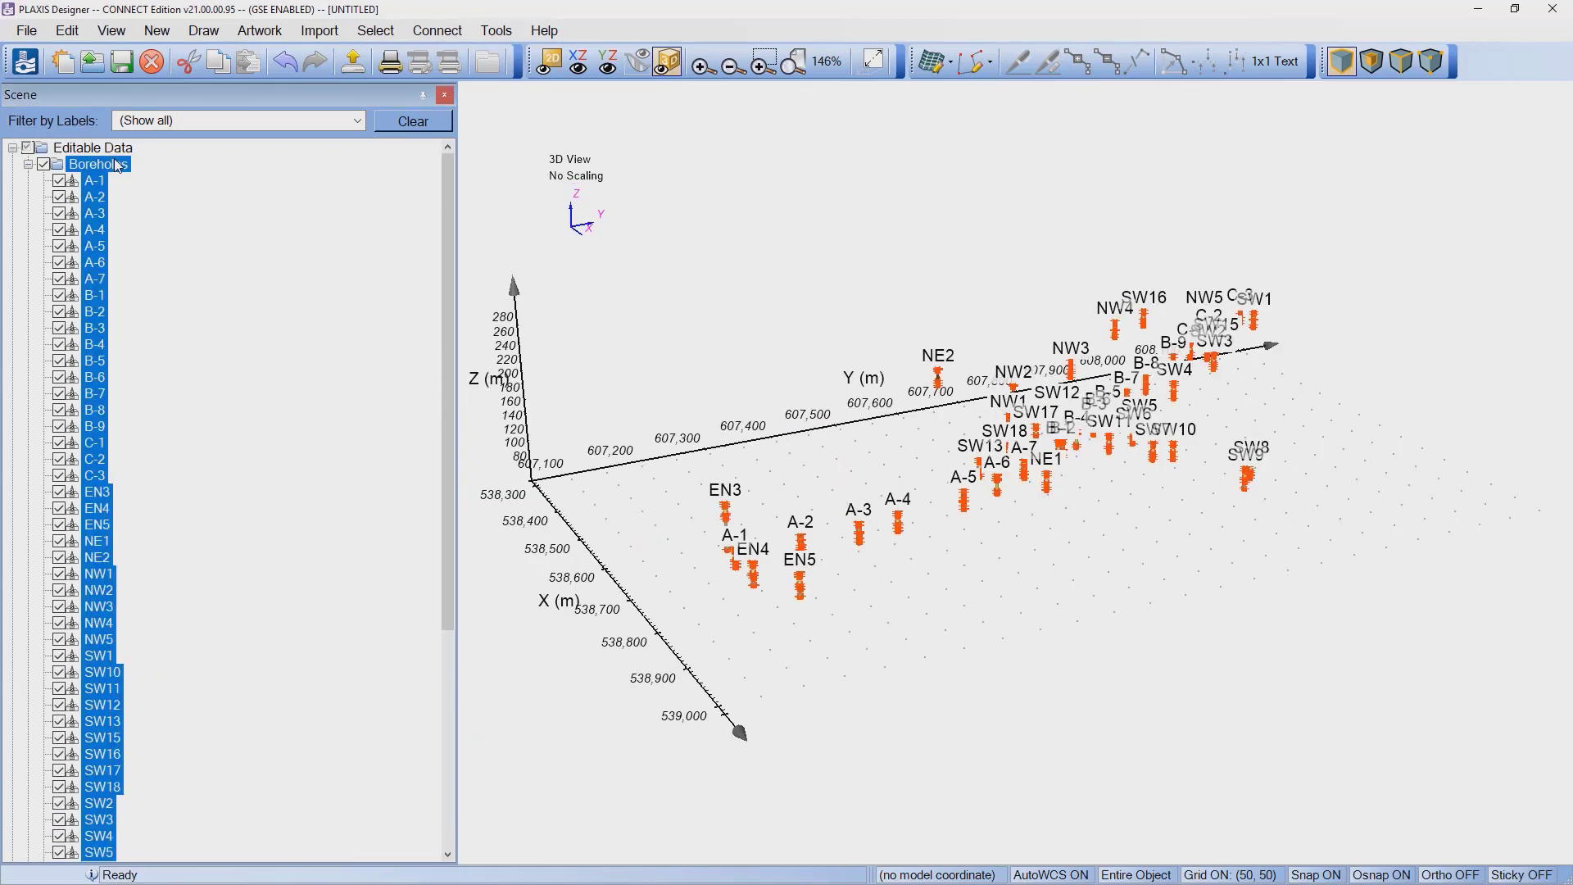
pyautogui.rightClick(117, 165)
pyautogui.moveTo(236, 171)
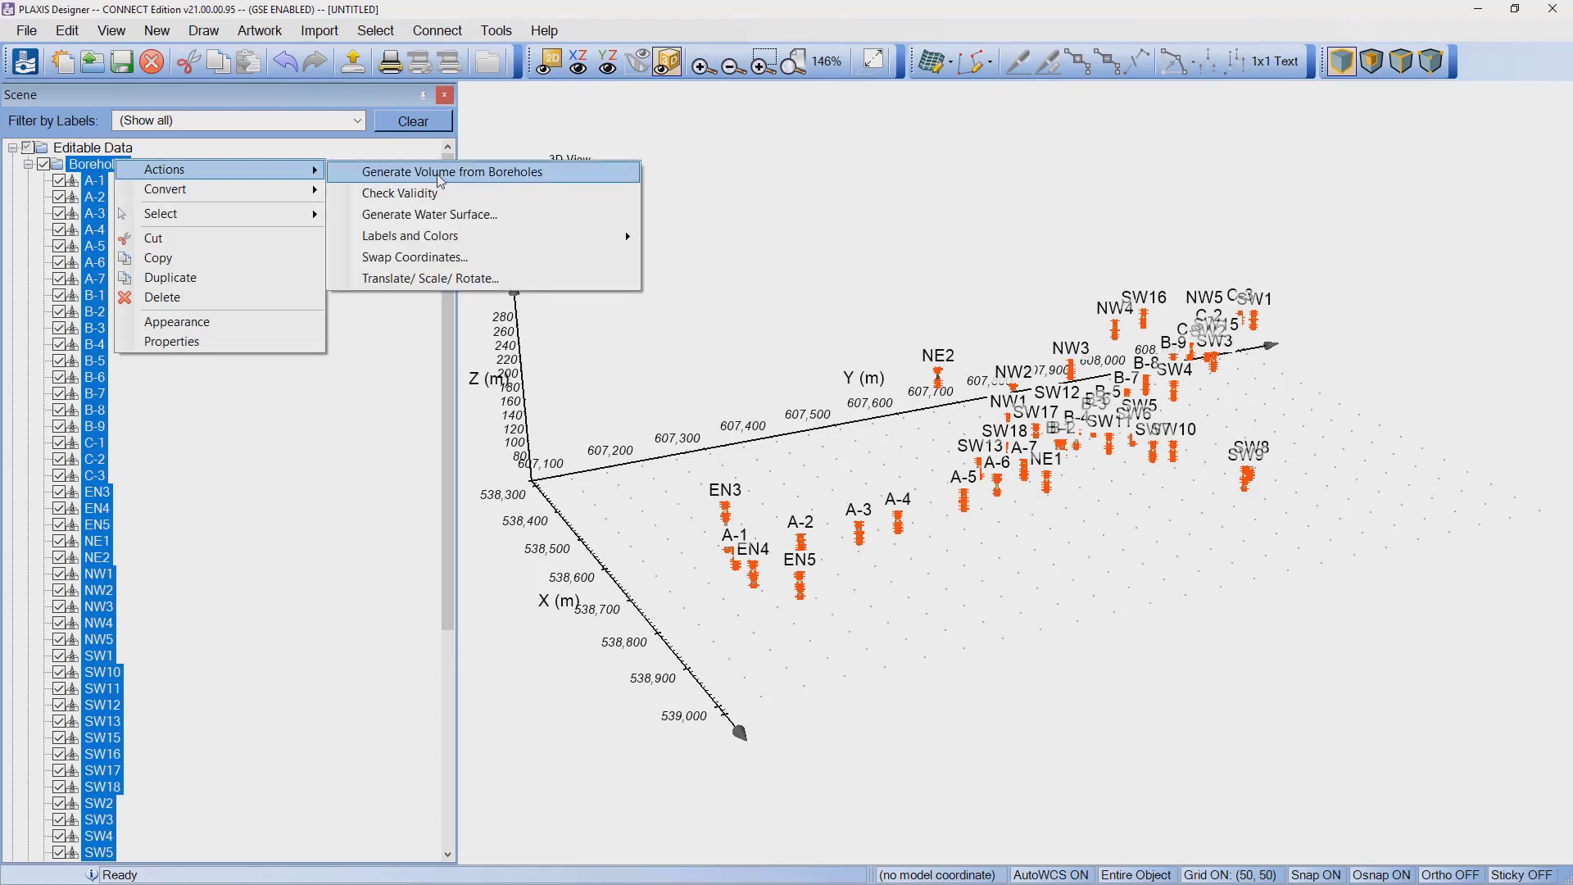
# Step: Draw a fence panel across boreholes NE2 and EN3, from X 538400, Y 607650 to X 538860, Y 607100
pyautogui.click(205, 31)
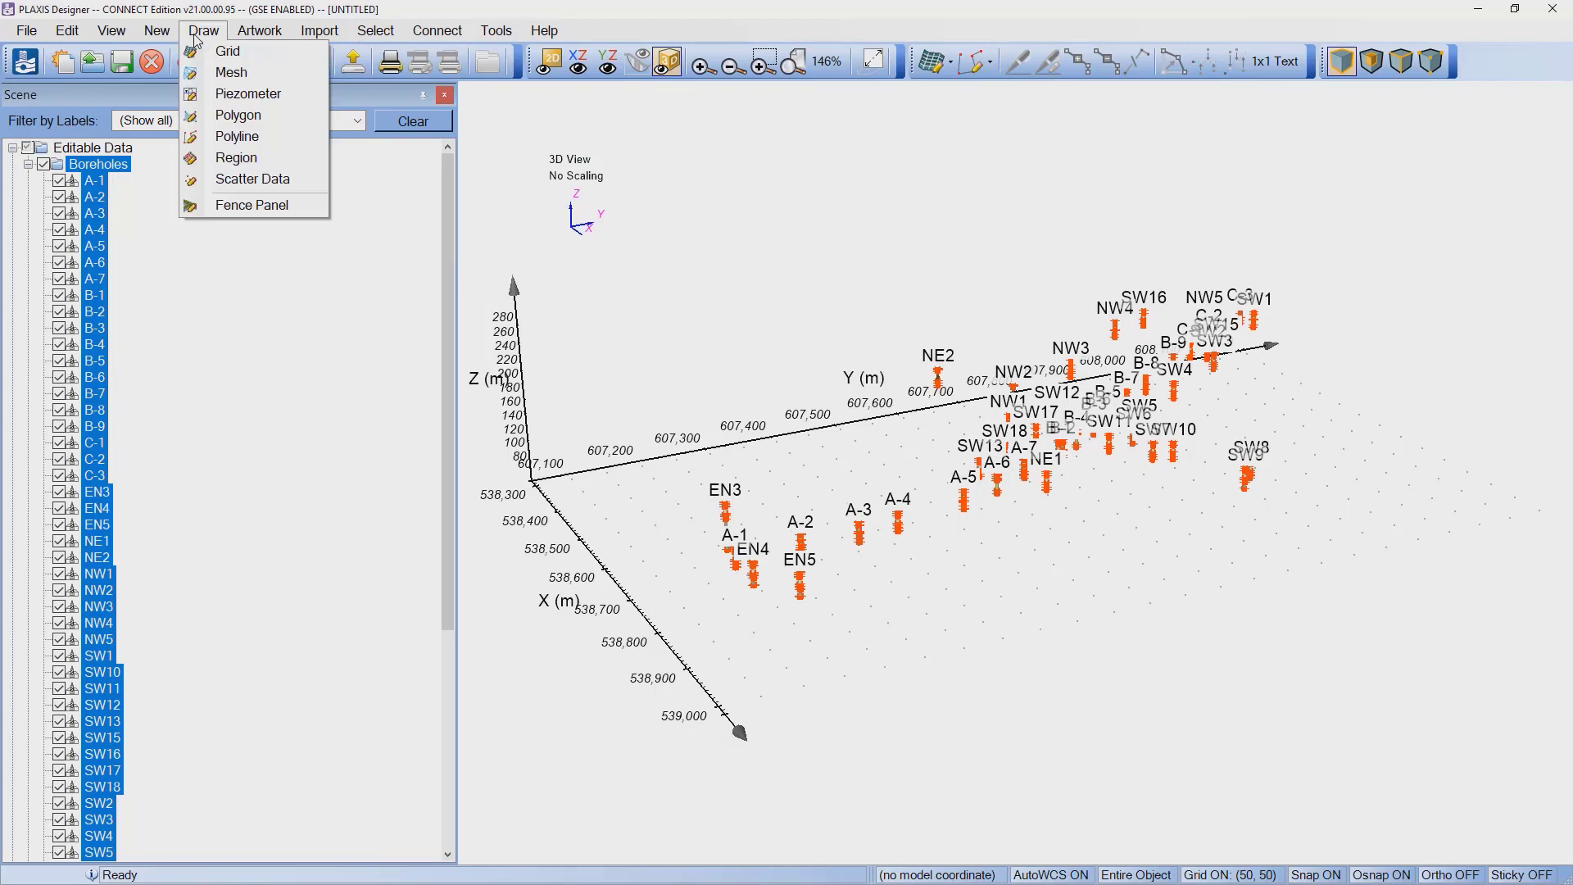
pyautogui.click(252, 208)
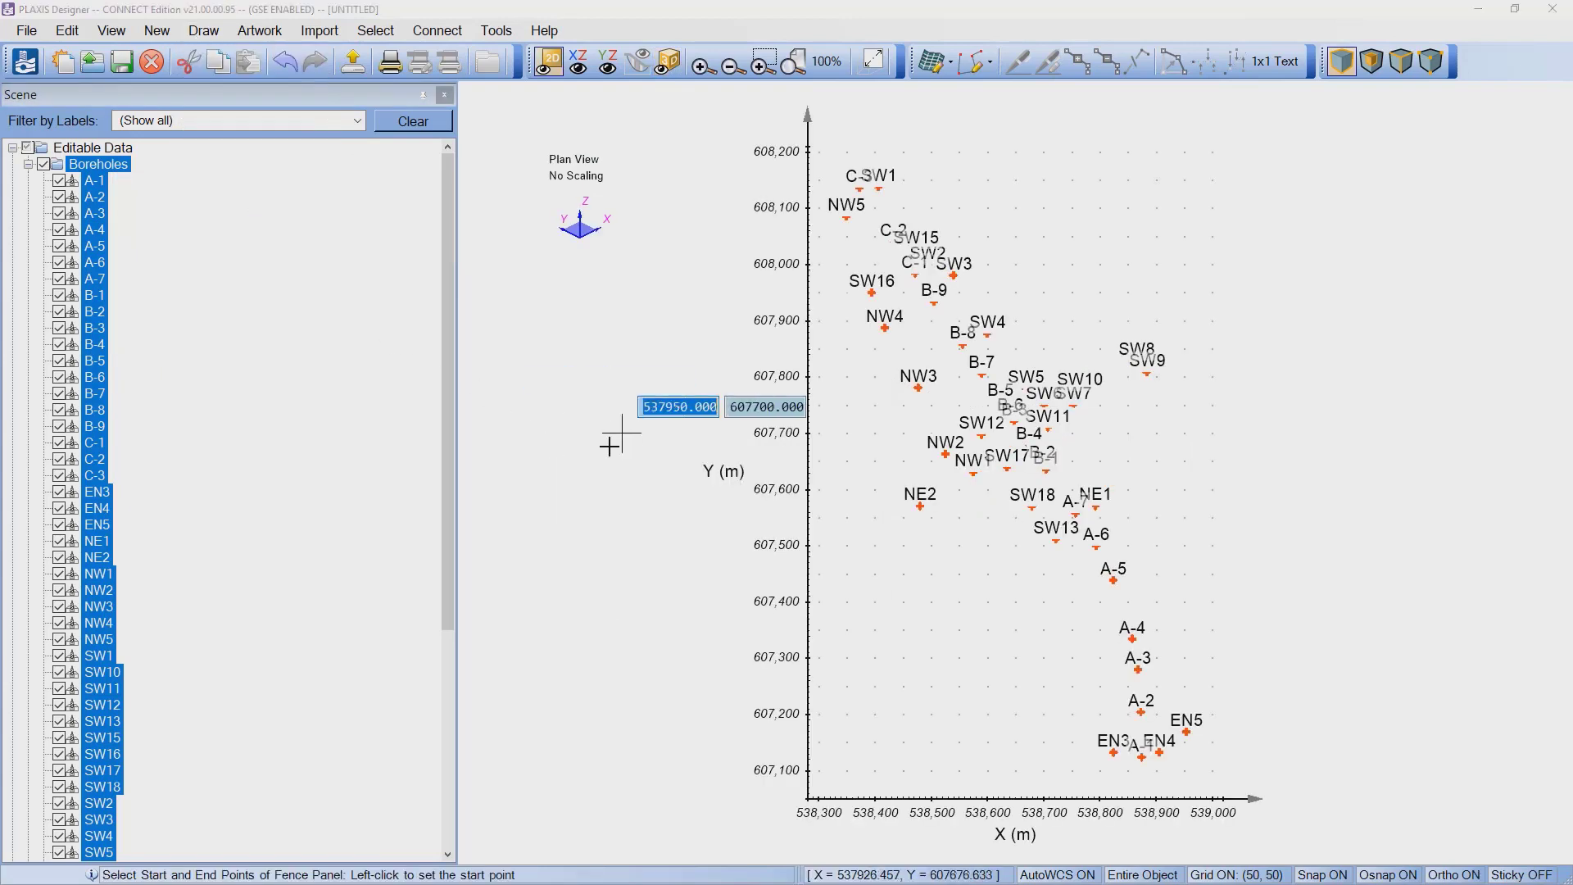
pyautogui.click(875, 457)
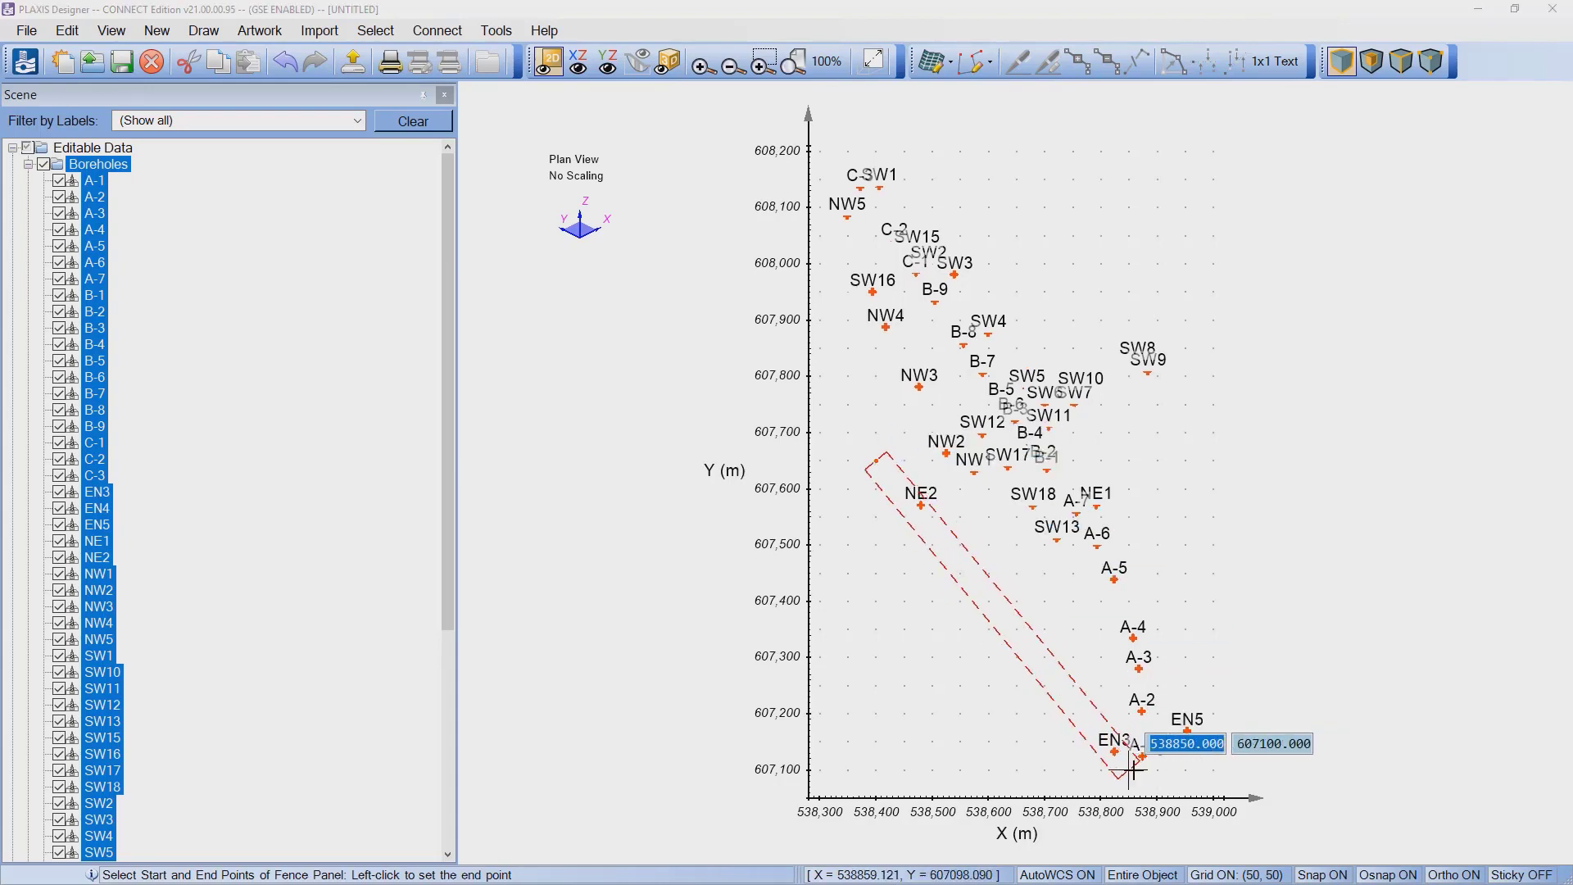
pyautogui.scroll(2, 1131, 770)
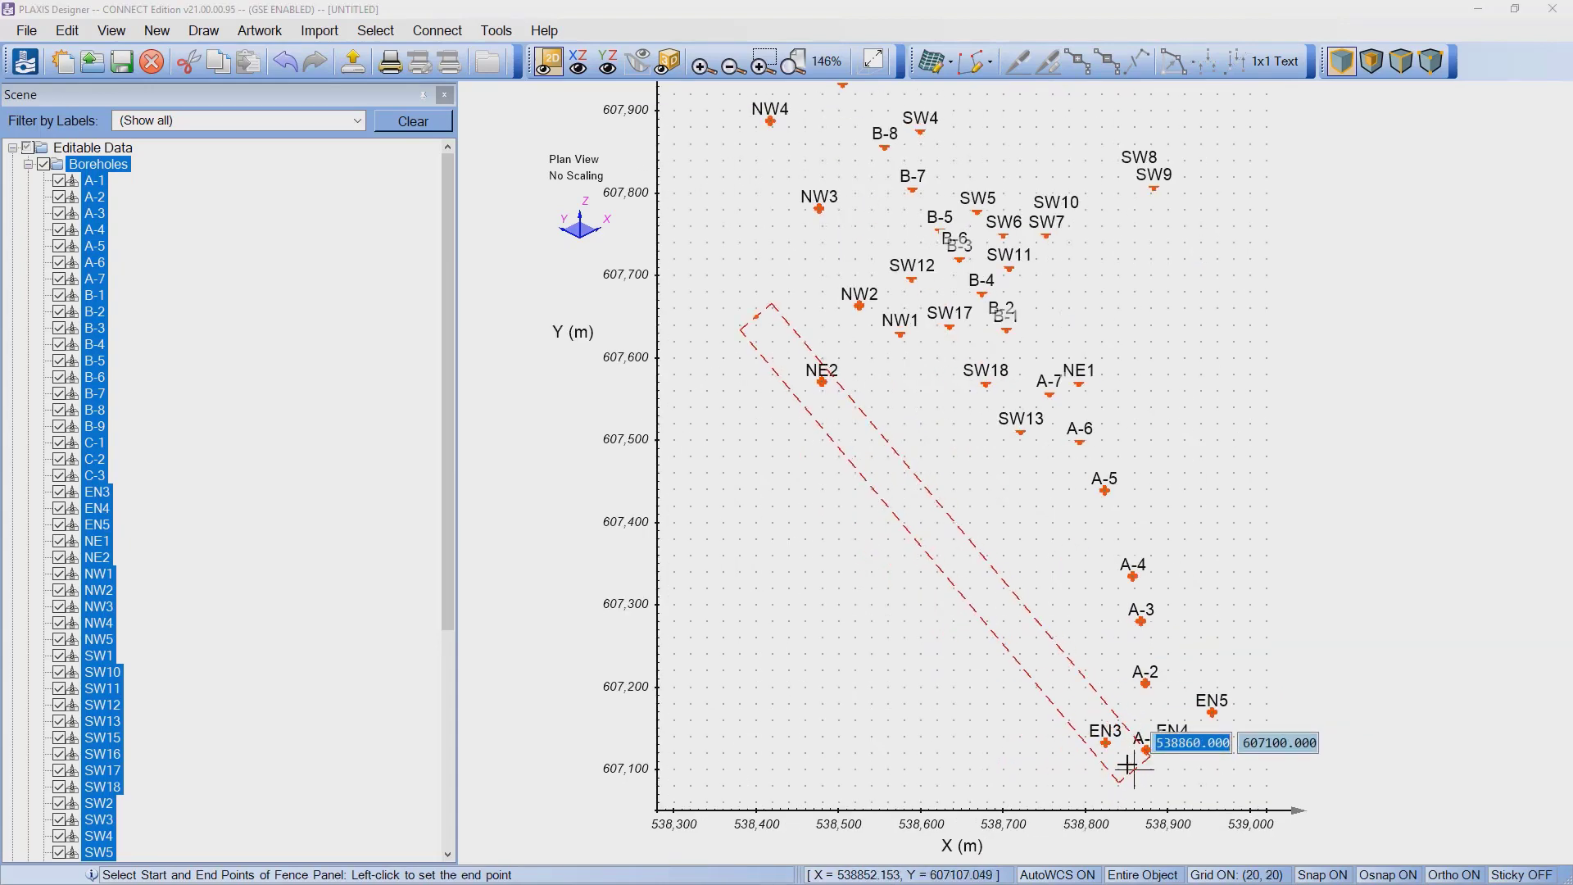
pyautogui.click(1126, 766)
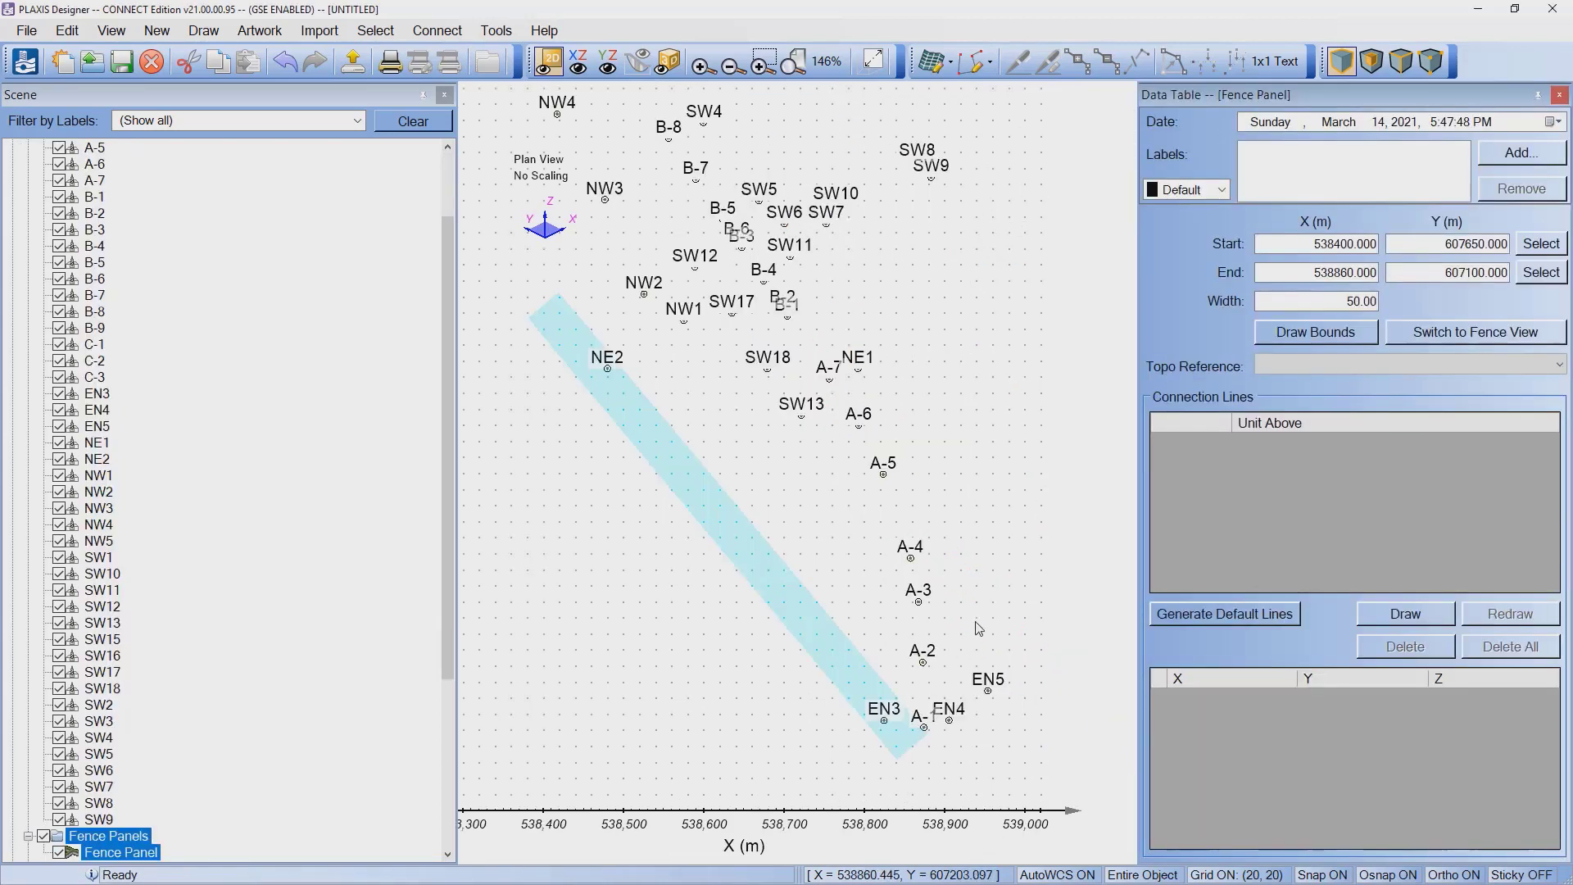
# Step: Show the new panel in fence view and generate its default connection lines between NE2 and EN3
pyautogui.click(1458, 334)
pyautogui.scroll(2, 913, 459)
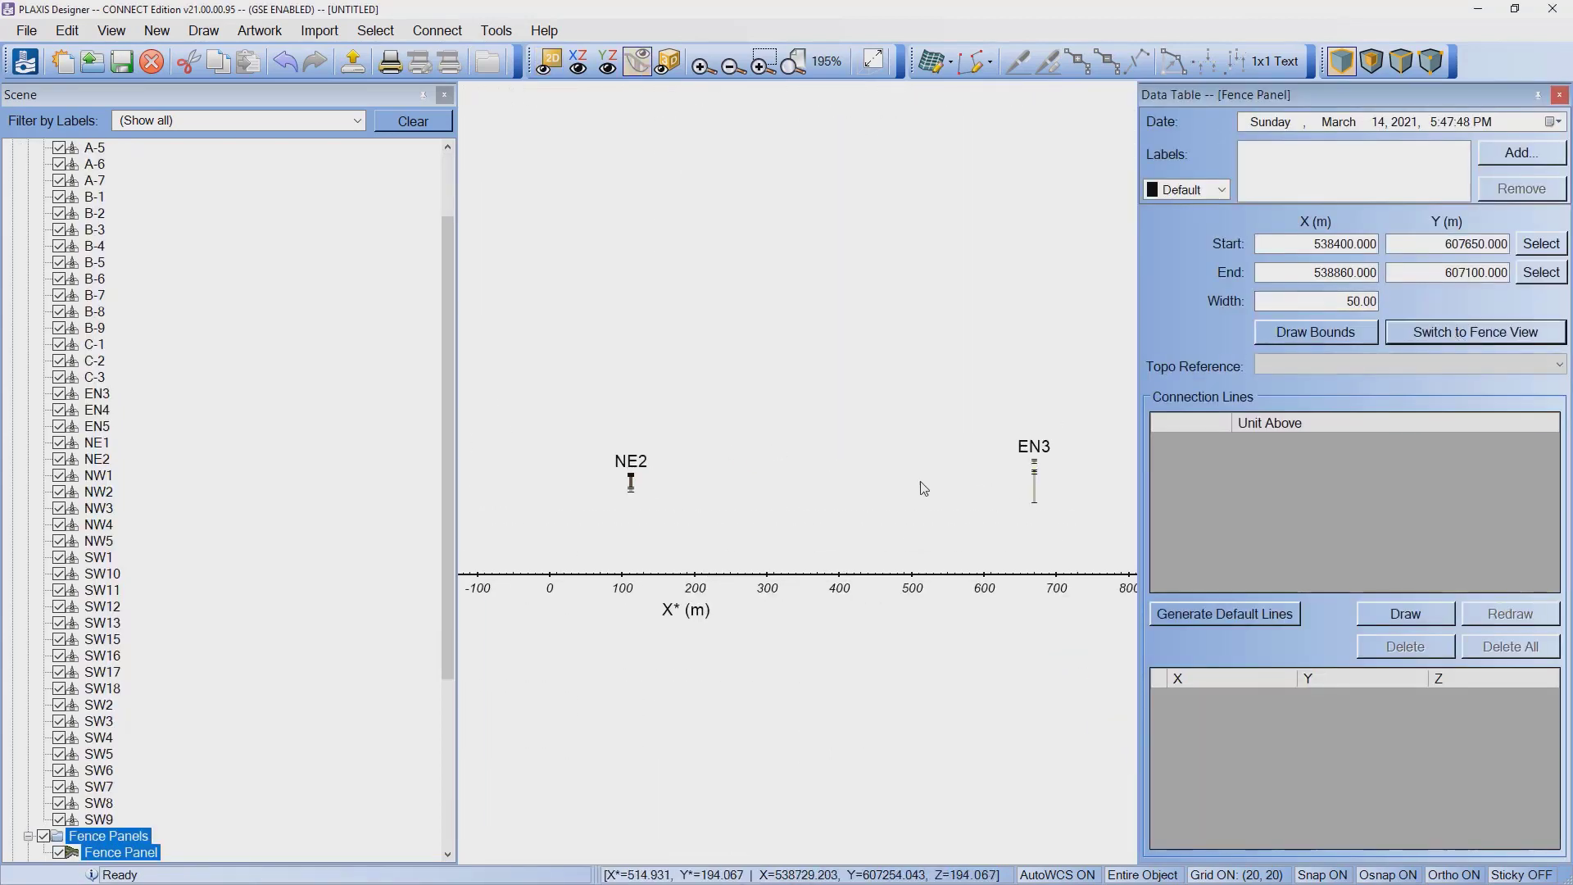
pyautogui.click(1208, 618)
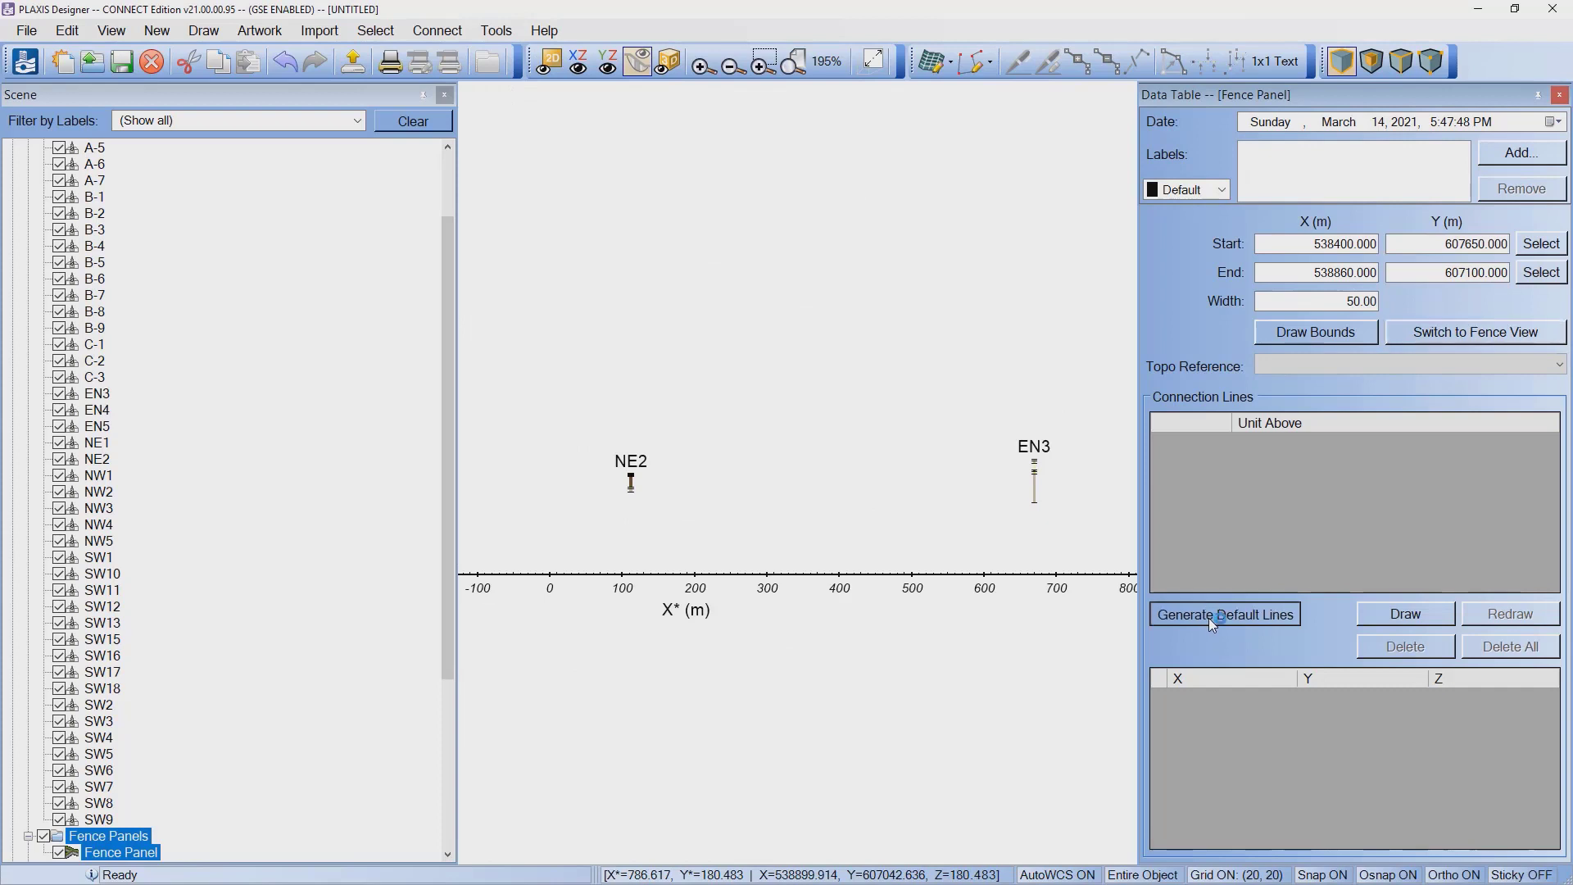
pyautogui.scroll(3, 948, 518)
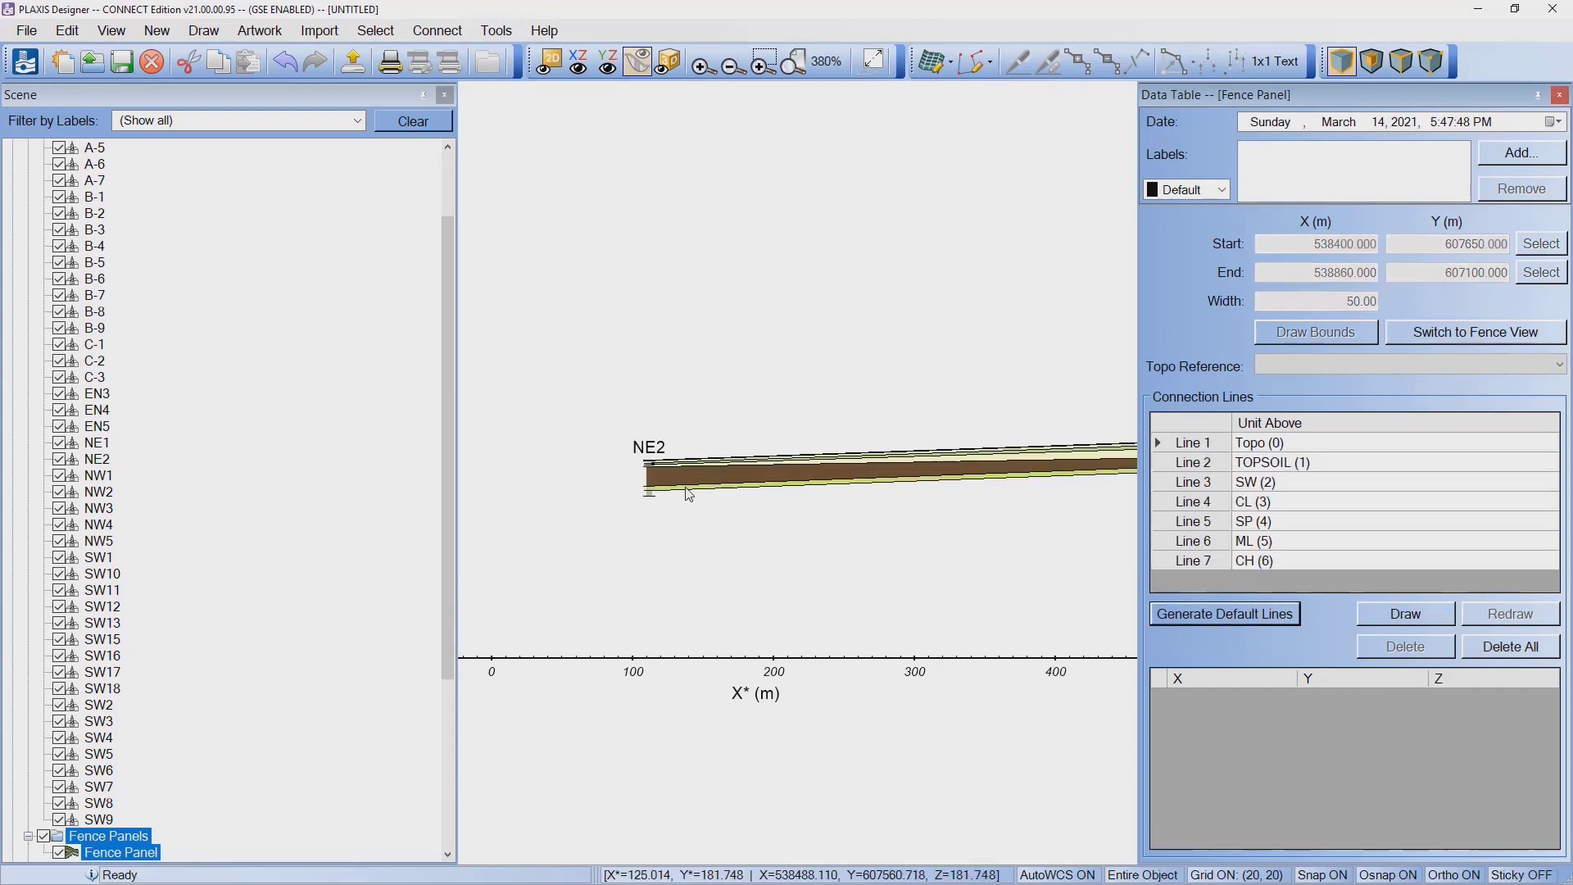
pyautogui.moveTo(948, 518); pyautogui.dragTo(748, 565, button='middle')
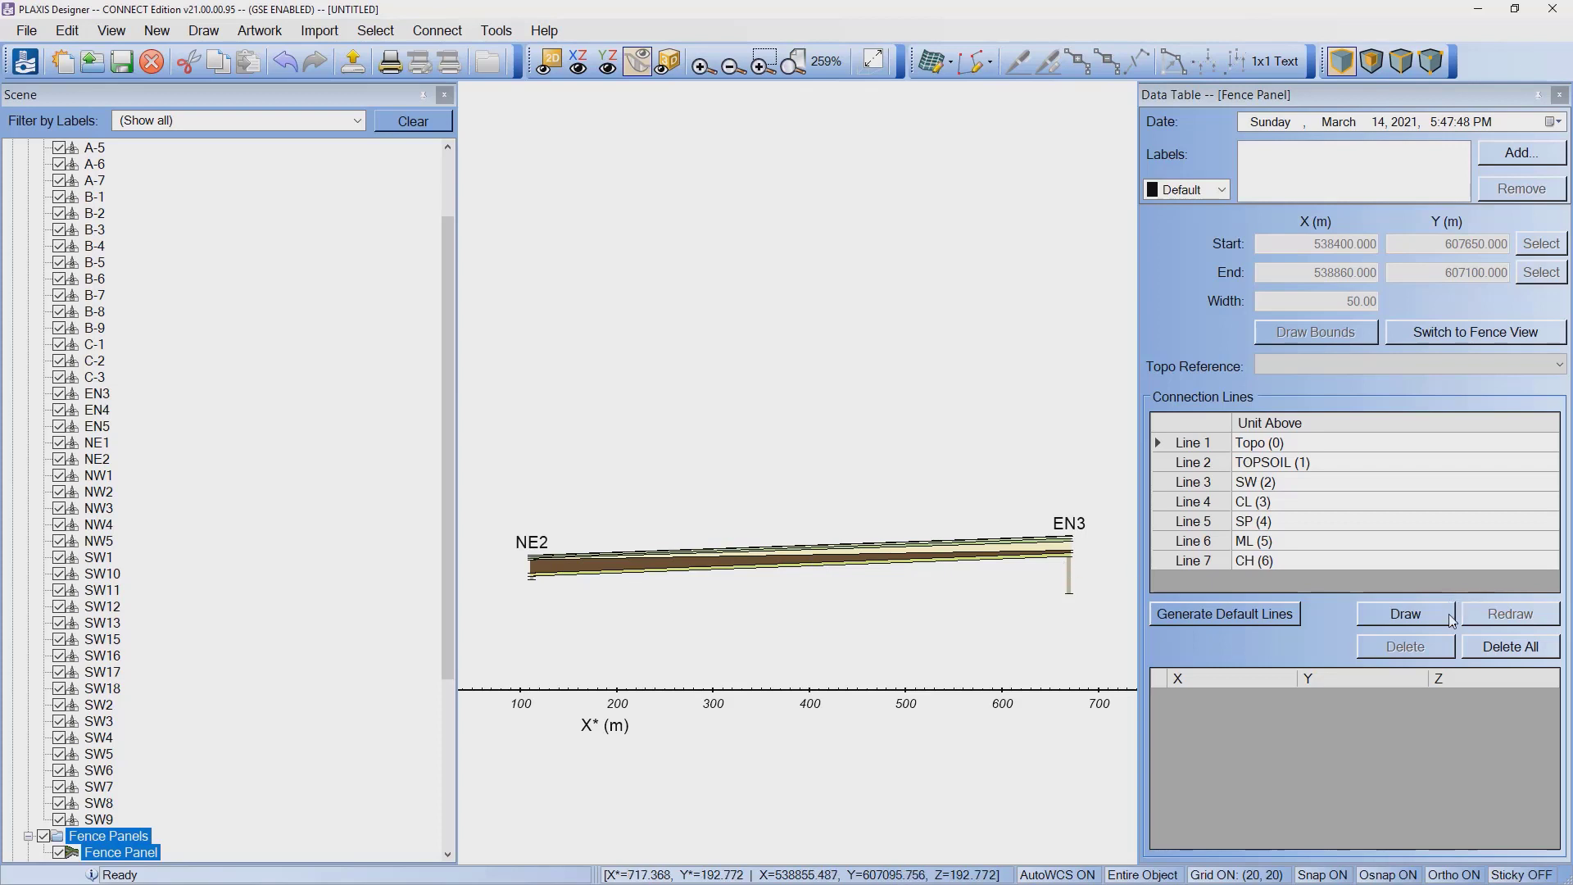
# Step: Draw a connection line from the base of borehole NE2 to the base of EN3 to close the SHALE layer
pyautogui.click(1408, 625)
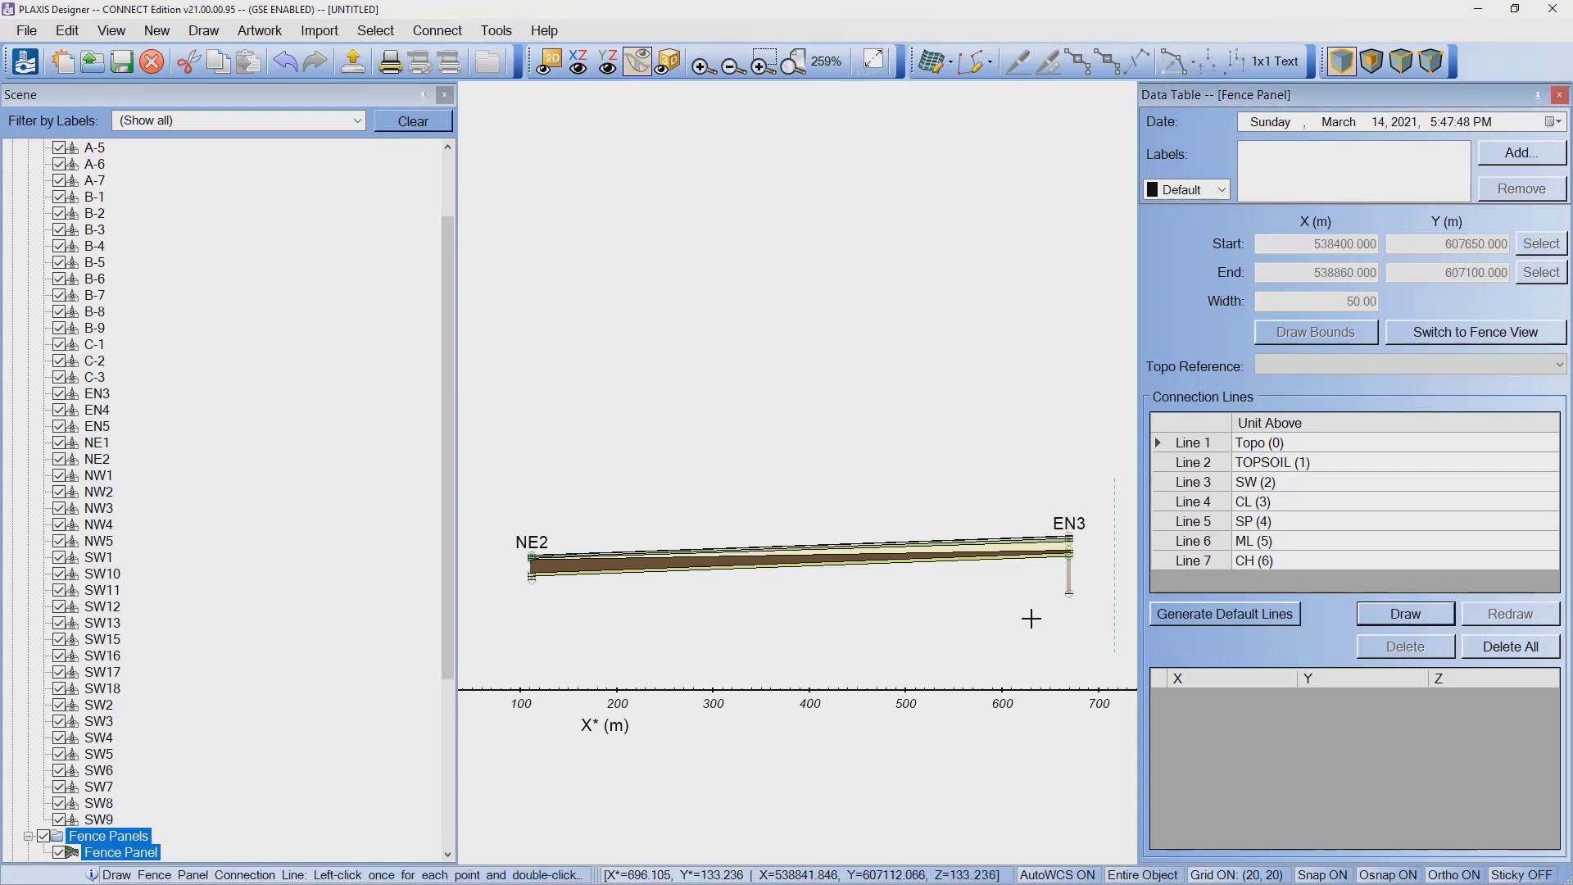
pyautogui.scroll(6, 533, 579)
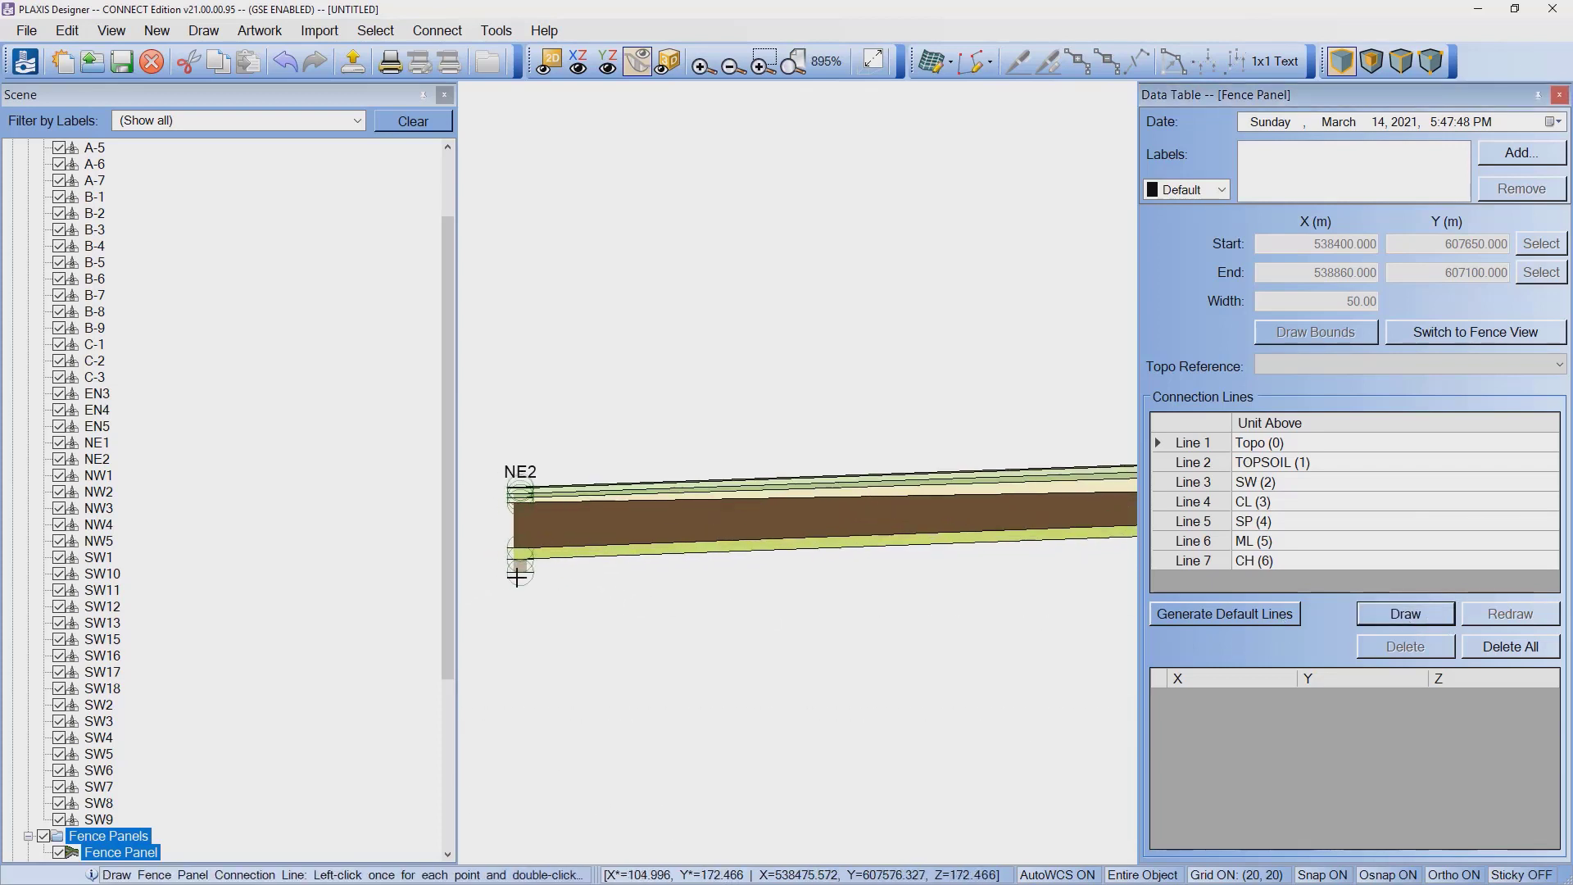
pyautogui.click(520, 574)
pyautogui.scroll(-6, 524, 575)
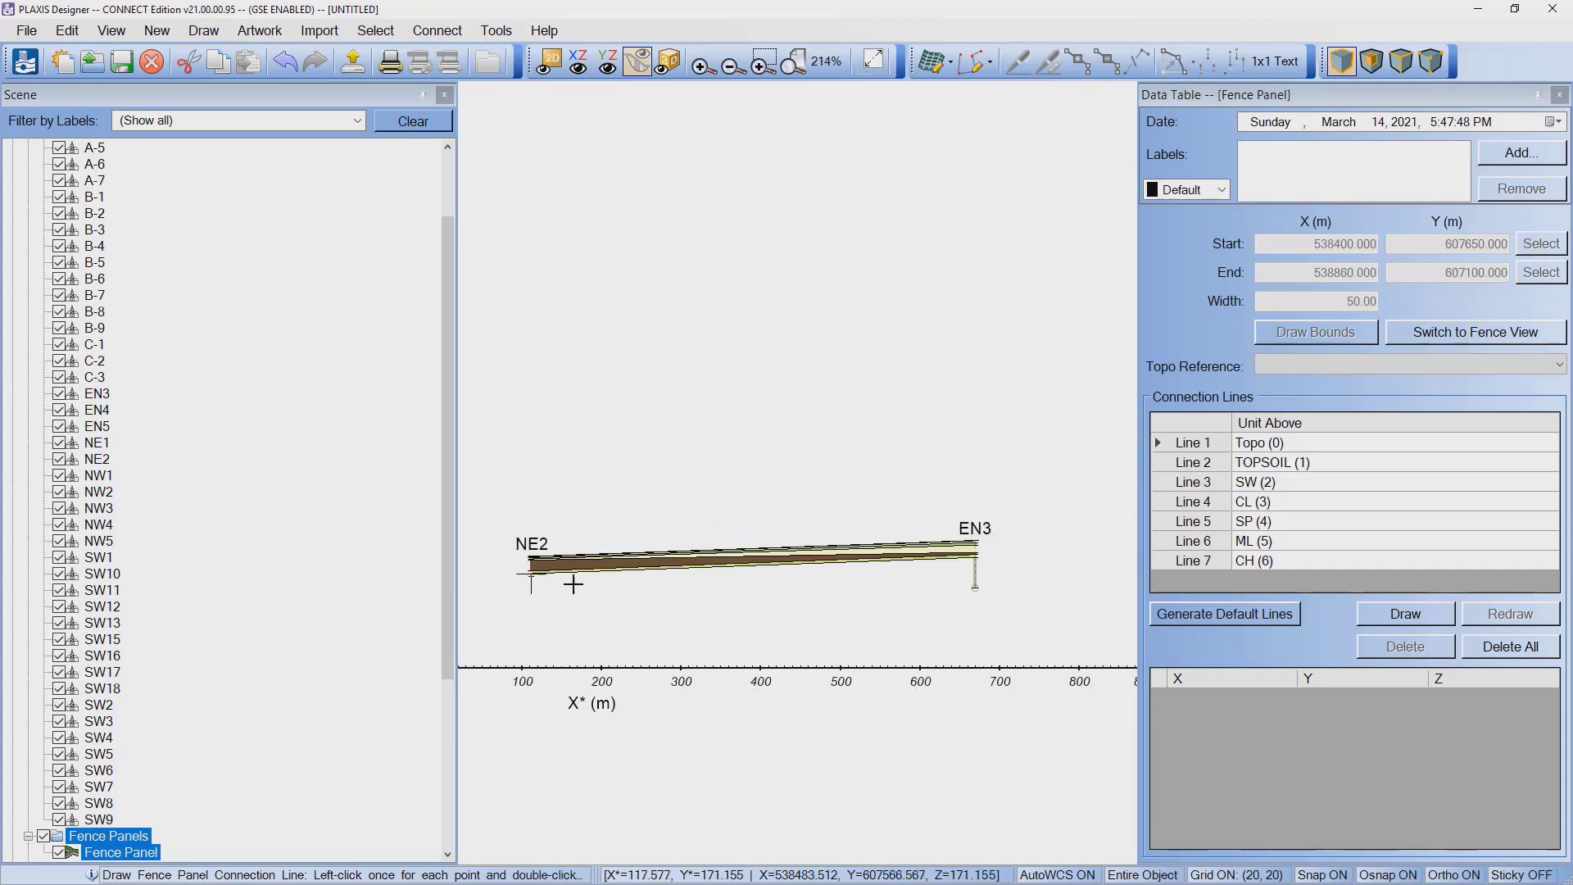
pyautogui.scroll(3, 928, 581)
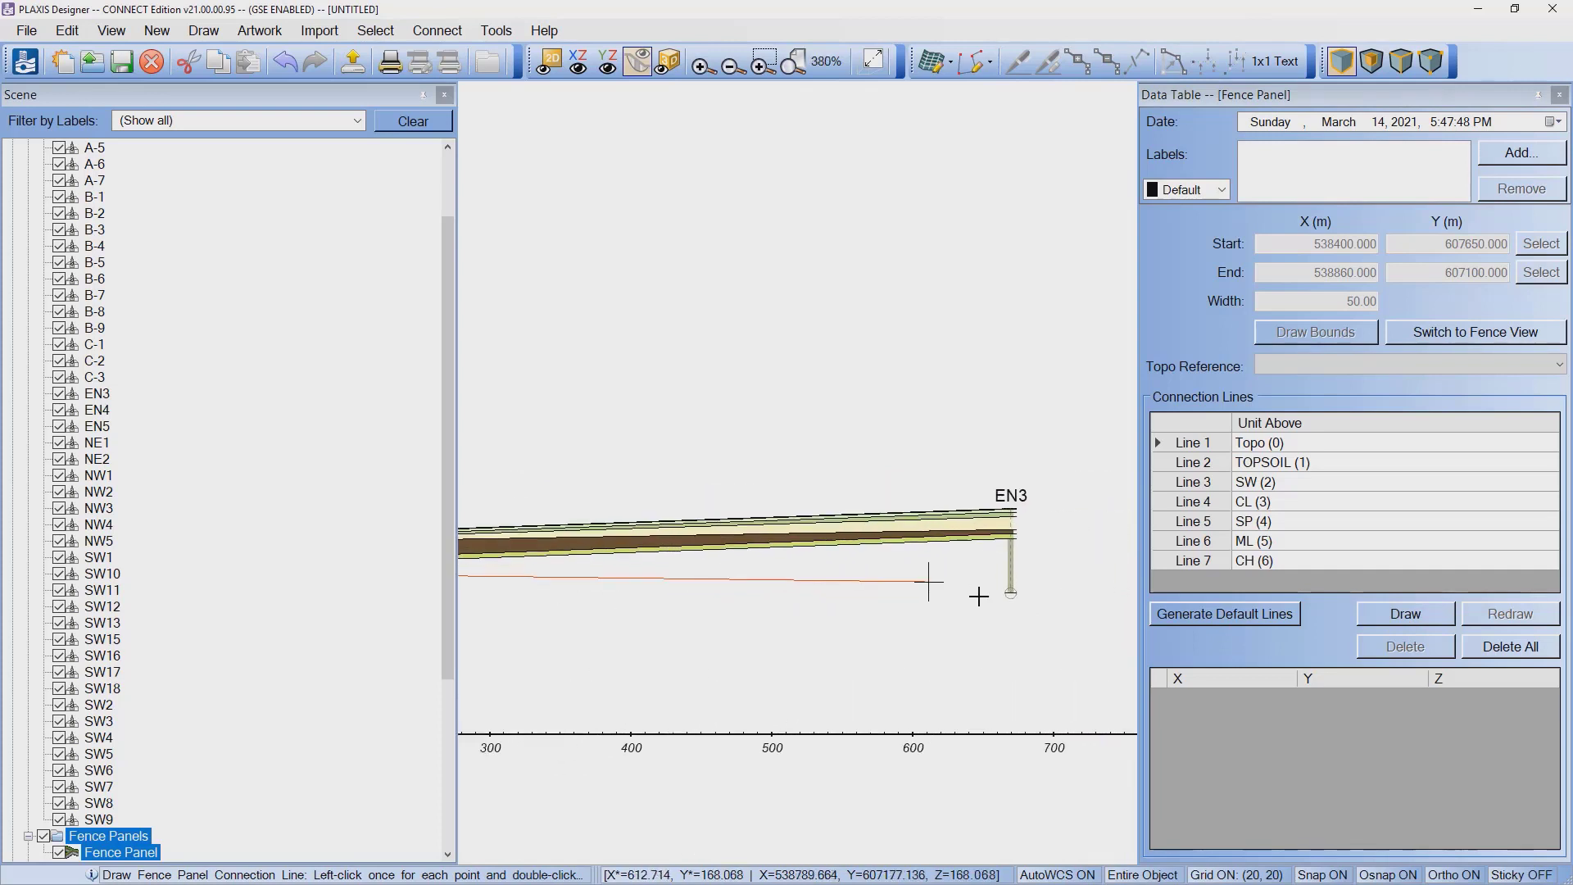
pyautogui.doubleClick(1012, 591)
pyautogui.scroll(-3, 923, 604)
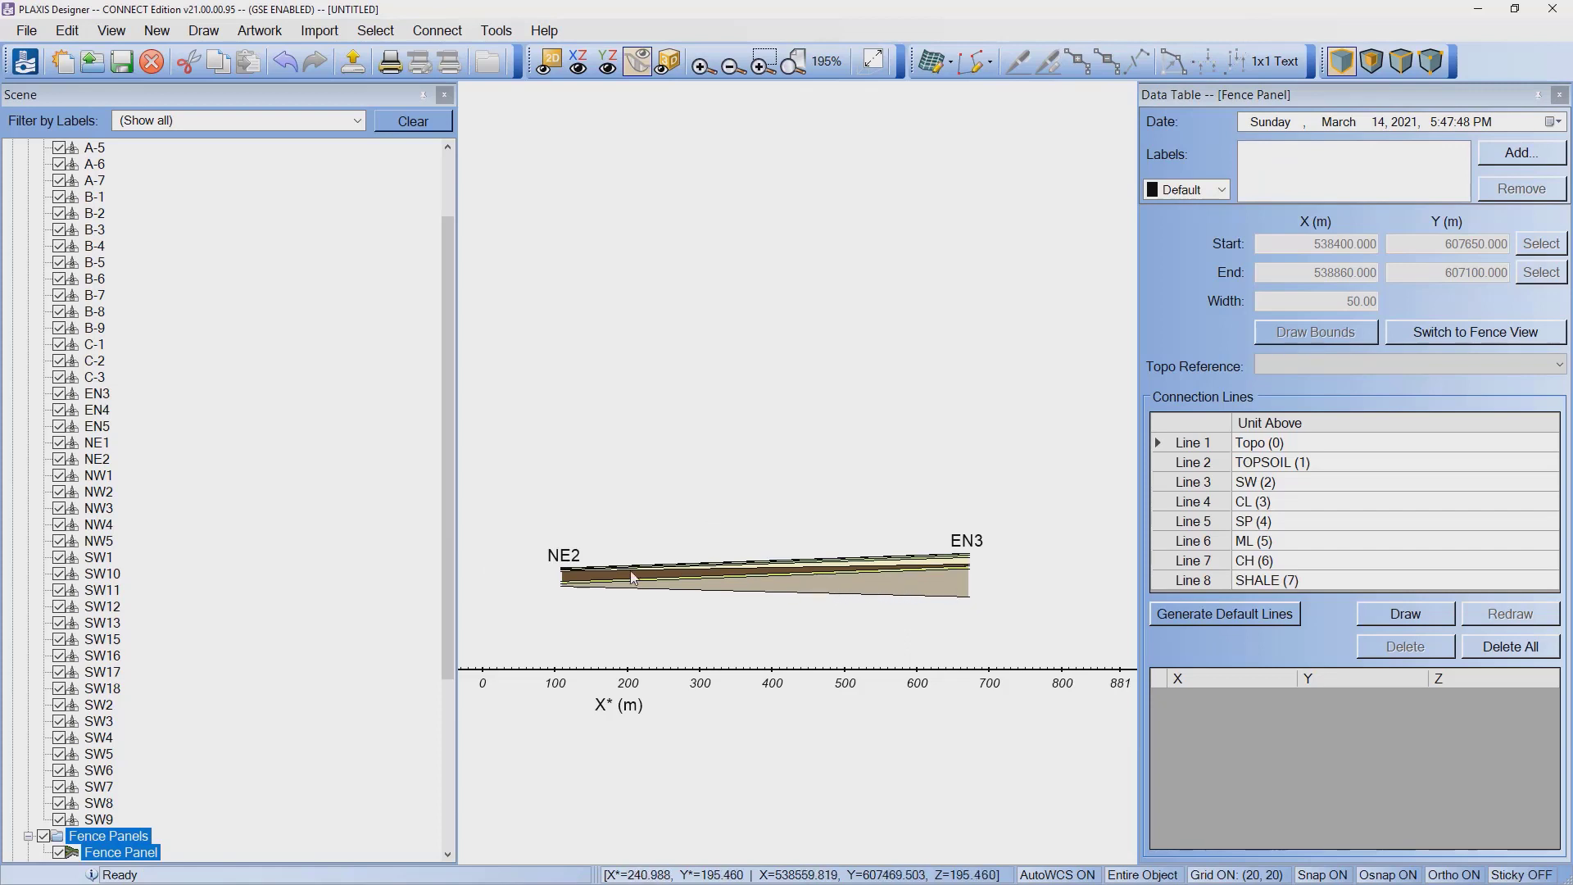
# Step: Examine the fence panel among the boreholes in the 3D view and close its data table
pyautogui.scroll(4, 761, 574)
pyautogui.scroll(-3, 761, 573)
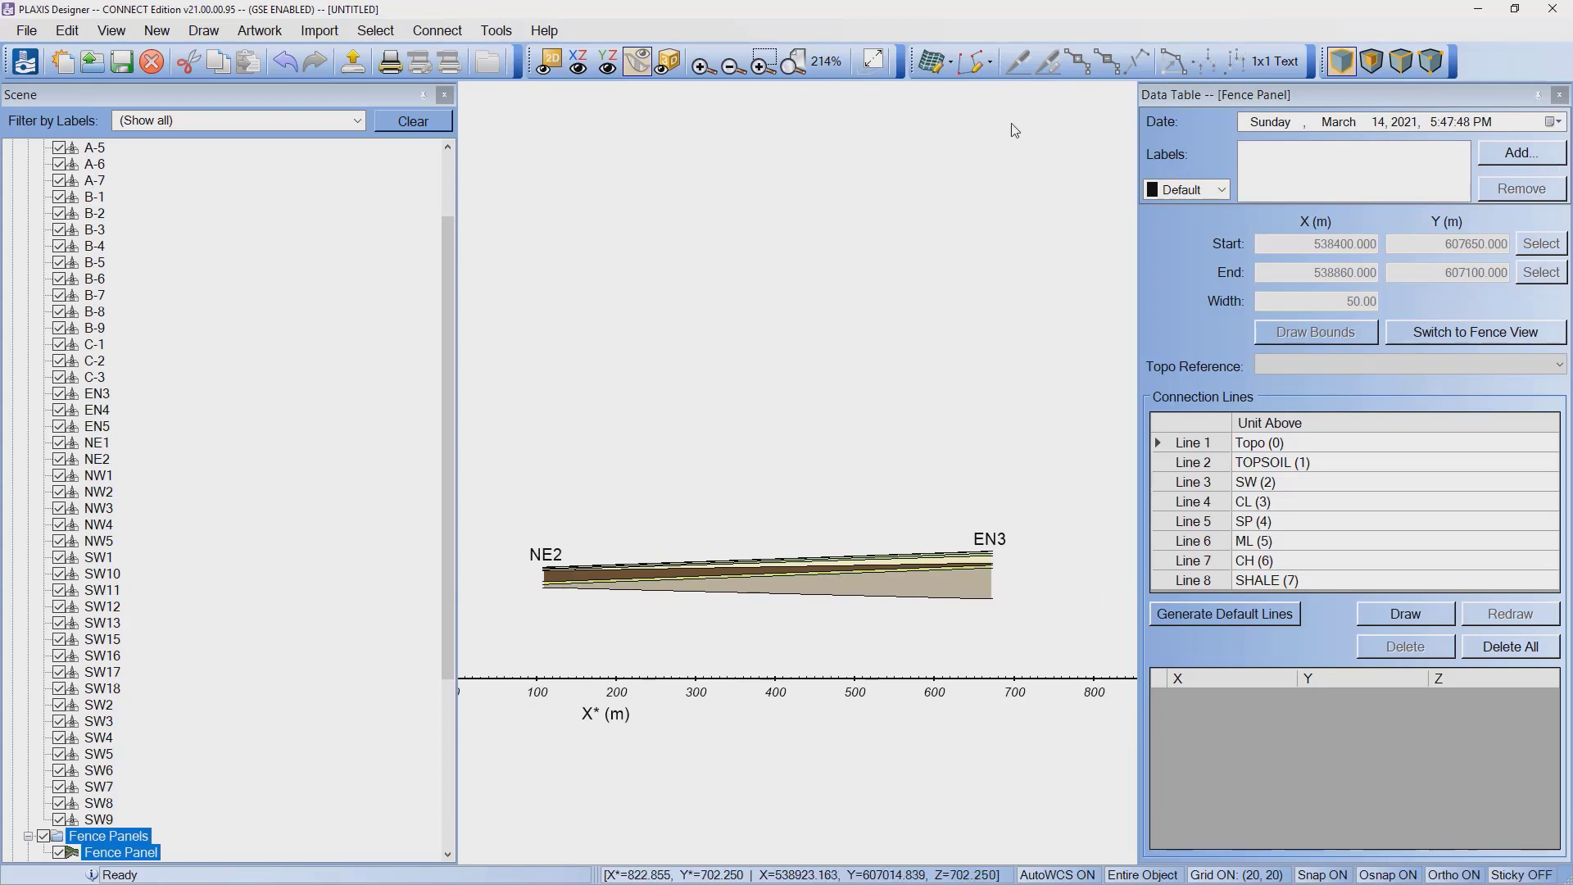
pyautogui.click(671, 62)
pyautogui.moveTo(738, 512); pyautogui.dragTo(833, 531, button='middle')
pyautogui.scroll(-2, 665, 418)
pyautogui.scroll(-3, 817, 528)
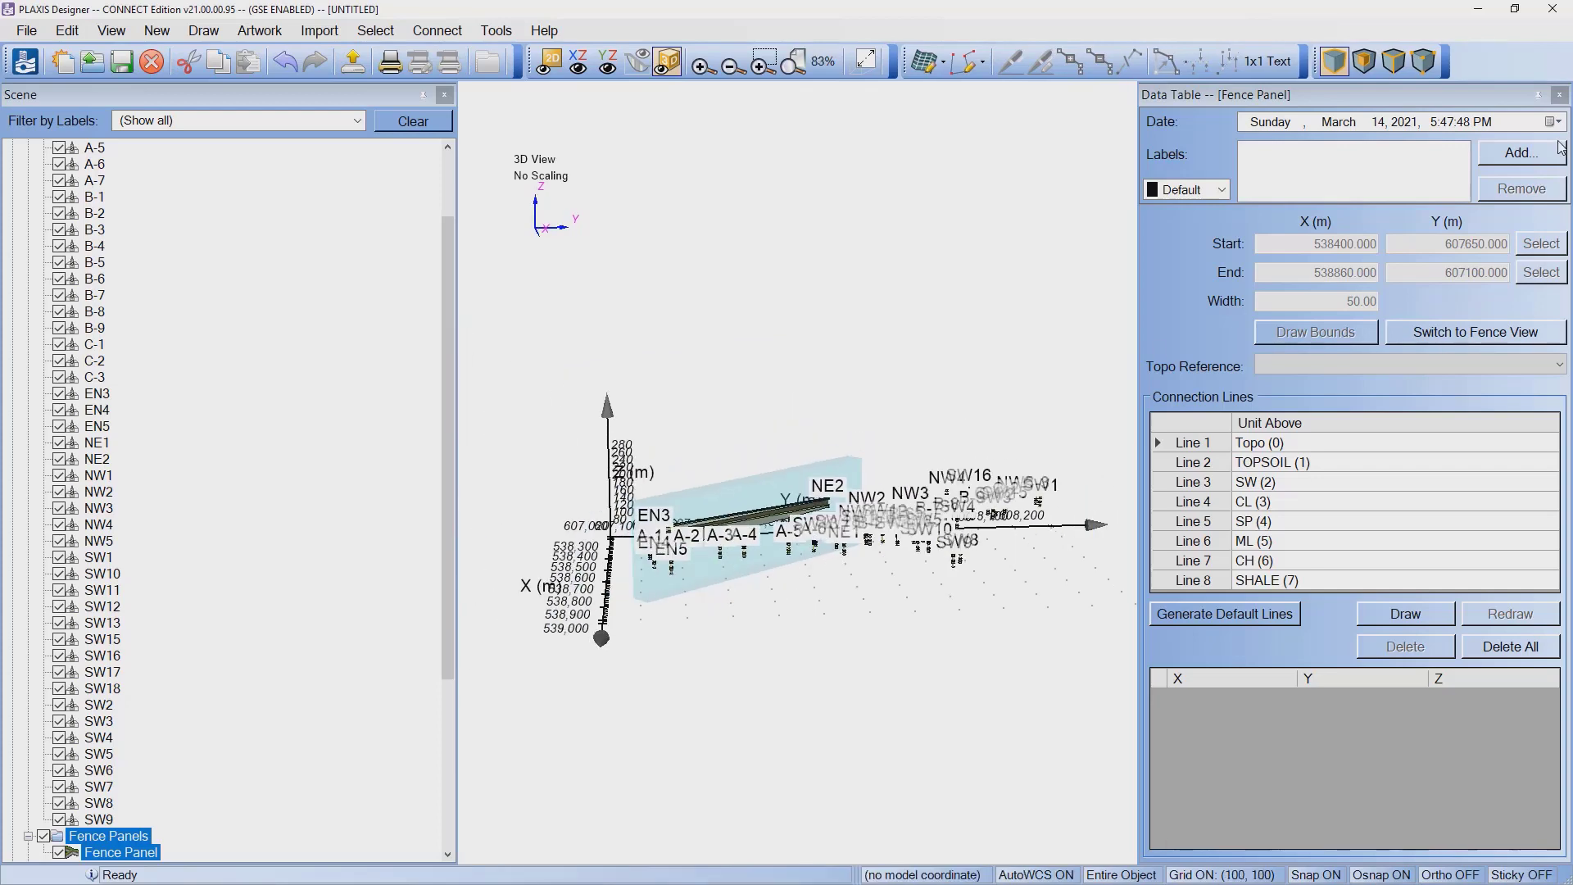
pyautogui.click(1560, 95)
pyautogui.scroll(6, 1008, 578)
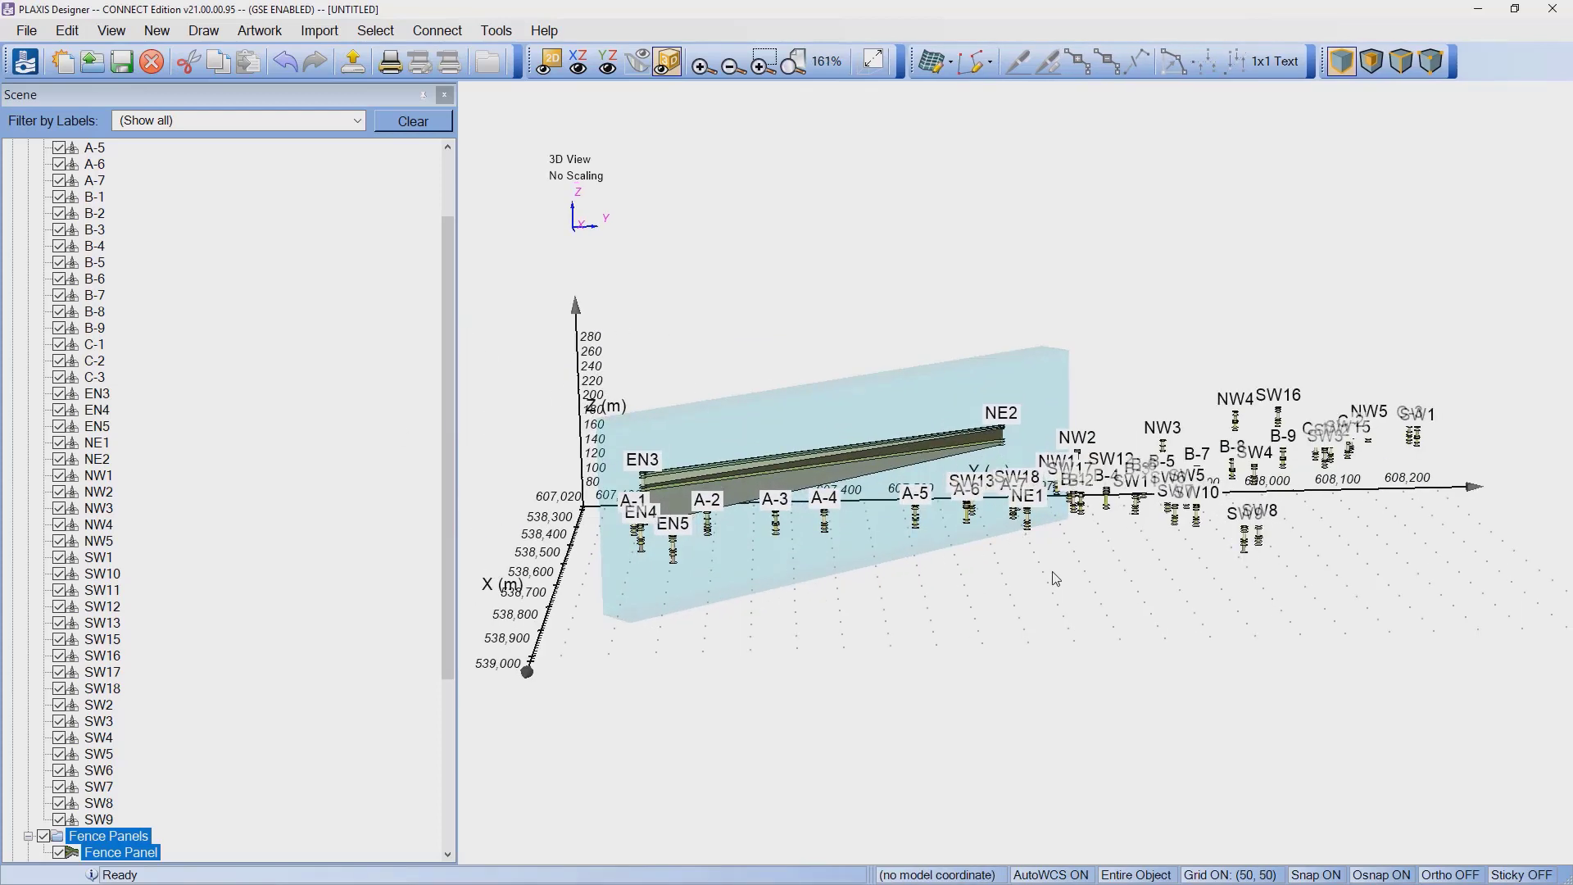
pyautogui.scroll(3, 90, 164)
# Step: Generate a volume from all the imported boreholes and clear the selection
pyautogui.rightClick(105, 169)
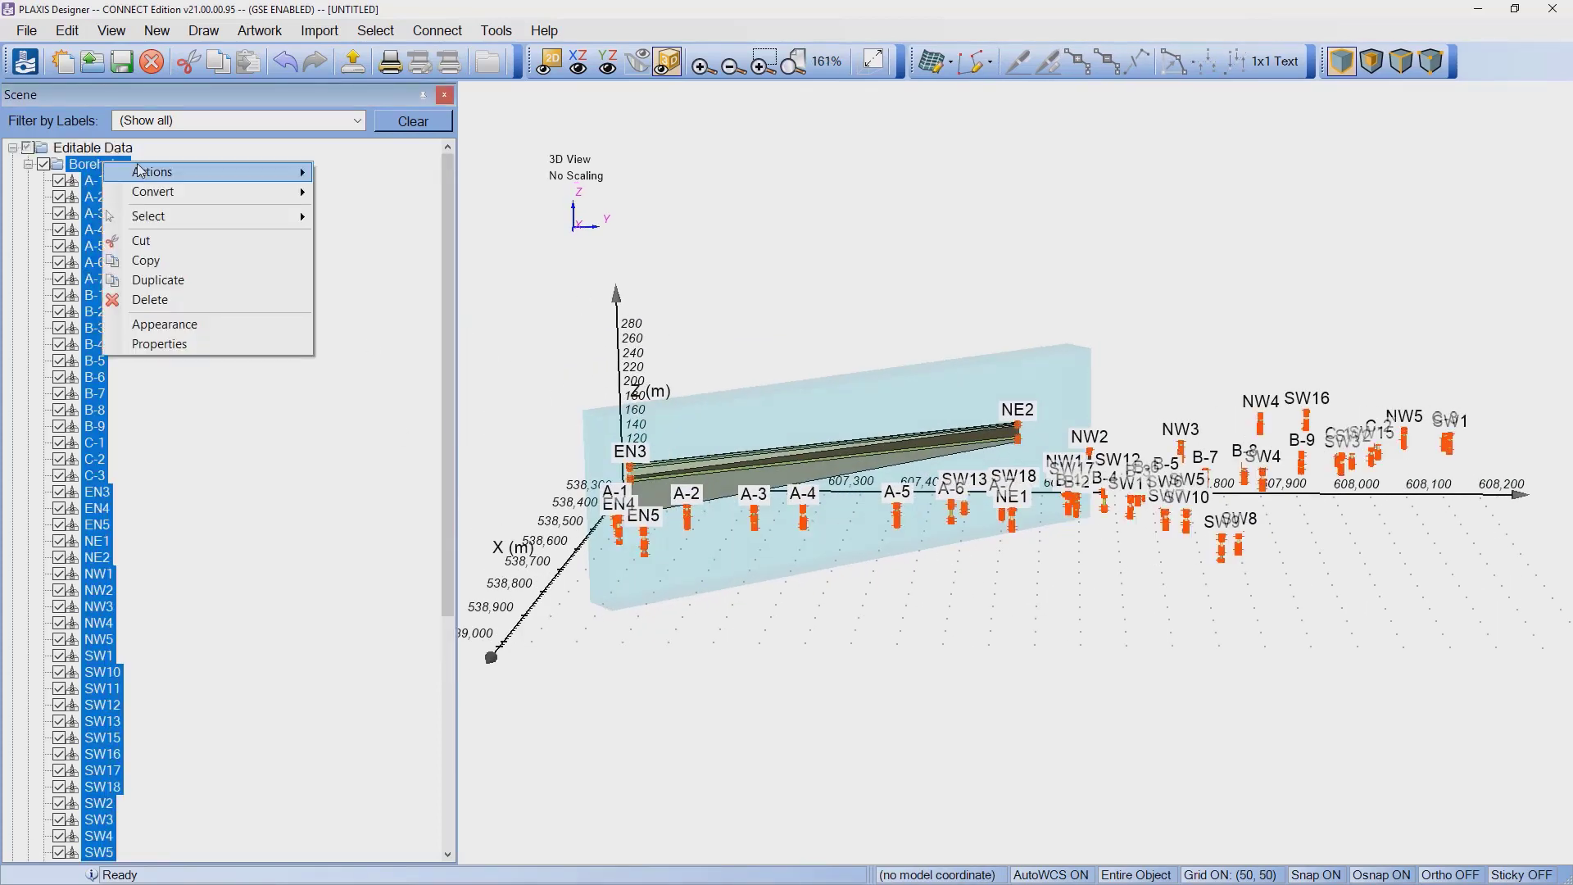
pyautogui.moveTo(164, 172)
pyautogui.click(424, 174)
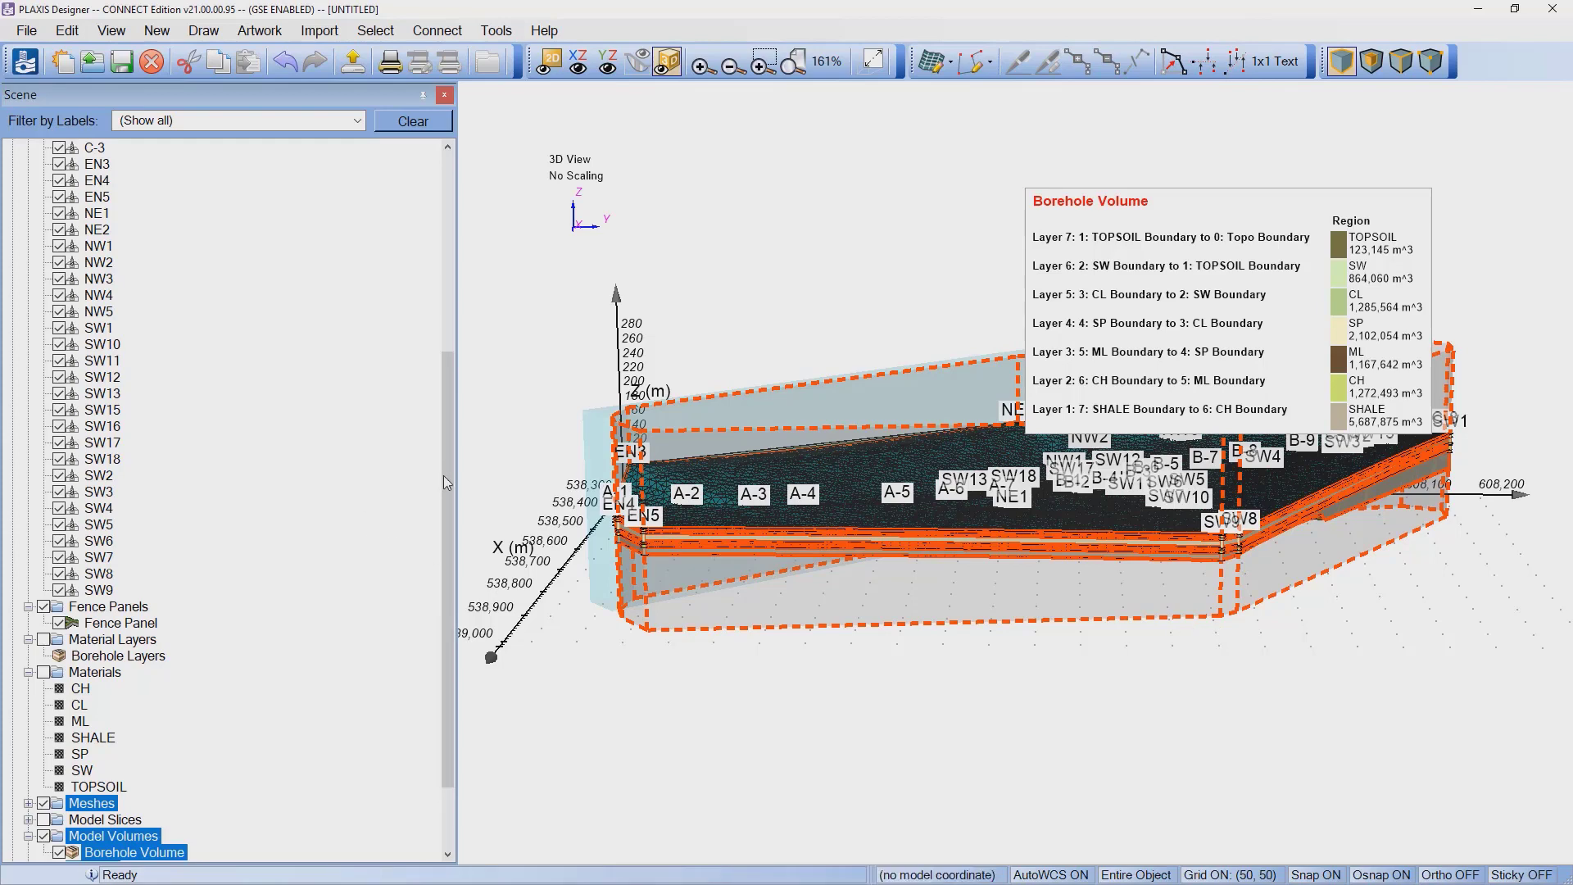
pyautogui.moveTo(445, 474); pyautogui.dragTo(422, 581)
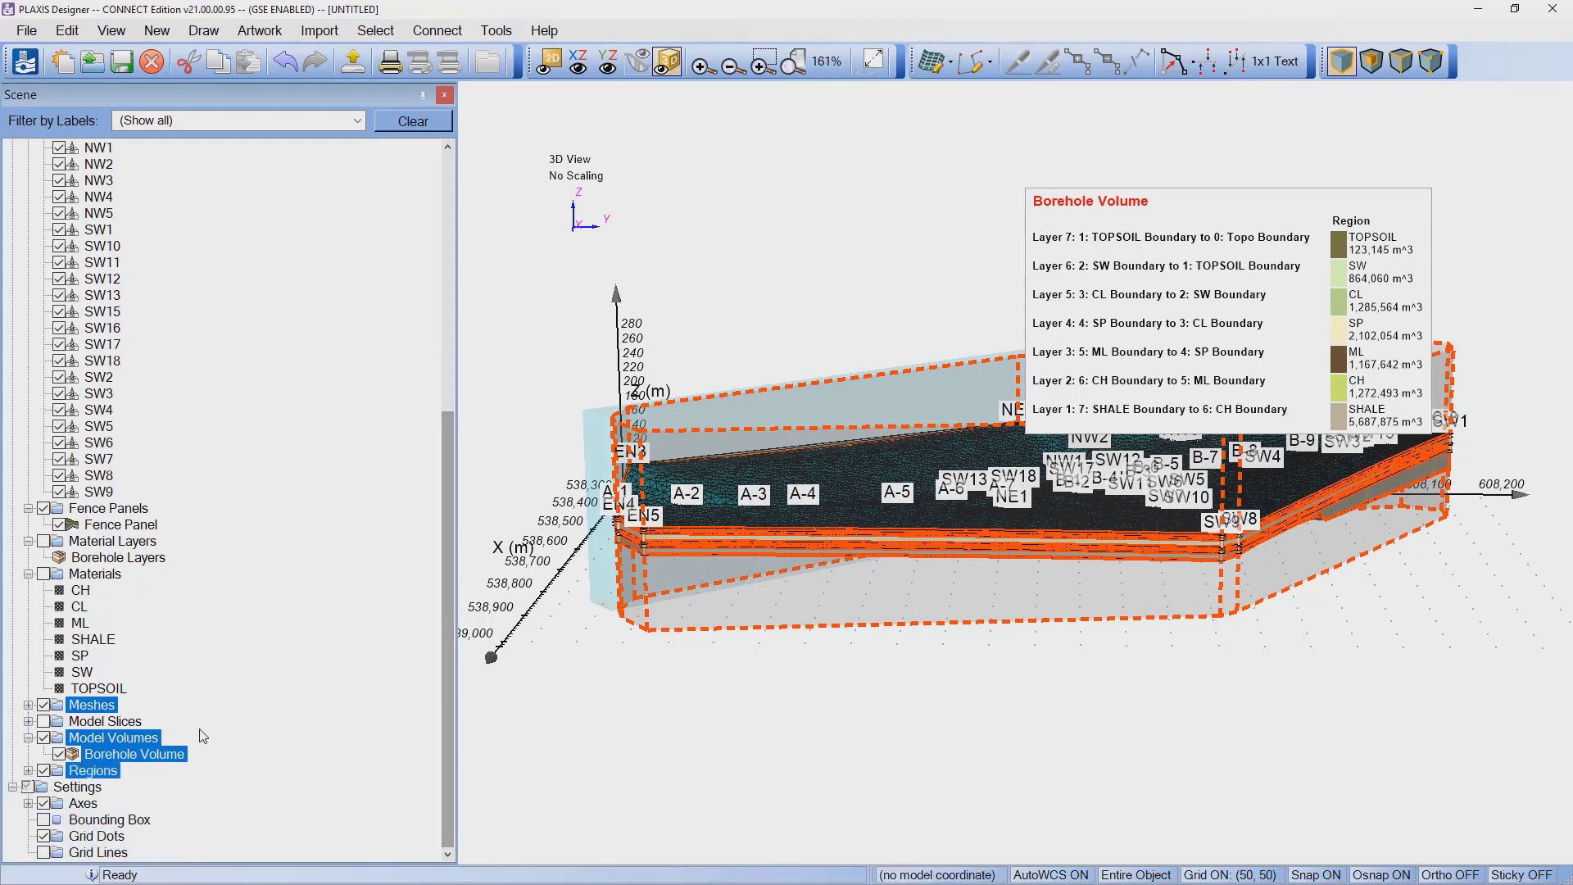
pyautogui.click(198, 756)
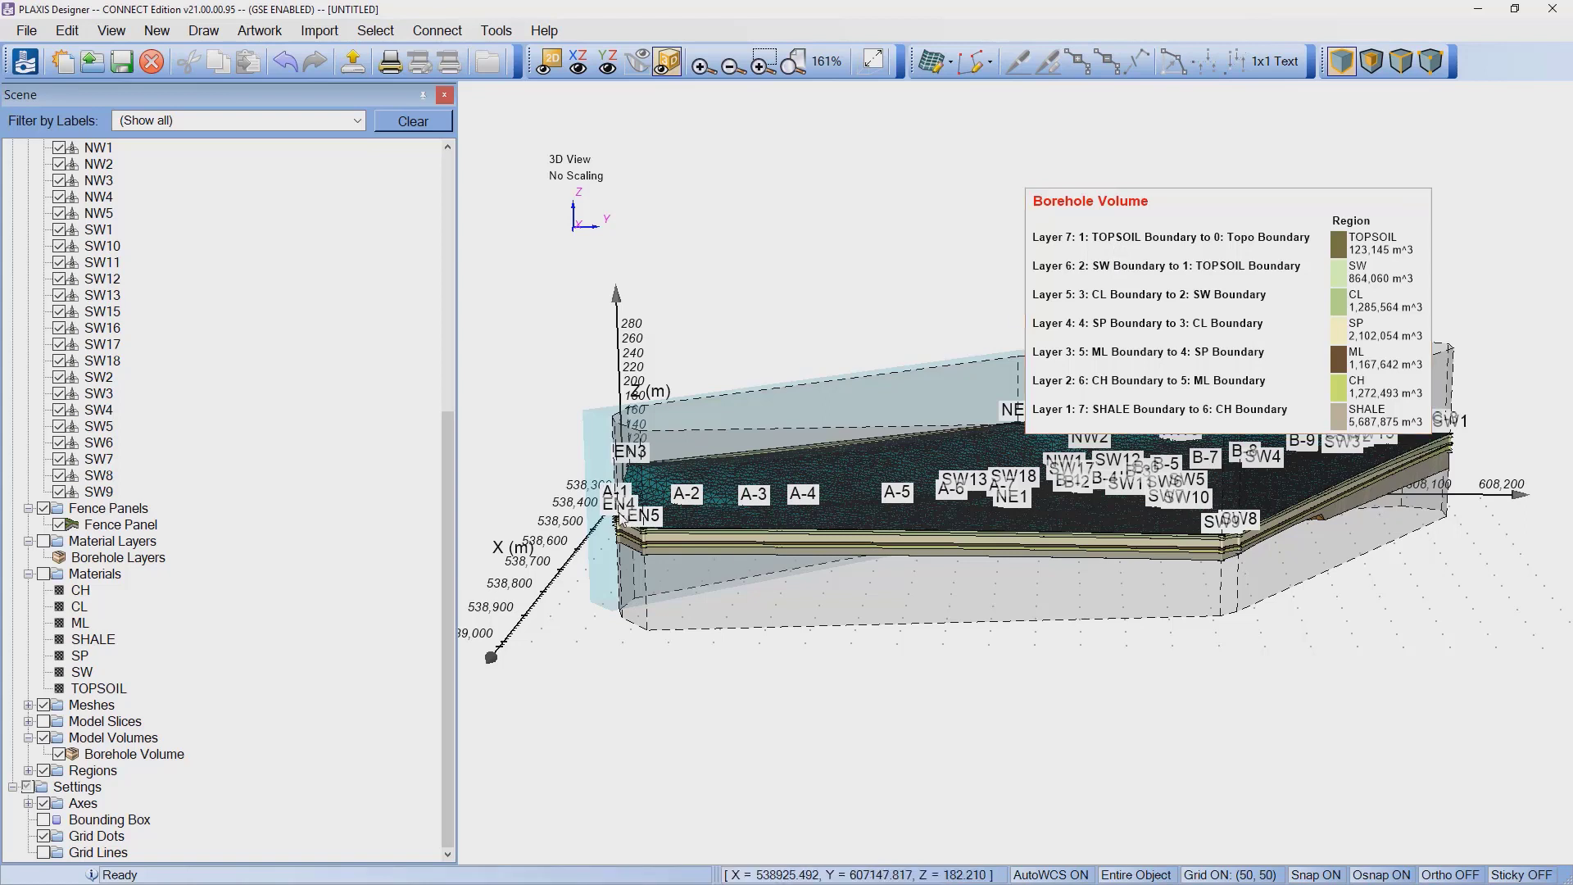
# Step: Expand the regions and meshes in the scene tree and hide the borehole volume to expose the layer boundary meshes
pyautogui.click(28, 772)
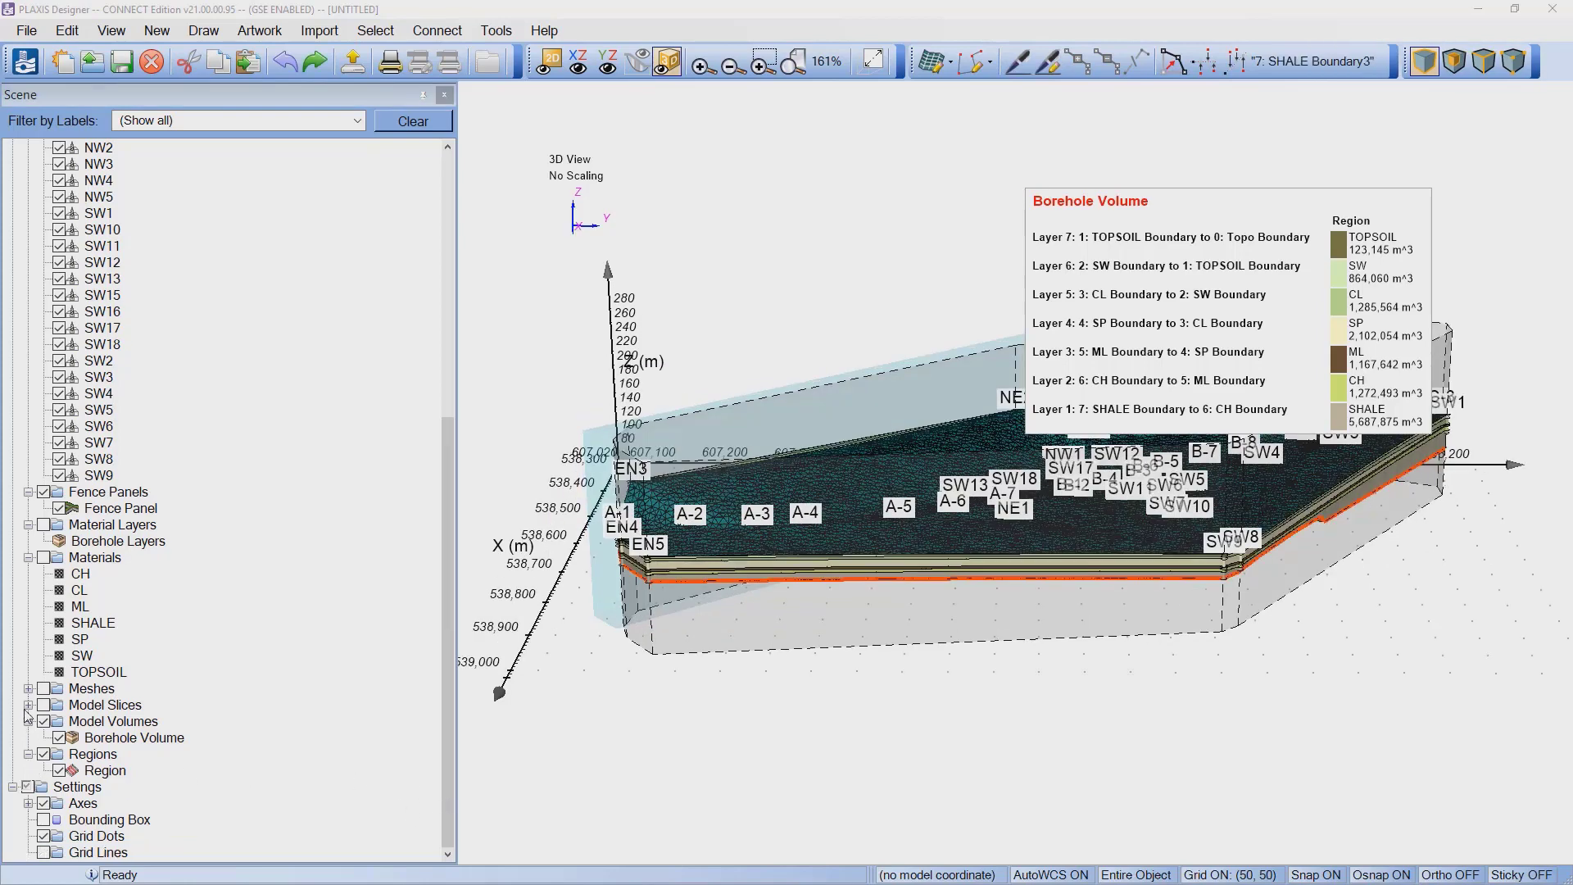
pyautogui.click(27, 692)
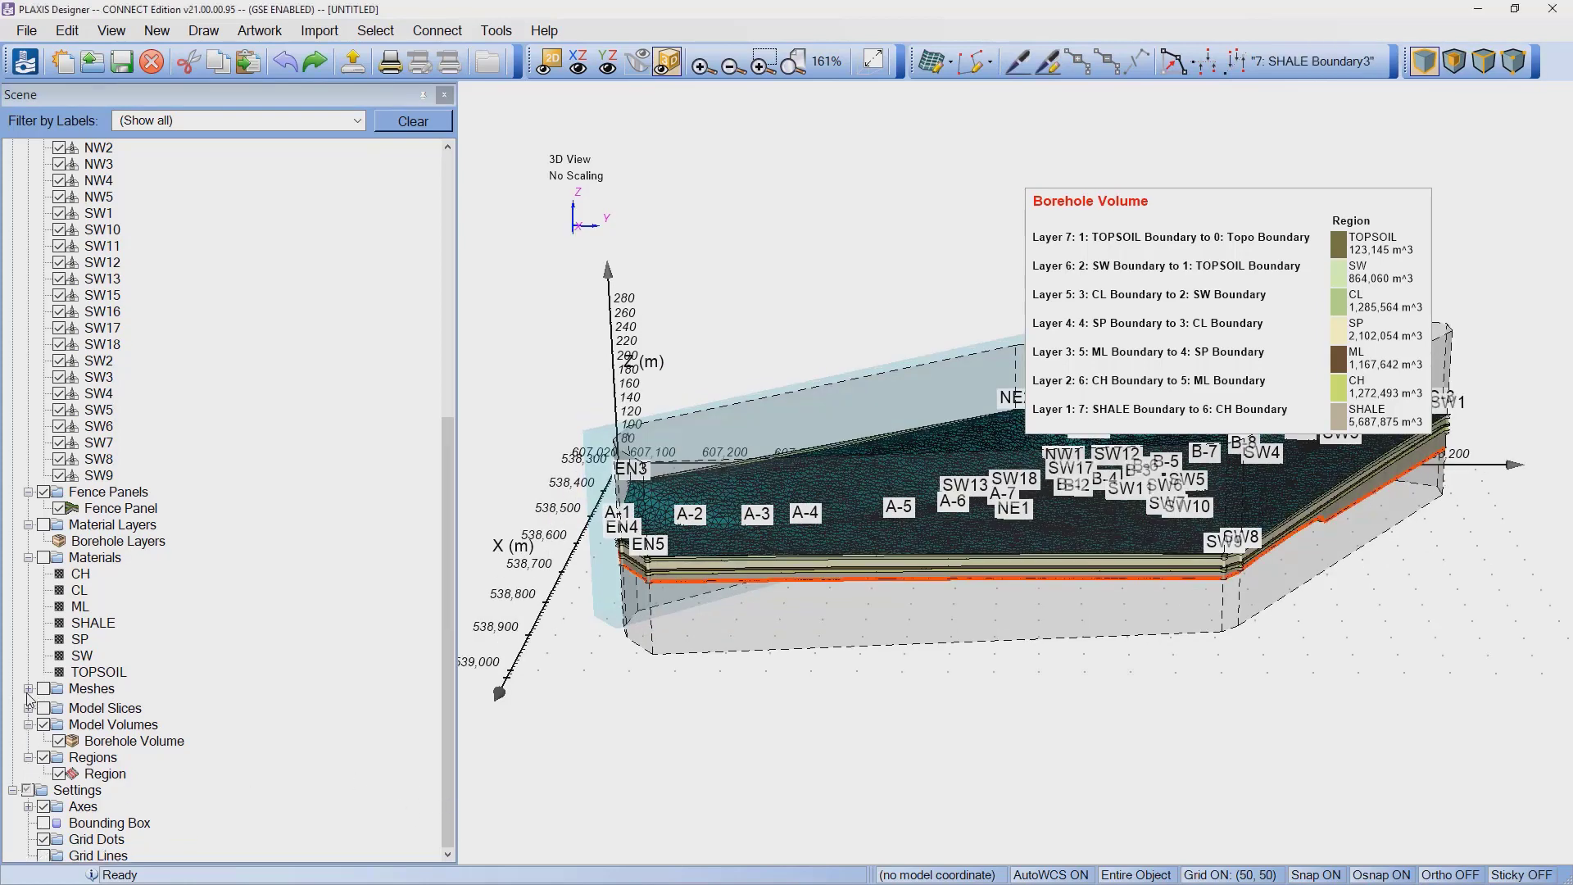
pyautogui.scroll(-2, 123, 610)
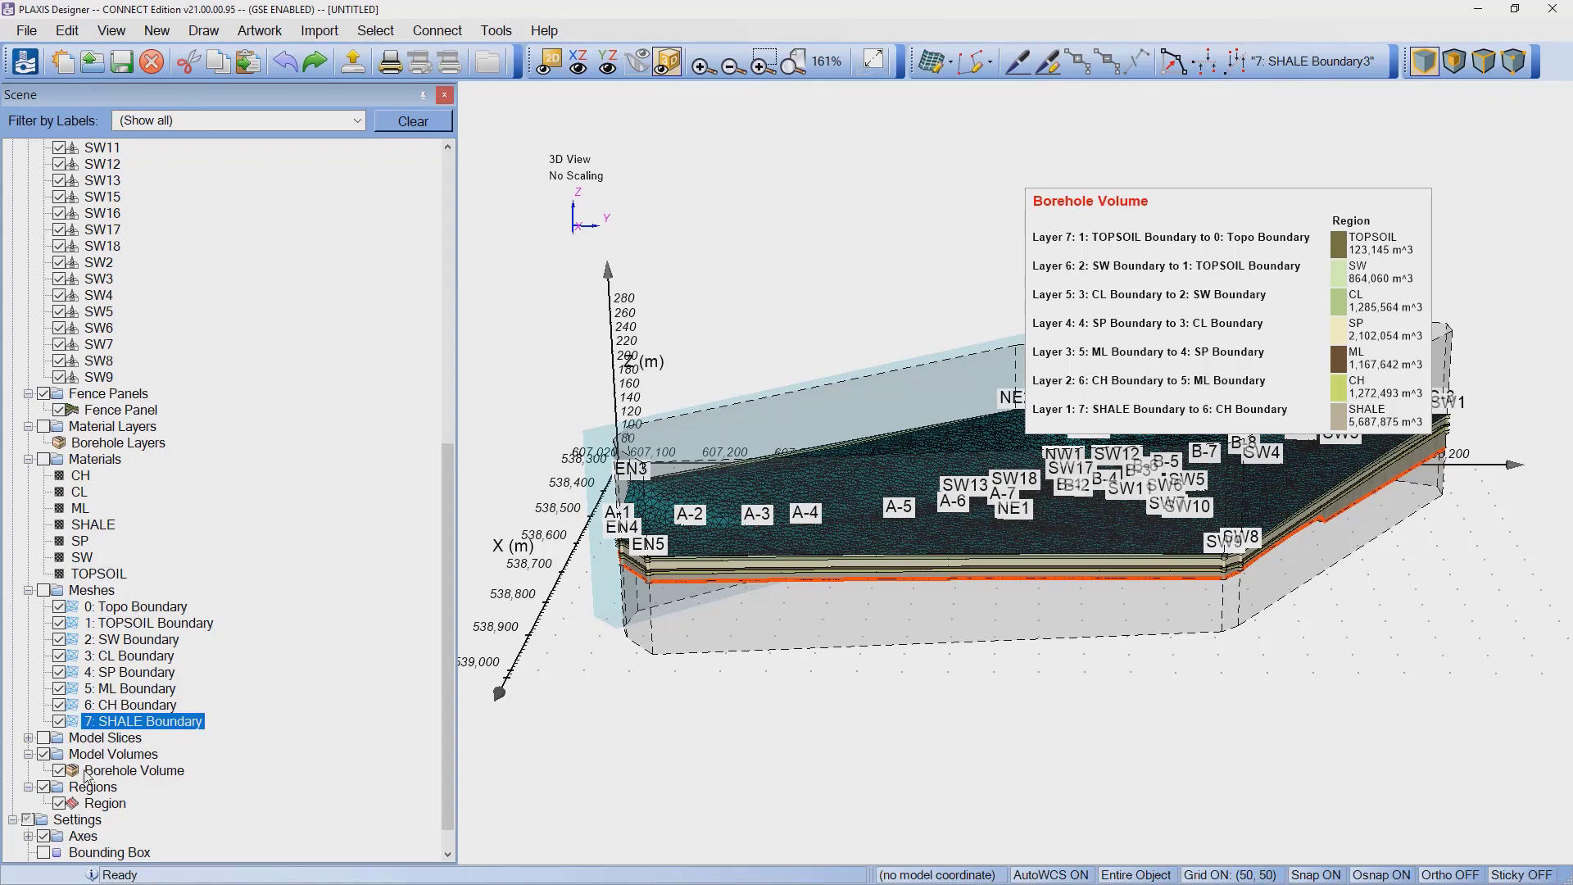
pyautogui.click(59, 771)
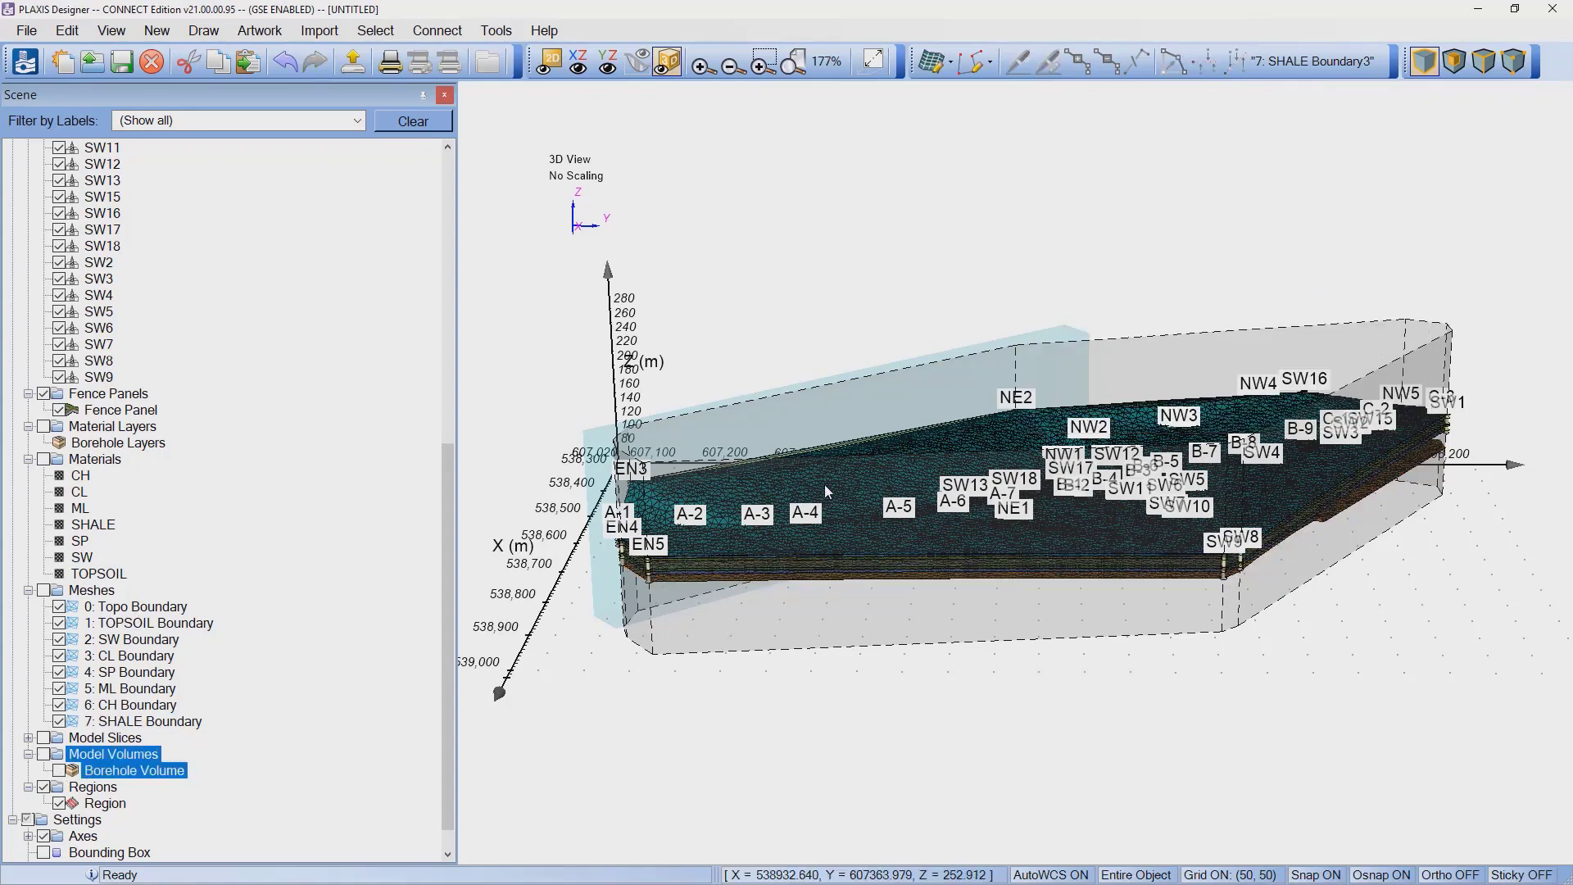
pyautogui.scroll(2, 825, 484)
pyautogui.scroll(1, 824, 484)
pyautogui.moveTo(824, 484)
pyautogui.mouseDown(button='middle')
pyautogui.moveTo(793, 434)
pyautogui.moveTo(755, 445)
pyautogui.moveTo(807, 493)
pyautogui.mouseUp(button='middle')
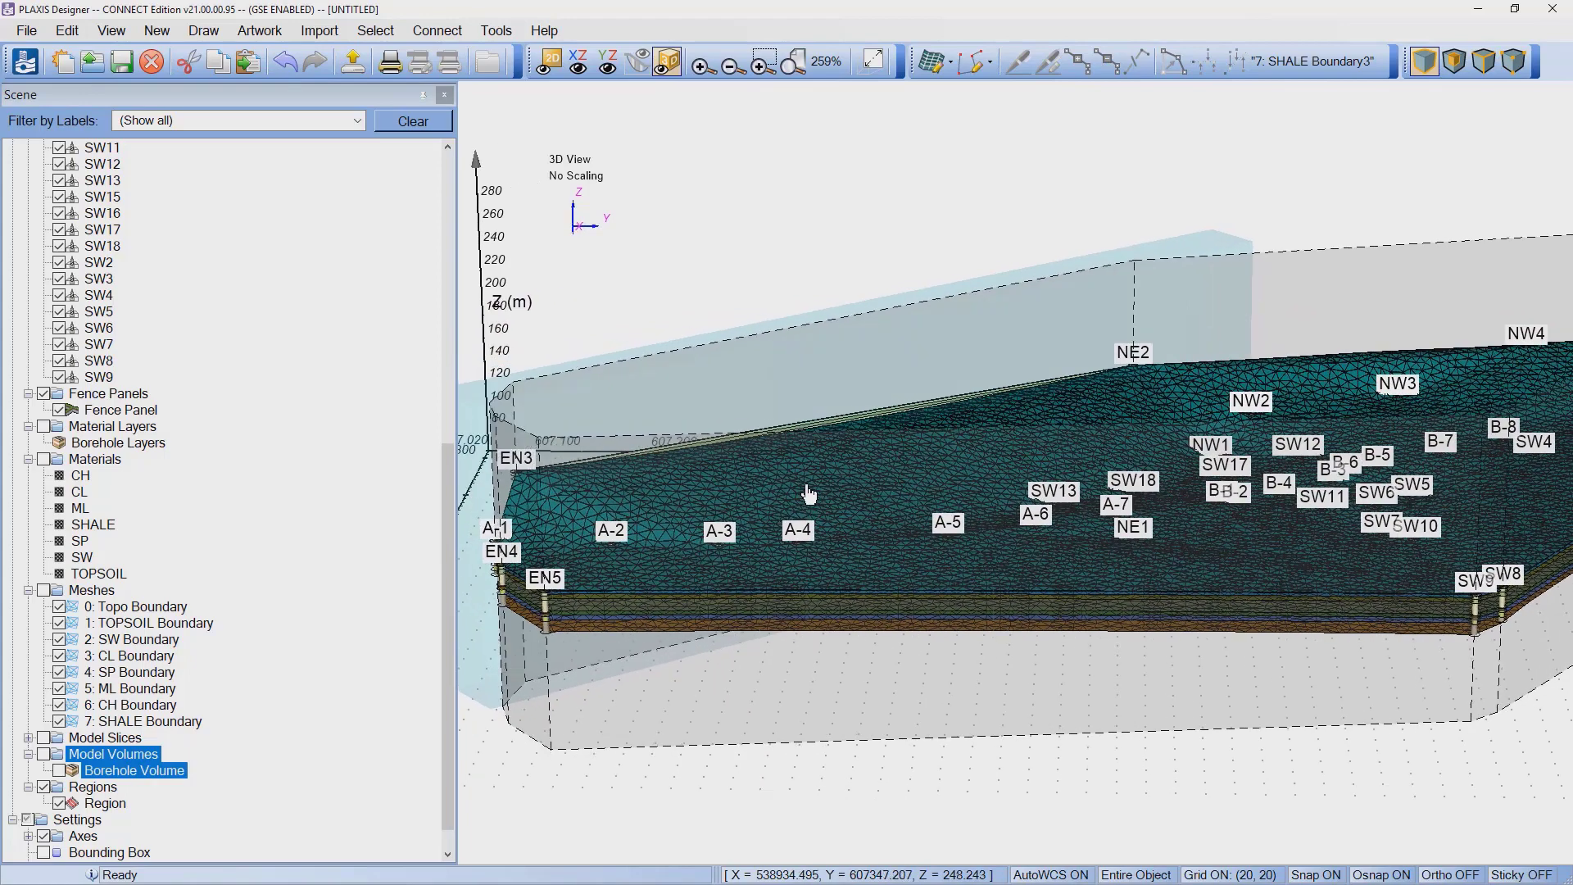
# Step: Add extensions to the 0: Topo Boundary surface with angle 0, length 100.886 and direction Down, and inspect the widened mesh
pyautogui.click(150, 608)
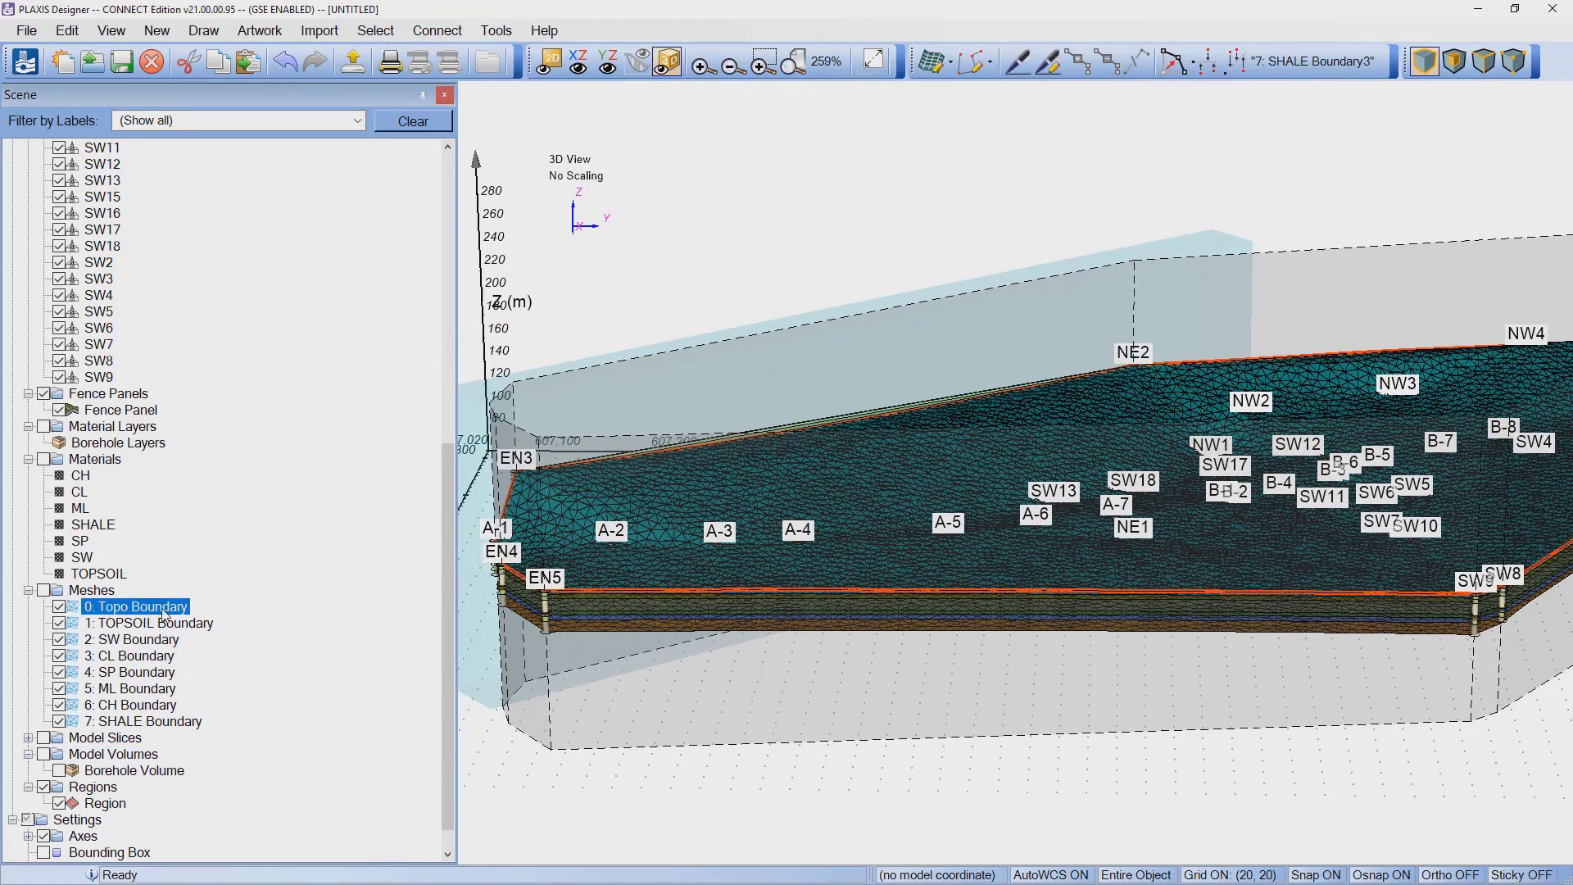
pyautogui.rightClick(165, 616)
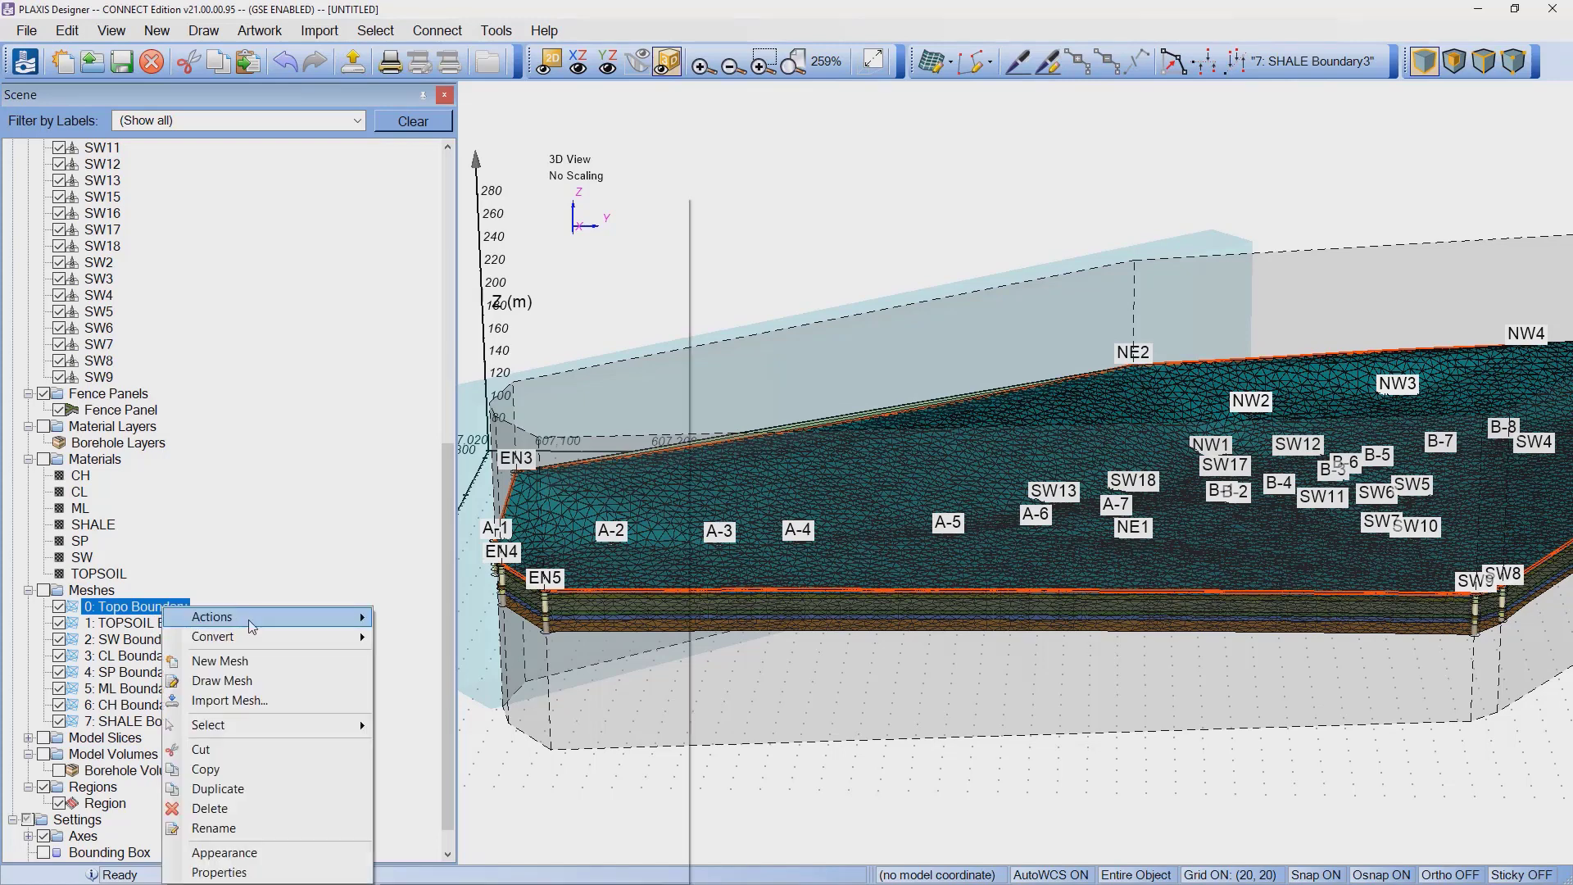
pyautogui.moveTo(254, 625)
pyautogui.click(508, 210)
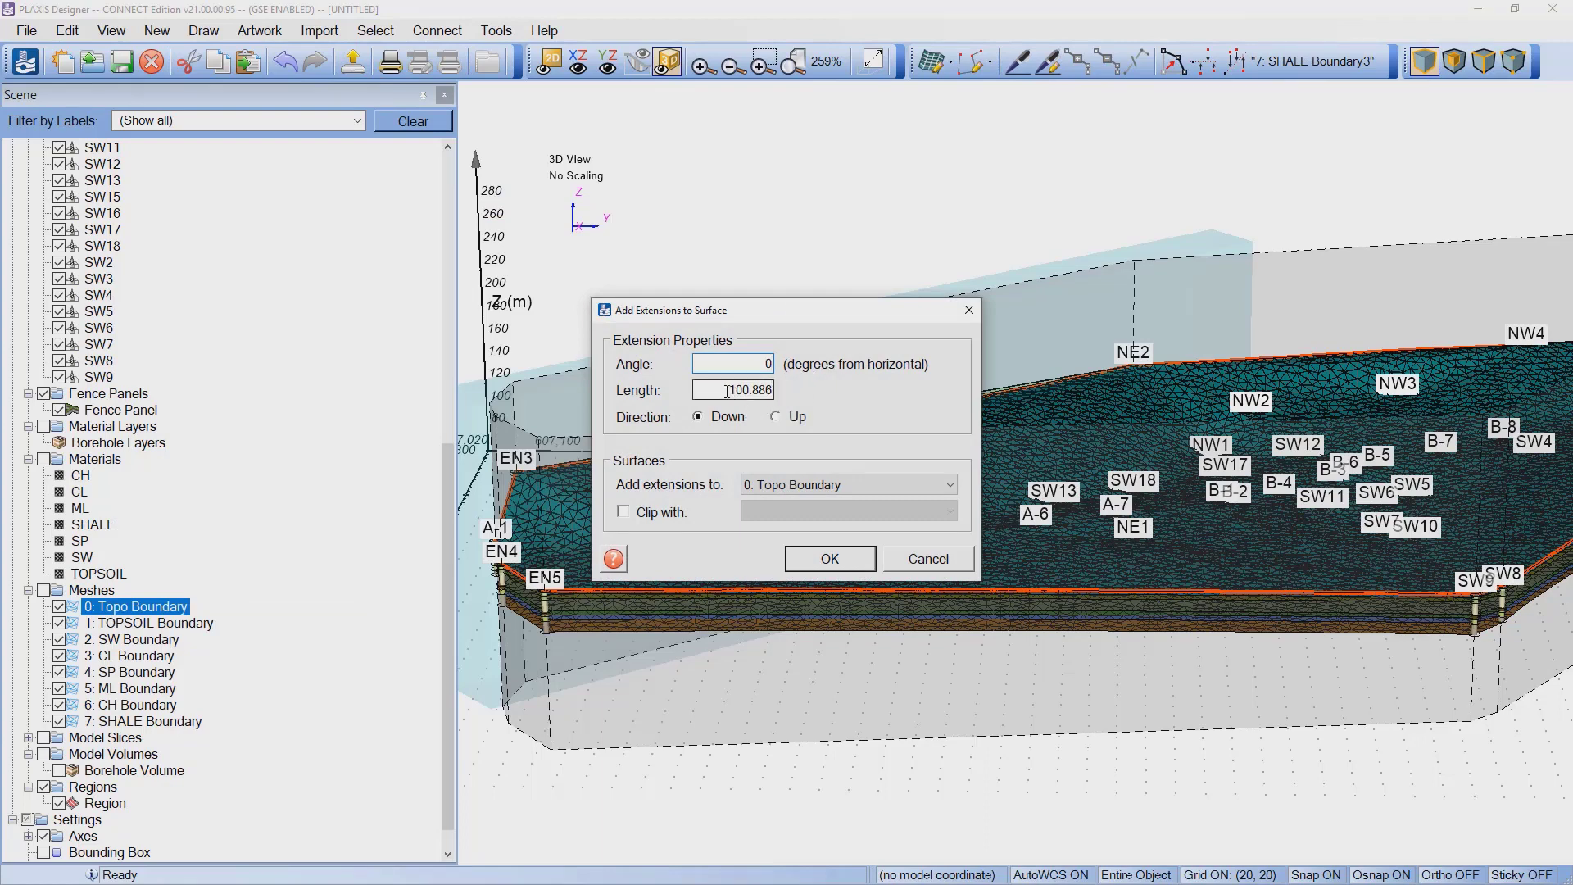
pyautogui.moveTo(727, 390); pyautogui.dragTo(780, 388)
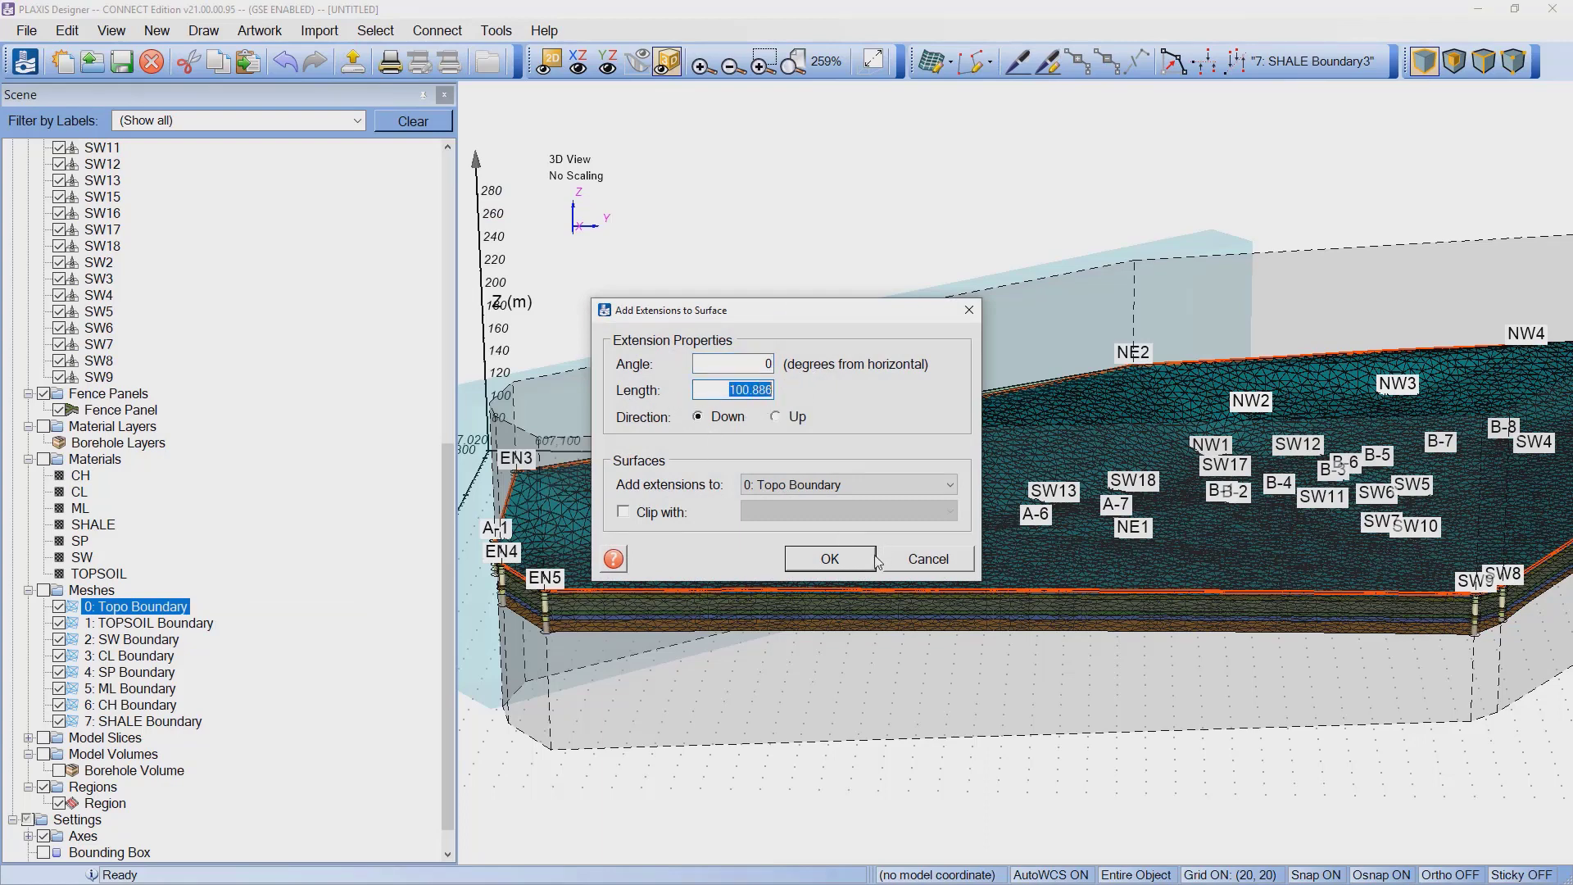
pyautogui.click(830, 558)
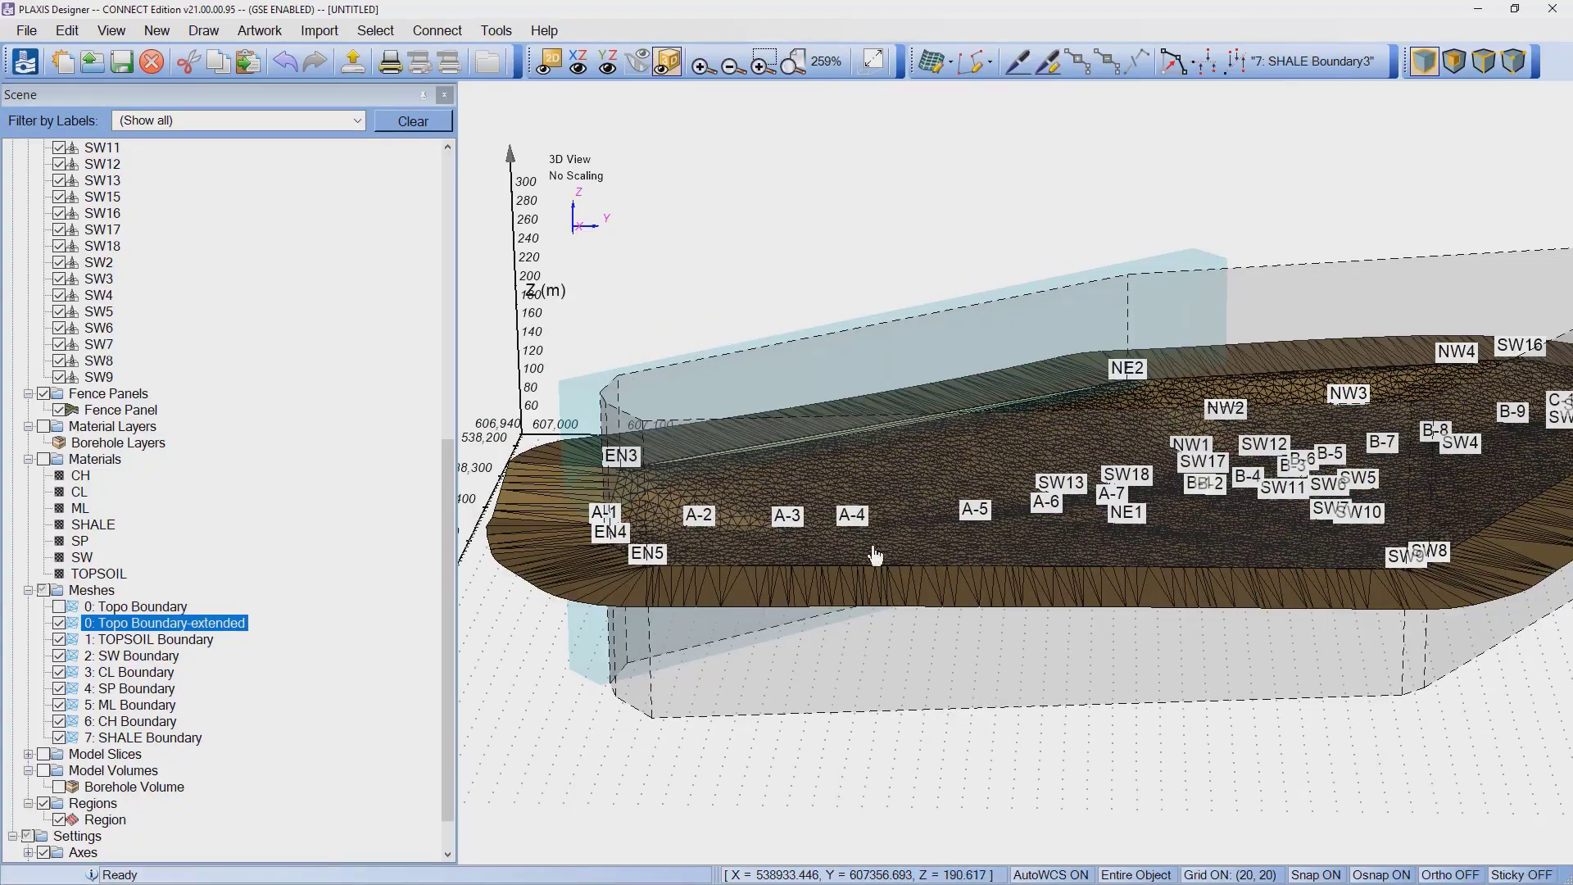
pyautogui.moveTo(845, 589); pyautogui.dragTo(847, 713, button='middle')
pyautogui.moveTo(1003, 366); pyautogui.dragTo(1006, 397, button='middle')
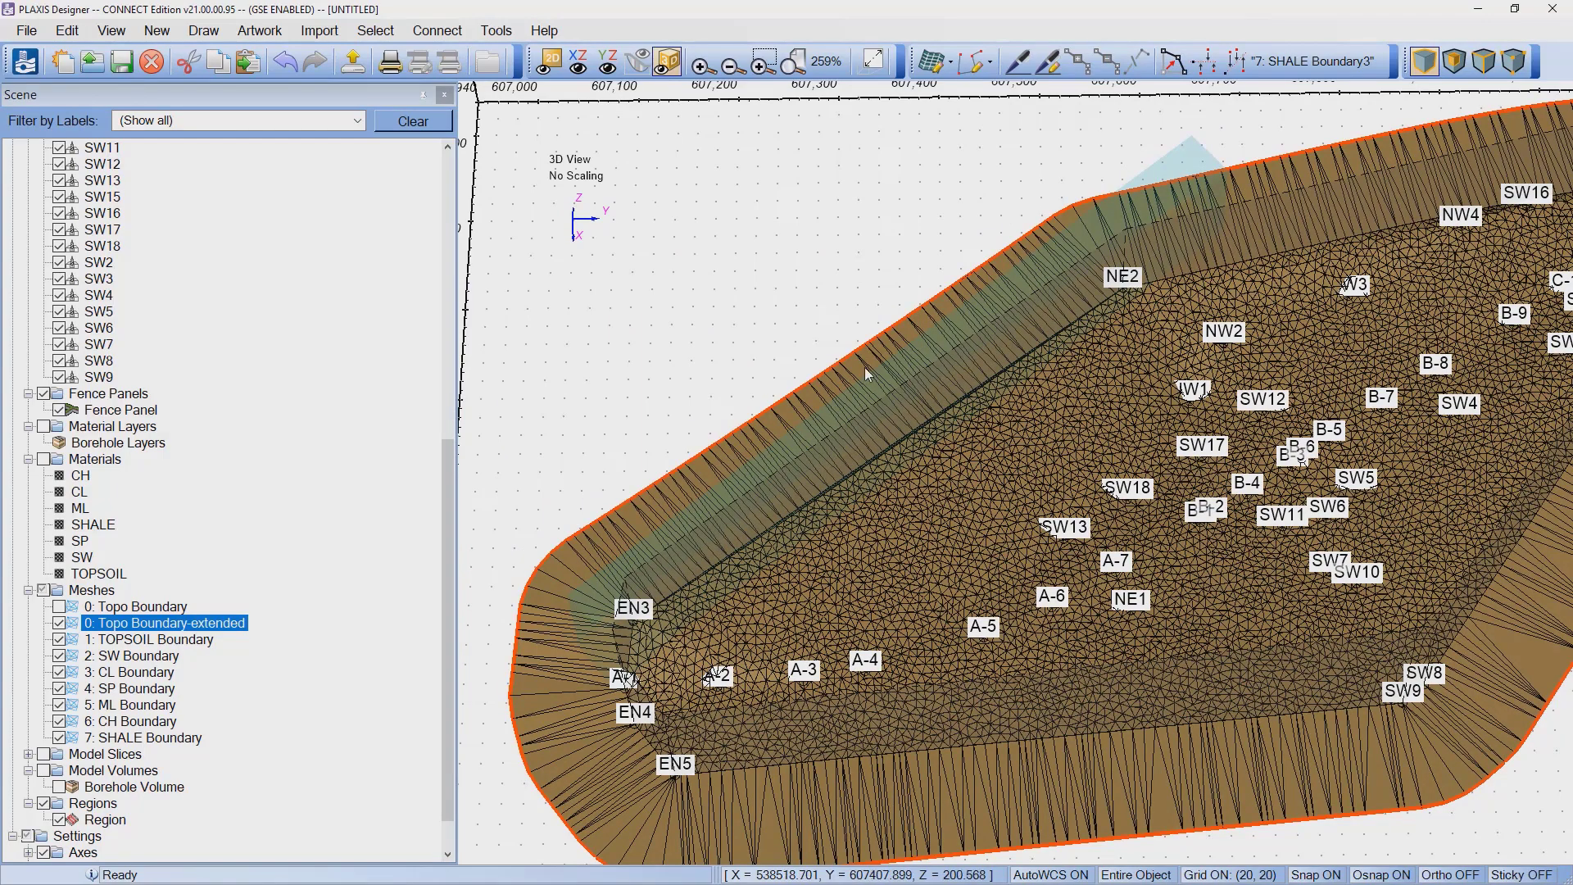
pyautogui.moveTo(1009, 441); pyautogui.dragTo(1016, 347, button='middle')
pyautogui.scroll(3, 1102, 501)
pyautogui.scroll(-3, 984, 525)
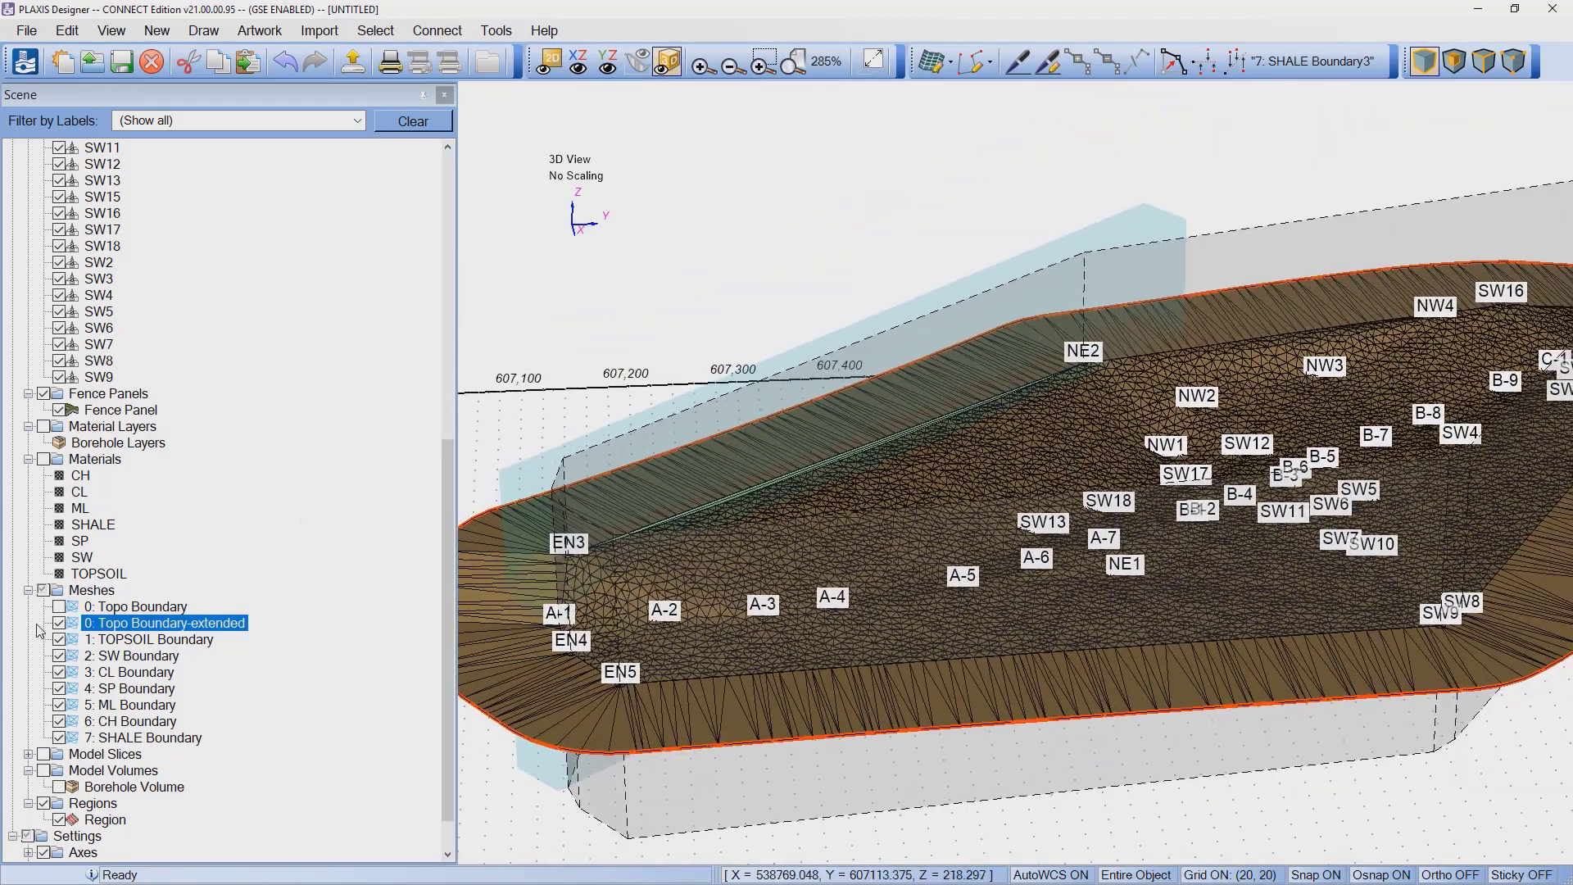
pyautogui.click(27, 591)
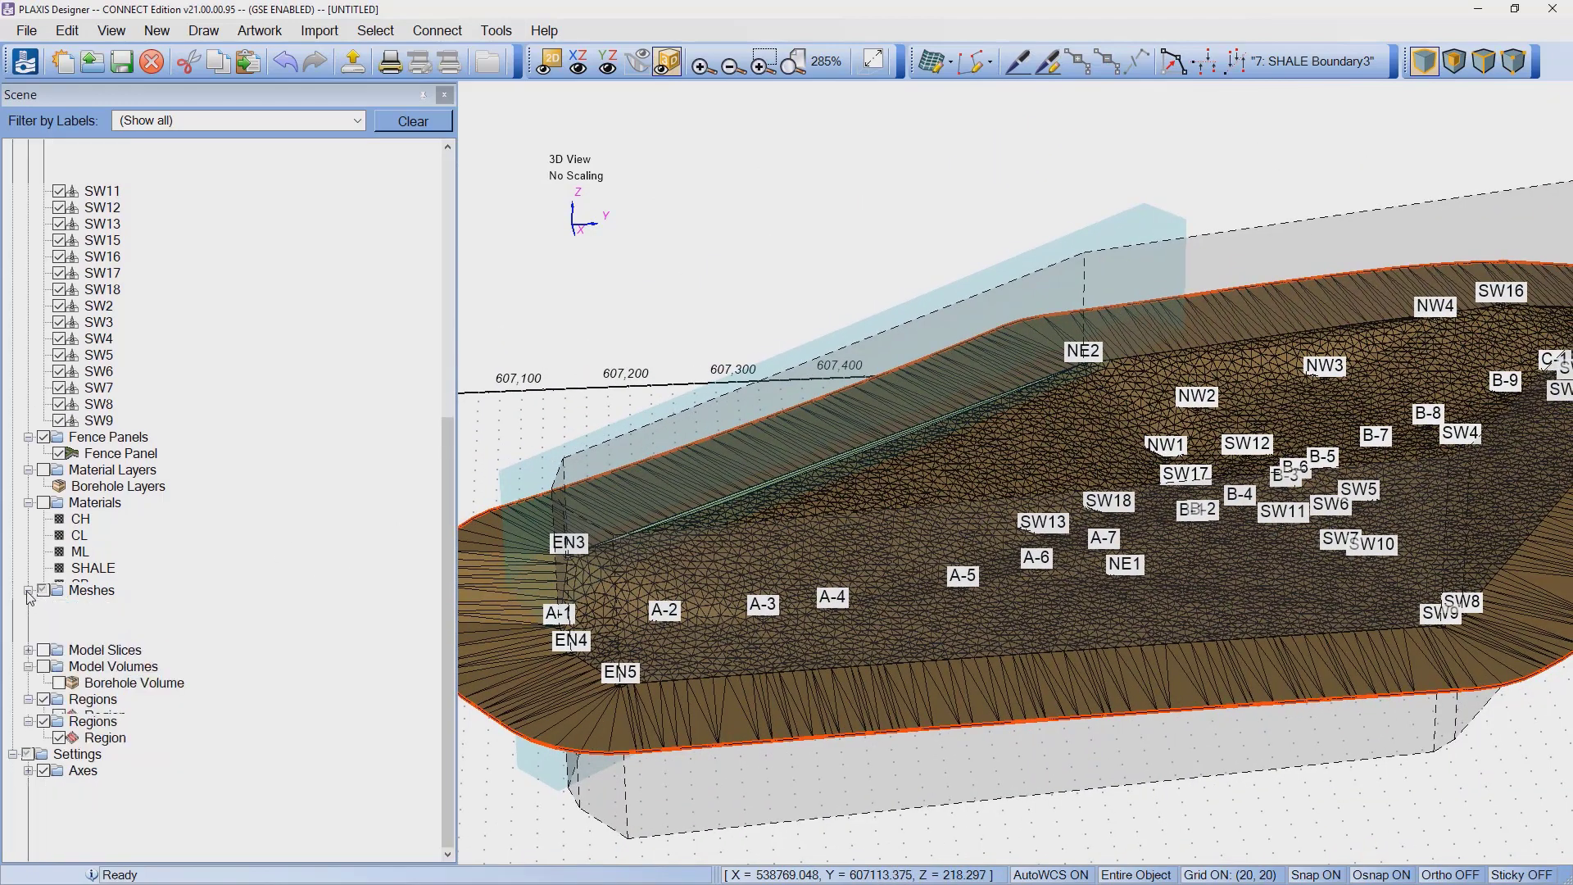
# Step: Set up a piezometer import from the Piezometric ID CSV file with 0: Topo Boundary as the ground surface
pyautogui.click(317, 31)
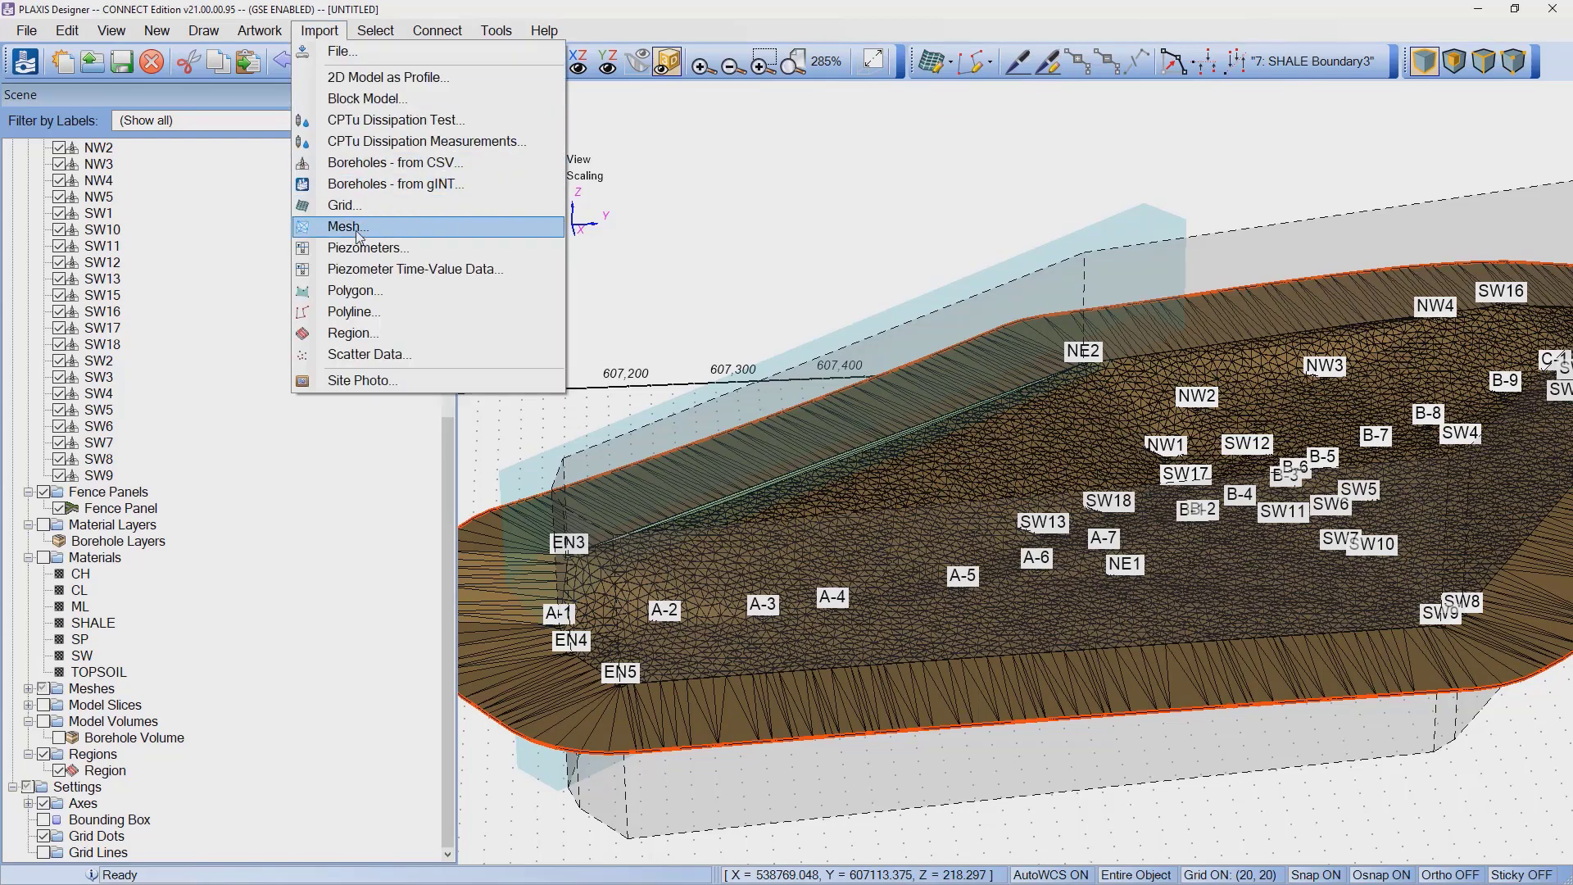
pyautogui.click(368, 247)
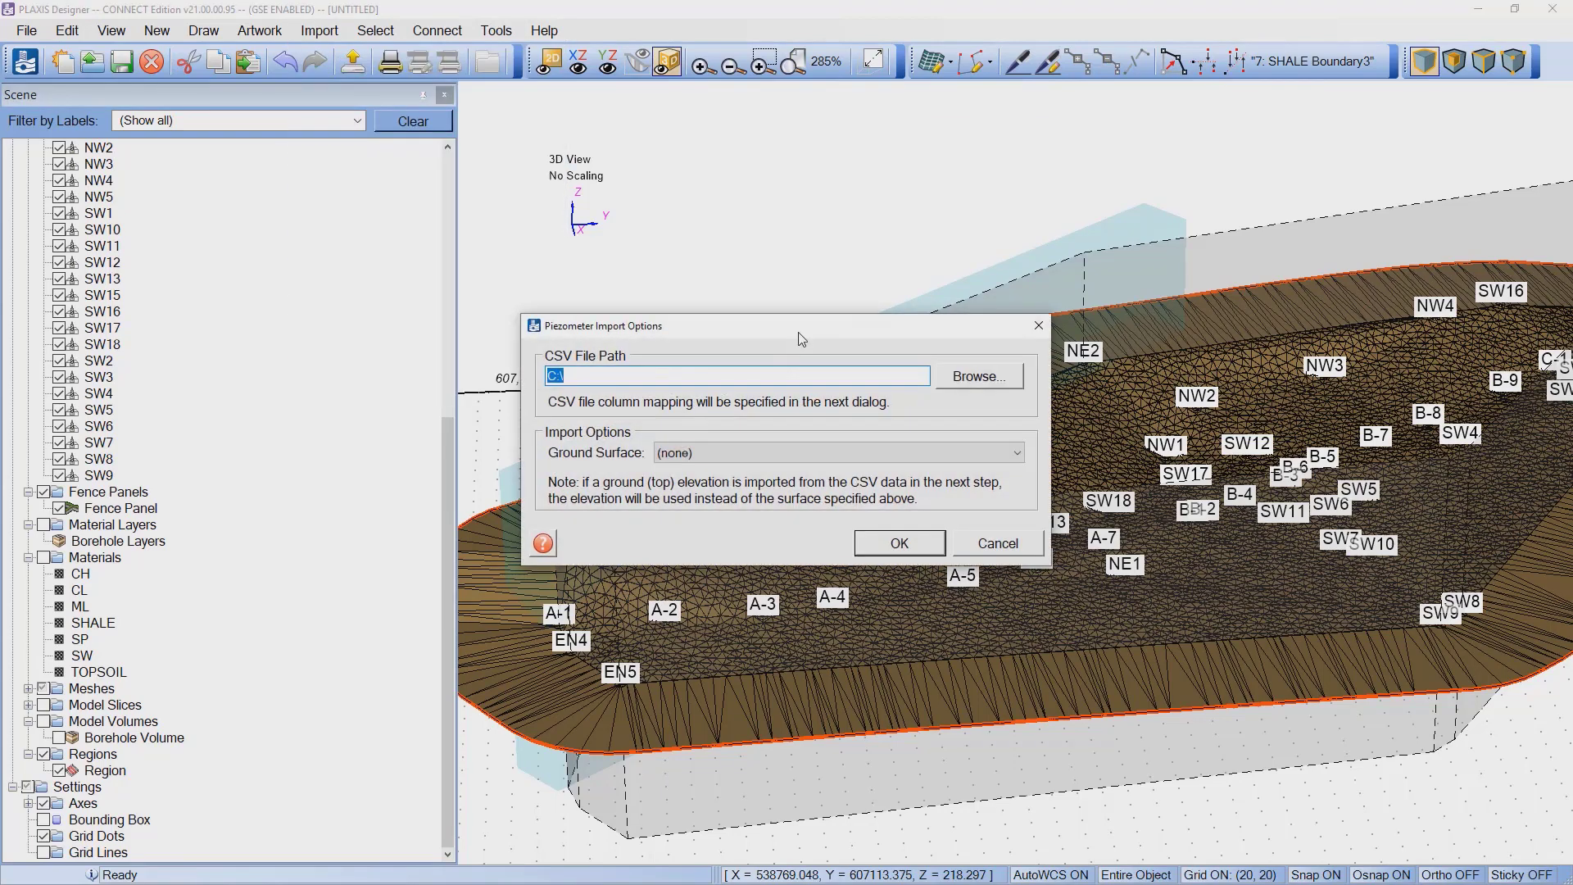
pyautogui.moveTo(808, 338); pyautogui.dragTo(638, 334)
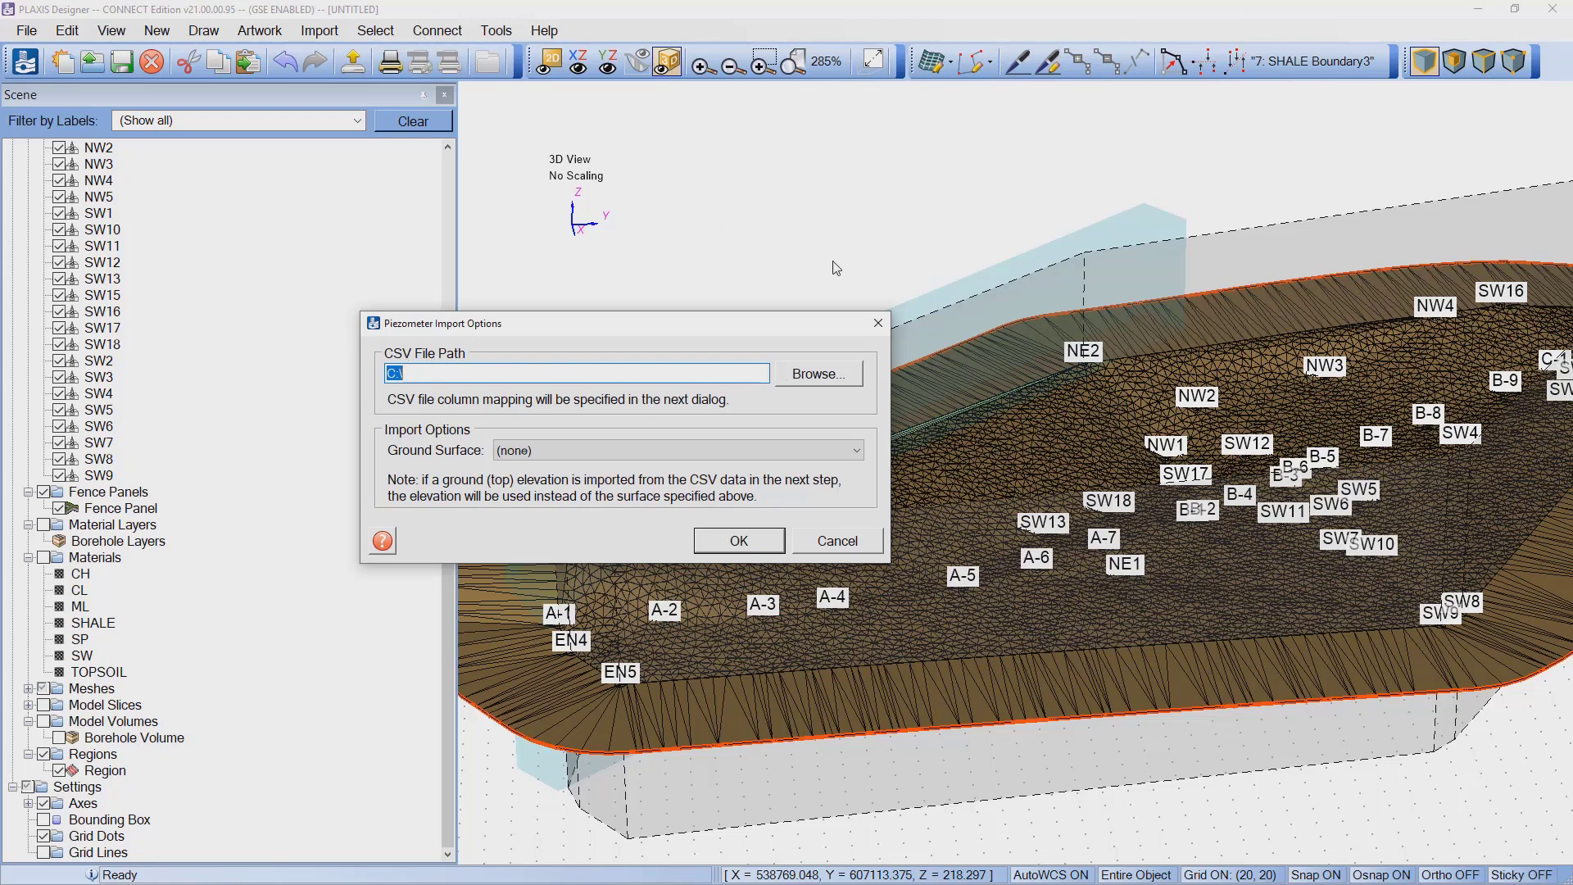
pyautogui.click(814, 383)
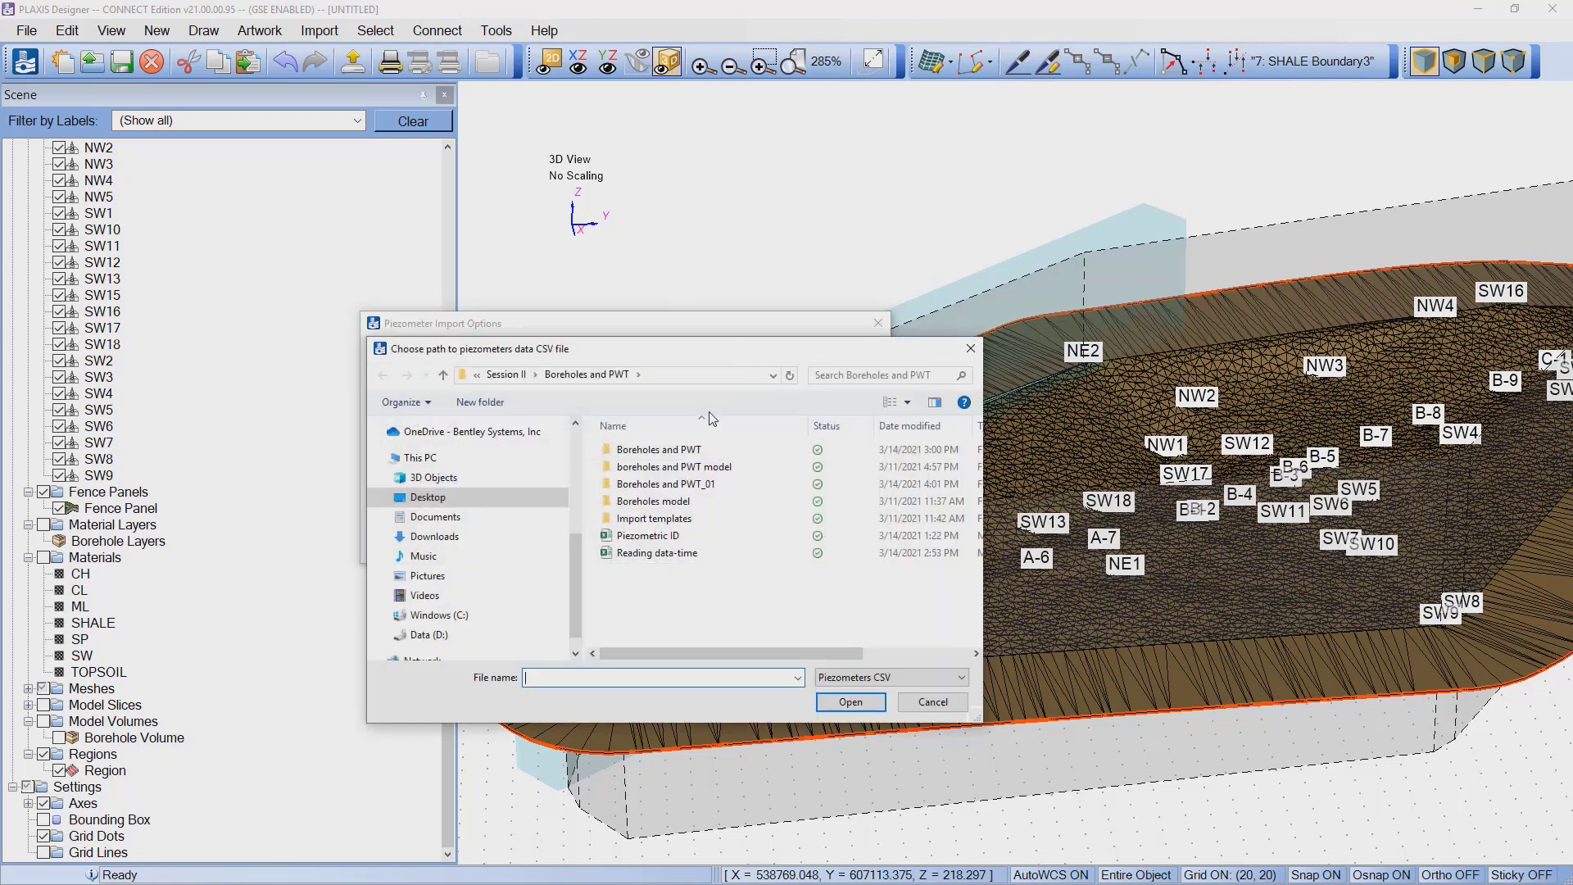
pyautogui.doubleClick(662, 536)
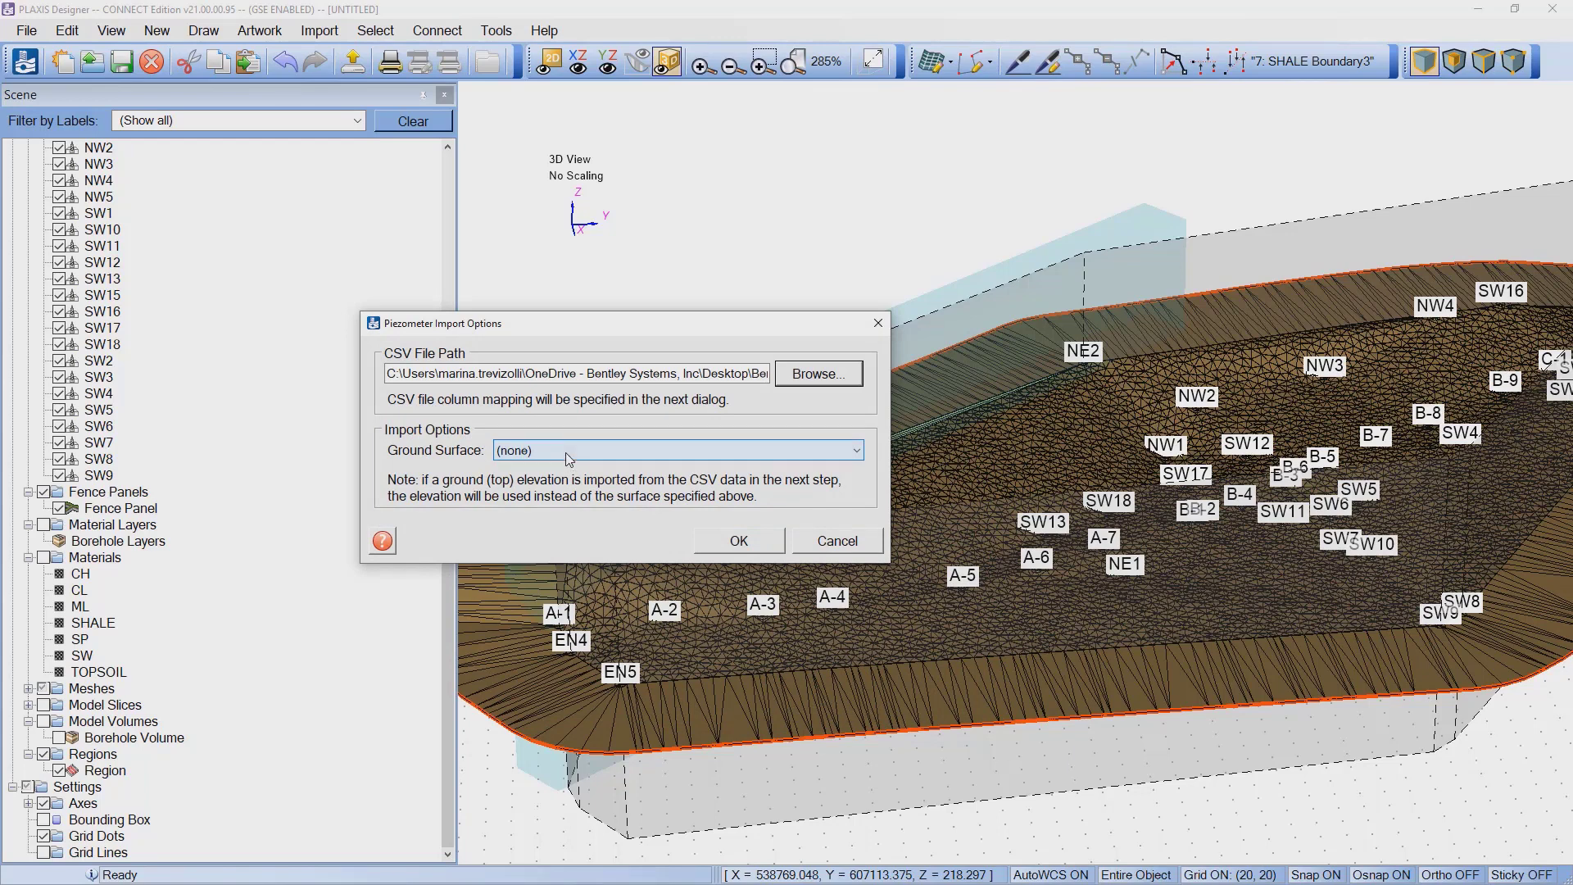
pyautogui.click(618, 449)
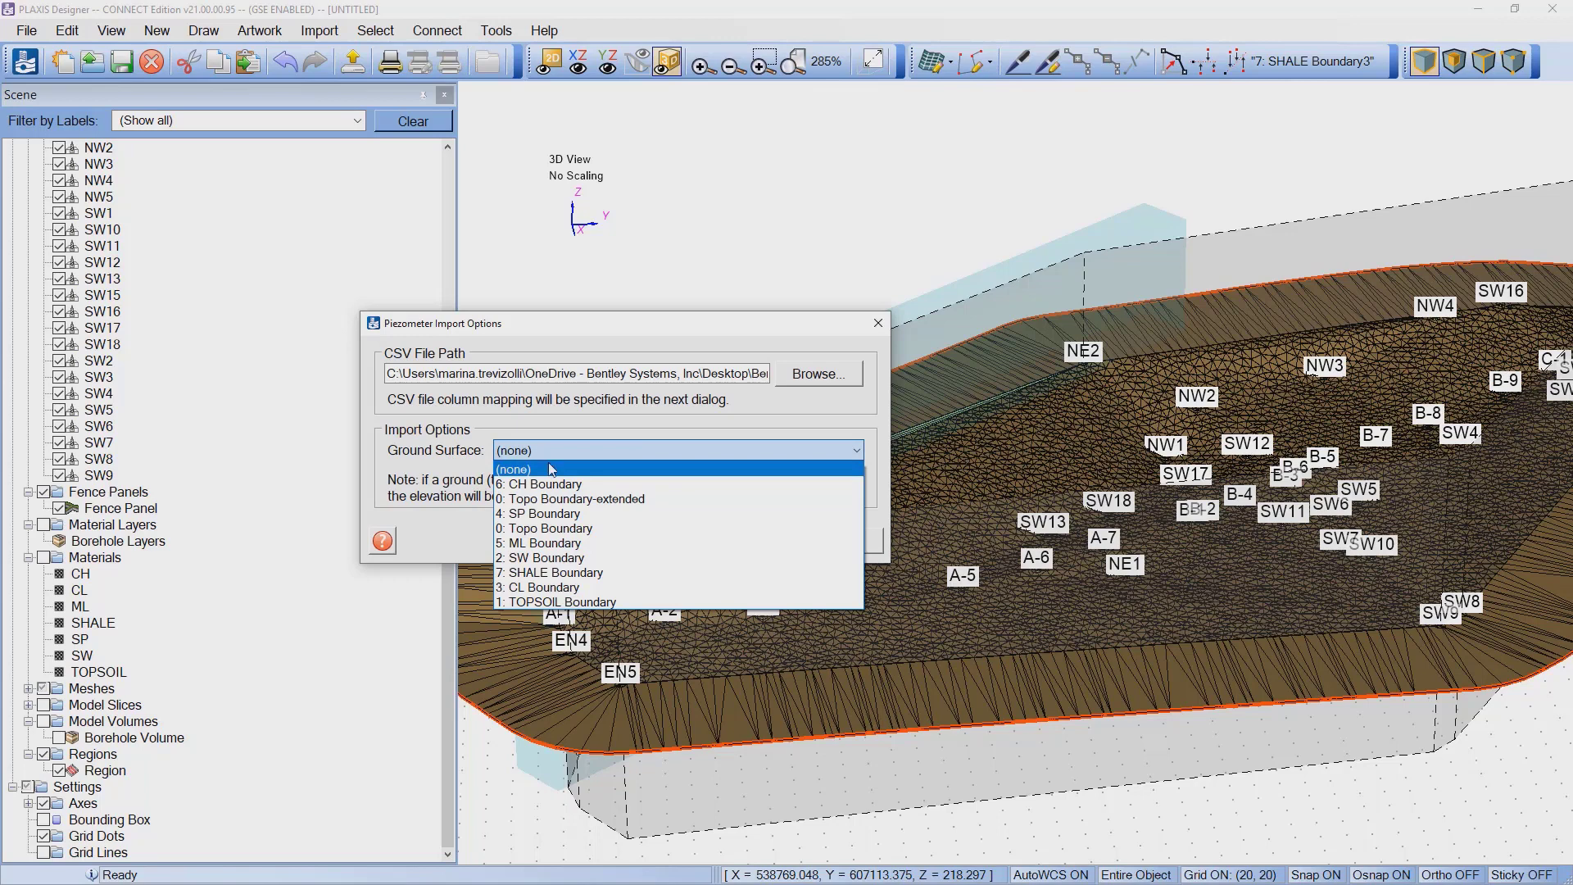
pyautogui.click(566, 528)
pyautogui.click(718, 547)
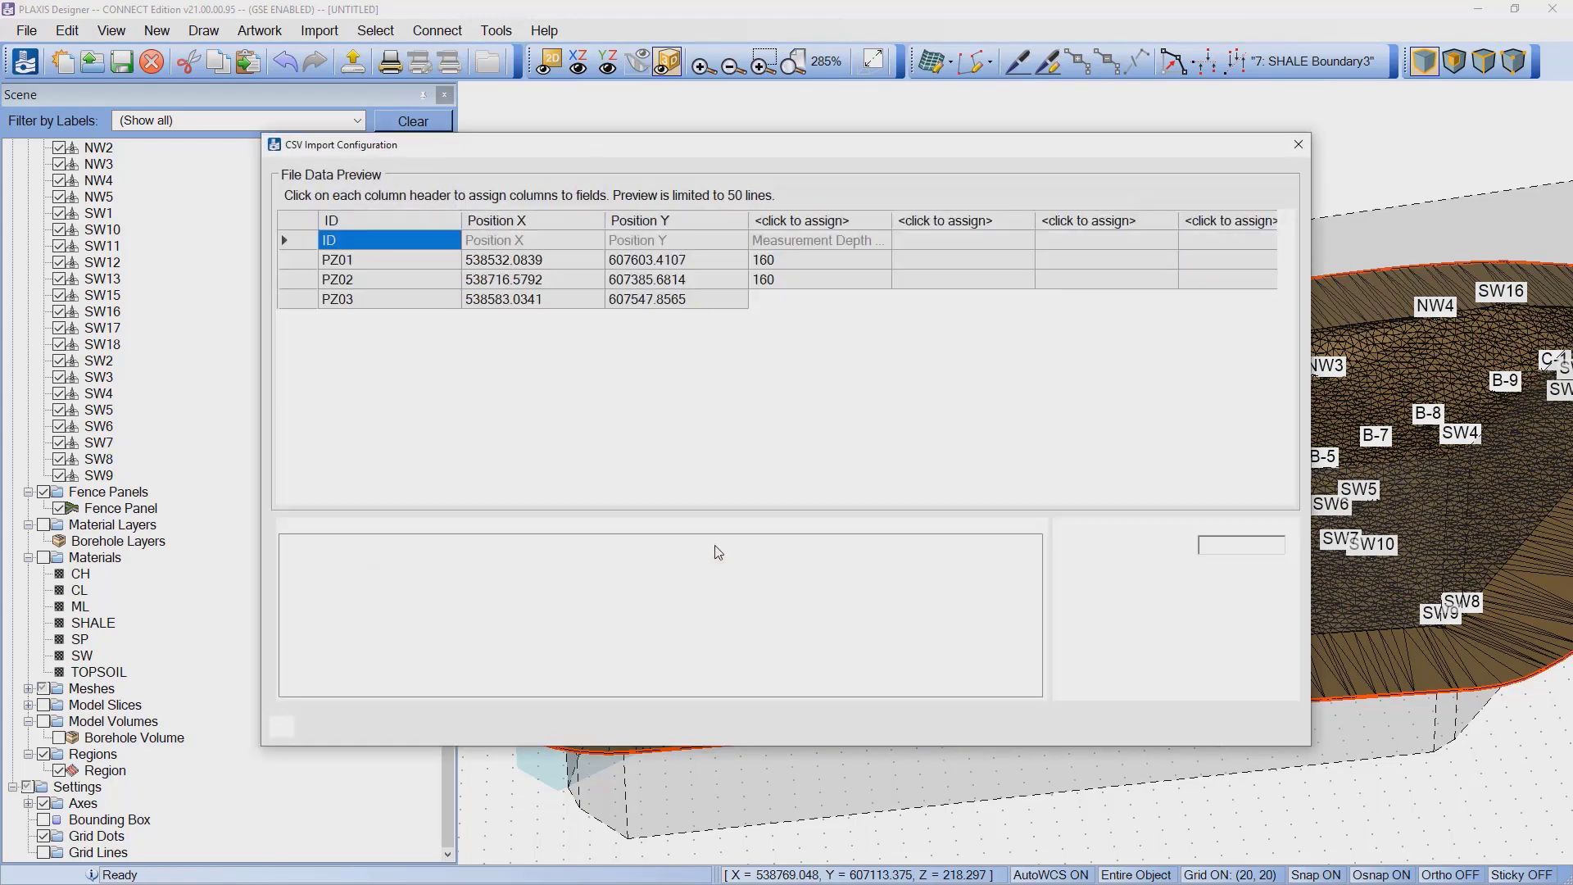
# Step: Assign the fourth CSV column to Measurement Depth, complete the piezometer import and clear the selection
pyautogui.click(813, 221)
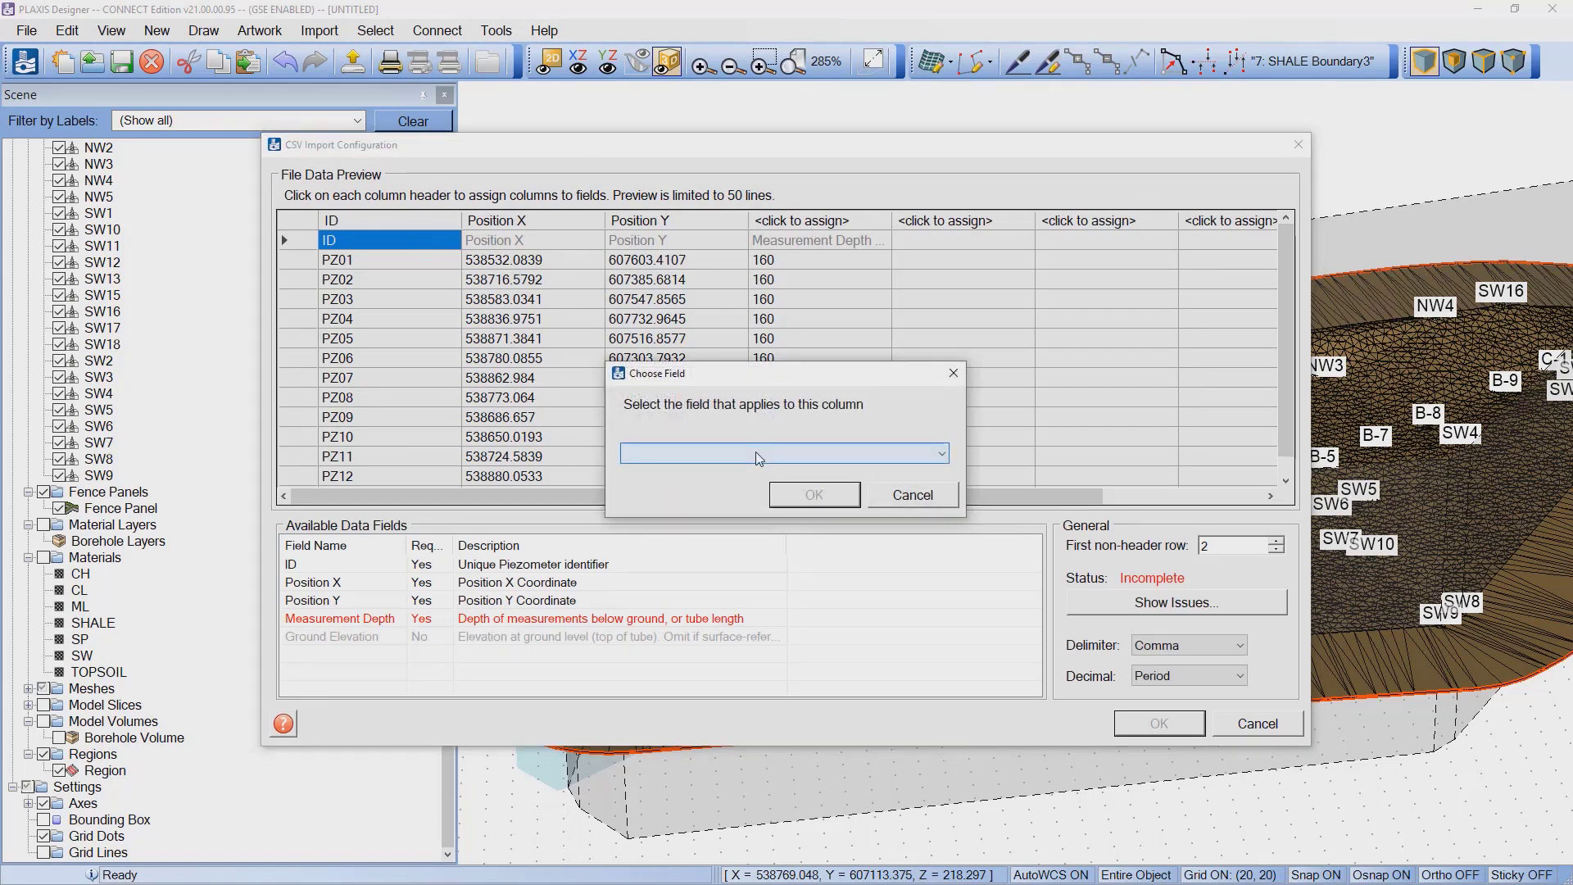
pyautogui.click(755, 452)
pyautogui.click(720, 532)
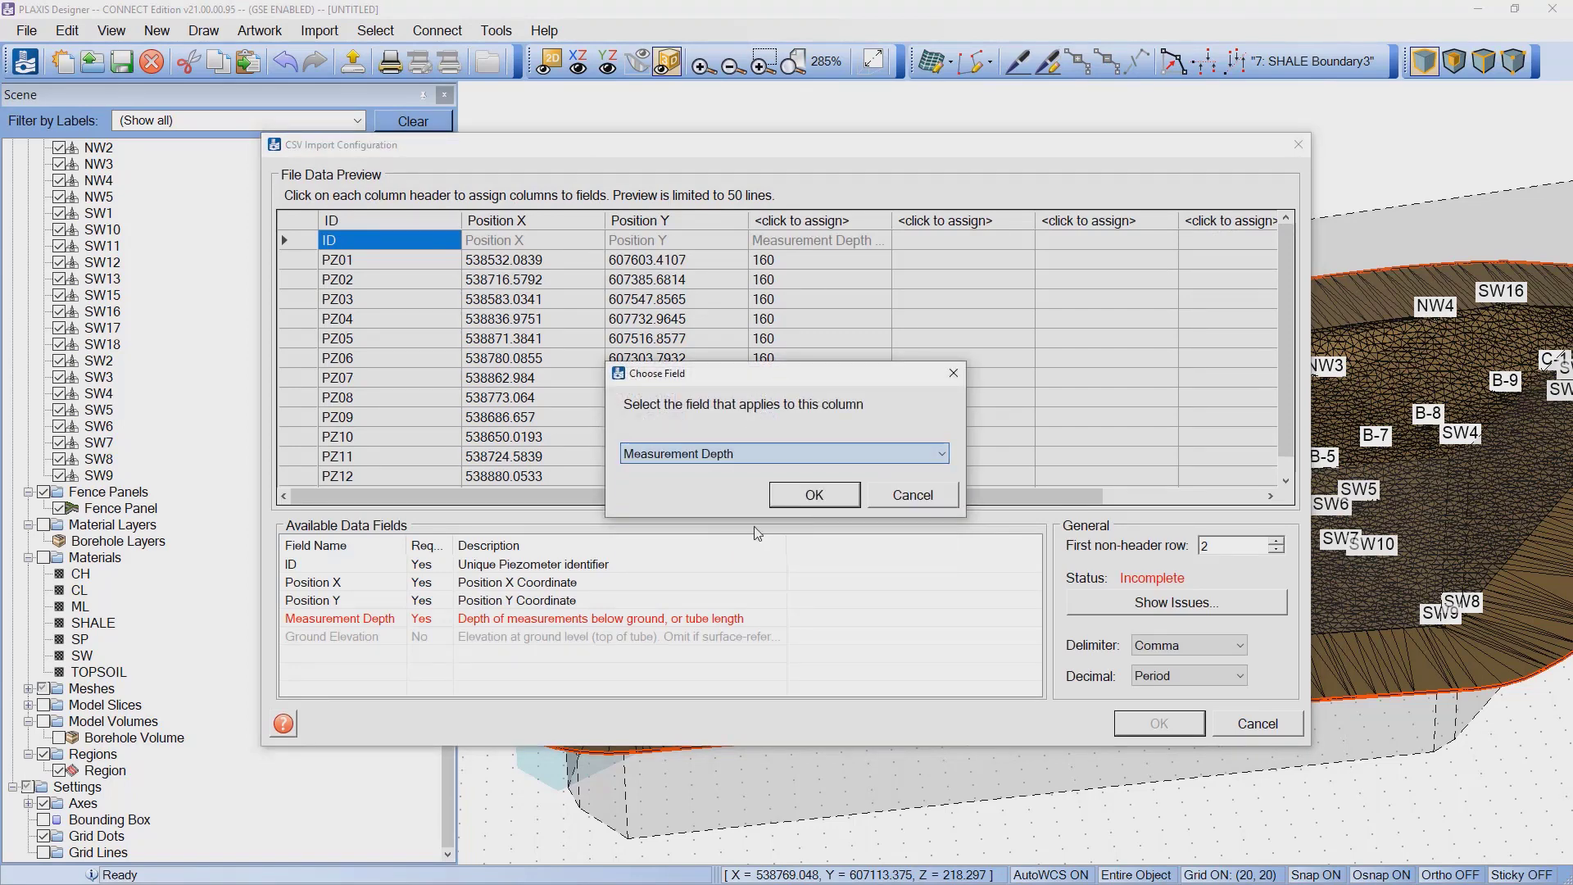
pyautogui.click(826, 498)
pyautogui.click(1158, 724)
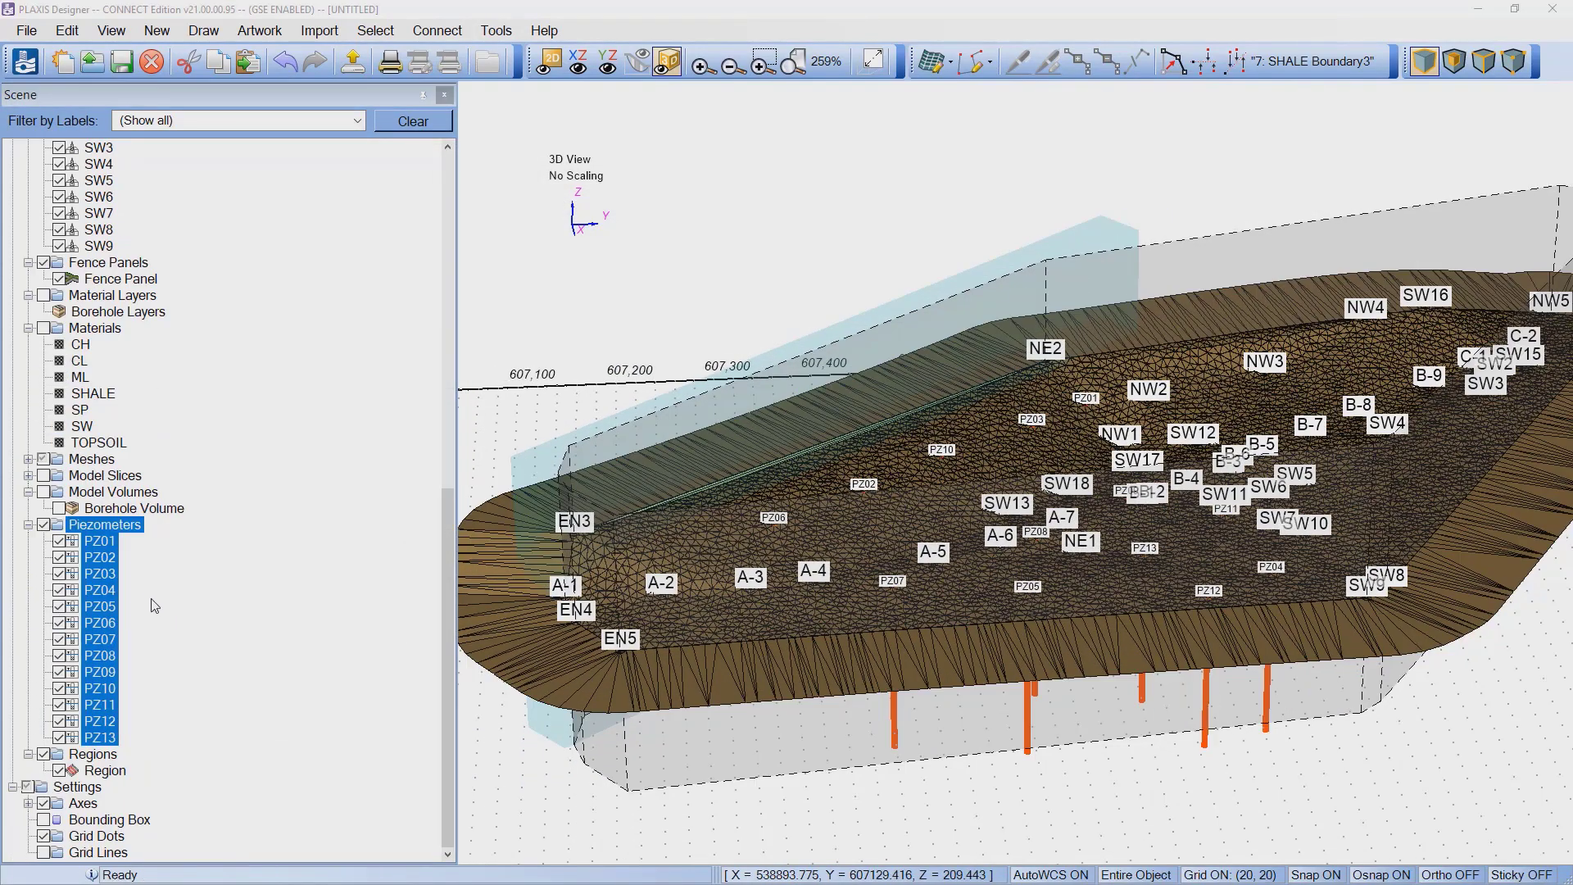
pyautogui.click(153, 649)
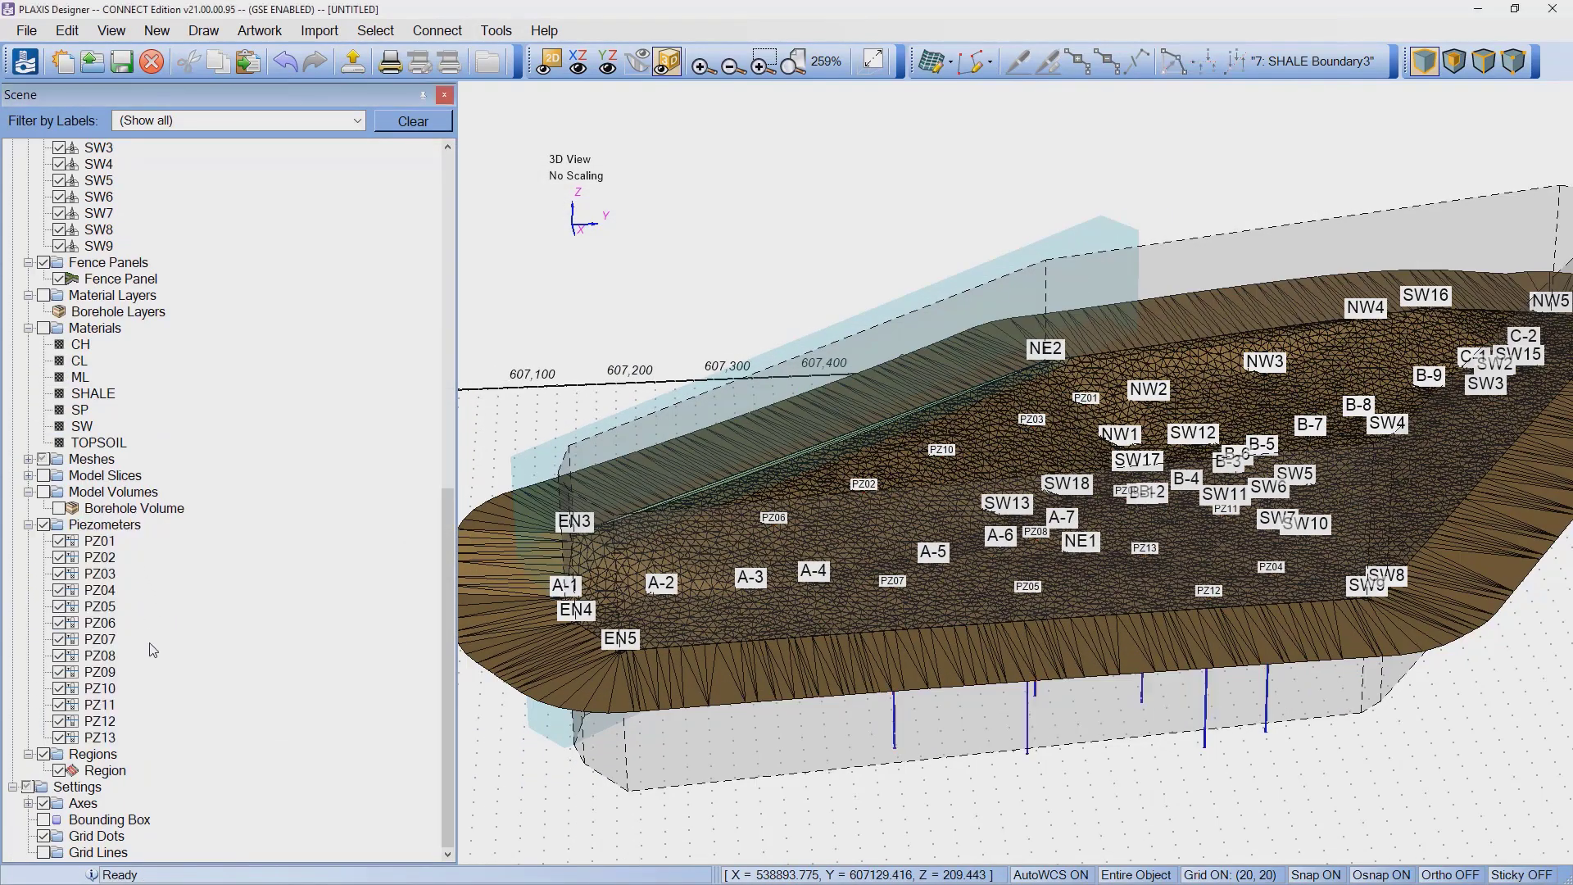
# Step: Set up a piezometer time-value data import from the Reading data-time CSV file
pyautogui.click(321, 33)
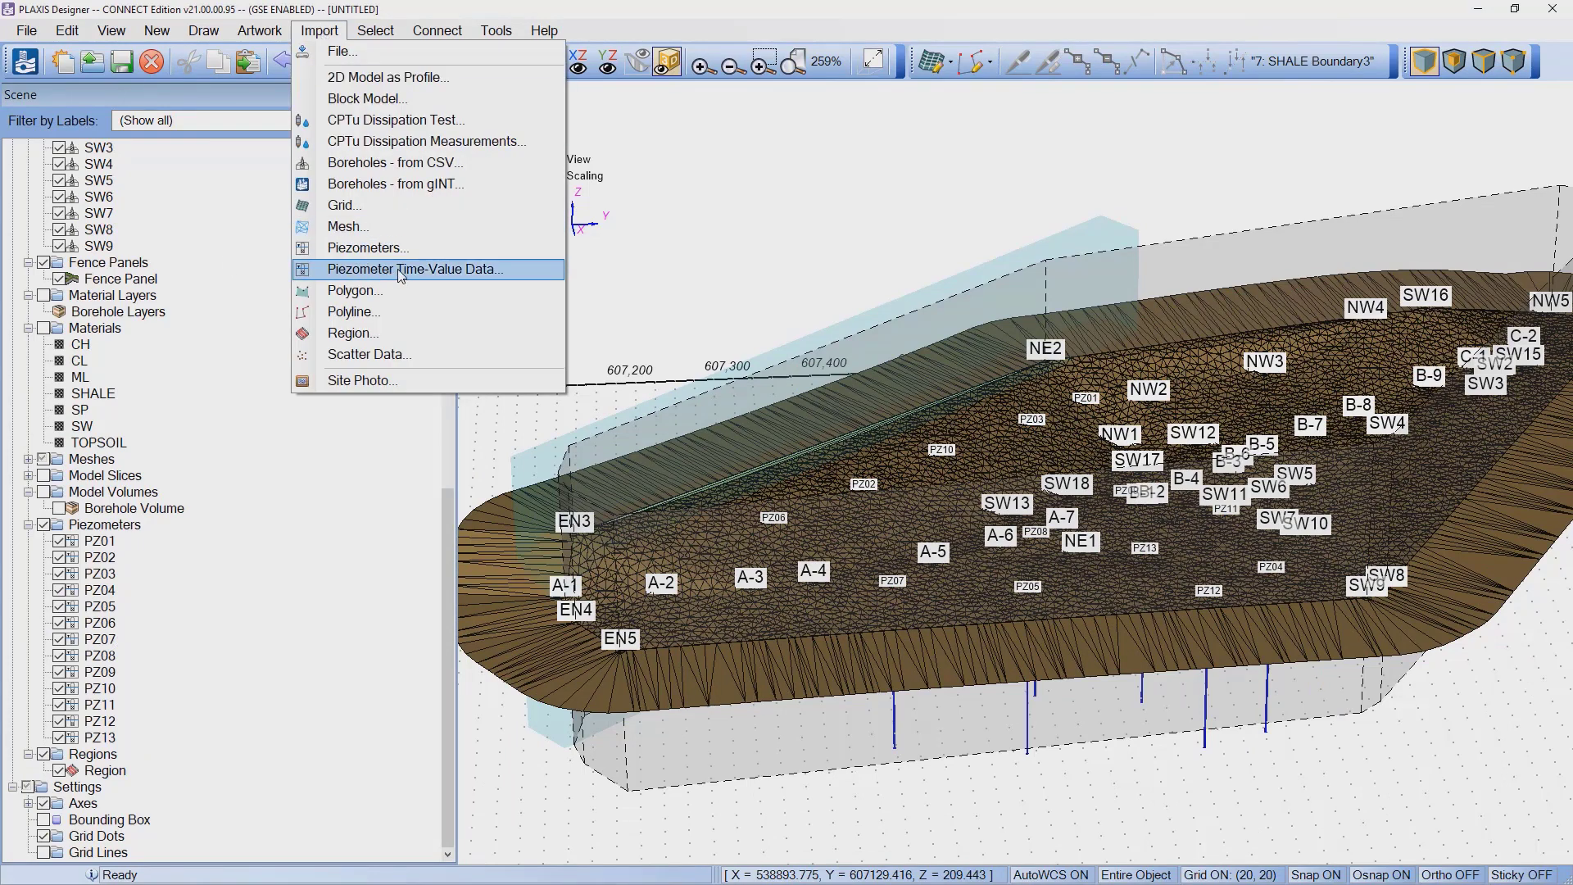
pyautogui.click(445, 271)
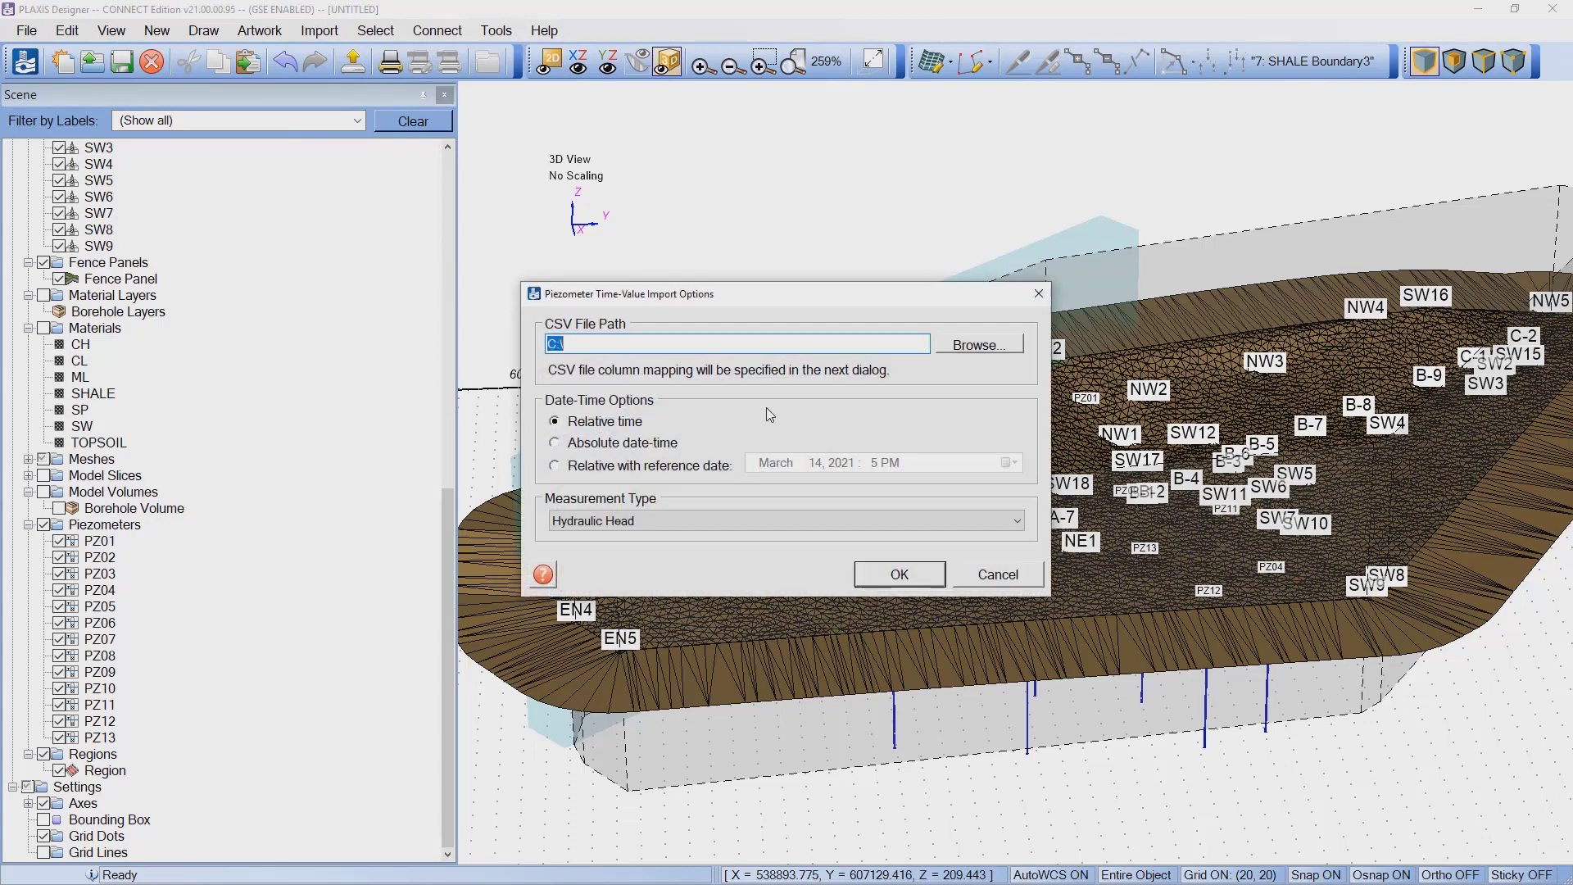
pyautogui.click(996, 348)
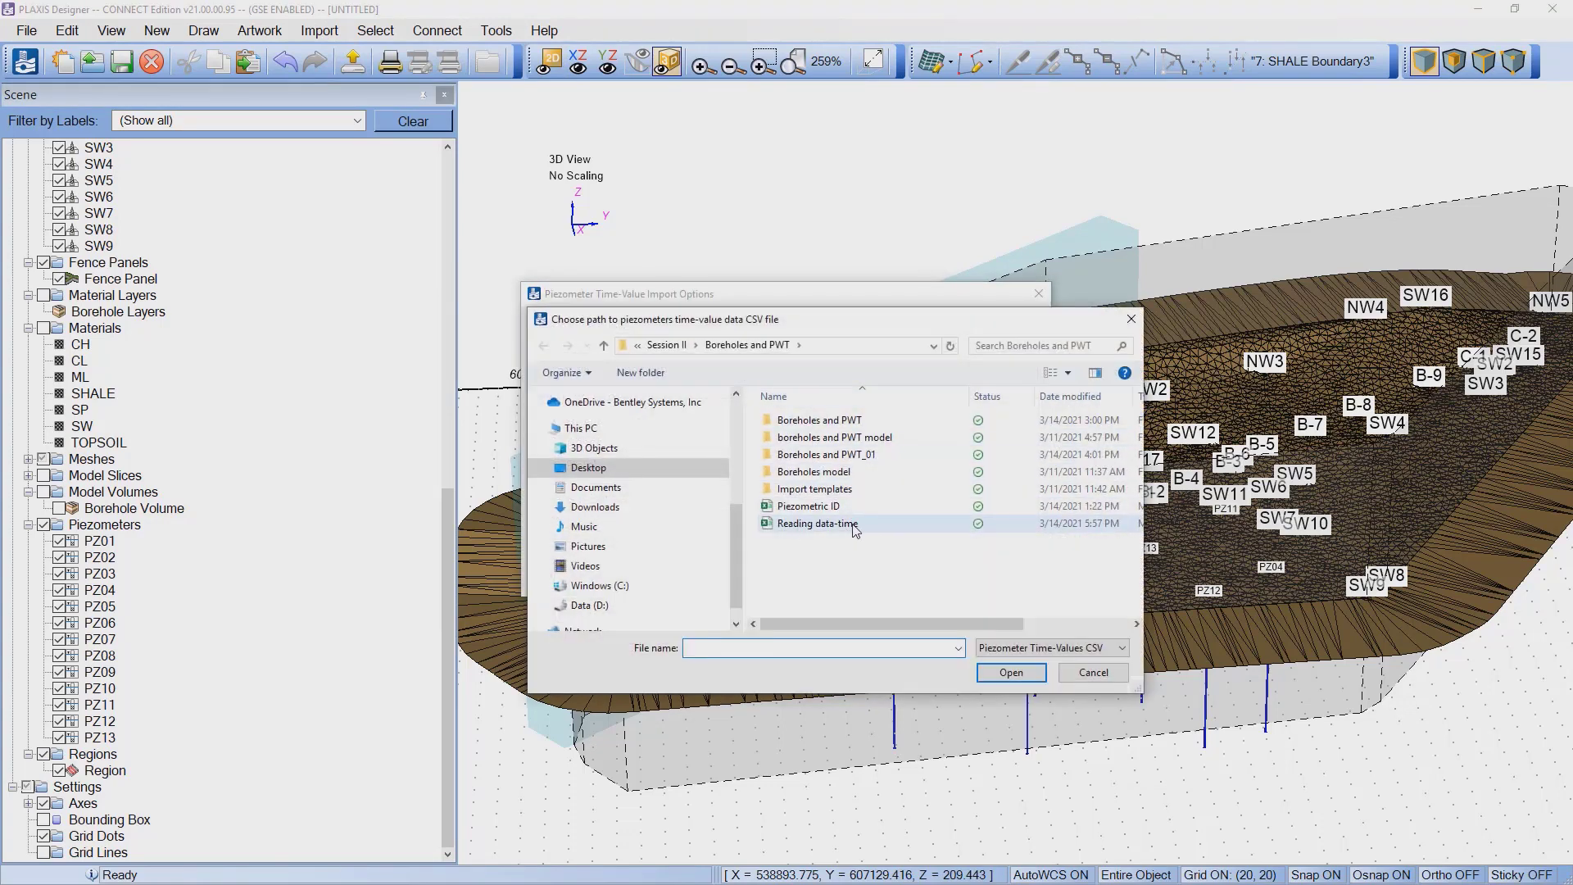
pyautogui.click(852, 526)
pyautogui.doubleClick(852, 524)
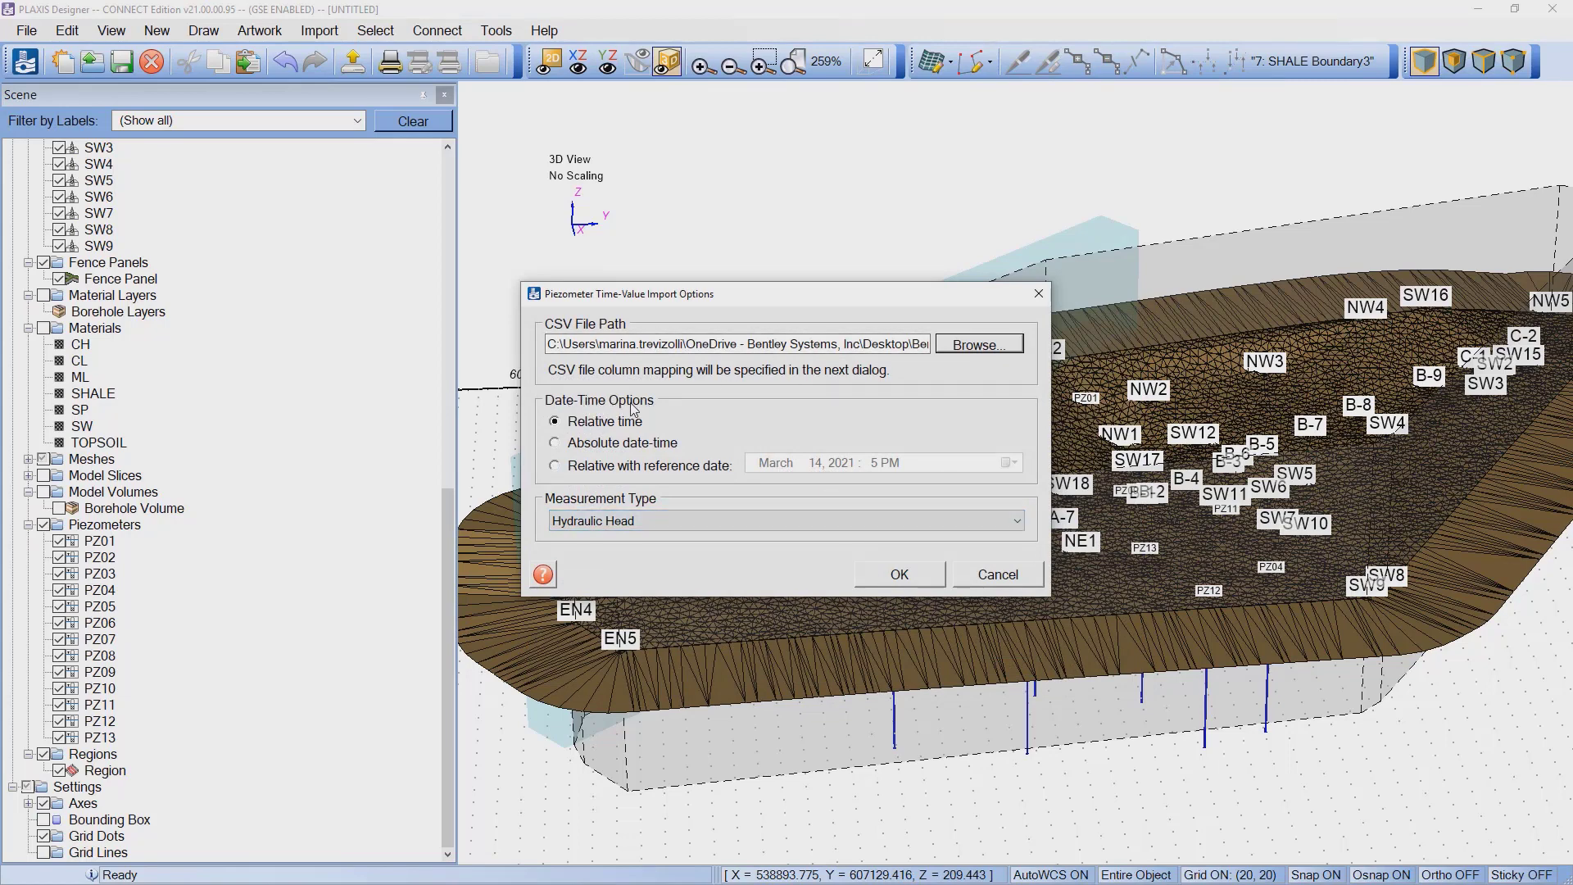
# Step: Keep Hydraulic Head as the measurement type with relative time and complete the import using the ID, Date/Time and Value columns
pyautogui.click(666, 520)
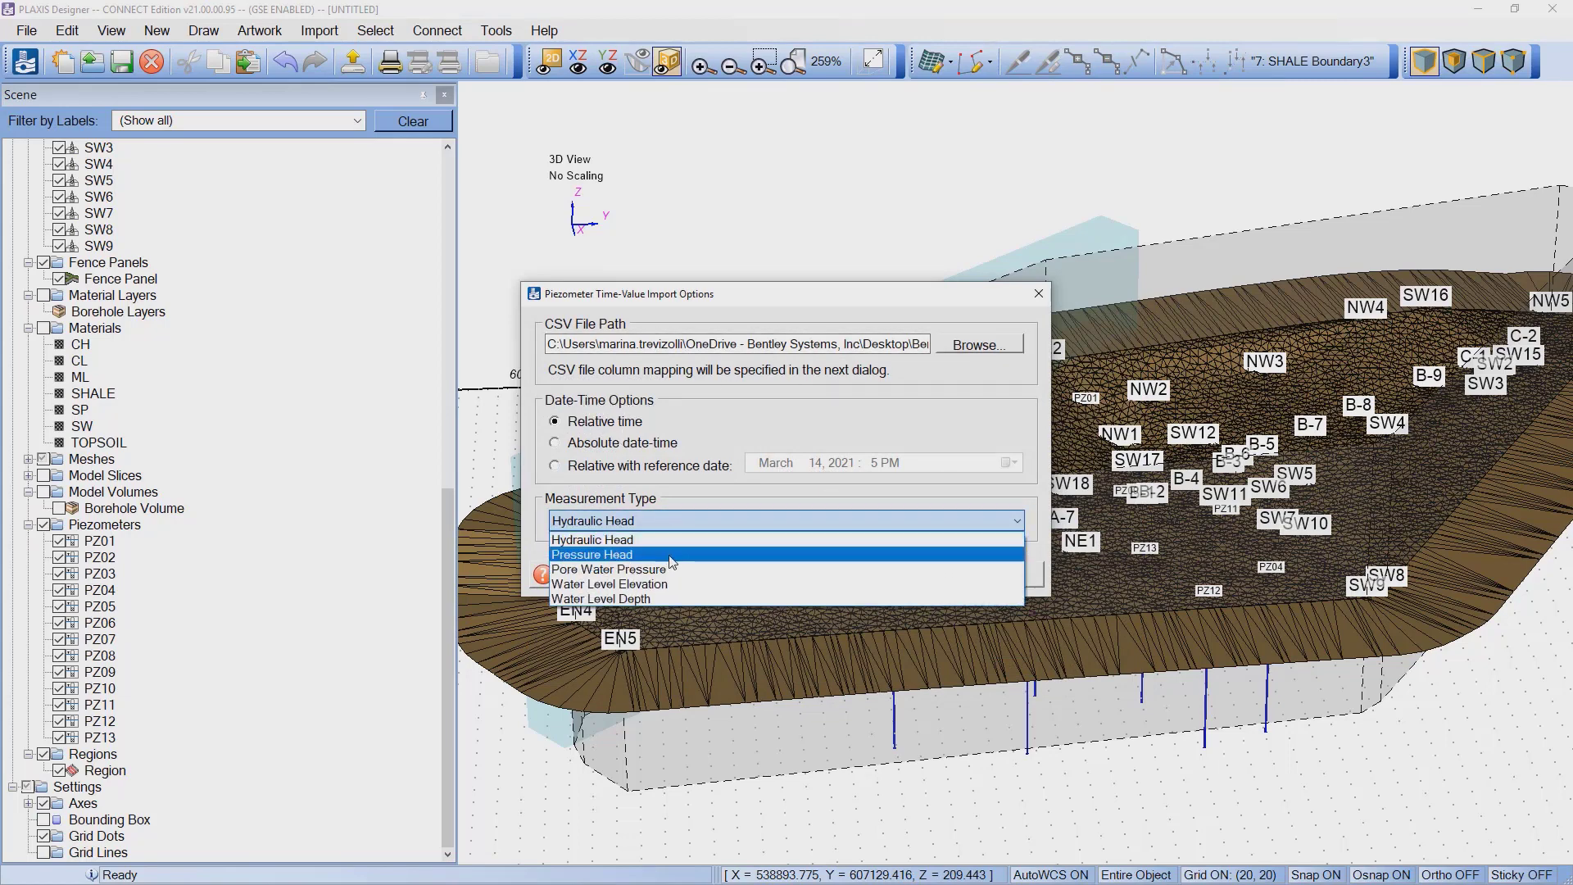
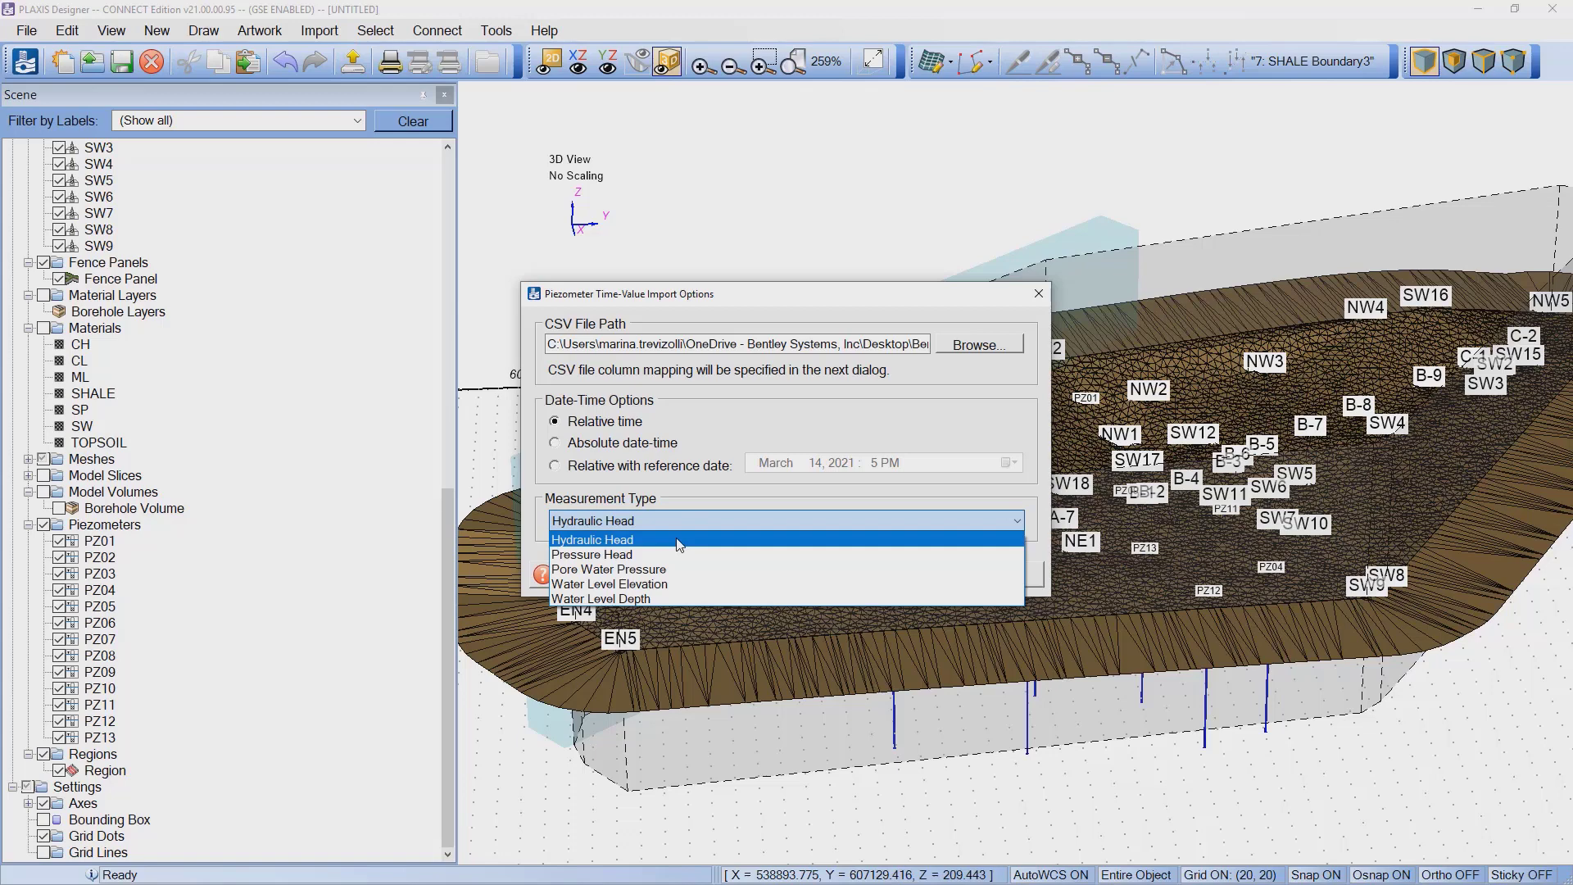
pyautogui.click(667, 524)
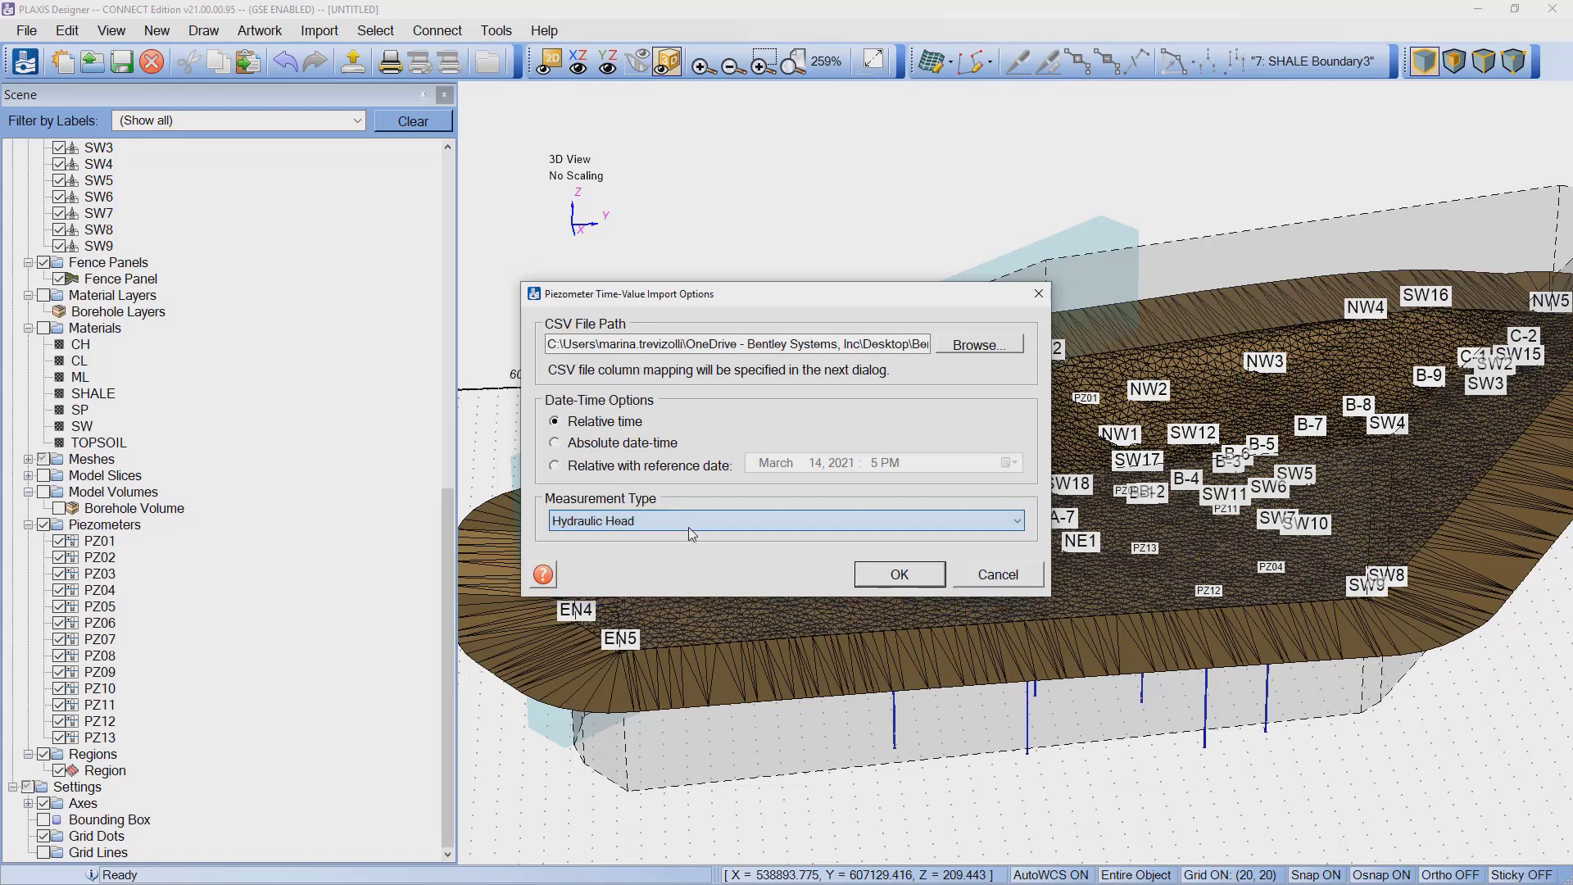
pyautogui.click(900, 575)
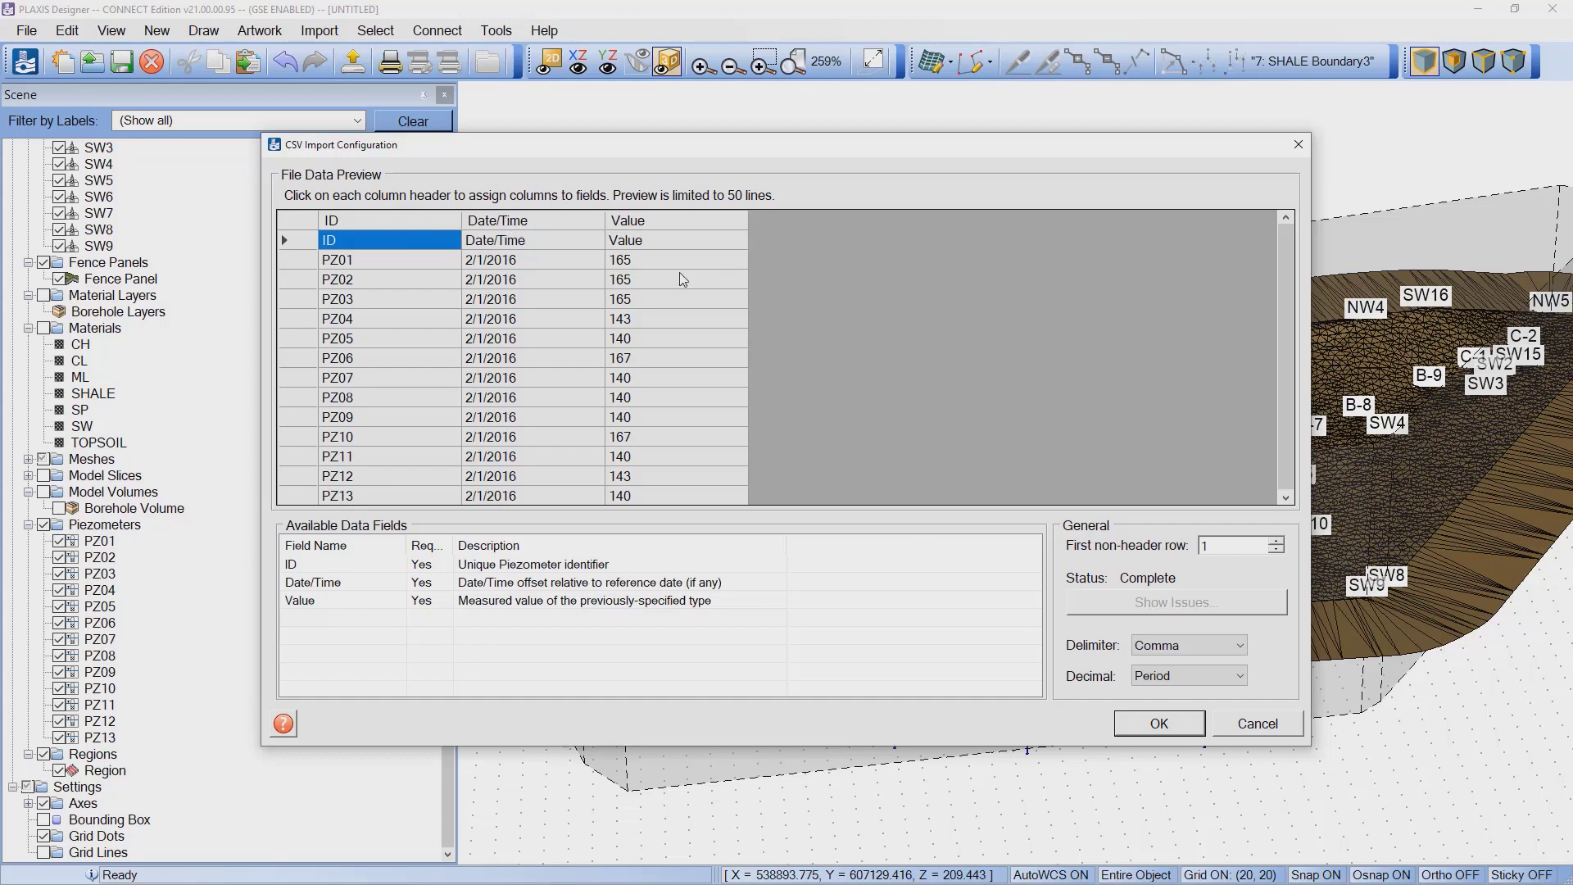
pyautogui.click(1182, 721)
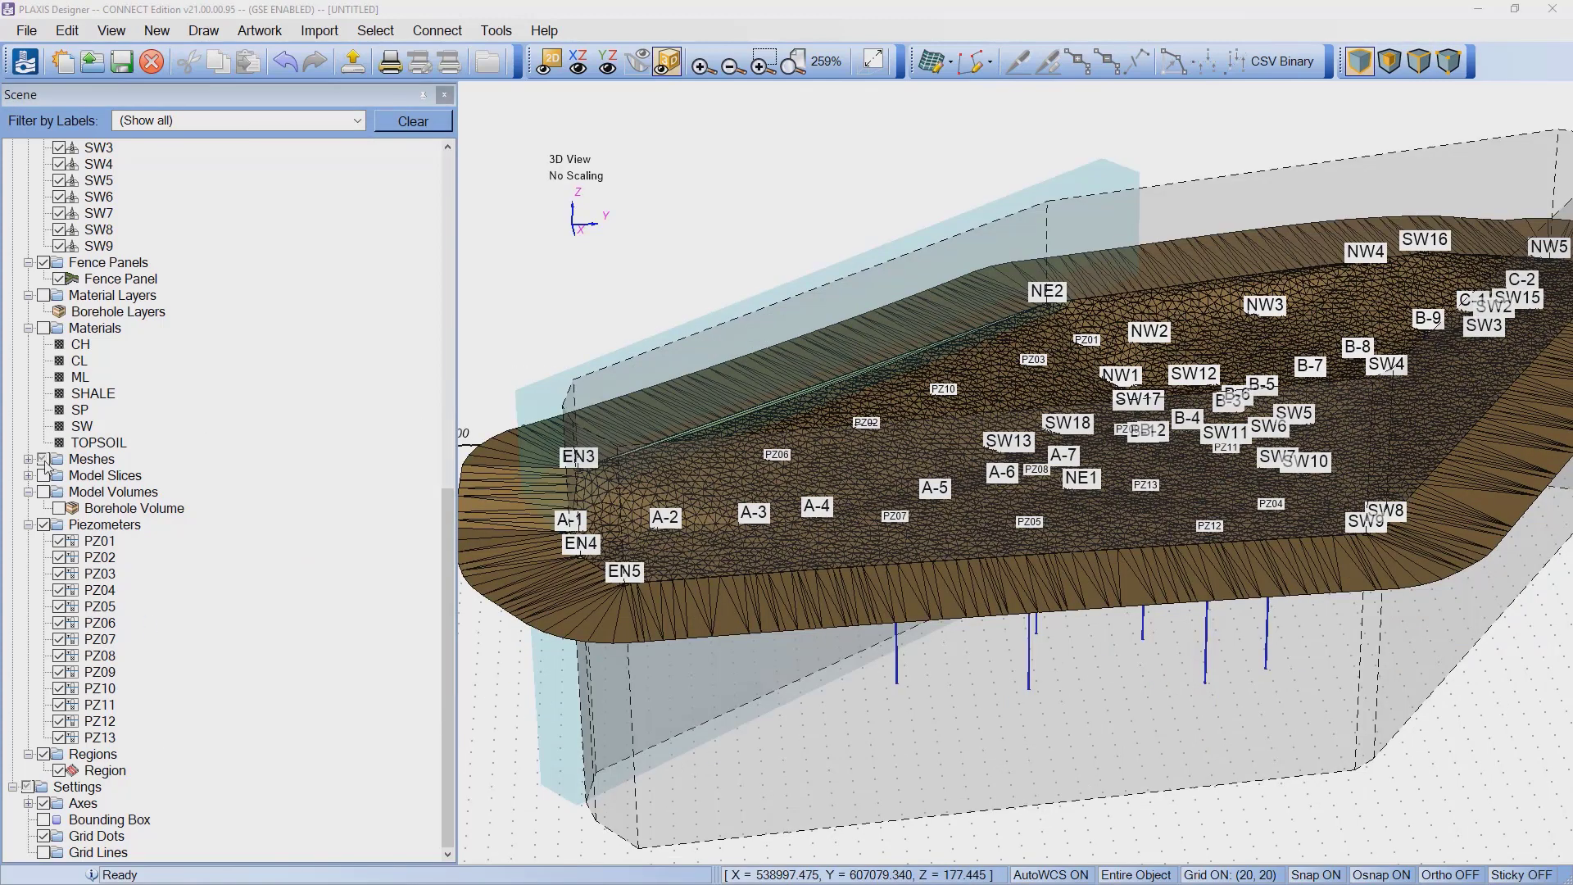
# Step: Hide all meshes and all boreholes in the scene
pyautogui.click(45, 462)
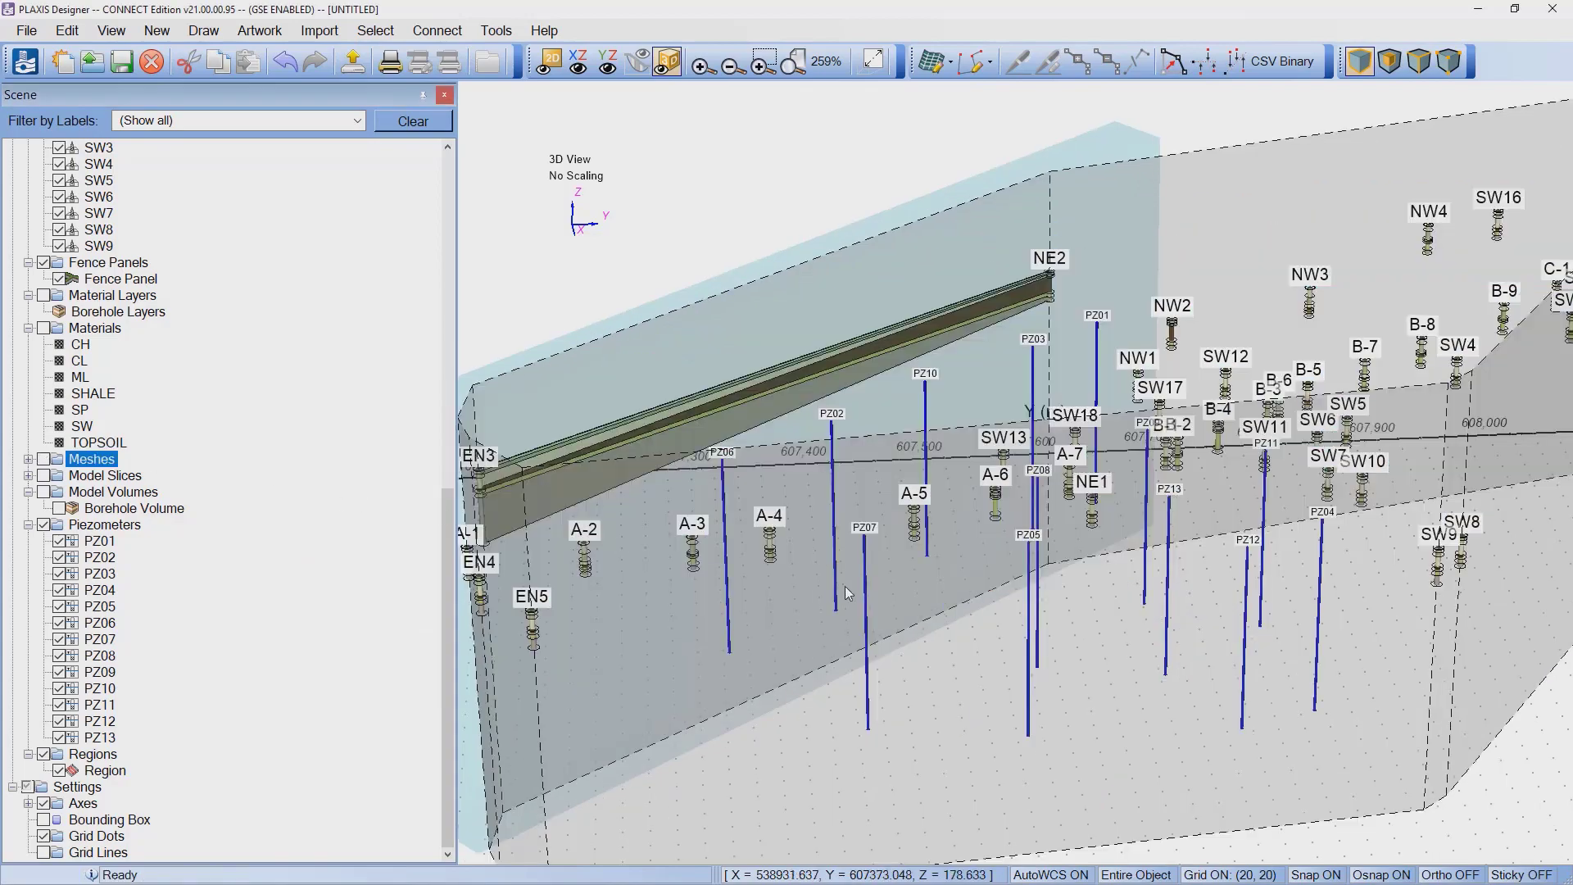
pyautogui.moveTo(1003, 644); pyautogui.dragTo(913, 604)
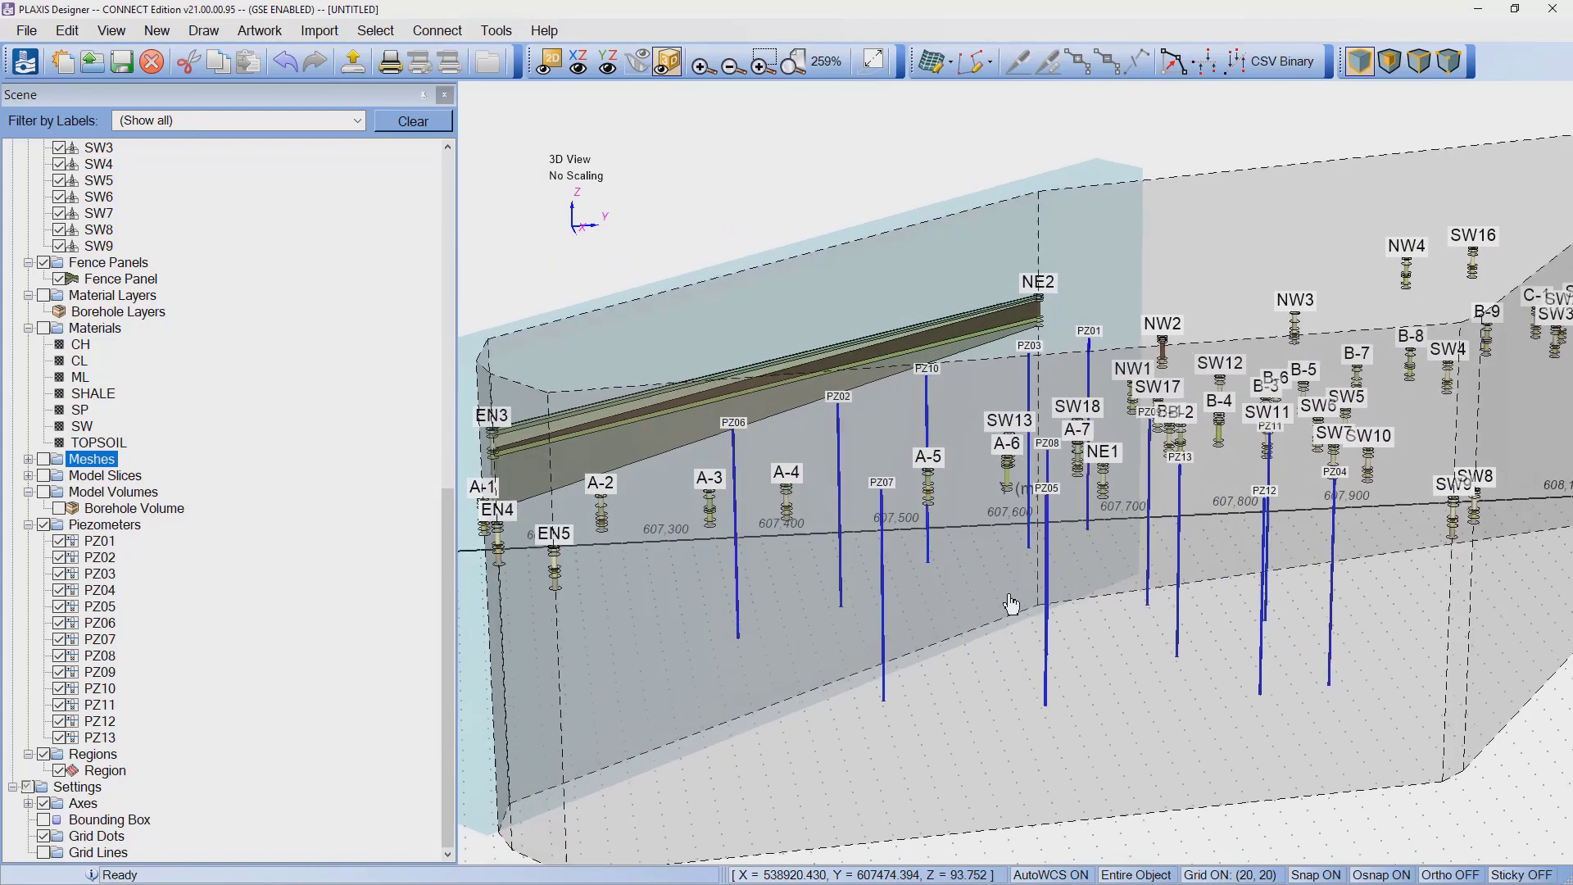
pyautogui.scroll(14, 121, 332)
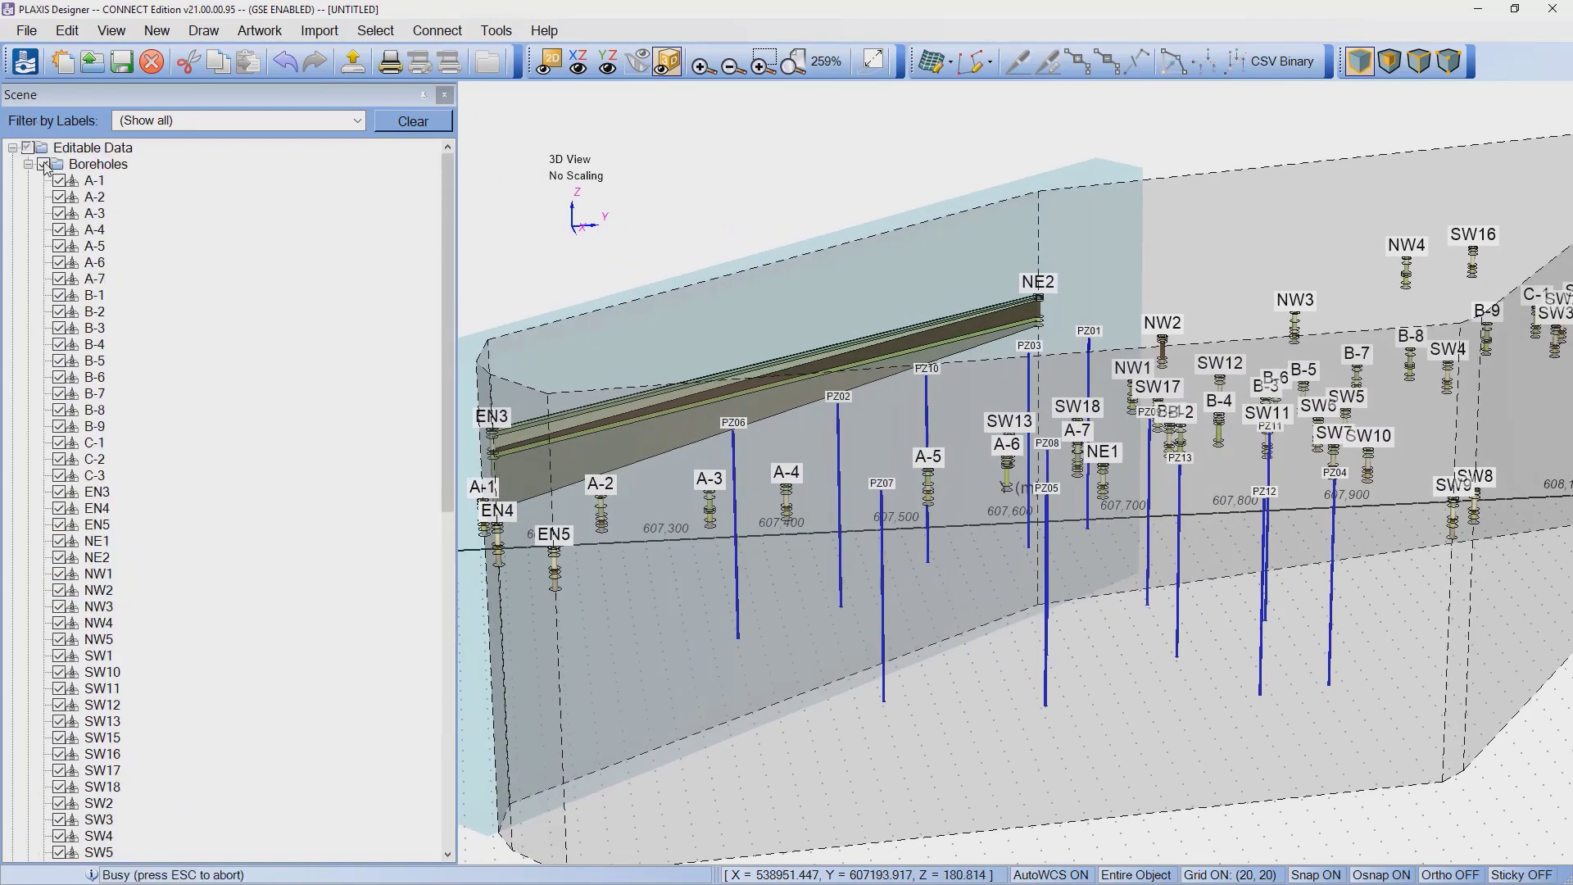
pyautogui.click(44, 164)
pyautogui.scroll(-4, 515, 482)
pyautogui.moveTo(676, 584); pyautogui.dragTo(667, 635)
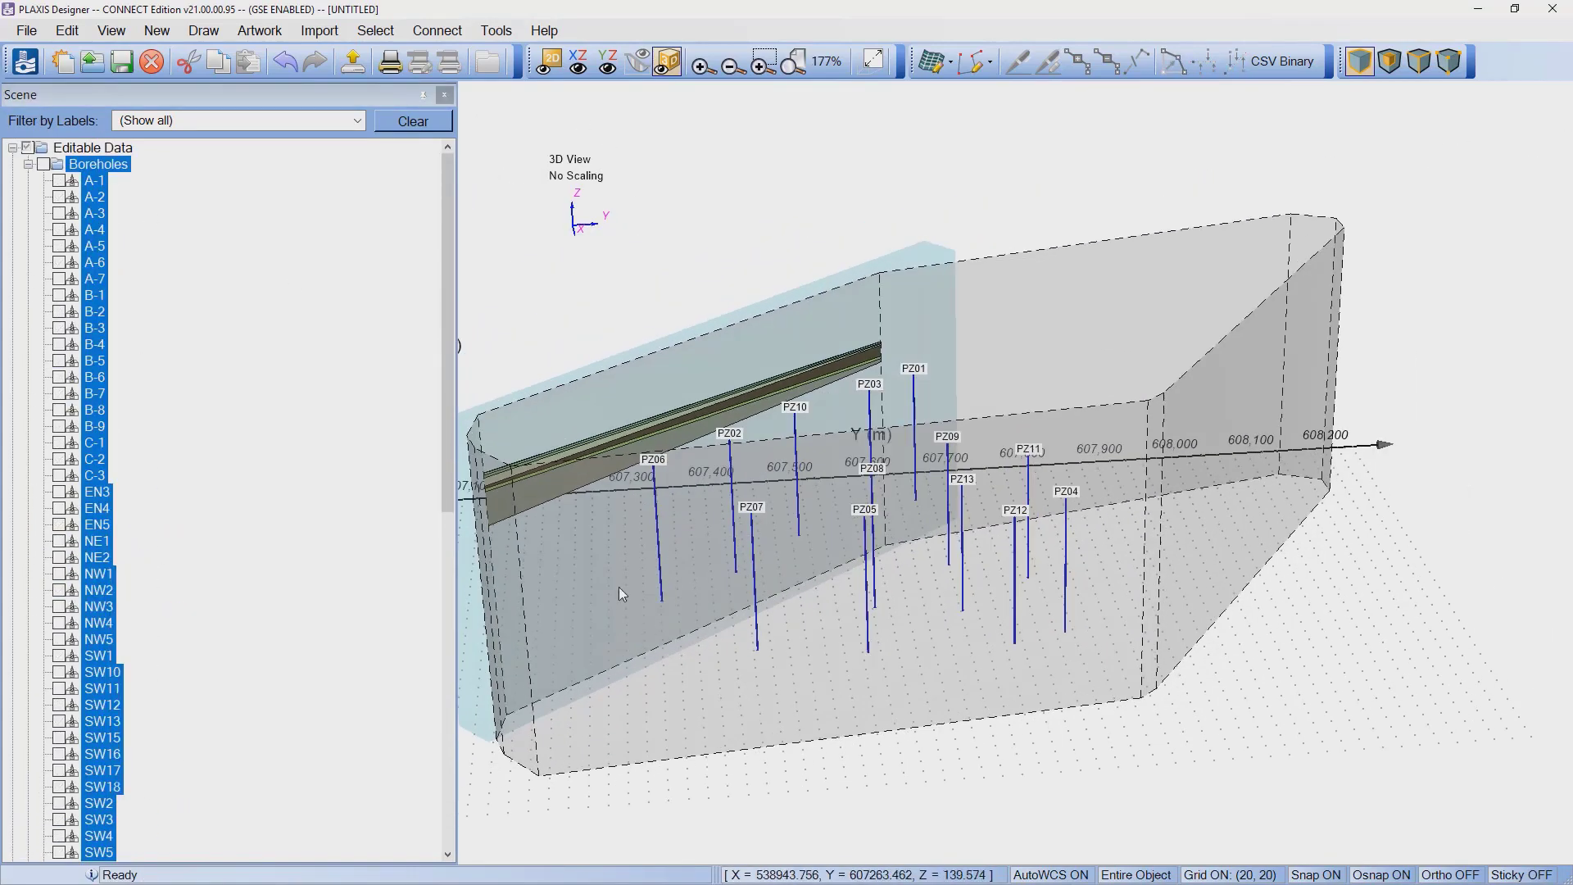
# Step: Hide the region and the fence panel to isolate the piezometers
pyautogui.scroll(4, 618, 587)
pyautogui.scroll(-7, 118, 812)
pyautogui.scroll(-5, 120, 819)
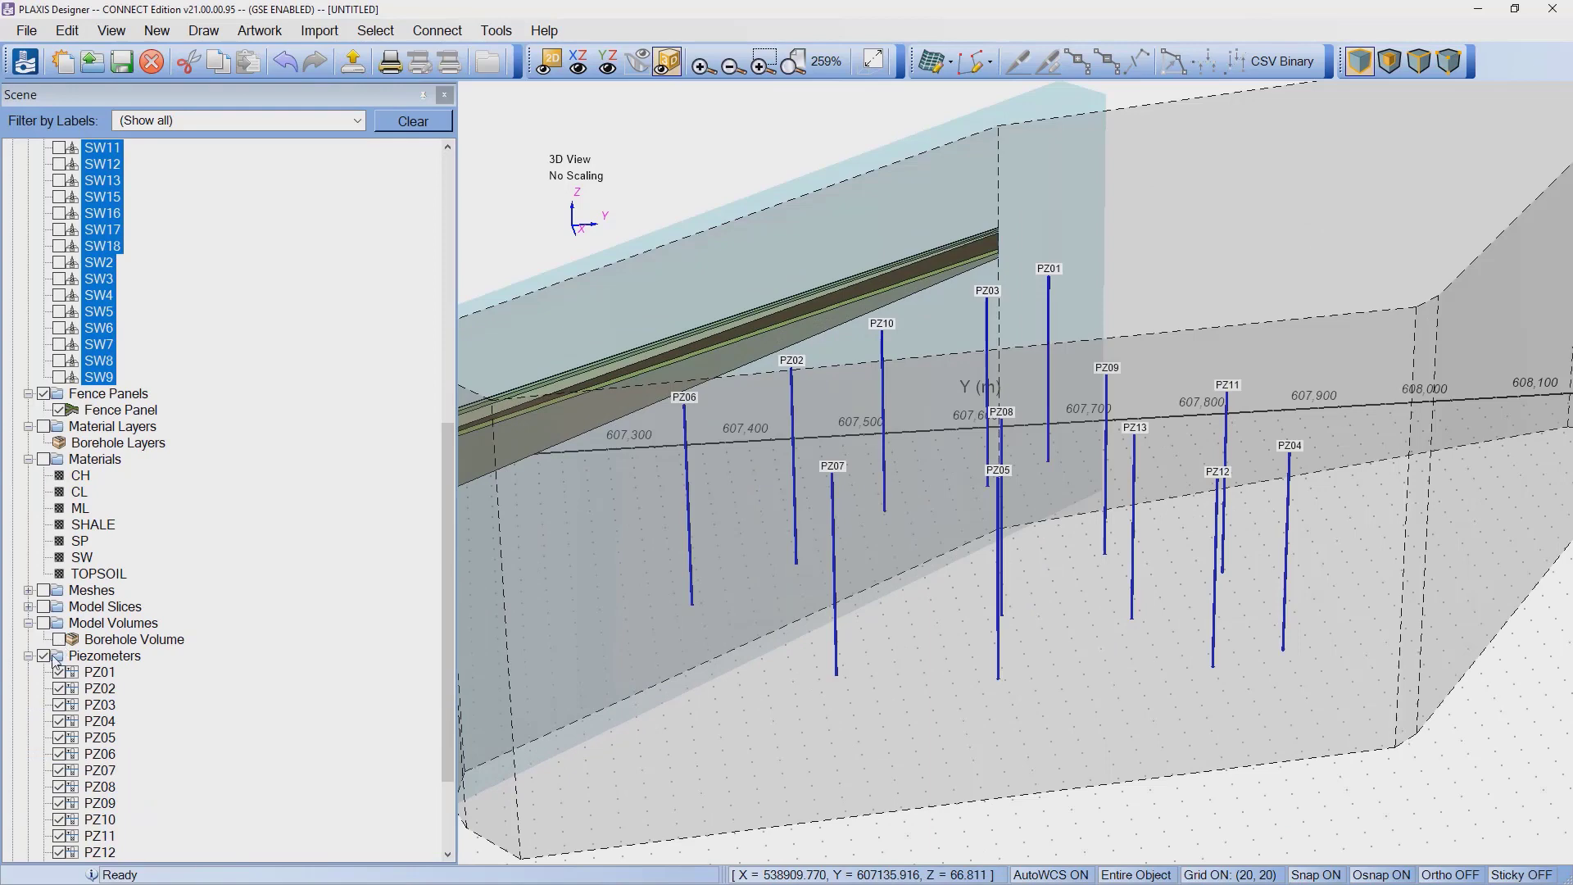
pyautogui.scroll(-2, 73, 844)
pyautogui.click(60, 770)
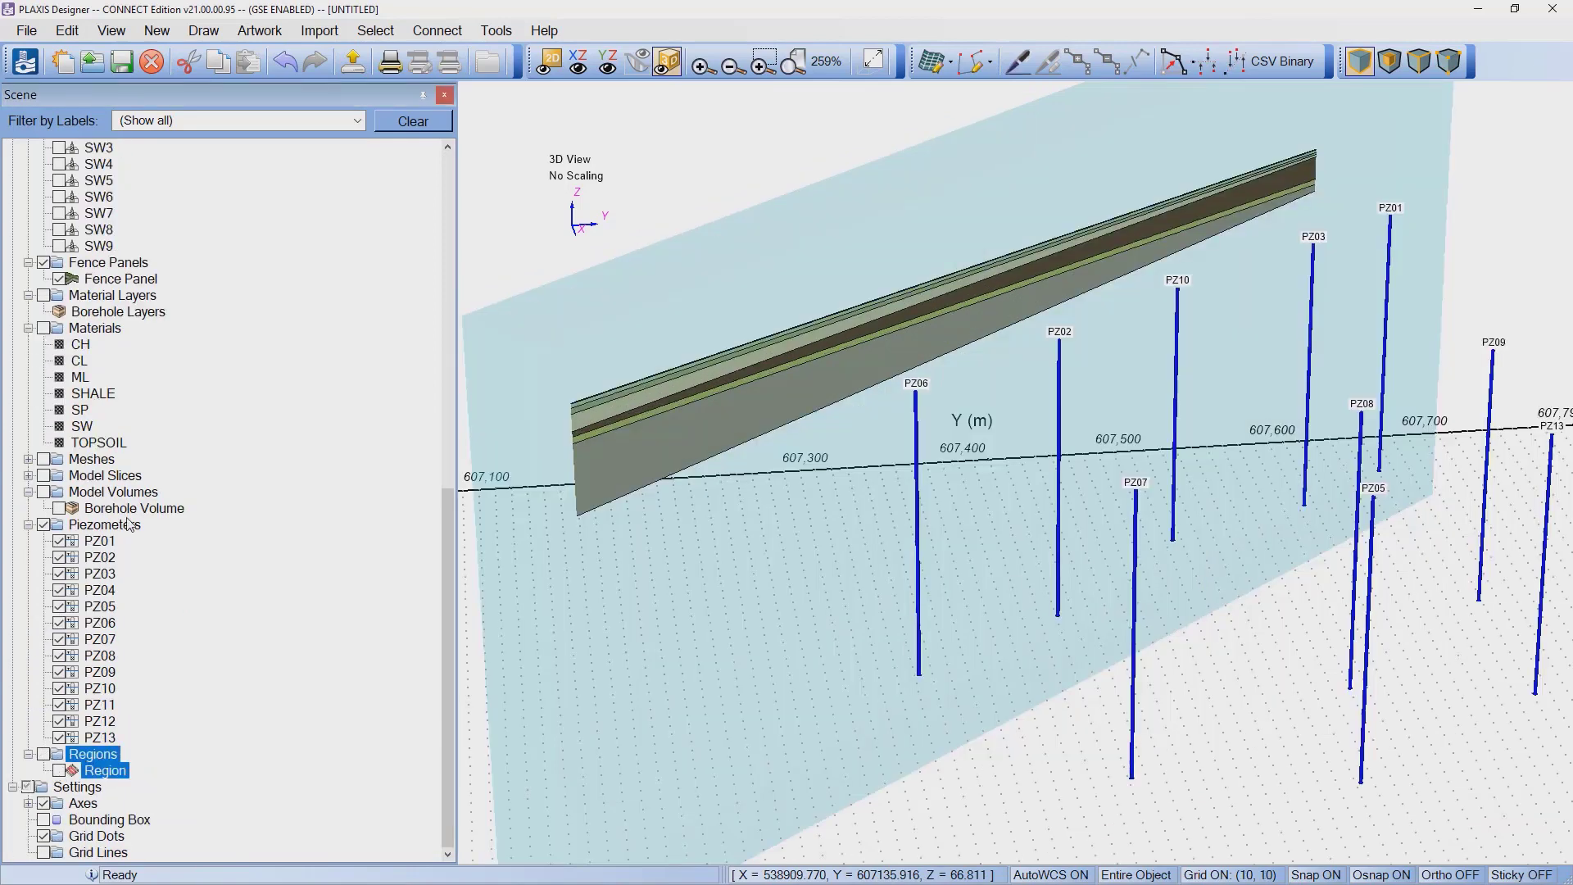
pyautogui.click(60, 280)
pyautogui.moveTo(695, 614); pyautogui.dragTo(809, 533)
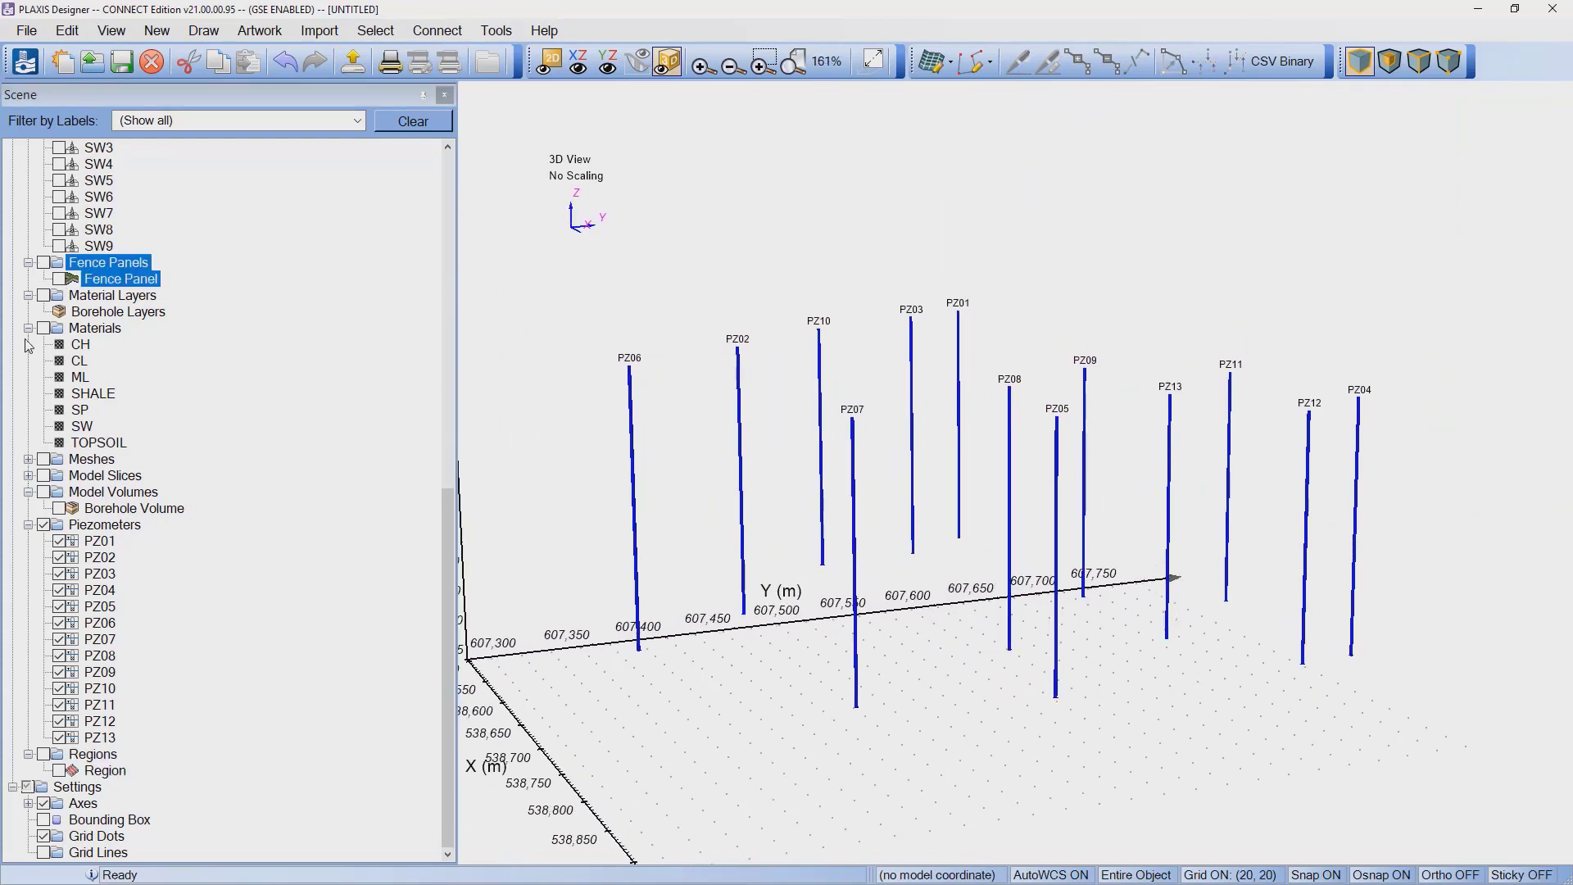
# Step: Expand the meshes and show only the 0: Topo Boundary surface together with the piezometers
pyautogui.click(28, 459)
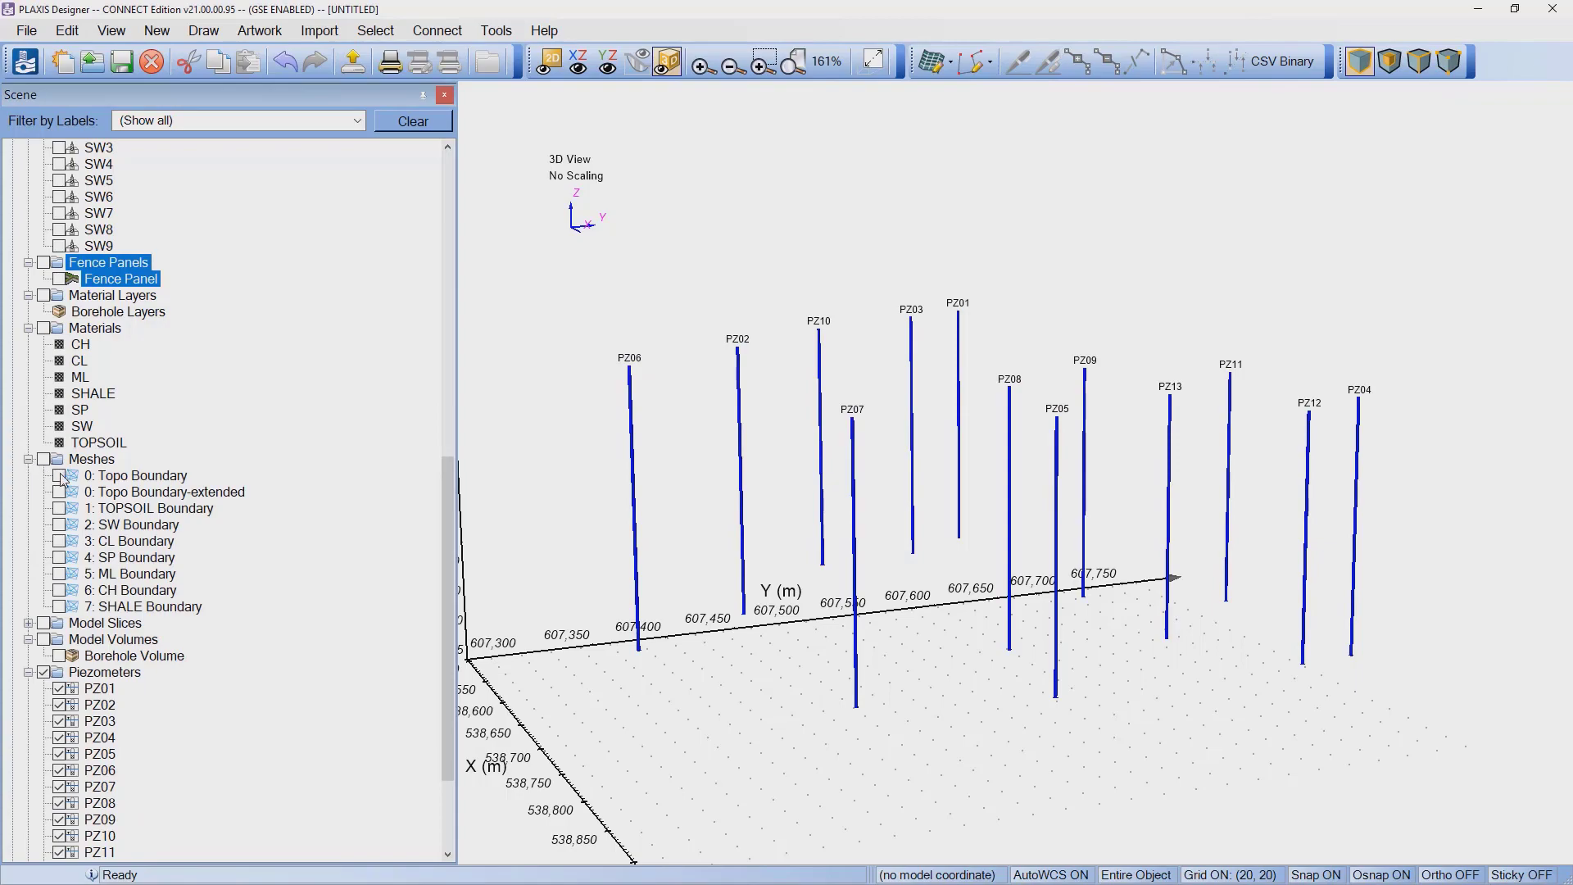
pyautogui.click(59, 475)
pyautogui.scroll(5, 793, 490)
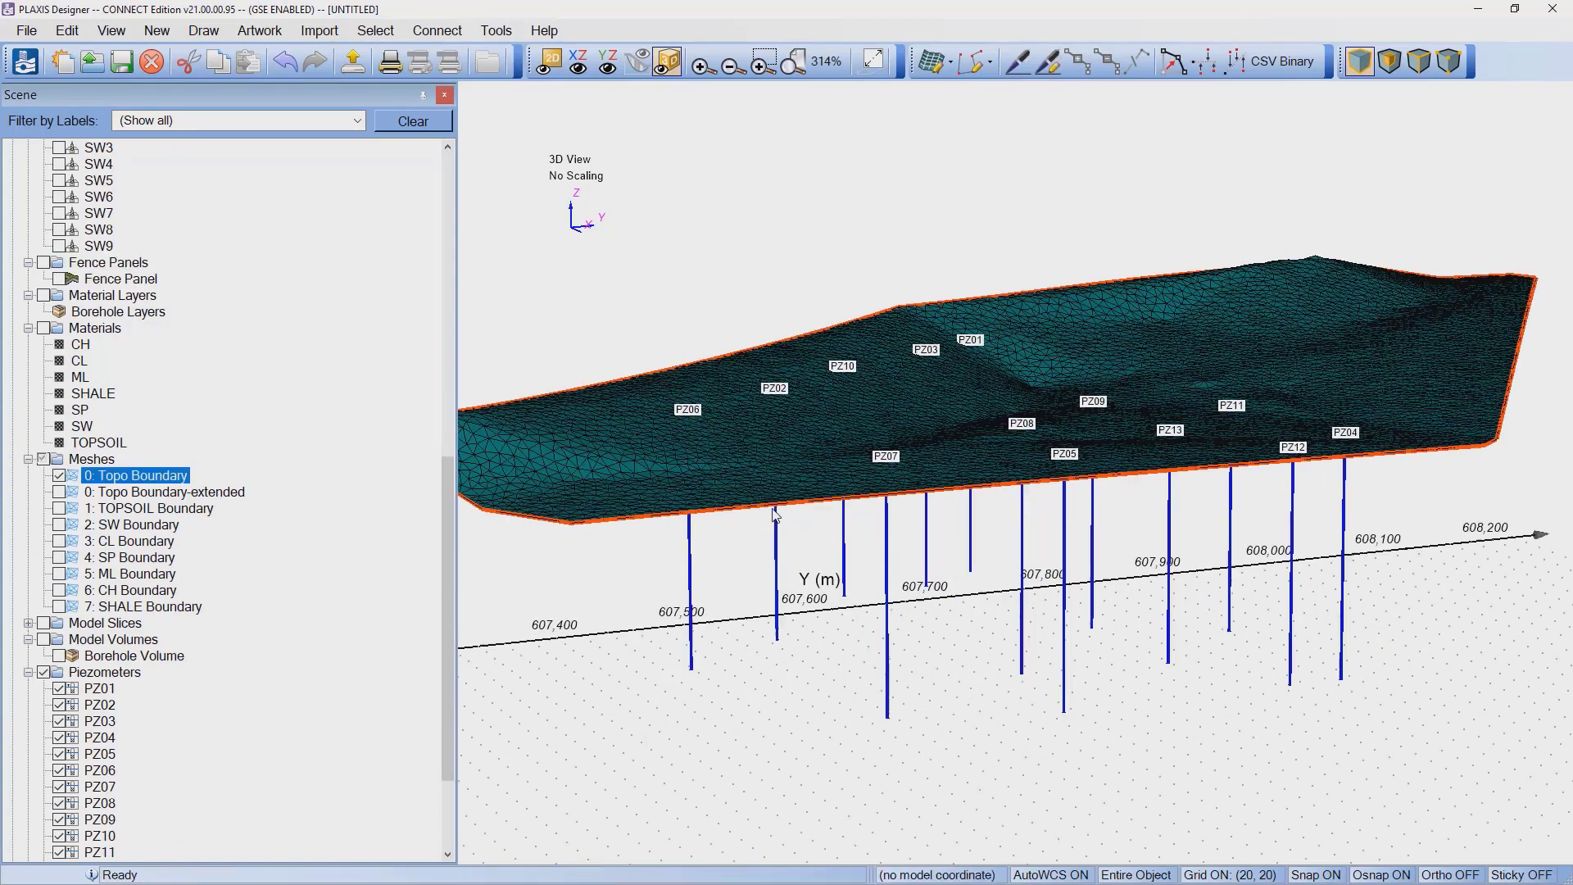
pyautogui.scroll(-5, 793, 490)
pyautogui.scroll(4, 807, 475)
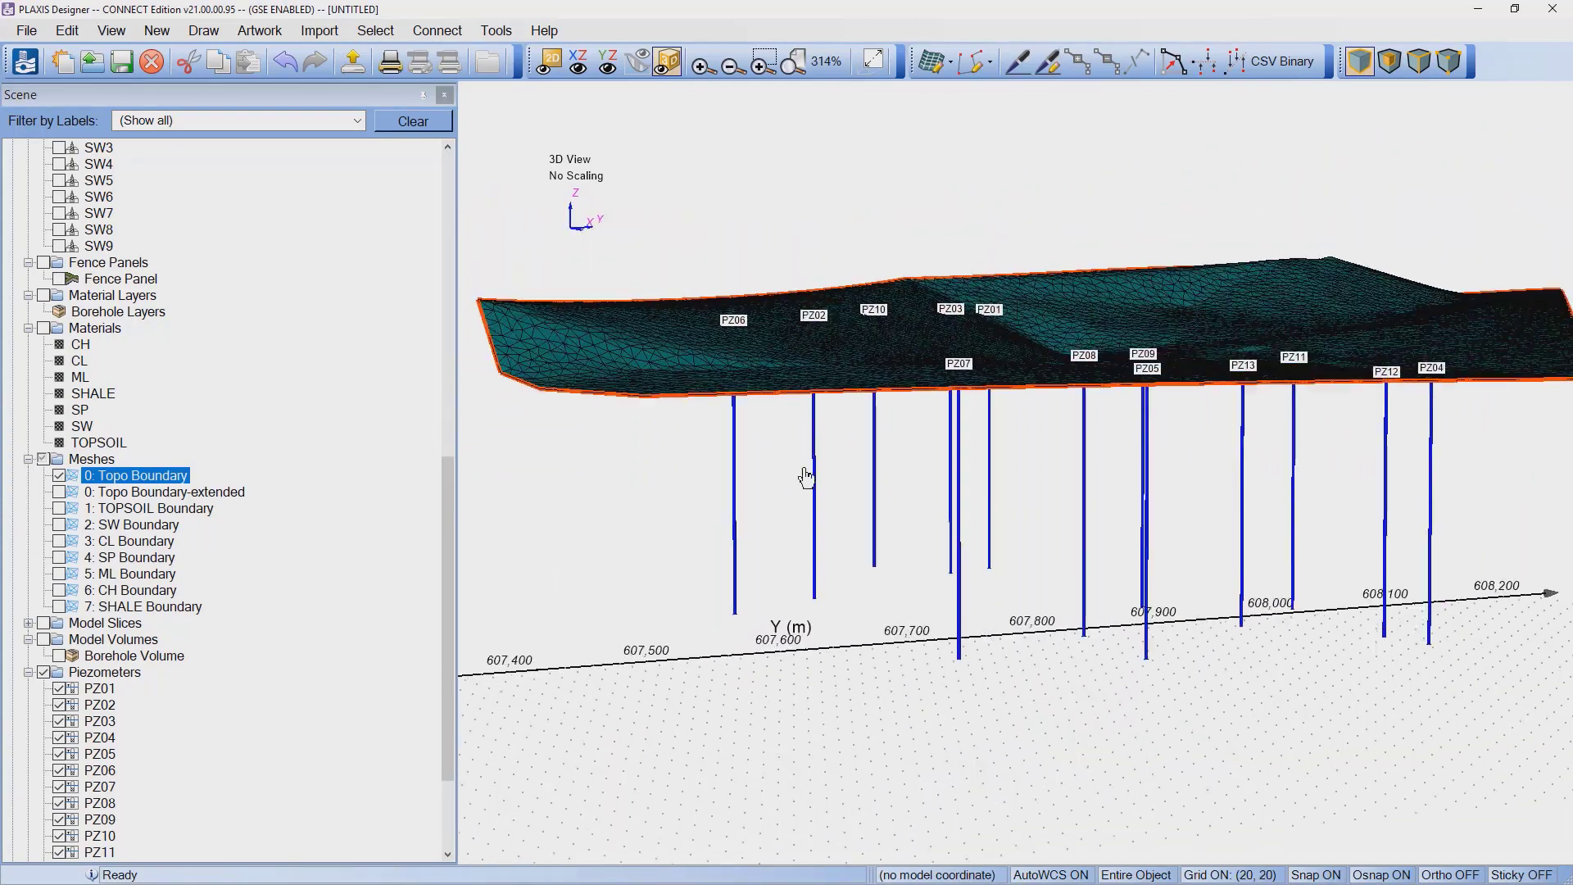
pyautogui.moveTo(791, 529); pyautogui.dragTo(761, 485, button='middle')
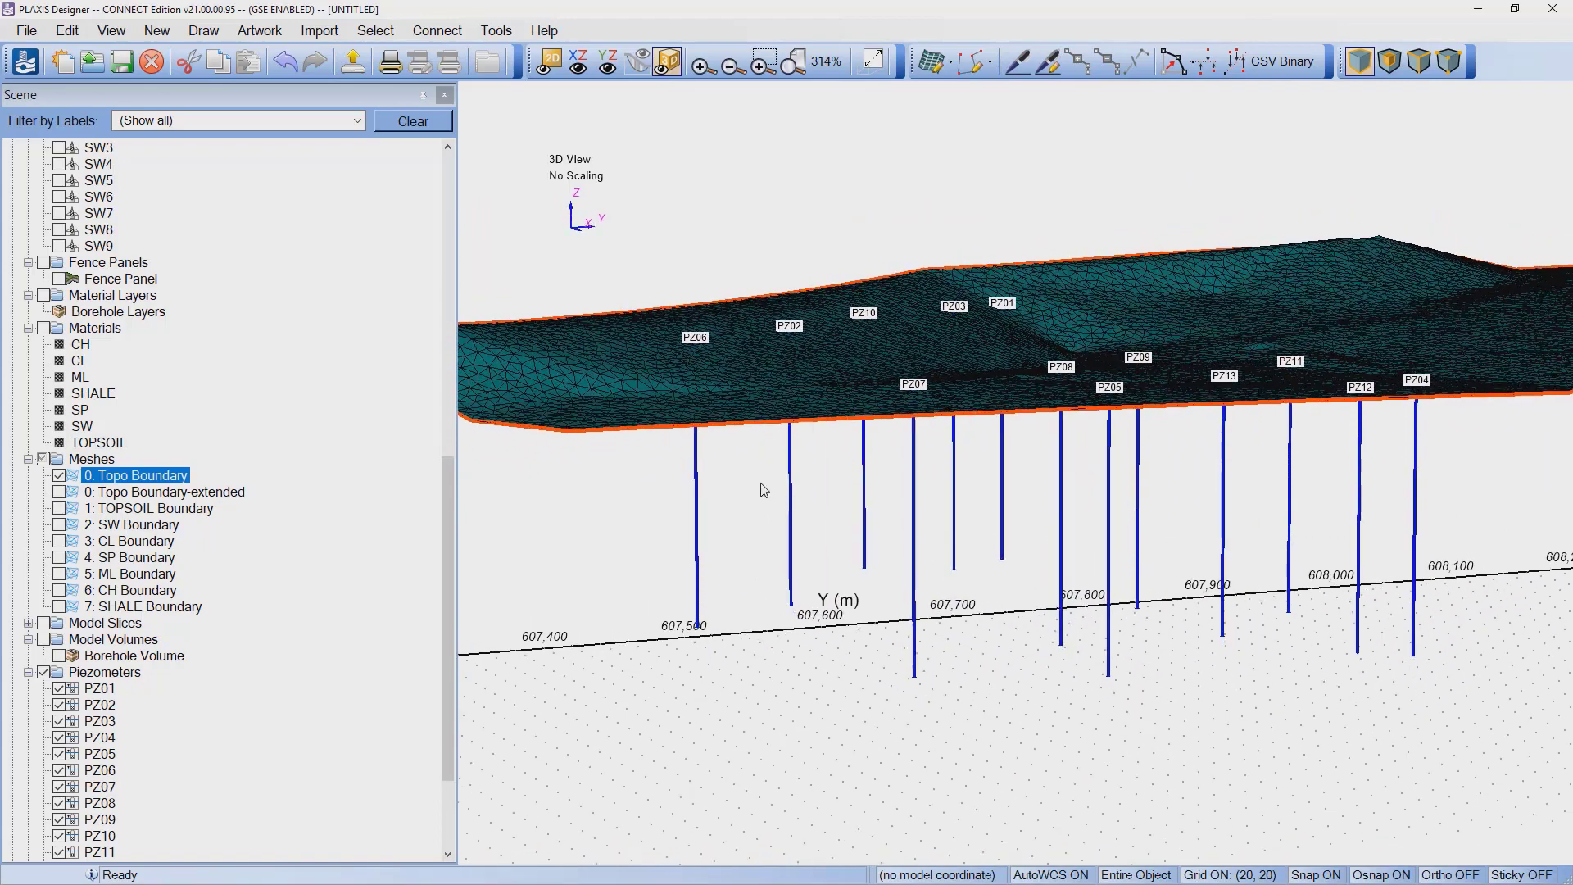
# Step: Generate a kriging water surface from all piezometers at the single time 42401, extended 50% beyond them with a 10 m grid cell width
pyautogui.click(111, 672)
pyautogui.scroll(-3, 109, 670)
pyautogui.rightClick(109, 670)
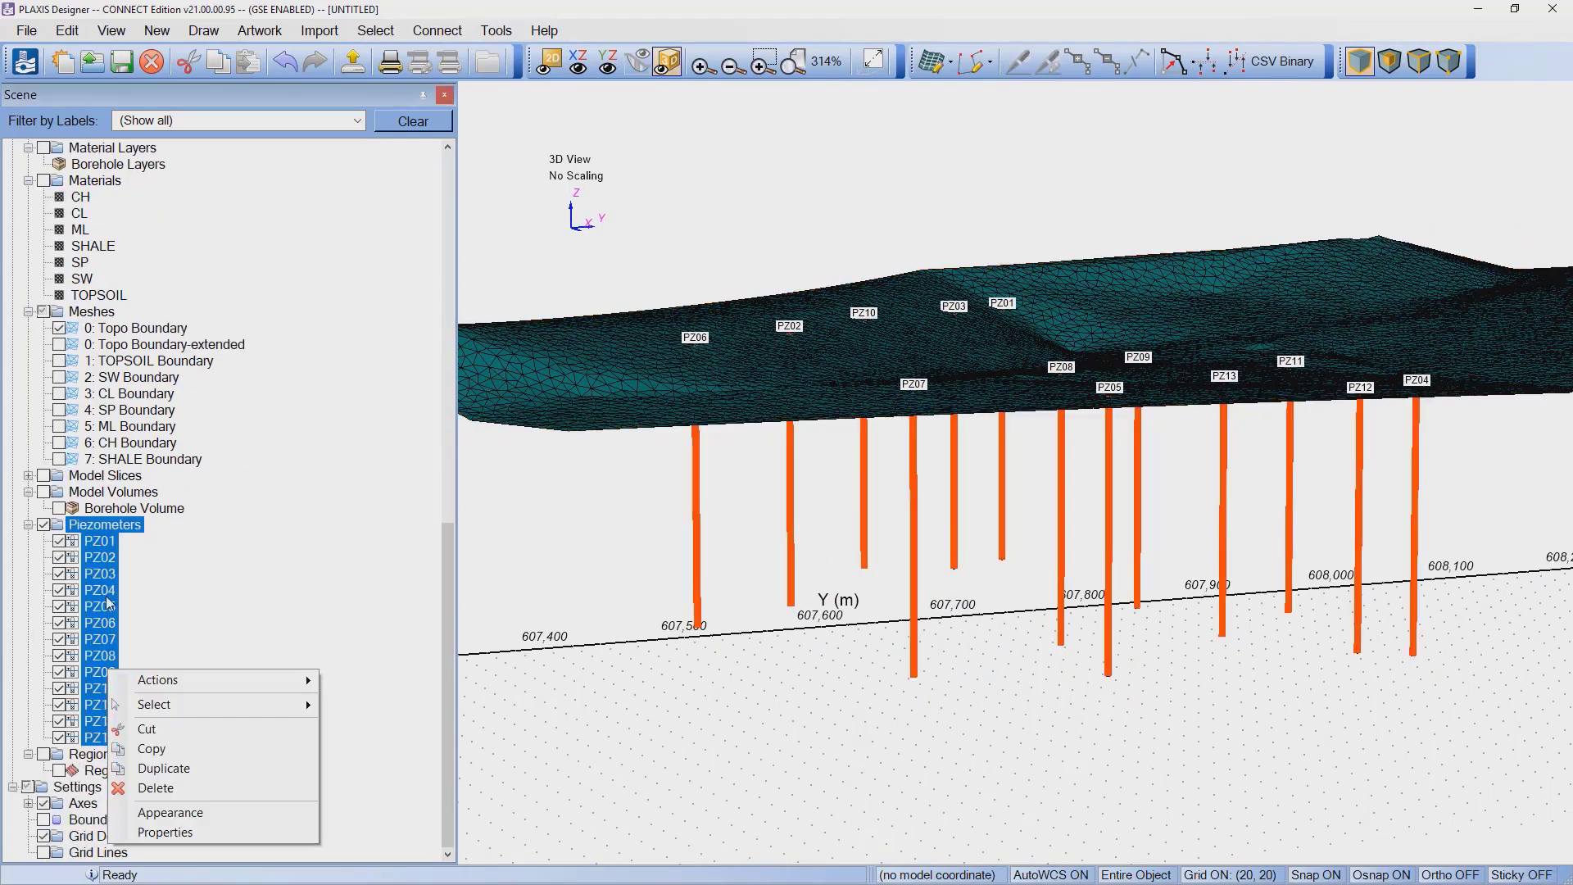
pyautogui.moveTo(218, 681)
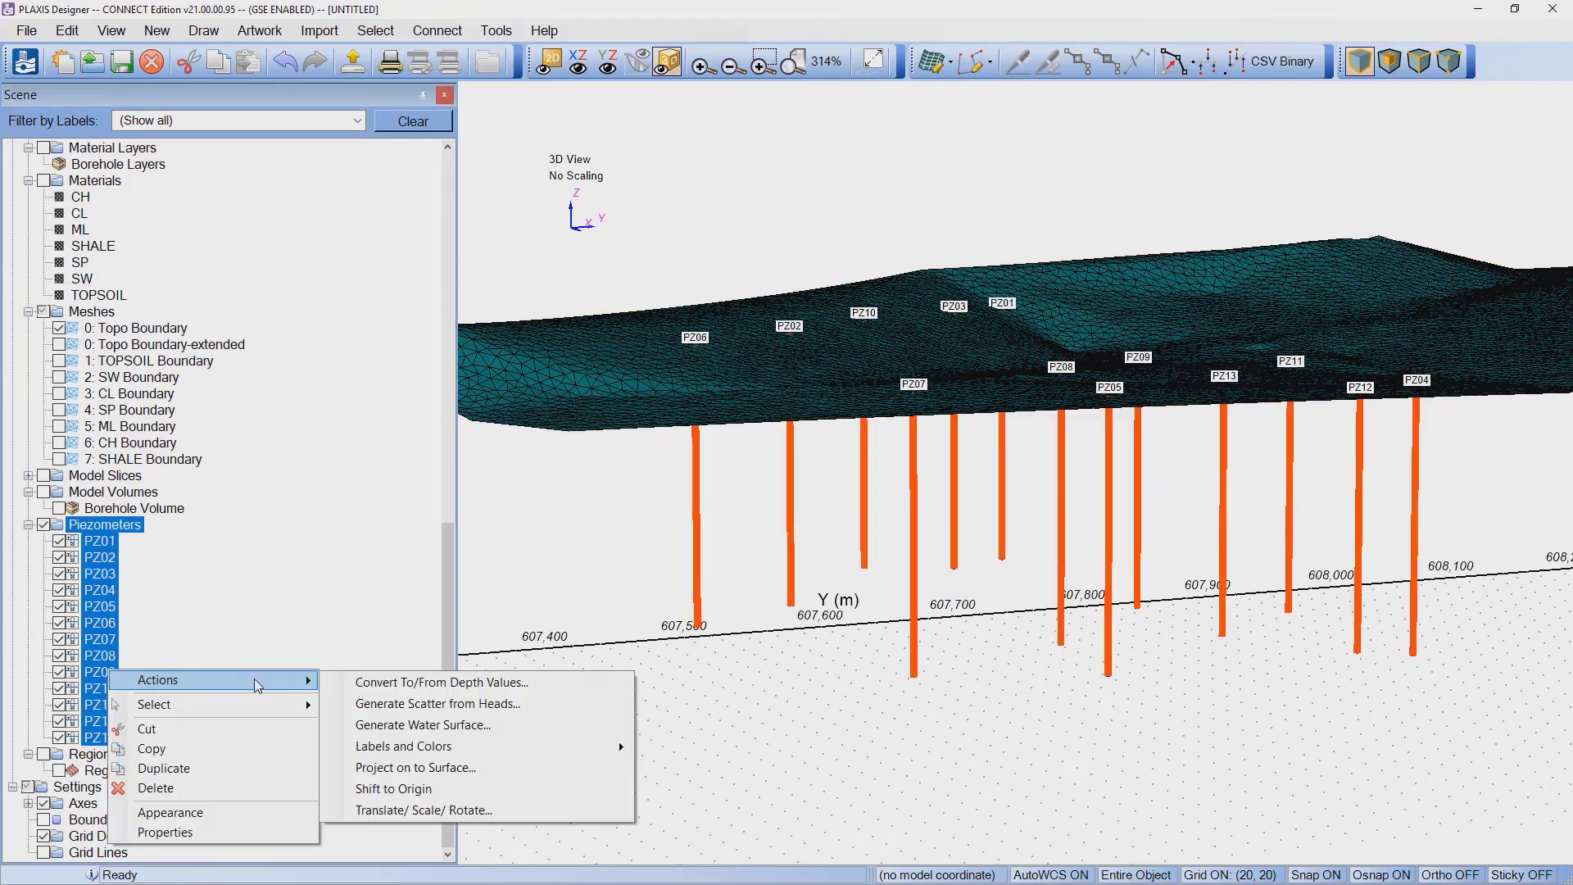
pyautogui.click(509, 725)
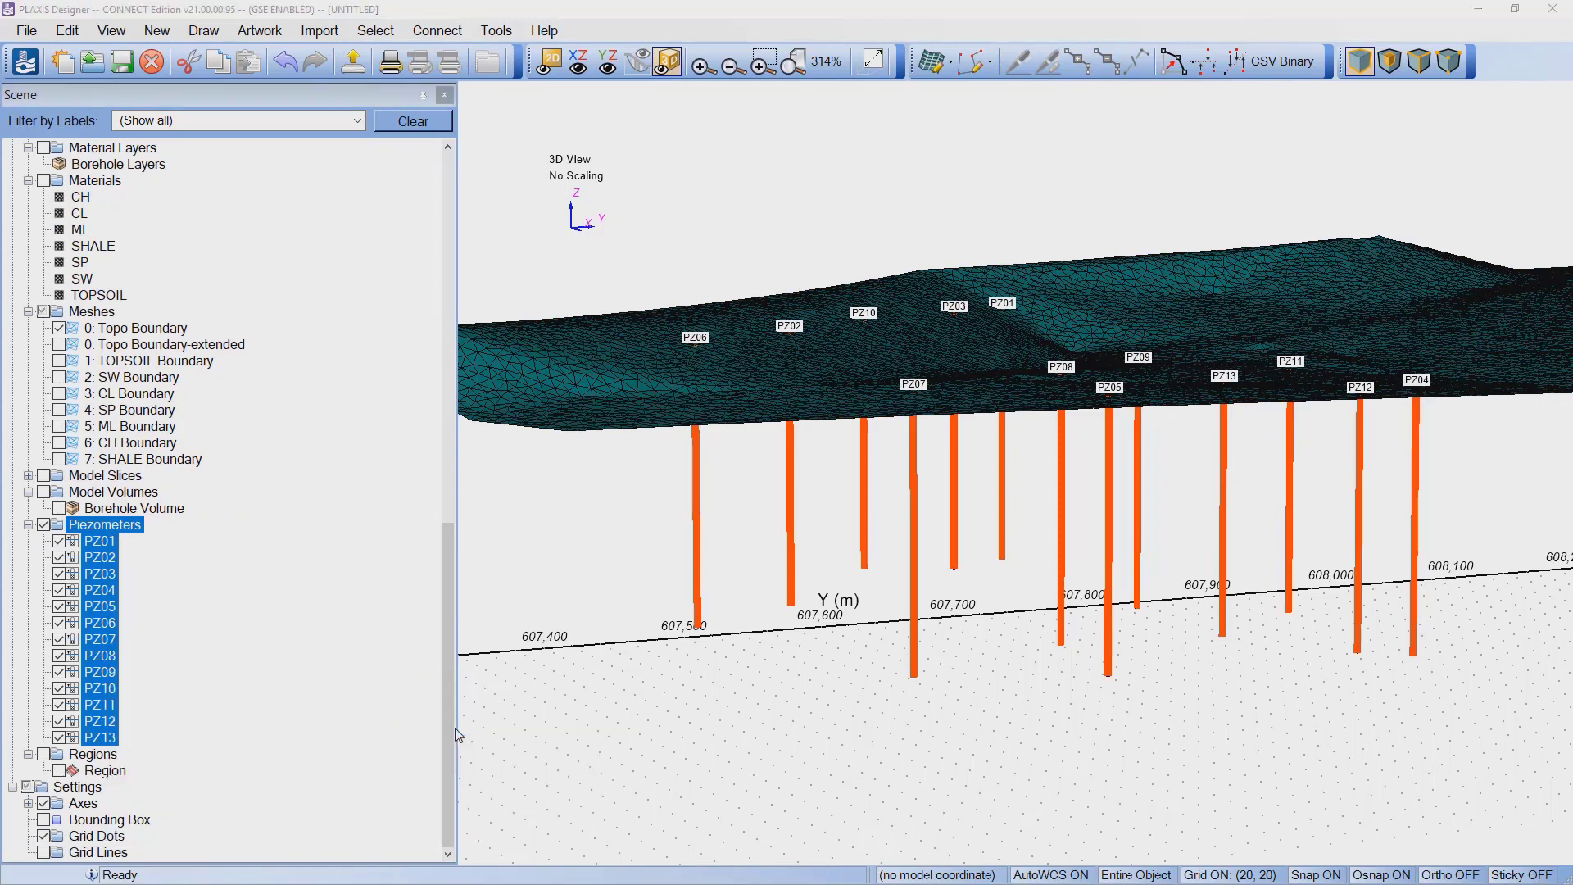
pyautogui.moveTo(789, 226); pyautogui.dragTo(463, 355)
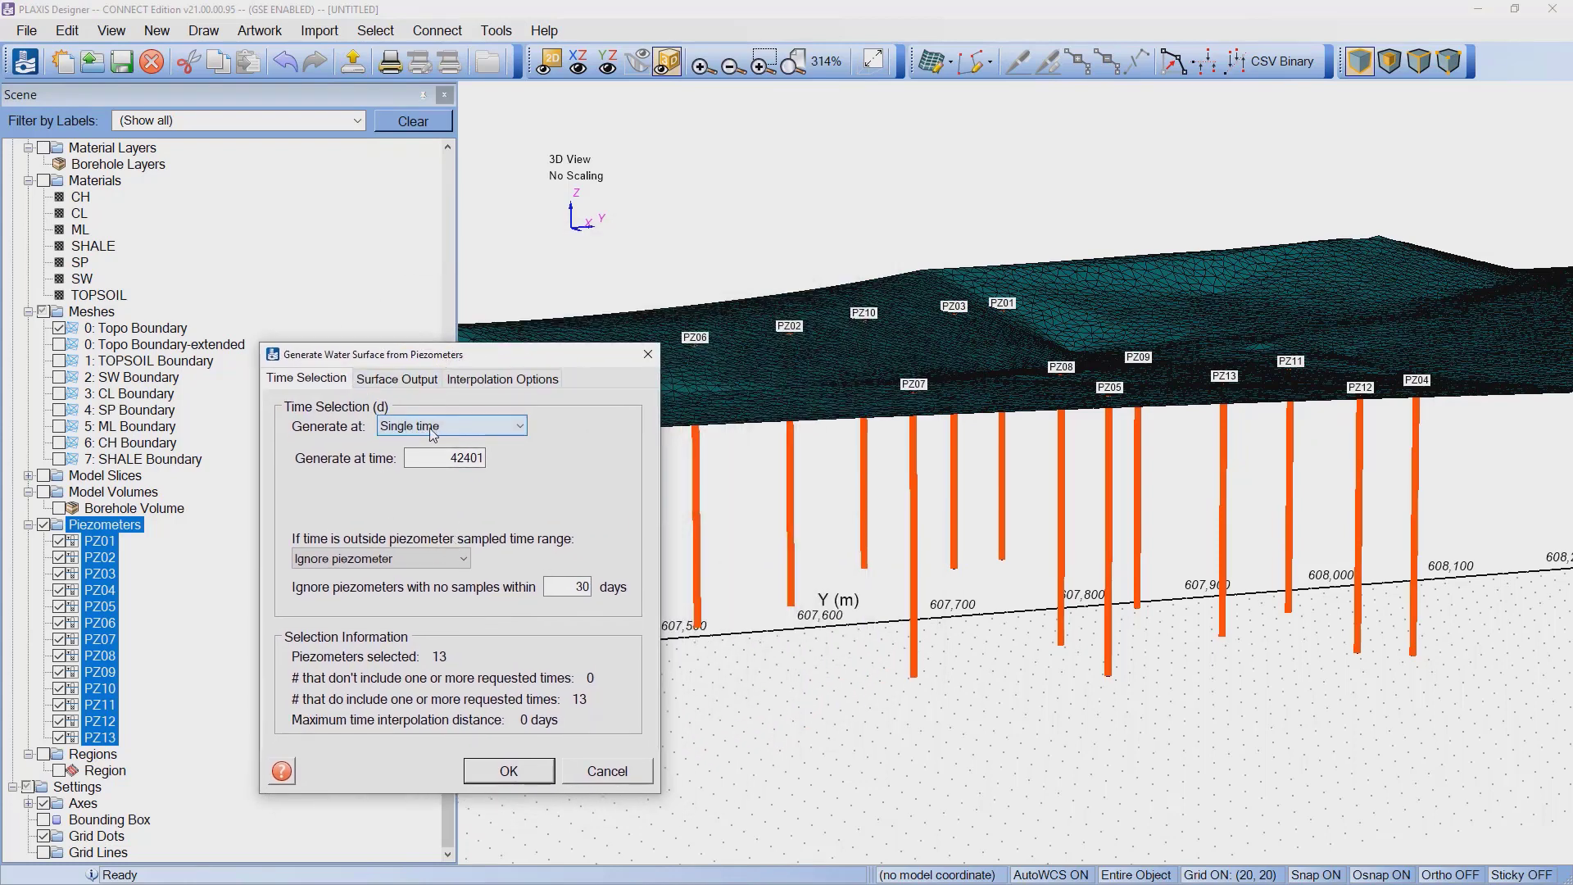
pyautogui.click(396, 380)
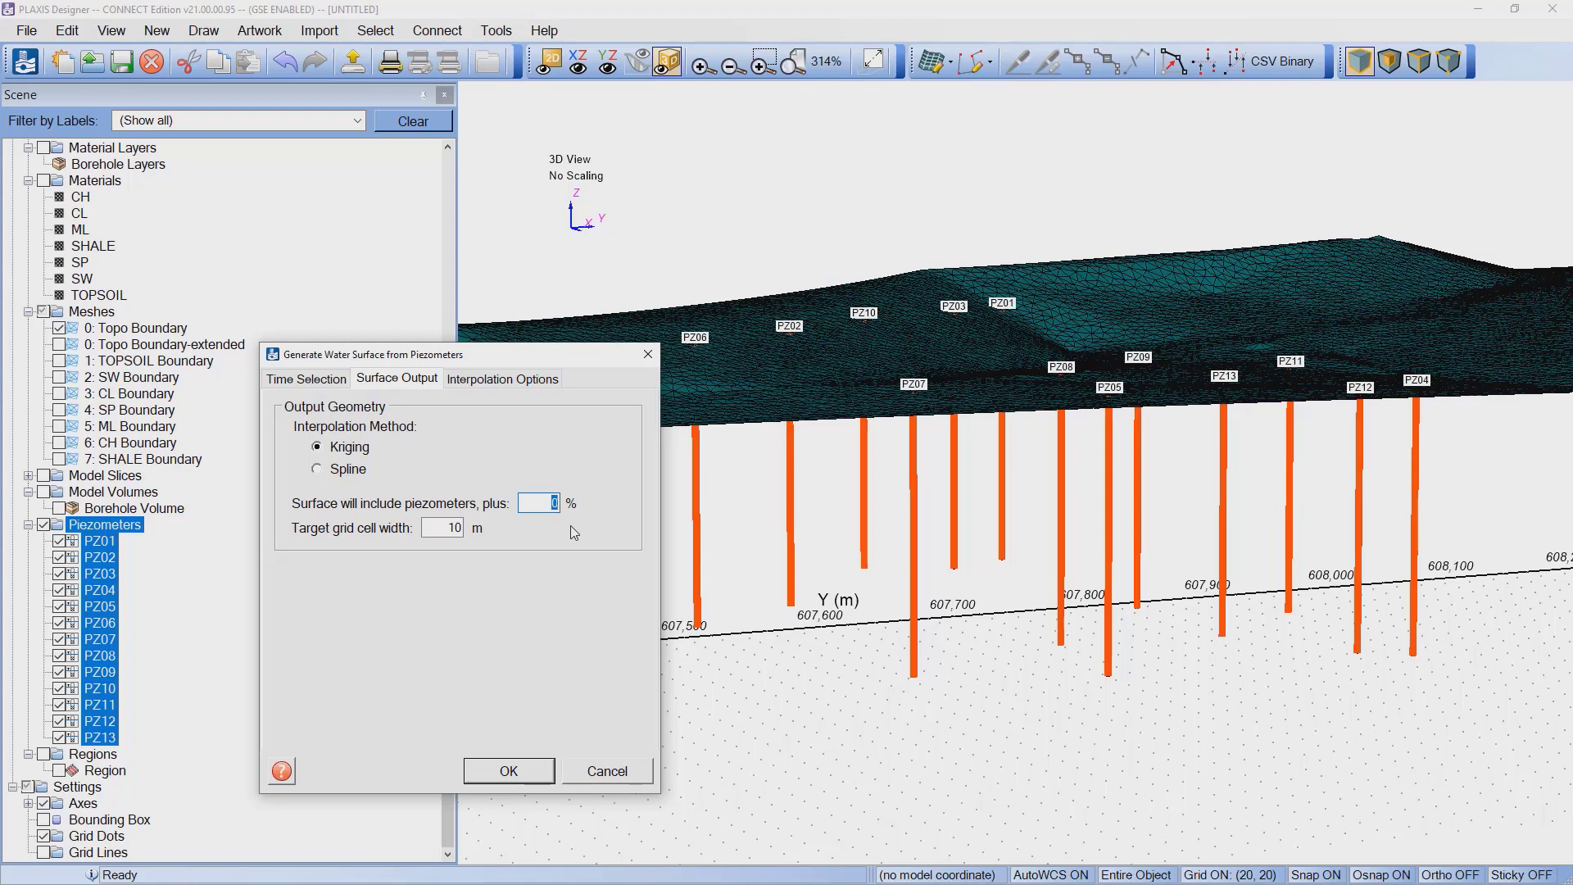
pyautogui.write('50')
pyautogui.click(461, 378)
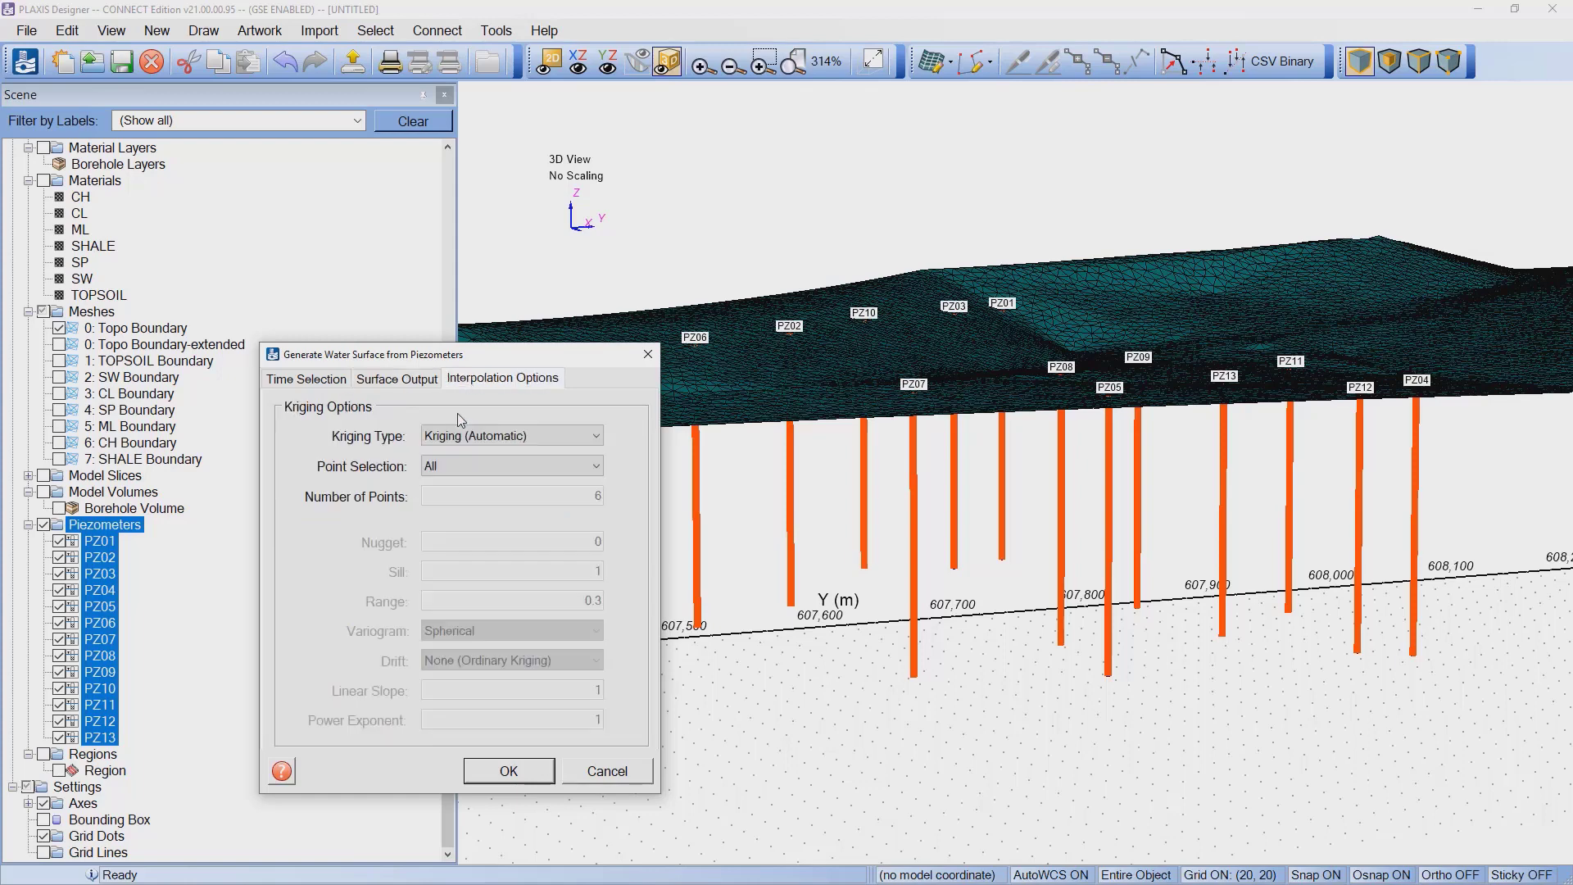
pyautogui.click(405, 378)
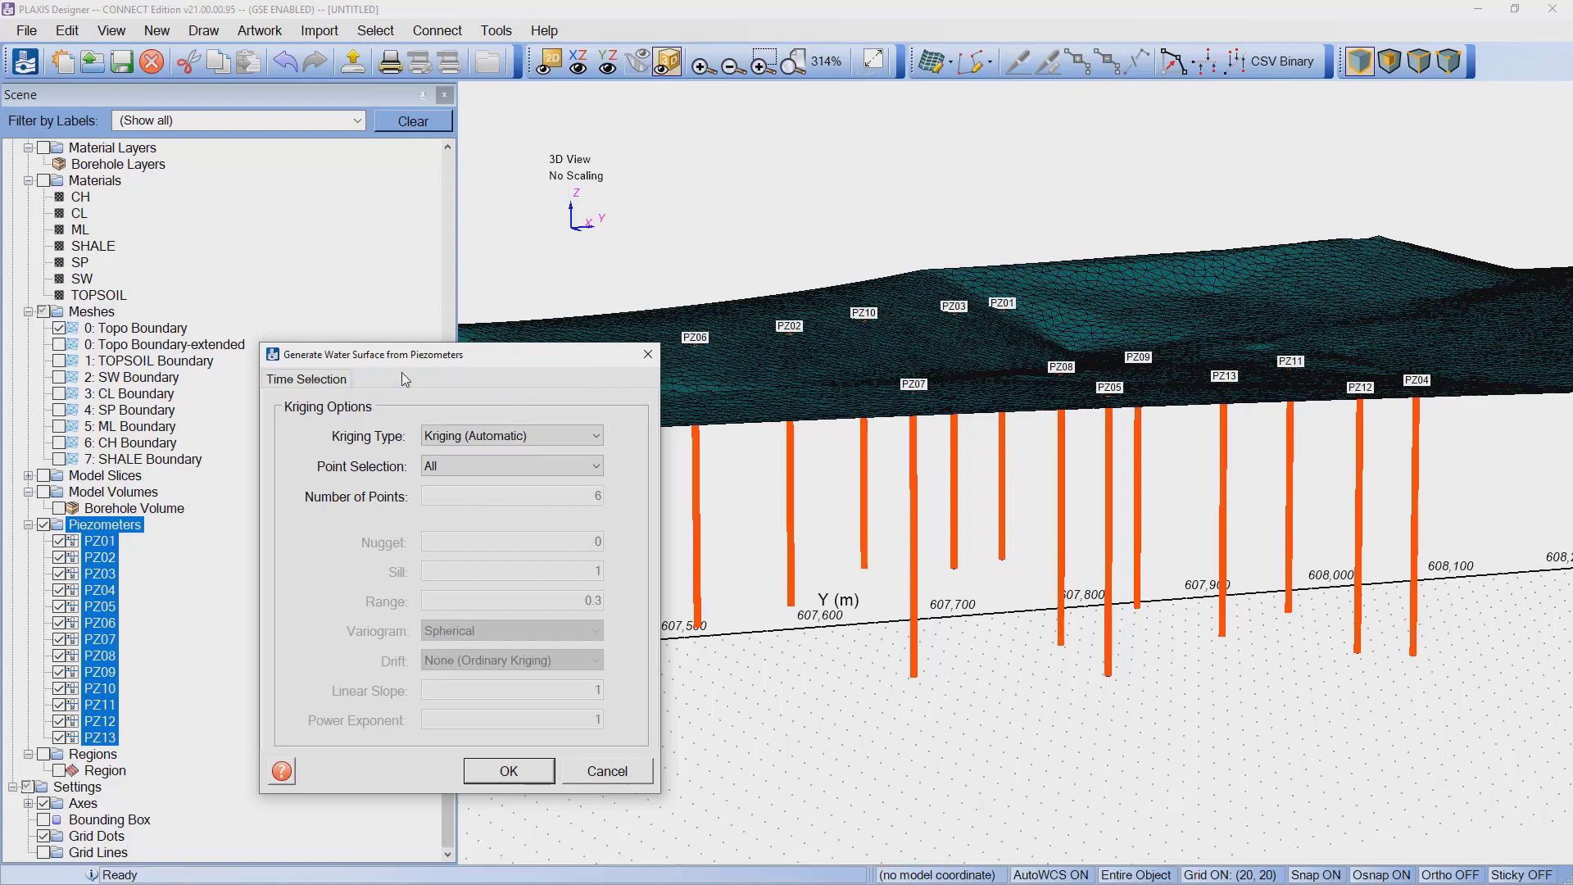
pyautogui.click(533, 772)
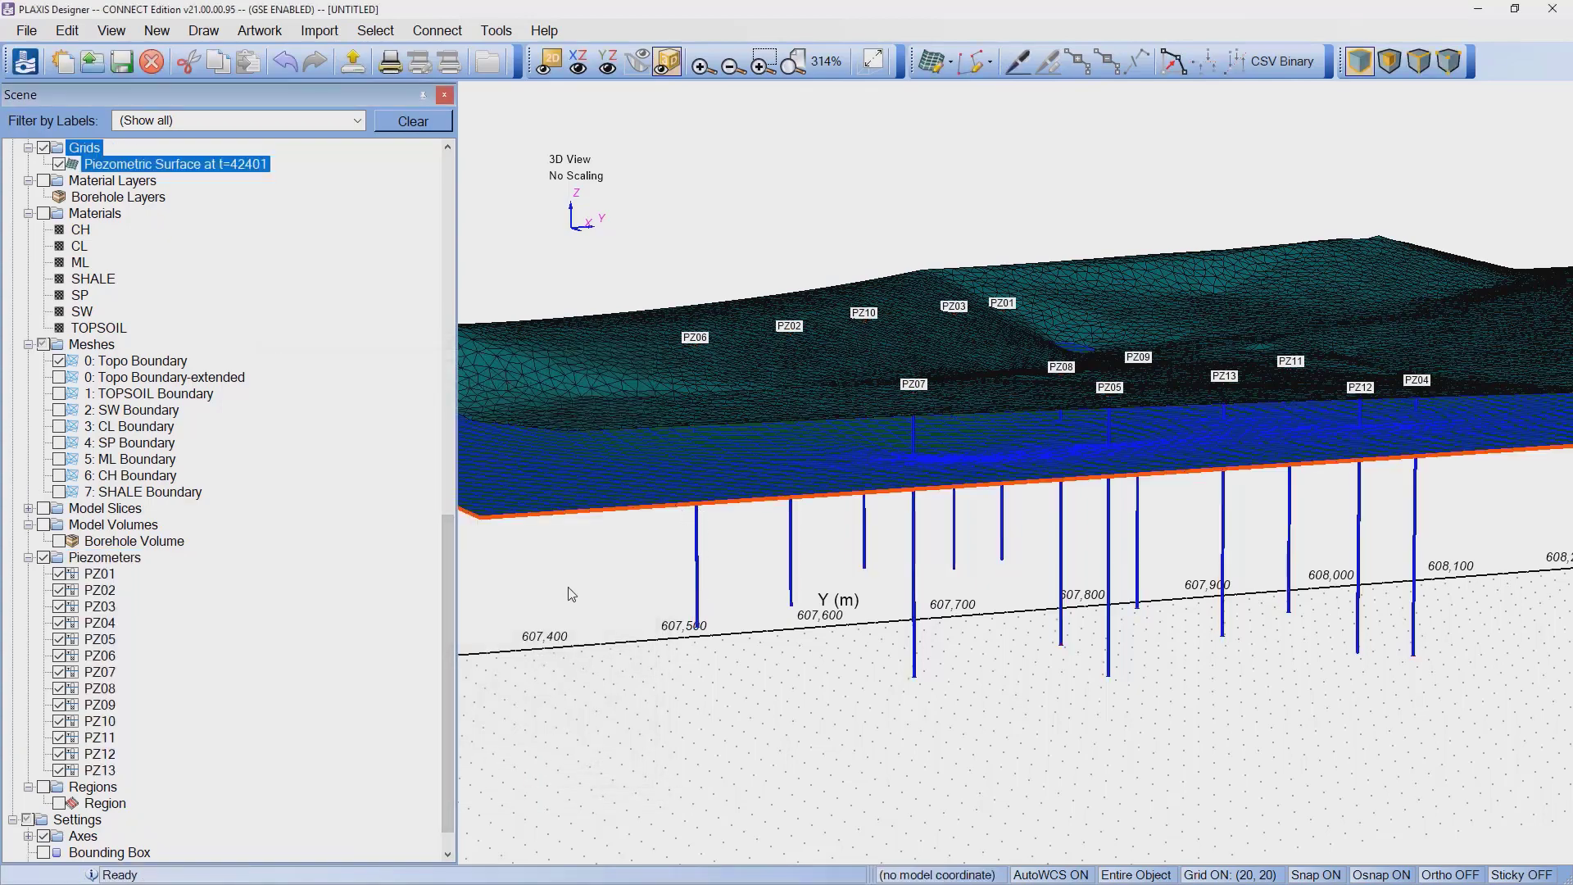
# Step: Examine the piezometric surface against the topography in 3D and along XZ cross-sections between about y = 607552 and 607750
pyautogui.moveTo(646, 552); pyautogui.dragTo(897, 459)
pyautogui.scroll(3, 979, 435)
pyautogui.scroll(2, 977, 430)
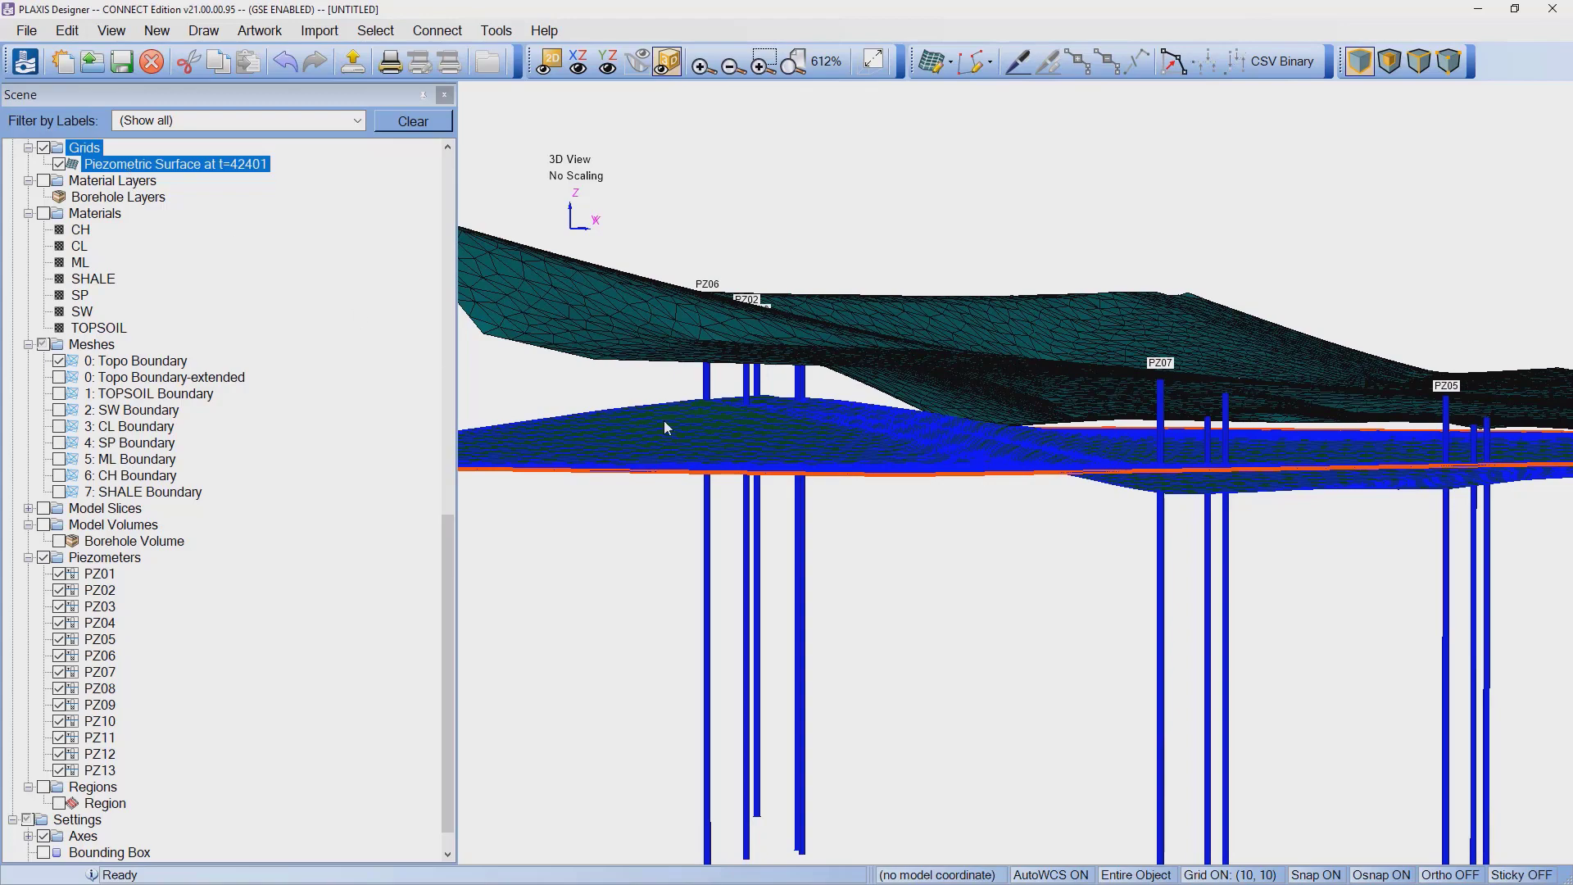
pyautogui.moveTo(664, 421); pyautogui.dragTo(767, 435)
pyautogui.click(579, 64)
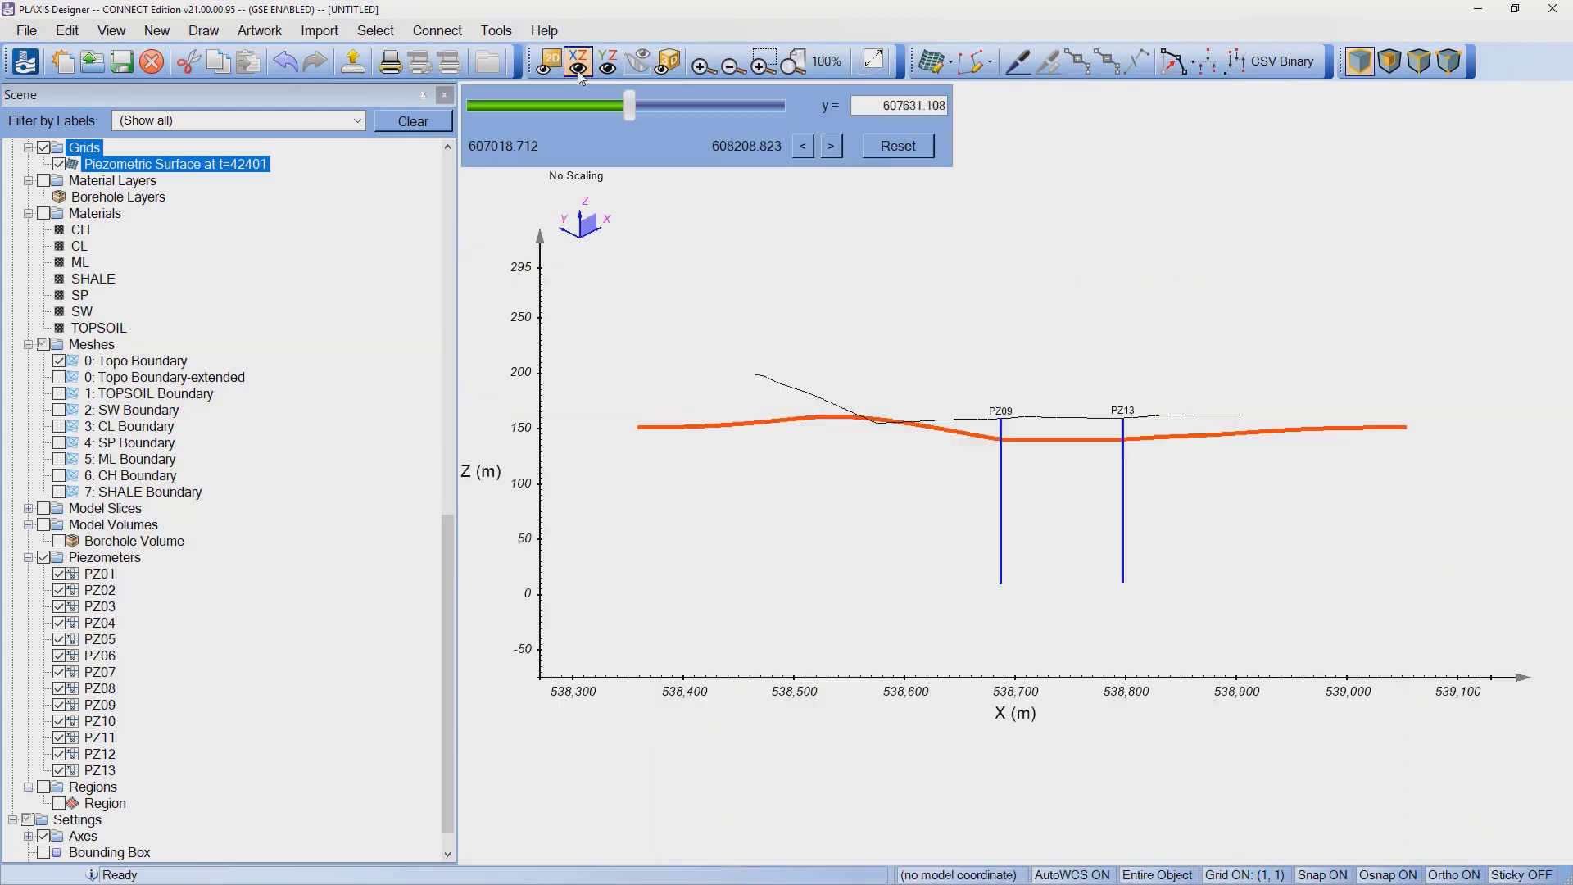
pyautogui.click(812, 148)
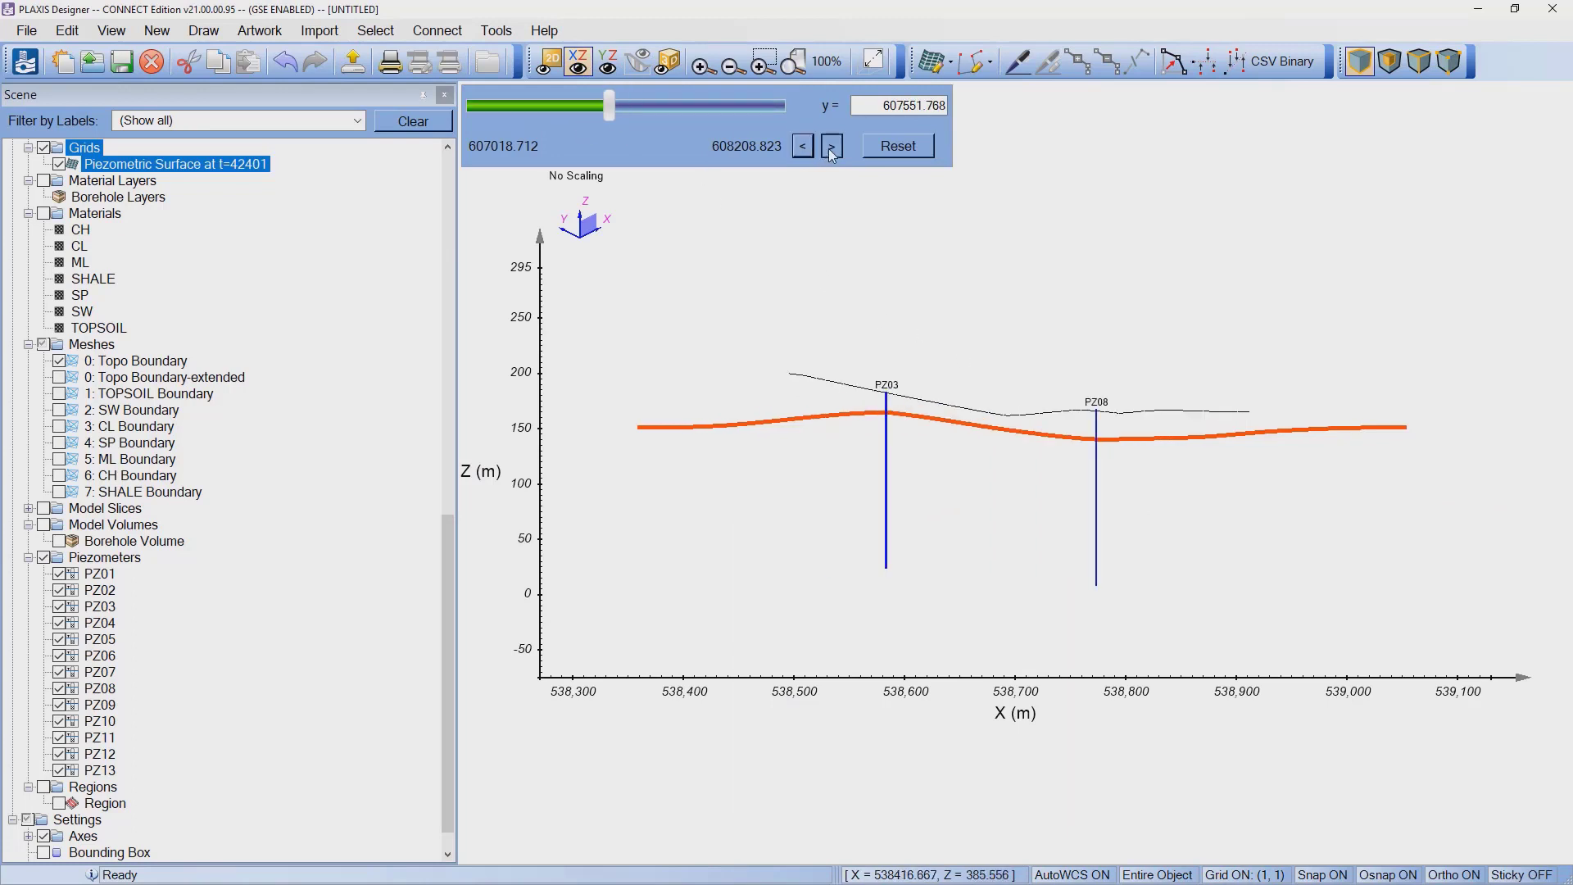
pyautogui.click(828, 149)
pyautogui.click(828, 149)
pyautogui.click(829, 149)
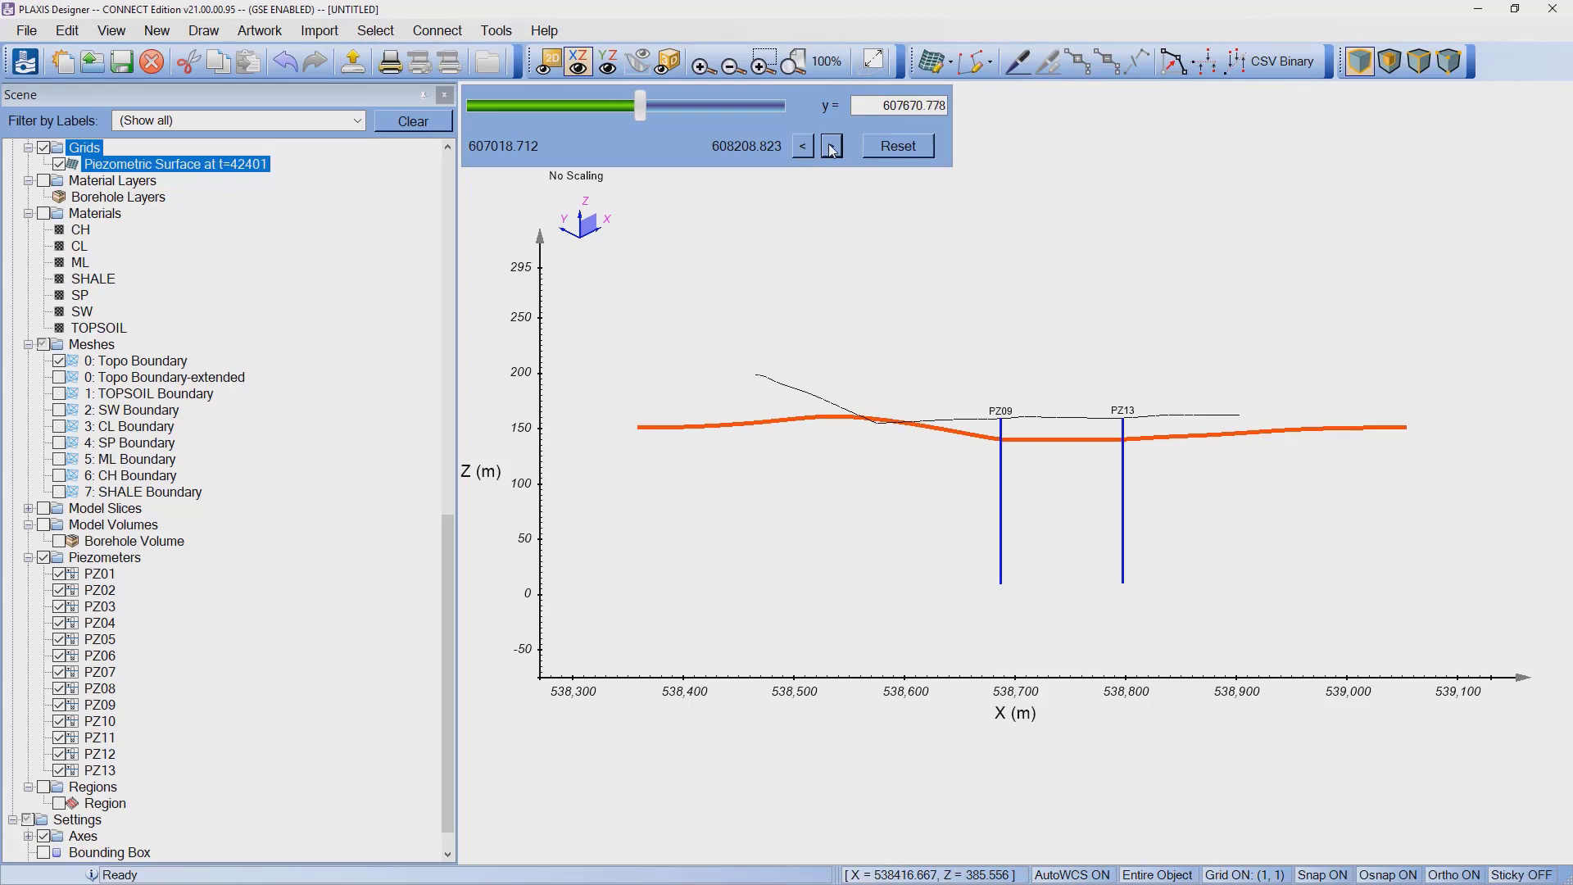
pyautogui.click(831, 150)
pyautogui.click(832, 149)
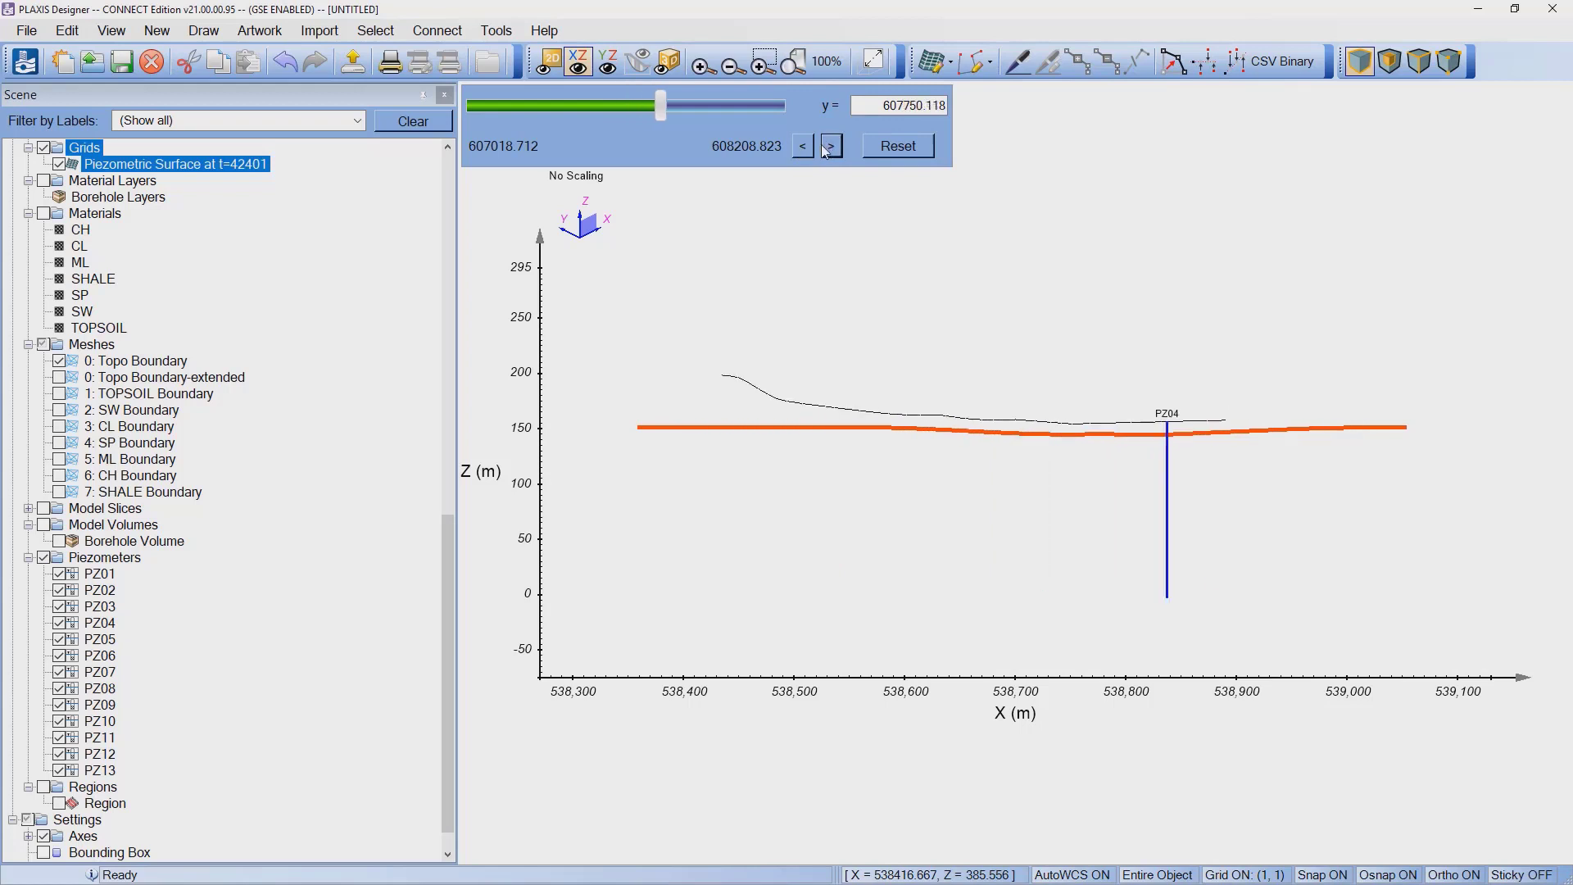
pyautogui.click(803, 148)
pyautogui.click(803, 147)
pyautogui.click(803, 147)
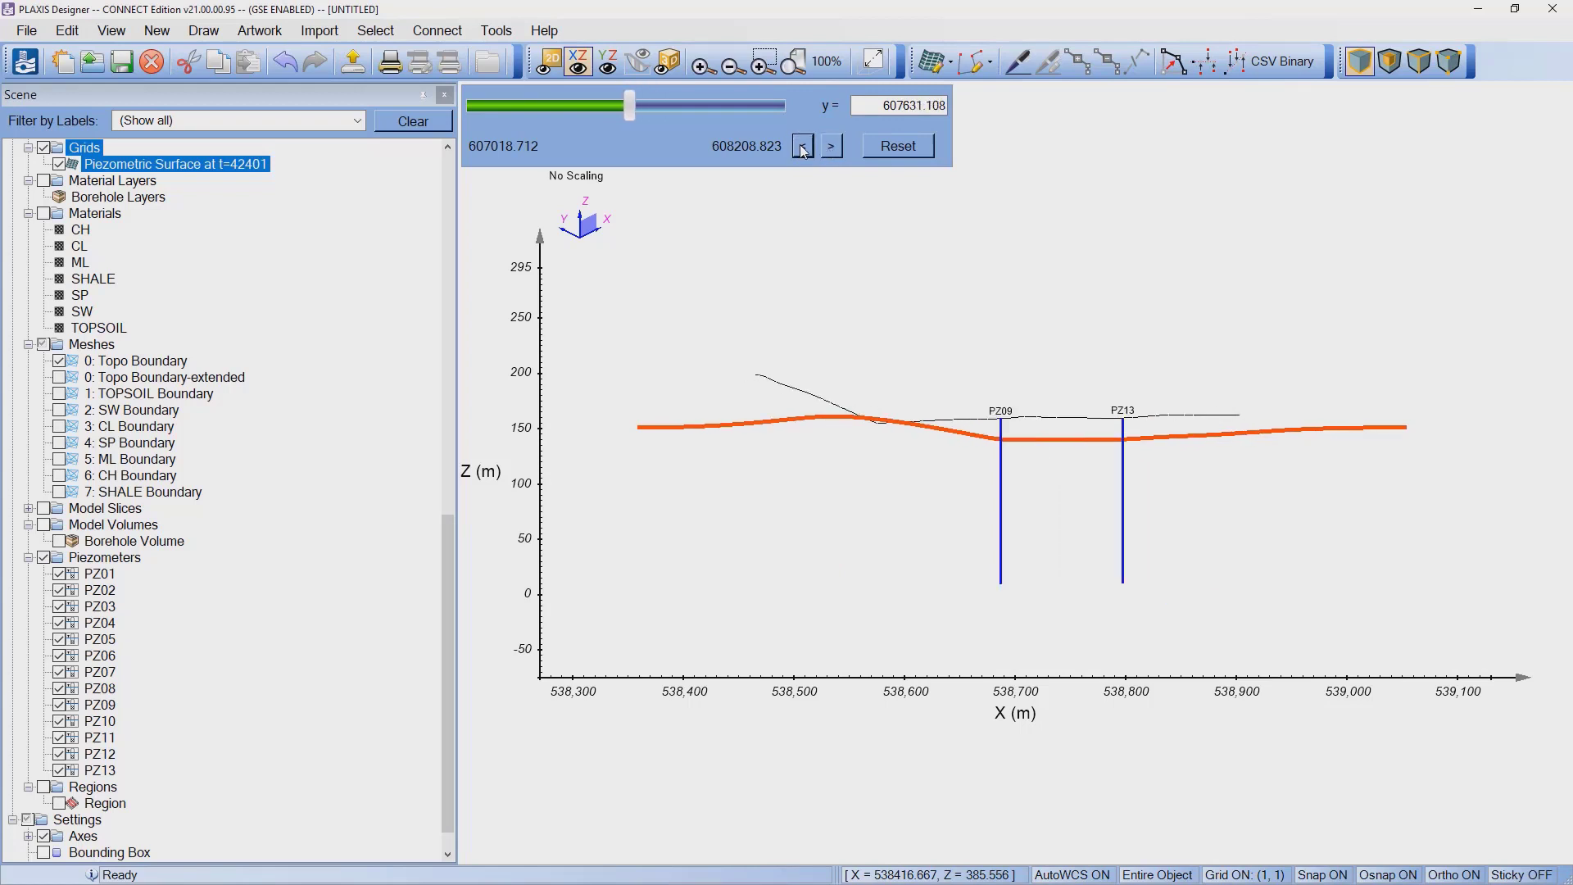
pyautogui.click(803, 148)
pyautogui.click(803, 148)
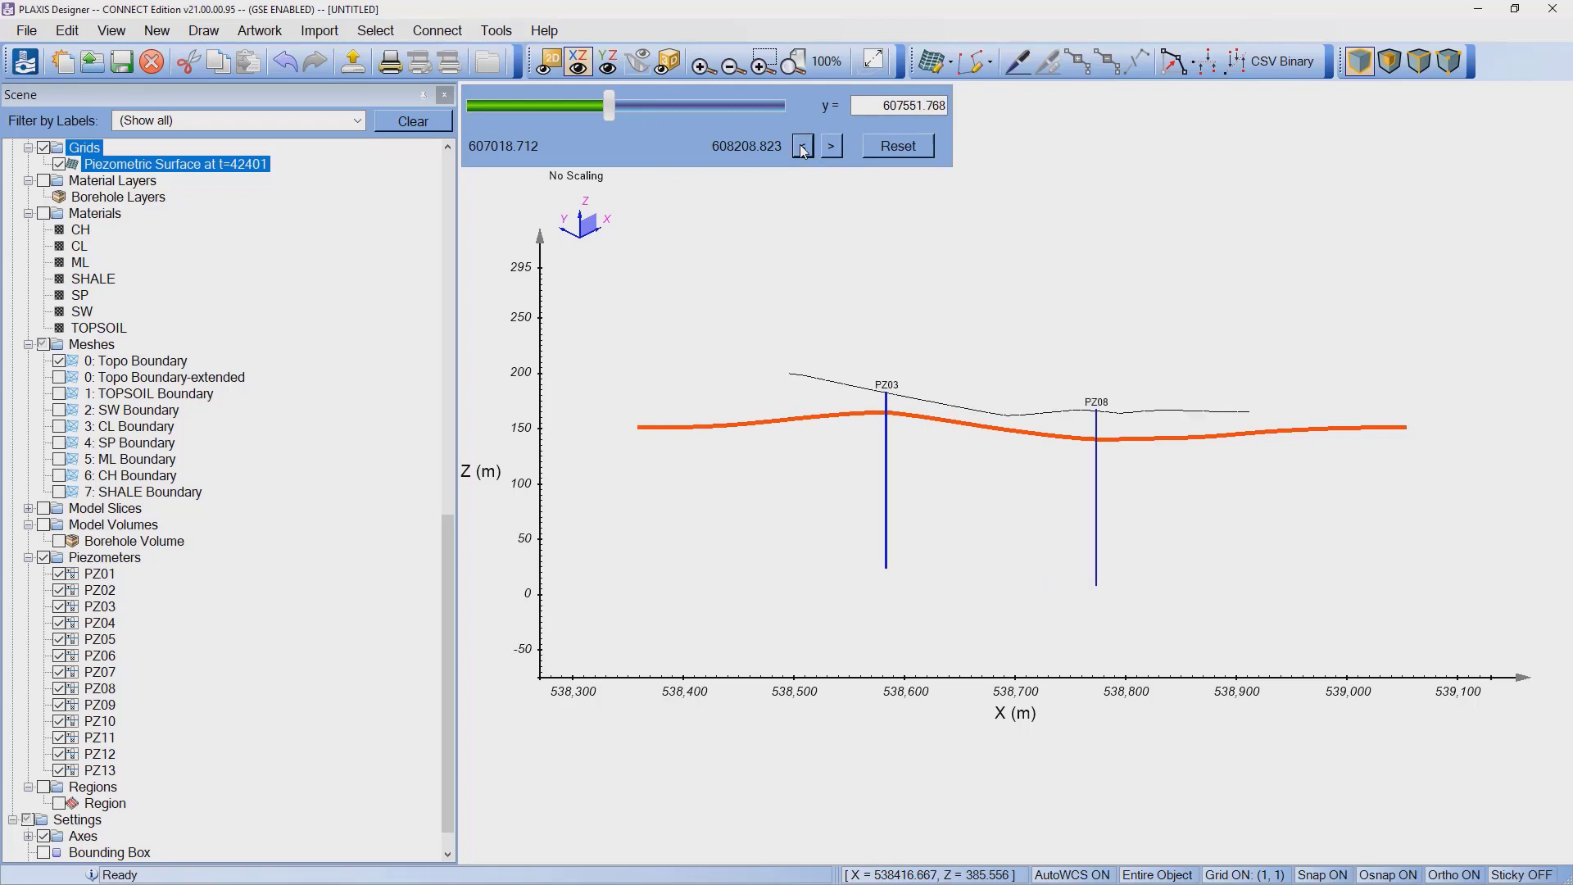
# Step: Examine the piezometric surface against the topography in XZ cross-sections between about y = 607433 and 607512
pyautogui.click(803, 147)
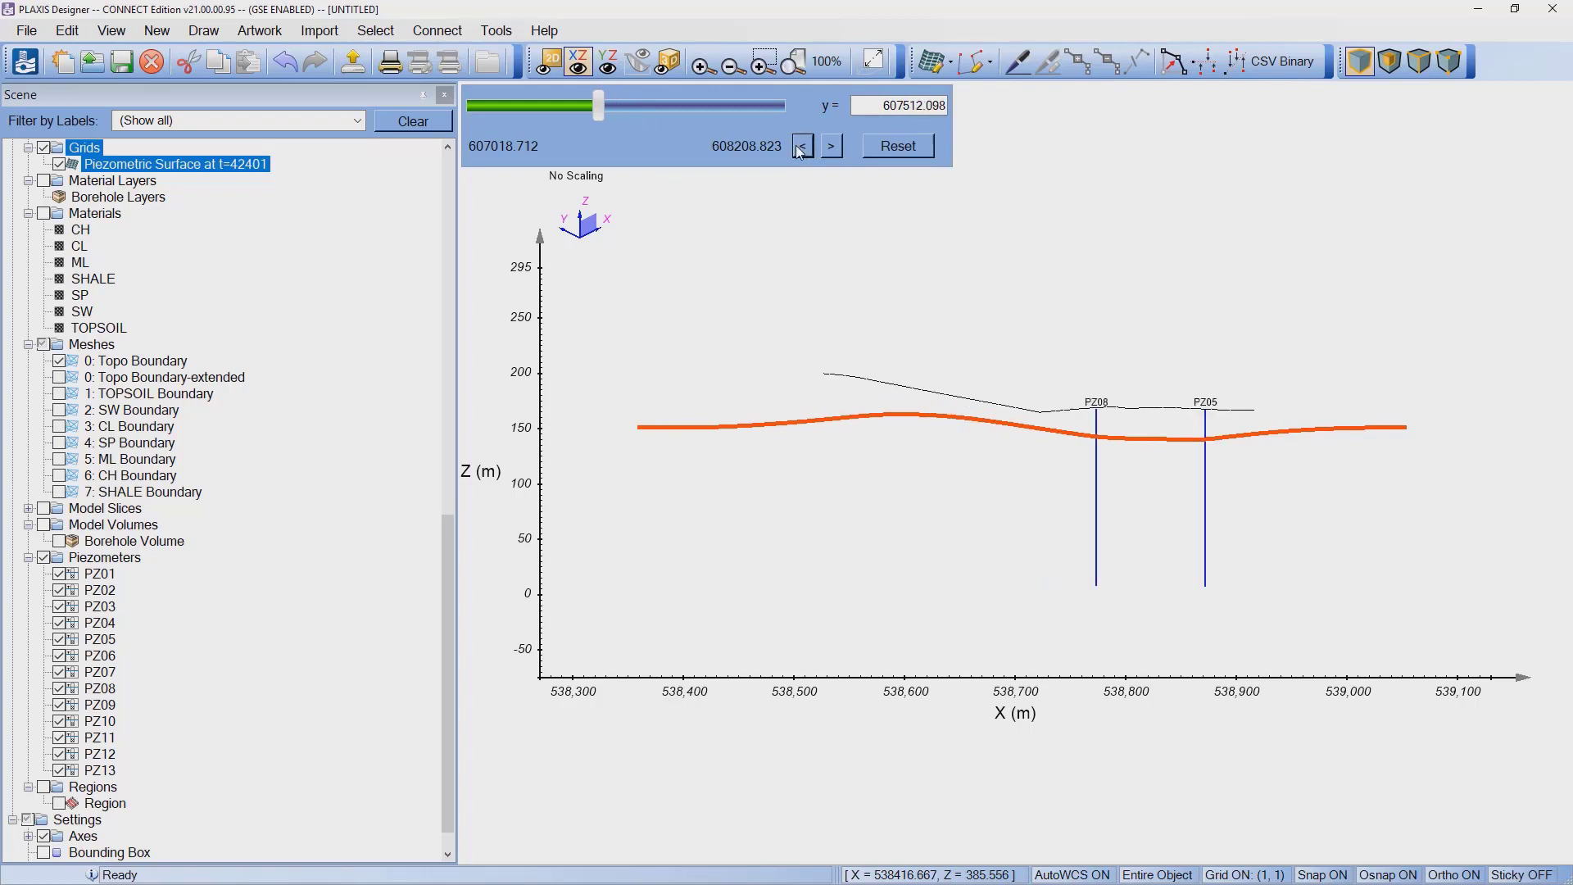
pyautogui.click(801, 148)
pyautogui.click(801, 148)
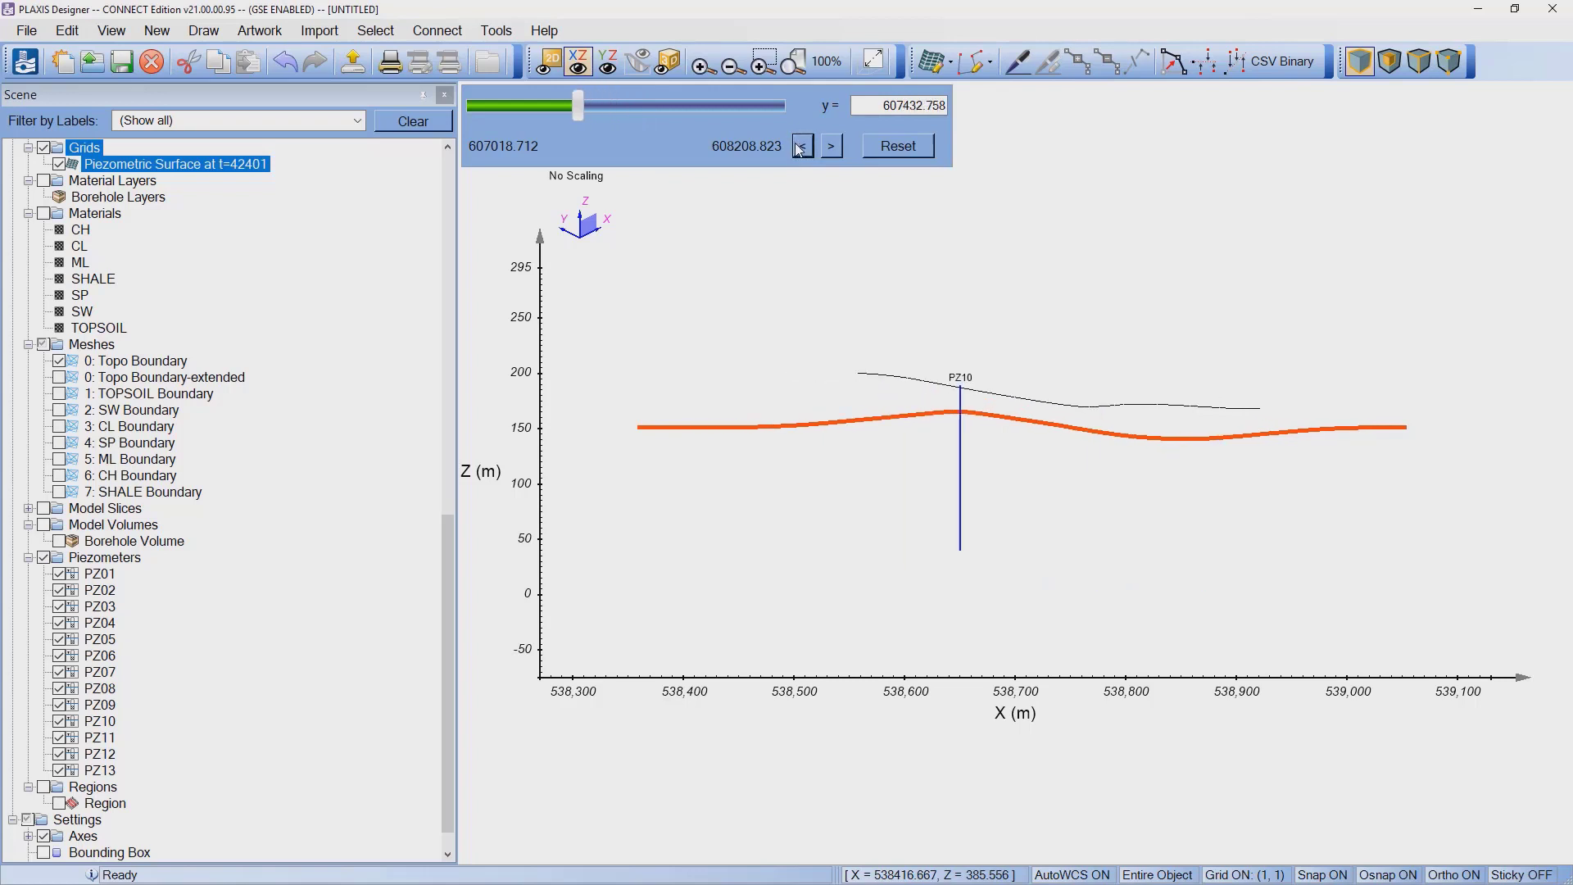
pyautogui.click(833, 148)
pyautogui.click(833, 148)
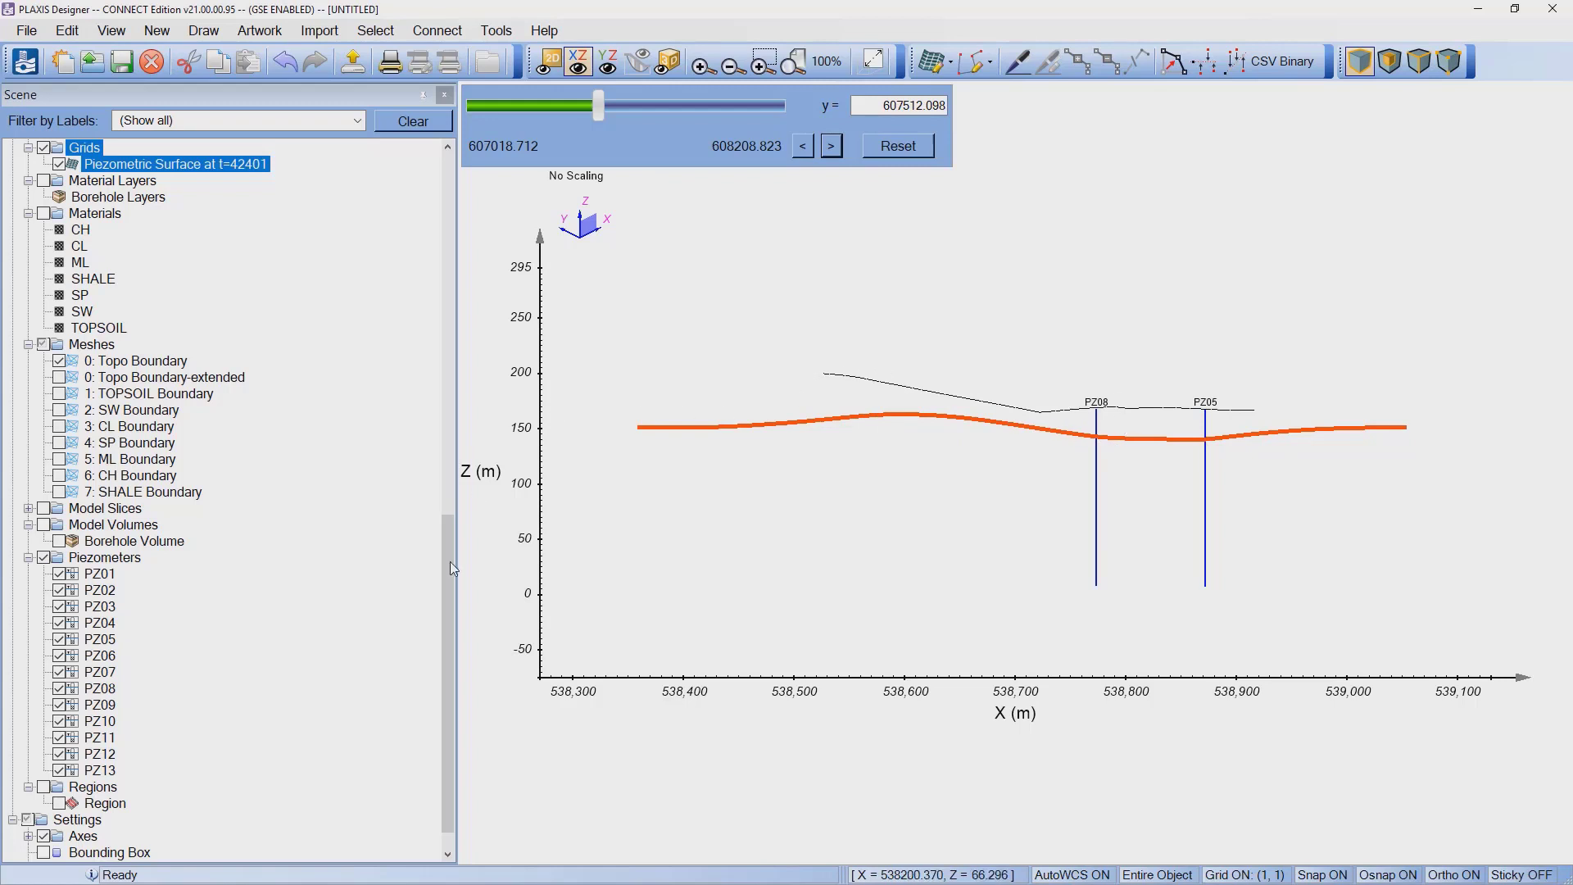
# Step: Edit the Borehole Volume's data to use a single water surface sourced from Piezometric Surface at t=42401
pyautogui.moveTo(446, 582); pyautogui.dragTo(445, 651)
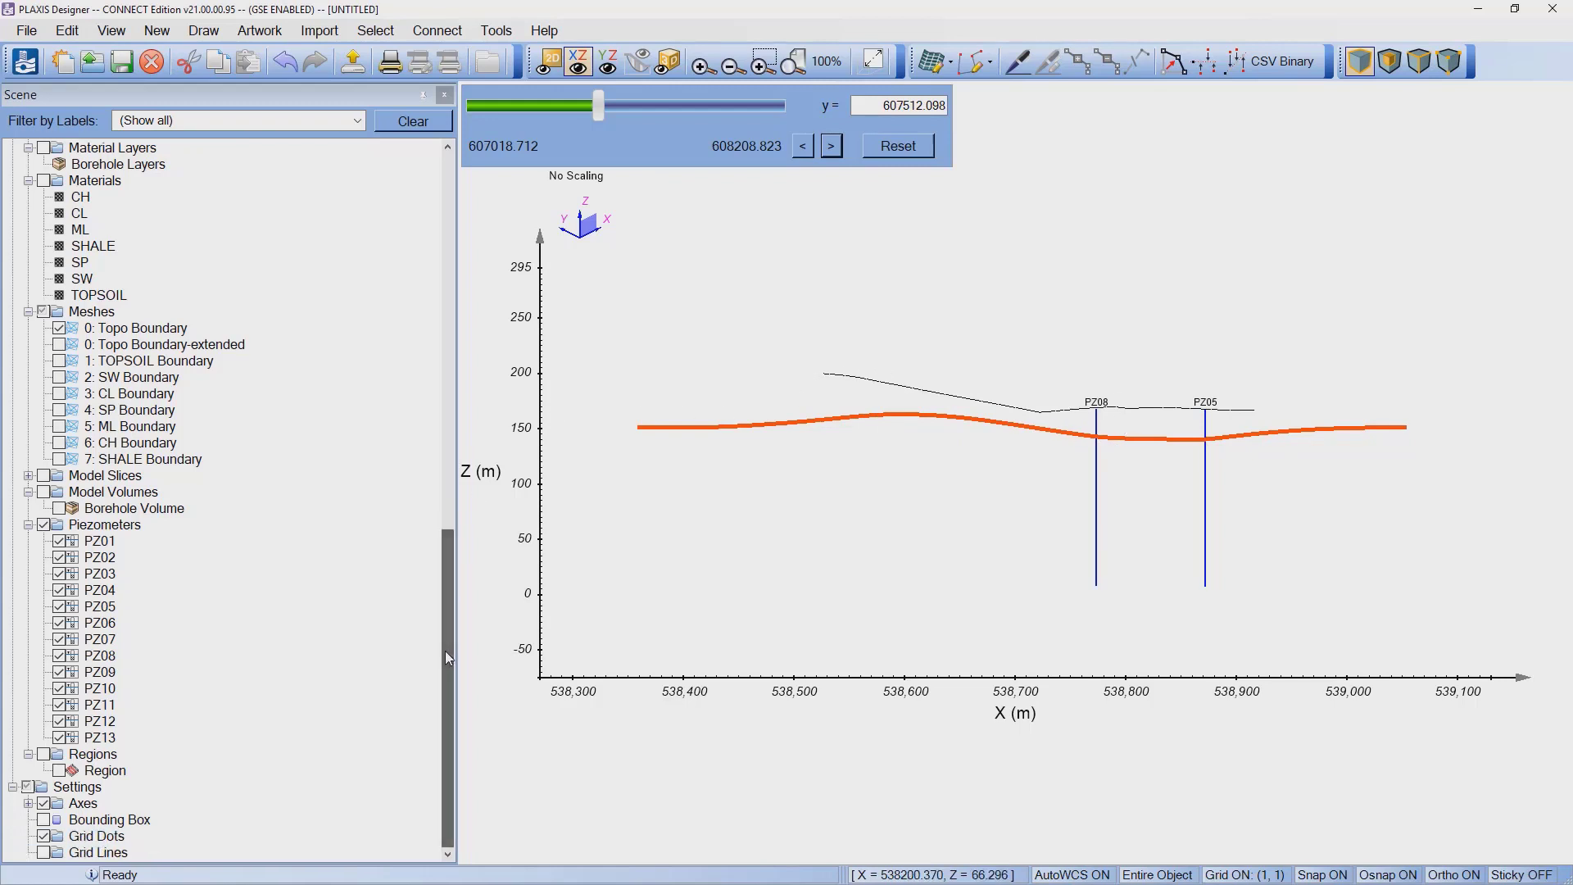
pyautogui.rightClick(116, 511)
pyautogui.moveTo(156, 522)
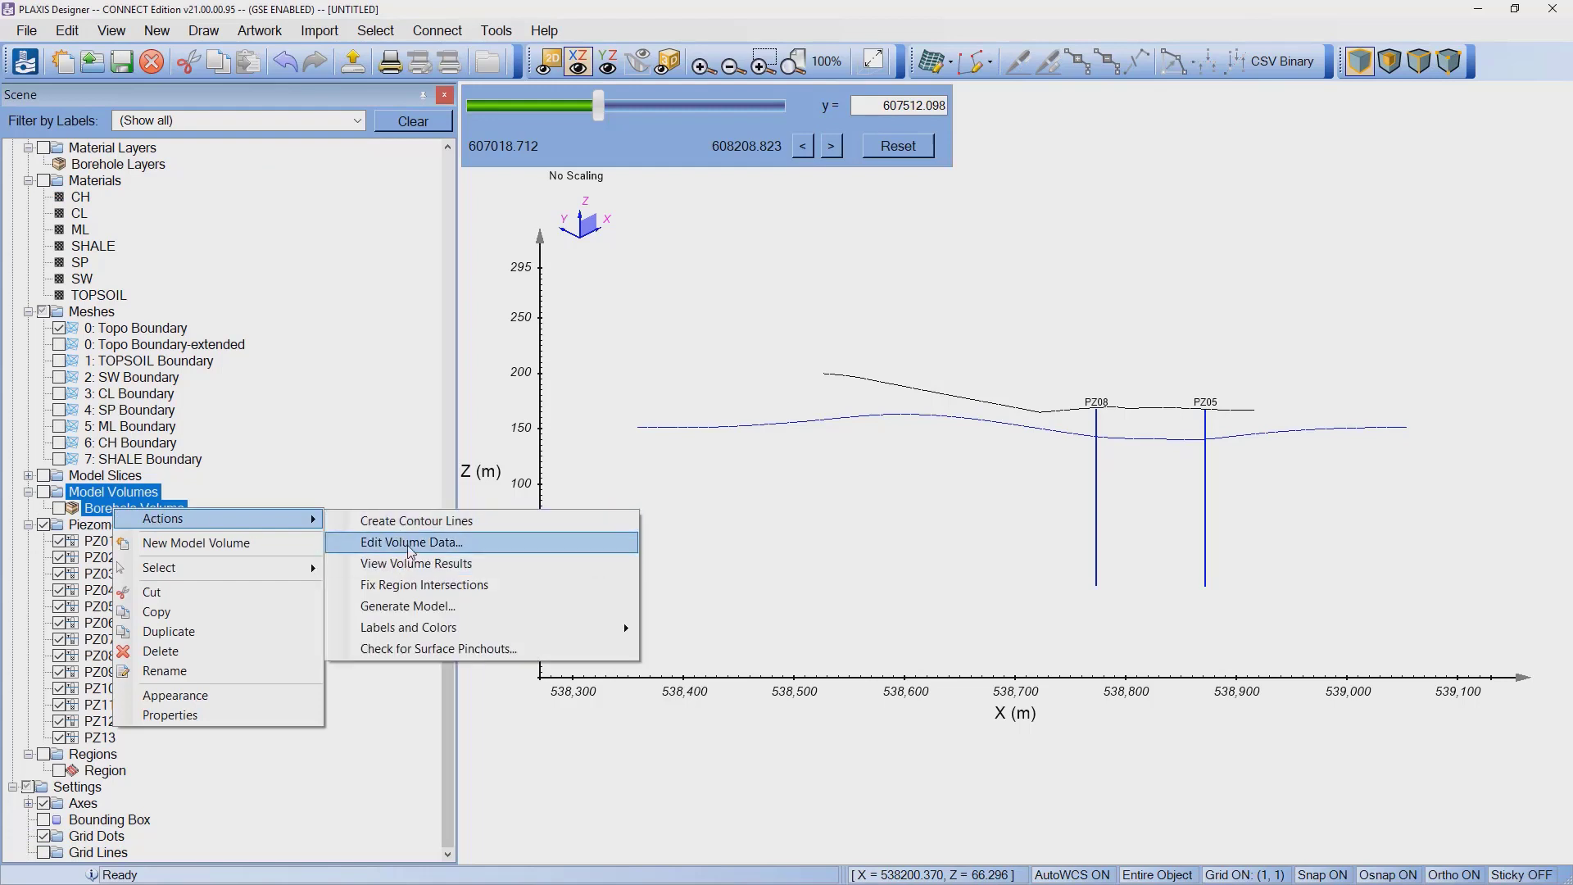
pyautogui.click(410, 542)
pyautogui.click(1173, 338)
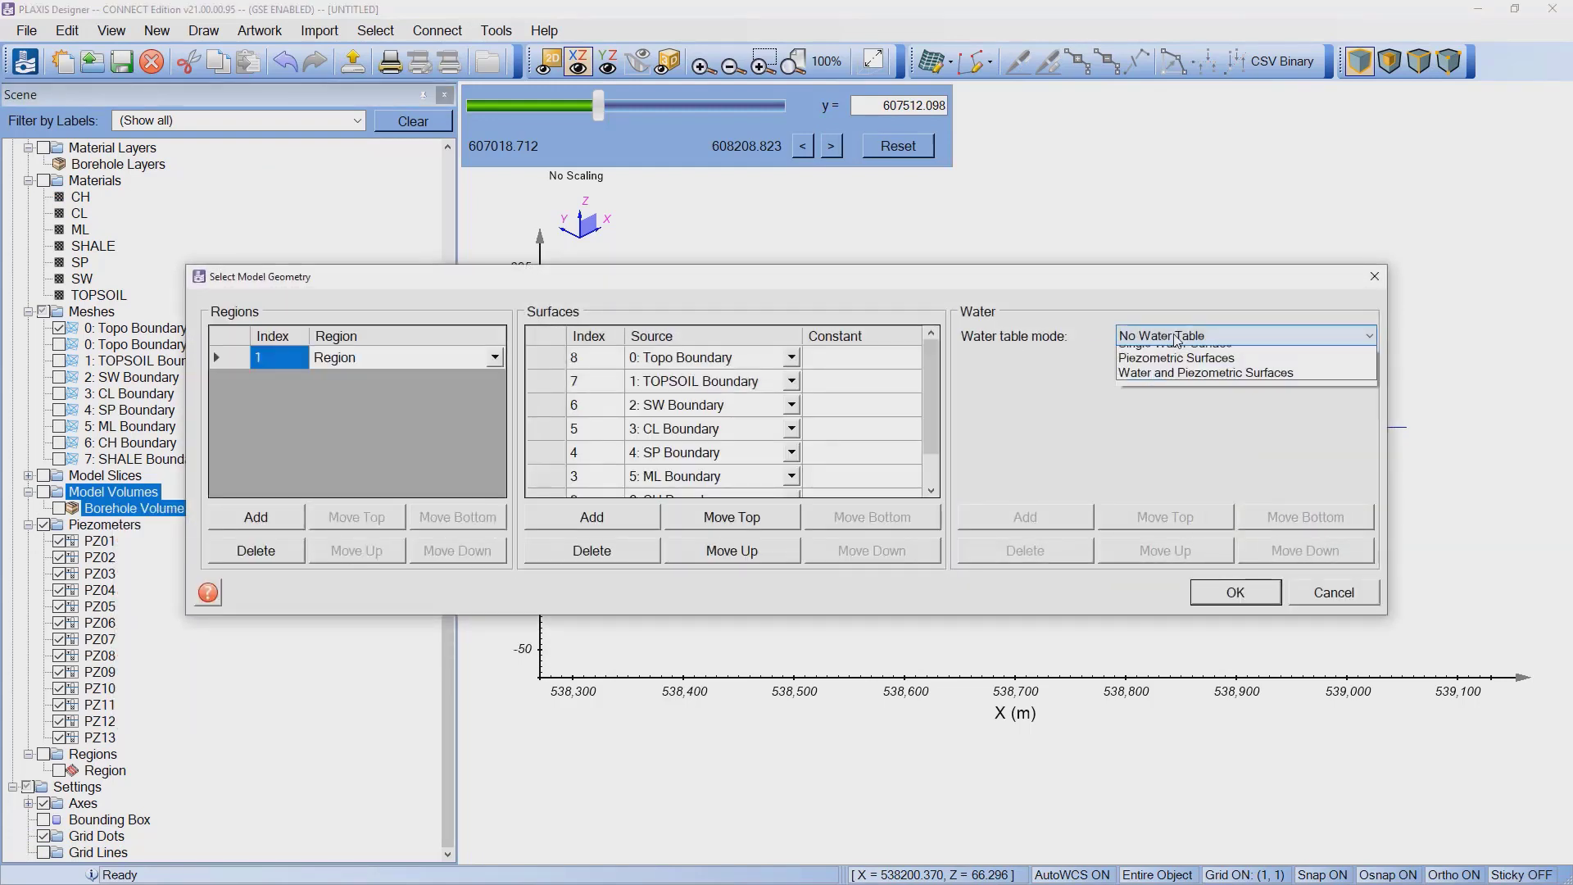
pyautogui.click(1171, 371)
pyautogui.click(1167, 367)
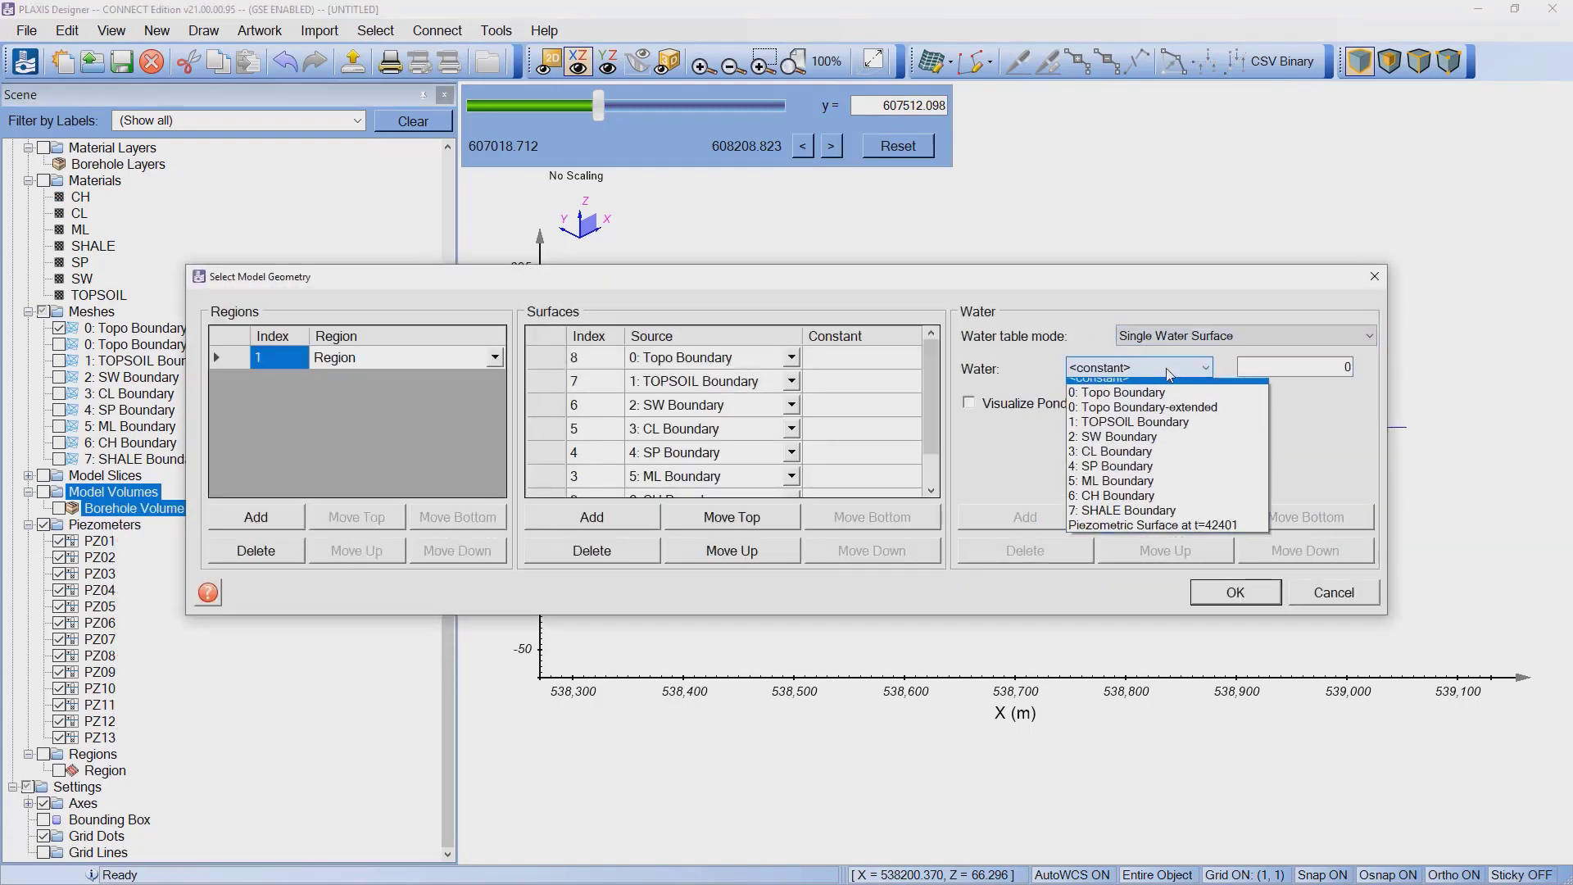
pyautogui.click(1158, 534)
pyautogui.click(1213, 590)
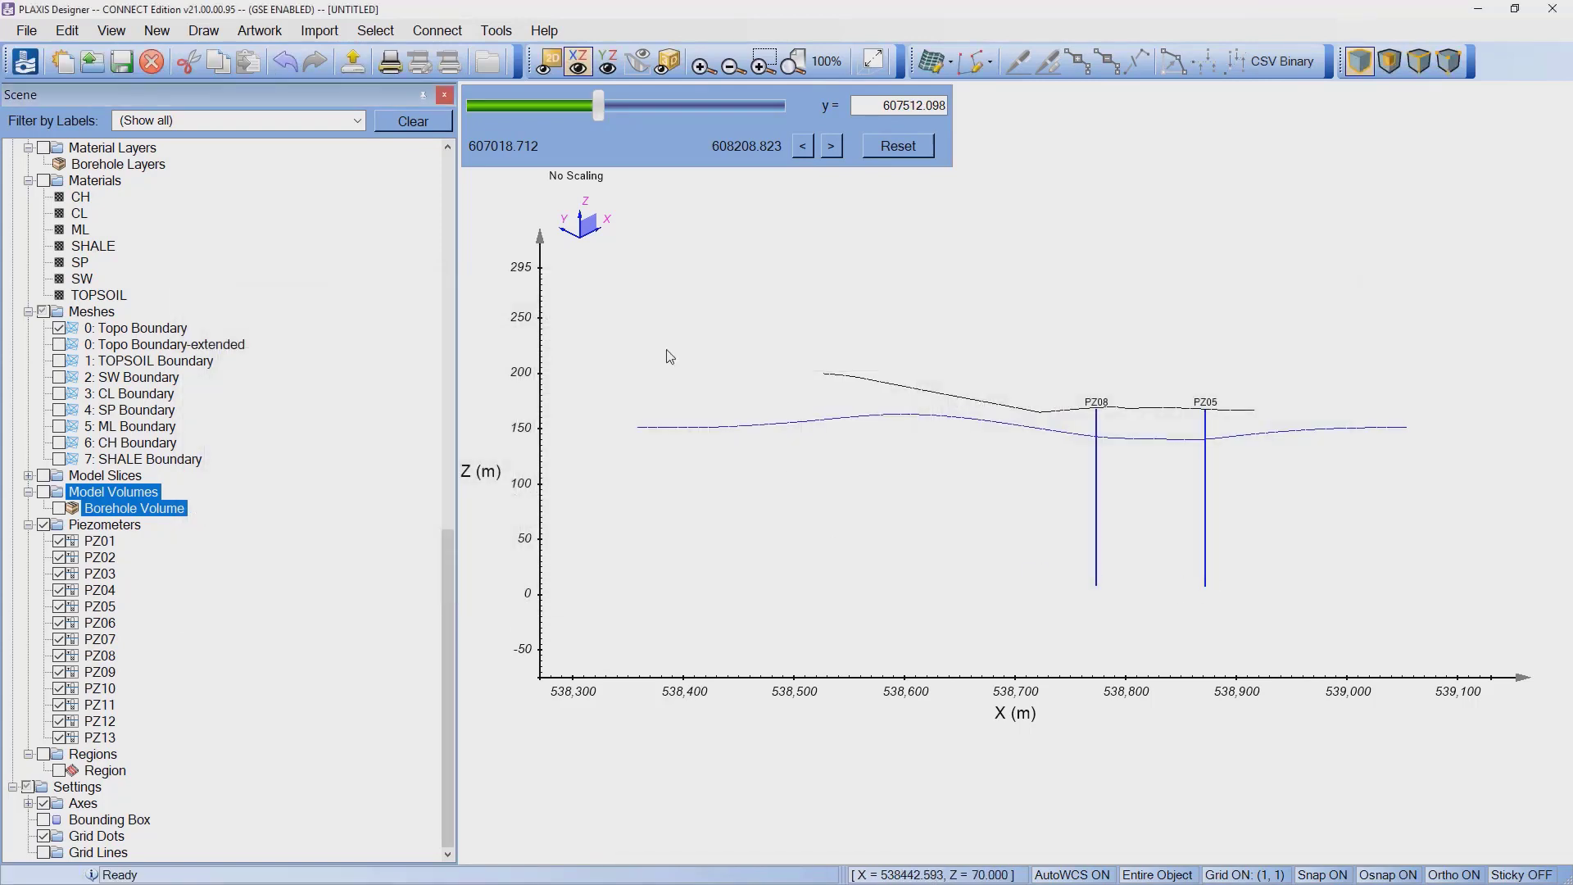
# Step: Return to the 3D view and examine the topography, piezometers and piezometric surface from an oblique angle above
pyautogui.click(676, 68)
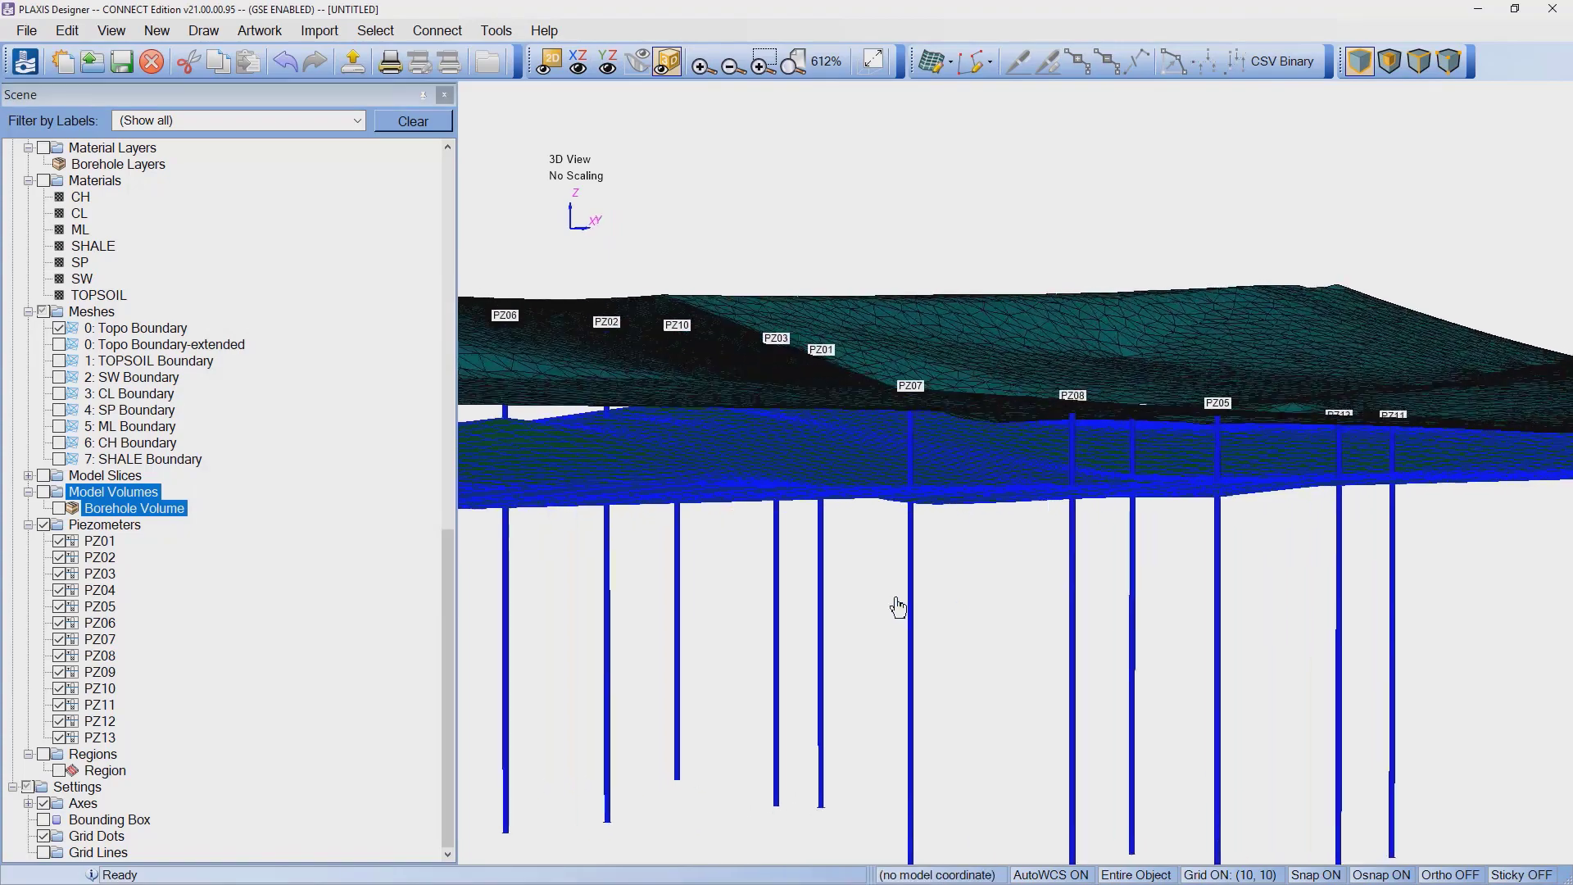
pyautogui.scroll(5, 895, 604)
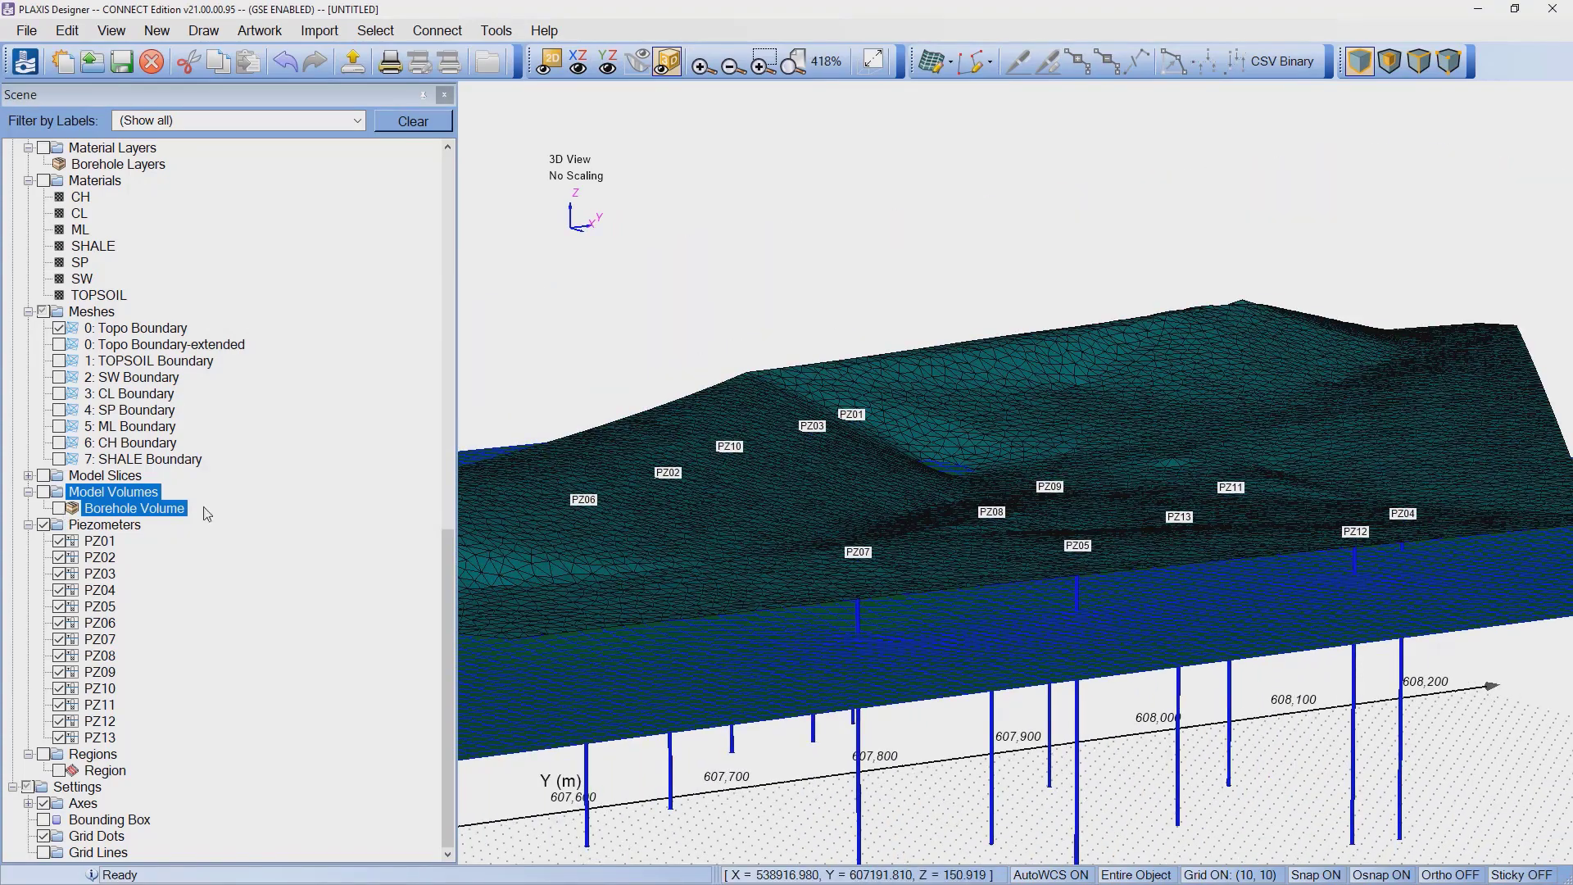
pyautogui.scroll(-2, 775, 538)
pyautogui.moveTo(774, 538); pyautogui.dragTo(849, 489, button='middle')
pyautogui.moveTo(849, 489); pyautogui.dragTo(883, 503)
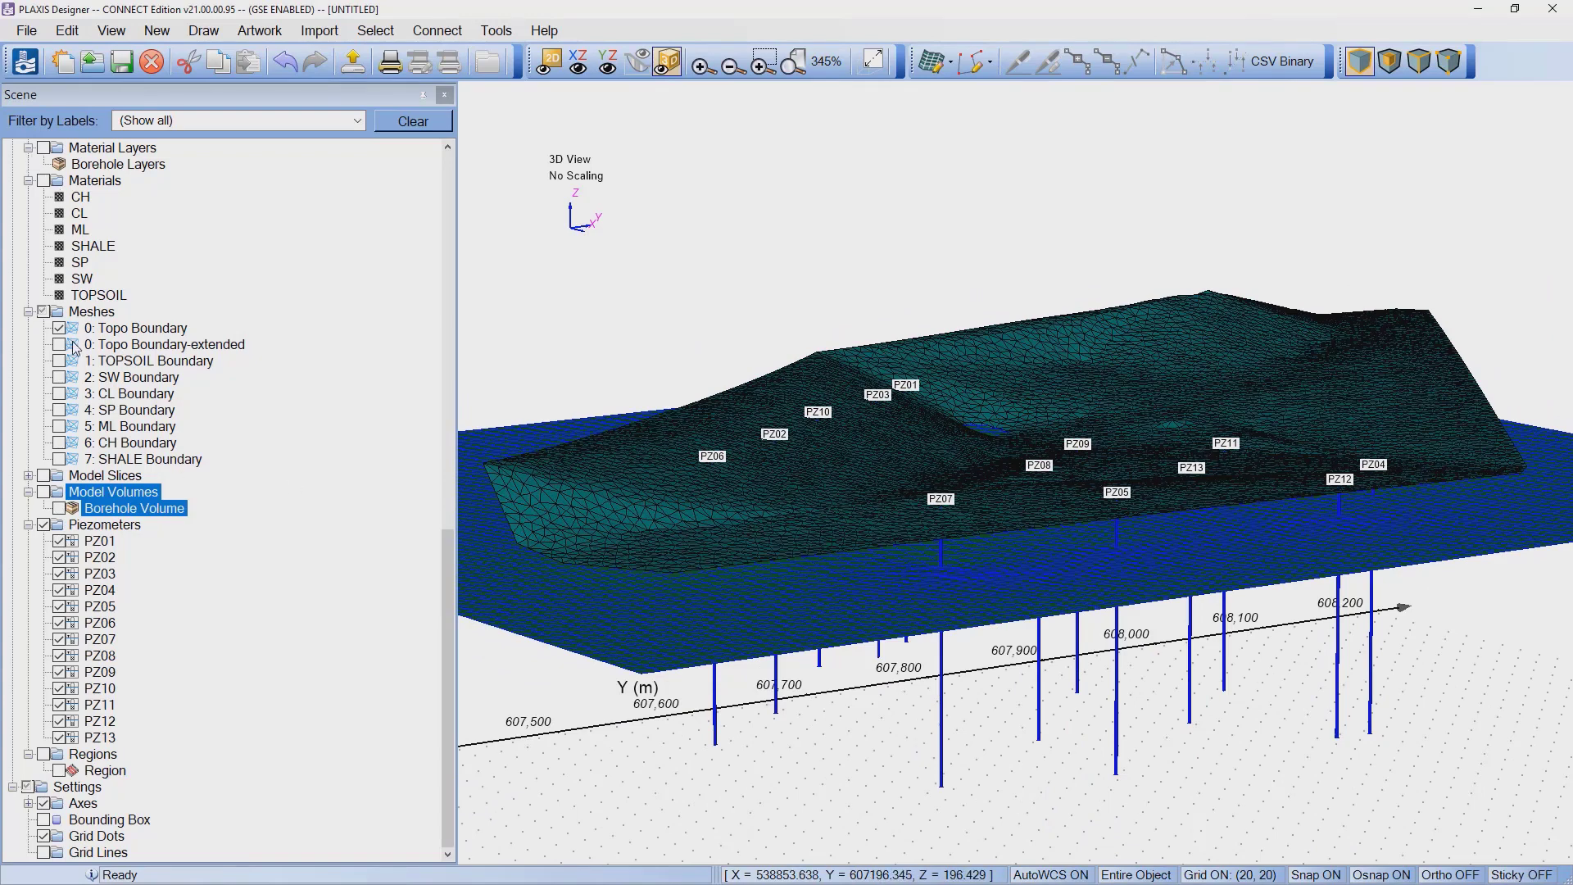
pyautogui.scroll(5, 78, 368)
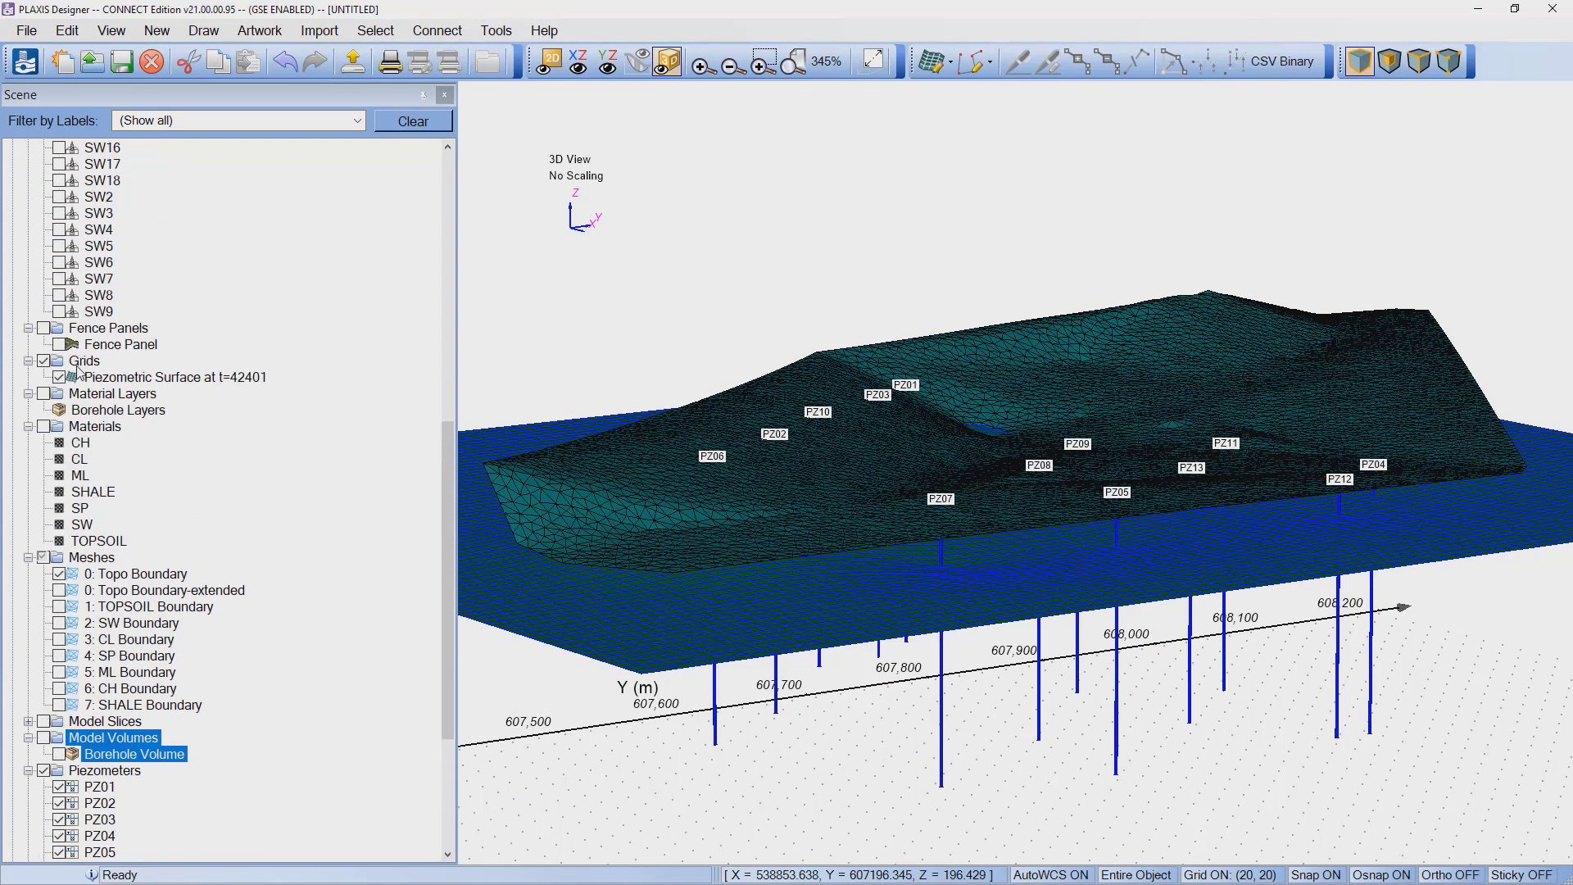